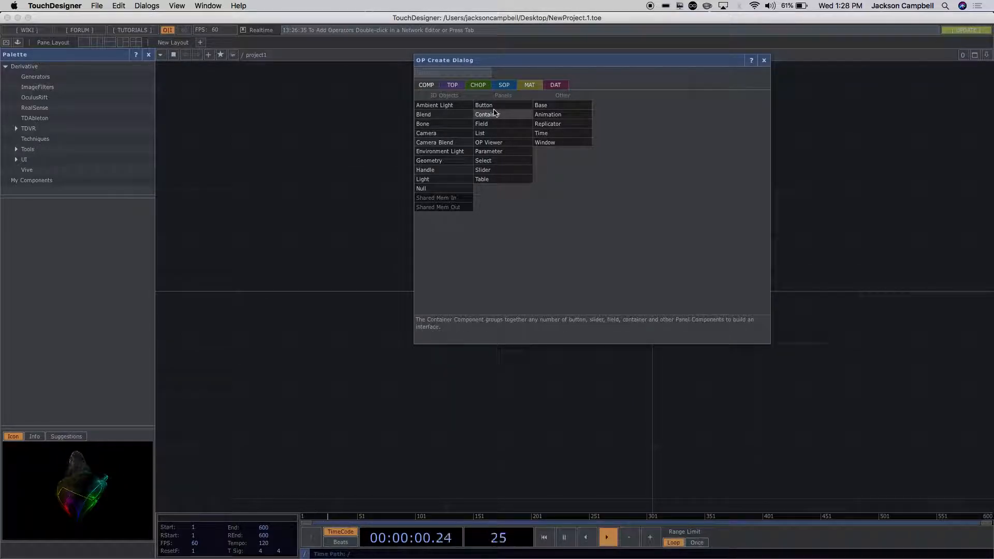
Add a Button component and a Slider component to the project network
click(493, 106)
click(368, 139)
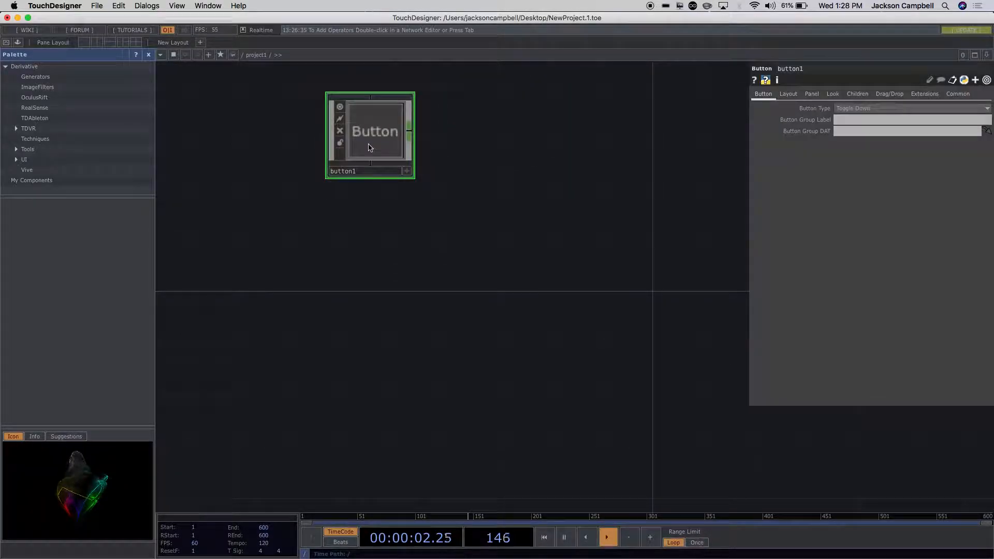
key(Tab)
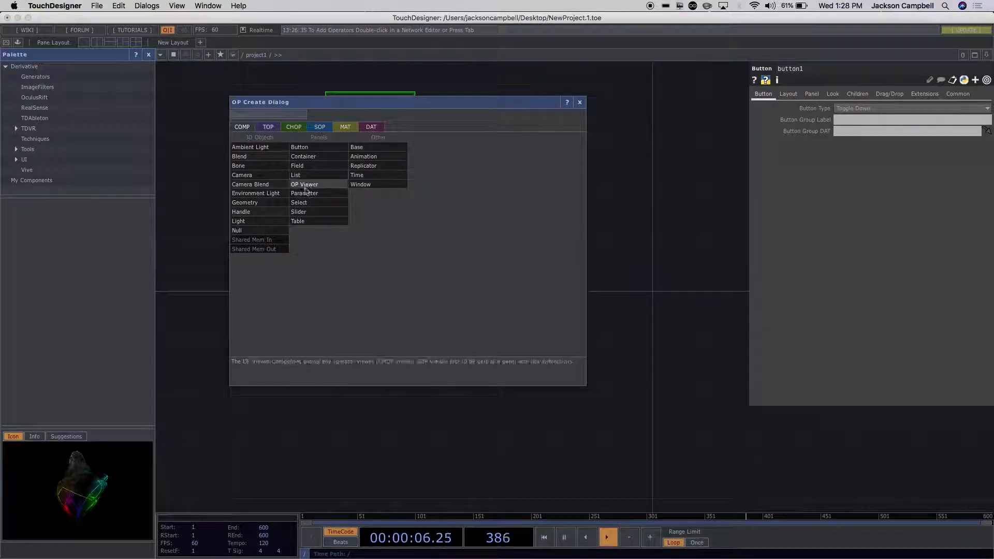
click(304, 212)
click(361, 250)
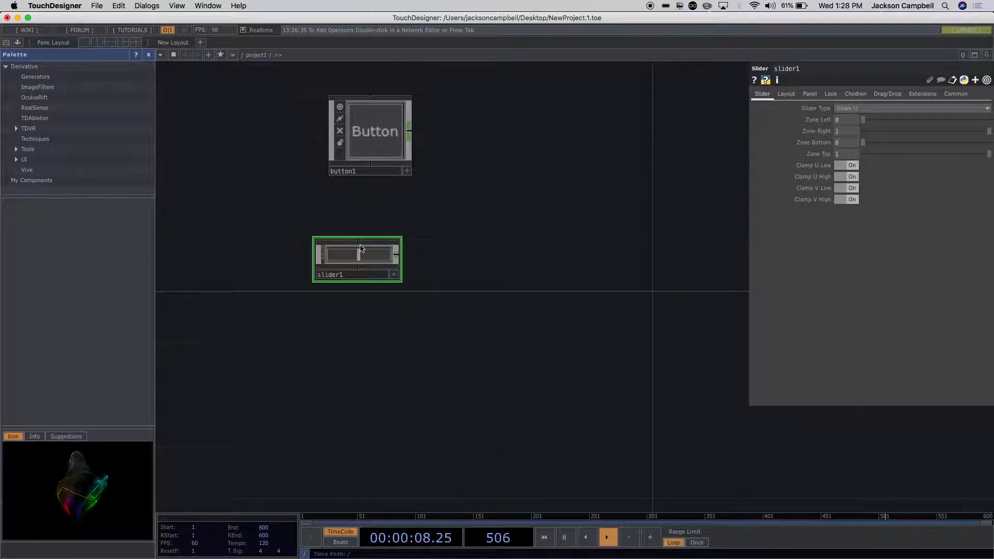
Move the slider component directly below the button component
drag(361, 250, 374, 199)
scroll(504, 203, up, 5)
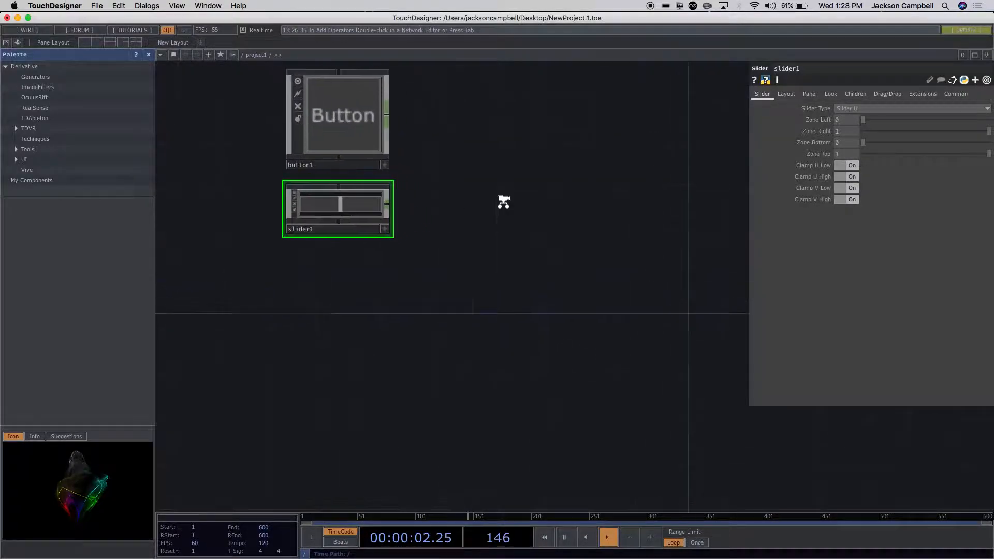
drag(487, 184, 510, 290)
Enter the button component's internal network and look over its operators
click(371, 222)
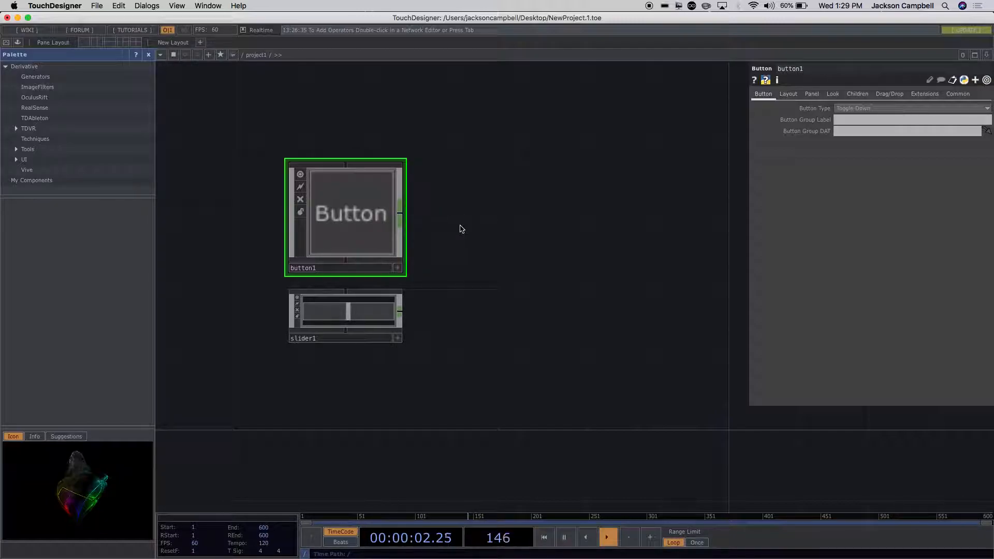
scroll(339, 223, up, 5)
scroll(340, 223, up, 2)
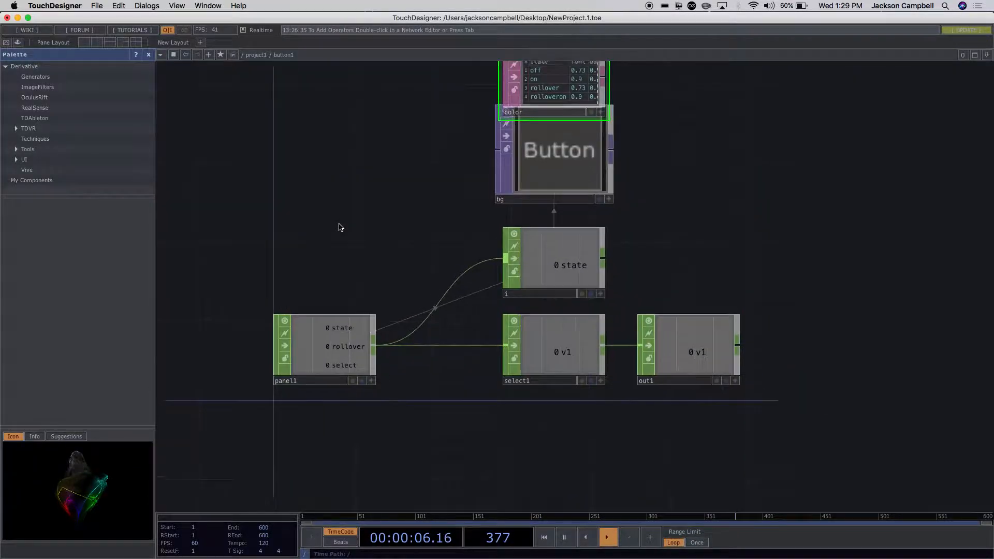
drag(475, 137, 464, 100)
scroll(608, 175, down, 3)
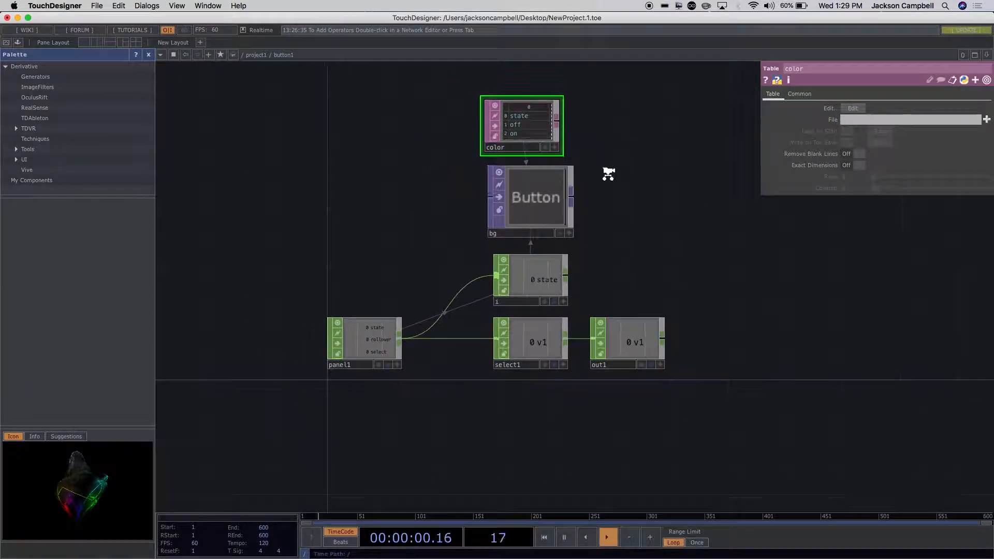
scroll(614, 233, up, 3)
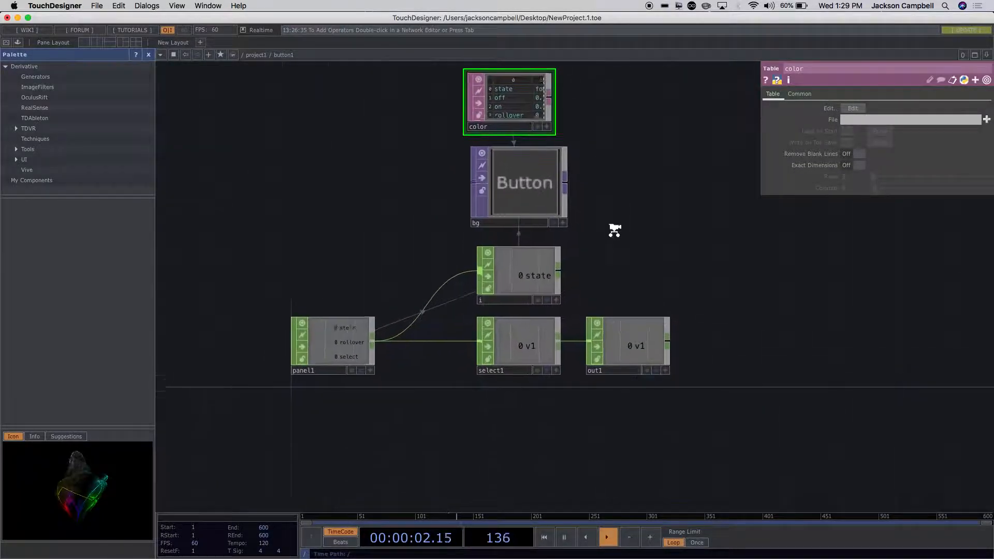
drag(326, 301, 322, 207)
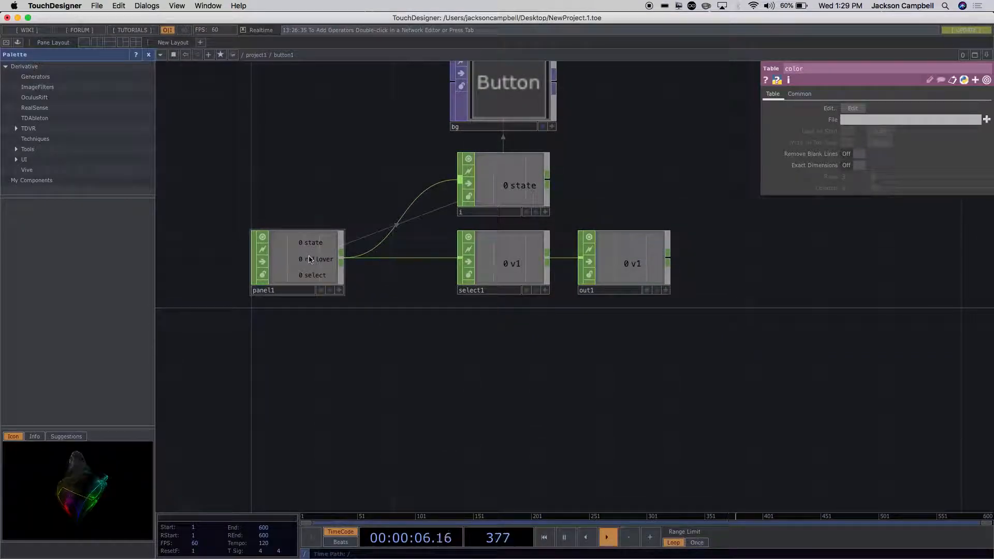
Inspect the parameters of panel1, the Expression CHOP with its Expression 1 formula, select1 and out1
click(310, 259)
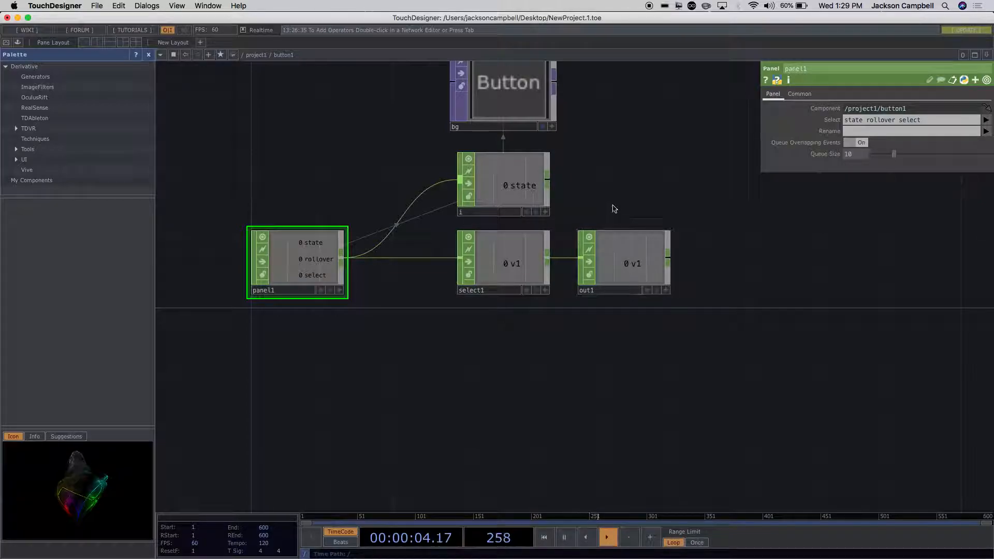
click(532, 192)
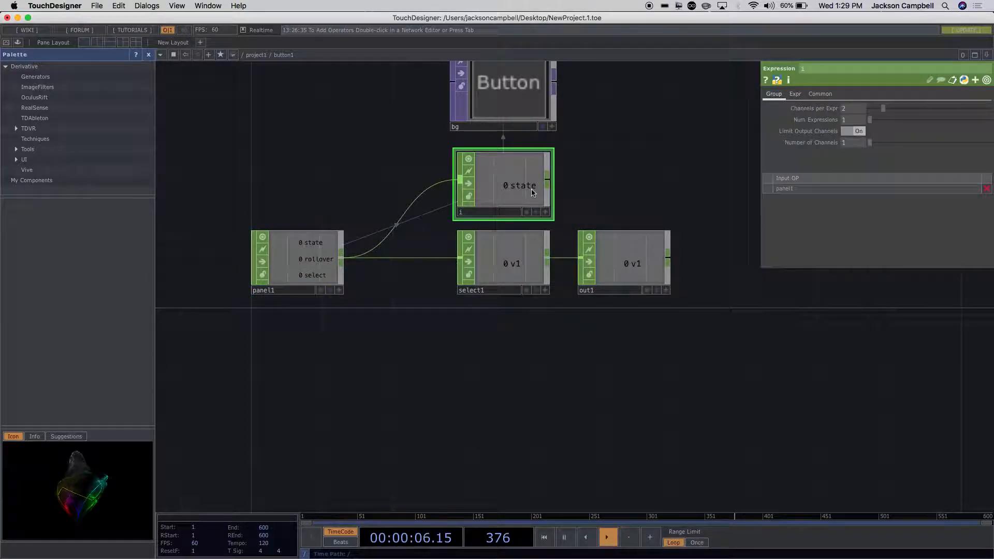
click(795, 94)
click(814, 113)
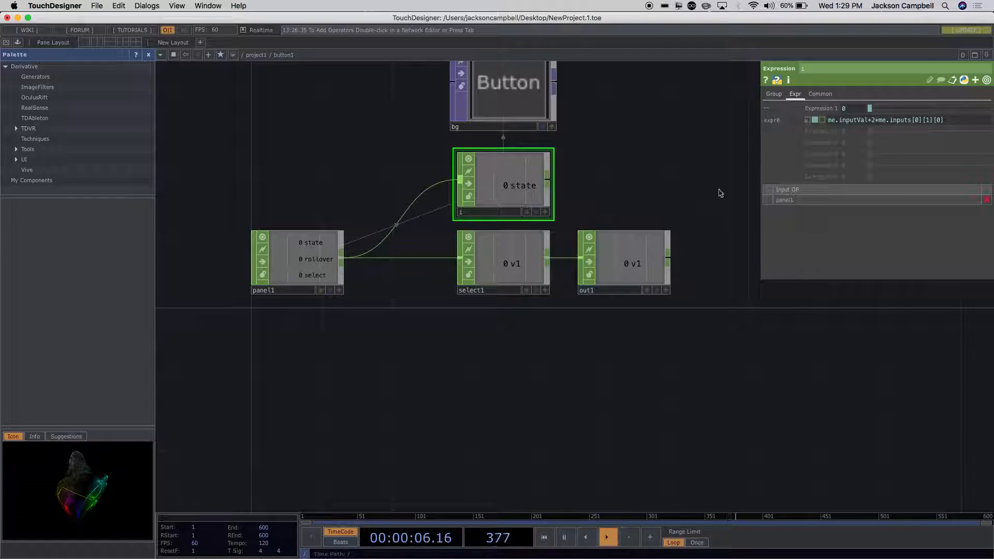
click(766, 108)
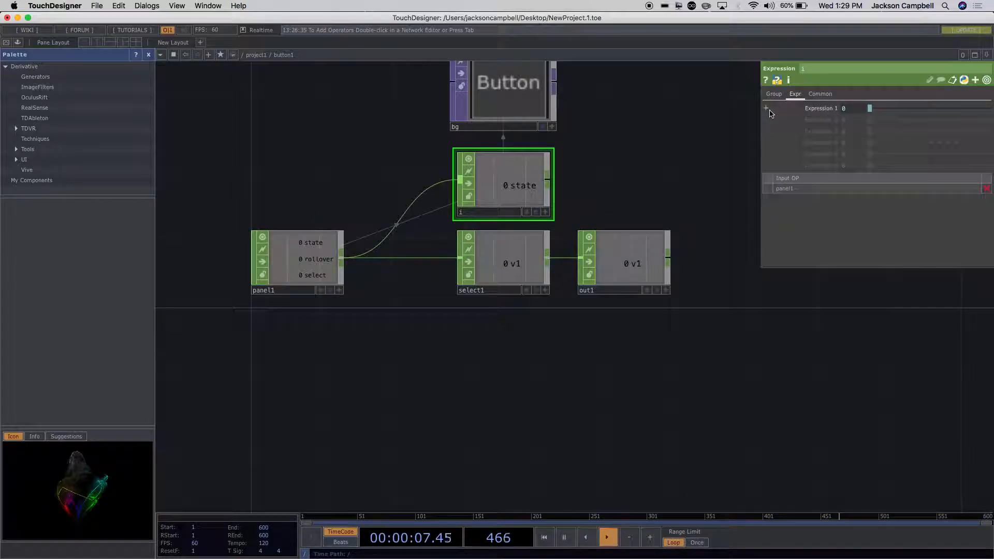
click(510, 282)
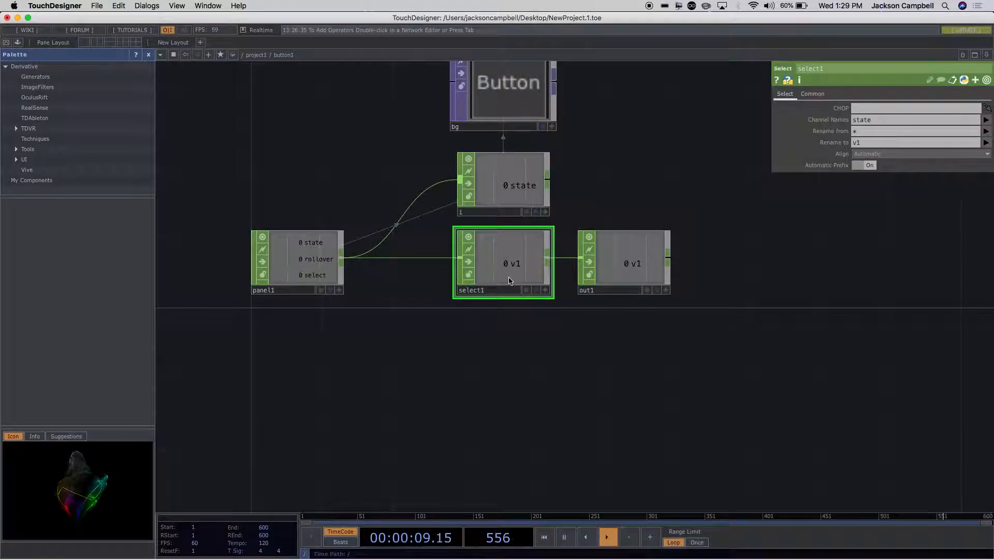
click(611, 266)
middle_drag(616, 244, 656, 394)
Change the text of the bg Text TOP inside the button component to "Push Me"
click(560, 246)
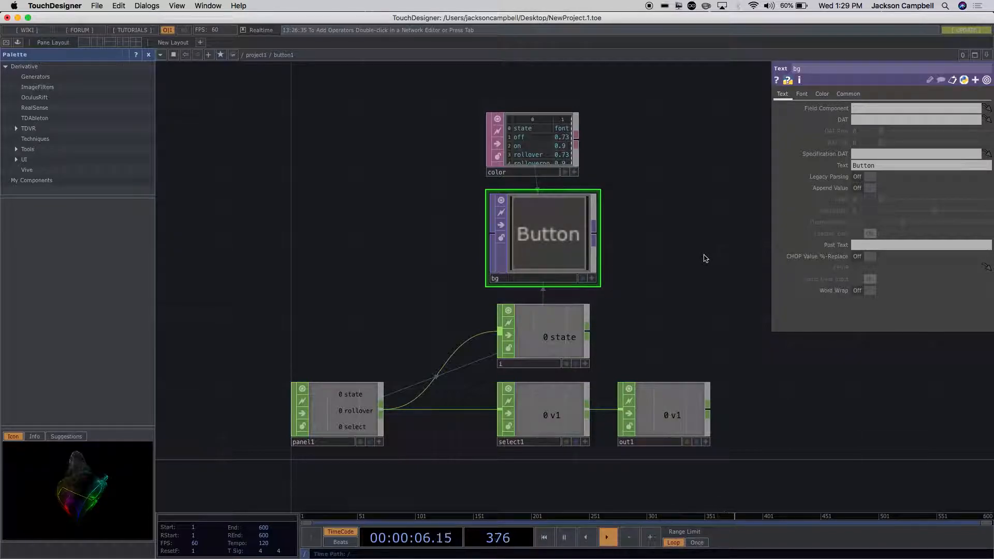
scroll(704, 258, down, 1)
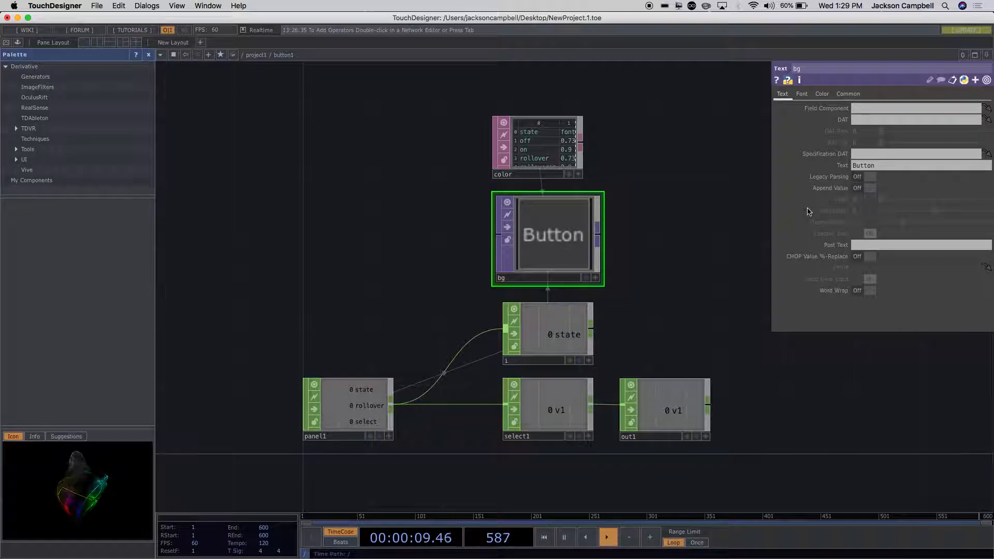
click(876, 167)
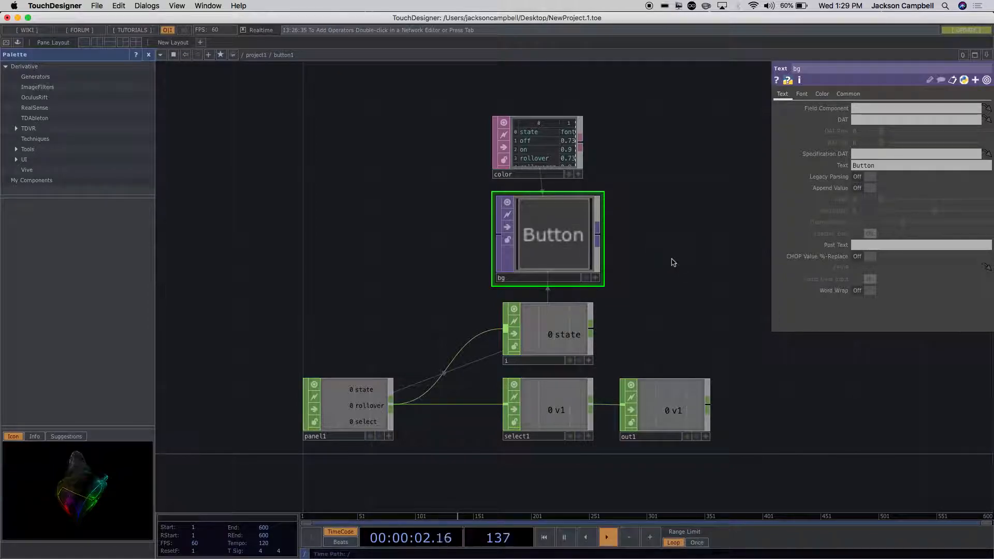
scroll(672, 262, down, 5)
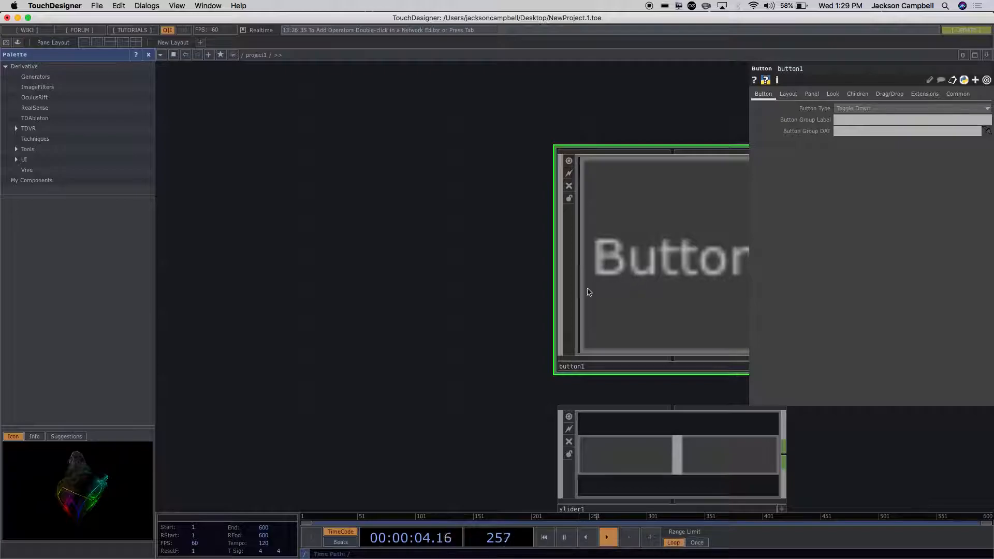
scroll(591, 262, up, 3)
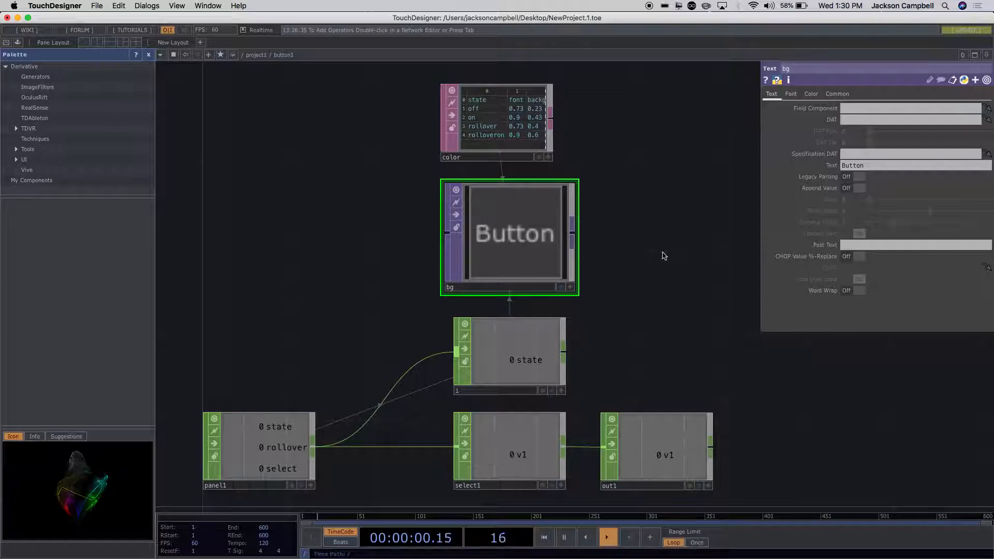
click(879, 166)
drag(872, 167, 807, 167)
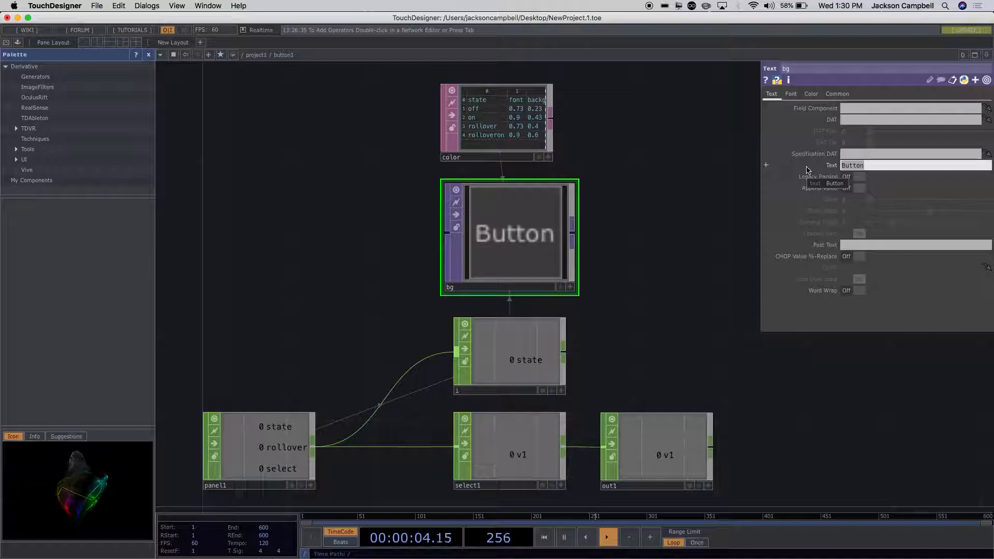
text(Push Me)
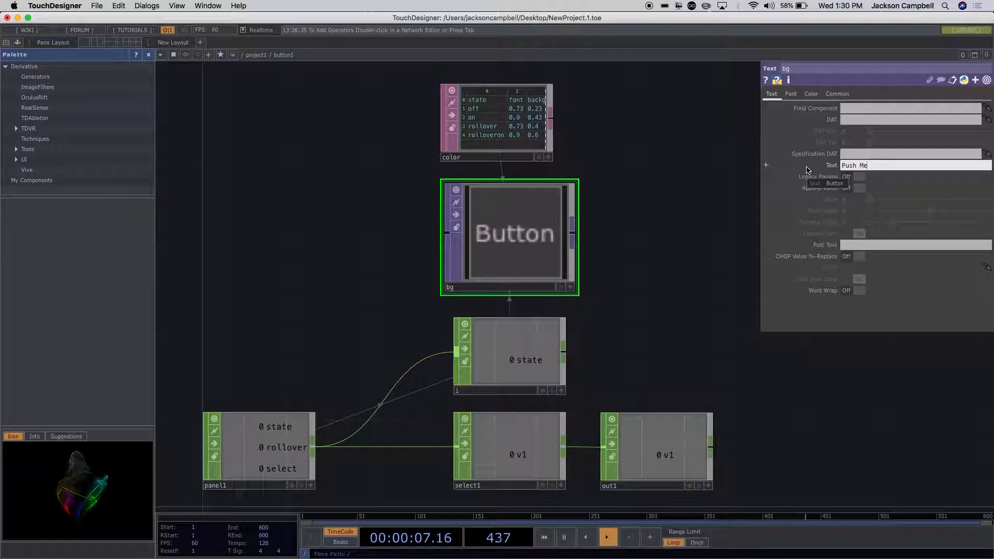
key(Return)
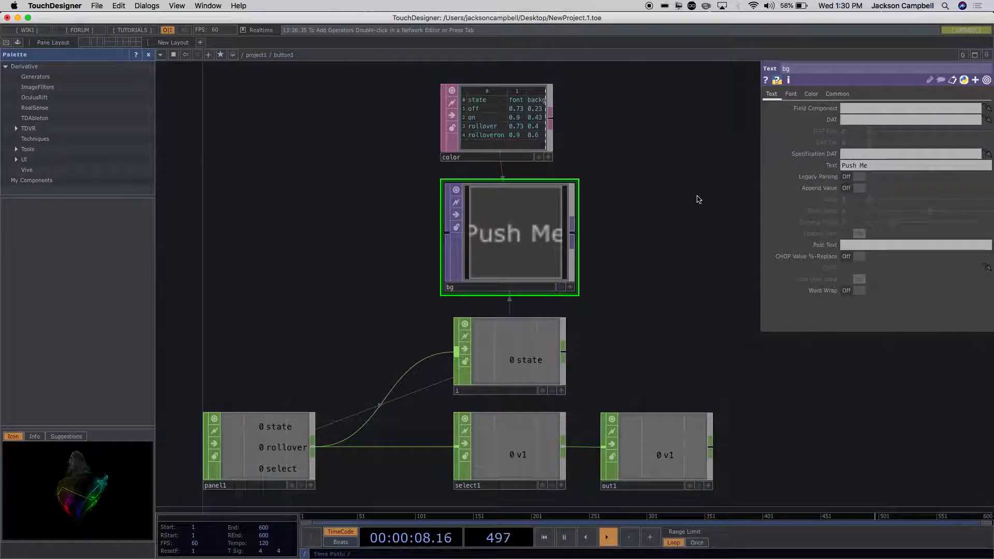
Go up to the project network and check the button's new label
scroll(678, 236, down, 2)
scroll(677, 236, down, 3)
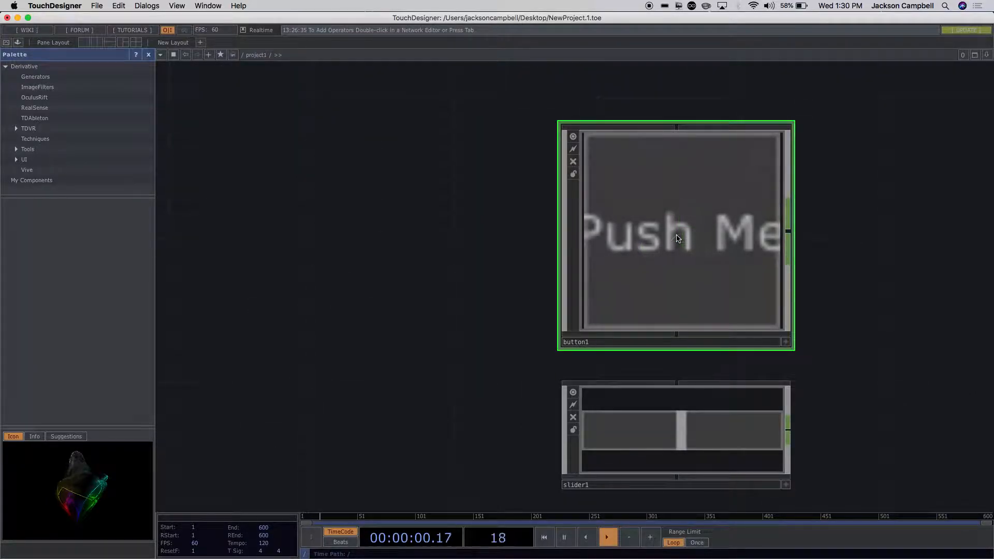
click(486, 245)
click(486, 244)
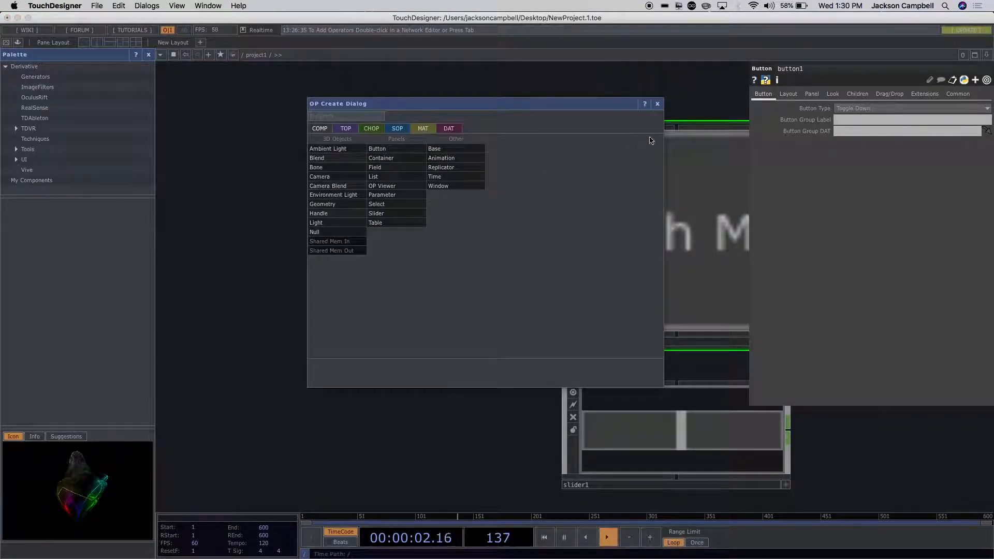
click(696, 95)
Re-enter the button component and reduce the bg Text TOP's horizontal font size to 7.9
scroll(670, 173, up, 5)
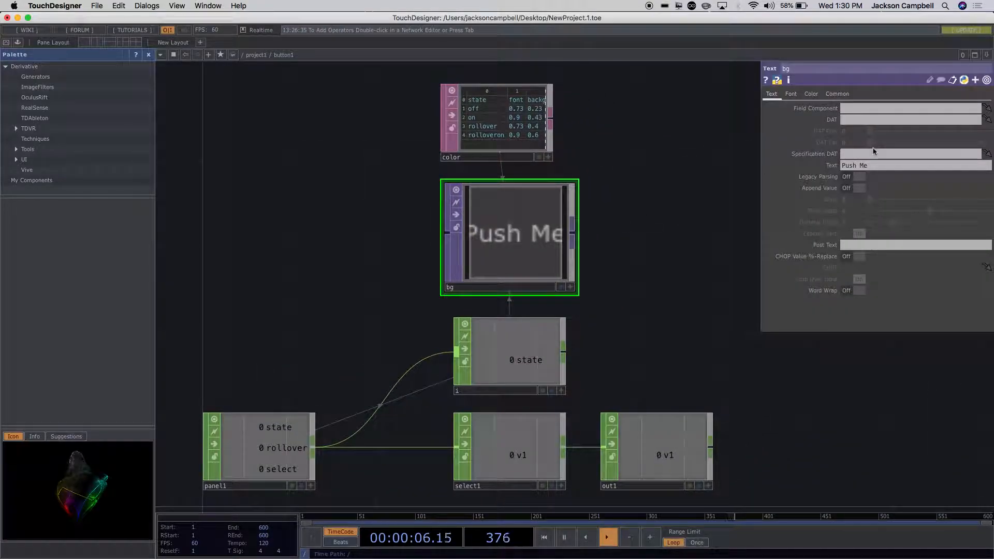
click(797, 96)
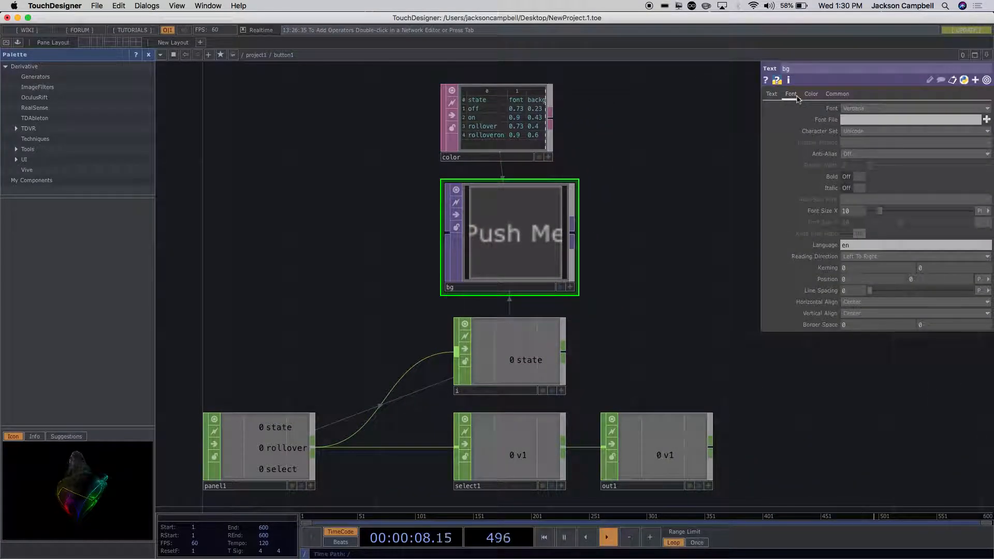
drag(880, 214, 878, 214)
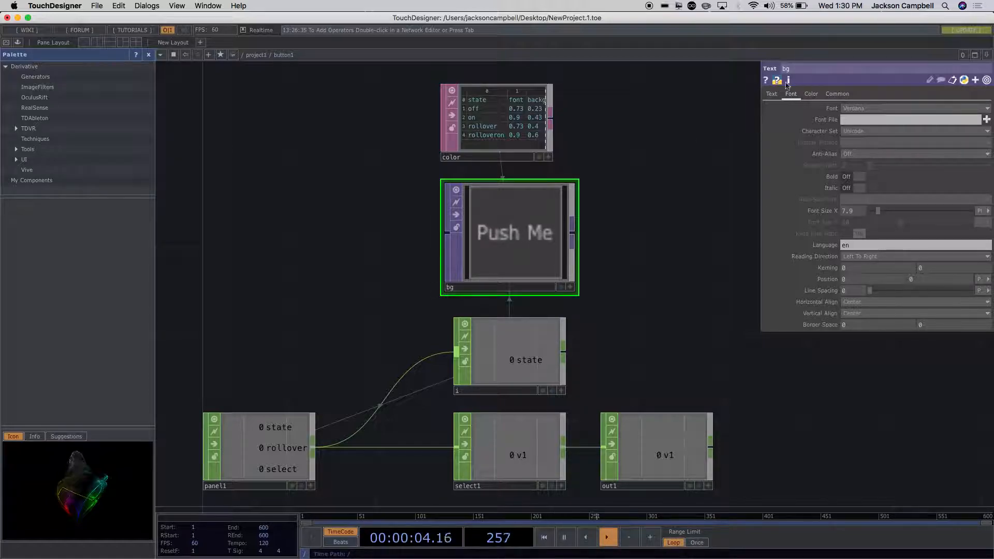
Examine the width and height expressions behind the bg Text TOP's resolution
click(842, 98)
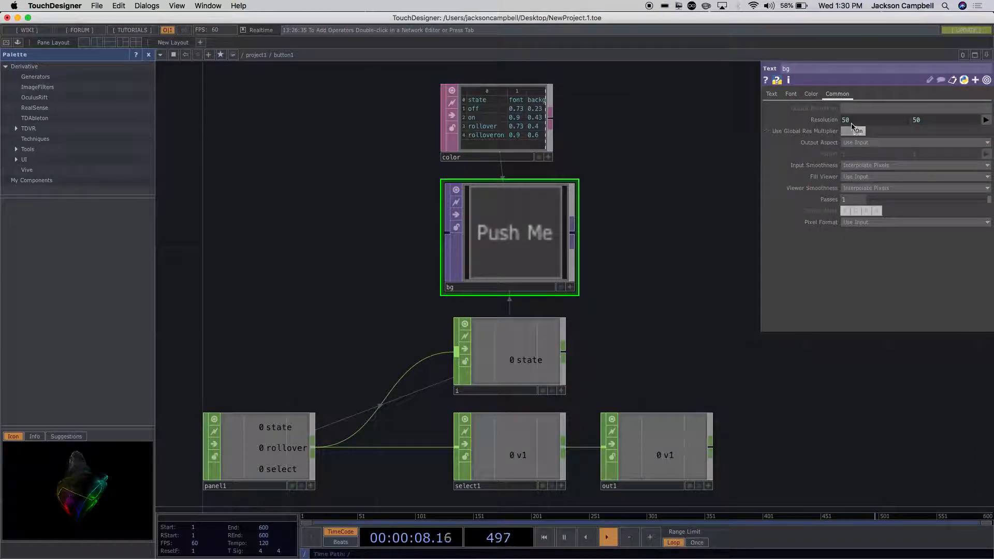
click(772, 120)
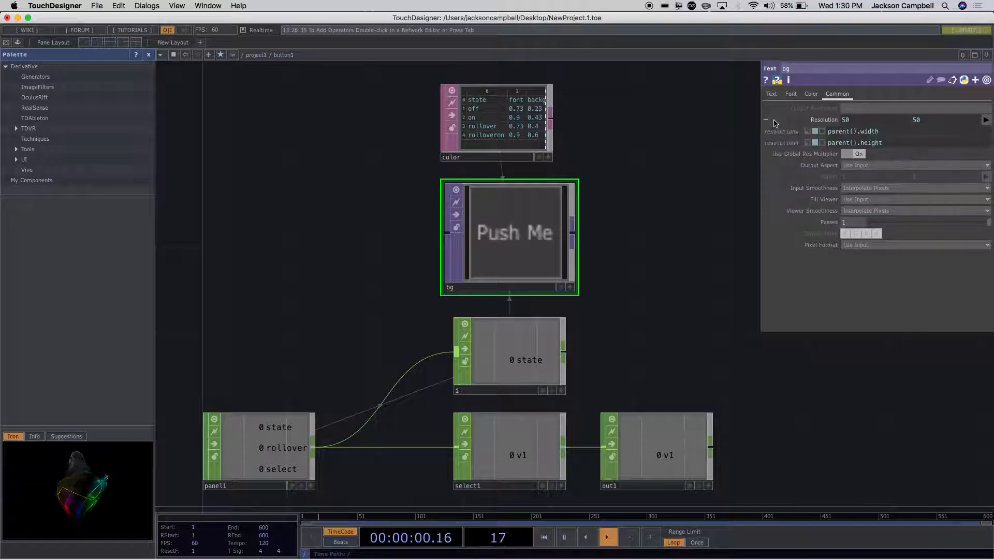
mouse_move(770, 123)
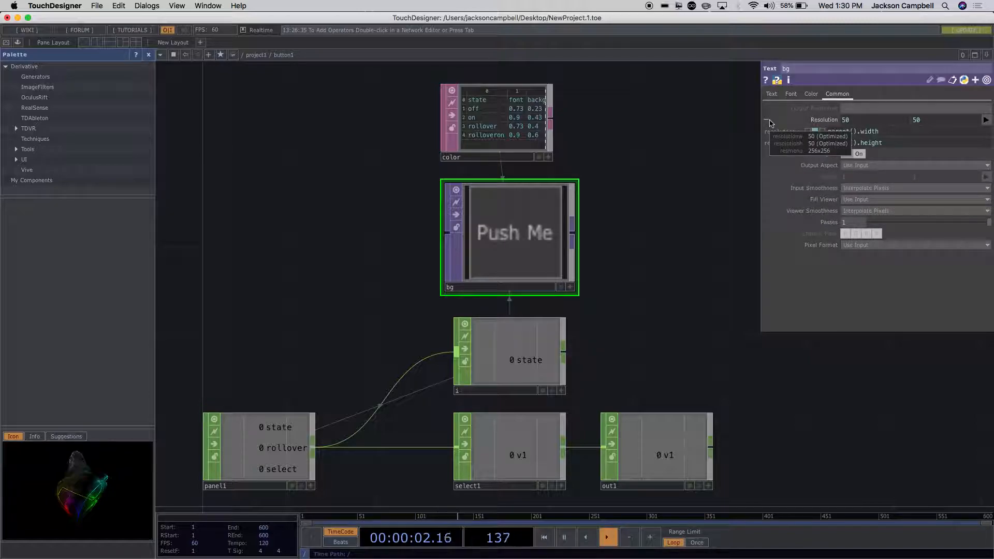
click(767, 122)
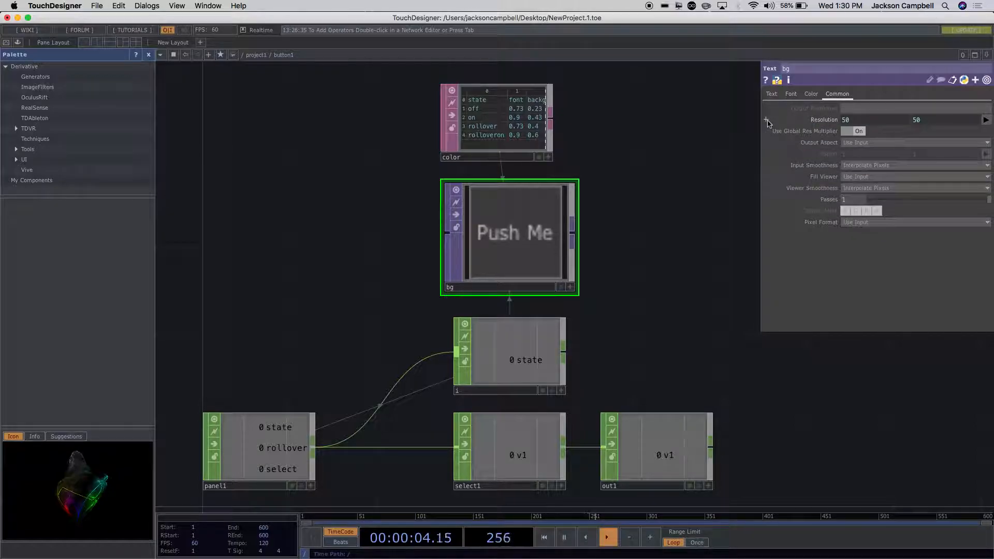
click(767, 122)
click(767, 121)
Return to the project network and view the button with its resized label above the slider
key(u)
key(i)
key(p)
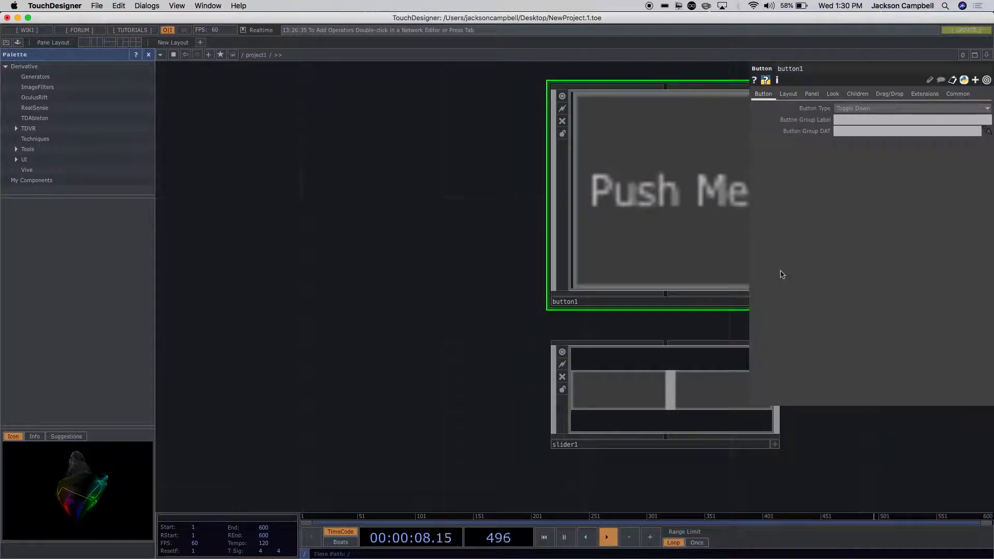
drag(376, 331, 372, 331)
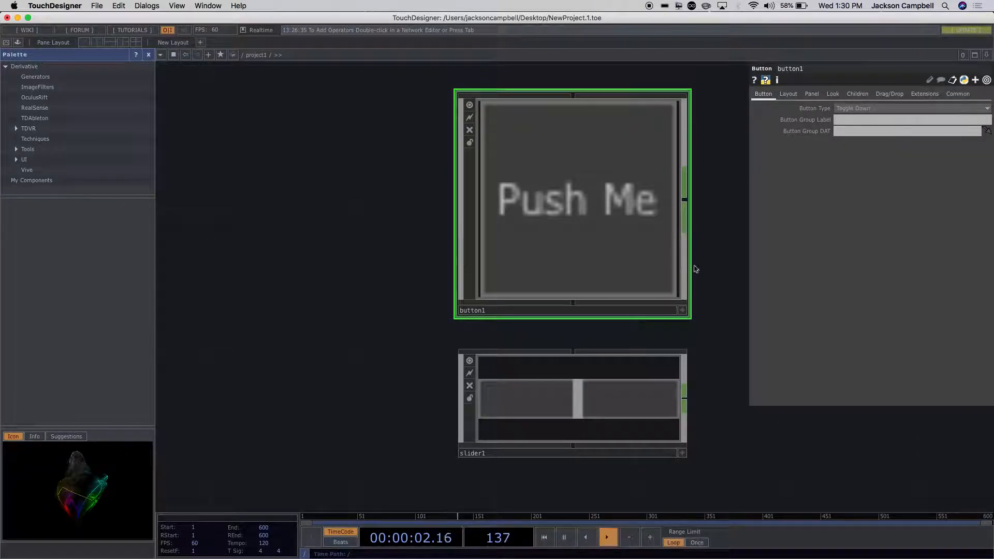
Go back inside the button component and expand the bg Text TOP's resolution expressions
key(i)
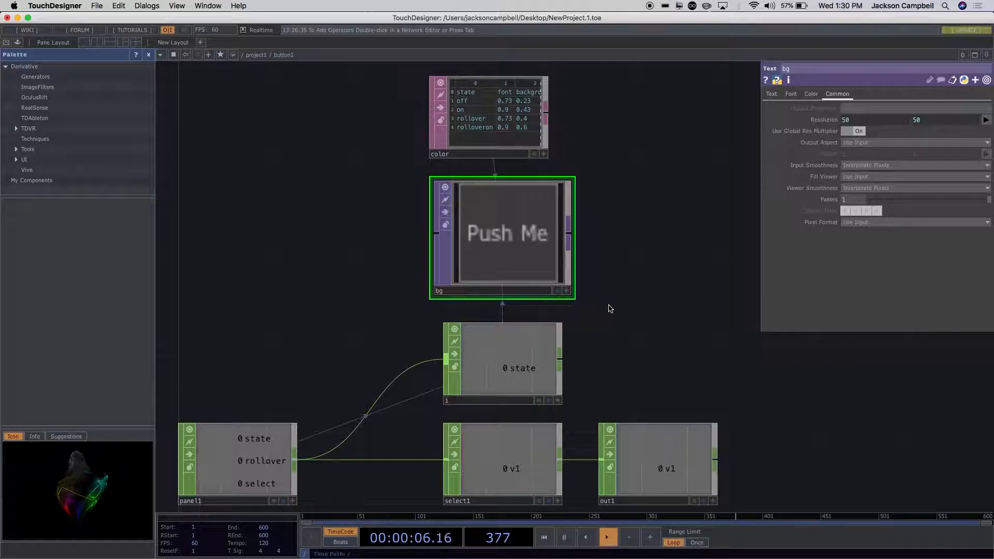
click(767, 120)
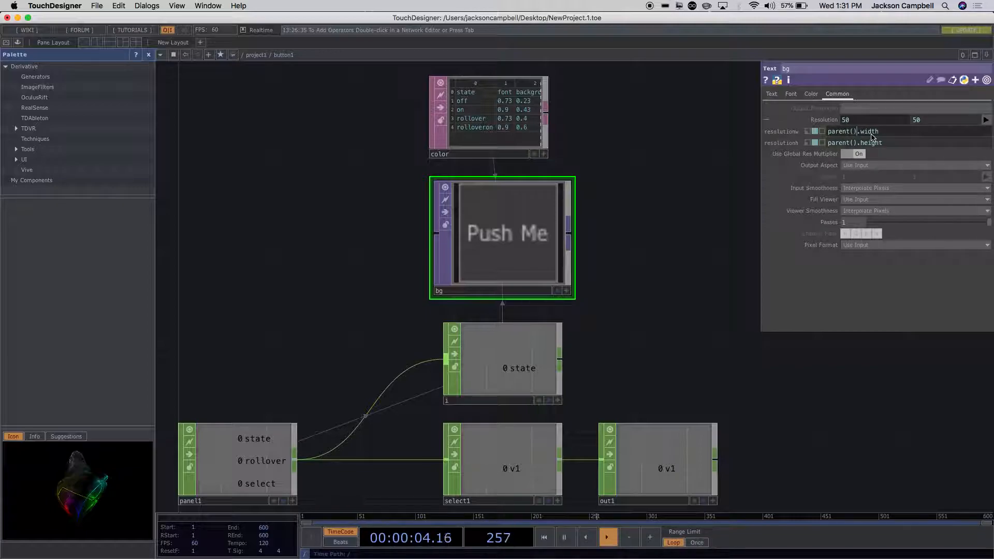
Return to the project network and review button1's common, extension, drag/drop, children and look parameters
scroll(721, 185, down, 5)
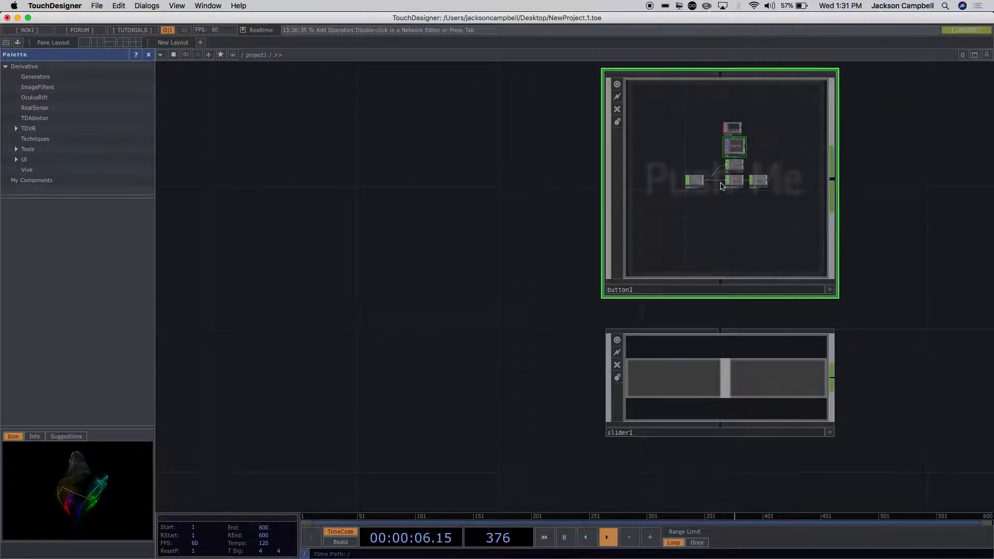
drag(539, 293, 361, 326)
click(501, 274)
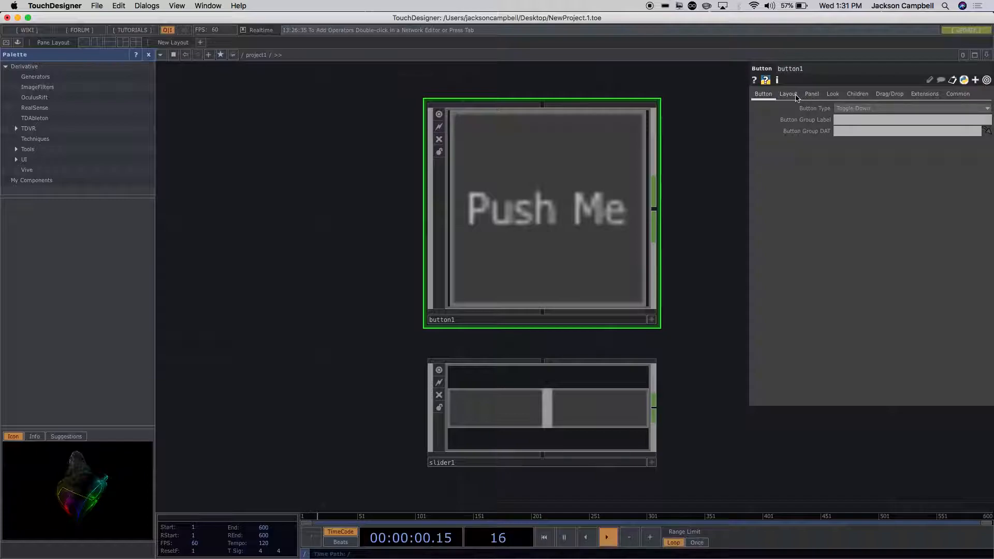
click(958, 94)
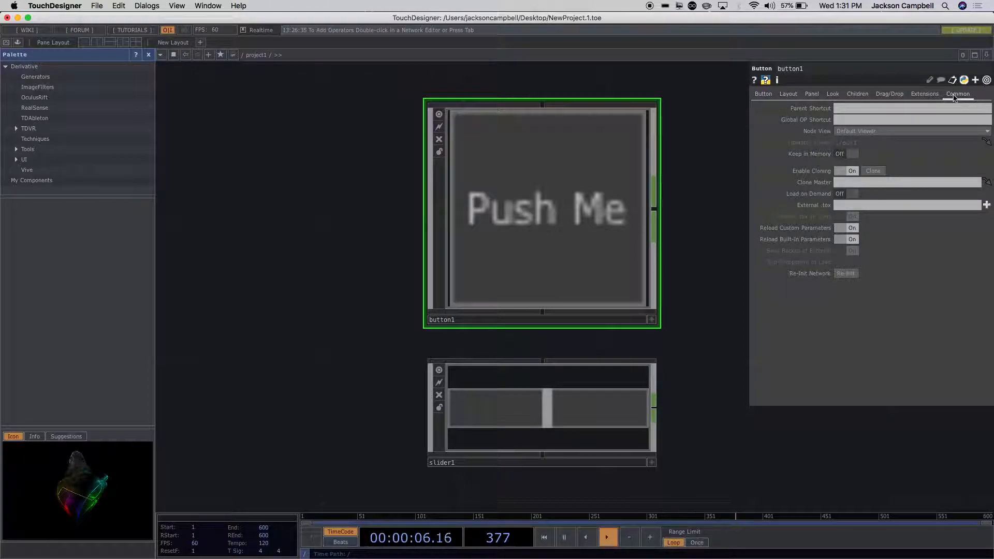
click(925, 95)
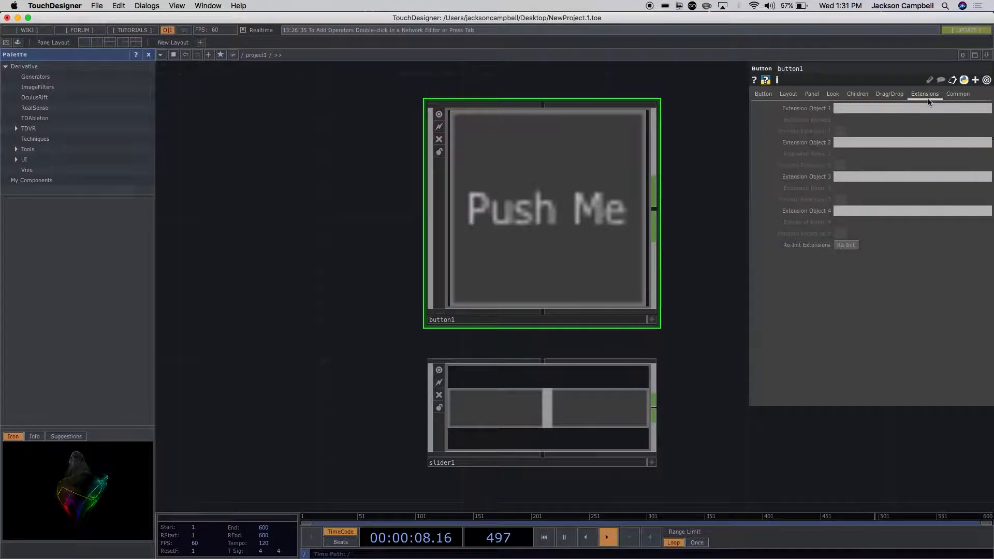
click(900, 96)
click(856, 98)
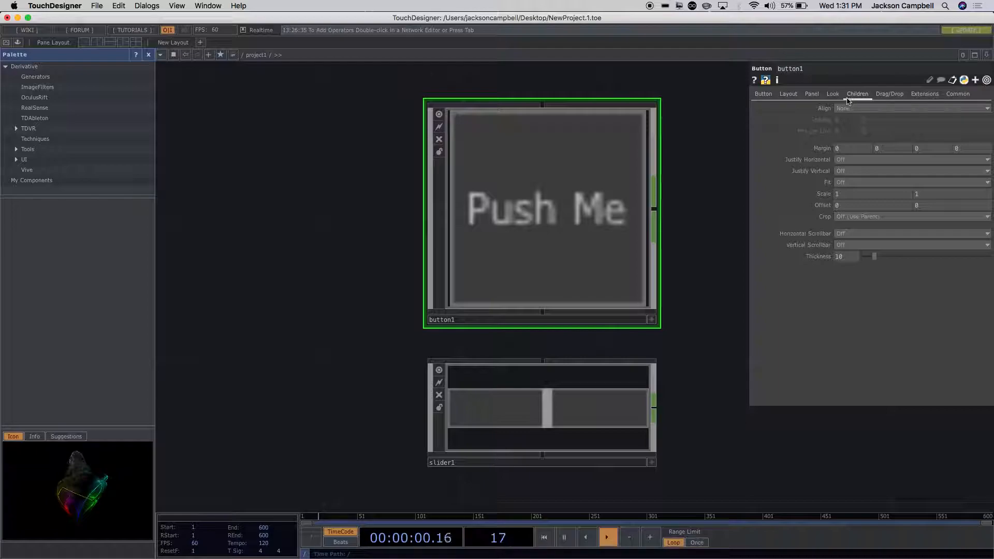
click(833, 95)
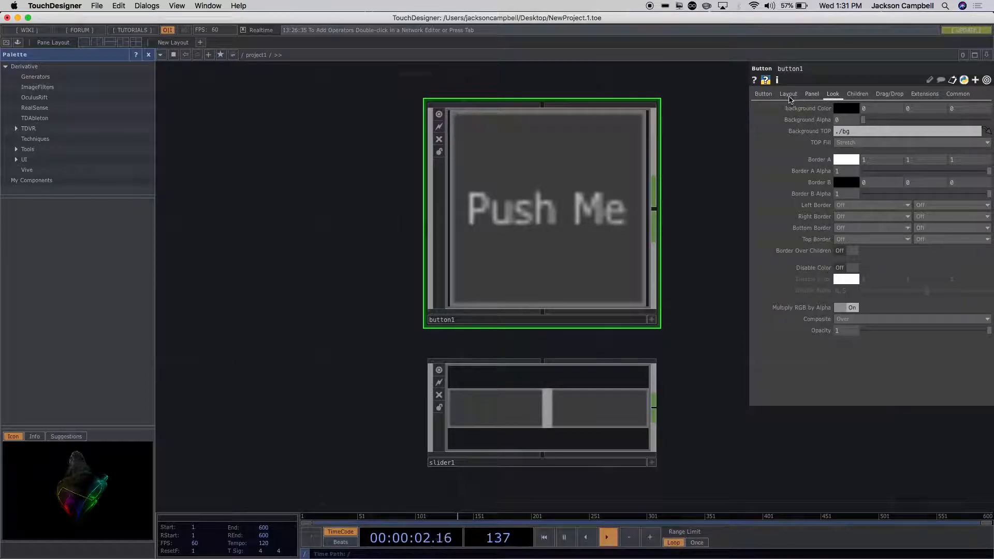
Set button1's layout width to 100
click(790, 97)
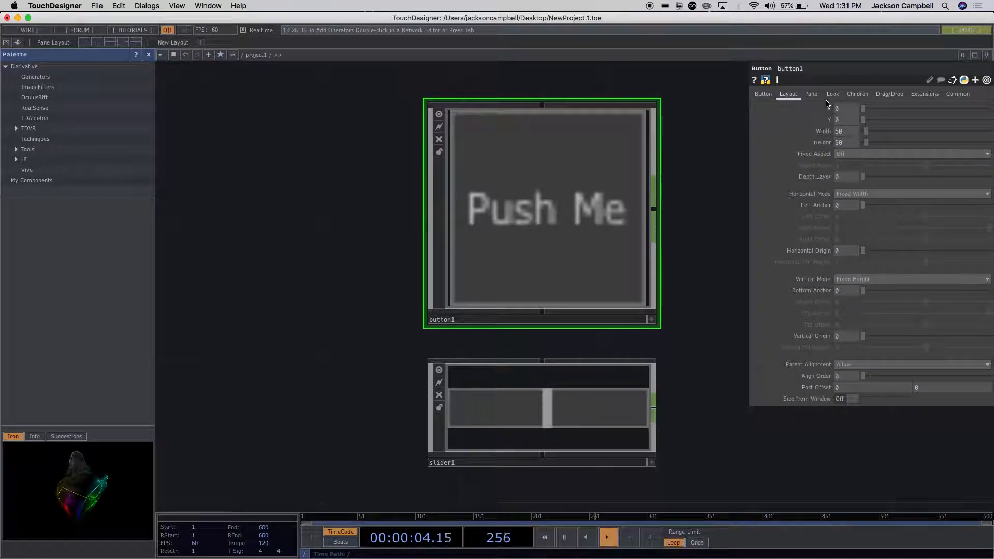
click(867, 136)
drag(868, 136, 826, 134)
text(100)
key(Return)
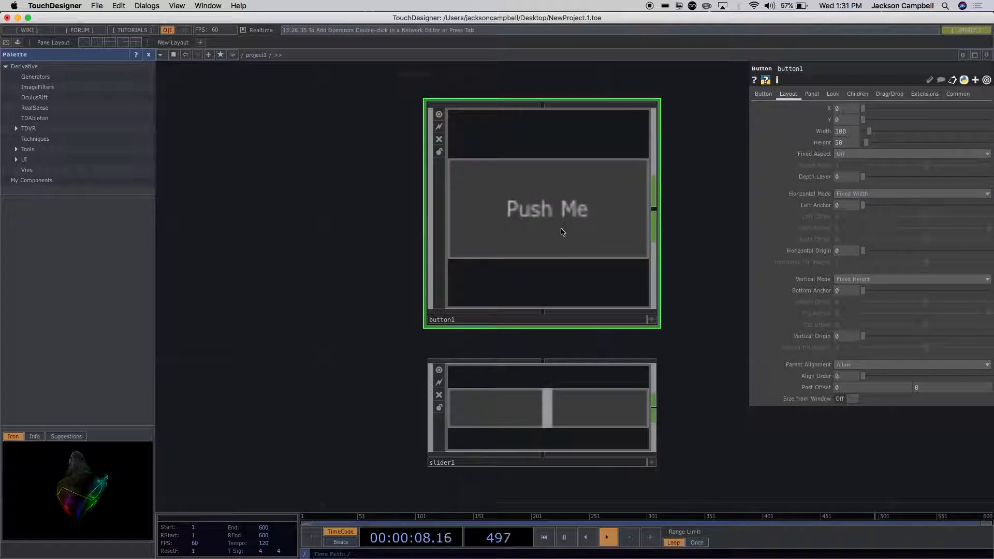
Inside the button component, change the bg Text TOP's text to "Push Me Please"
scroll(562, 232, up, 5)
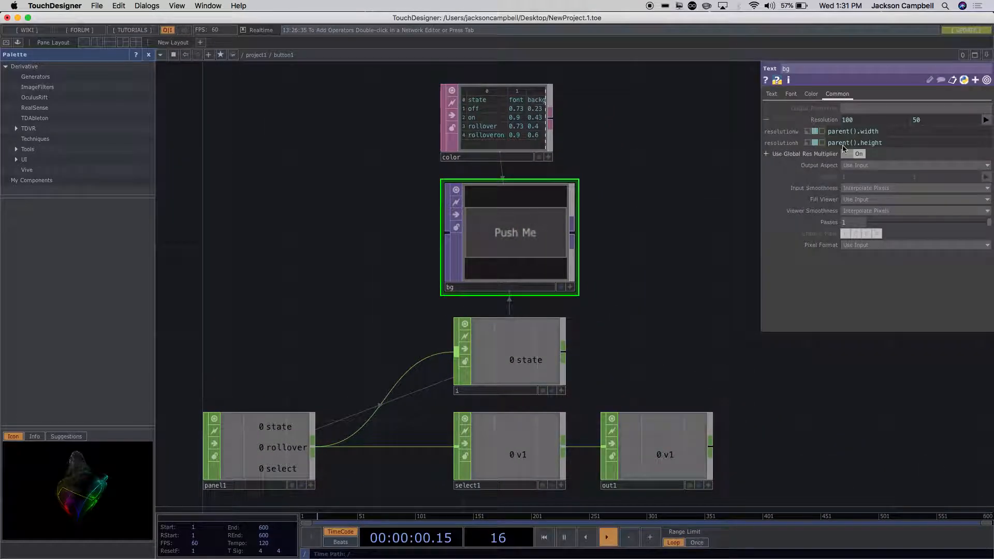
click(768, 95)
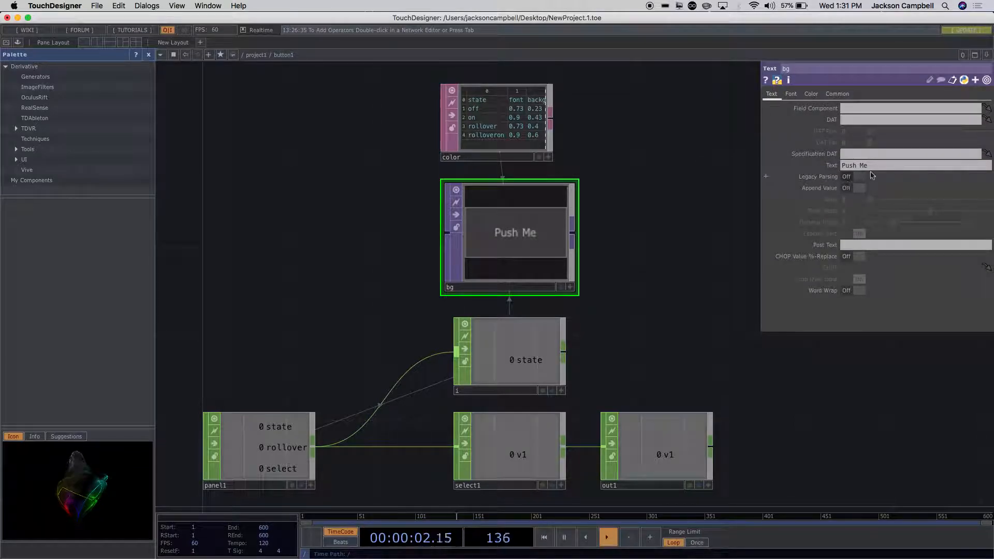
click(874, 167)
text(p)
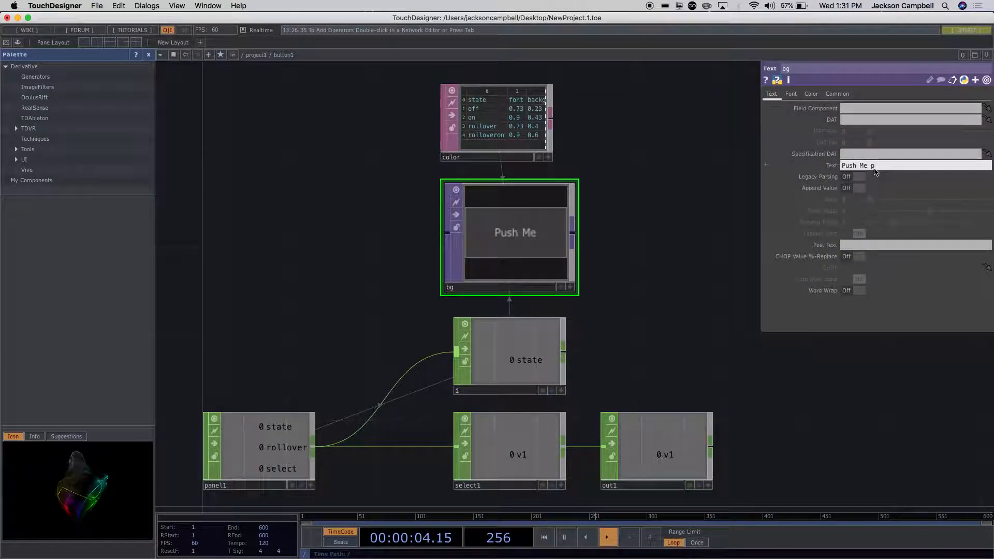
text(lease)
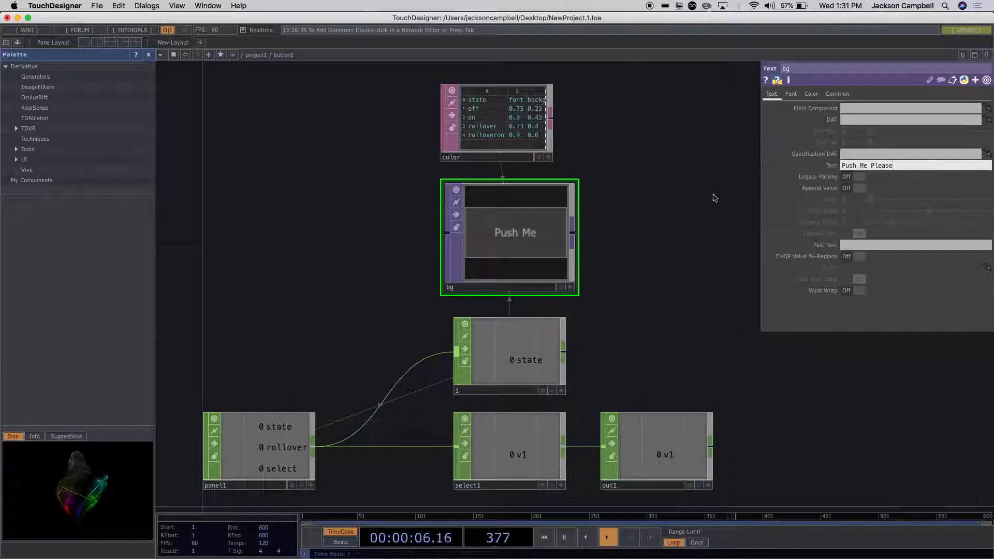
key(Return)
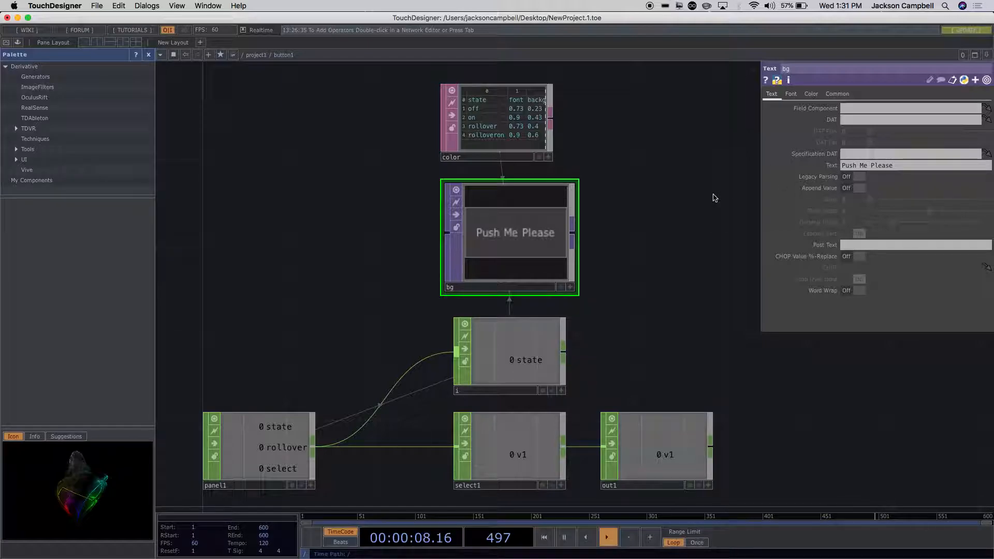
Fit the bg node's tile to its image proportions and return to the project network
scroll(641, 202, down, 3)
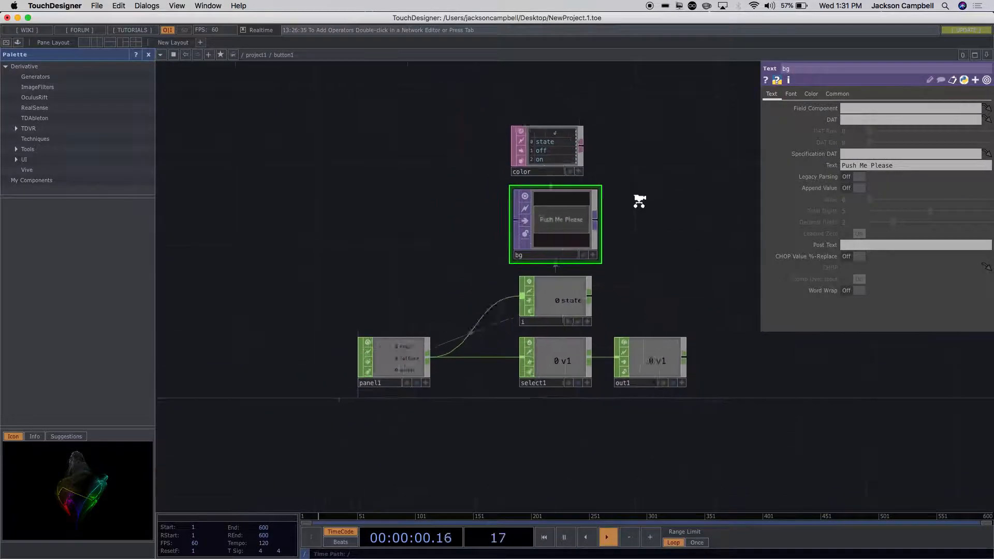
scroll(640, 202, up, 3)
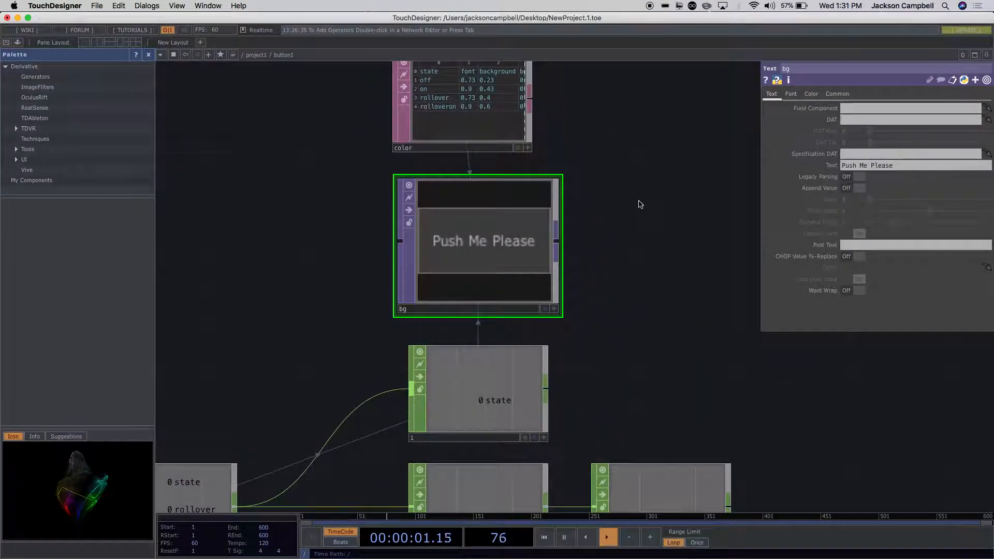
click(561, 313)
scroll(592, 309, down, 3)
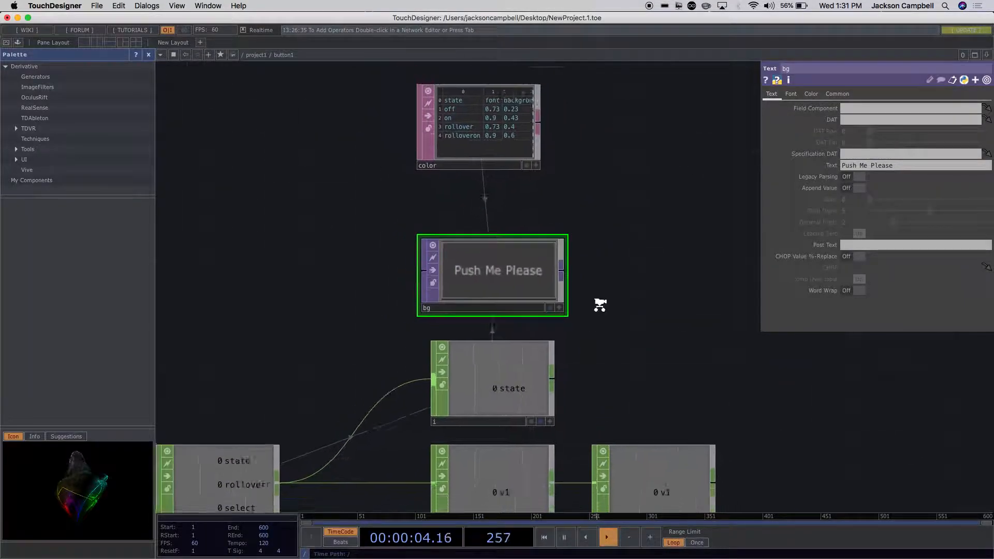
scroll(600, 306, down, 2)
scroll(599, 306, down, 3)
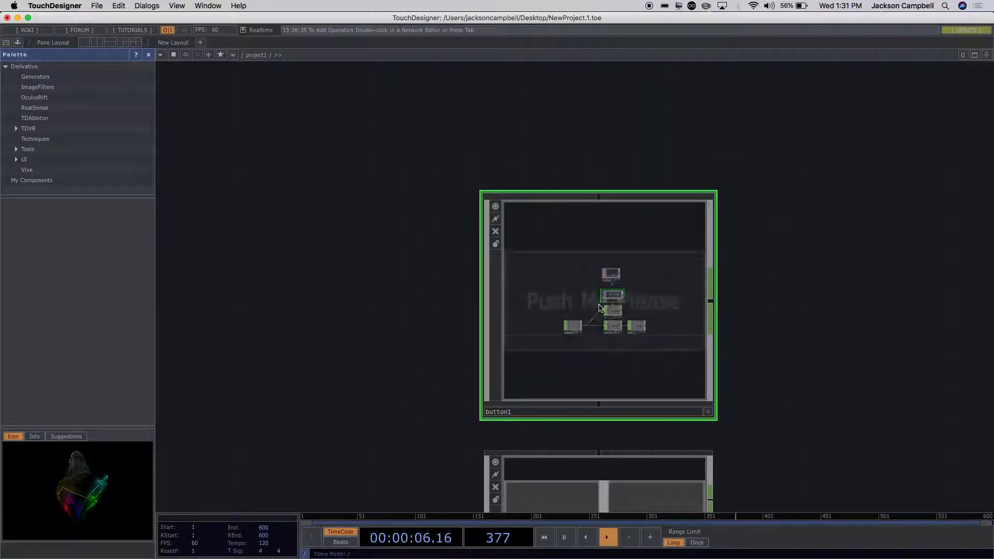
drag(406, 312, 332, 298)
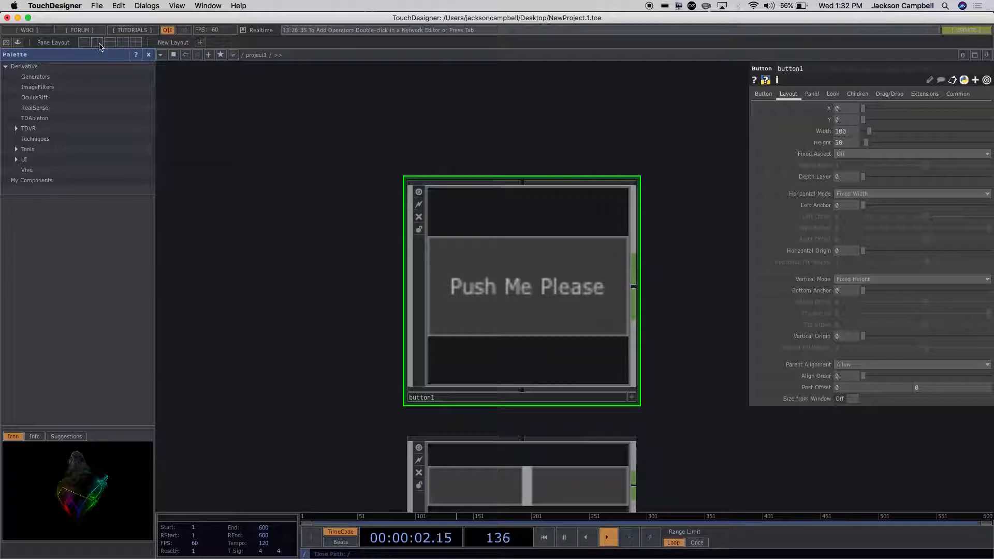
Close the Palette and split the workspace into two side-by-side network panes
click(149, 55)
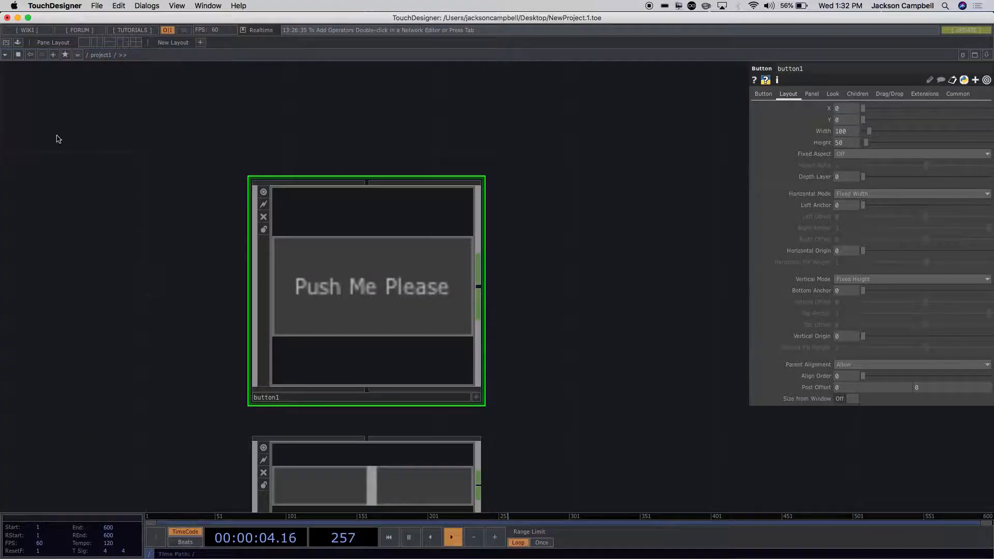
scroll(153, 115, down, 5)
scroll(154, 115, right, 2)
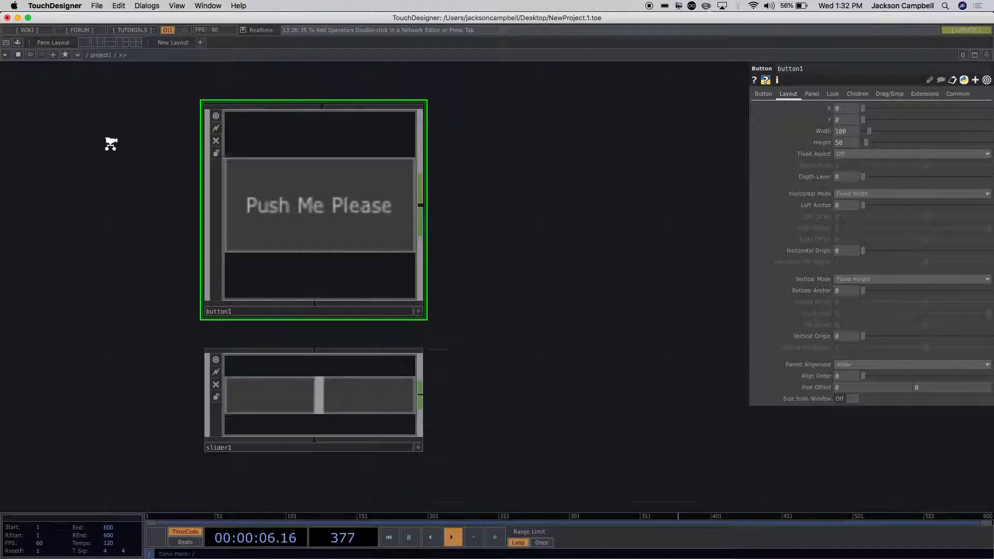
scroll(110, 144, up, 4)
click(98, 44)
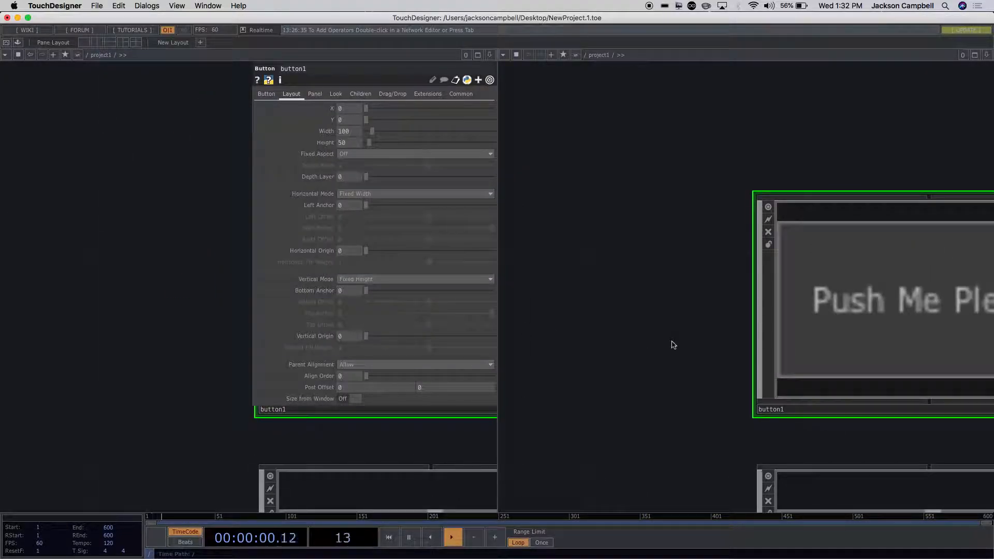
Hide the parameter window covering button1 in the first network pane
scroll(608, 317, right, 4)
scroll(608, 318, down, 2)
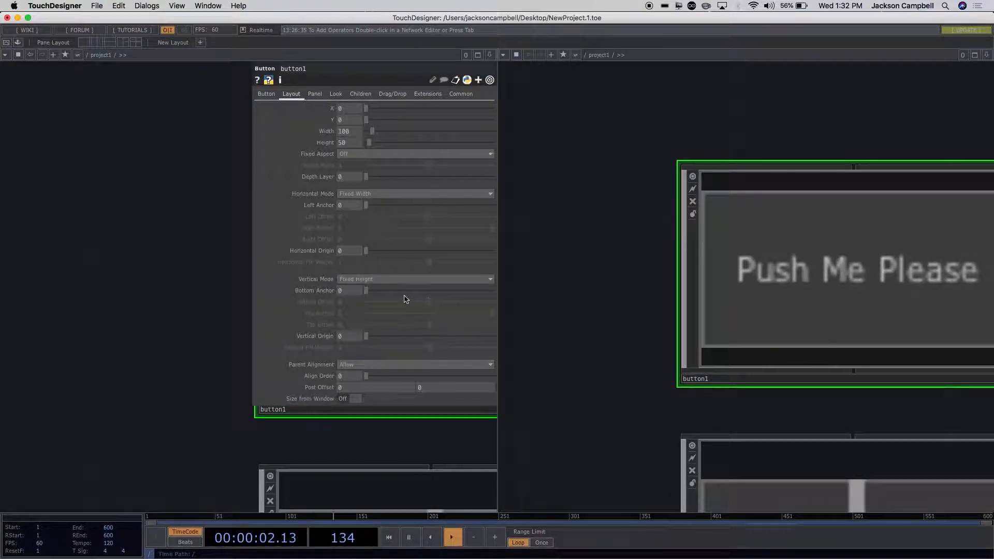
key(p)
drag(199, 238, 53, 237)
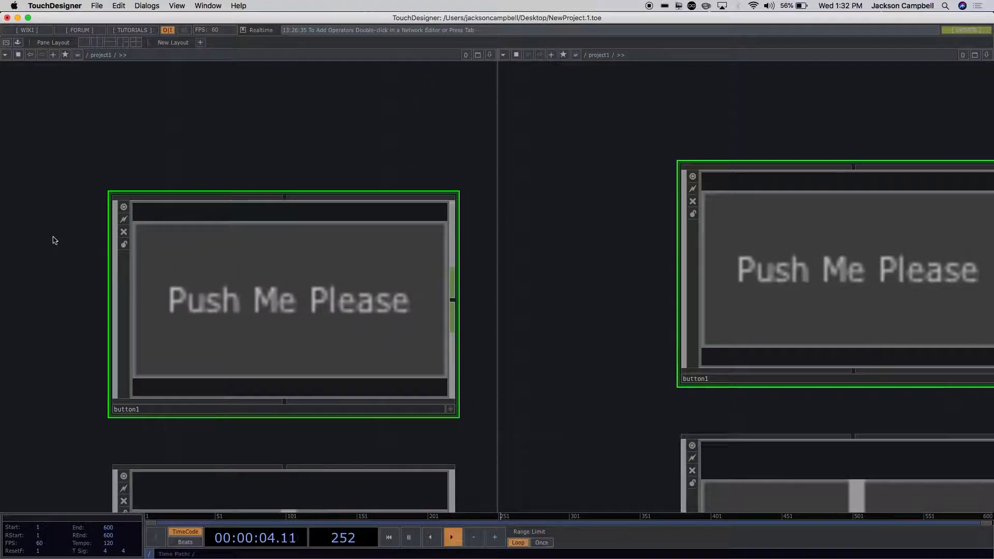
scroll(229, 140, down, 5)
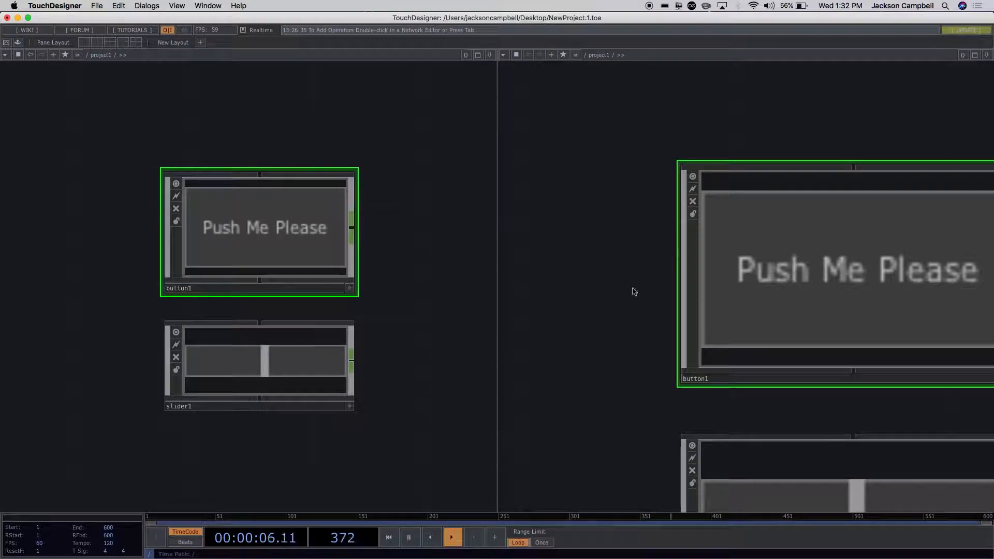
Open button1's internal network in the second pane while keeping the project network in the first
scroll(801, 279, up, 5)
drag(906, 301, 695, 276)
scroll(770, 304, down, 3)
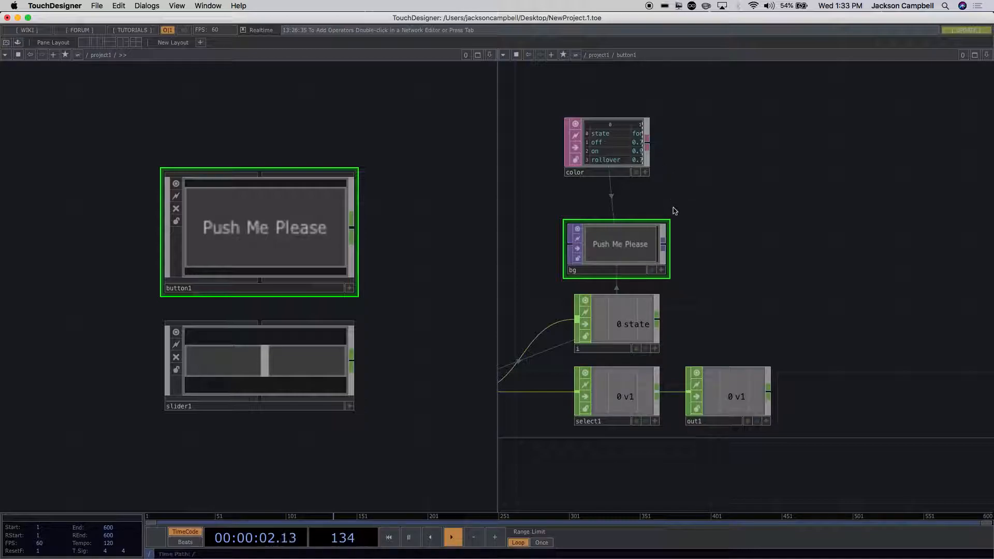
scroll(427, 226, up, 3)
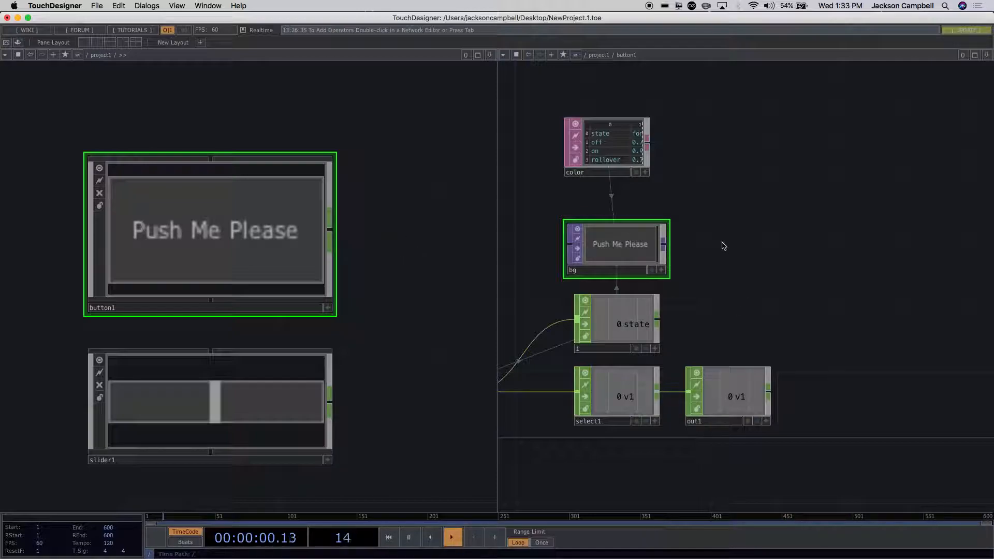
scroll(724, 269, up, 2)
drag(724, 249, 723, 143)
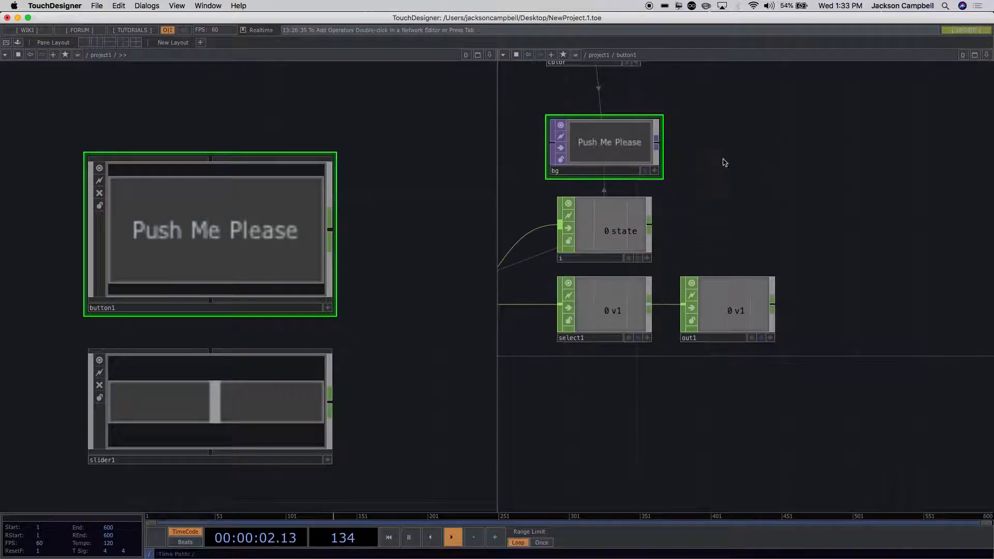
drag(681, 357, 661, 368)
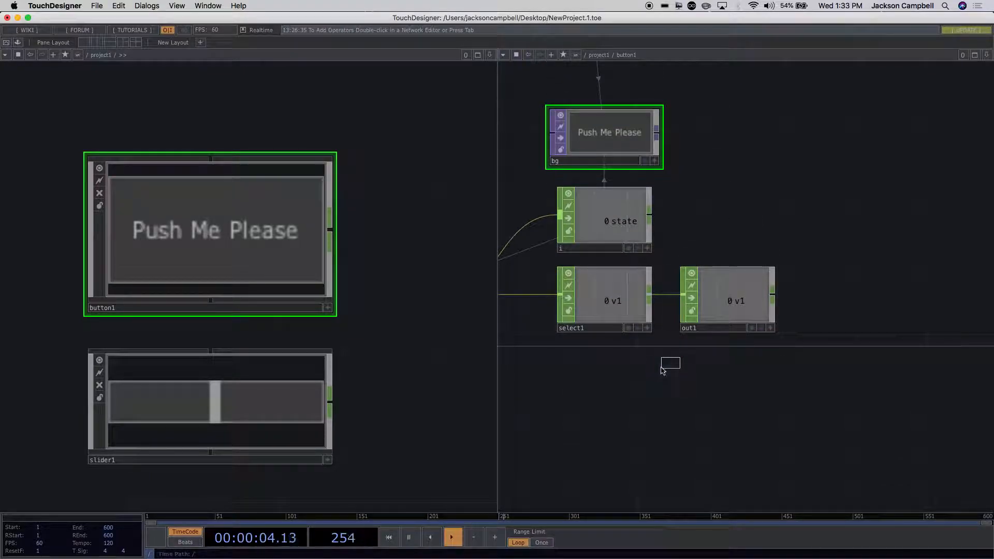
scroll(669, 365, down, 3)
drag(657, 402, 713, 406)
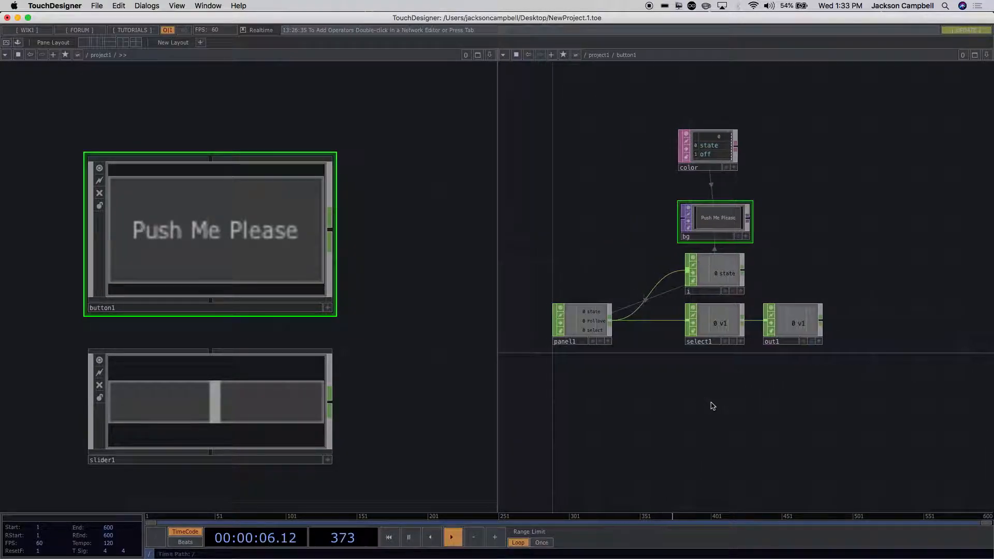
Make button1's viewer active in the project network so the button can be operated beside its panel1 channels
click(328, 309)
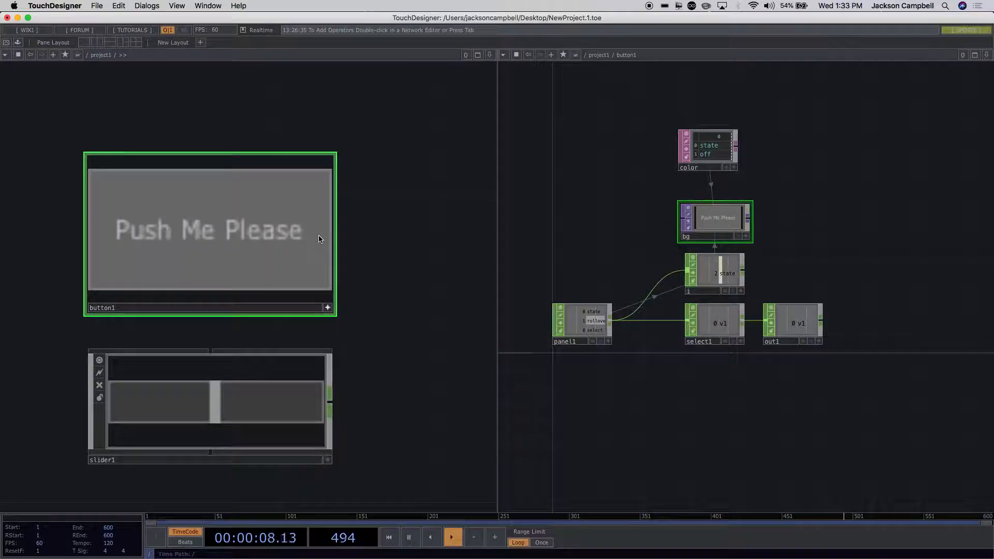
scroll(632, 374, up, 5)
drag(630, 373, 741, 424)
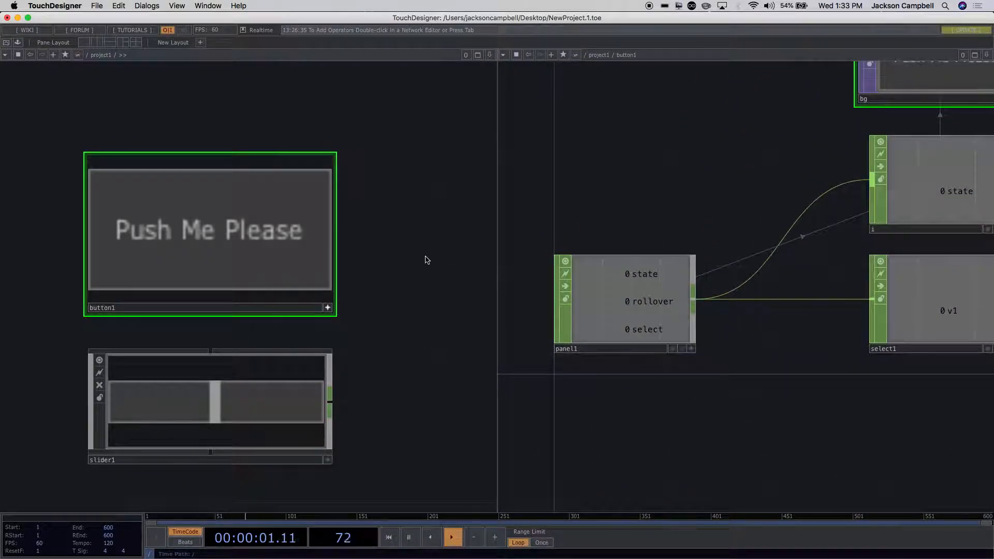
Toggle the button on and off and examine how the panel1, i and select1 channels respond
click(320, 250)
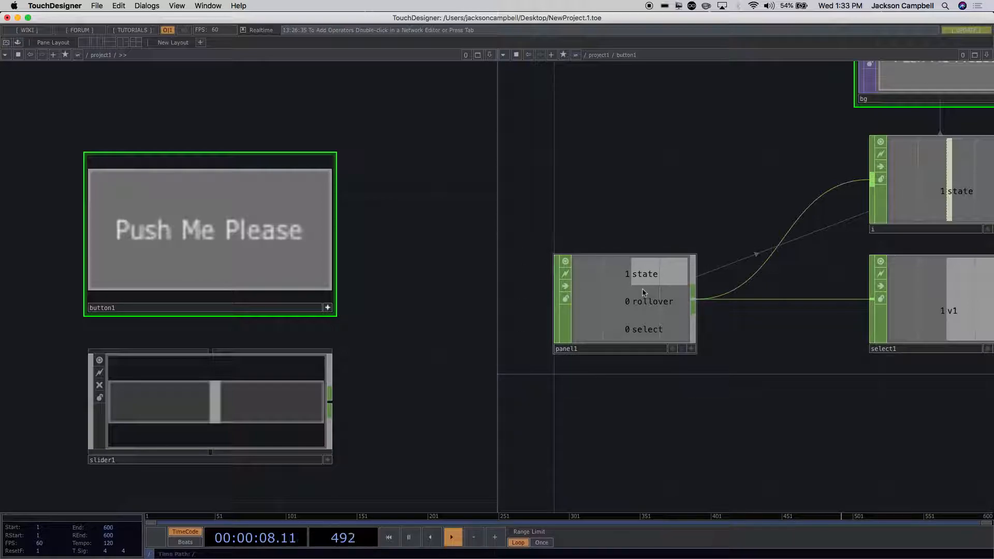
click(287, 207)
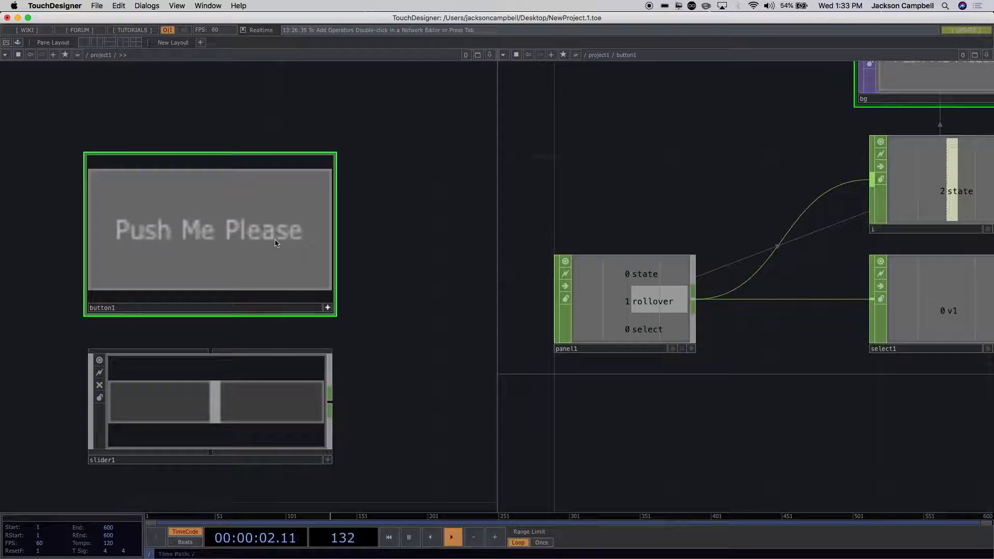
drag(557, 218, 408, 263)
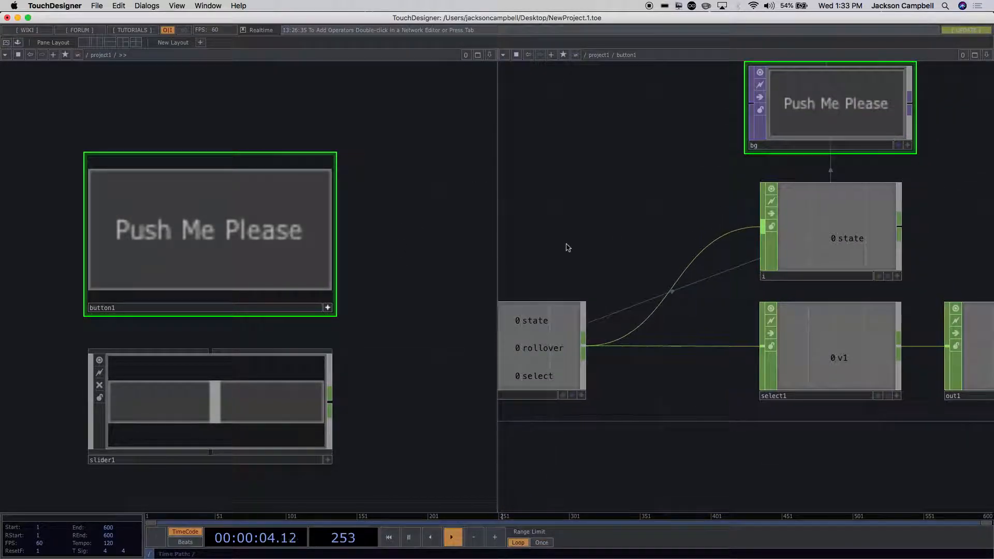
scroll(593, 244, down, 1)
scroll(593, 244, down, 5)
drag(596, 246, 685, 257)
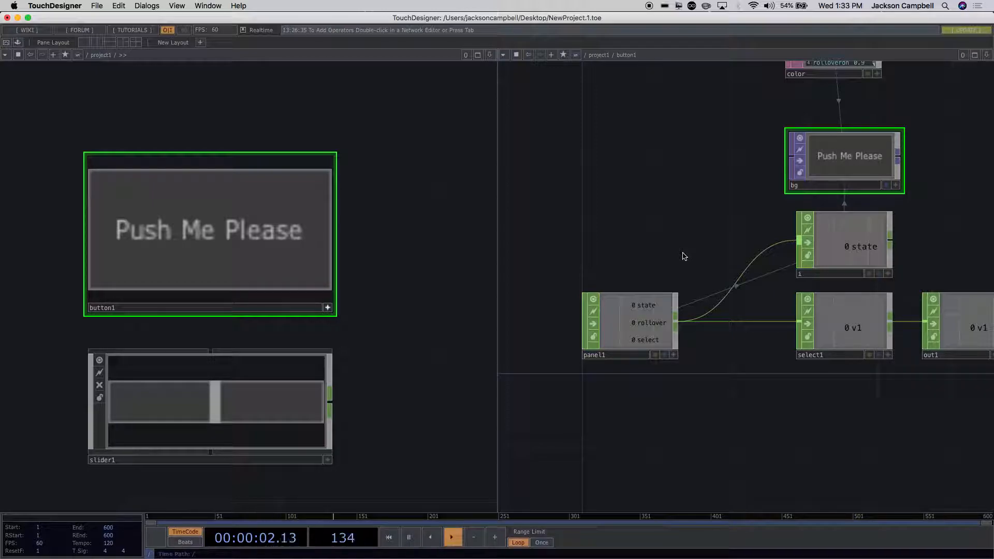
Examine the color table in button1's network, with its font, background and border values for each button state
drag(715, 213, 662, 233)
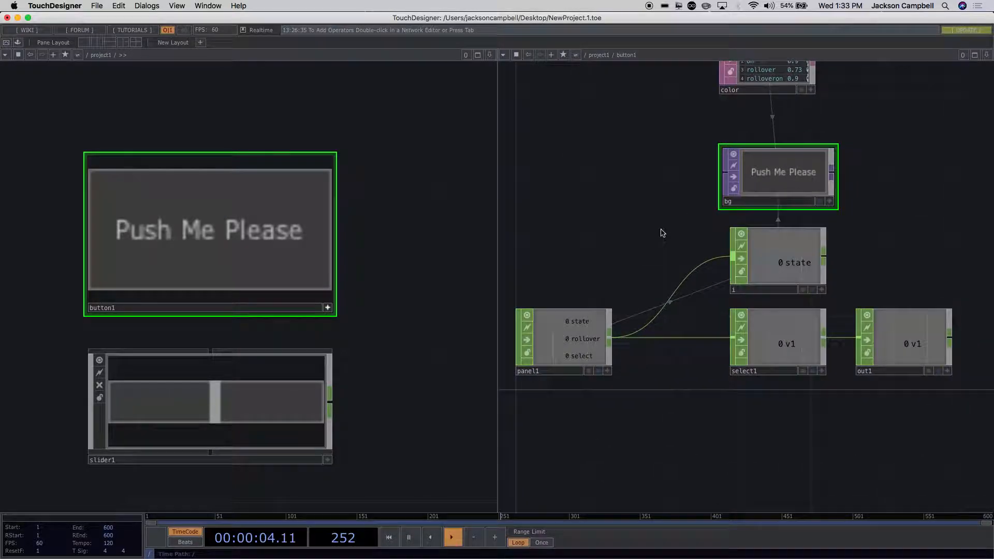
drag(870, 257, 859, 296)
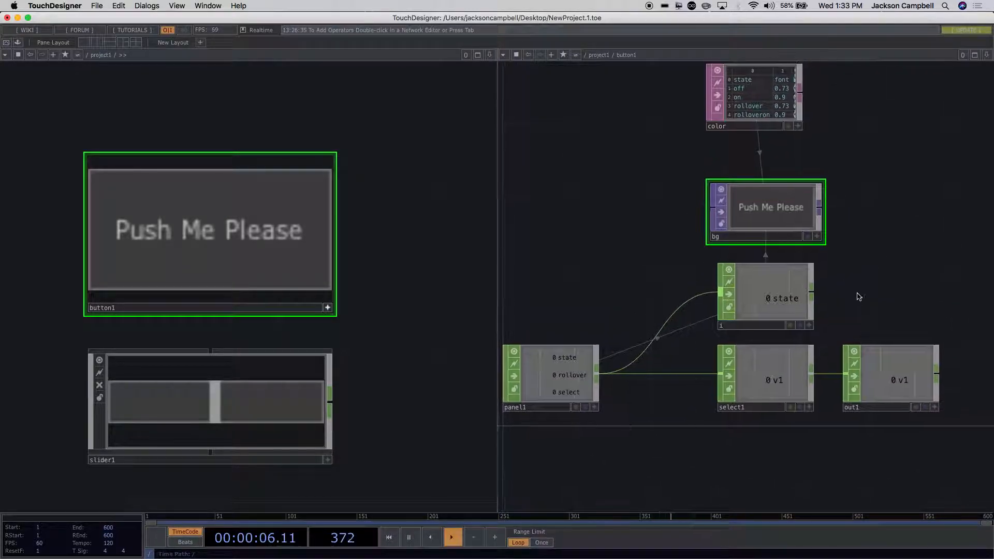
drag(837, 120, 839, 147)
scroll(840, 149, up, 5)
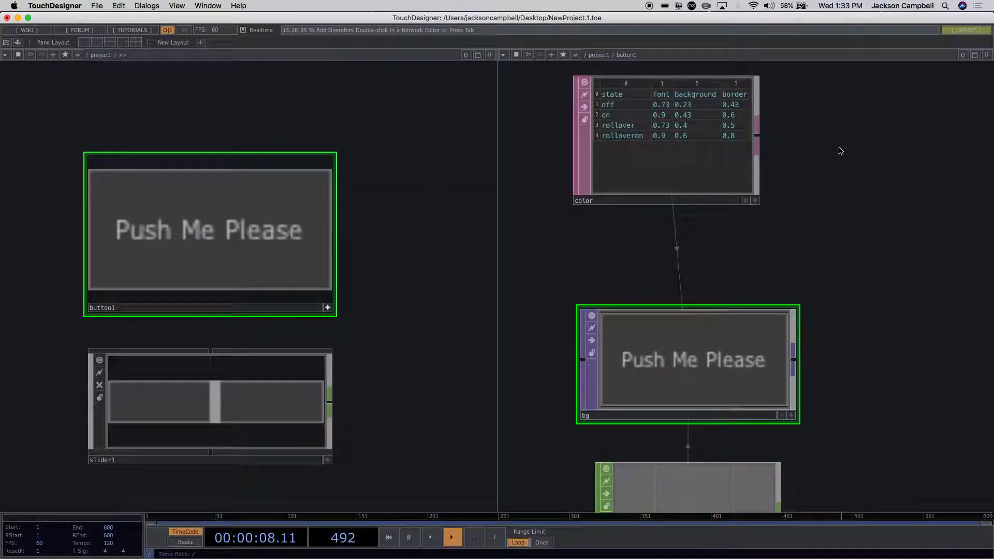
scroll(842, 142, down, 1)
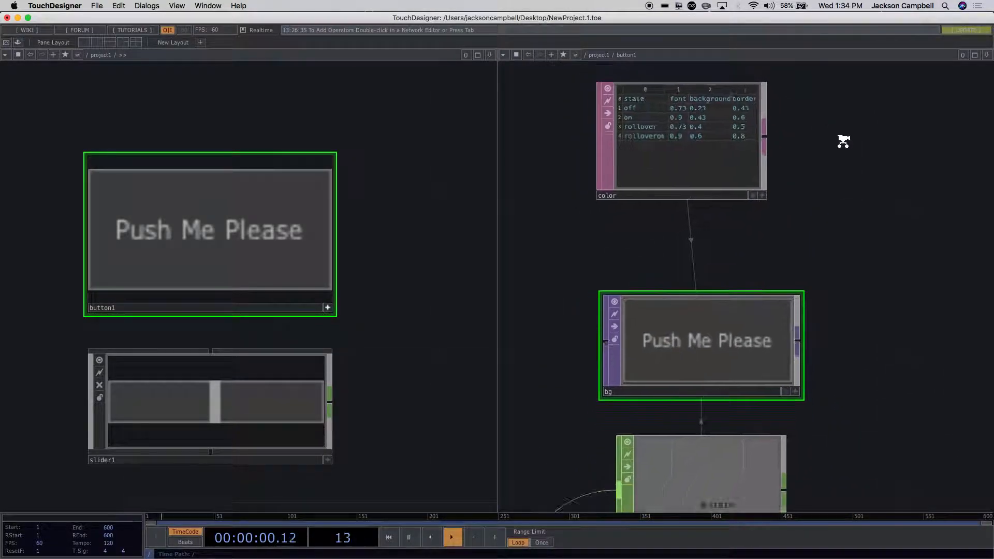
Show the parameters of the i Expression operator, expand Expression 1 and highlight the index part of its formula
scroll(844, 141, down, 3)
drag(880, 291, 839, 189)
click(728, 292)
scroll(728, 293, up, 1)
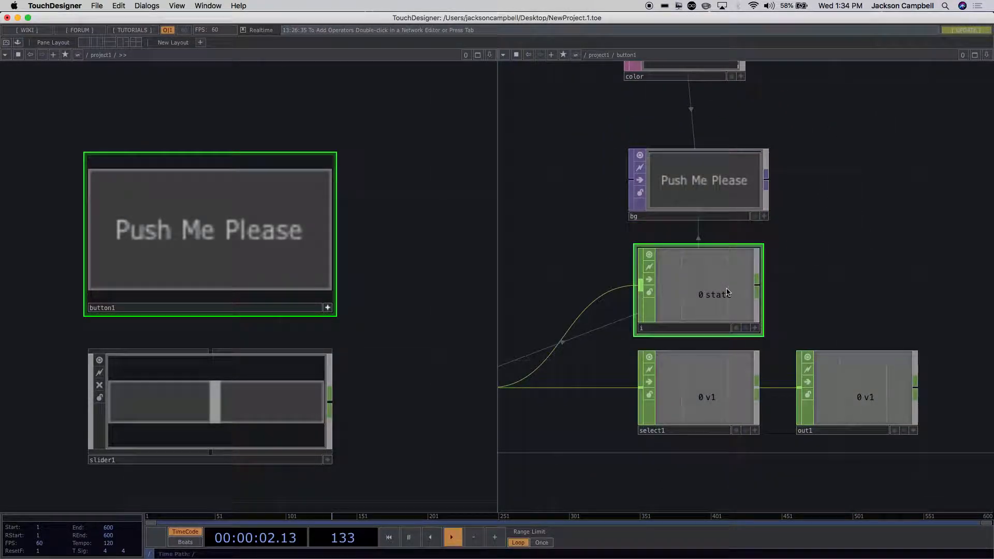
scroll(708, 303, up, 3)
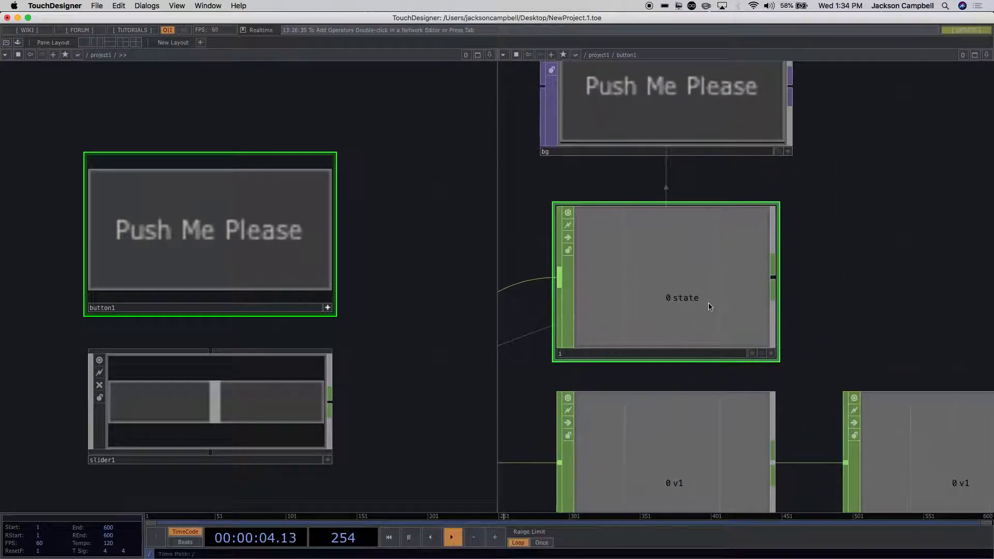
scroll(709, 304, down, 3)
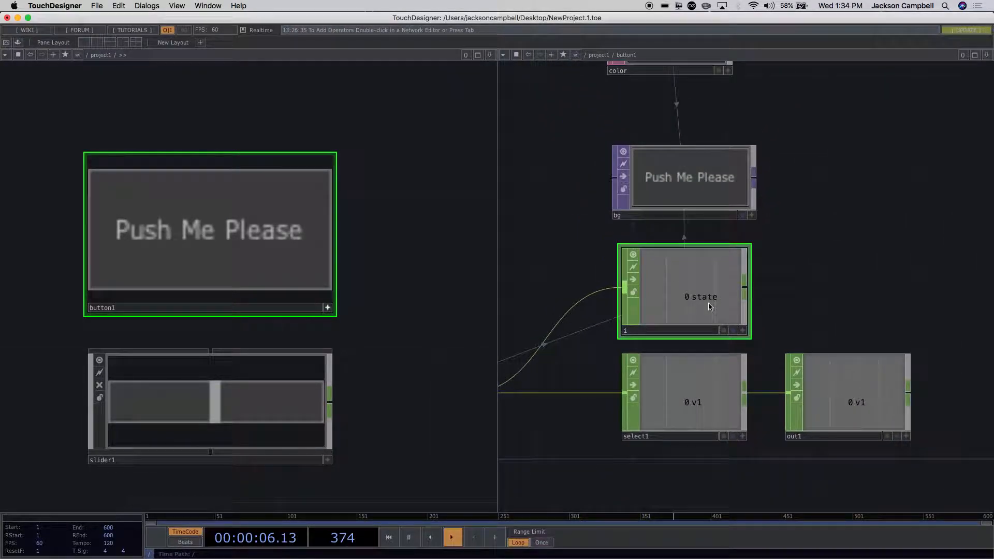
key(p)
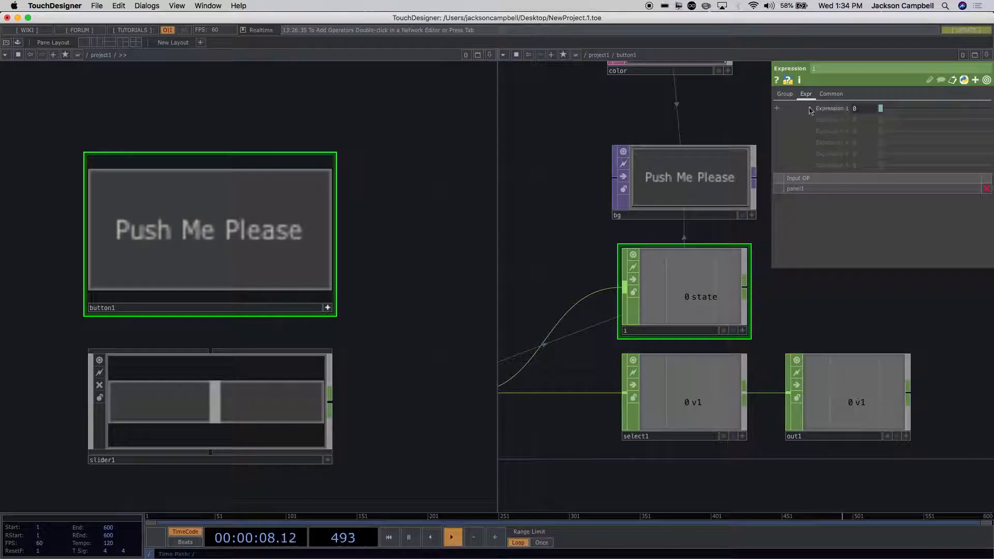
click(779, 109)
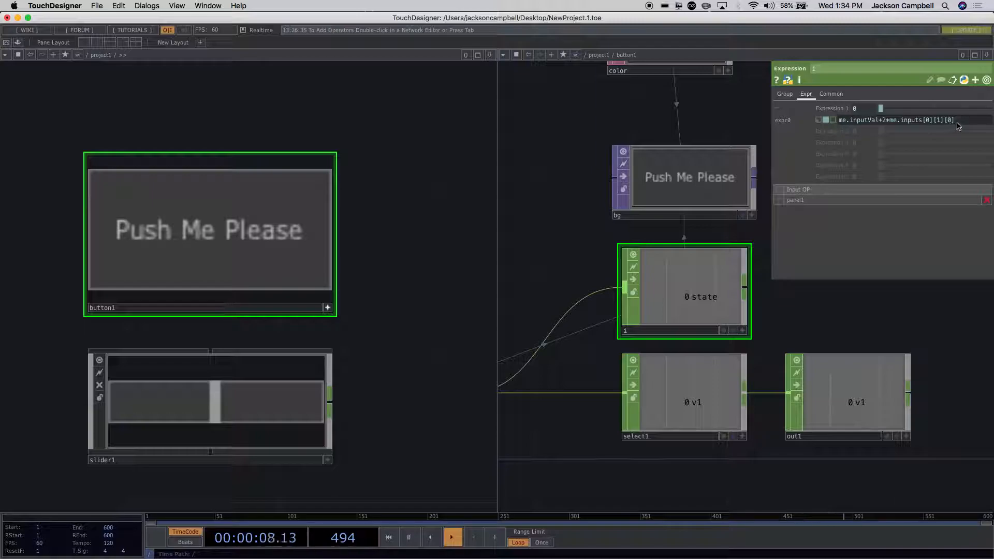
drag(958, 126, 926, 127)
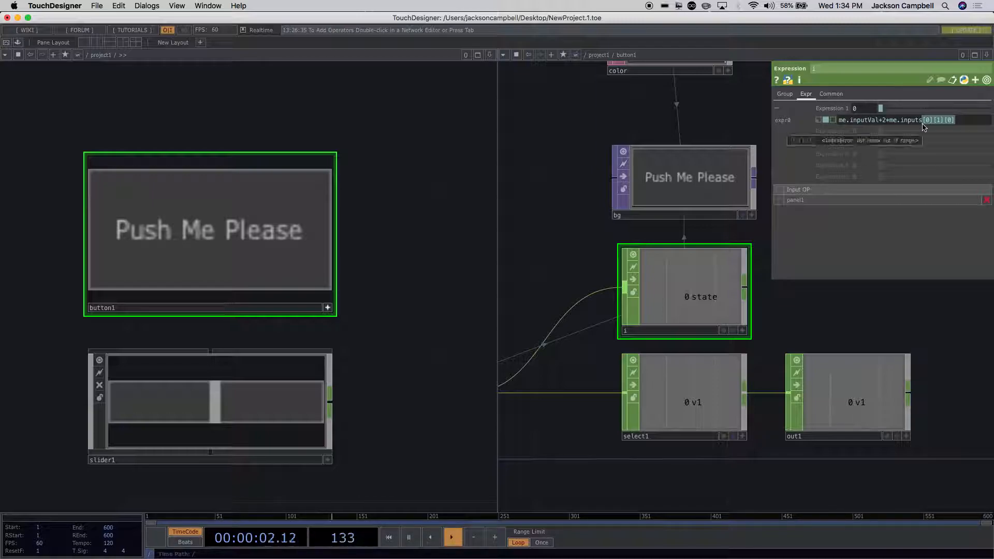
Toggle button1 repeatedly with its whole internal network in view and examine how the i operator's state channel reacts
scroll(955, 124, up, 3)
scroll(947, 130, down, 1)
scroll(946, 130, down, 1)
scroll(834, 312, down, 2)
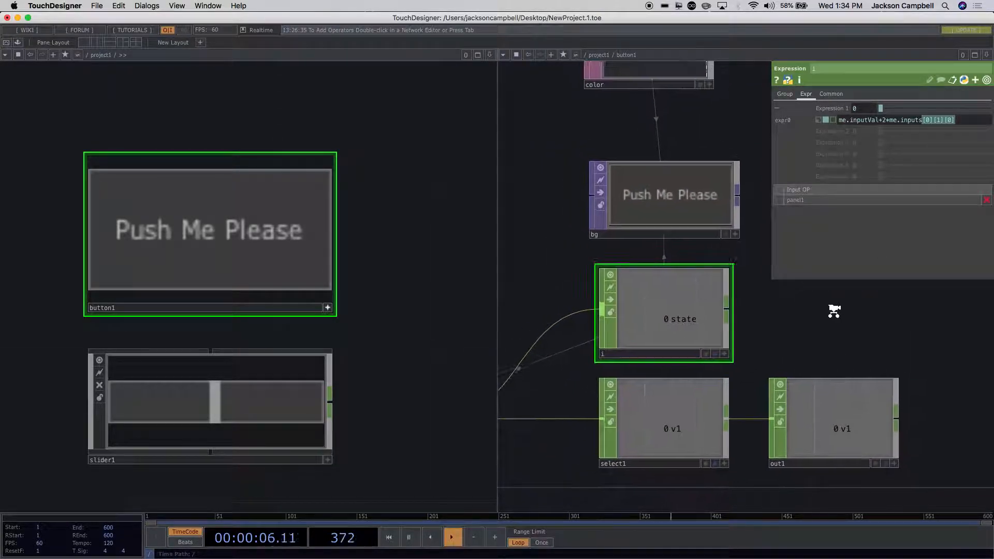
scroll(768, 315, down, 3)
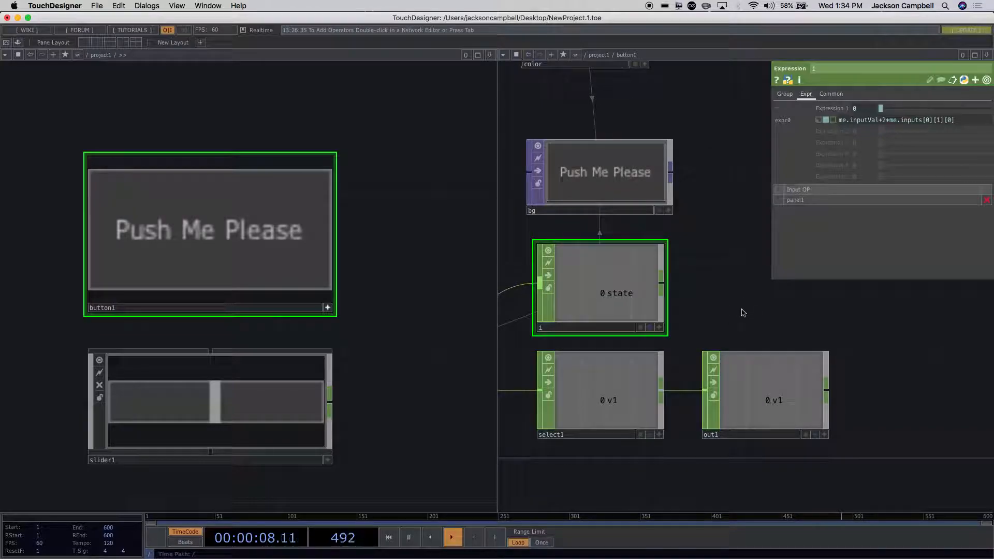
scroll(742, 309, down, 1)
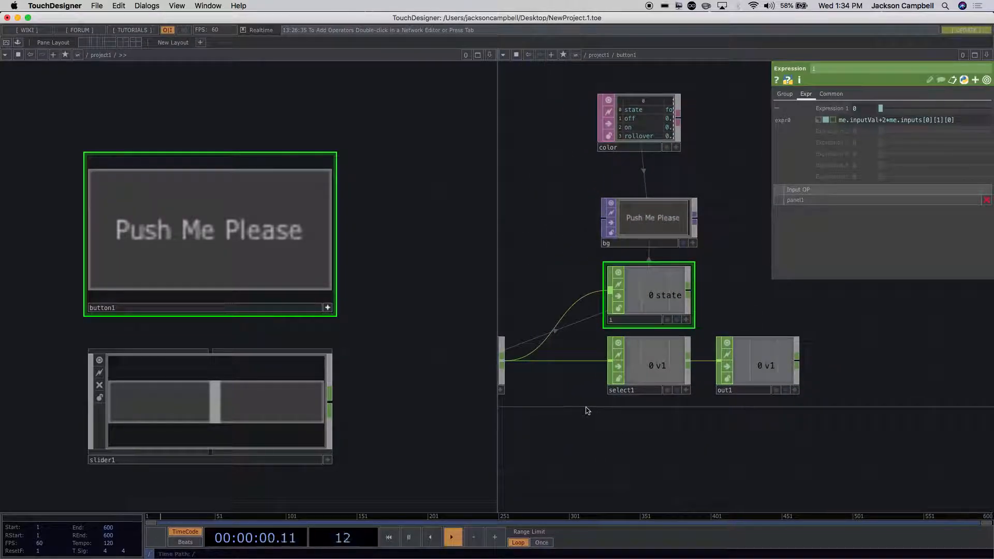
scroll(588, 409, down, 3)
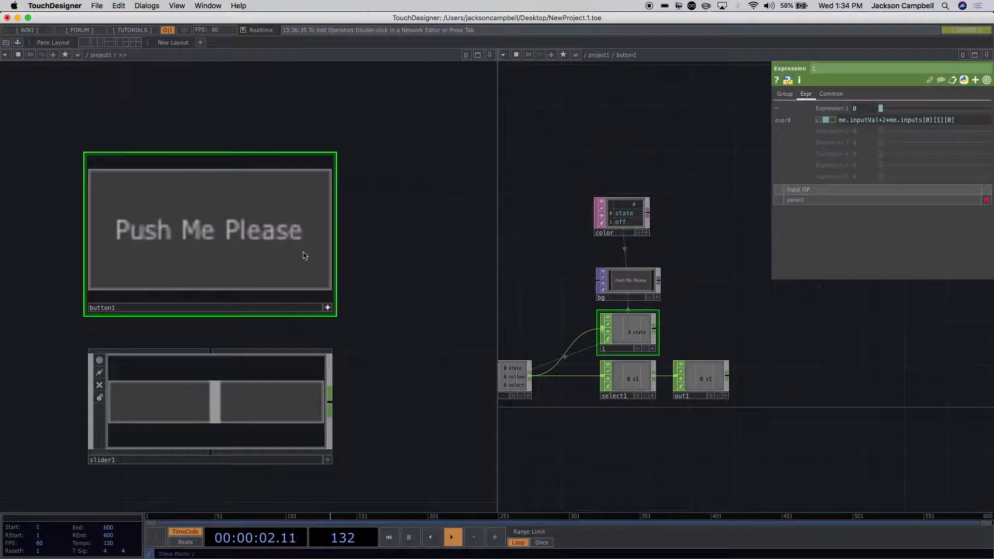
click(226, 216)
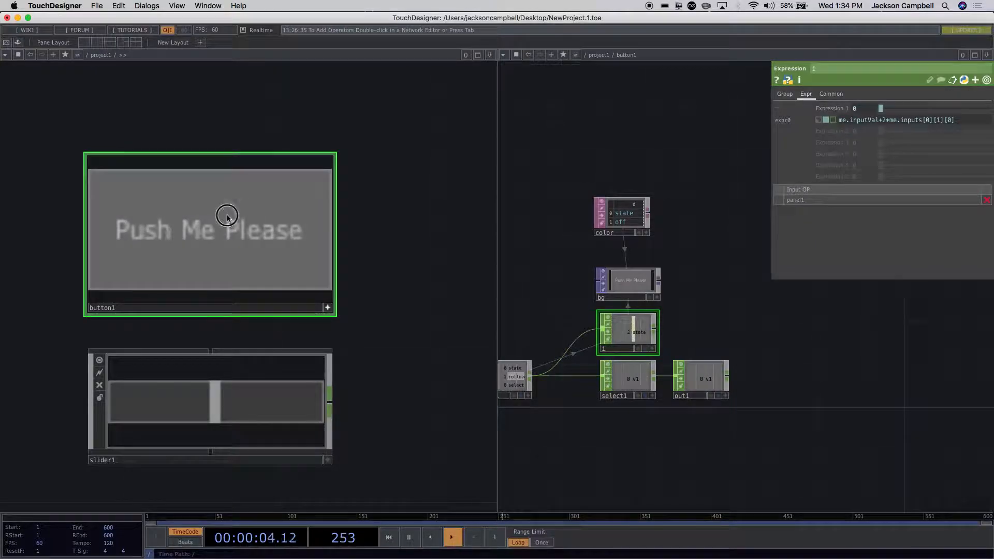
click(227, 216)
click(227, 217)
click(227, 215)
click(299, 246)
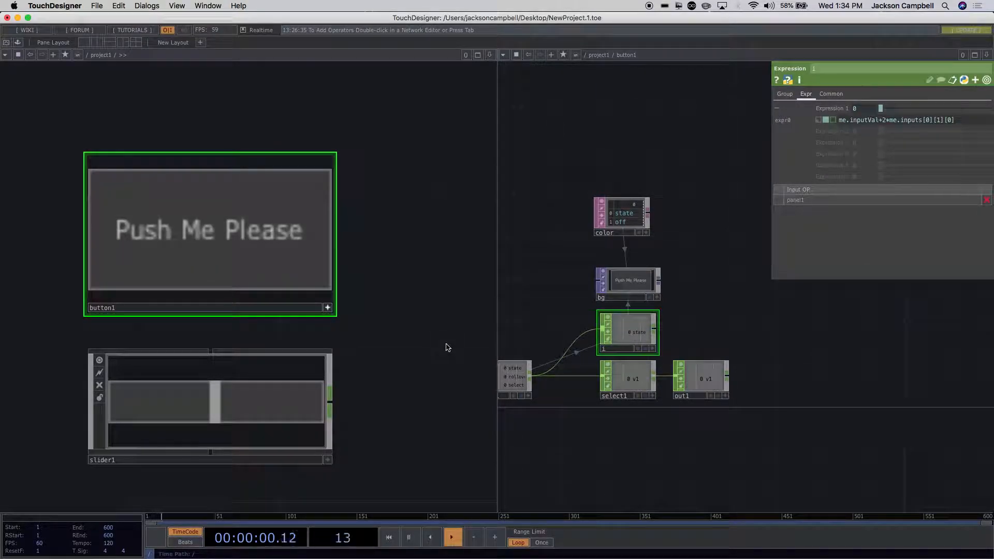
Inspect the parameters of panel1, select1 and out1, finishing on the expression of the i operator
scroll(446, 345, up, 3)
drag(573, 430, 671, 428)
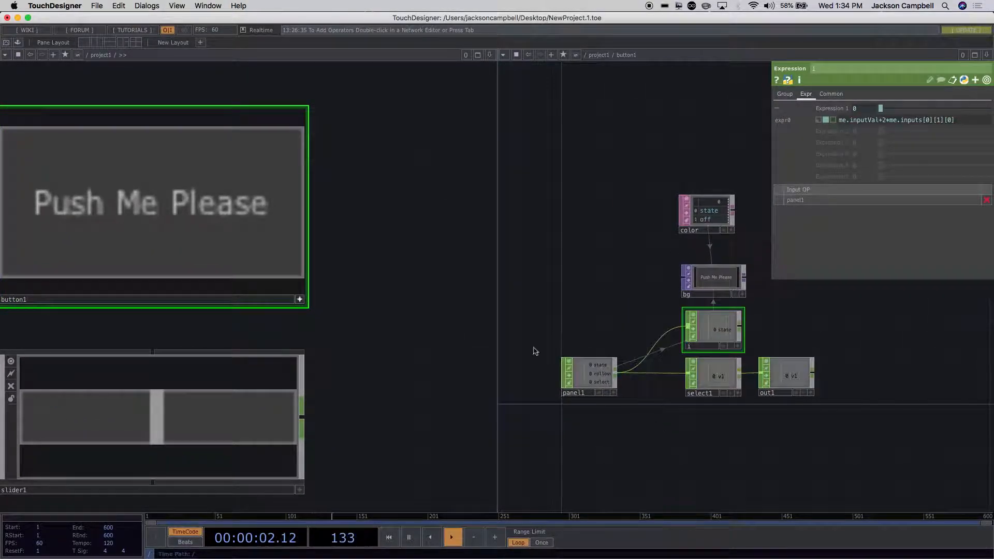
scroll(697, 386, up, 3)
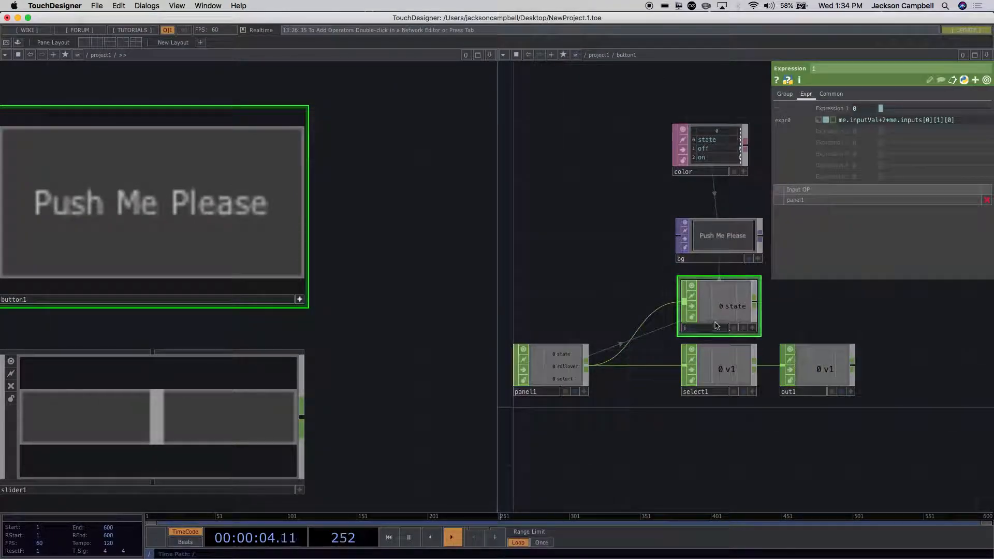
scroll(783, 326, up, 2)
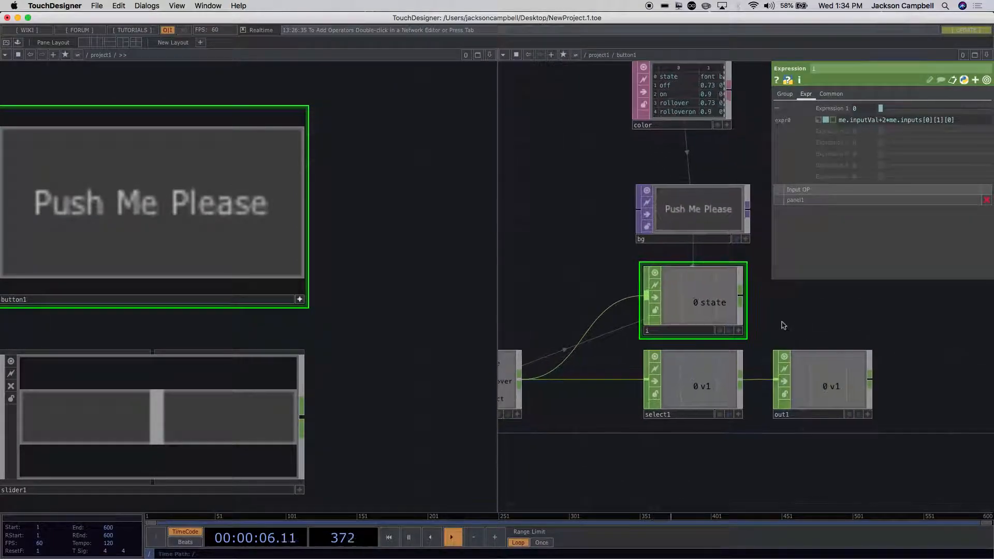
scroll(814, 333, down, 2)
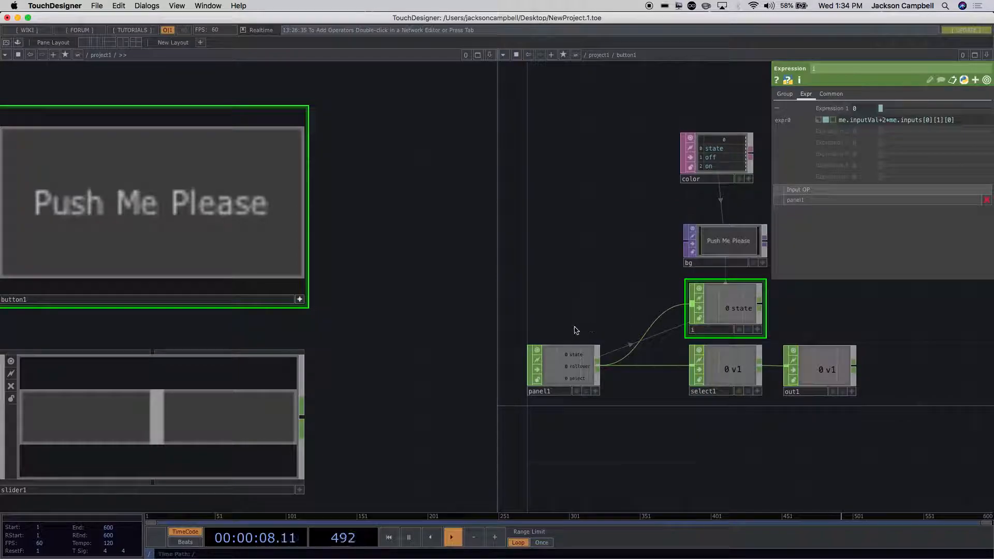
click(560, 366)
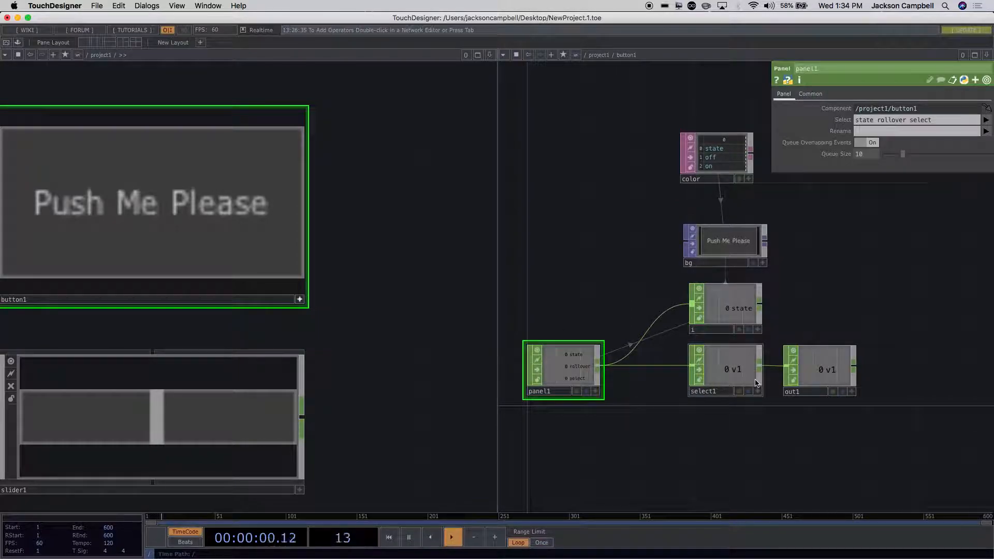
click(725, 368)
click(854, 369)
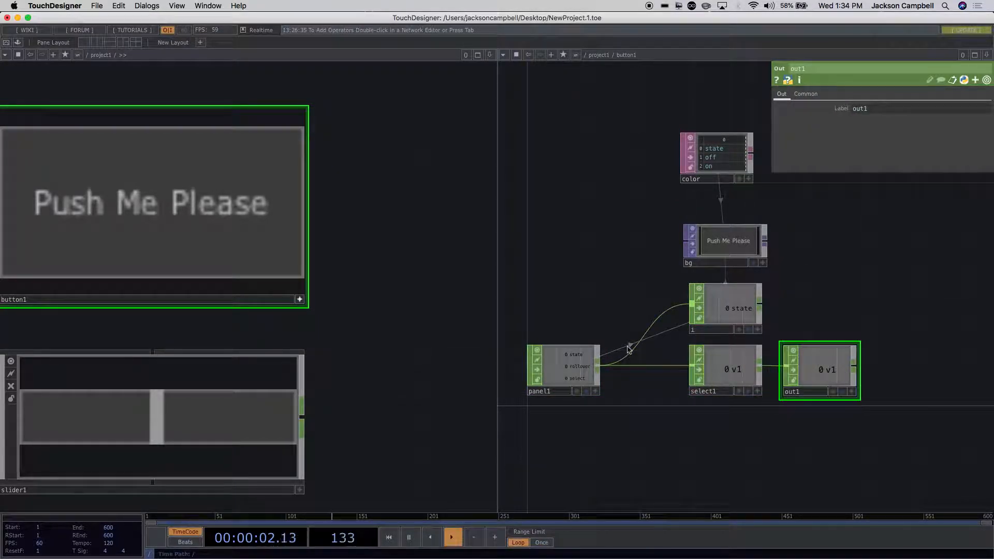
click(722, 321)
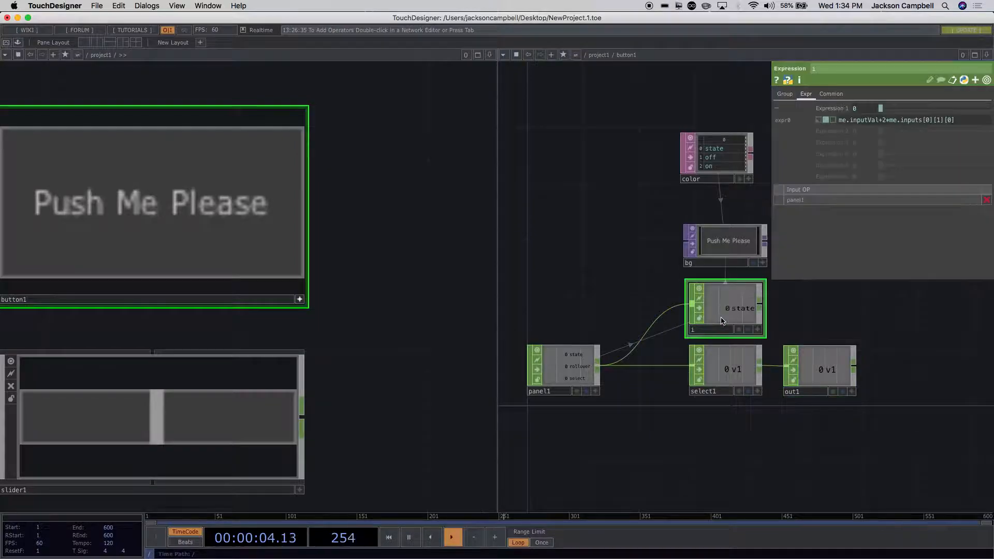
Select the color table and enlarge it to compare its state rows with the button's rollover appearance
drag(799, 327, 702, 316)
scroll(702, 315, up, 1)
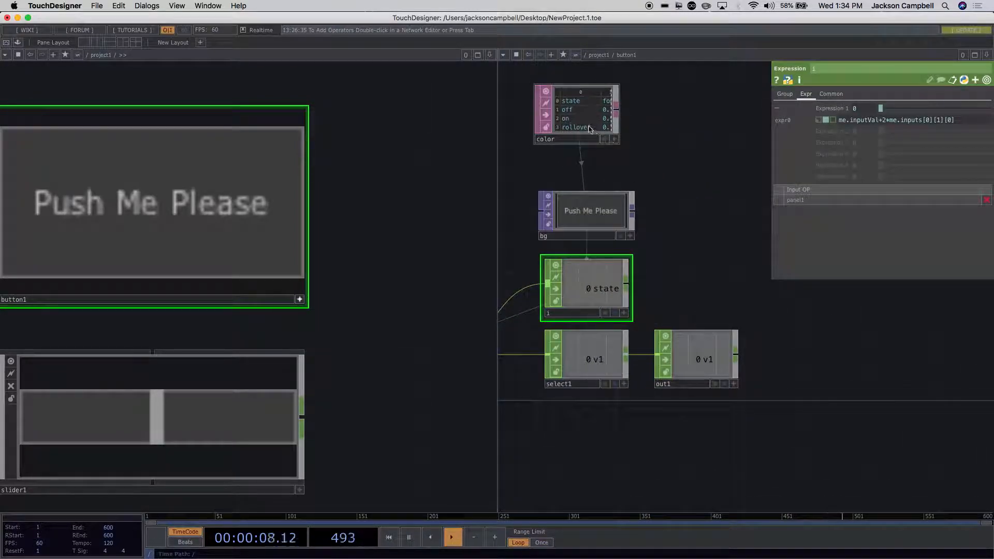
click(589, 129)
scroll(637, 111, up, 5)
drag(637, 111, 745, 198)
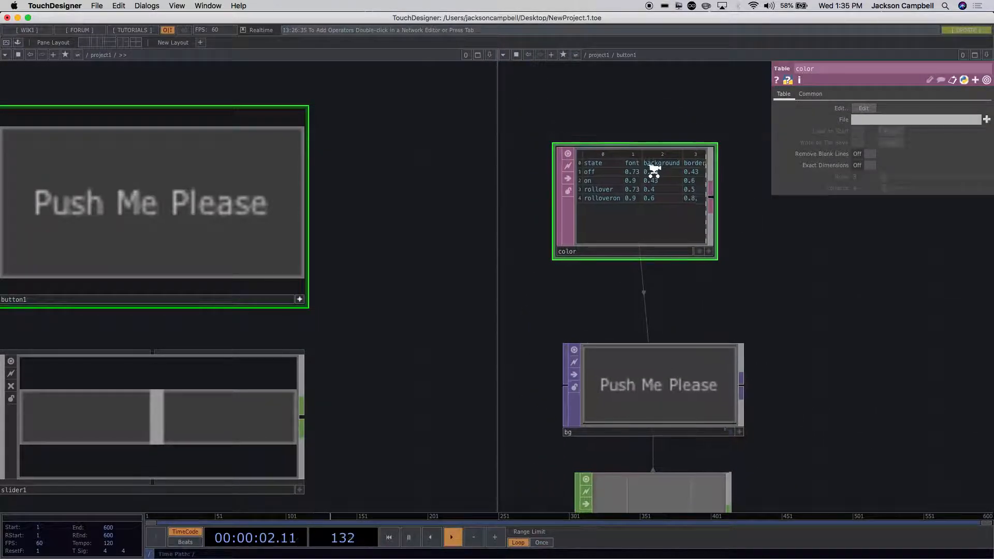
scroll(653, 170, up, 4)
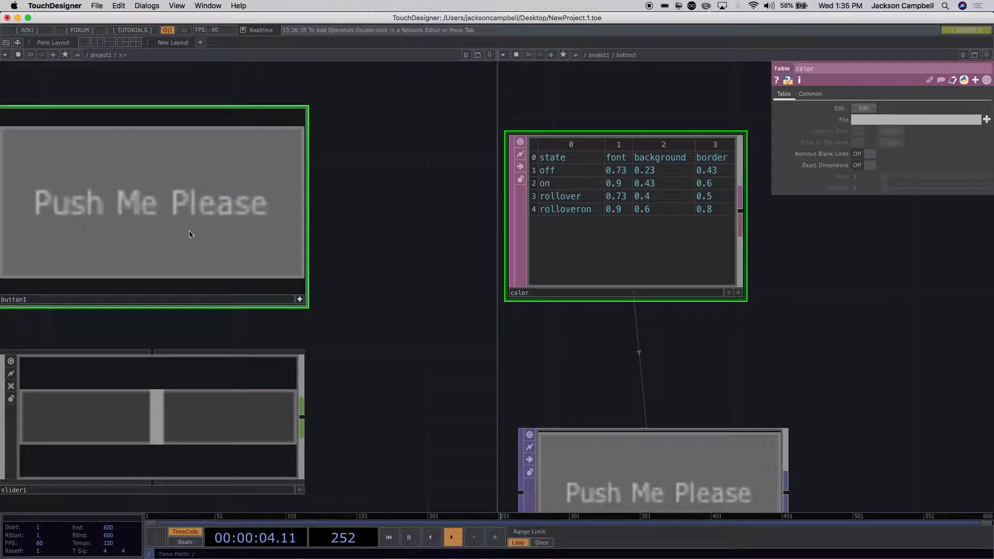
Fit button1 and slider1 in the project view, reselect the i operator and compare its expression with the color table rows
drag(378, 350, 381, 226)
scroll(461, 271, down, 2)
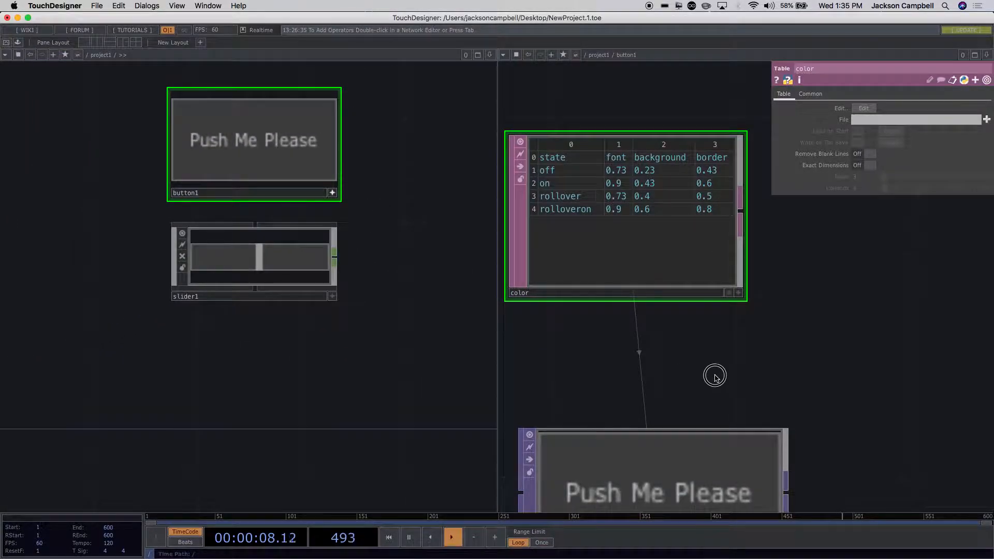
drag(718, 381, 673, 268)
scroll(790, 404, down, 5)
mouse_move(791, 405)
mouse_down()
mouse_move(746, 302)
mouse_move(706, 259)
mouse_up()
click(583, 306)
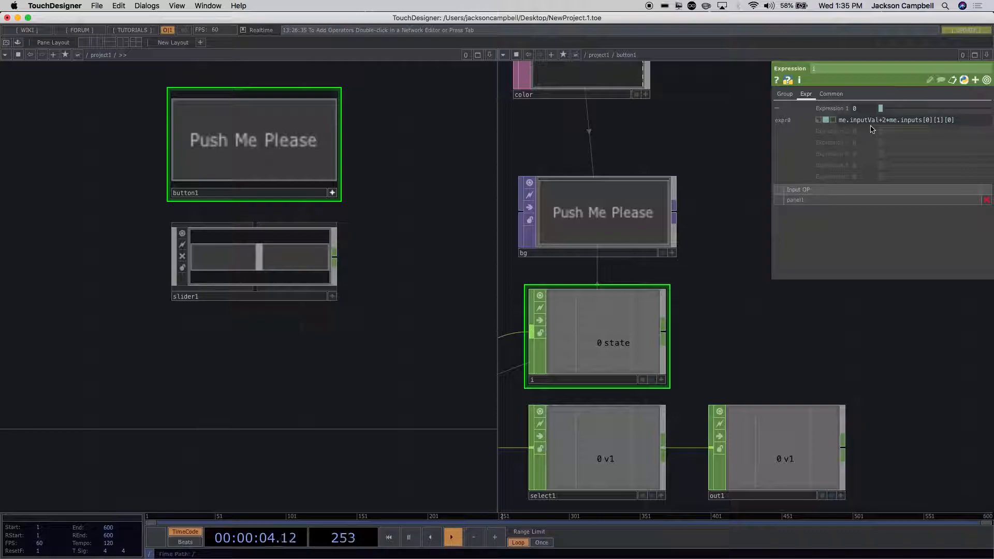
drag(677, 136, 683, 290)
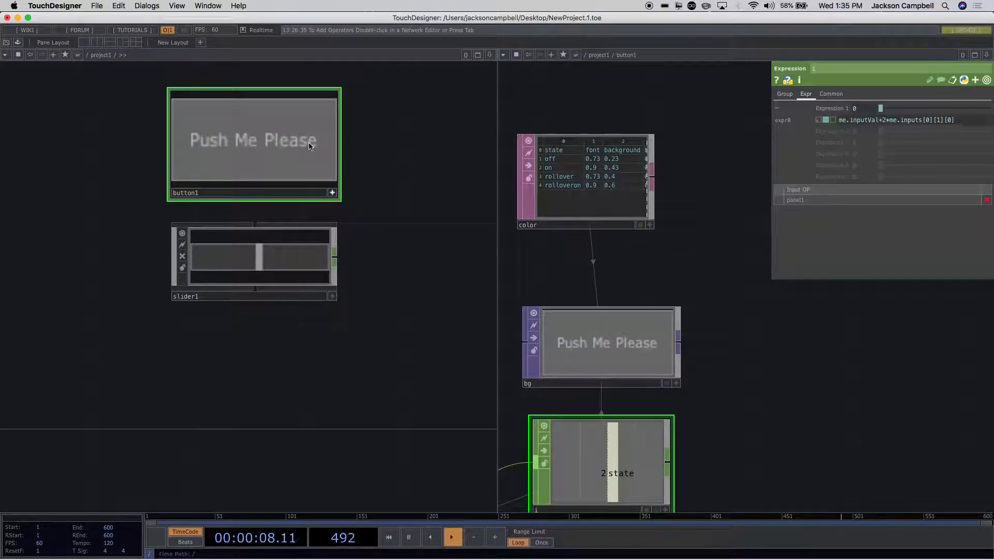
Toggle button1 on and off and follow its state and rollover values through panel1, i, select1 and out1
drag(699, 378, 739, 322)
scroll(737, 358, down, 5)
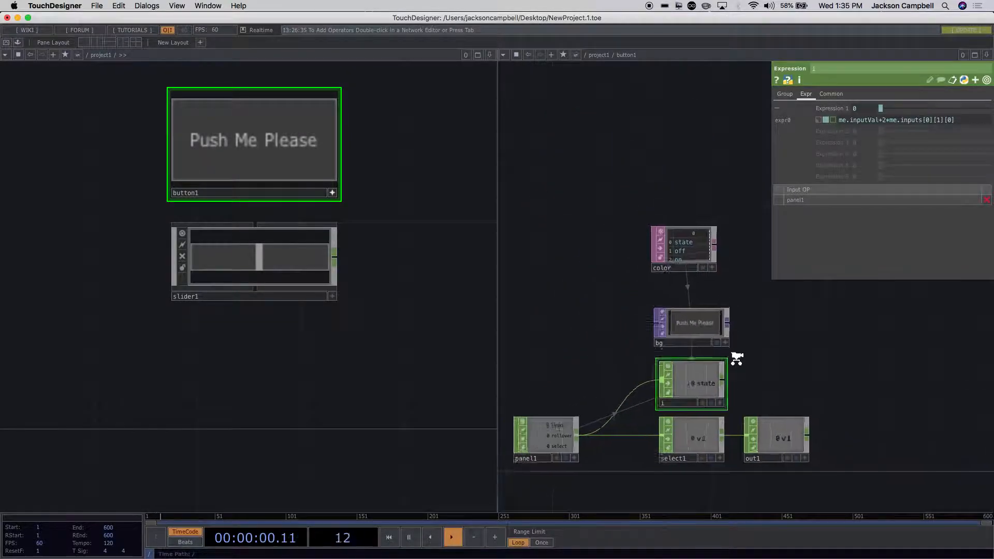
scroll(658, 431, up, 5)
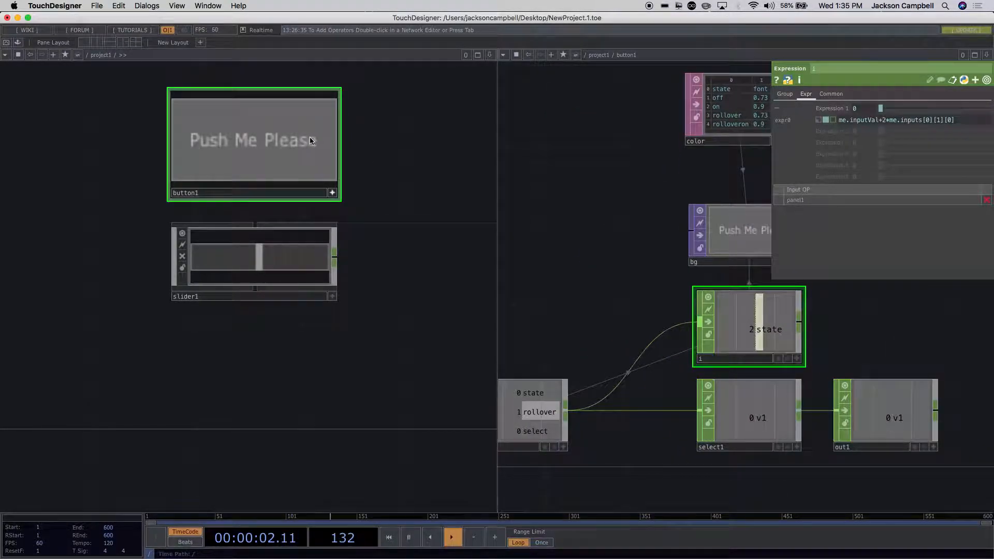
click(275, 149)
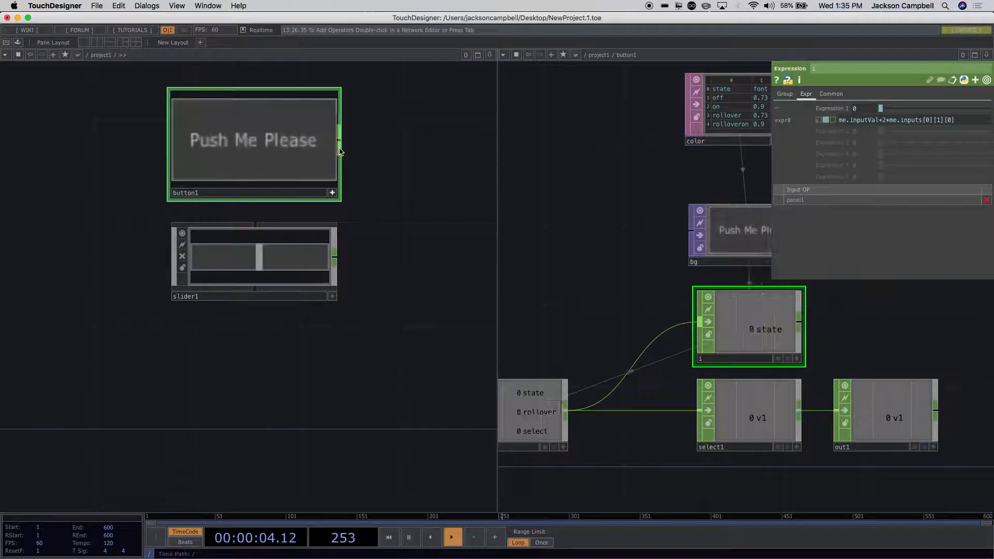
click(302, 152)
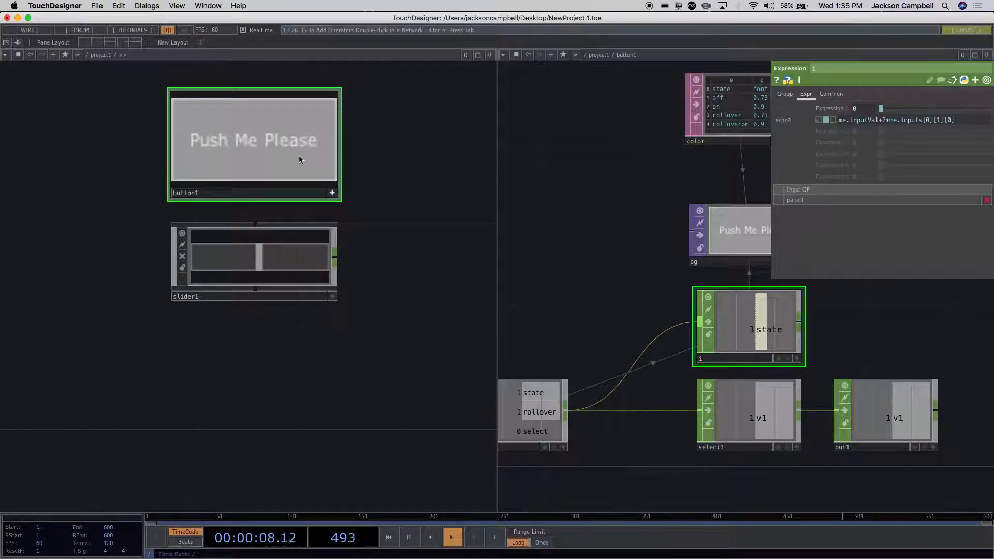
click(293, 169)
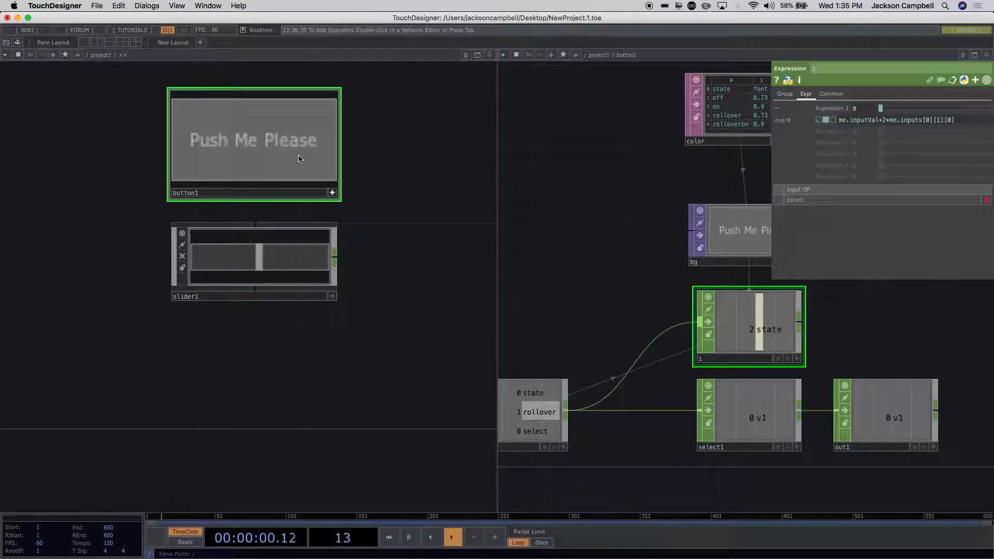
click(299, 157)
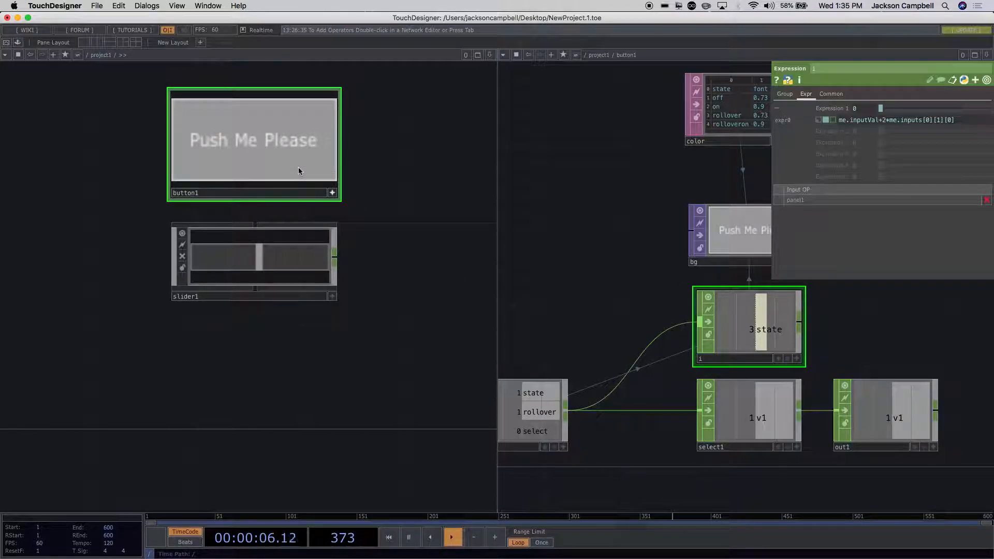
Toggle button1 off and compare the expression of the i operator with the panel1, select1 and out1 values
drag(631, 297, 560, 298)
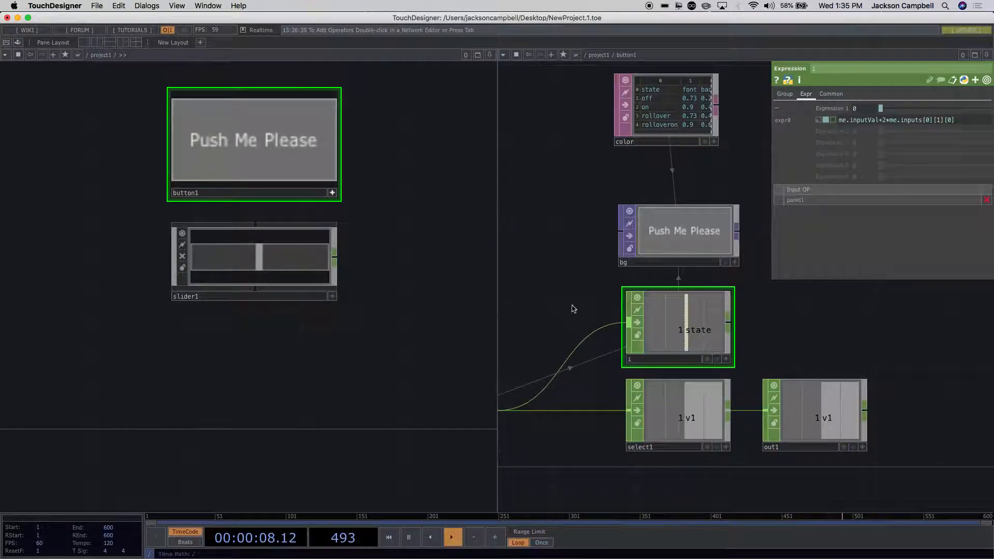
click(301, 145)
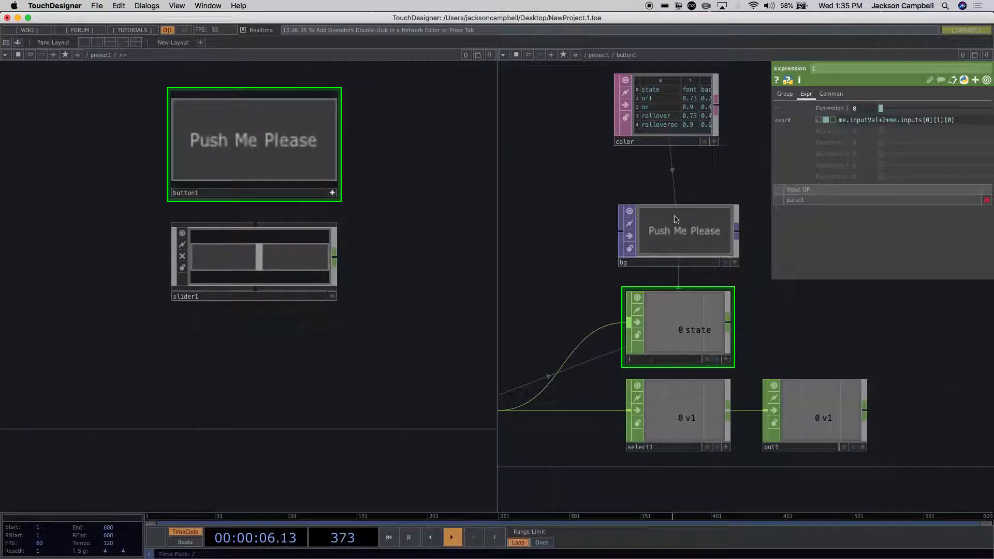
drag(817, 330, 956, 311)
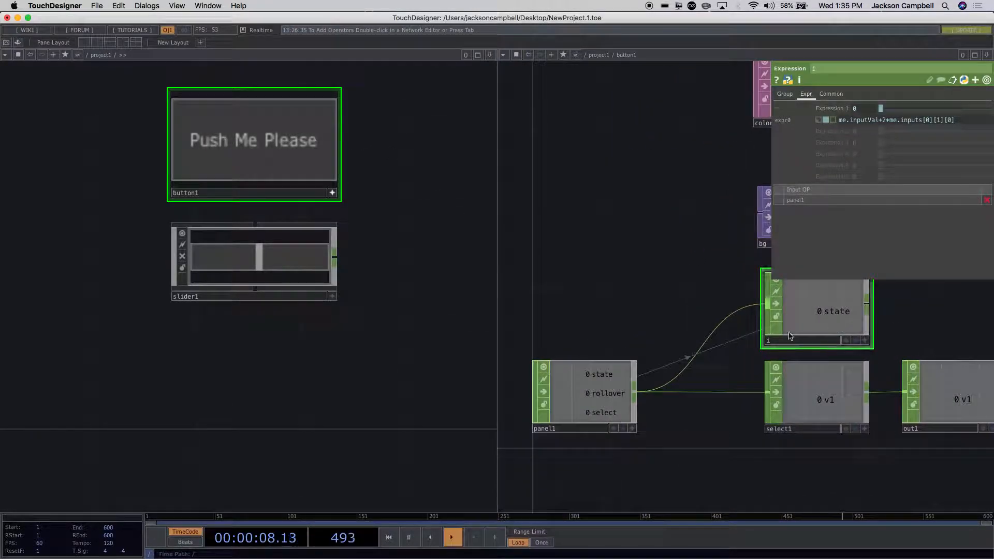
drag(672, 284, 617, 284)
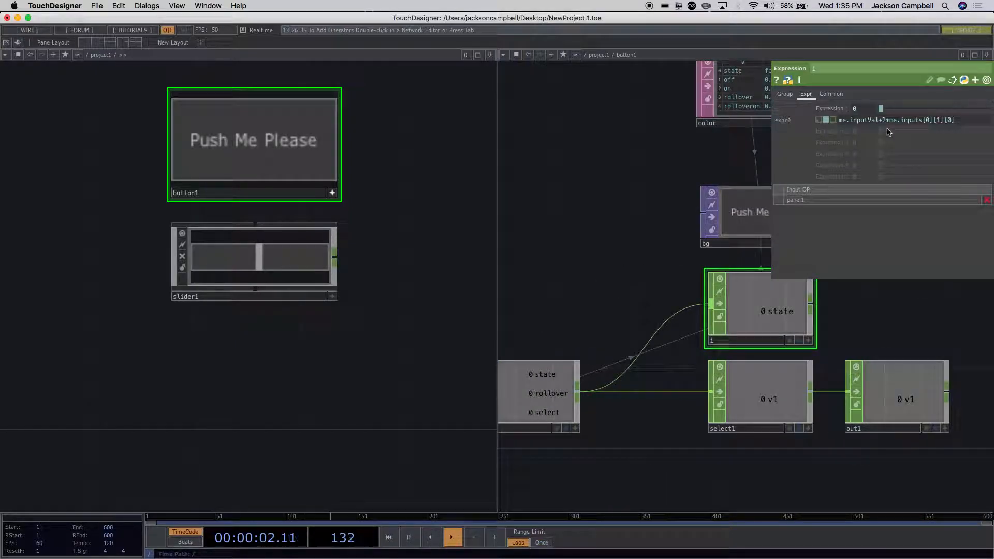
drag(641, 184, 584, 274)
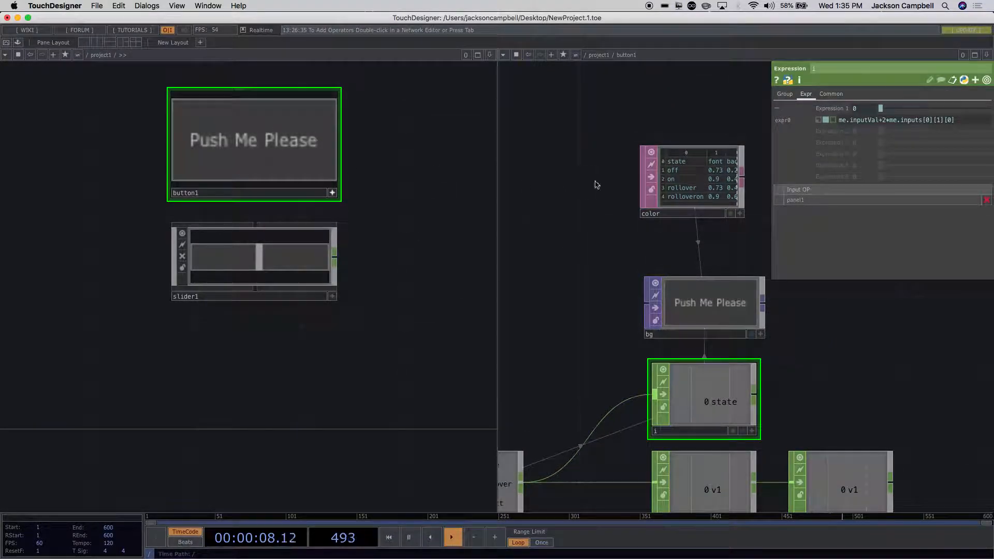
Select the color table and enlarge it to read the font, background and border columns for each state
scroll(698, 182, up, 3)
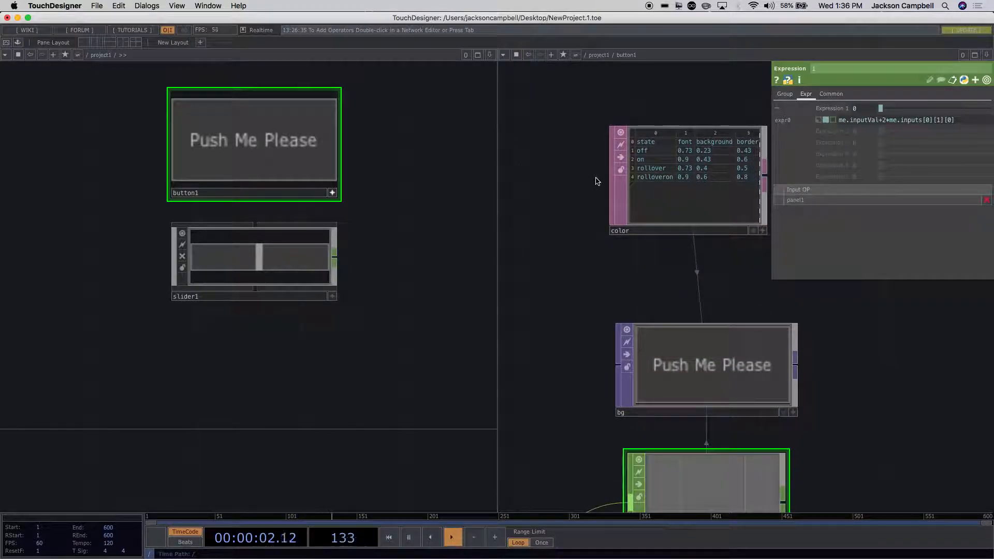
click(691, 155)
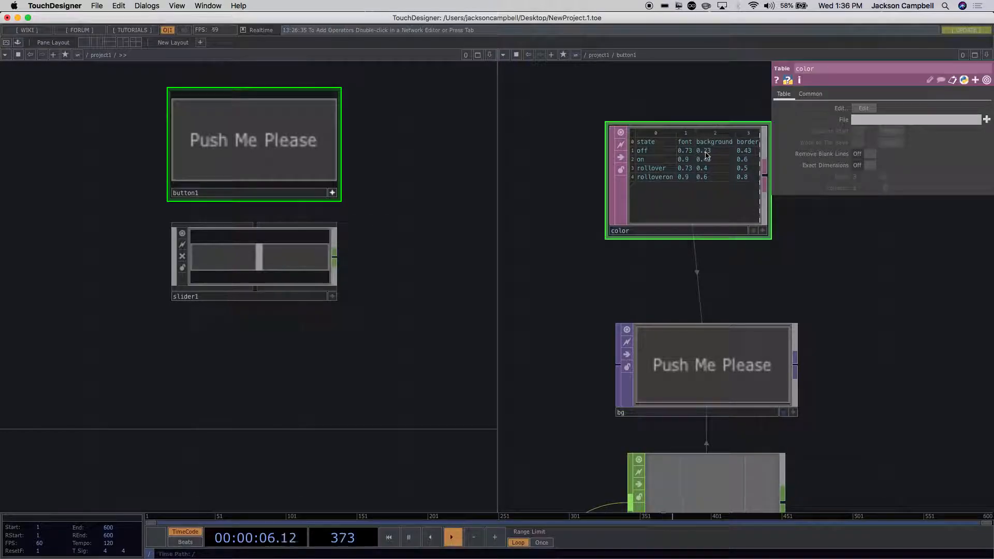
drag(706, 131, 645, 132)
scroll(651, 155, up, 5)
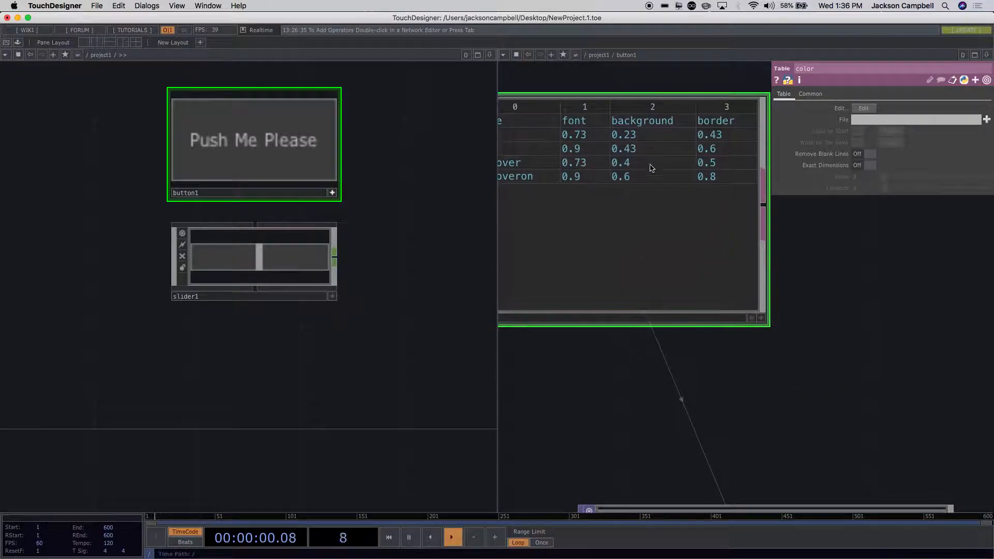
drag(641, 153, 659, 152)
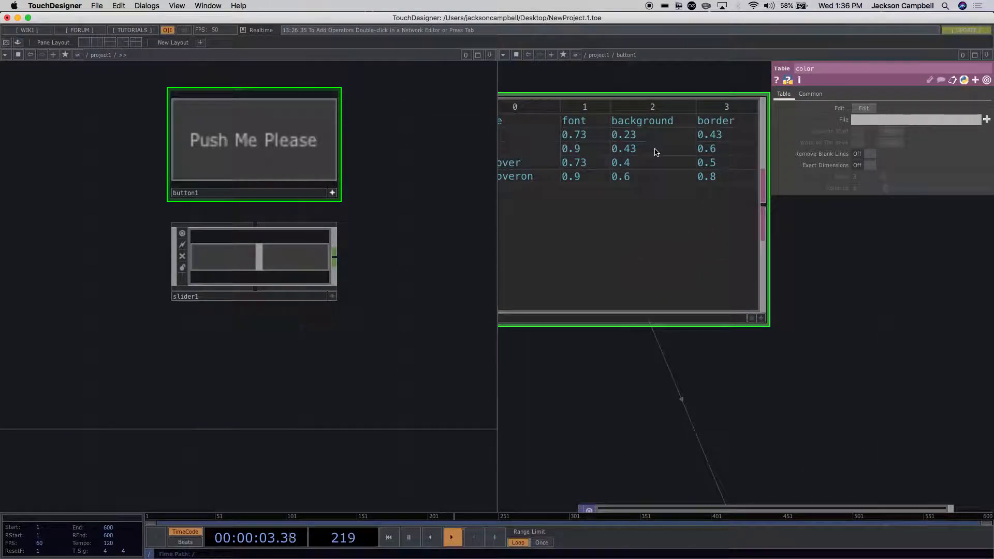
click(661, 239)
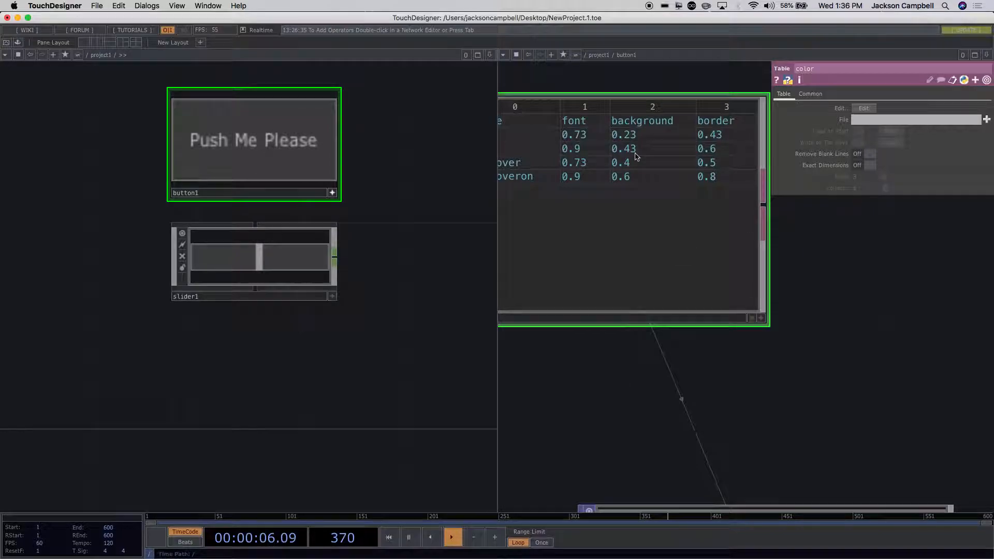
scroll(642, 155, down, 5)
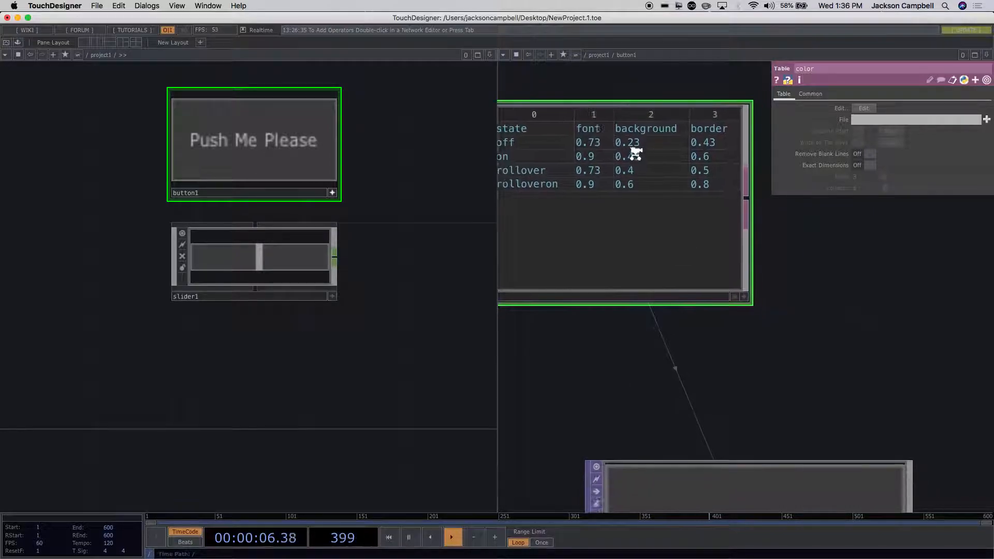
Toggle button1 several times, ending with it on, and compare its shading with the color table rows
click(305, 153)
click(300, 155)
click(293, 156)
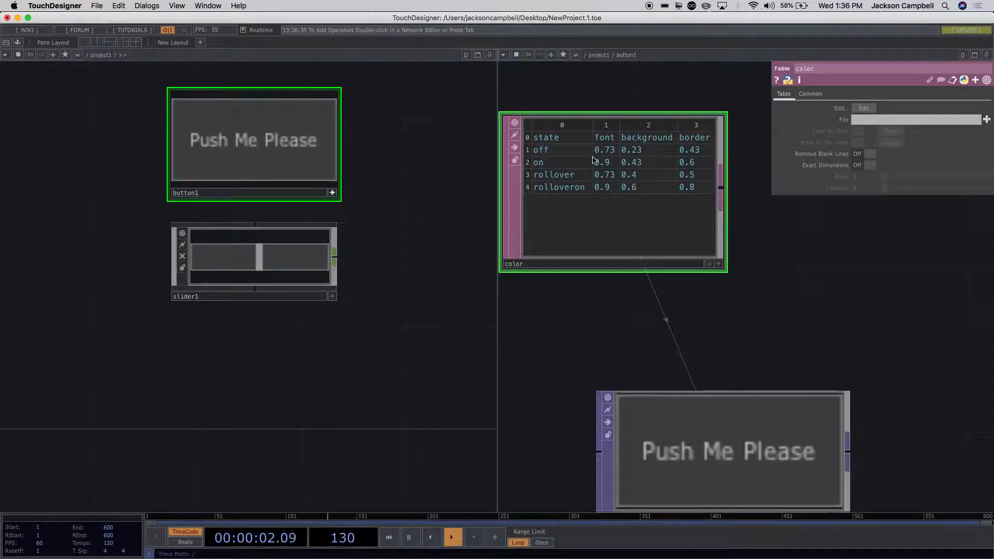
click(321, 152)
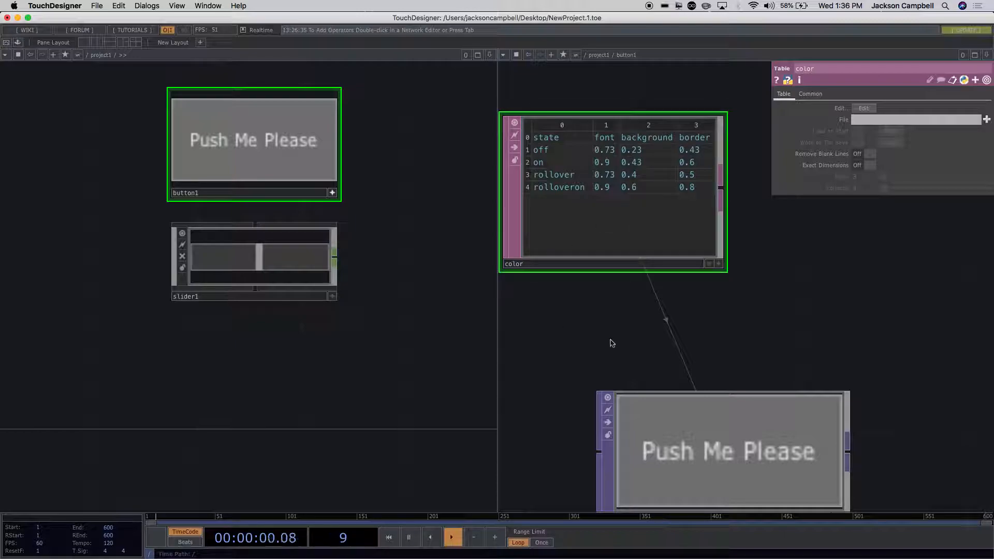
Reselect the i operator below bg and examine its expression alongside its state value
scroll(612, 341, down, 6)
drag(743, 430, 732, 317)
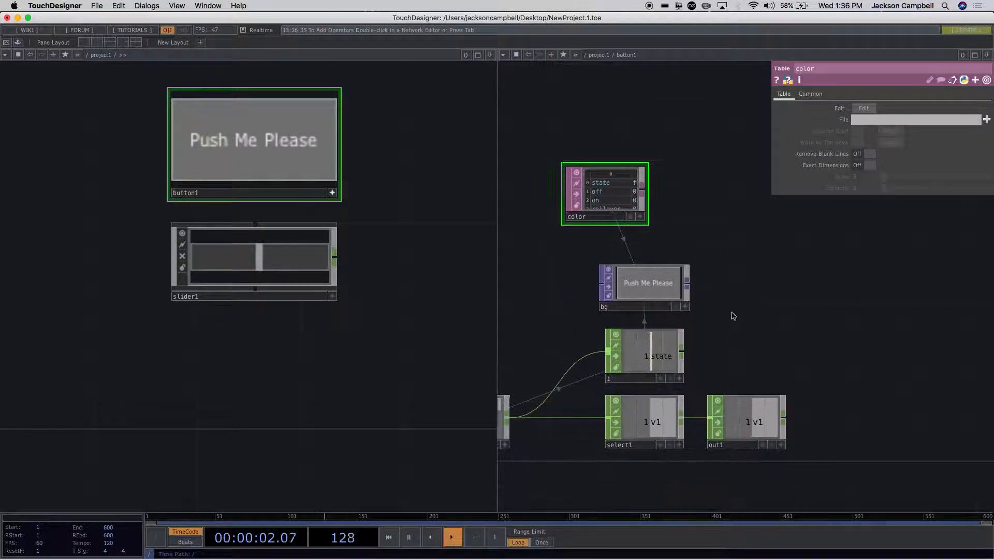
click(649, 350)
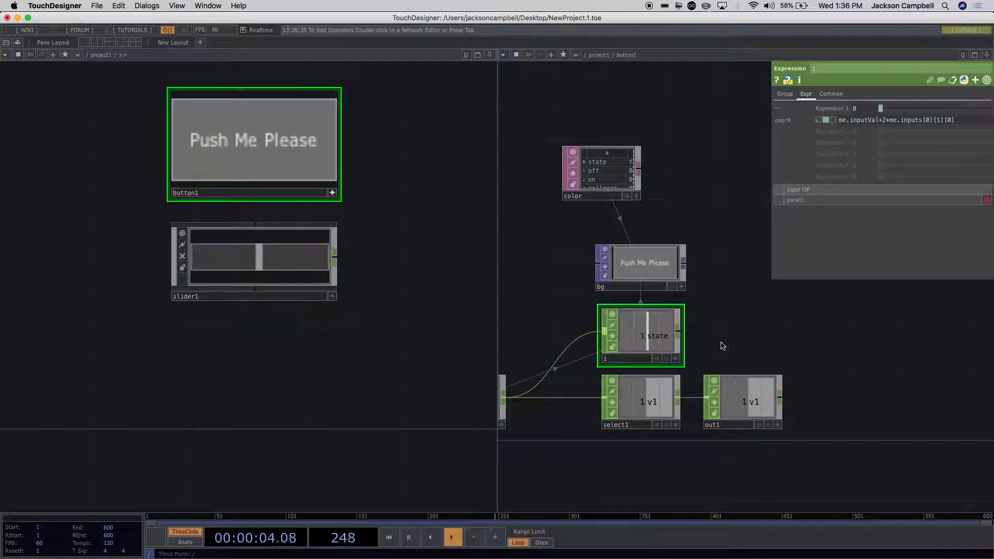
scroll(723, 346, up, 3)
scroll(688, 322, down, 3)
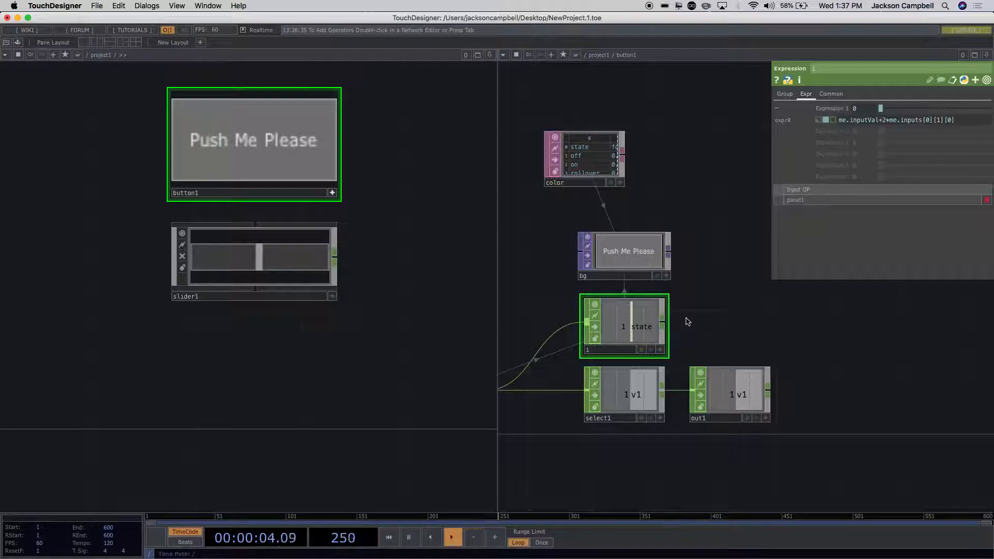
Examine the complete internal network of button1, from panel1 through to out1, alongside the project view
drag(683, 319, 565, 299)
scroll(590, 296, down, 3)
scroll(591, 297, down, 2)
drag(588, 402, 628, 404)
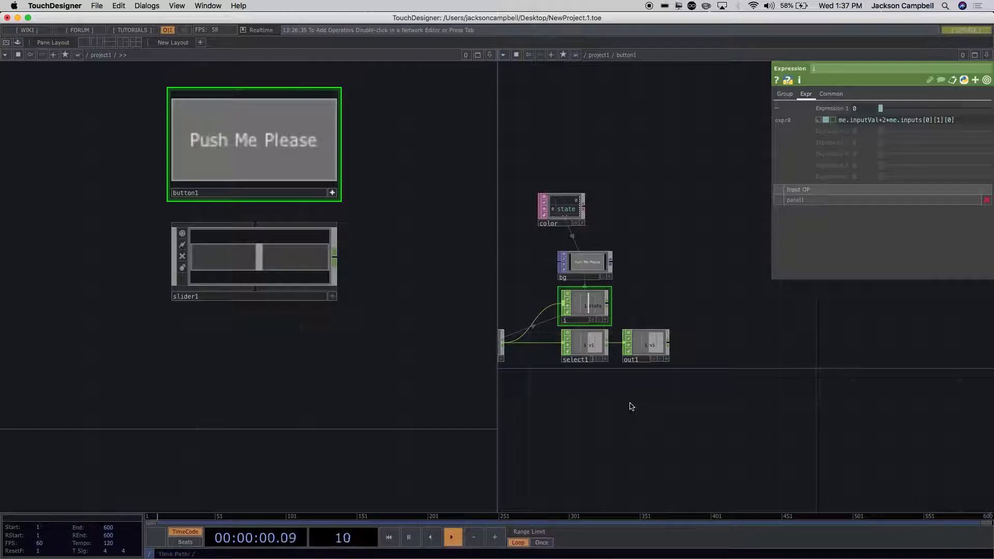
scroll(632, 407, down, 5)
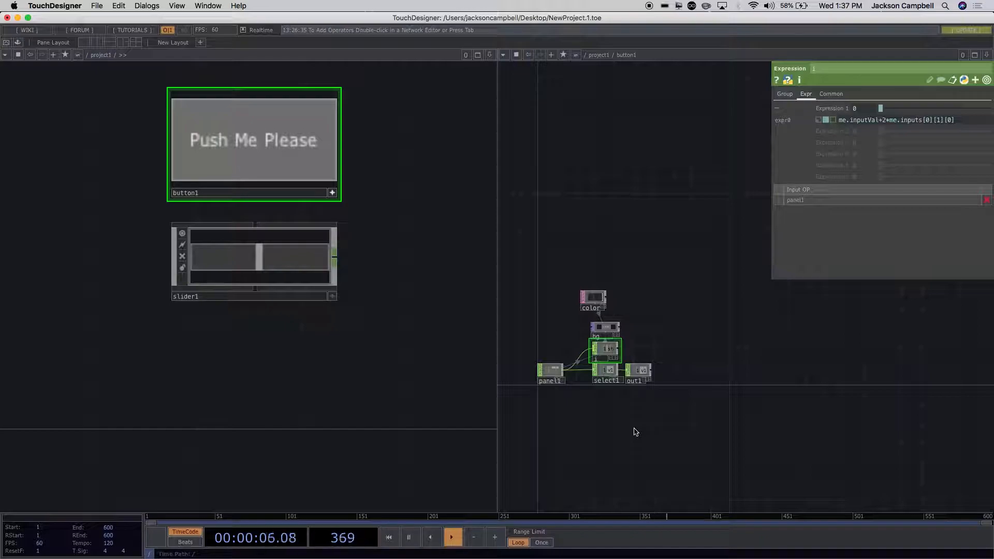
scroll(635, 431, up, 3)
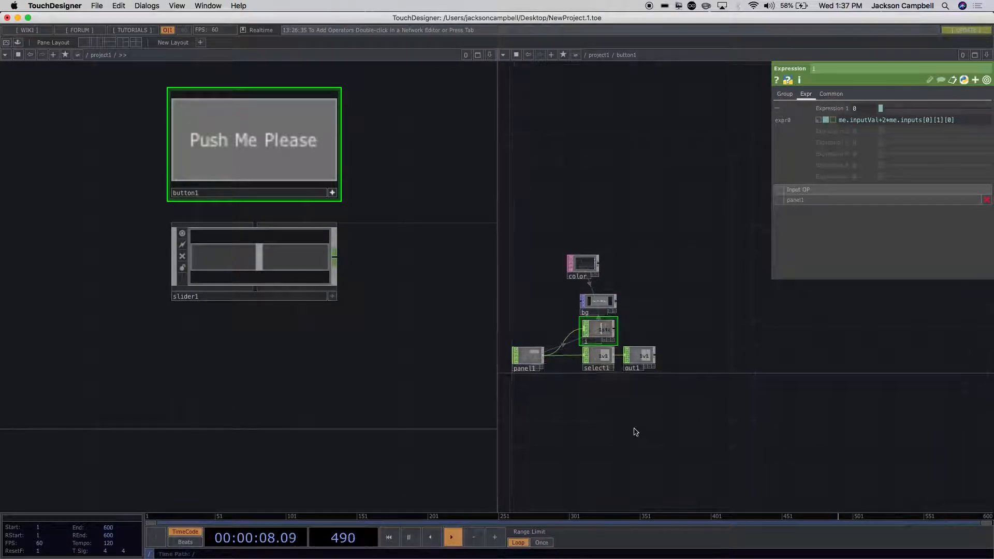
drag(538, 302, 566, 308)
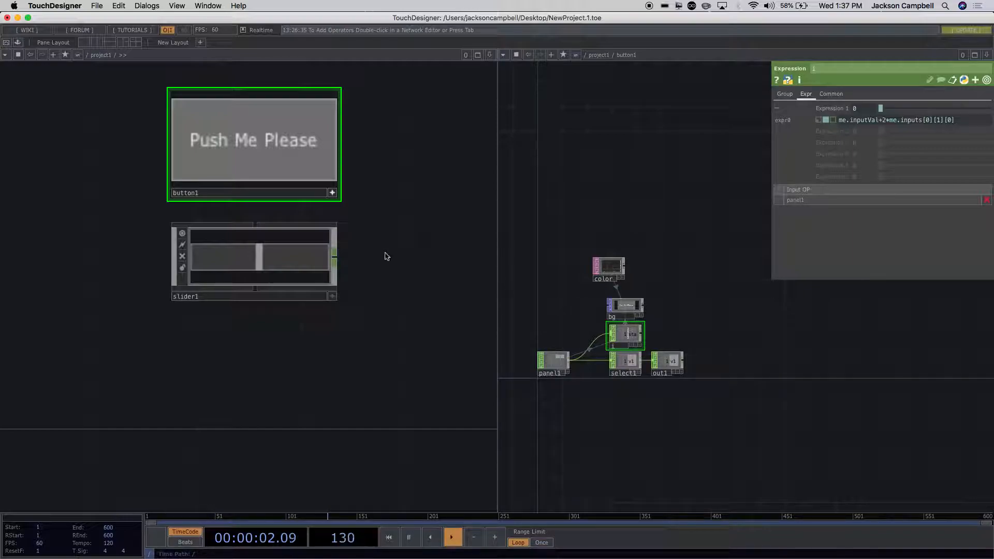
scroll(385, 256, down, 2)
scroll(386, 256, down, 2)
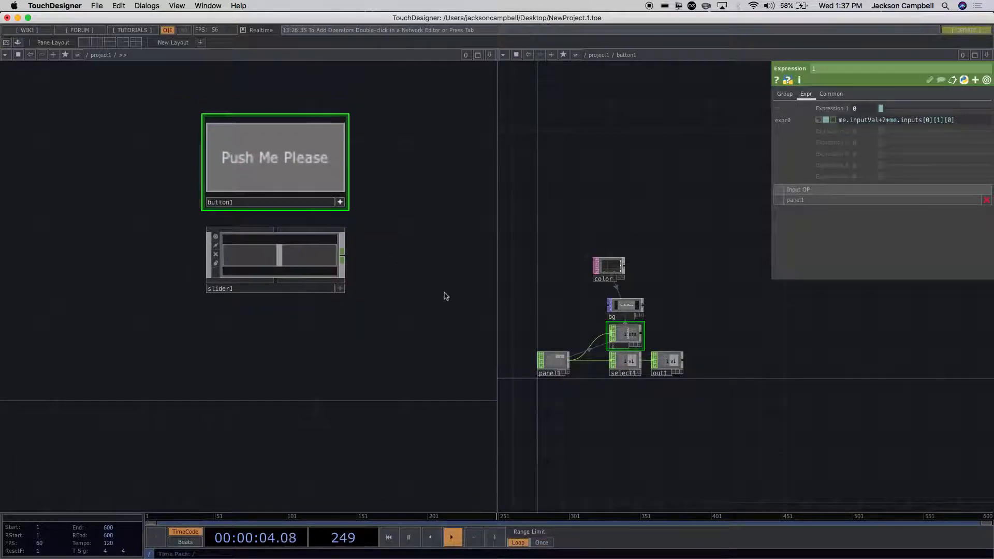
Enlarge the color table again and trace how its rows and the i operator feed the bg operator
scroll(667, 366, up, 5)
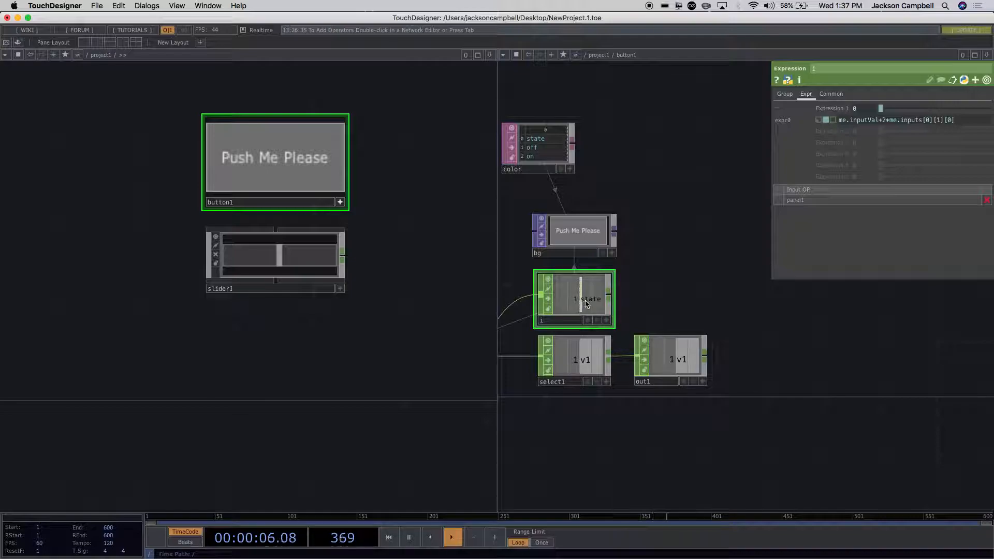
scroll(550, 149, up, 3)
scroll(550, 149, up, 2)
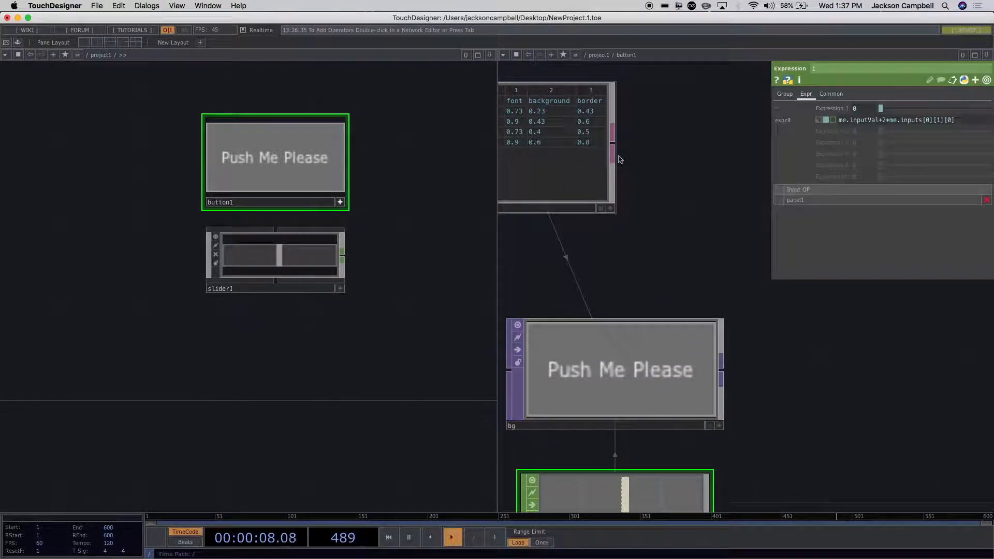
drag(658, 153, 711, 231)
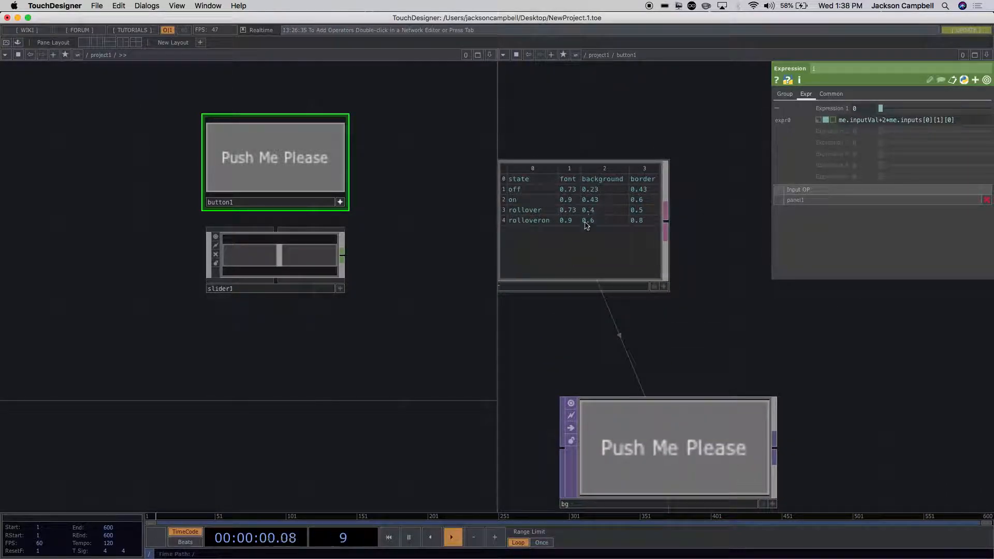
scroll(690, 317, down, 3)
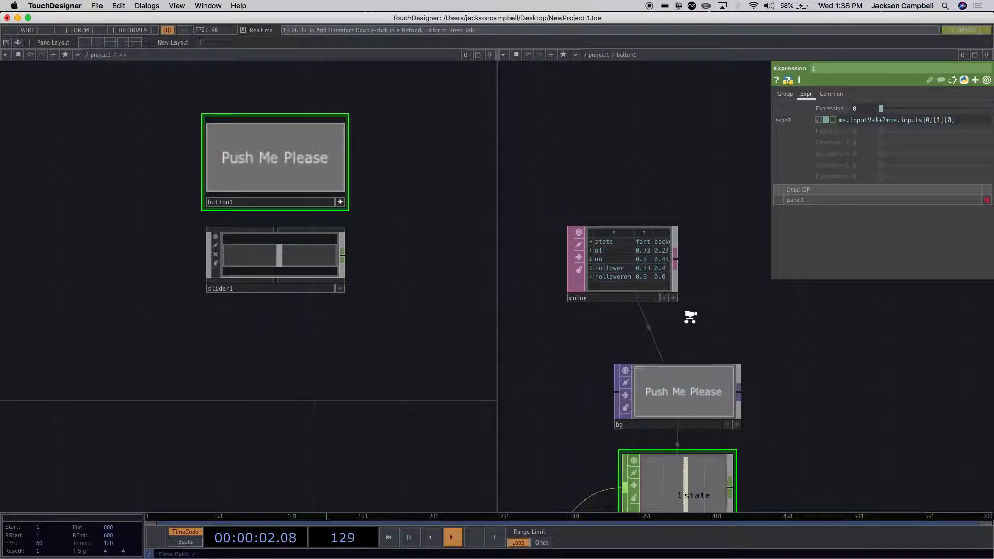
scroll(397, 264, down, 2)
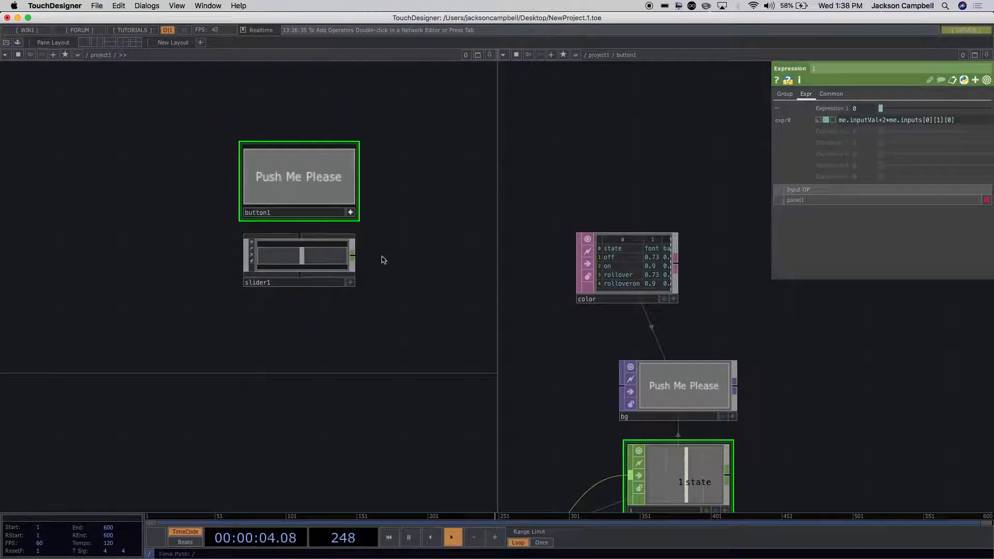
Select slider1, leave the button1 network in the second network pane and open the internal network of slider1 there
click(341, 260)
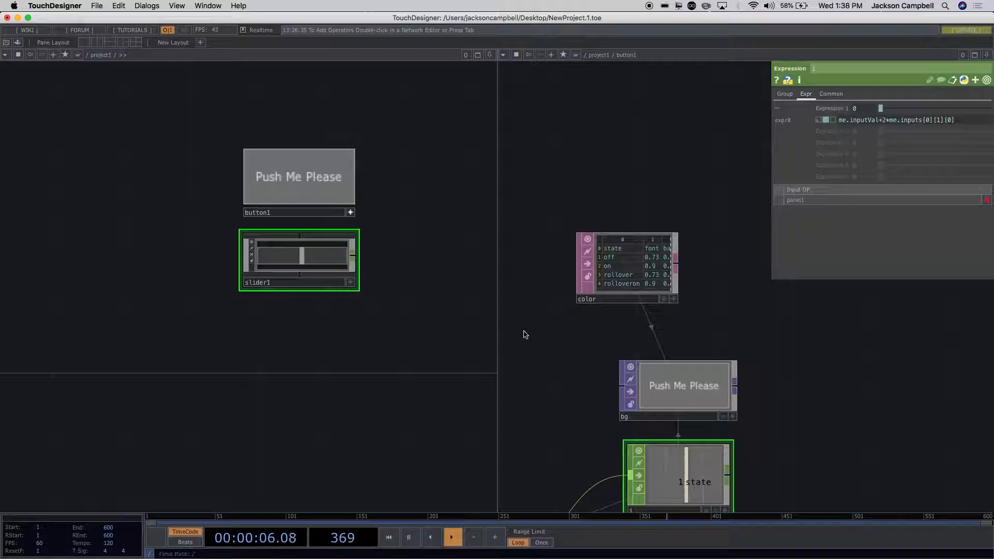
scroll(579, 316, down, 2)
scroll(578, 316, down, 5)
drag(693, 265, 648, 138)
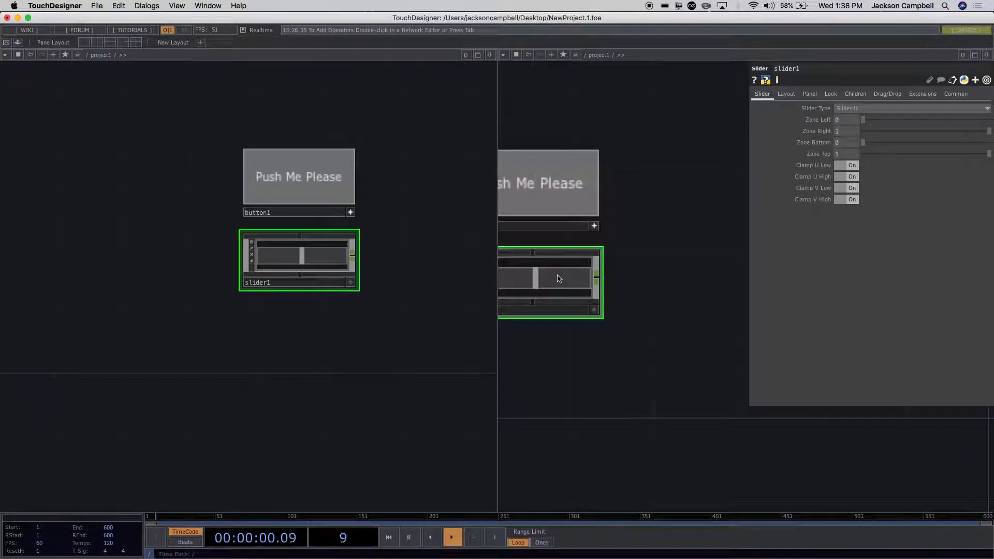
drag(630, 376, 746, 376)
scroll(678, 295, up, 5)
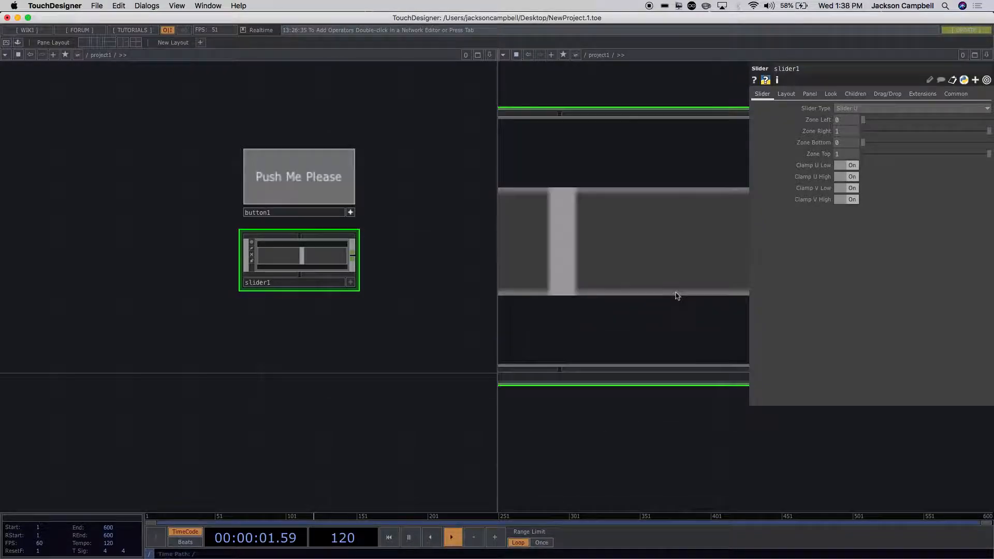
scroll(677, 295, up, 3)
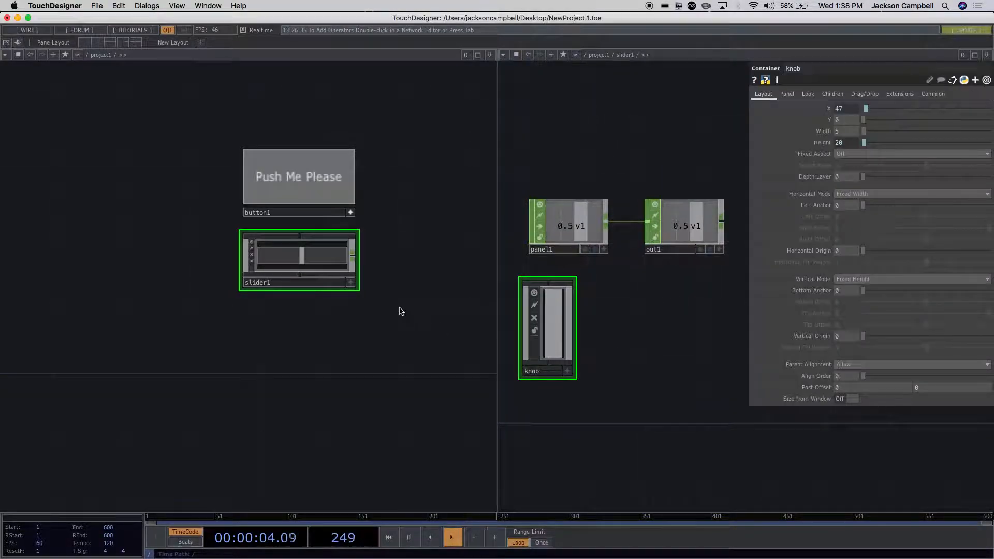
Activate the viewer of slider1, inspect panel1's parameters and move the slider through its range to about 0.58
click(350, 282)
scroll(388, 288, up, 4)
drag(248, 242, 300, 237)
click(586, 225)
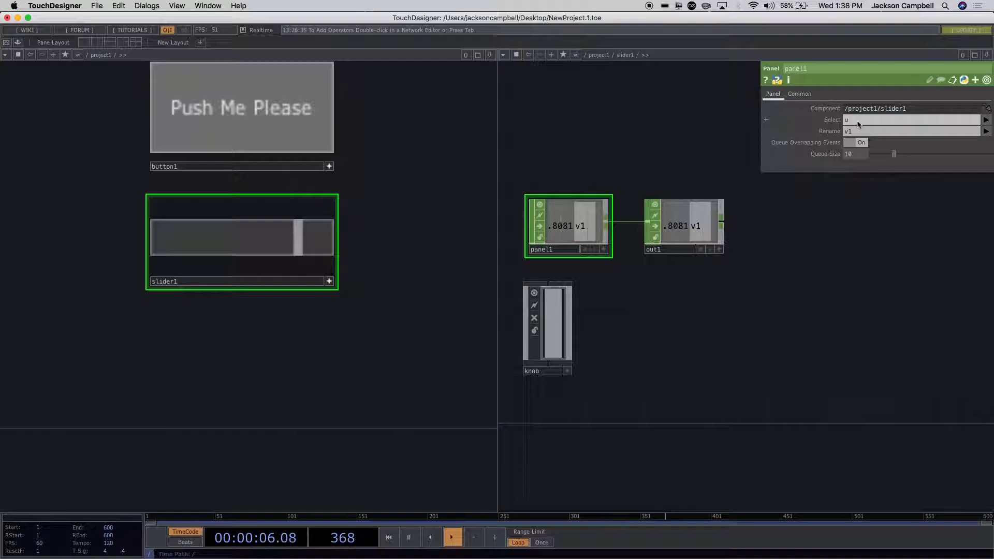
drag(181, 232, 357, 259)
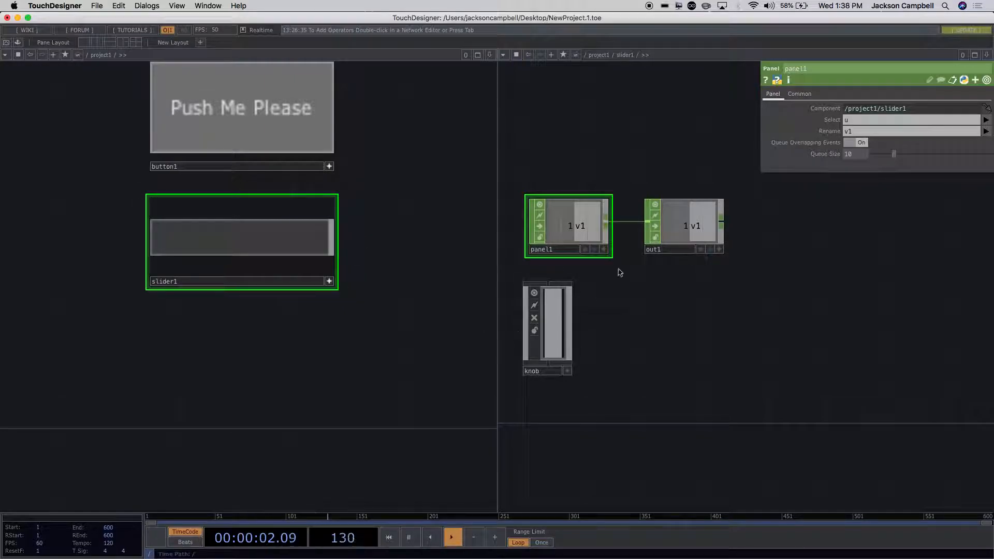
click(321, 236)
drag(320, 236, 256, 235)
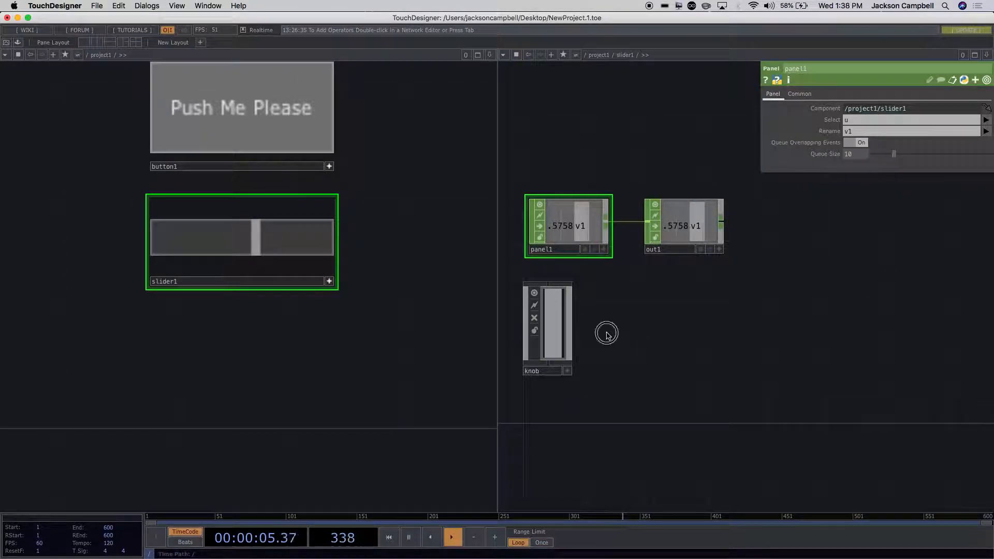
Select the knob container and reveal the expression that drives its X position
click(548, 331)
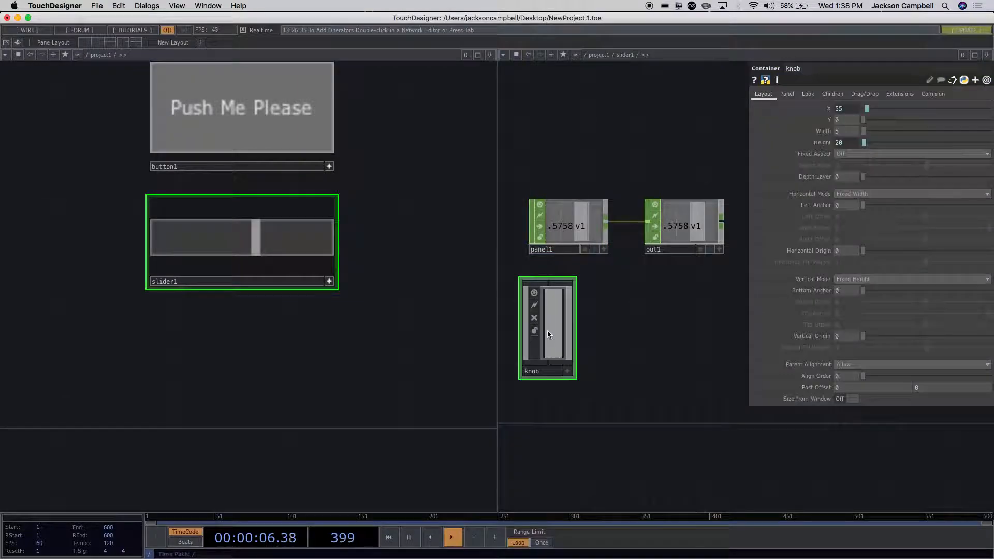
click(828, 108)
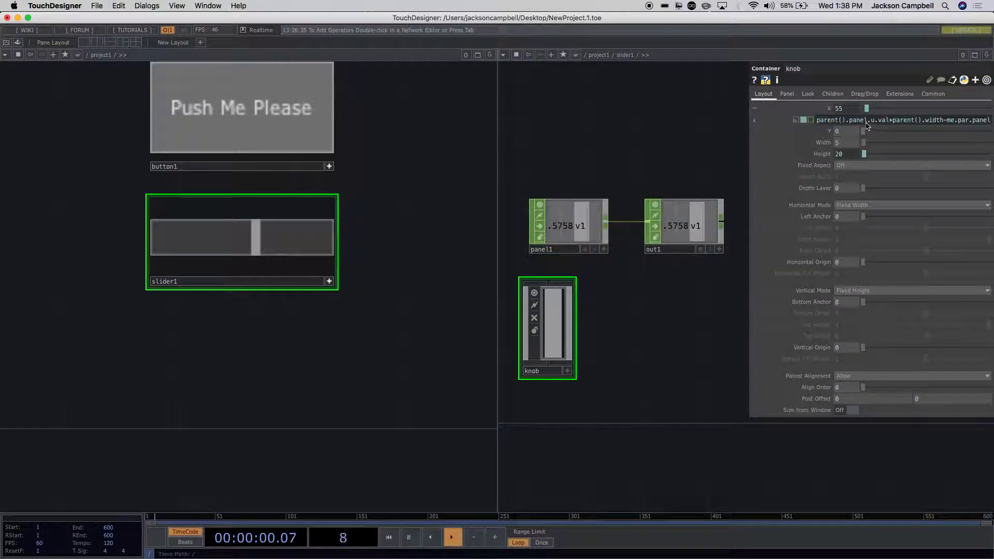
Compare panel1's parameters with the expression that drives the knob container's X position
click(585, 227)
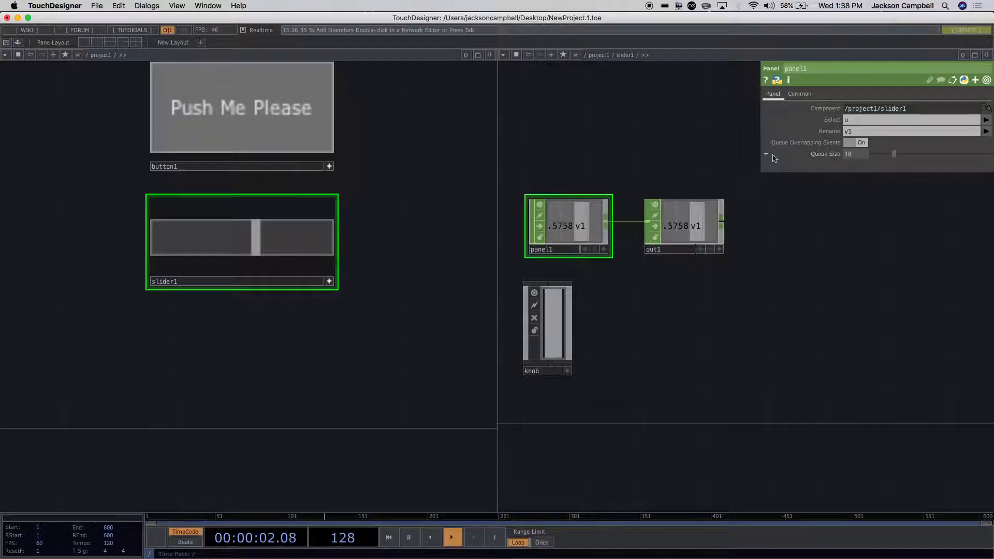
click(537, 348)
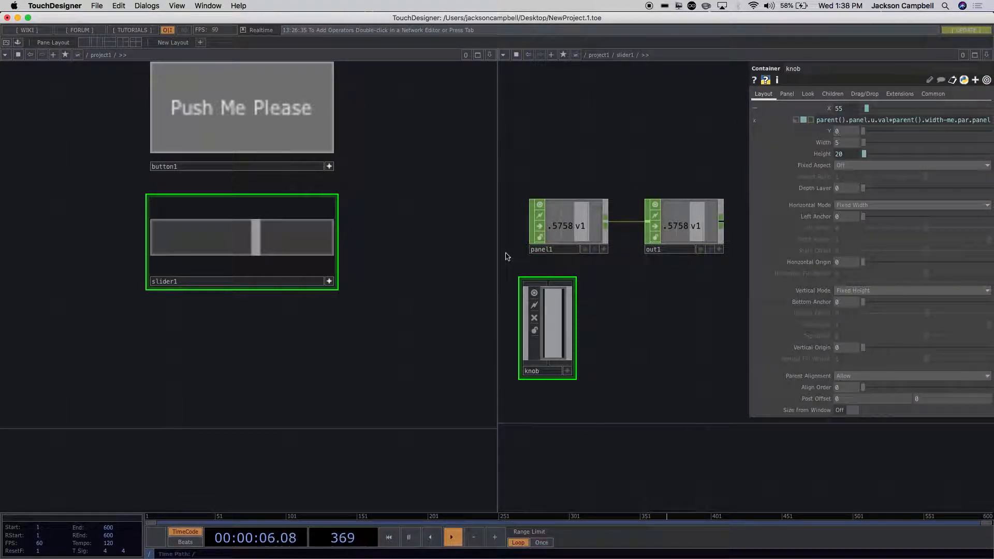
scroll(443, 240, down, 3)
scroll(443, 240, down, 3)
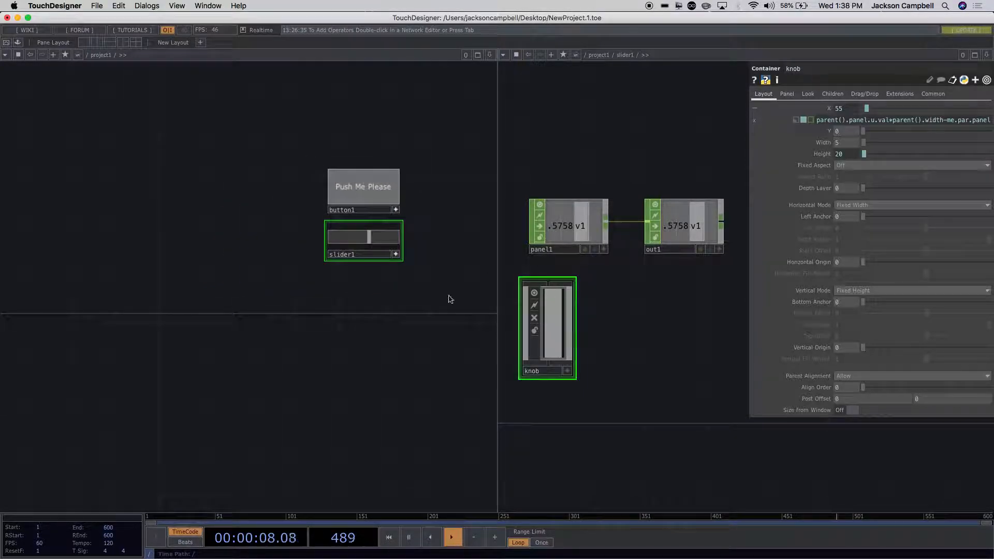
double_click(443, 291)
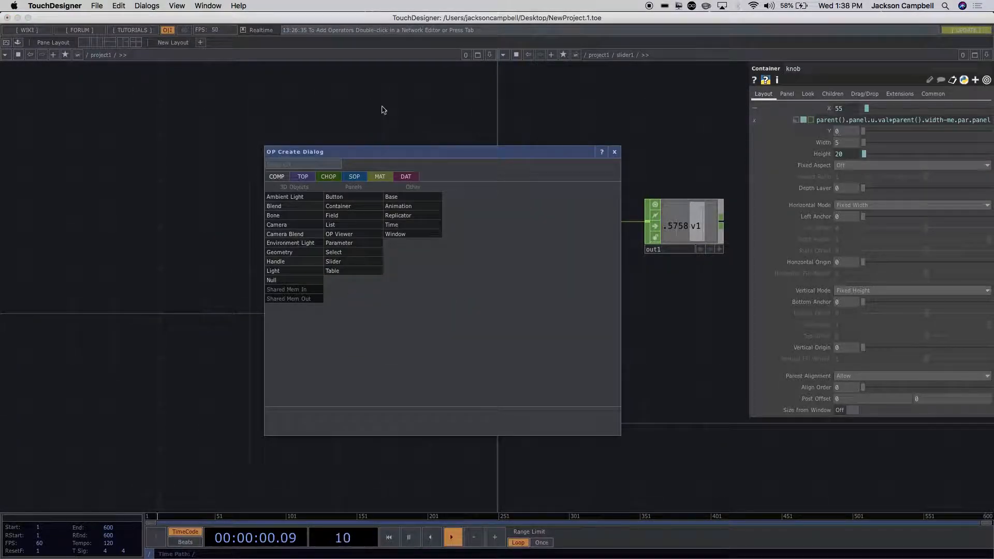
click(384, 131)
scroll(413, 220, up, 3)
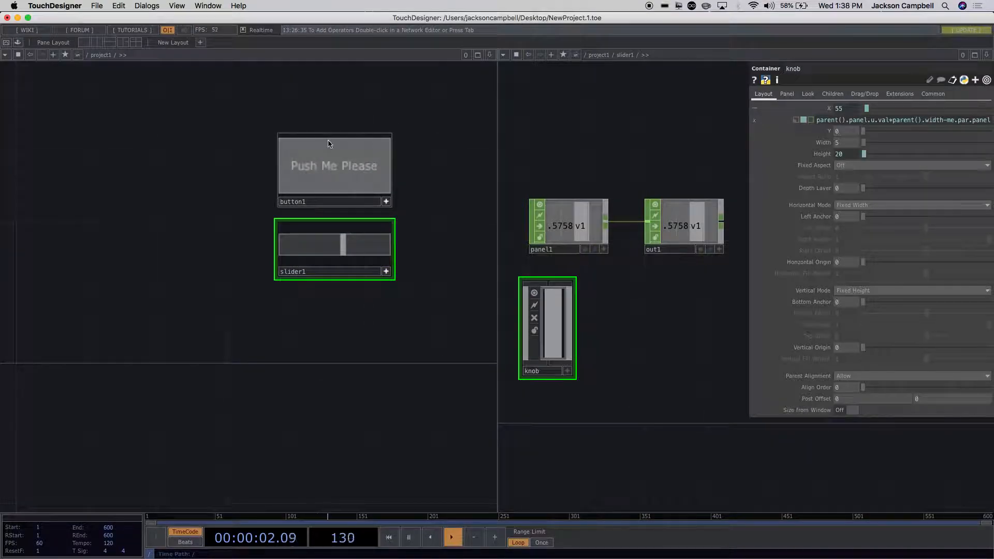
scroll(408, 147, up, 2)
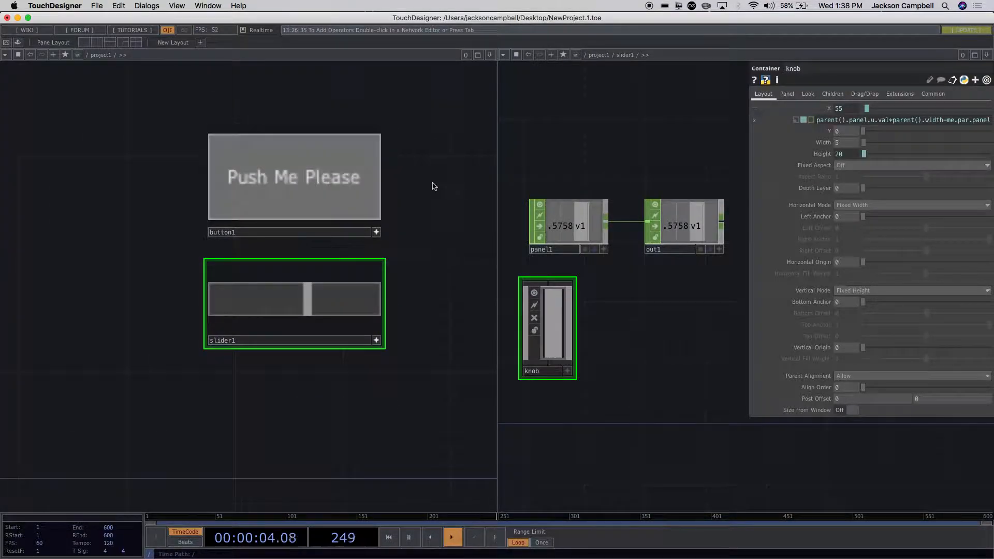
scroll(433, 184, up, 2)
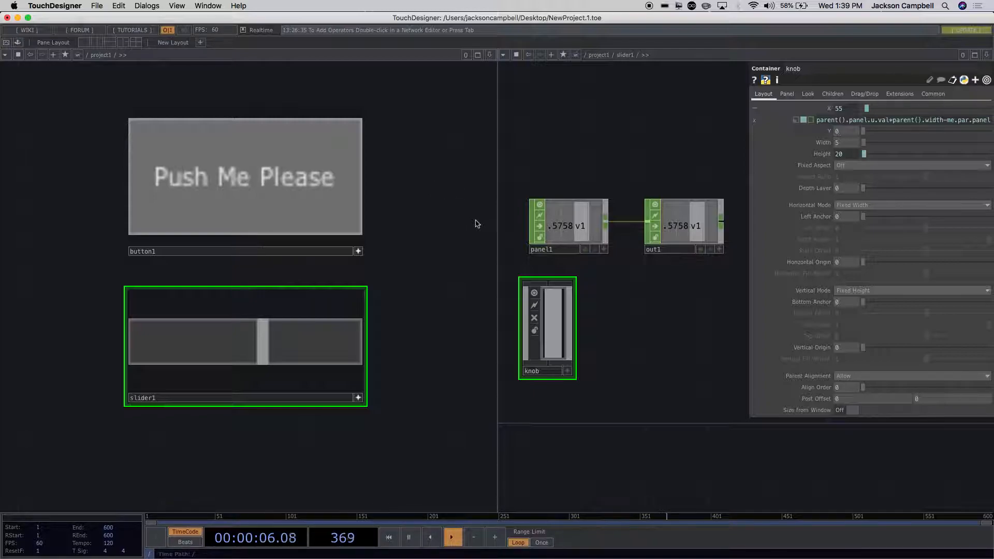
scroll(439, 266, down, 1)
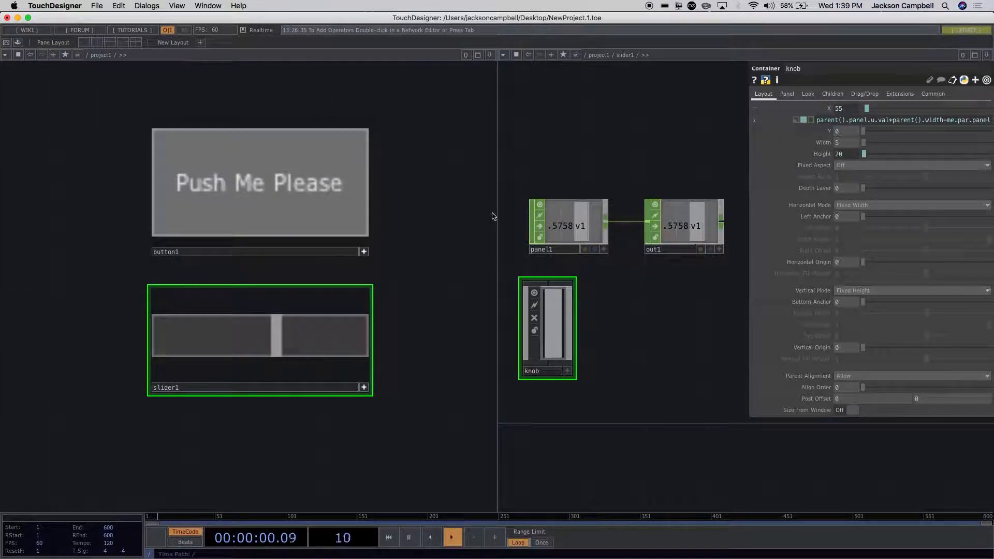
Narrow the first network pane, and switch the second pane from slider1's network to the internal network of button1
drag(497, 214, 292, 216)
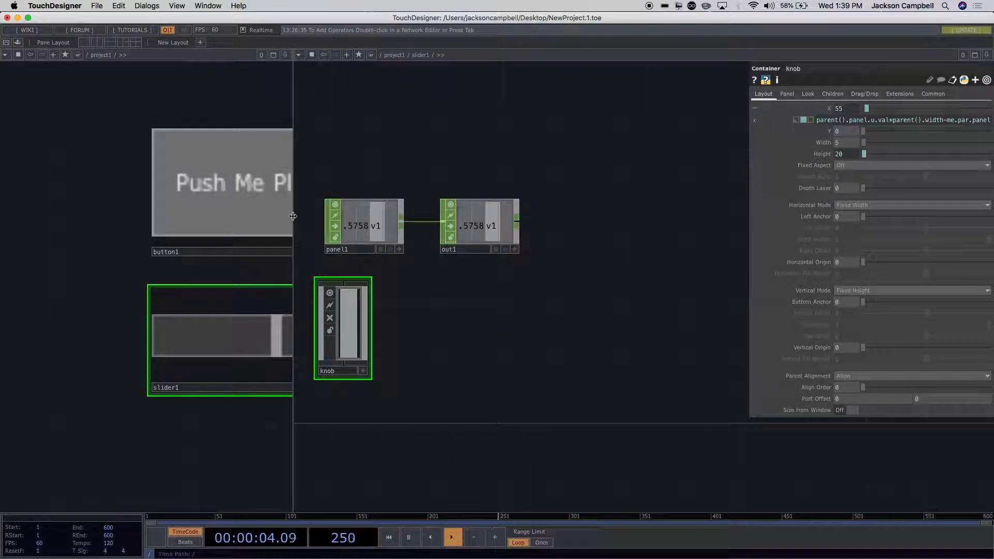
mouse_move(50, 424)
mouse_down()
mouse_move(41, 428)
mouse_move(55, 443)
mouse_up()
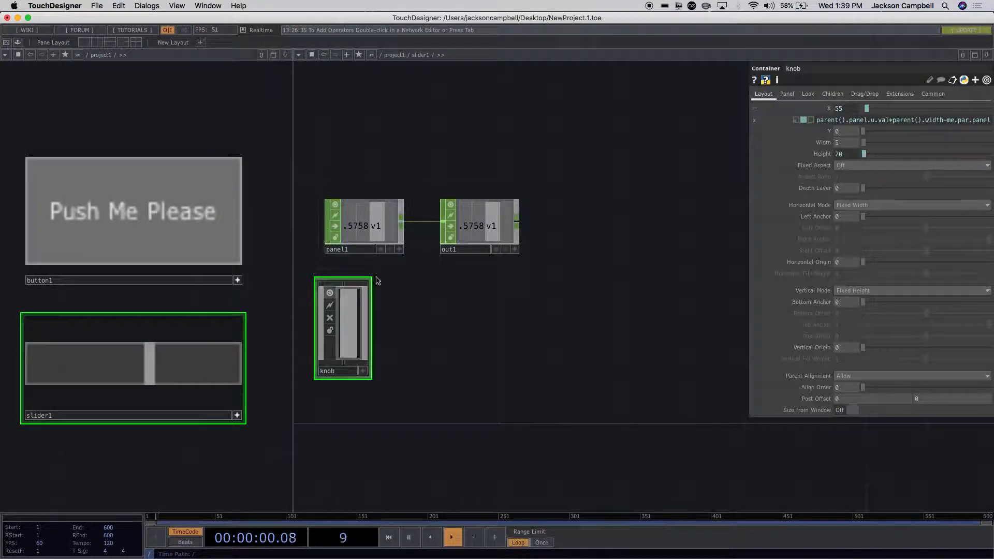
scroll(437, 267, up, 10)
scroll(437, 267, down, 15)
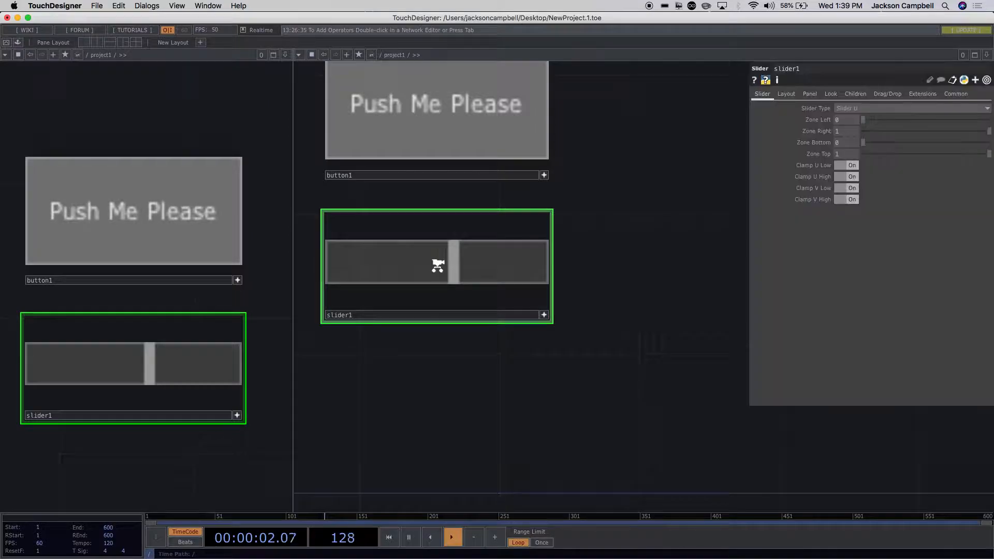
scroll(437, 267, down, 2)
drag(571, 148, 605, 271)
scroll(575, 196, up, 1)
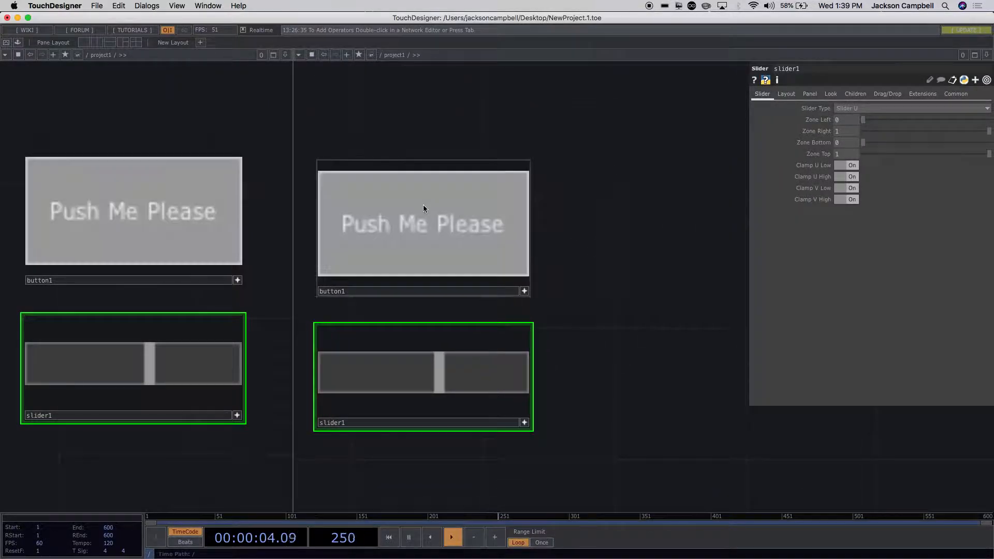
scroll(423, 206, up, 3)
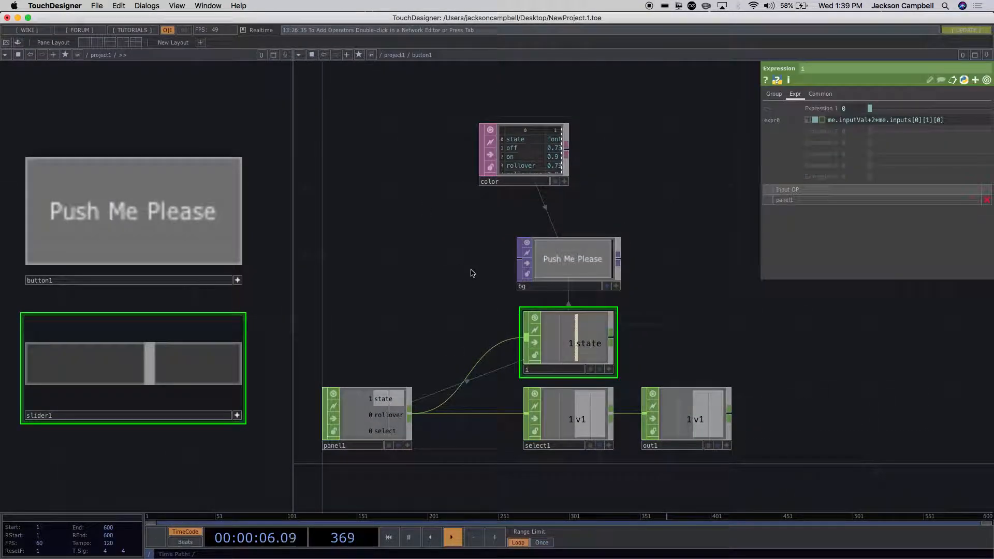
Change the text of the bg operator inside button1 to "button"
drag(138, 103, 159, 153)
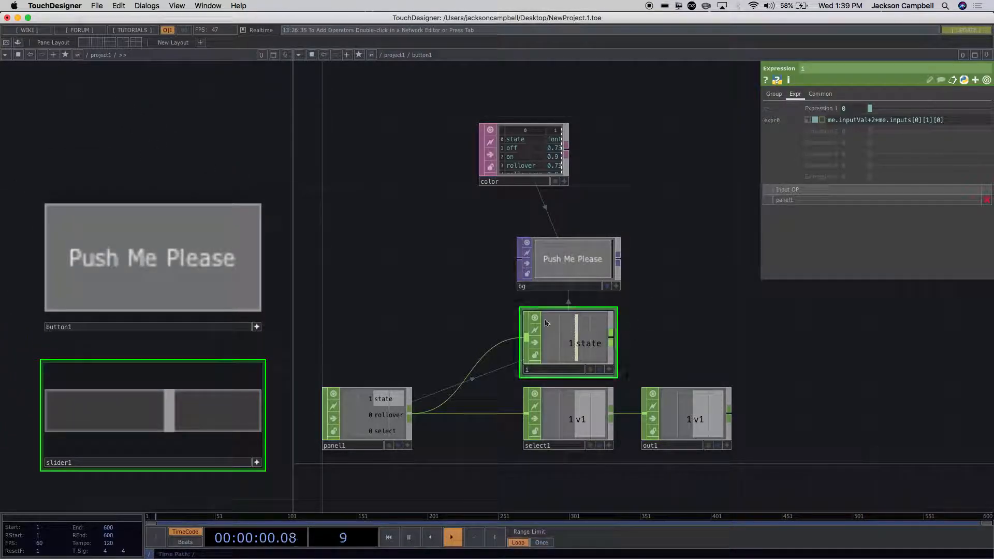
drag(461, 279, 433, 249)
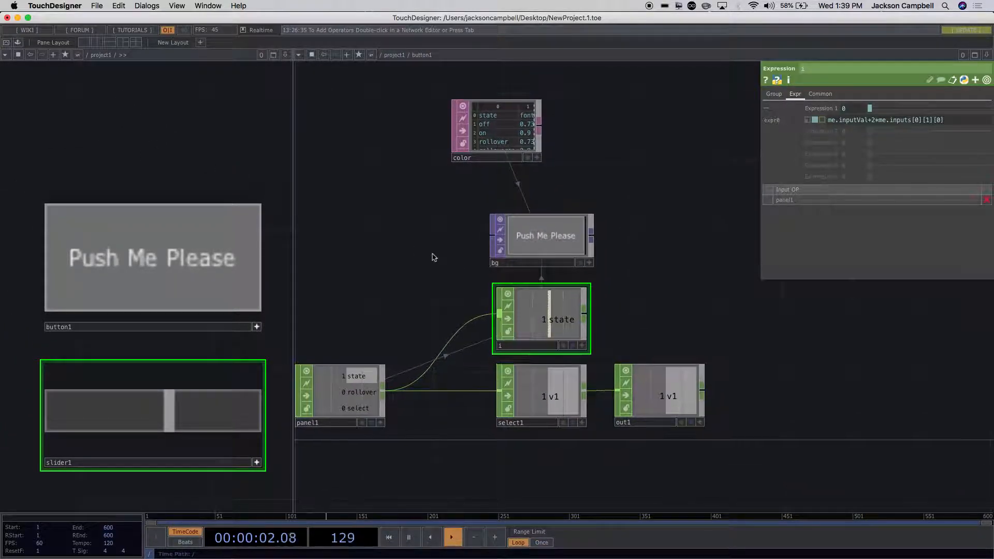
scroll(557, 145, up, 2)
scroll(557, 143, up, 1)
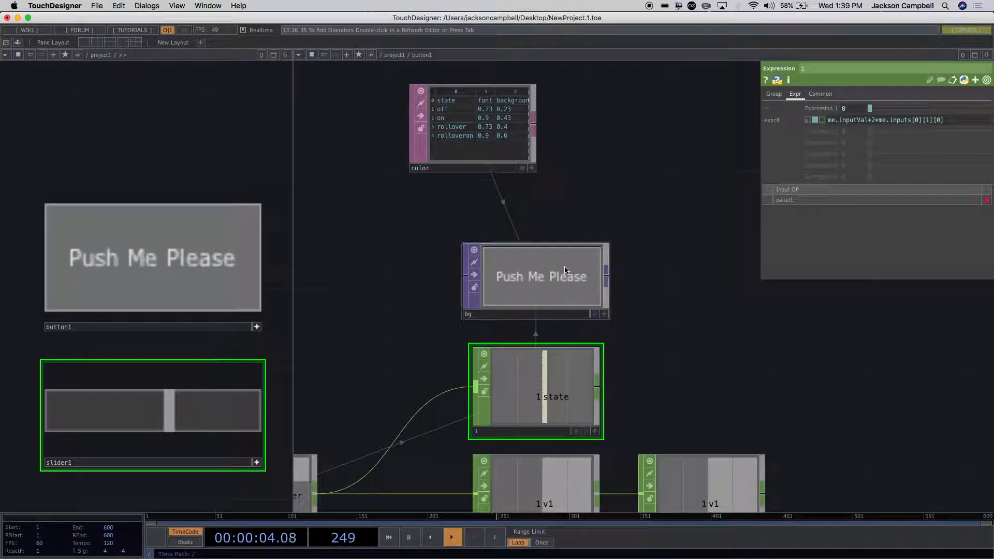
click(568, 282)
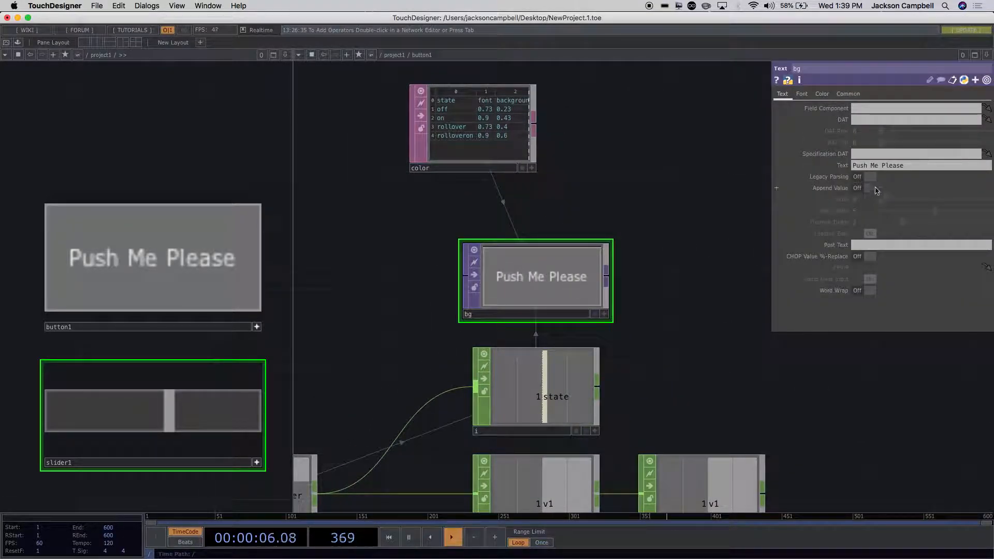
click(904, 167)
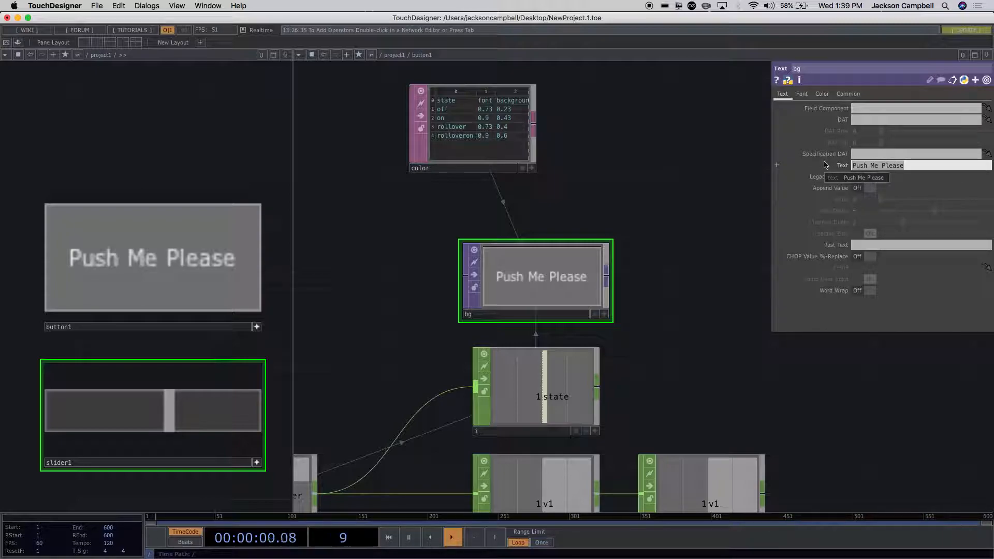
text(b)
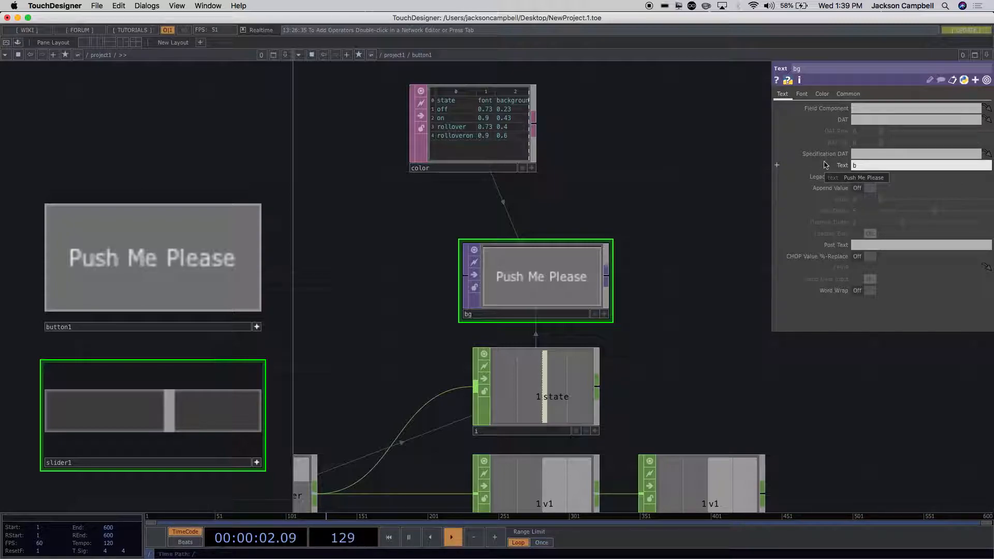
key(Return)
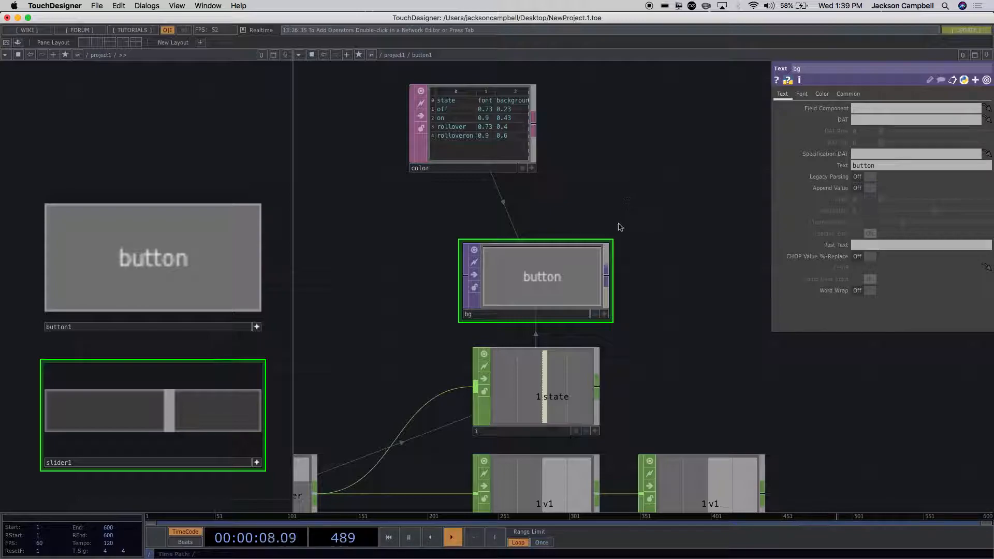
Check the relabelled button in the project1 network, and return to button1's internal network to examine the color table
scroll(620, 224, down, 2)
scroll(620, 223, down, 5)
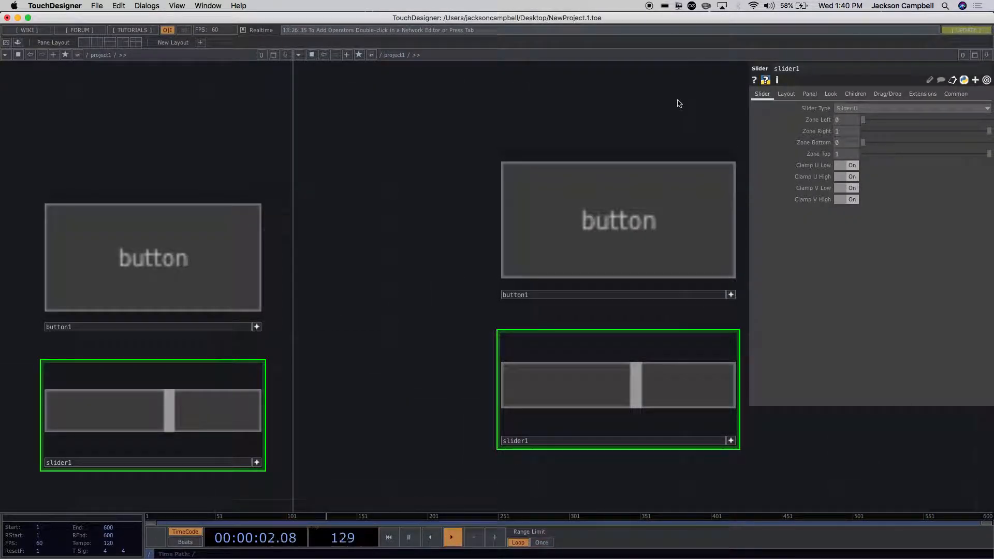
scroll(650, 195, up, 1)
scroll(650, 196, up, 3)
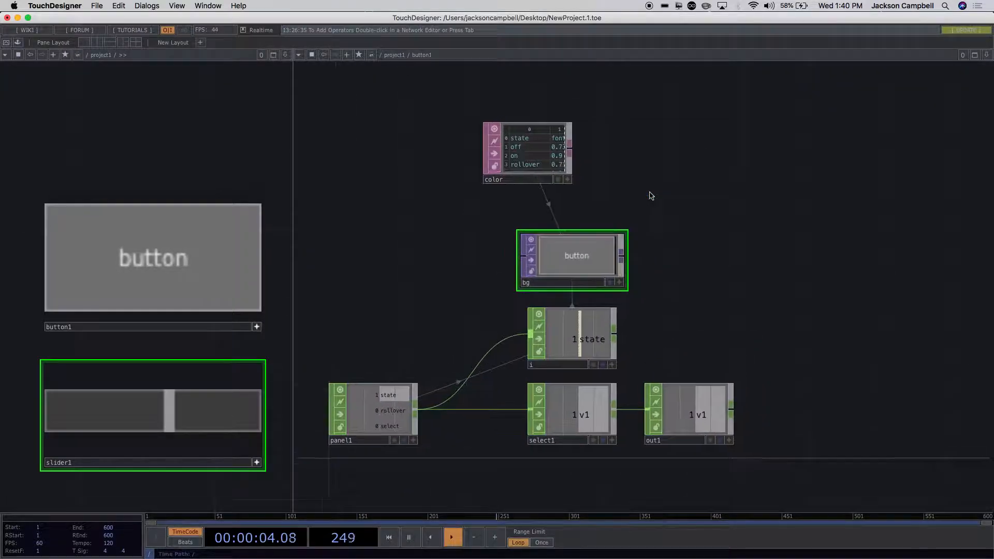
drag(673, 195, 614, 202)
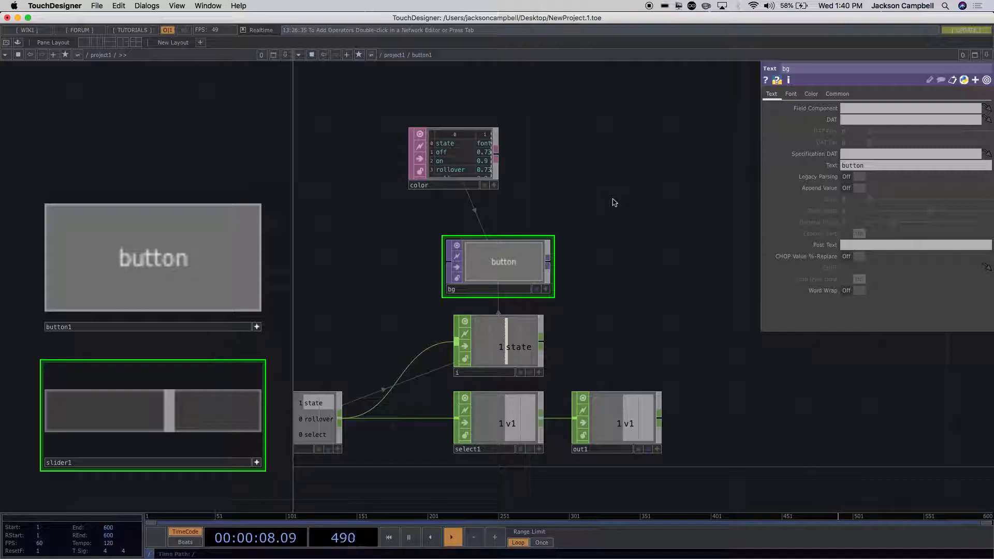
scroll(527, 162, up, 3)
drag(460, 186, 513, 246)
scroll(596, 224, up, 5)
drag(595, 224, 657, 225)
scroll(625, 122, down, 3)
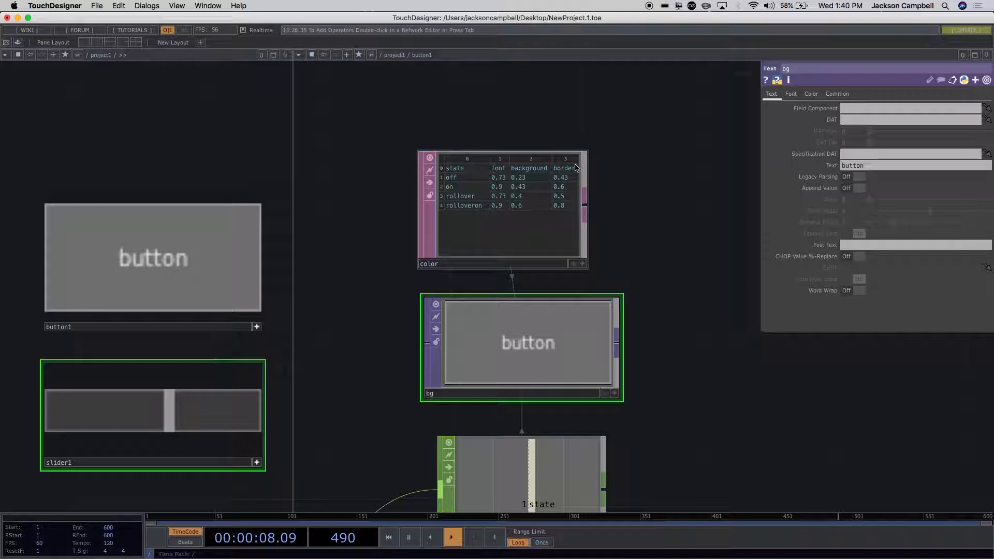
click(582, 263)
click(575, 158)
right_click(581, 161)
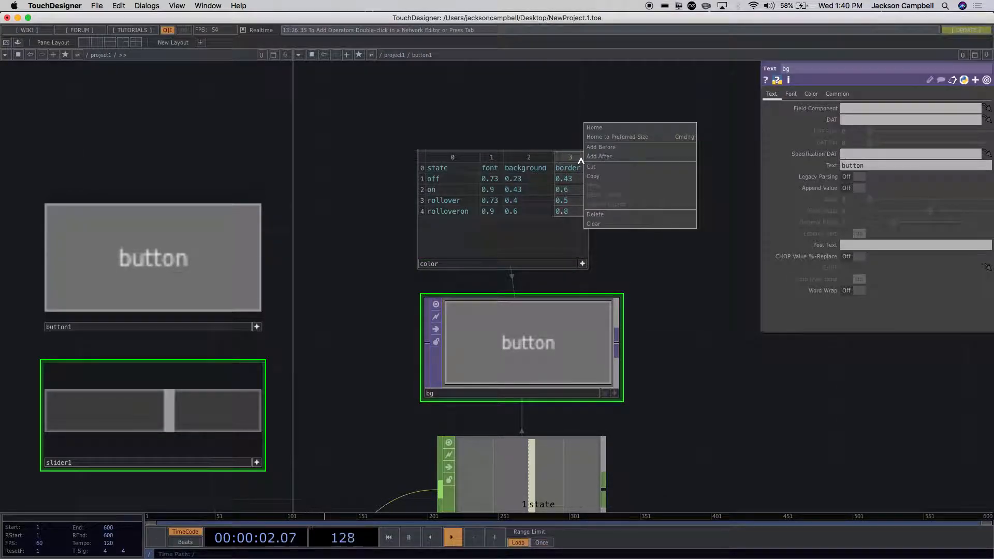
click(569, 158)
click(581, 264)
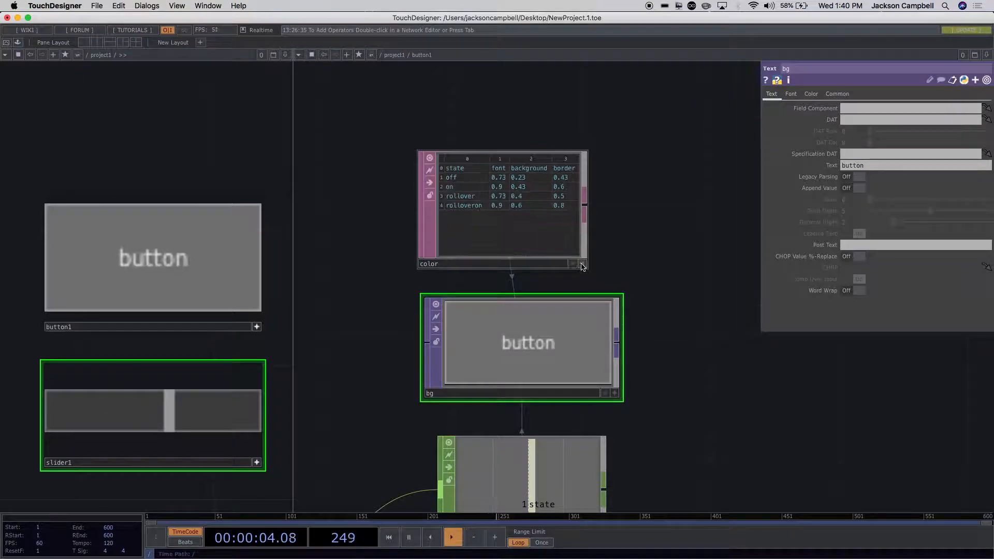
right_click(570, 162)
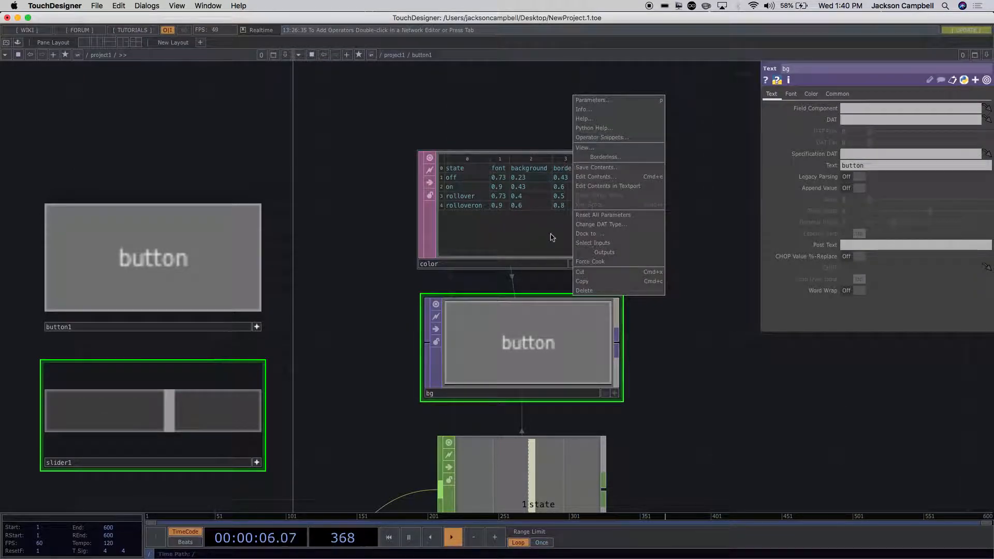
click(671, 256)
Activate the color table's viewer and add an empty column after the border column
click(583, 265)
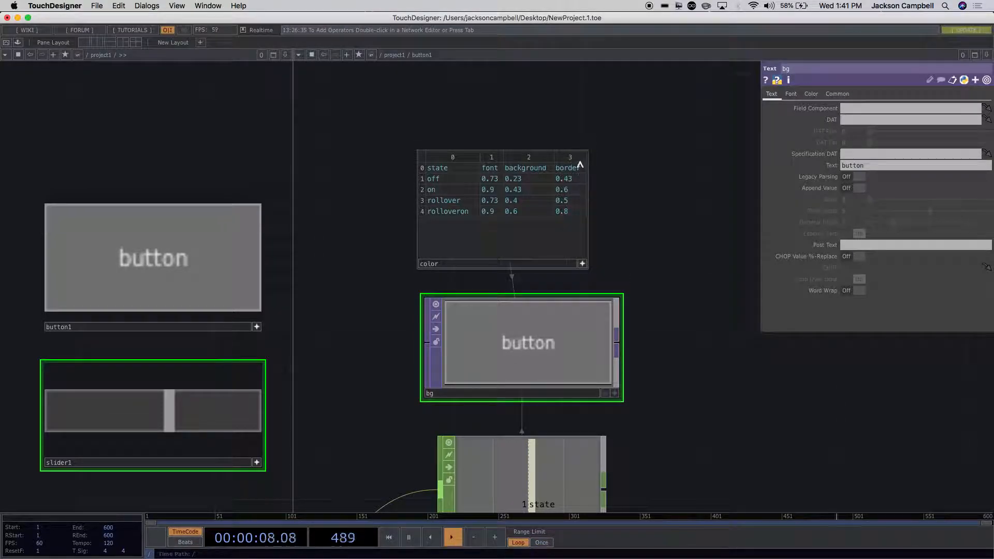
right_click(581, 161)
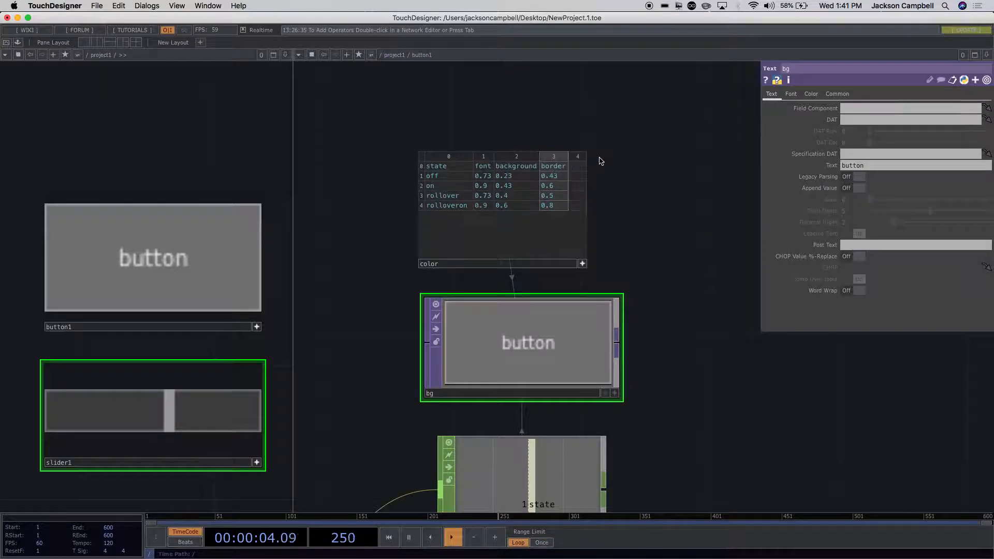
click(600, 156)
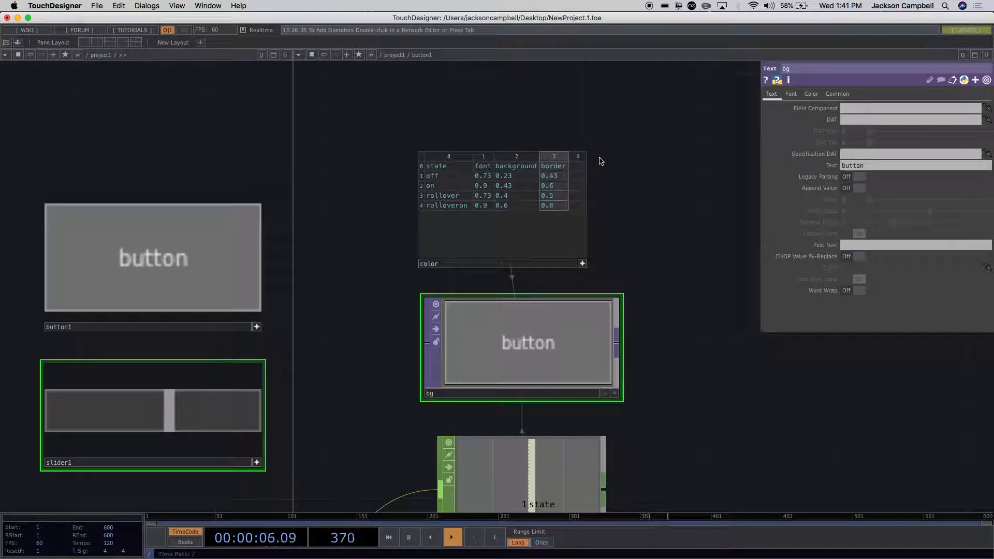
Enter "text" as the header of the empty column 4 in the color table
scroll(626, 168, up, 3)
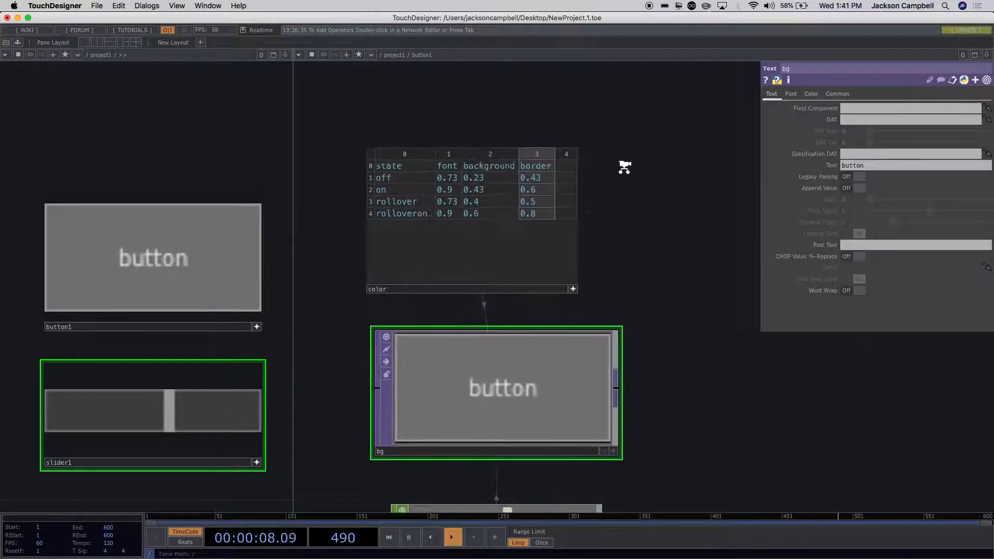
scroll(562, 176, up, 5)
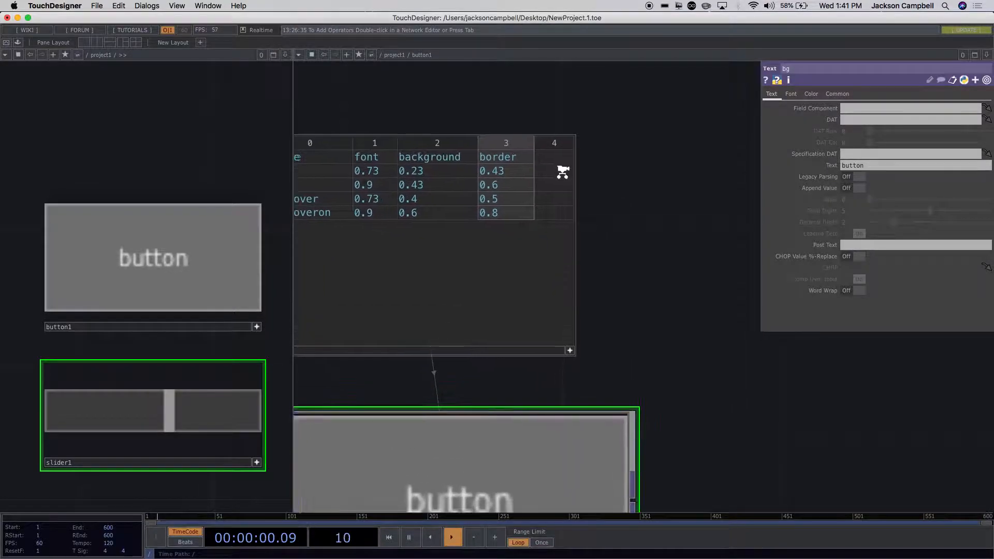
click(555, 160)
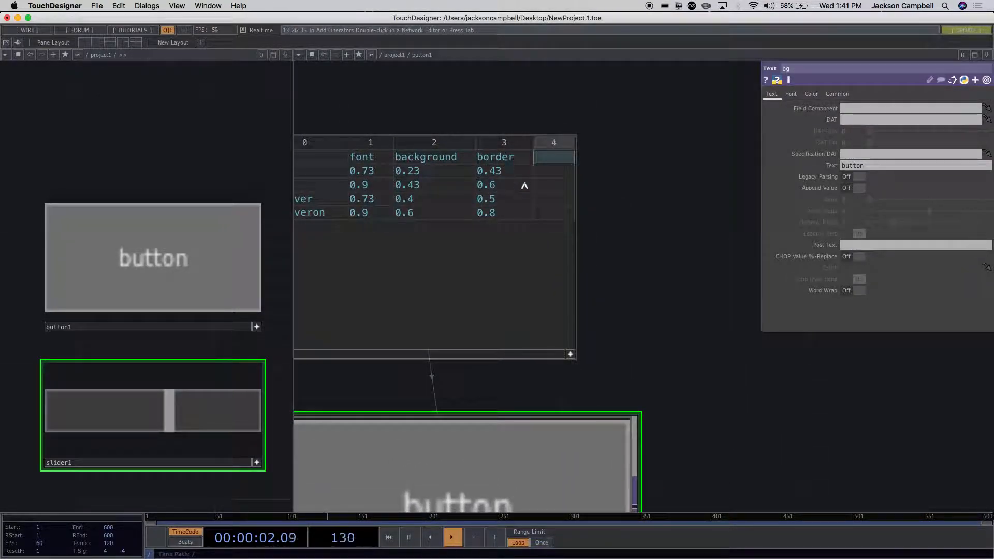
scroll(535, 194, down, 4)
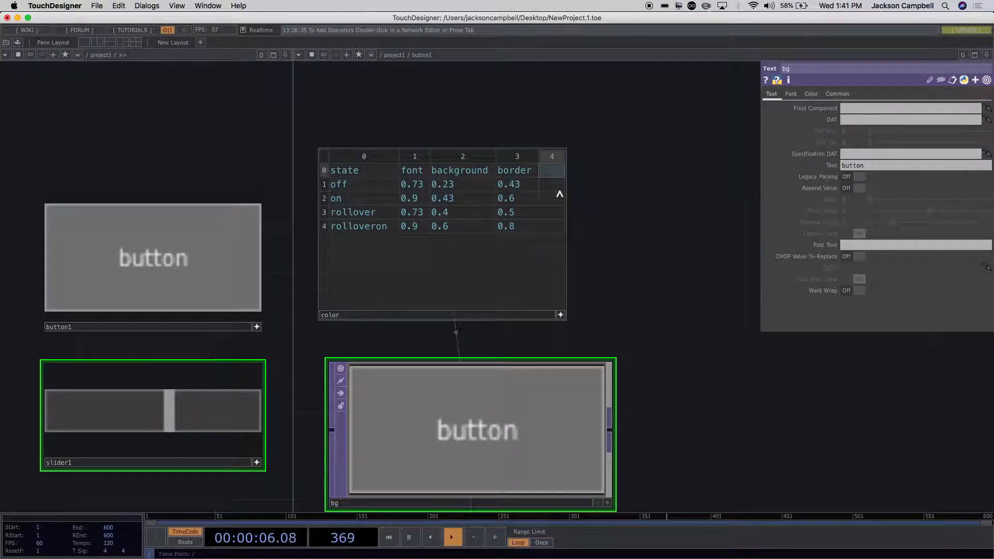
text(test)
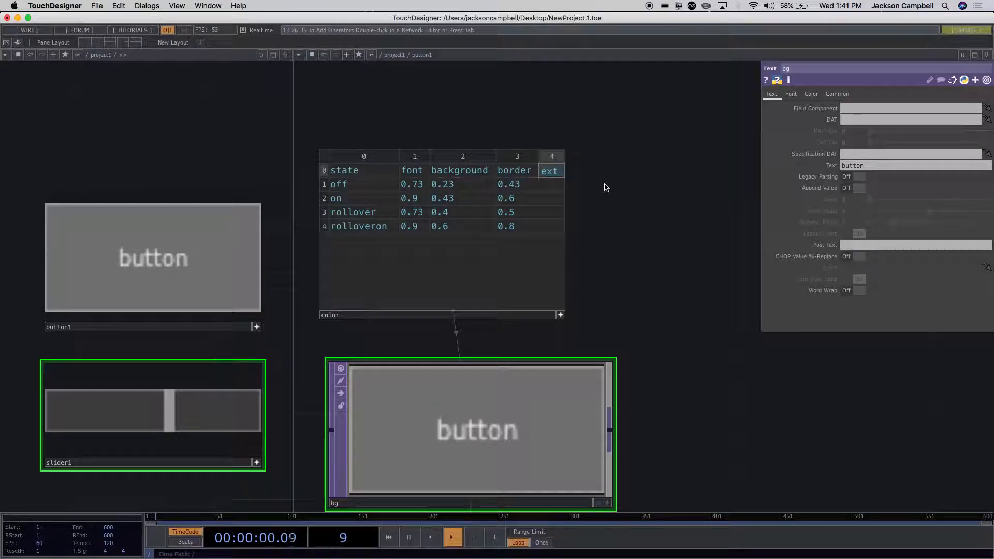
Fill the color table's text column with "Off" for off, "On" for on and "Stanby On" for rollover
key(Return)
click(554, 190)
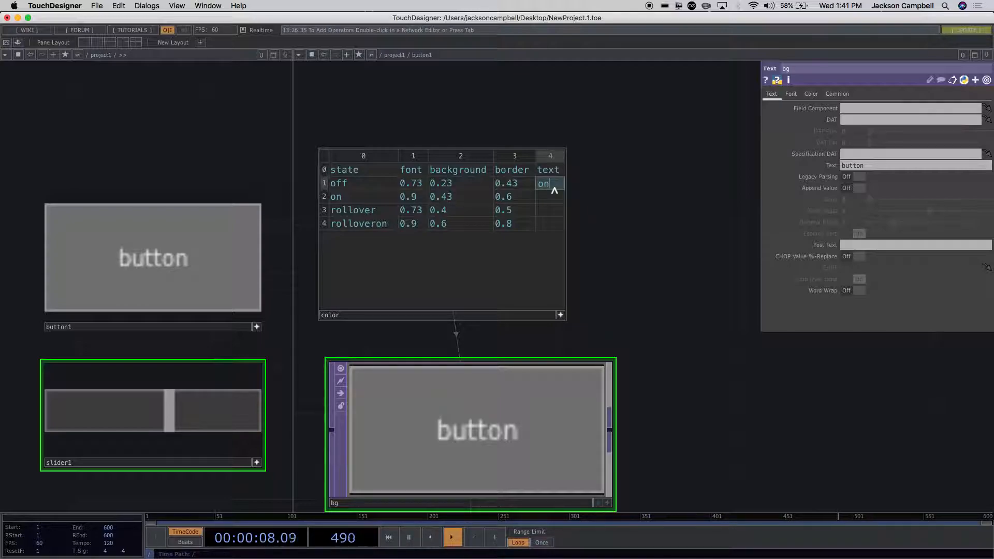
text(ff)
click(549, 202)
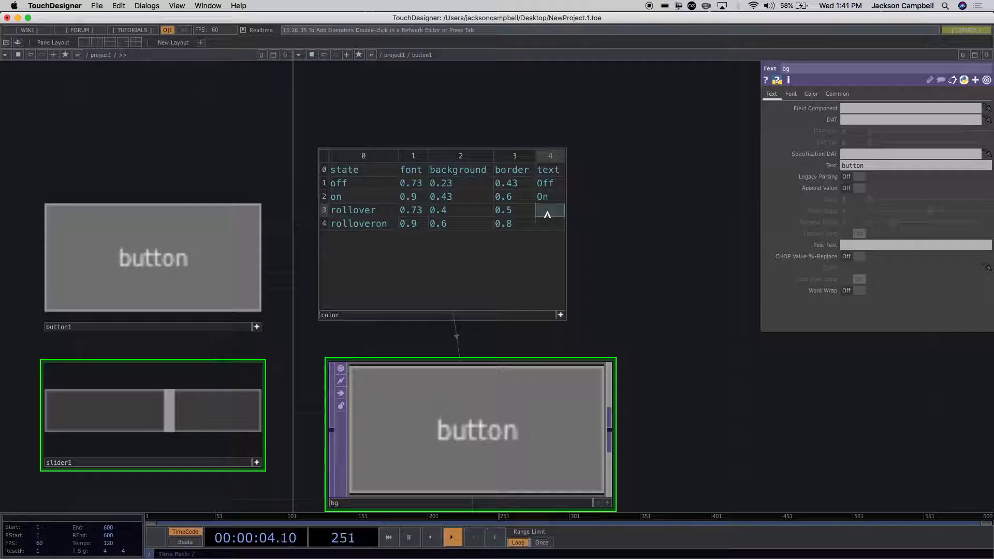
text(y)
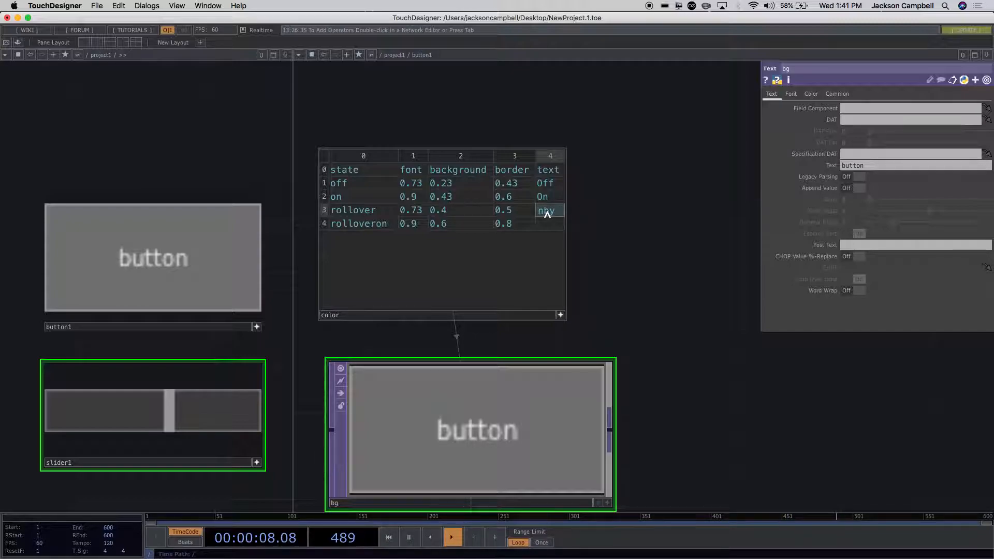
text( On)
key(Return)
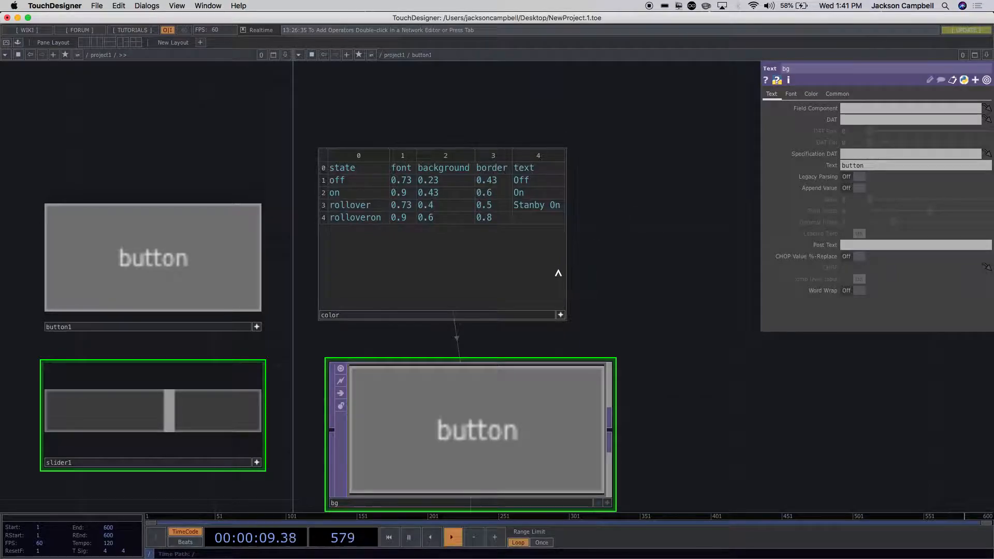
Change the rollover row's text entry in the color table to "Stanby Off"
click(540, 218)
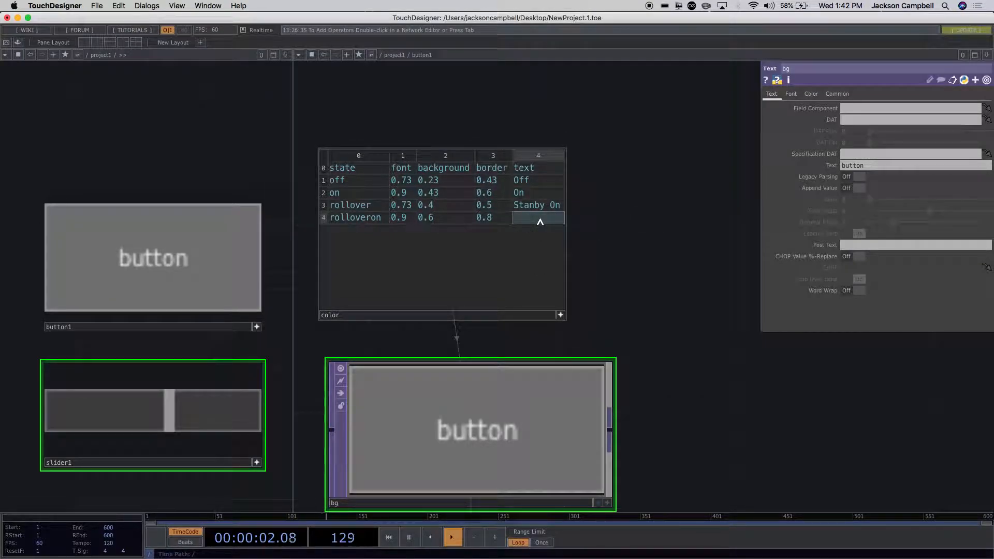
click(563, 207)
drag(563, 211, 550, 210)
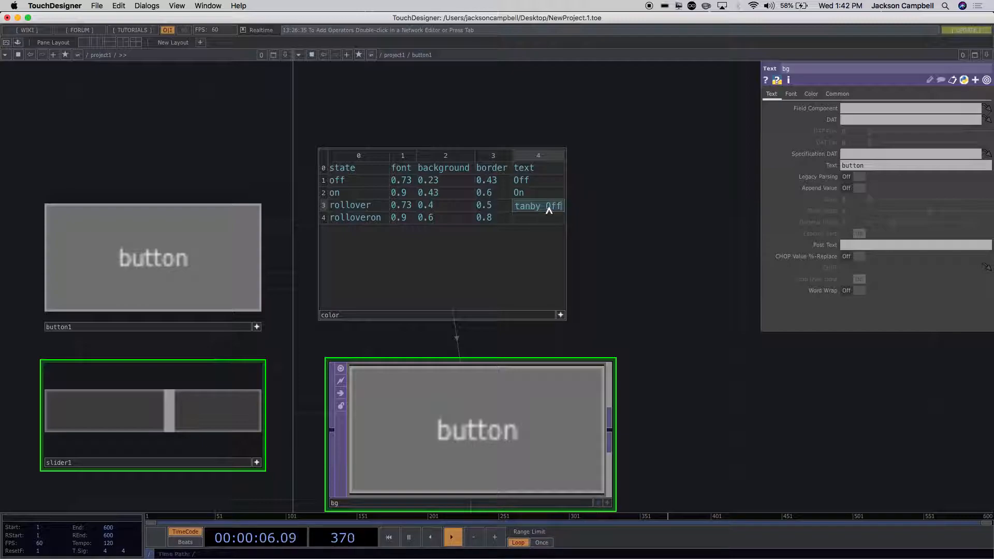
key(Return)
click(539, 216)
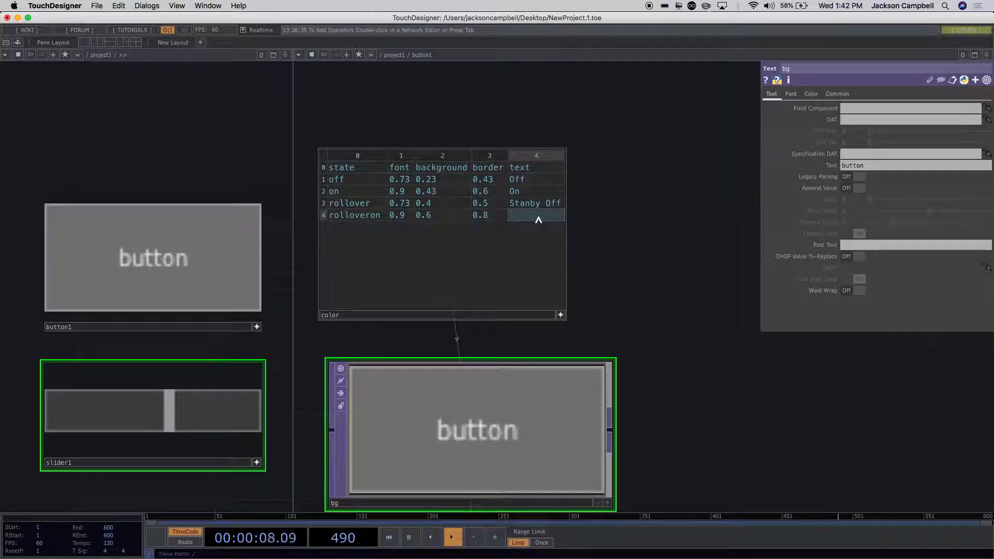
Set the color table's text entries to "Standby ON" for rollover and "Standby OFF" for rolloveron
click(562, 206)
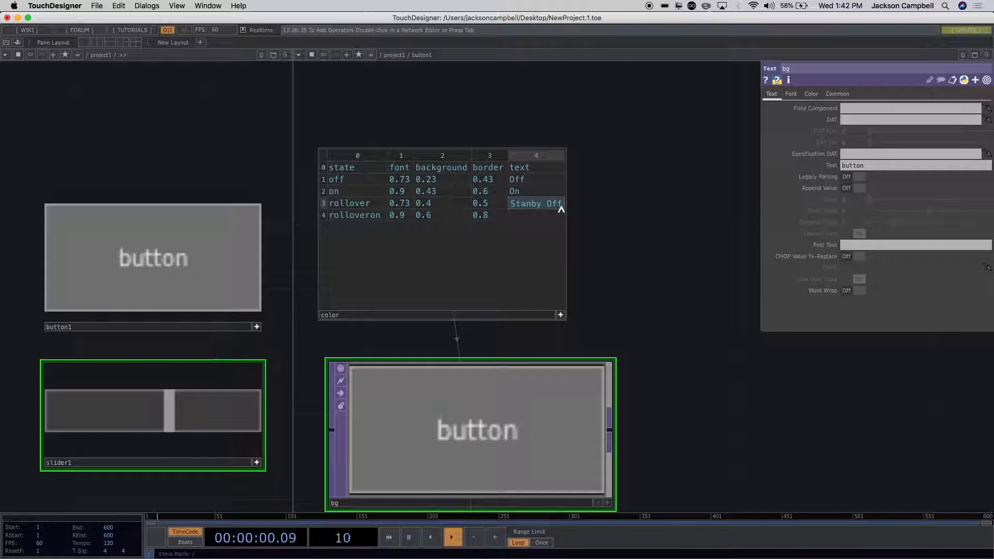
text(N)
click(545, 218)
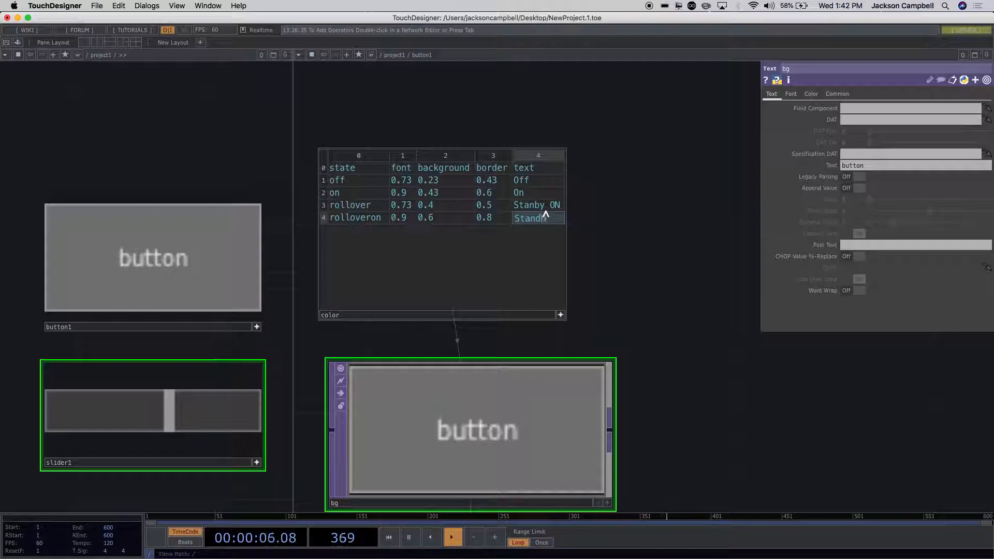
click(541, 207)
text(d)
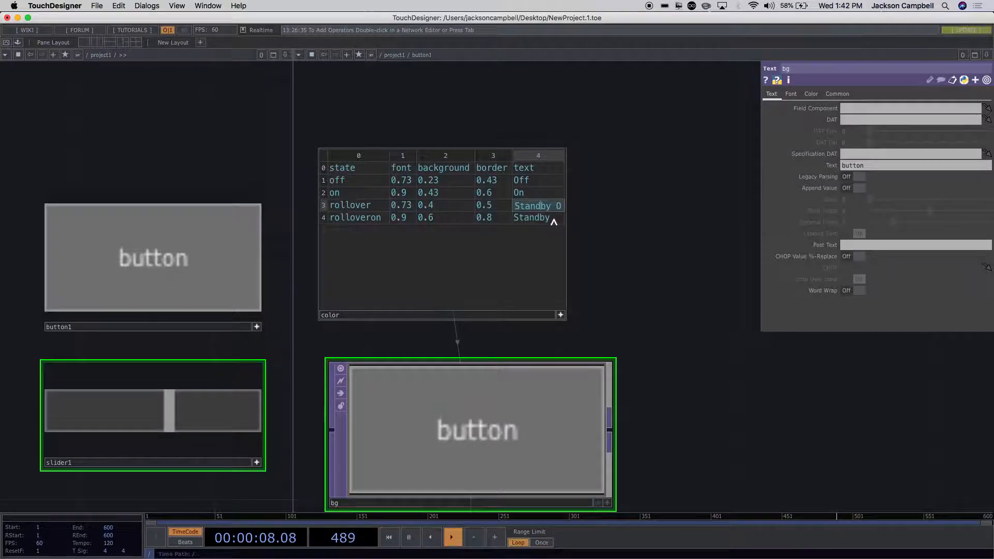
click(554, 220)
text(Standby OFF)
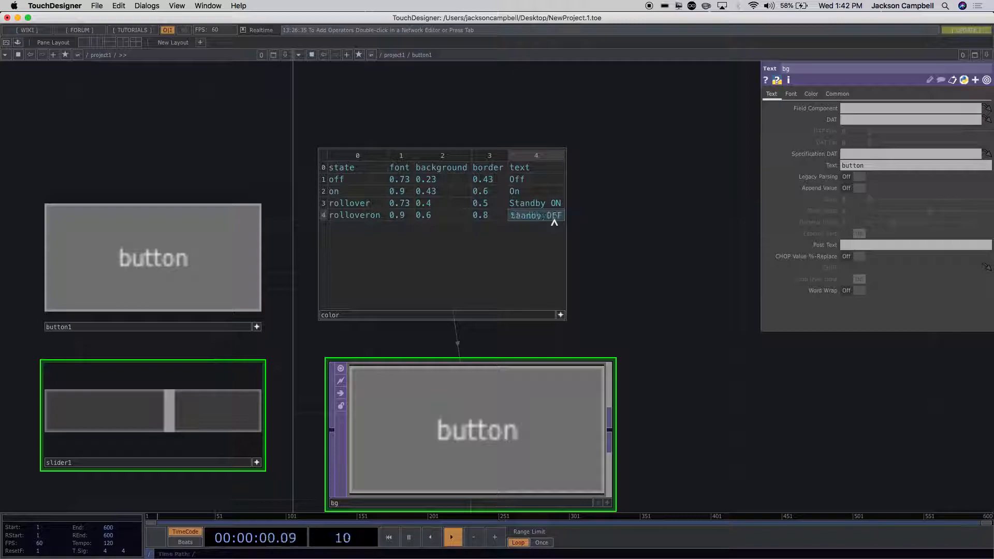
click(651, 207)
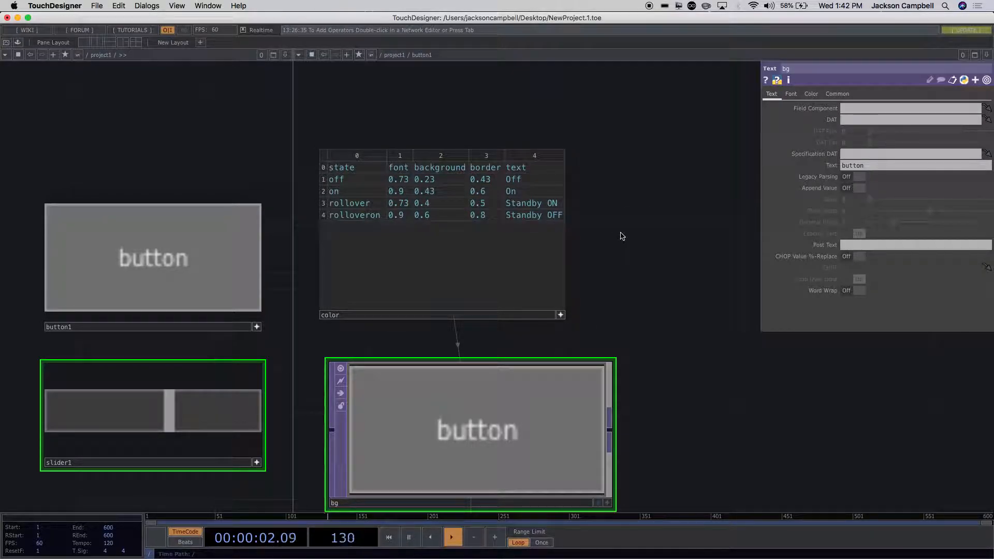
Deactivate the color table's viewer and reveal the expressions behind the bg operator's Font Color
scroll(622, 236, down, 3)
drag(642, 257, 598, 215)
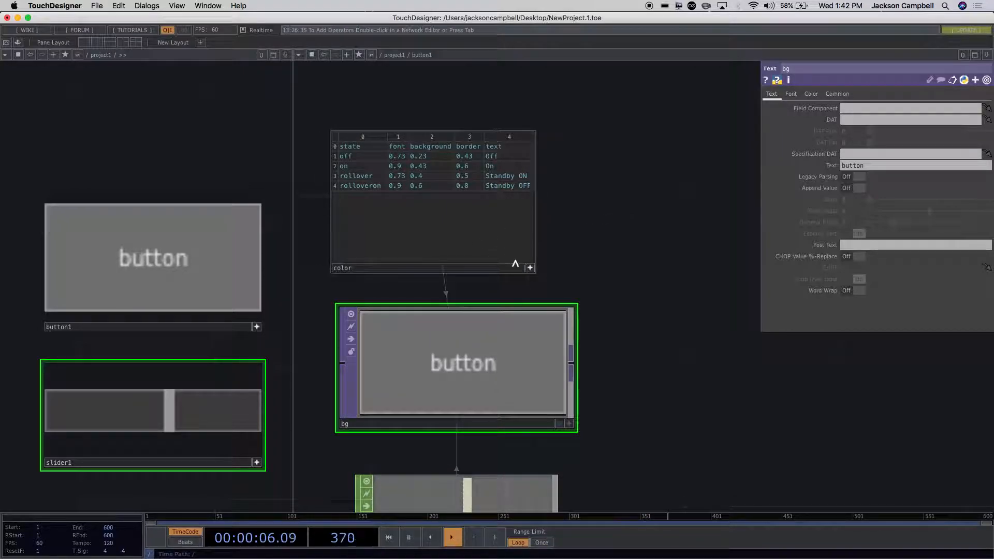
click(494, 233)
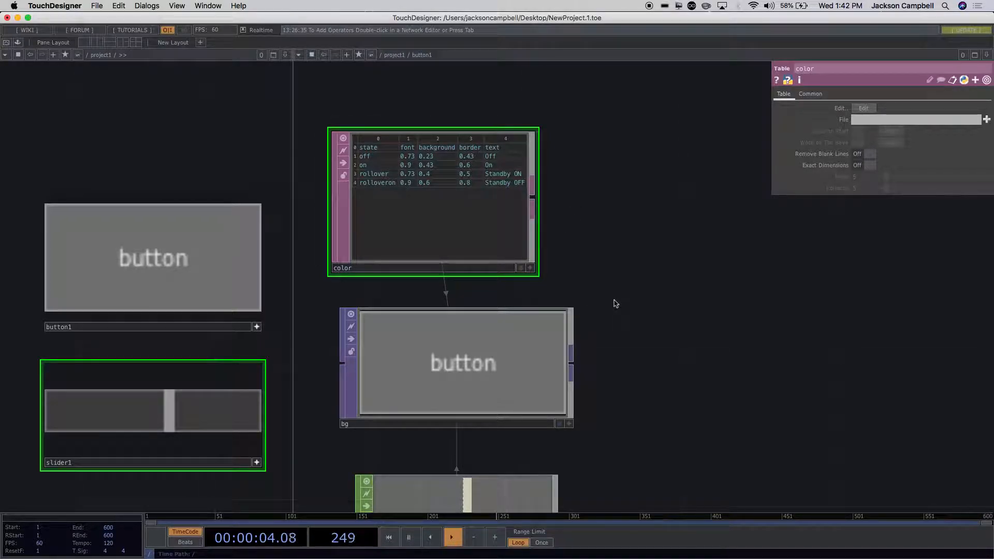
click(499, 368)
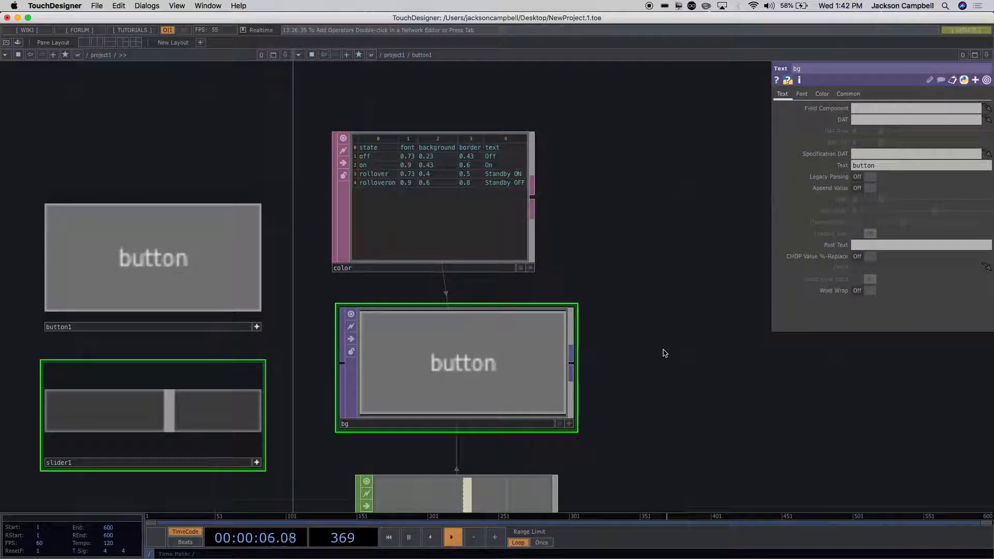
scroll(672, 328, down, 3)
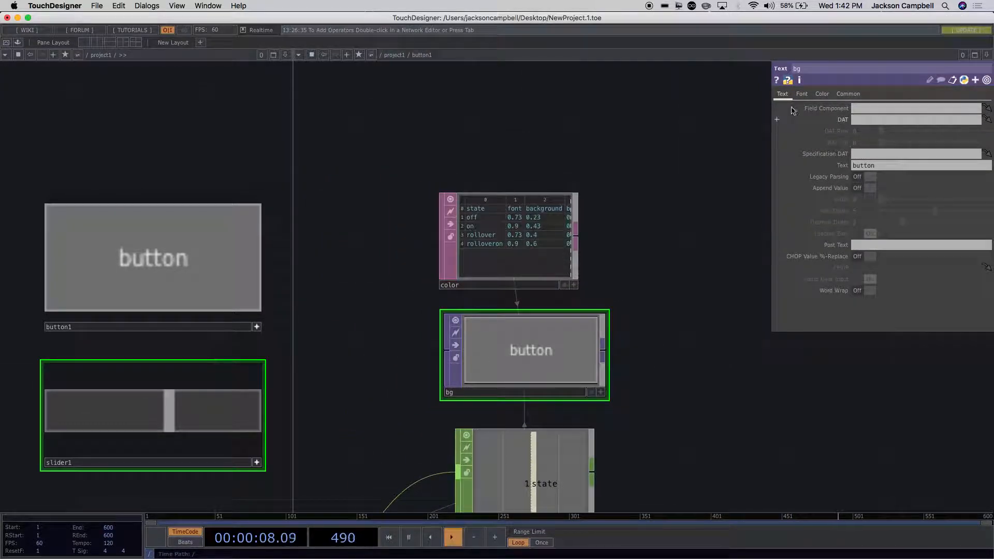
click(823, 99)
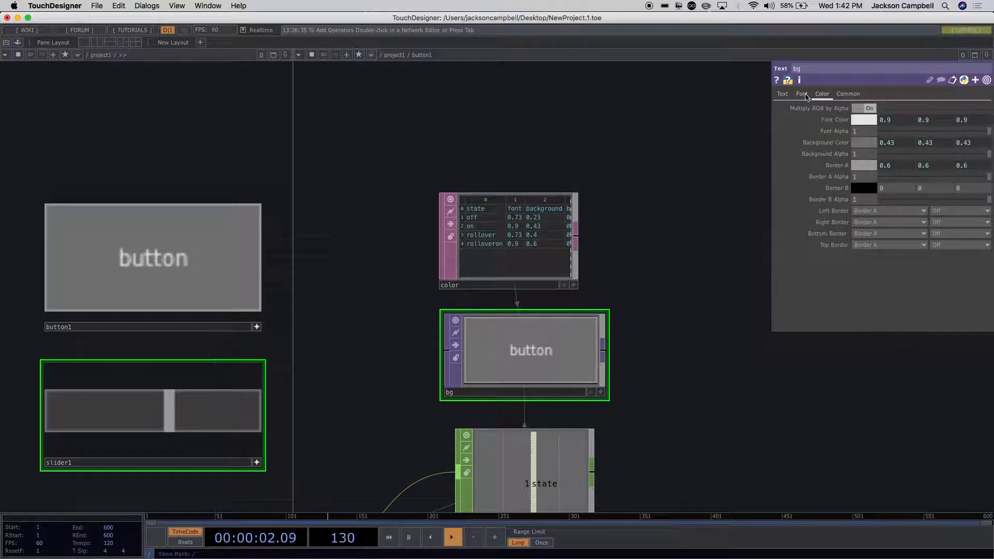
mouse_move(781, 123)
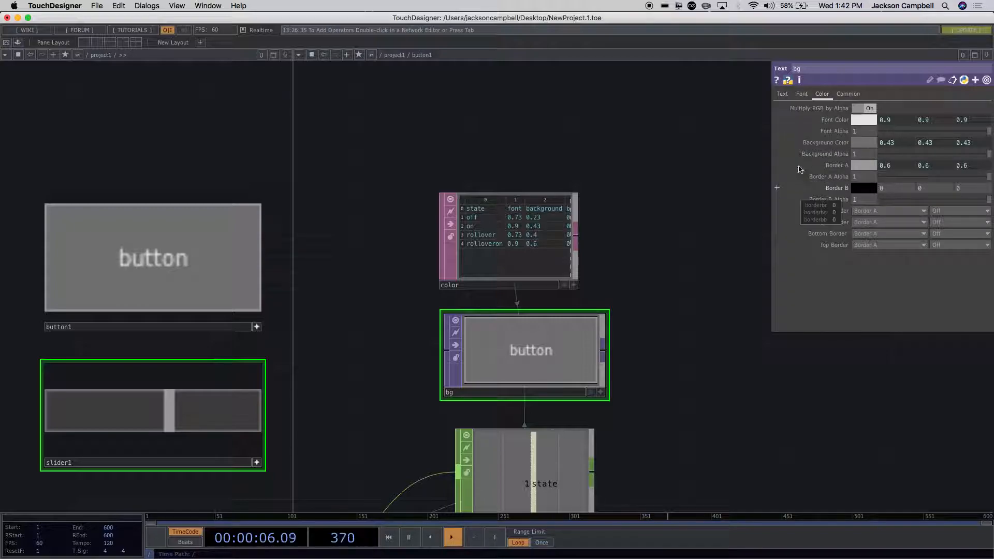
click(777, 119)
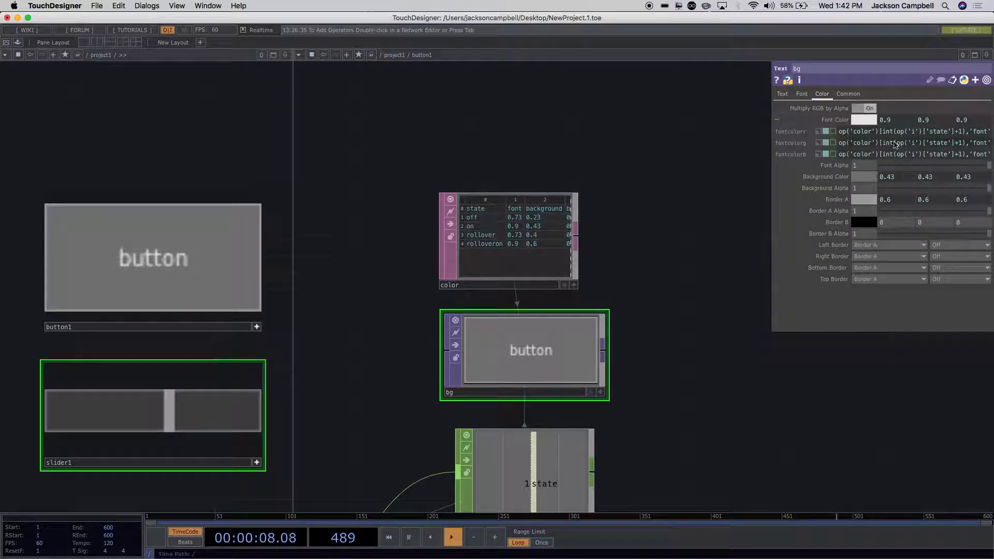
Compare bg's font color expressions with the color table and the i operator's state expression
scroll(917, 132, up, 3)
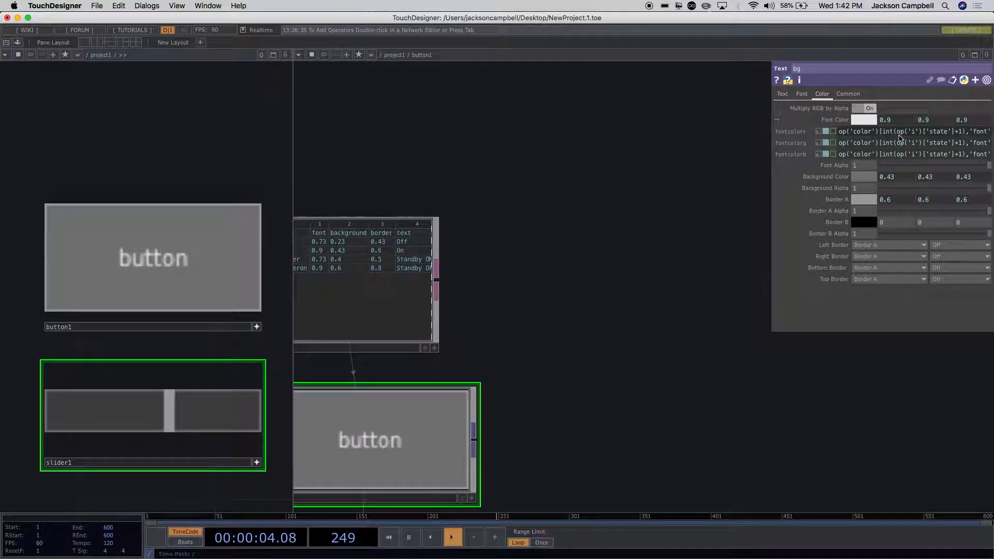
scroll(901, 132, down, 2)
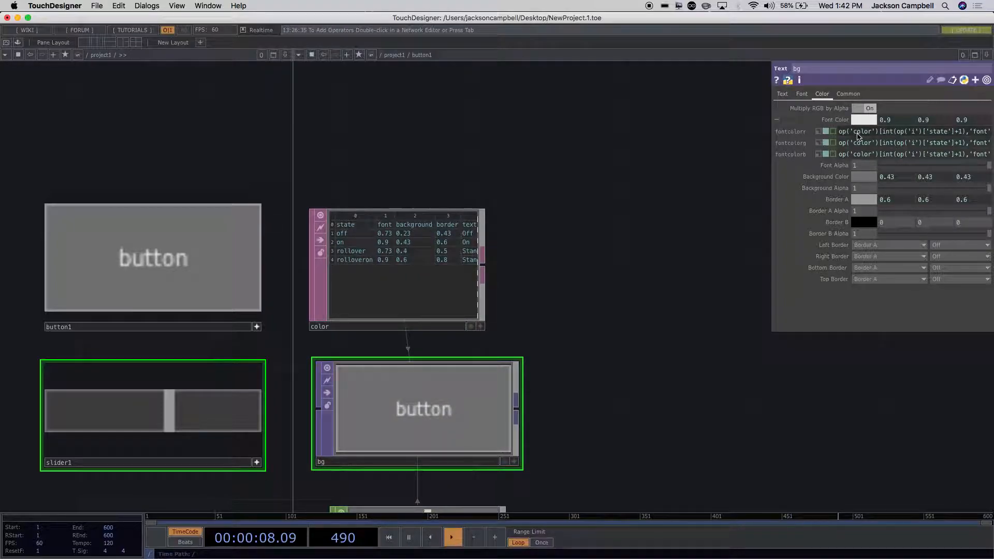
click(400, 267)
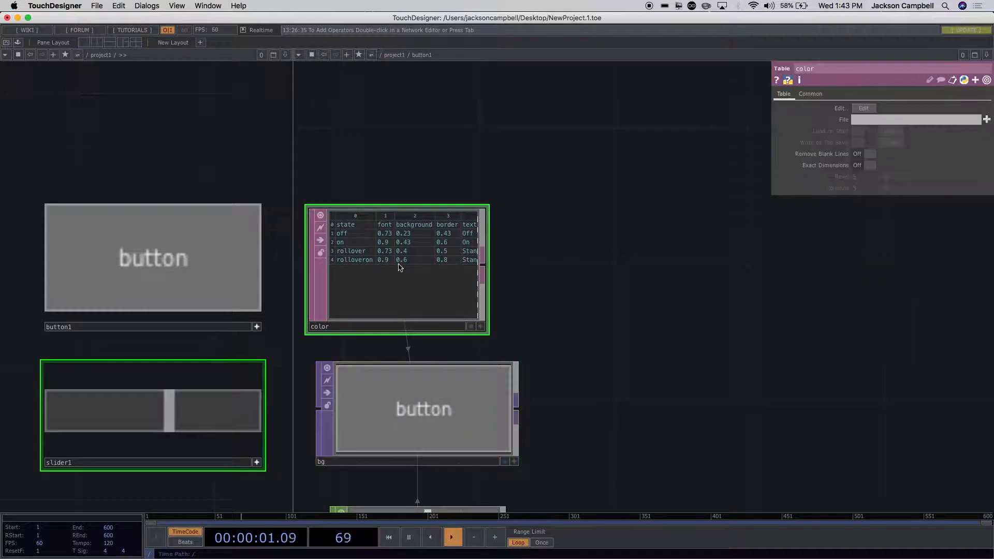
click(429, 427)
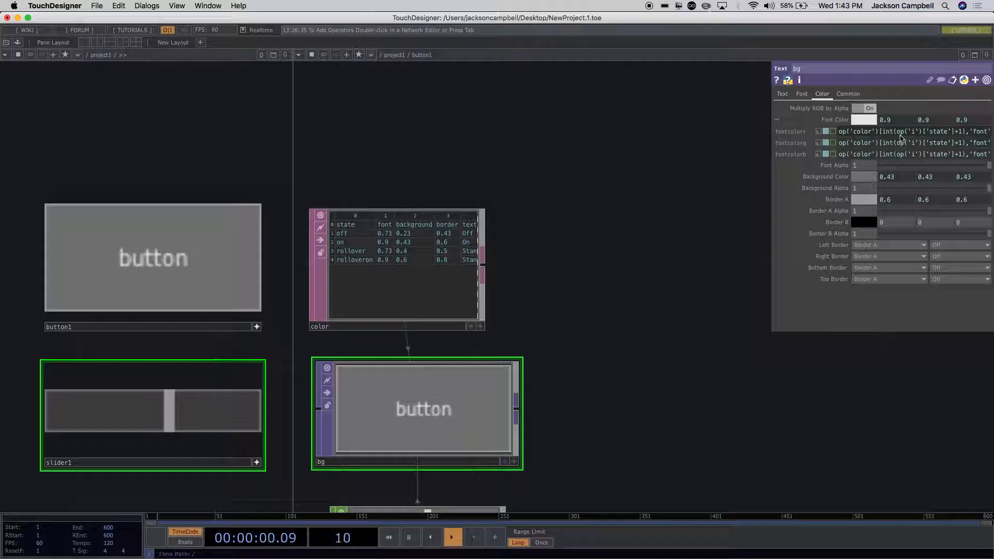
scroll(604, 228, down, 5)
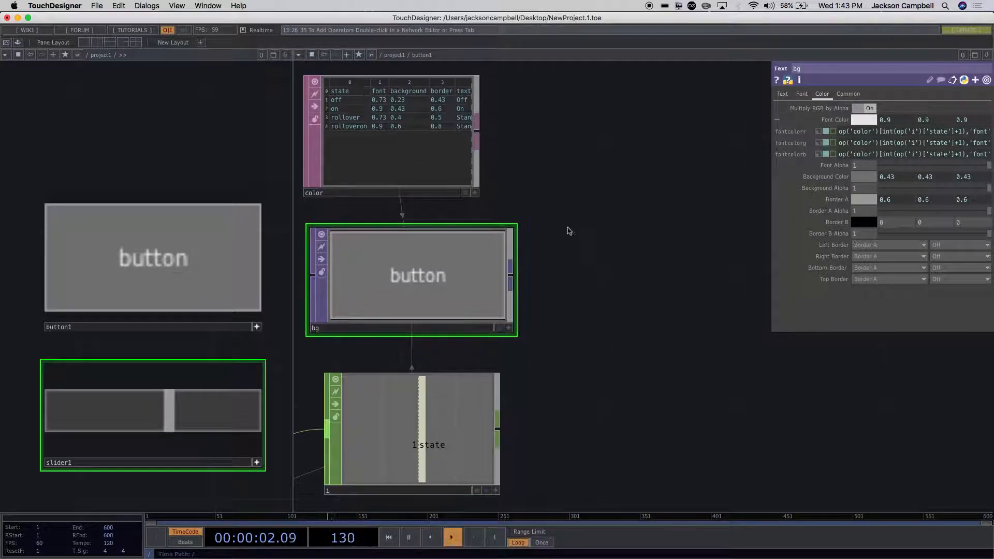
click(448, 419)
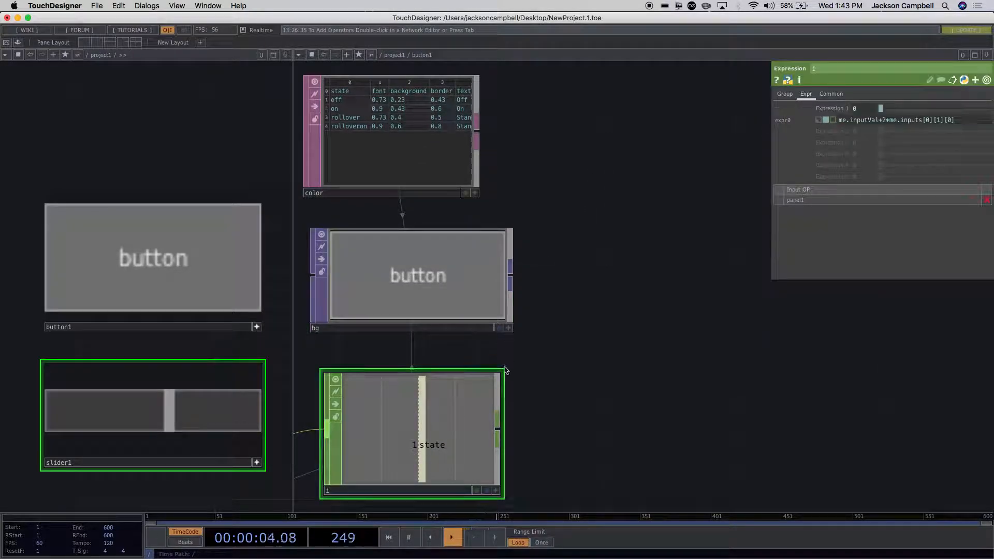
click(420, 118)
click(423, 228)
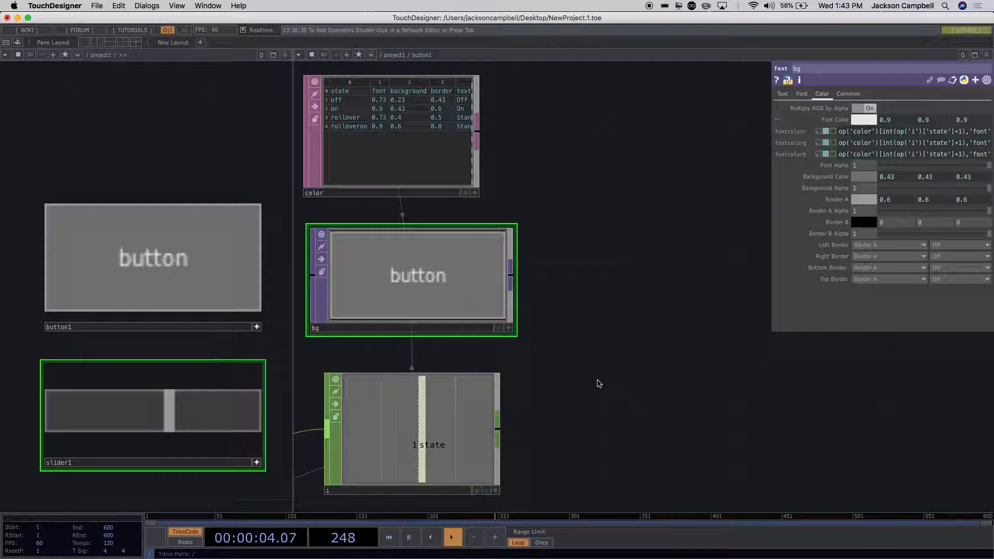
Examine how the color table, bg and the i operator's state channel are linked inside button1
scroll(448, 418, up, 2)
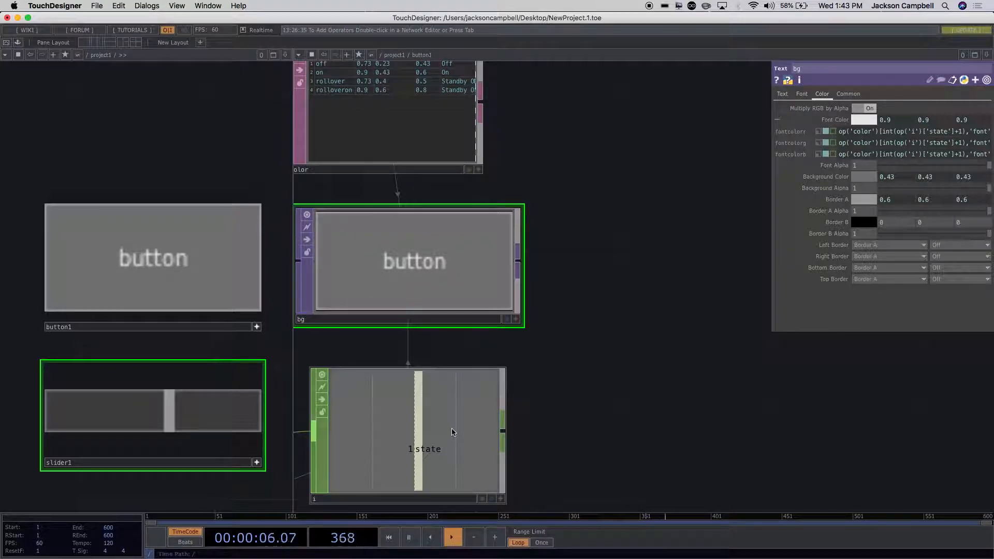
drag(521, 449, 517, 363)
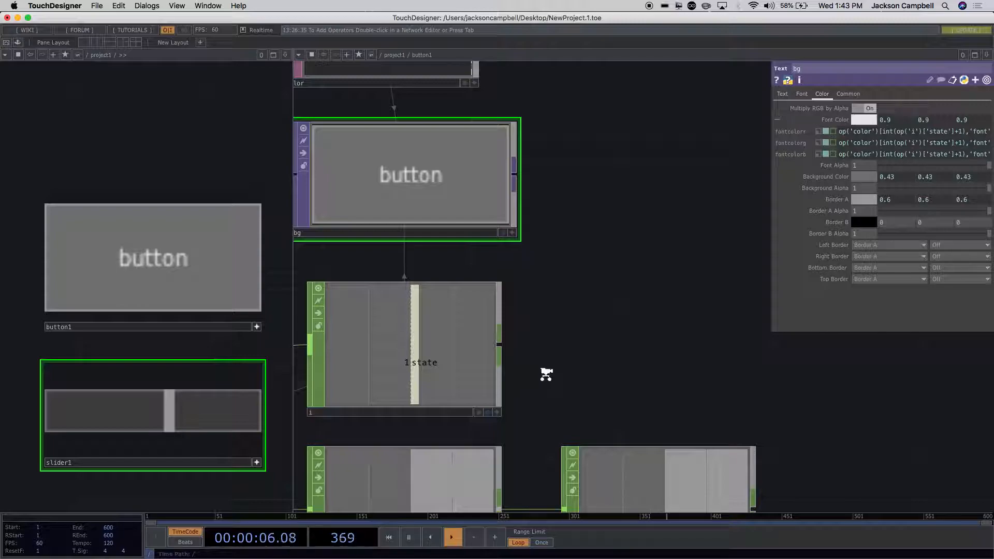
scroll(545, 373, down, 2)
scroll(546, 374, down, 2)
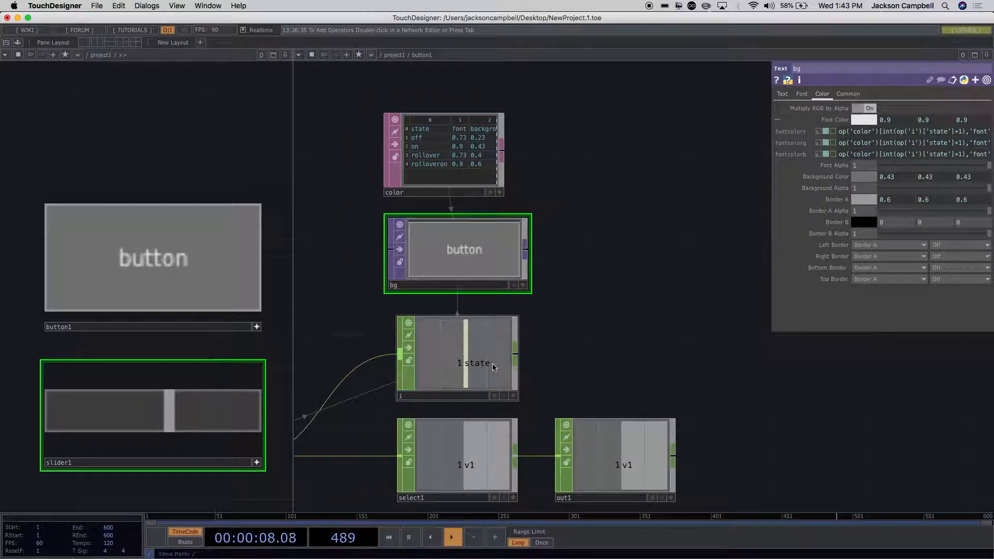
drag(594, 280, 599, 306)
scroll(601, 307, up, 1)
scroll(601, 307, up, 2)
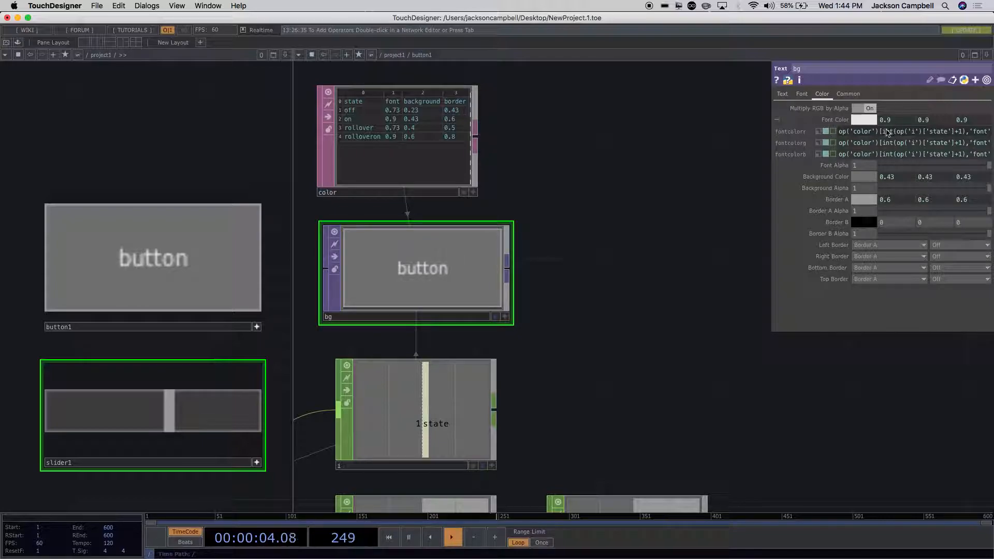
Highlight the row index part int(op('i')['state']+1) in bg's fontcolorr expression to study the table lookup
drag(884, 132, 958, 139)
click(967, 136)
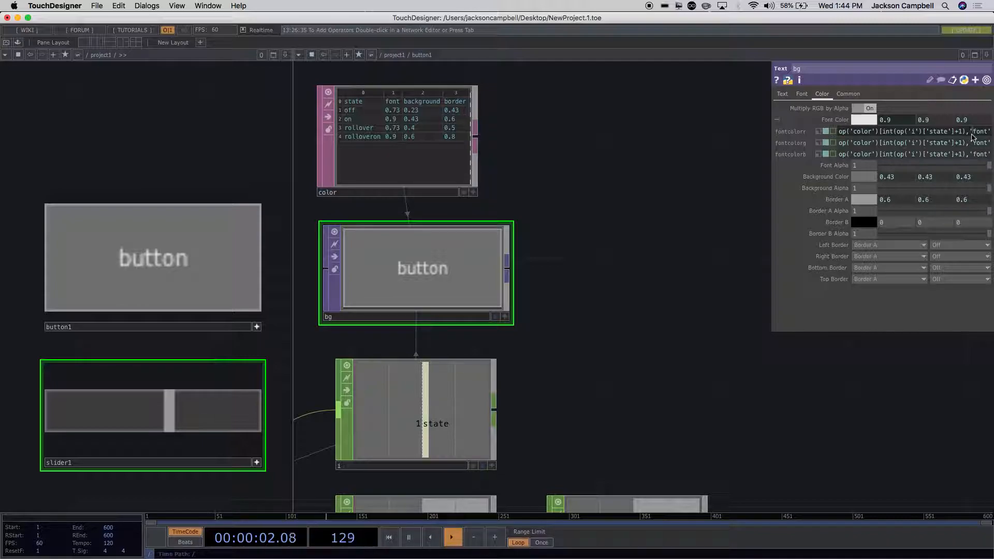
click(881, 133)
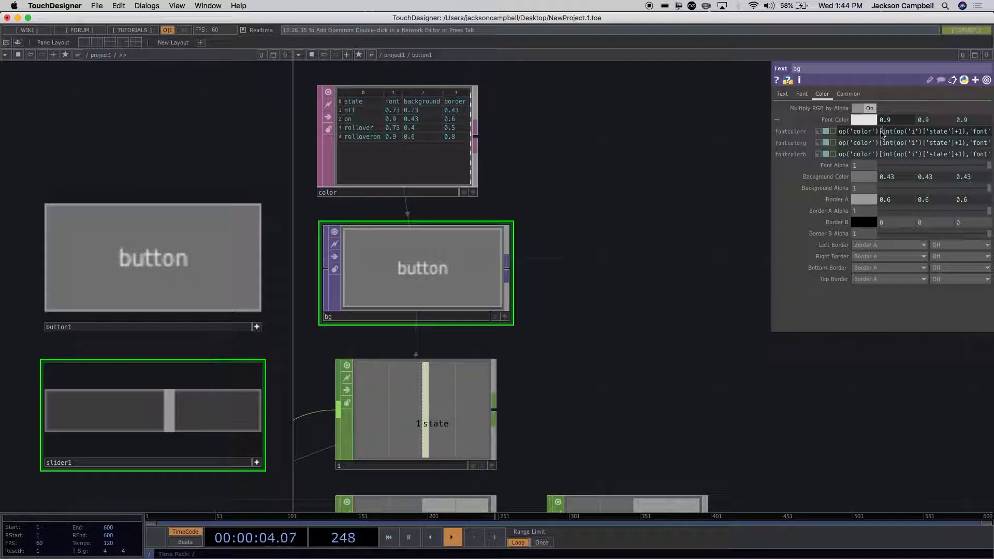
click(880, 133)
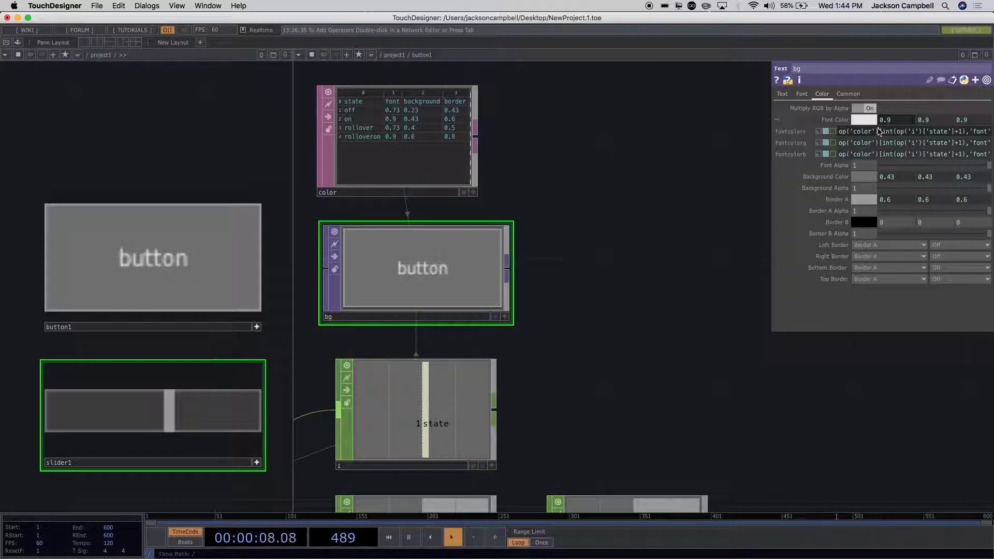
drag(883, 134, 965, 139)
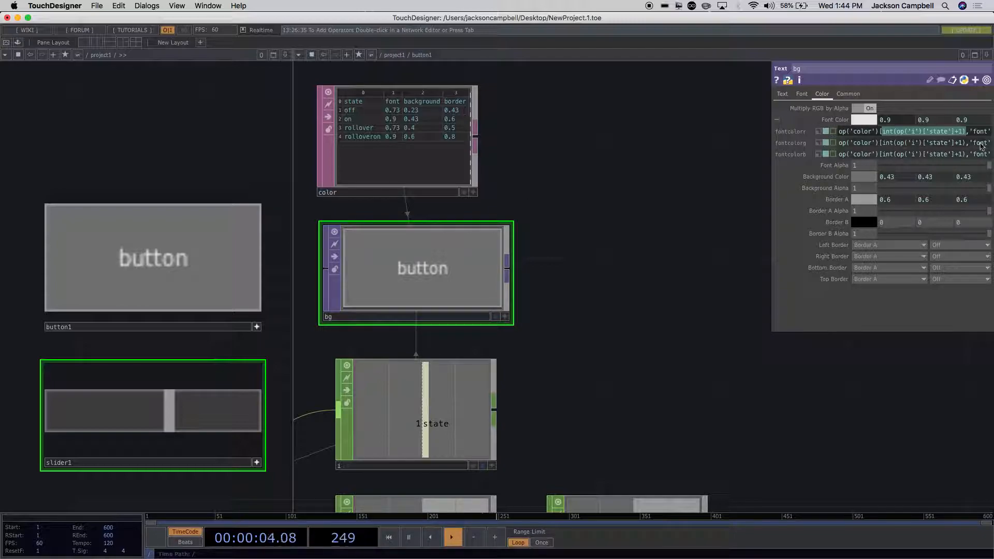
mouse_move(976, 138)
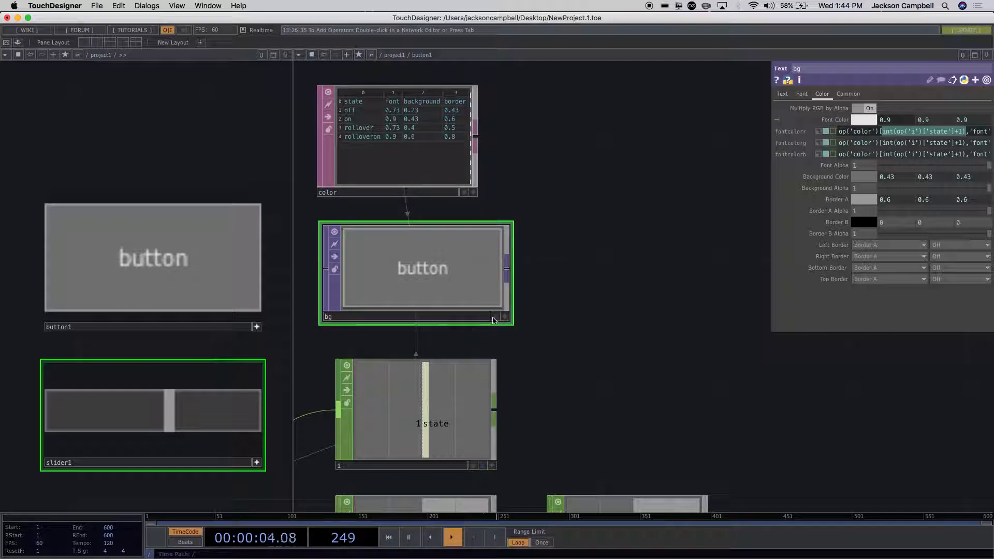
Toggle button1 and check how the i operator's state channel and bg's colors respond against the color table
drag(537, 413, 651, 327)
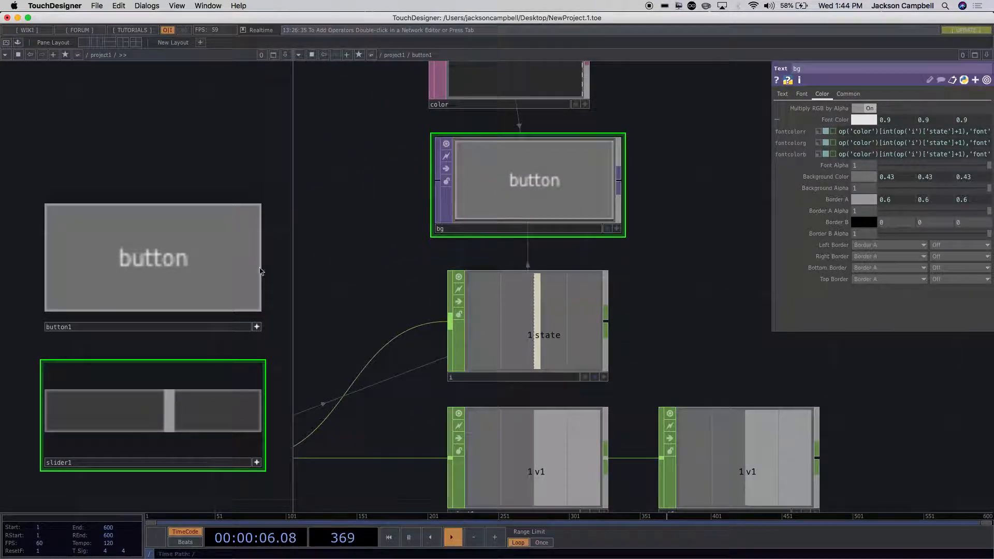
click(226, 263)
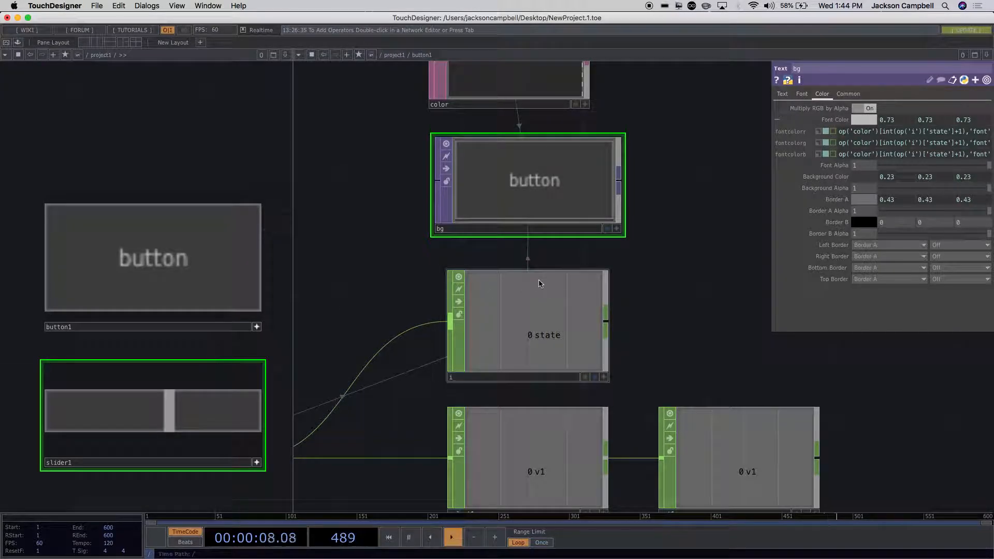
drag(681, 269, 704, 371)
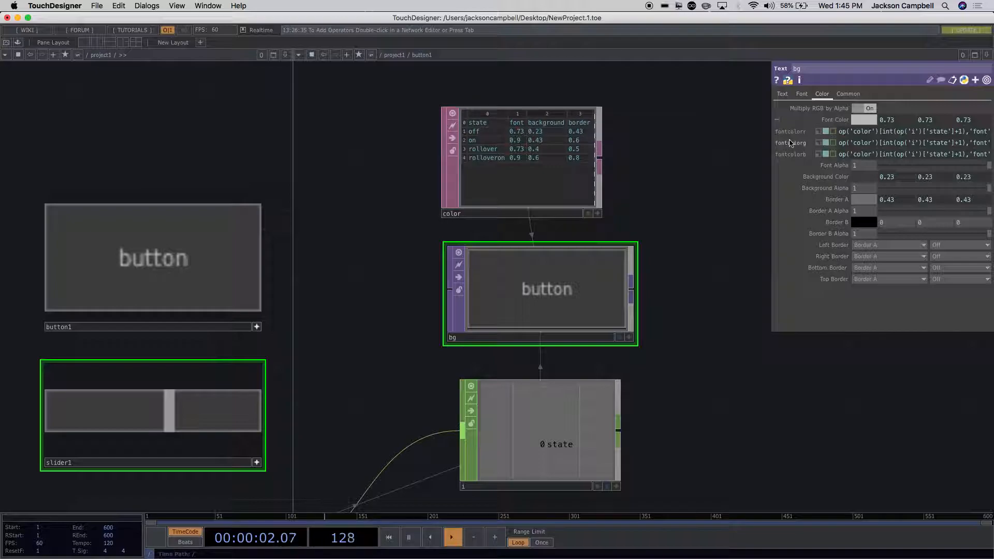
Copy bg's fontcolorr expression and use it as the expression of bg's Text parameter in place of the fixed text
click(857, 132)
drag(992, 157, 992, 155)
key(super+c)
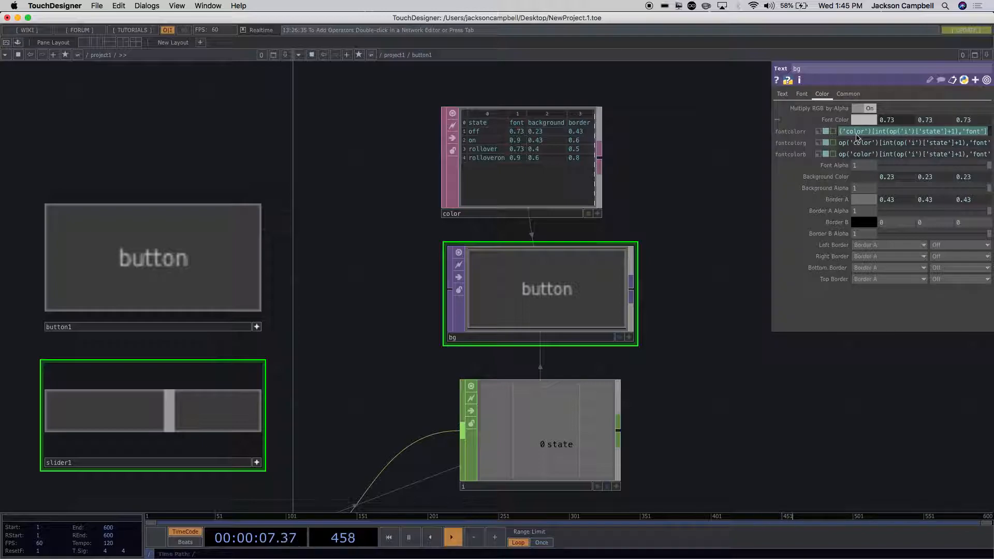
click(782, 95)
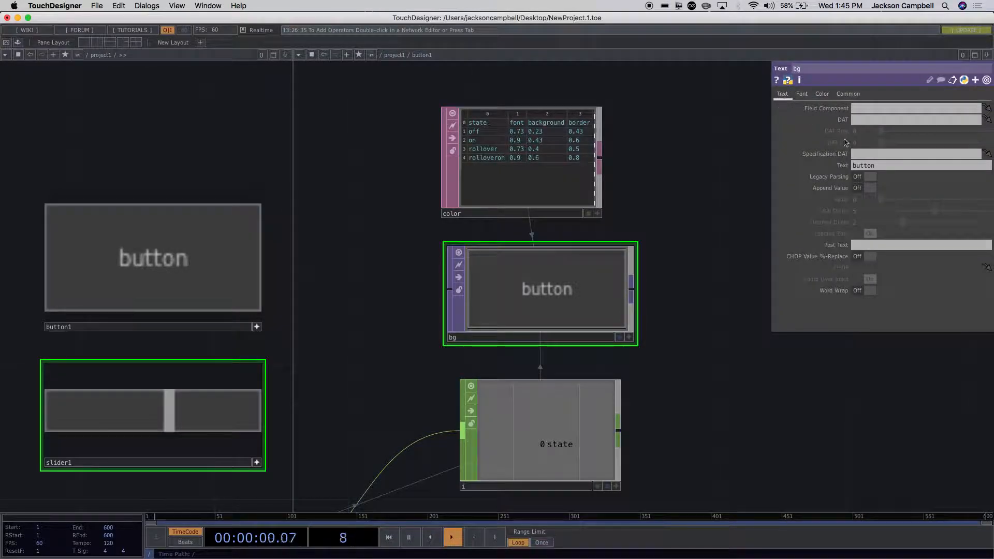
click(877, 168)
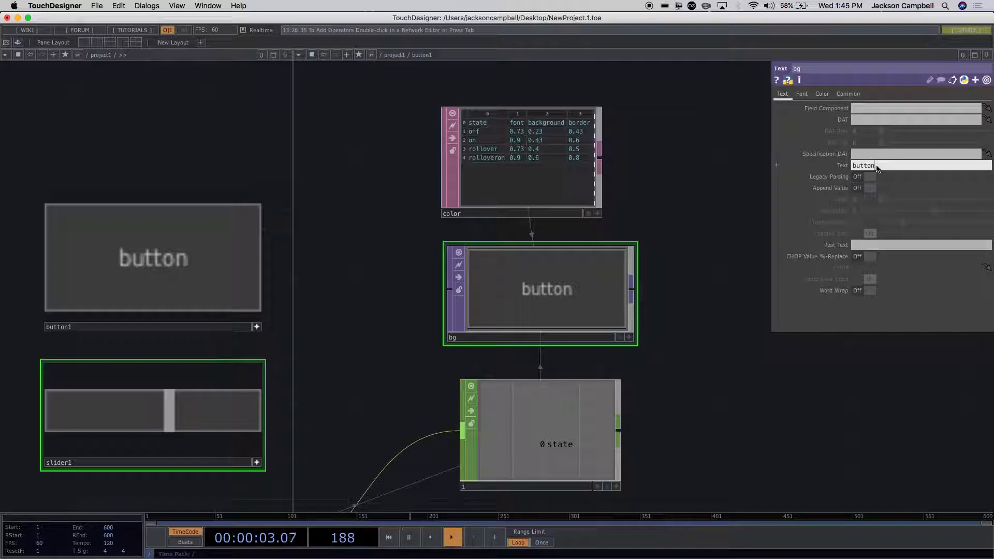
click(776, 165)
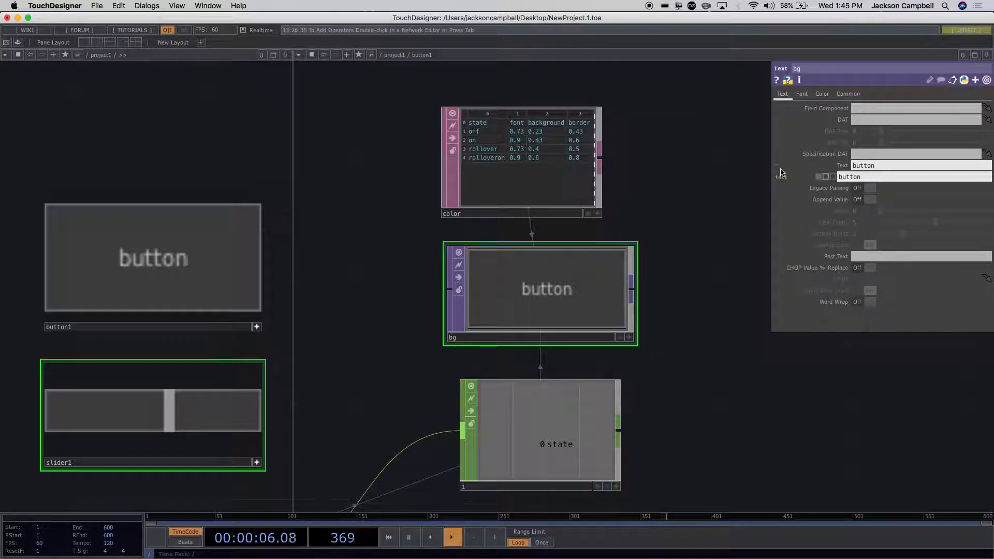
click(826, 177)
click(851, 177)
key(BackSpace)
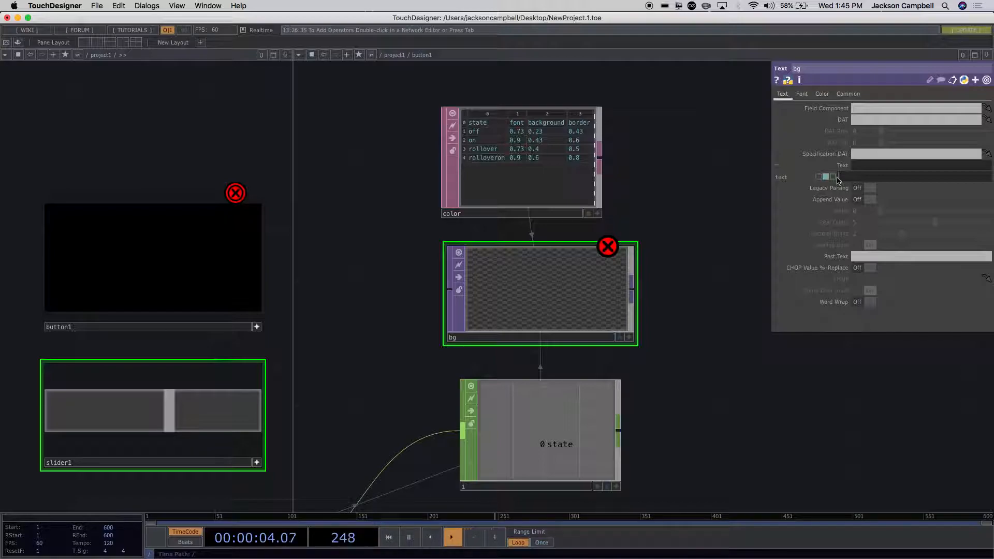
key(super+v)
key(Return)
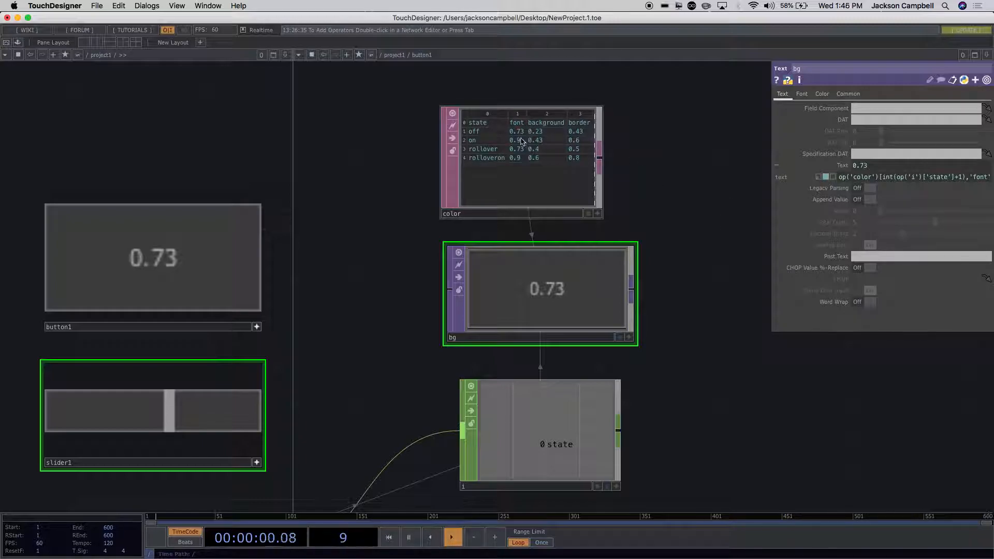
Replace 'font' with 'text' as the column name in bg's Text expression so it looks up the color table's text column
click(952, 177)
click(972, 179)
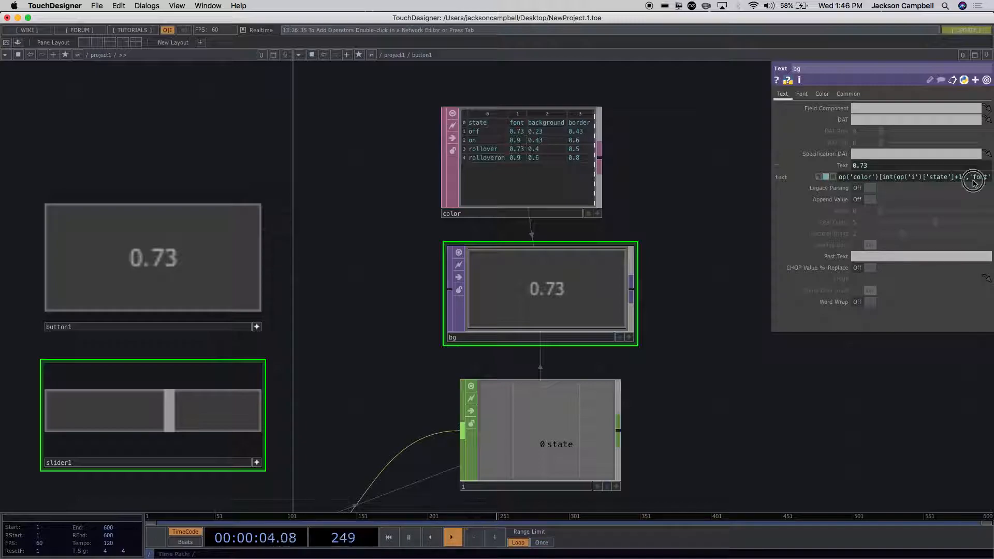
drag(974, 179, 986, 181)
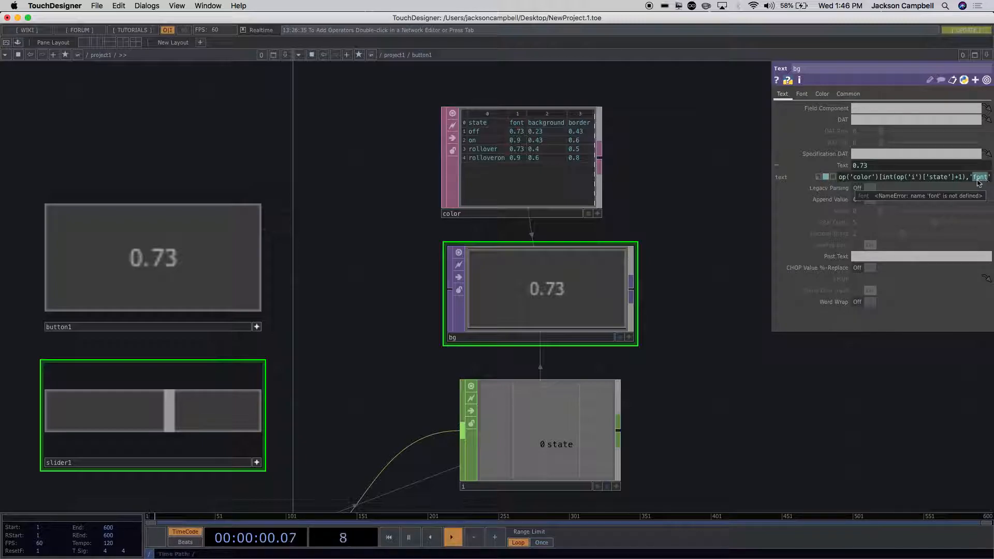
scroll(630, 123, up, 5)
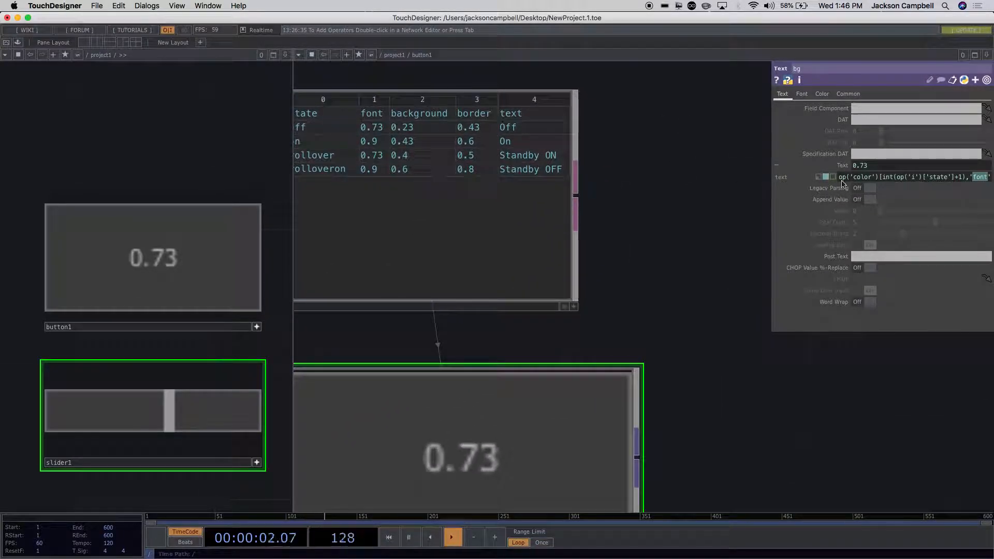
text(tex)
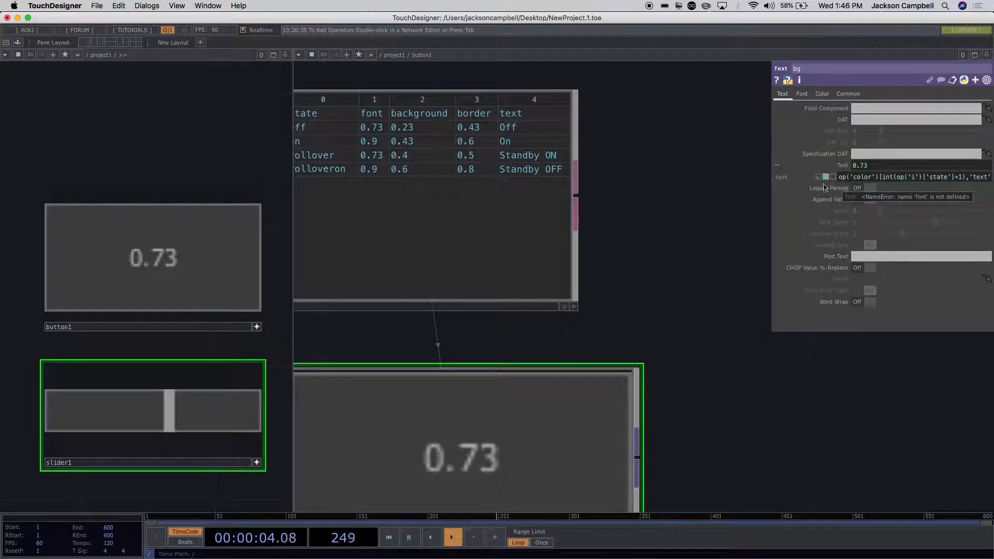
text(t)
scroll(686, 200, down, 3)
scroll(686, 200, down, 1)
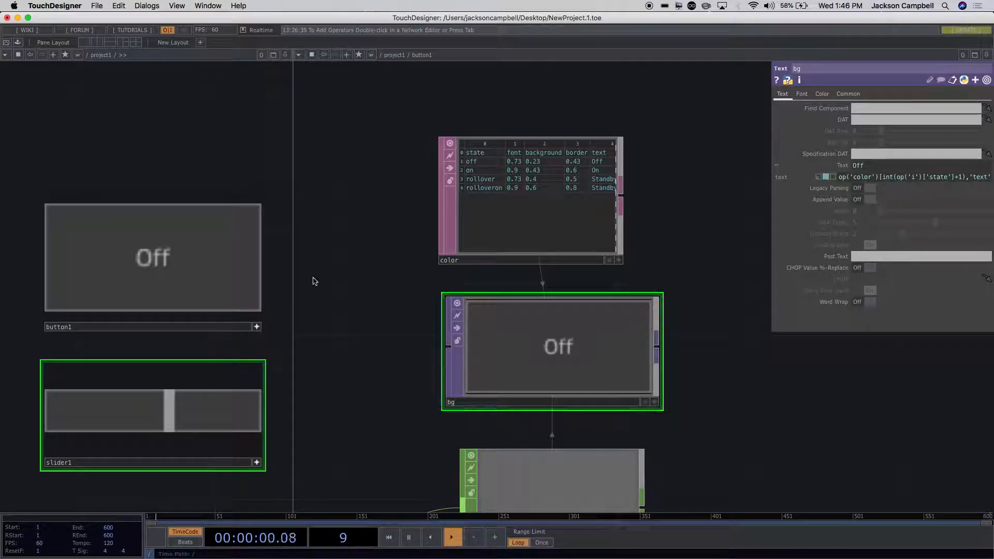
Test button1's label by toggling its state, and compare bg's text with the color table's text column
click(194, 256)
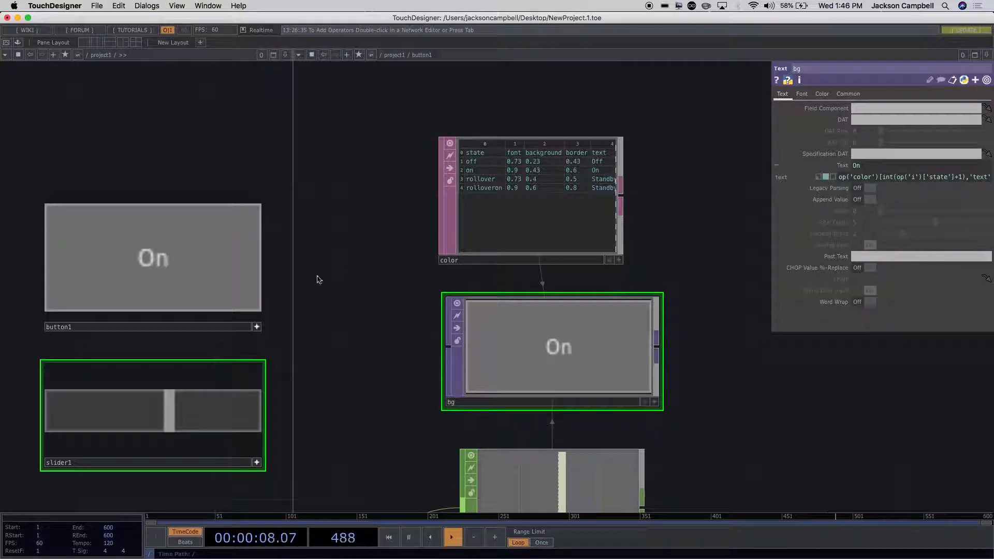
click(190, 260)
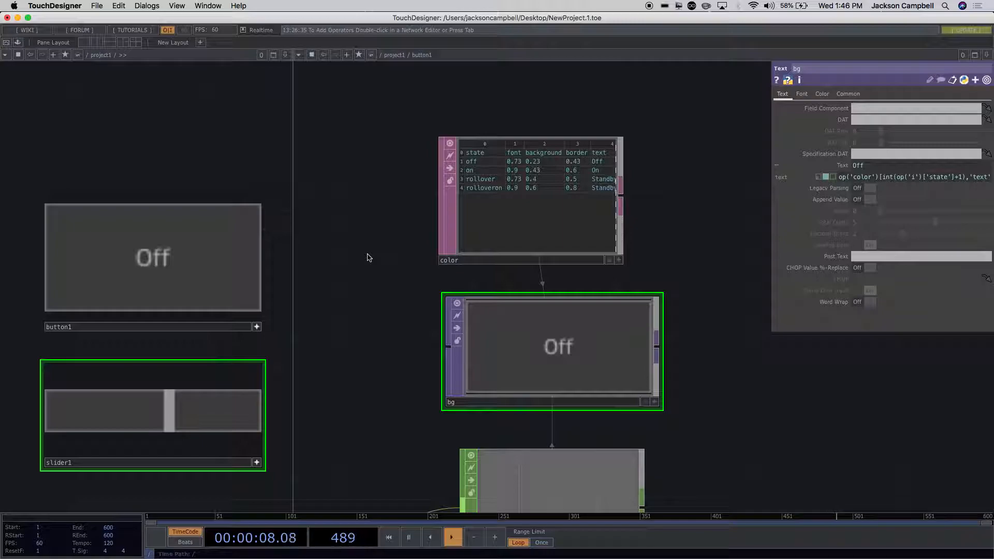
click(202, 220)
scroll(358, 255, up, 1)
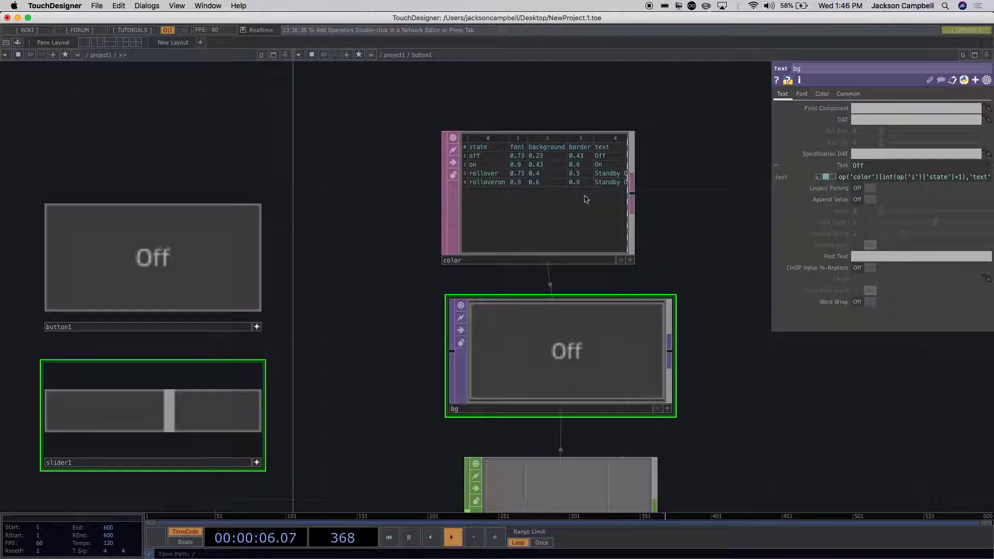
scroll(565, 363, up, 2)
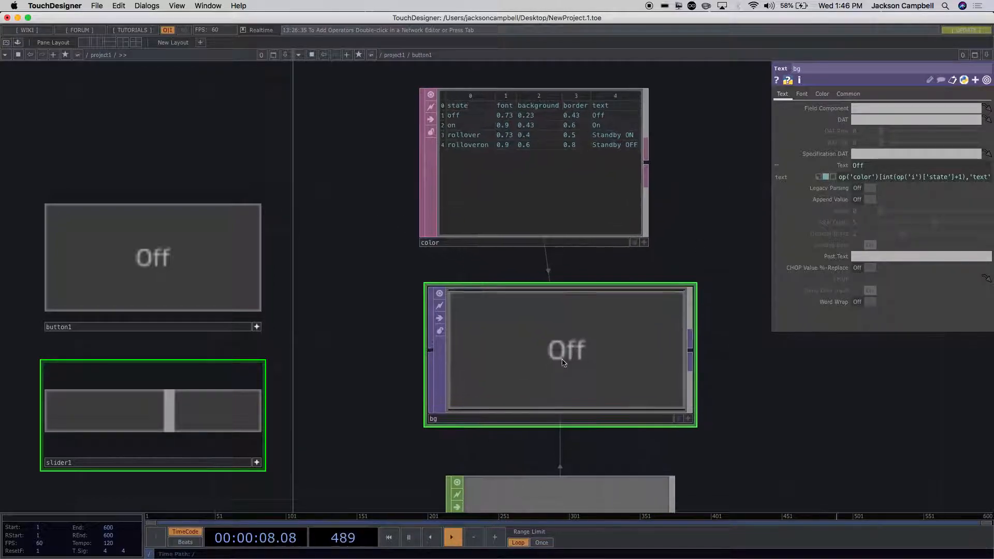
scroll(564, 362, up, 5)
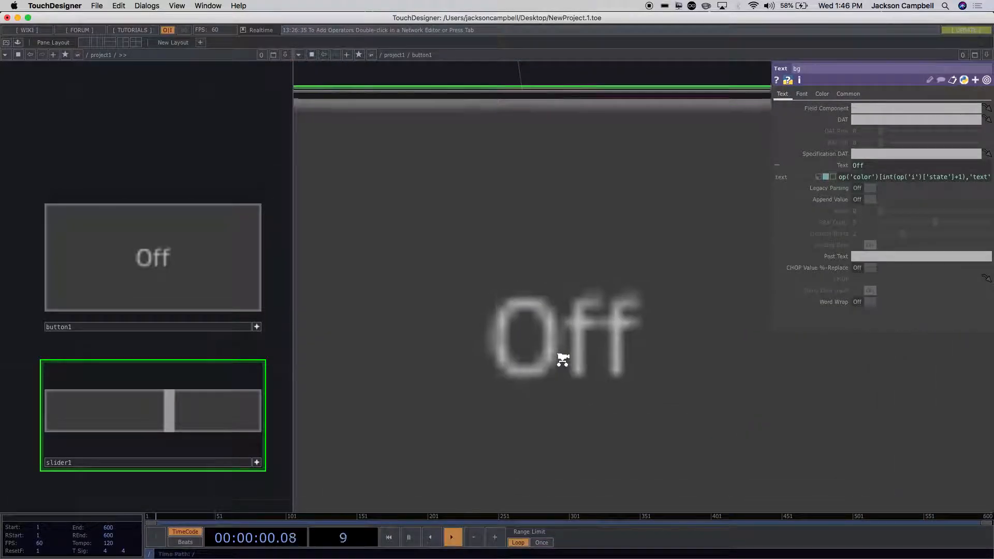
scroll(562, 361, down, 6)
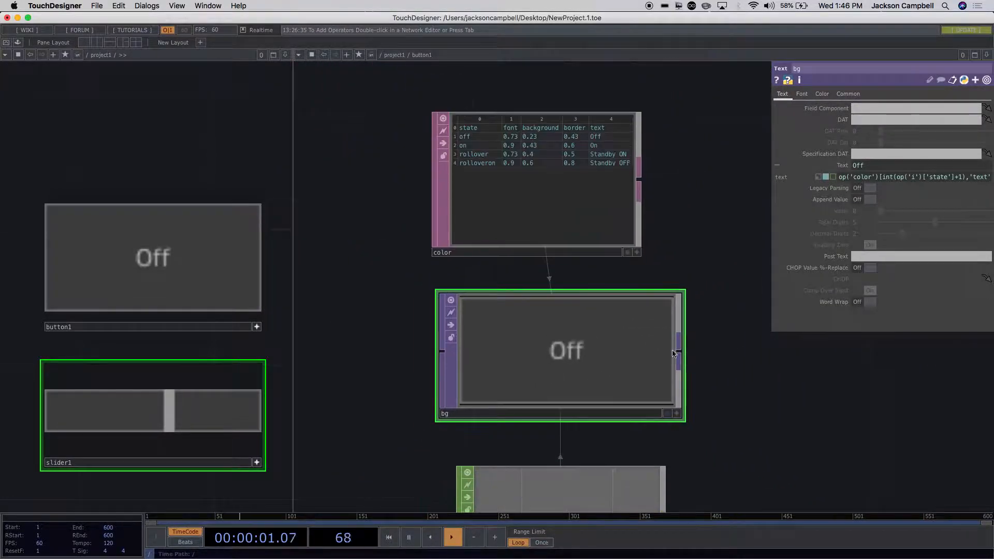
Review bg's Font Color expressions alongside the color table and i operator, and toggle button1 to check the state channel
click(802, 95)
click(822, 94)
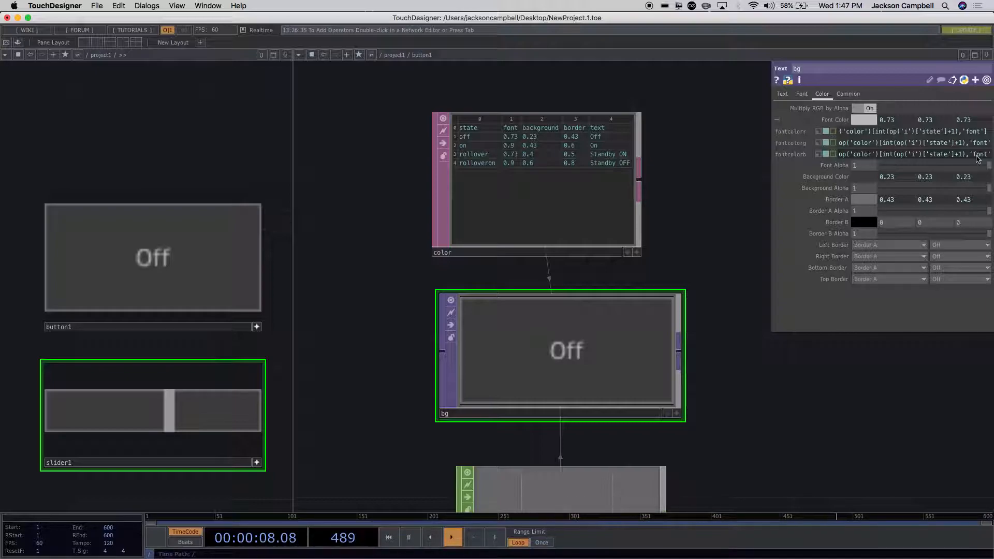
drag(778, 405, 595, 378)
scroll(677, 375, down, 2)
scroll(629, 377, down, 2)
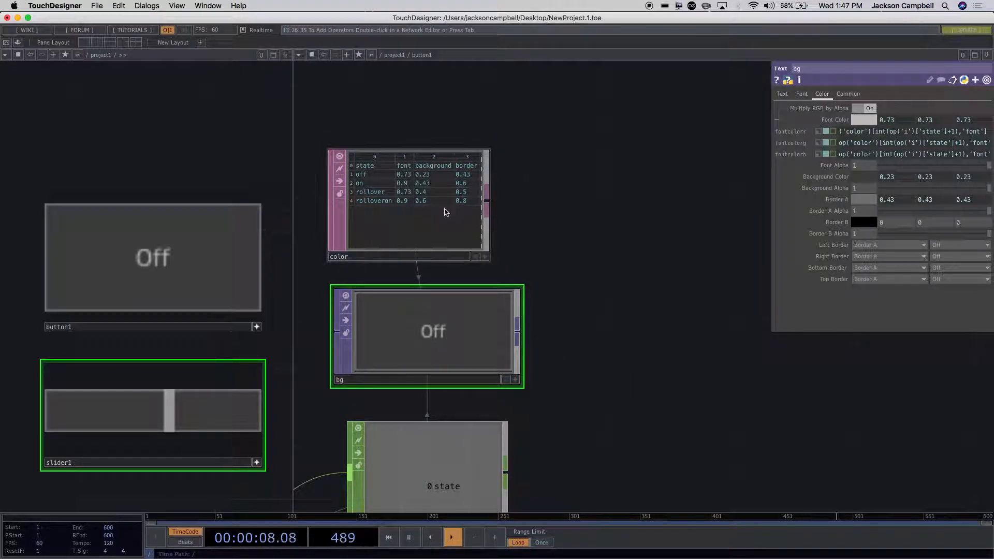
drag(557, 291, 557, 197)
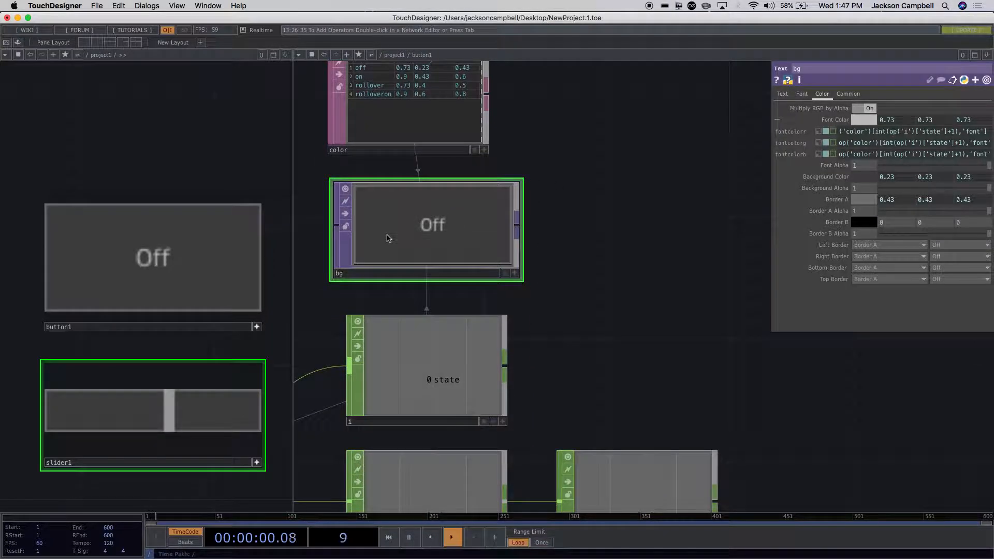
click(171, 236)
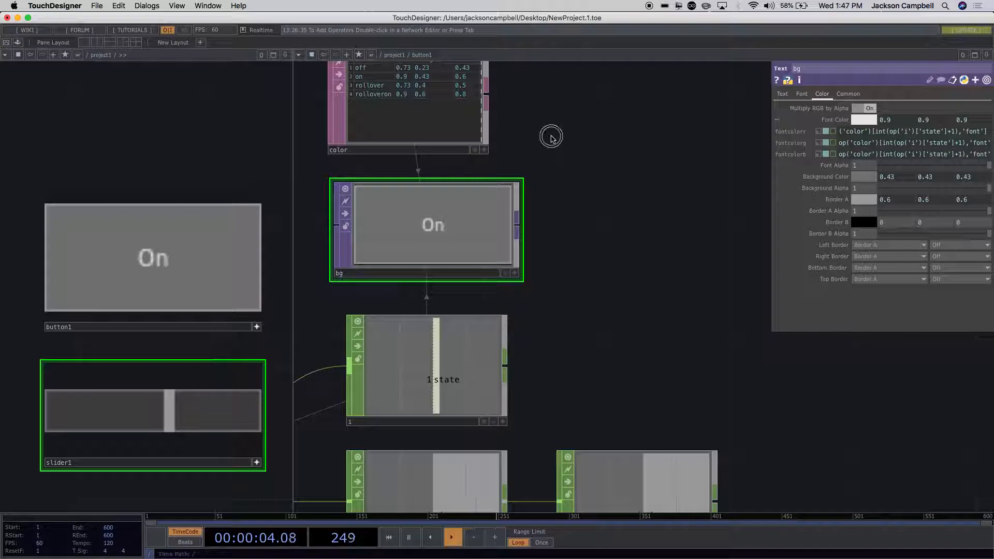
In the color table's text column, set the rollover entry to Off and the rolloveron entry to On
drag(552, 143, 560, 202)
scroll(529, 136, up, 2)
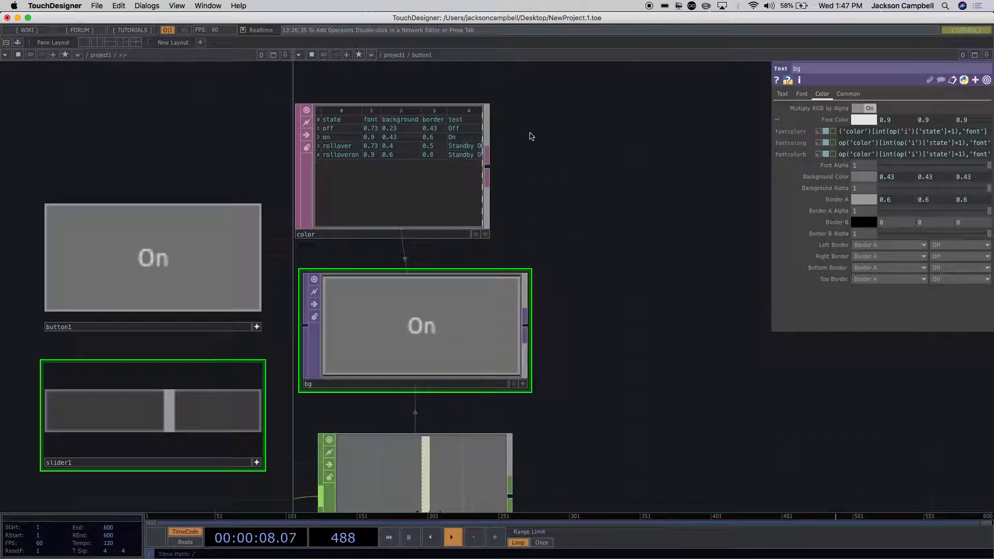
scroll(433, 83, up, 3)
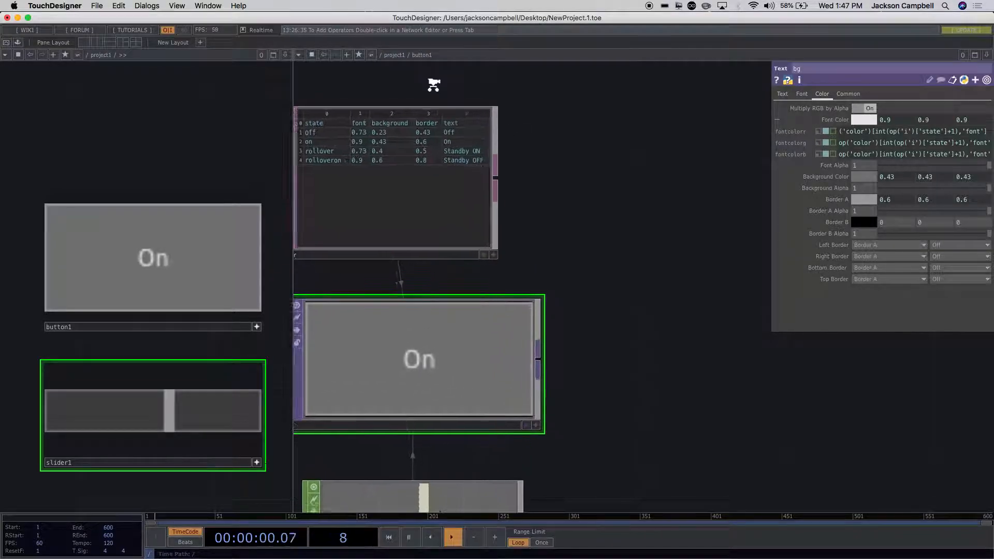
scroll(433, 83, up, 2)
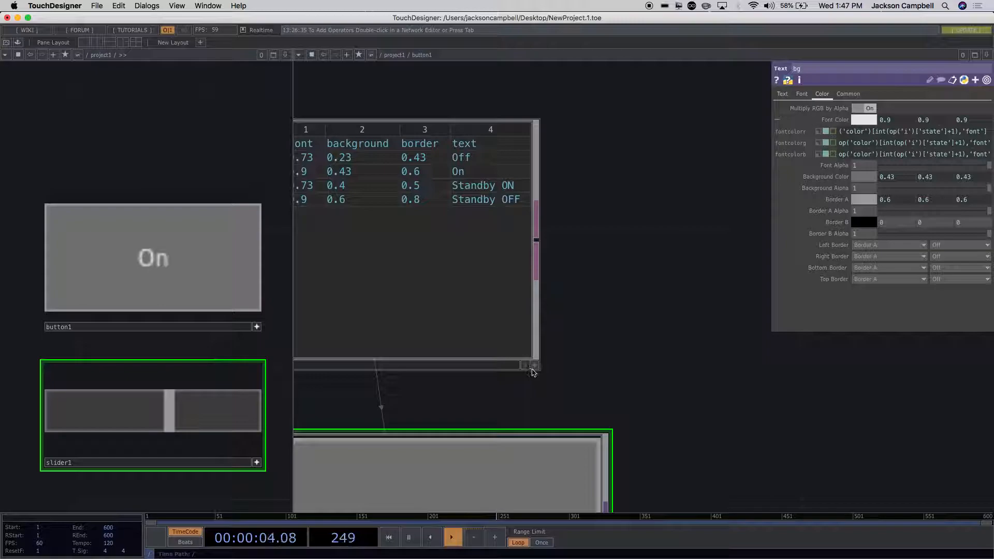
click(456, 182)
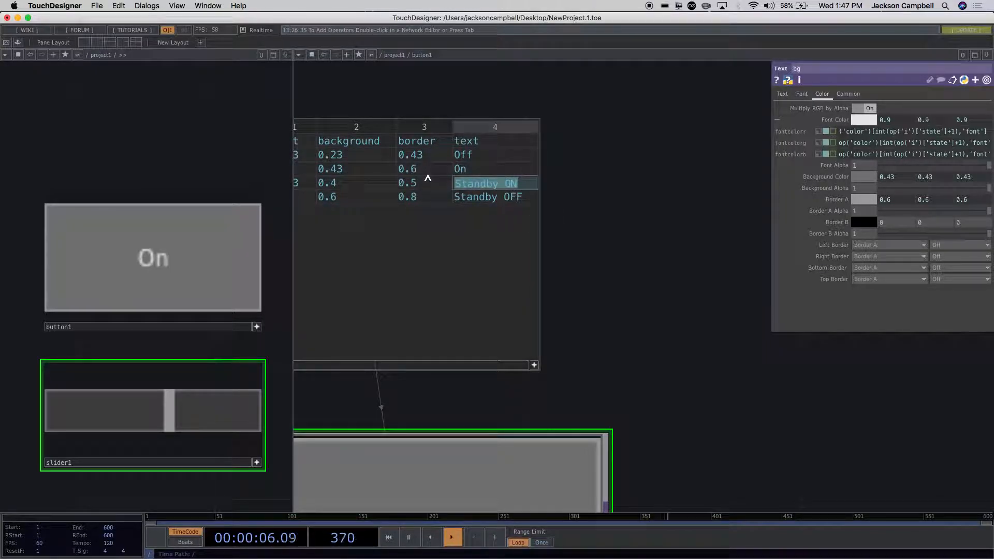
text(OP)
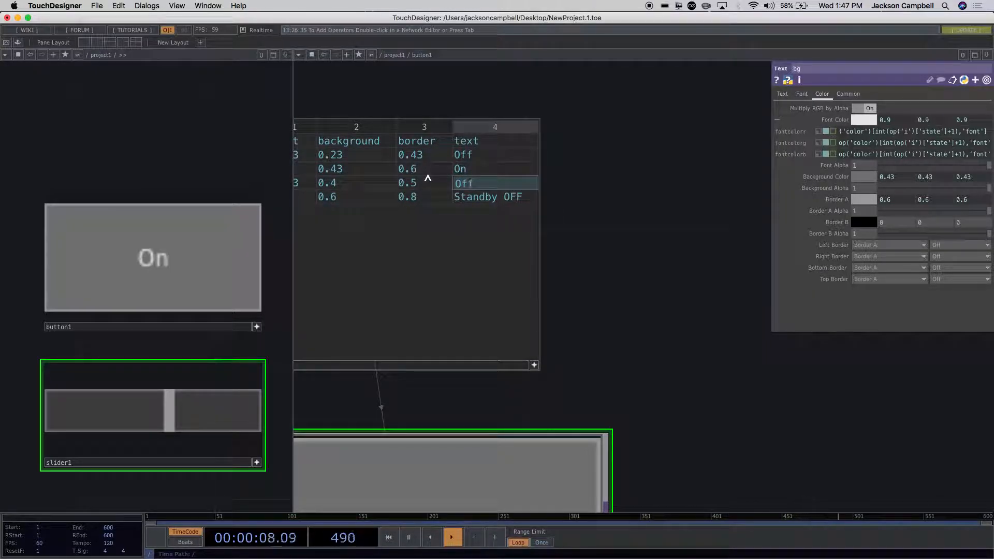
click(492, 196)
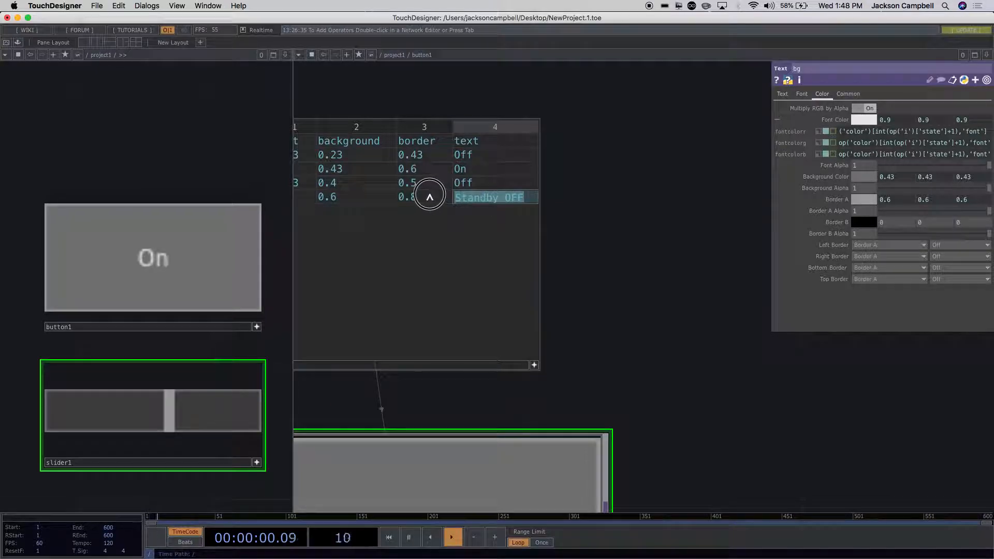
text(On)
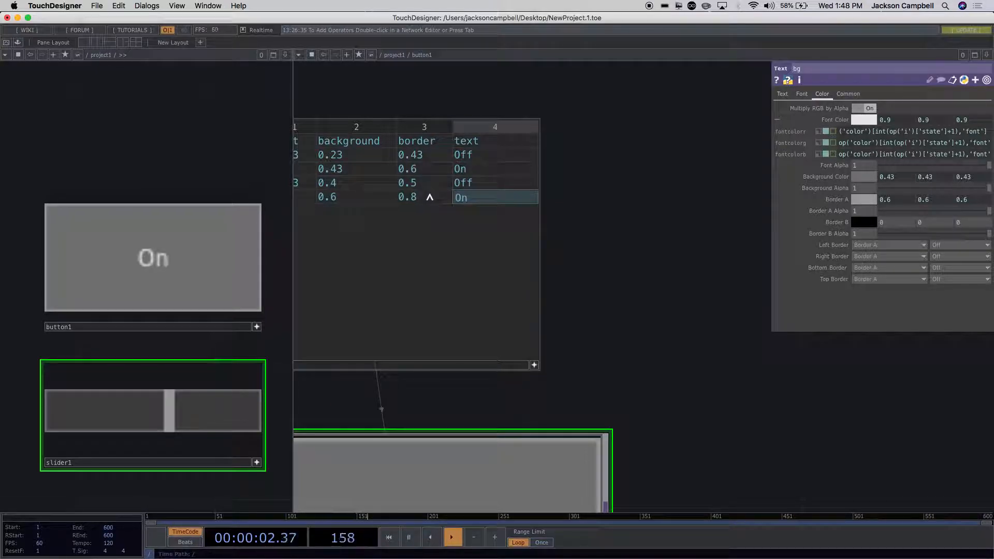
click(604, 239)
scroll(603, 240, down, 3)
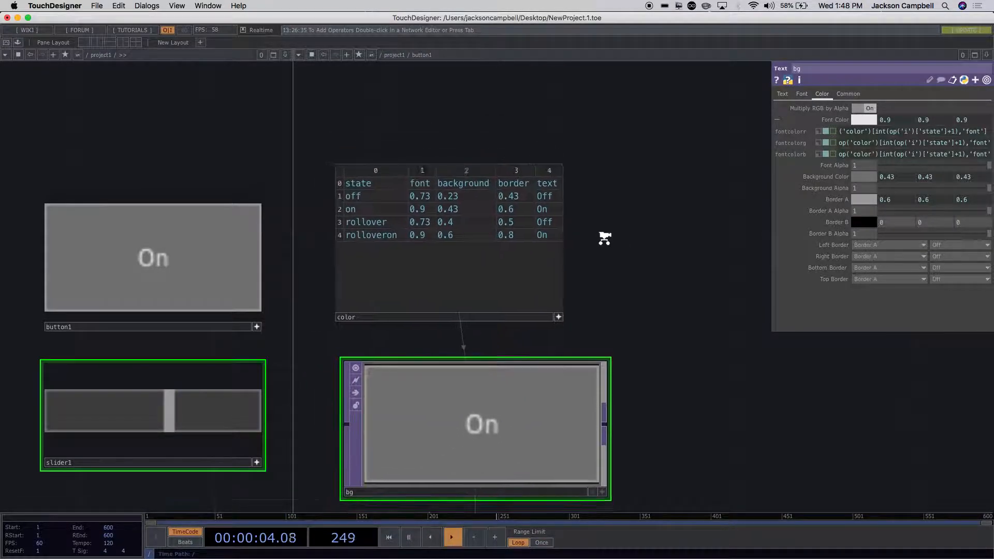
Toggle button1 repeatedly to test the revised rollover labels, and view the whole button1 network
click(223, 290)
click(223, 288)
click(223, 289)
click(223, 288)
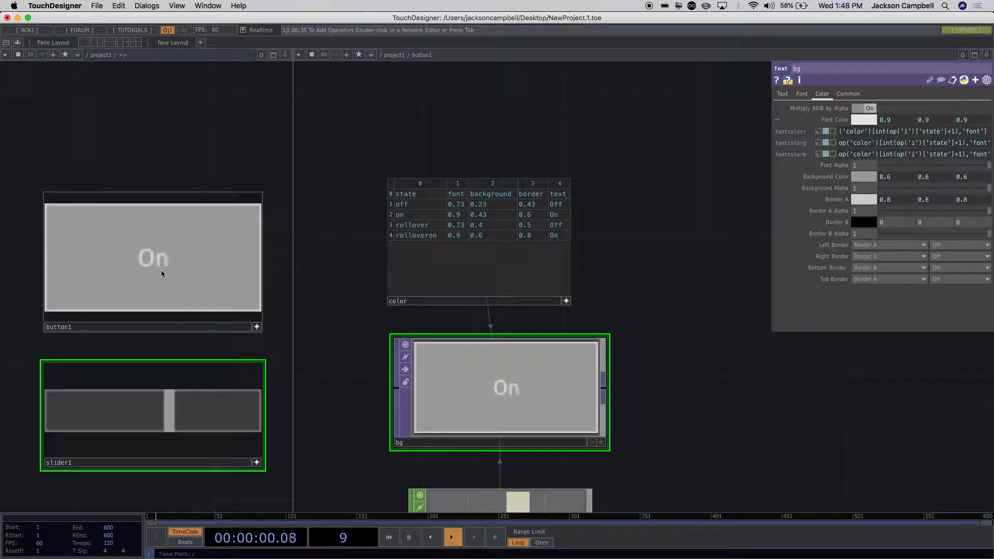
click(184, 269)
click(202, 266)
click(227, 256)
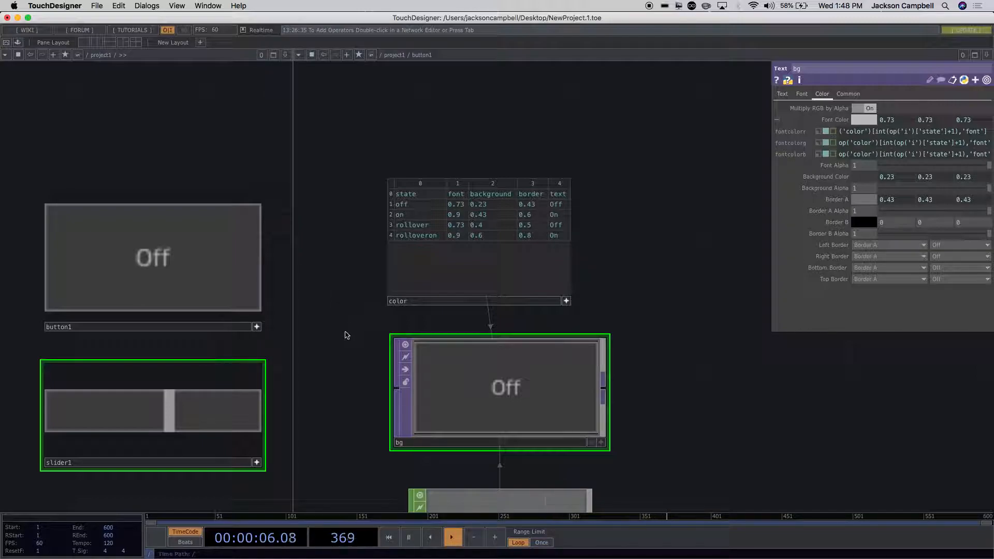
scroll(343, 339, down, 1)
scroll(343, 339, down, 3)
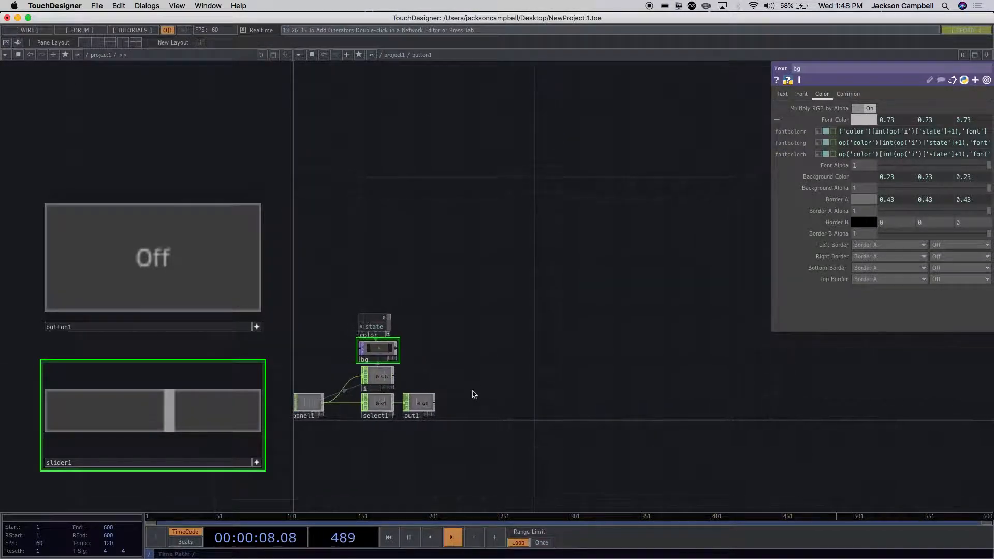
Leave button1's network and bring button1 and slider1 into view in project1
scroll(472, 395, down, 3)
drag(516, 223, 494, 145)
scroll(606, 221, down, 1)
scroll(606, 220, down, 5)
scroll(606, 262, up, 3)
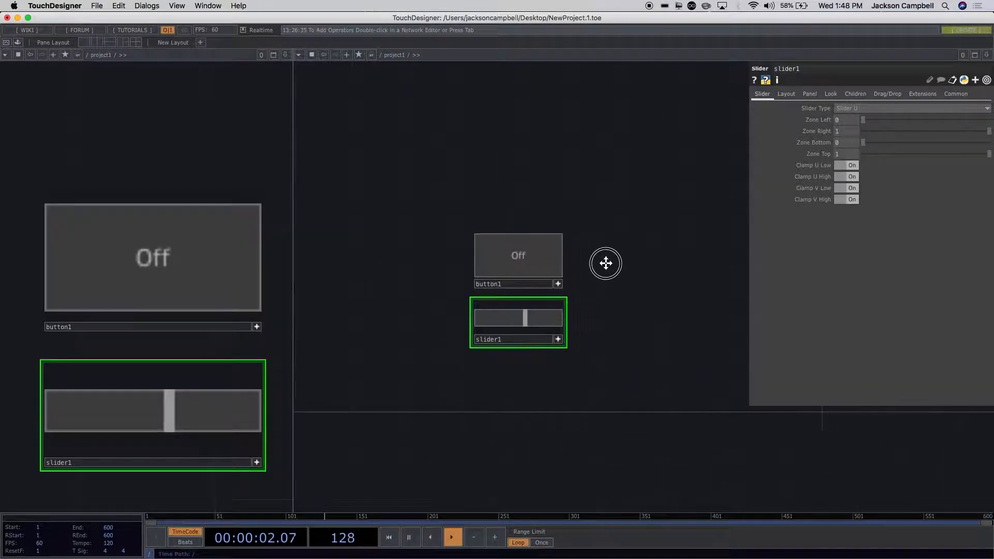
scroll(607, 264, up, 4)
drag(553, 187, 580, 250)
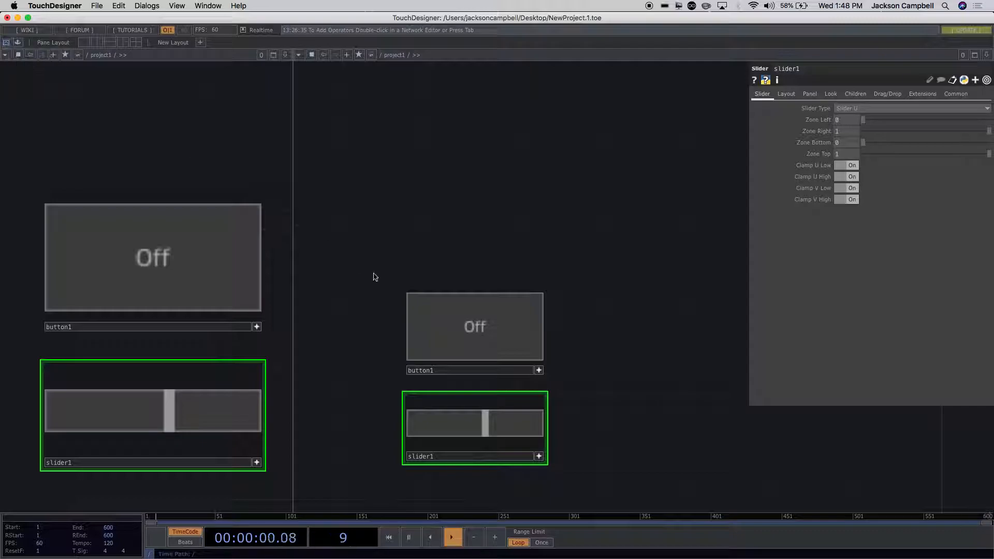
Test button1 in project1, preview both components in the perform window, and return to the network
click(476, 313)
click(482, 306)
click(473, 311)
click(6, 44)
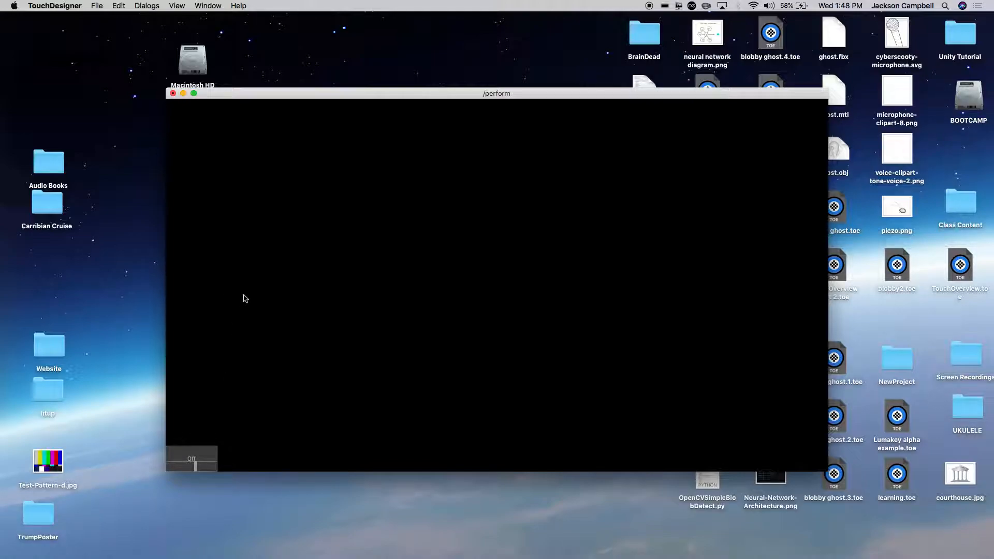
key(Escape)
Delete slider1 from project1
drag(328, 477, 336, 352)
scroll(415, 372, down, 3)
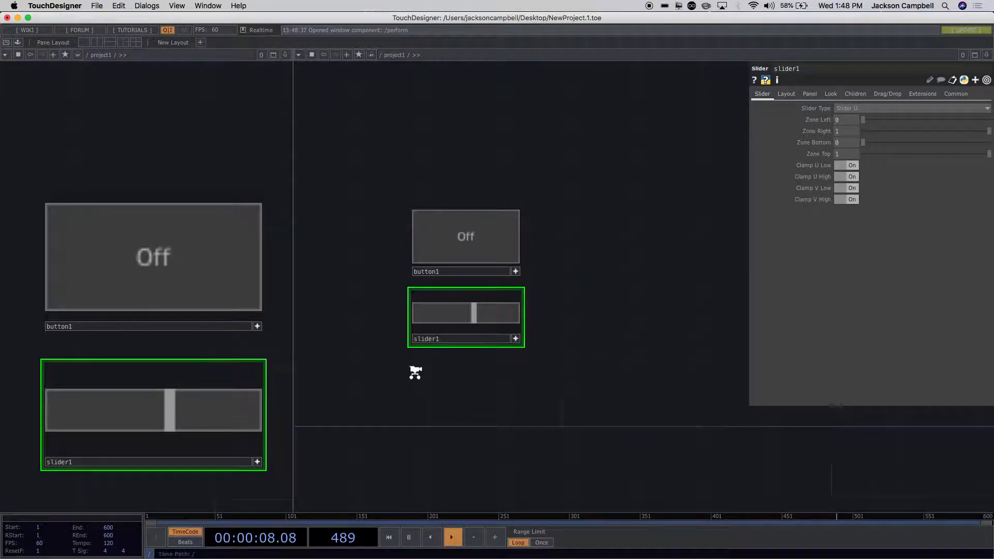
scroll(415, 372, down, 3)
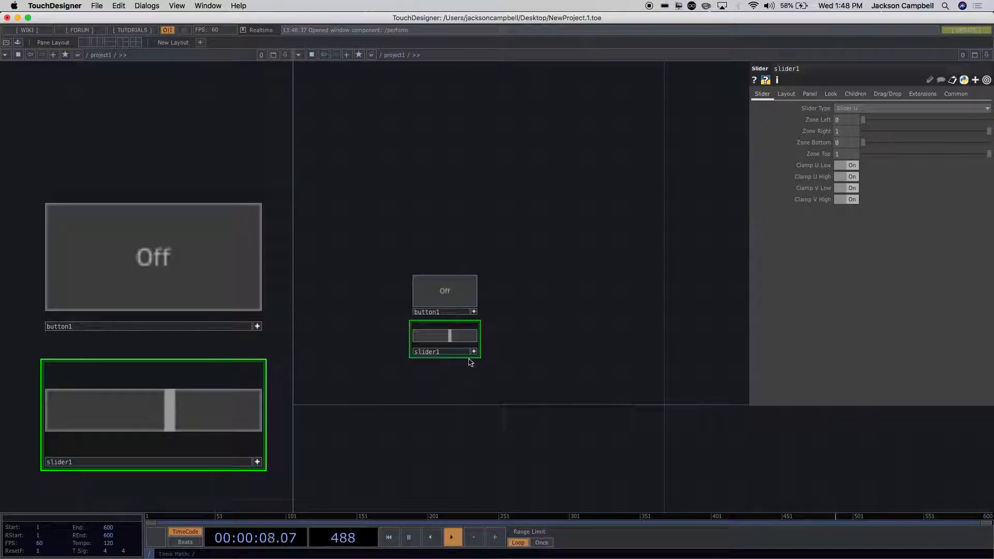
scroll(427, 350, up, 4)
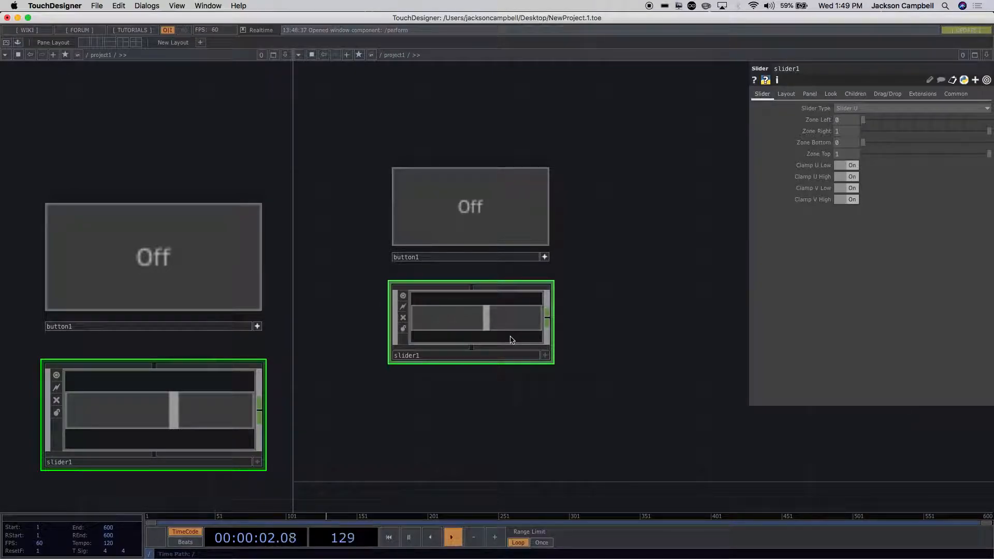
key(Delete)
scroll(510, 340, down, 1)
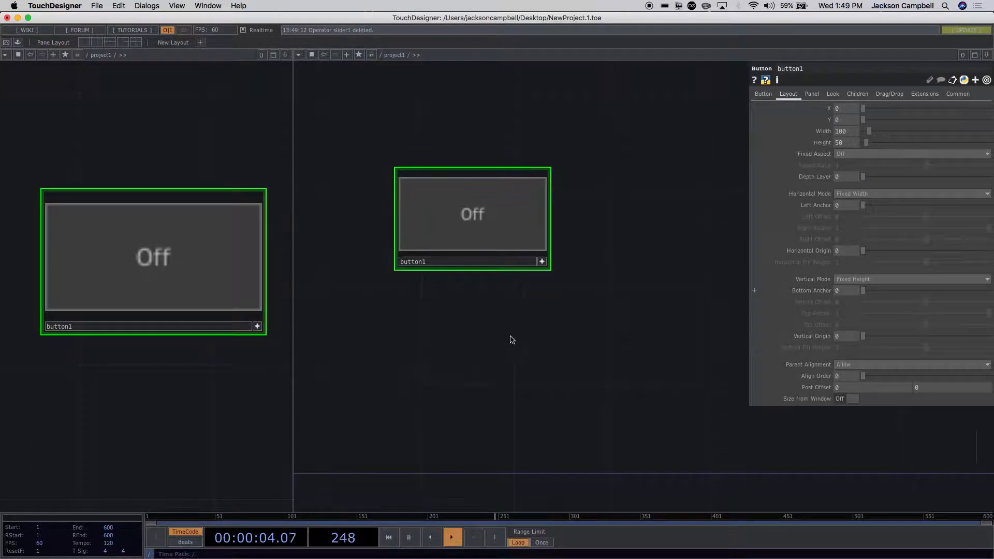
Open the perform window, toggle button1 there to test it, and return to the network
click(6, 43)
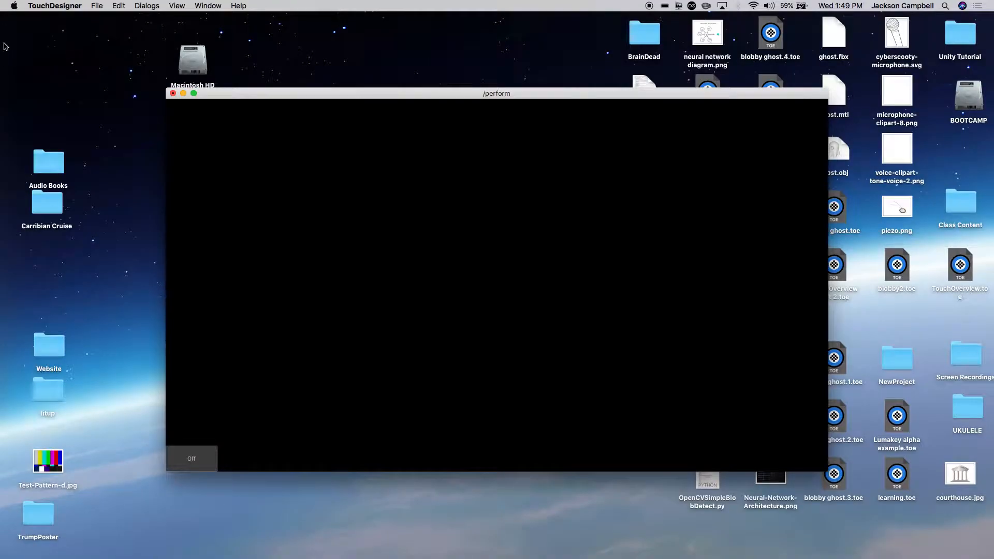
click(197, 460)
click(198, 460)
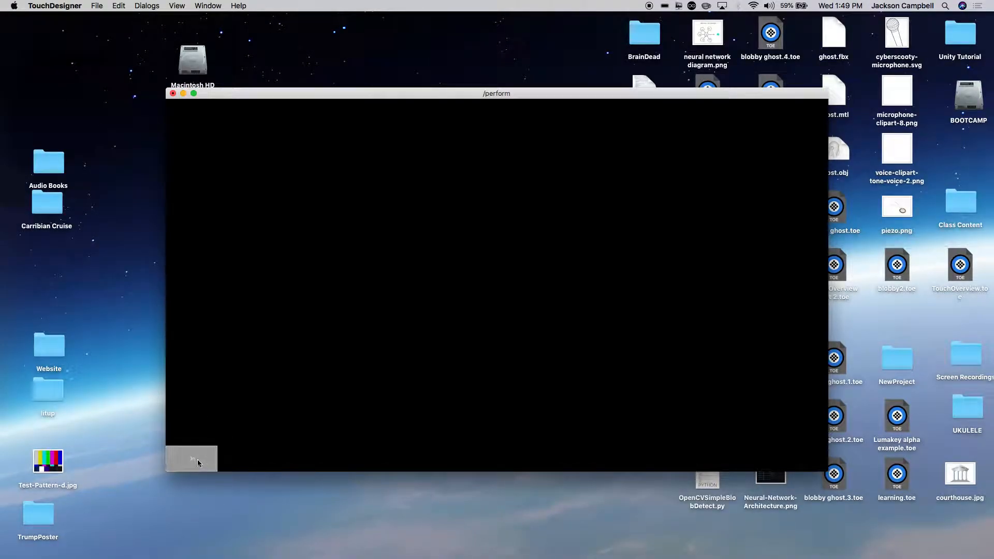
click(197, 460)
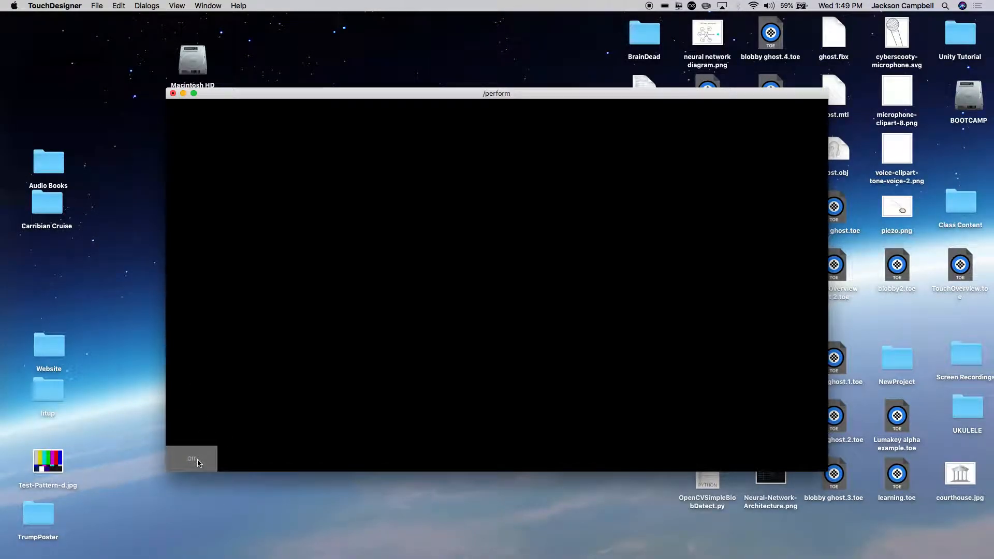
key(Escape)
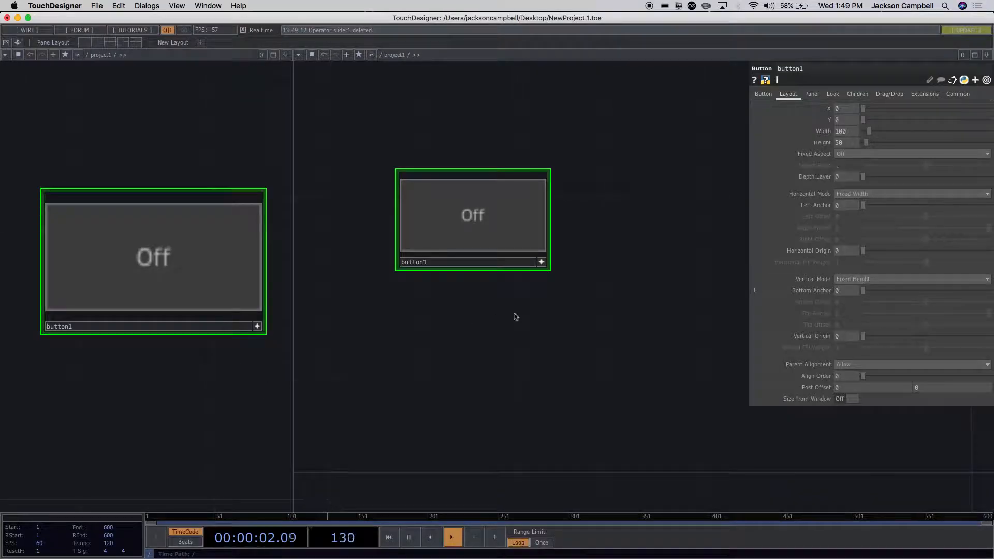
Set button1's layout position to X 221 and Y 434, and check the placement in the perform window
click(447, 237)
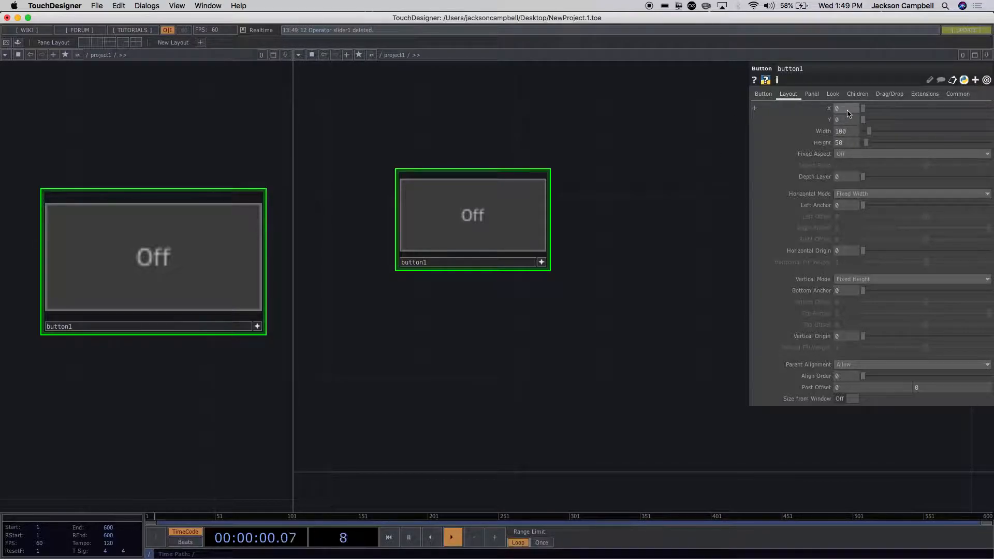
drag(861, 121, 881, 111)
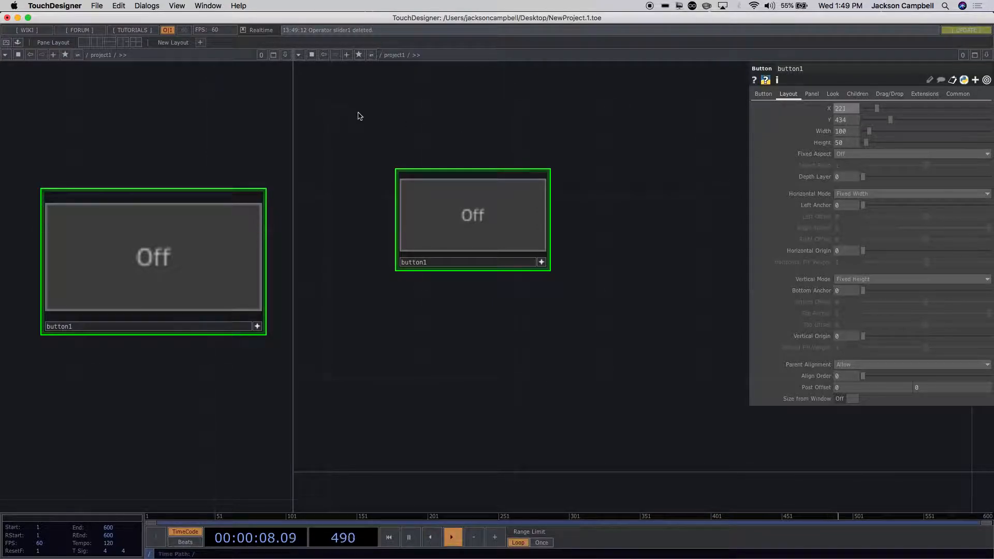
click(6, 43)
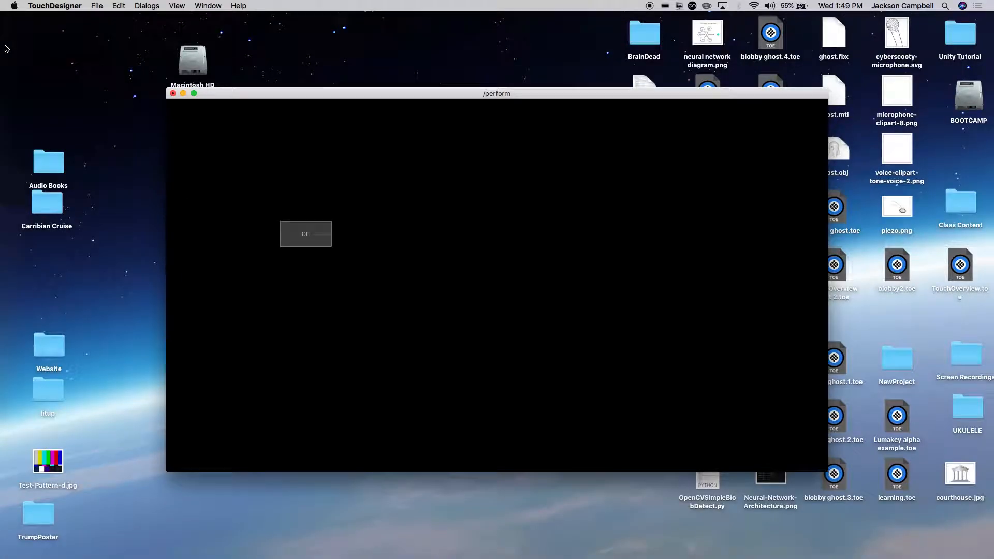
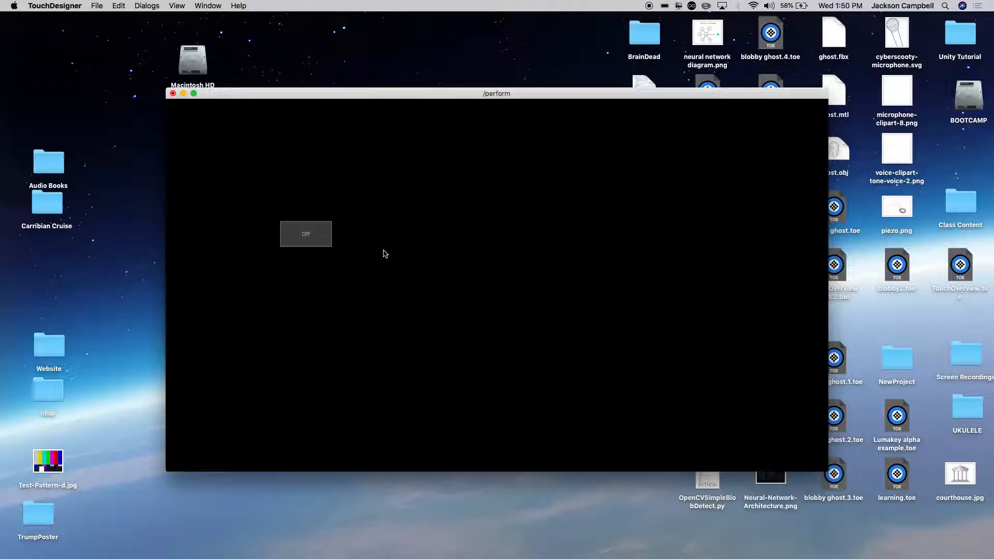
key(Escape)
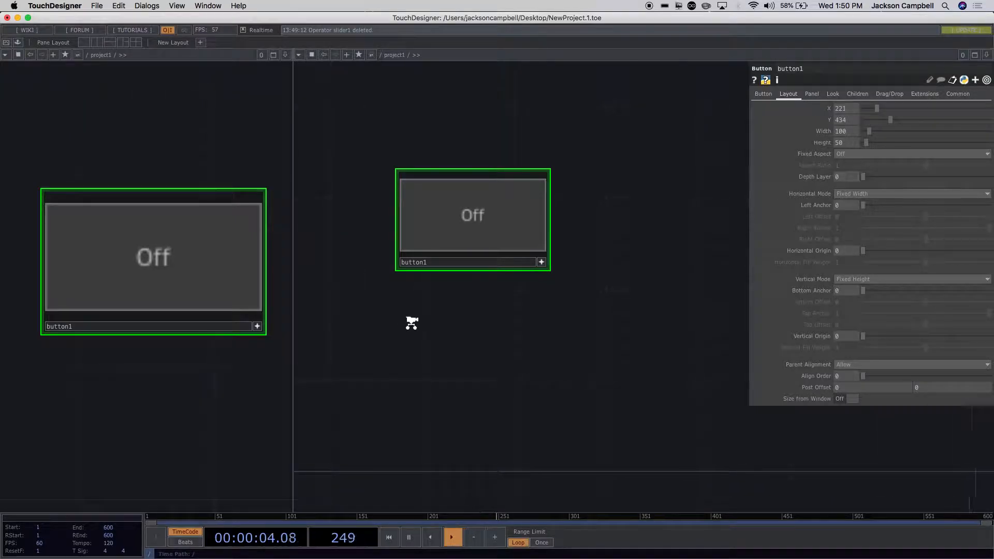
Add a Container COMP above button1 in project1
scroll(411, 325, down, 8)
drag(432, 370, 473, 383)
scroll(210, 389, down, 4)
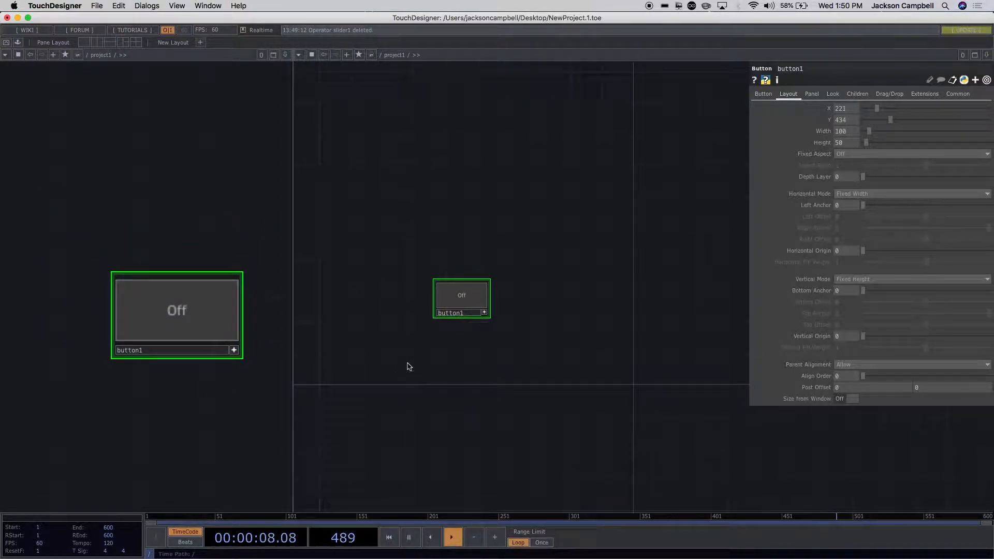
scroll(508, 320, down, 8)
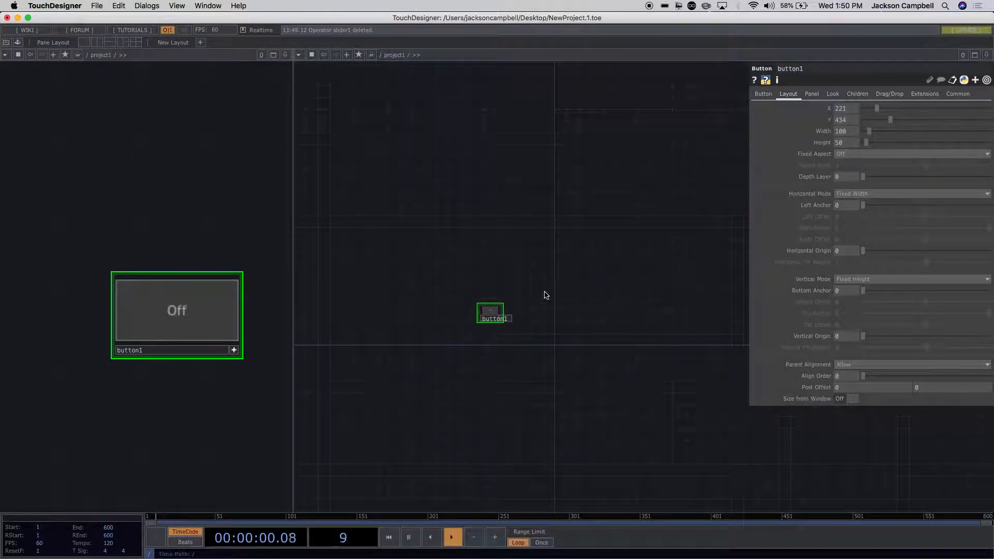
key(Tab)
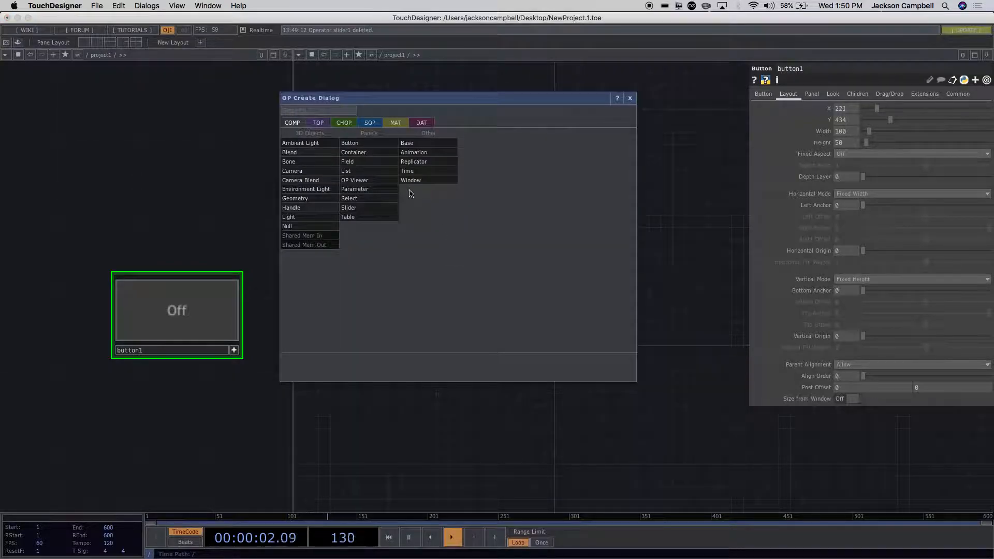
click(376, 162)
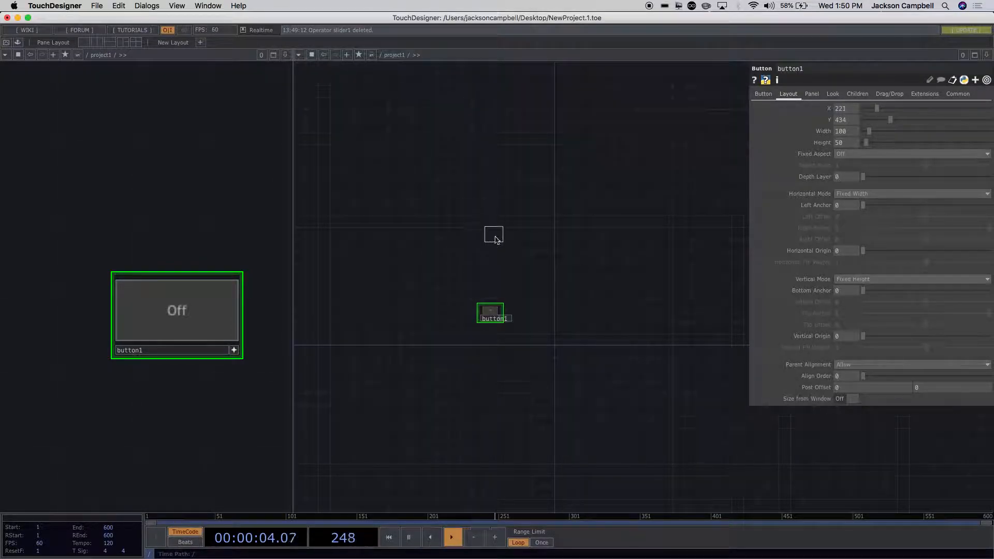
click(474, 254)
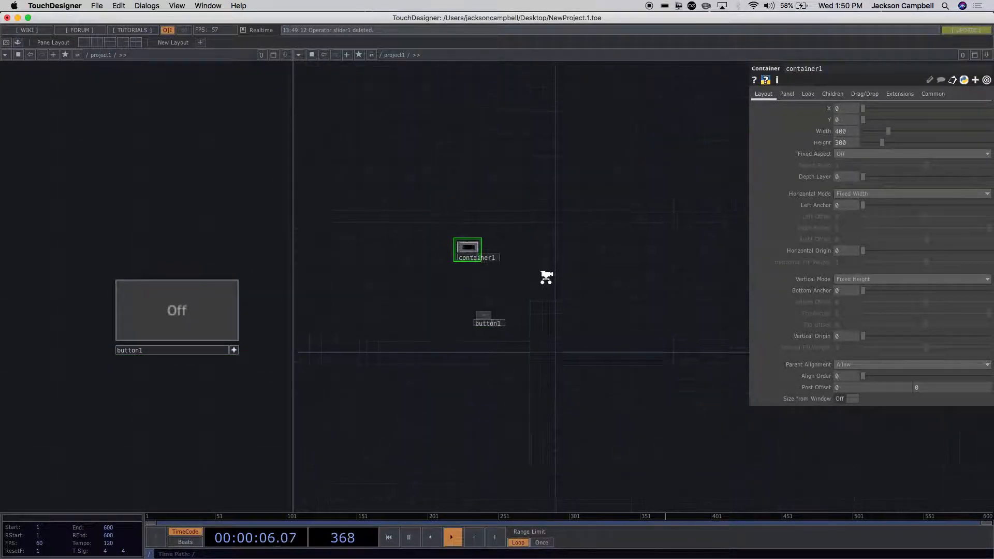
scroll(539, 277, up, 3)
drag(412, 226, 450, 303)
scroll(477, 326, up, 3)
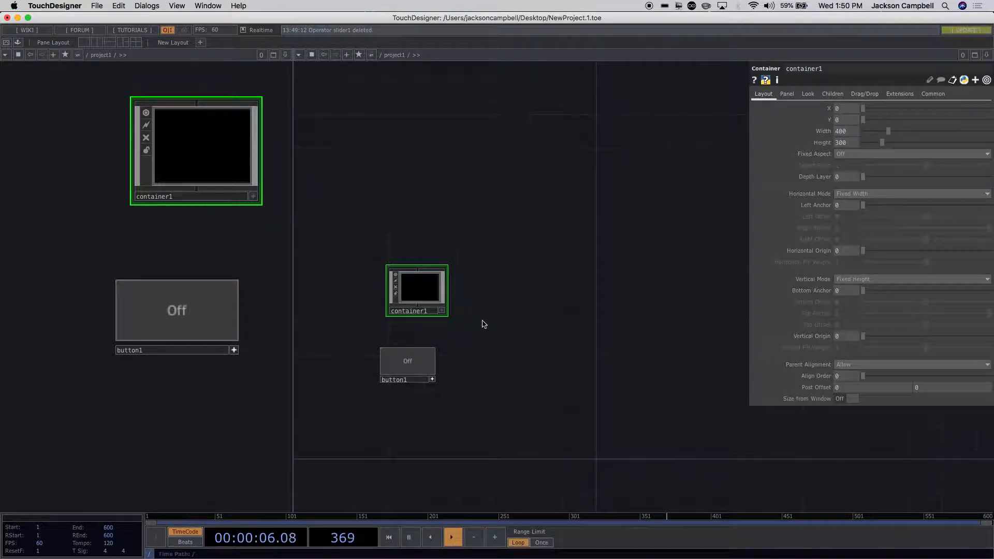
Toggle button1 three times so that it ends in the On state
click(404, 361)
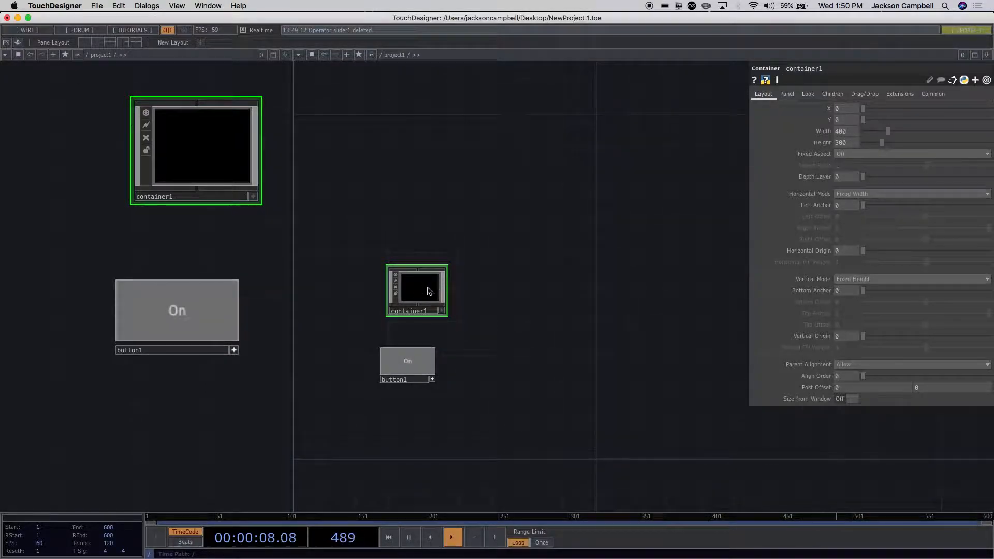
click(408, 354)
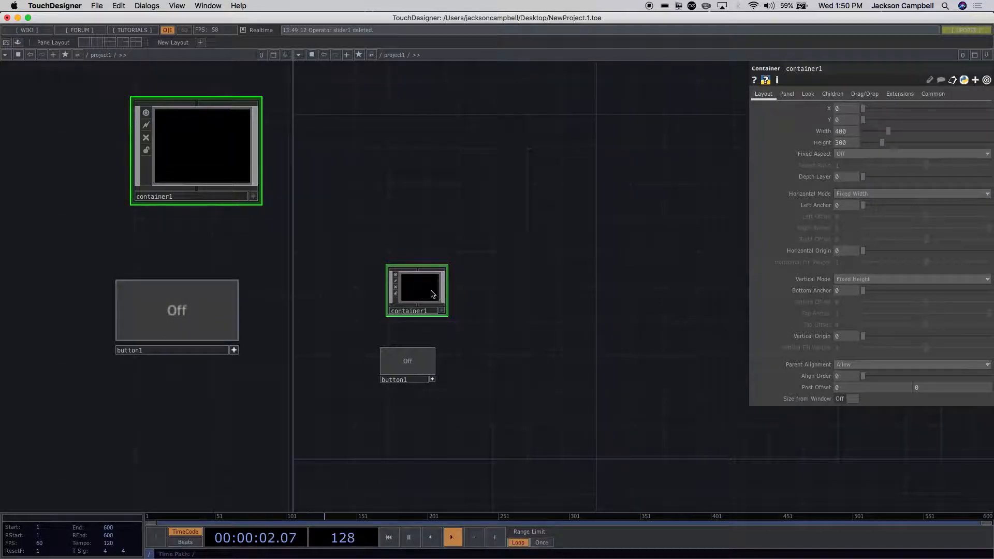
click(413, 372)
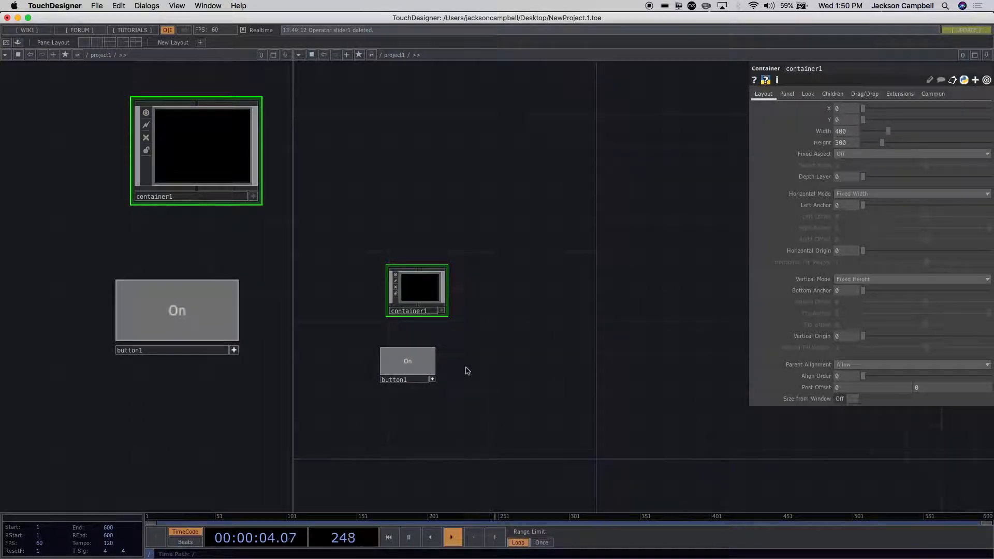
Cut button1 from project1 and paste it inside container1
scroll(461, 376, up, 4)
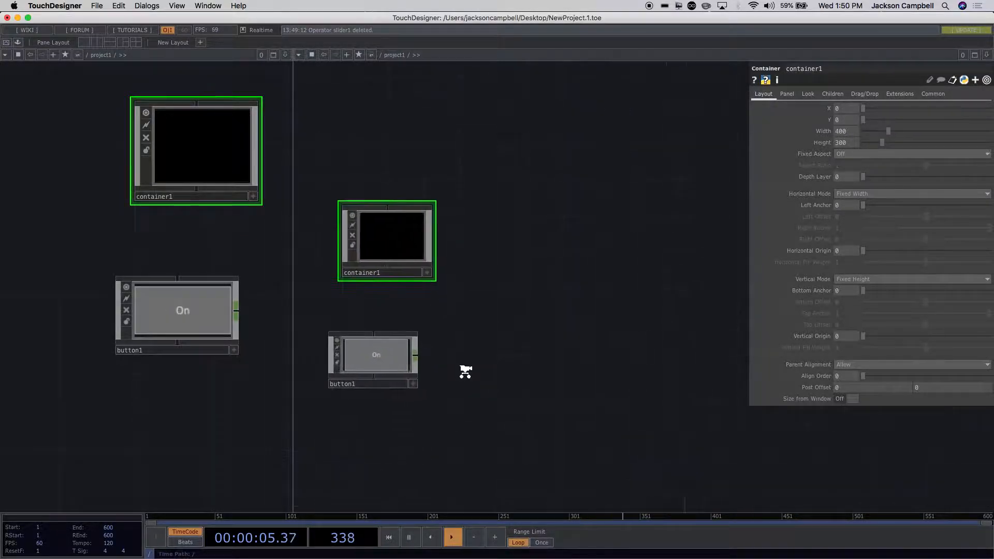
click(354, 347)
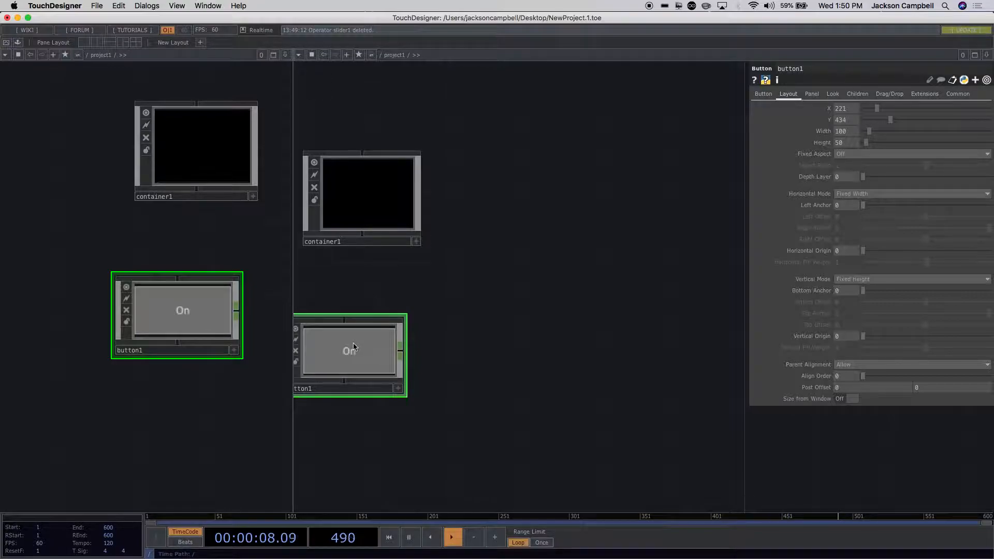
key(Delete)
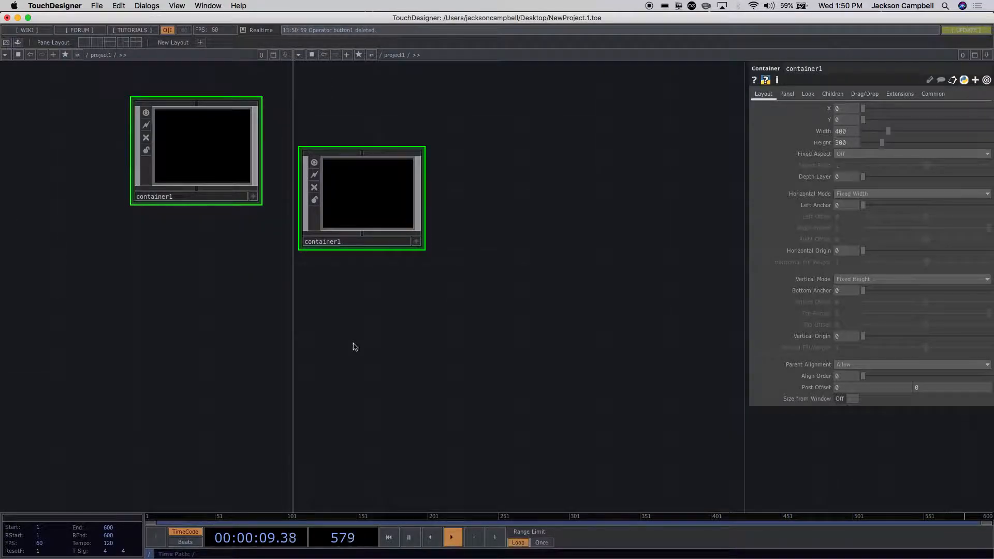
double_click(379, 207)
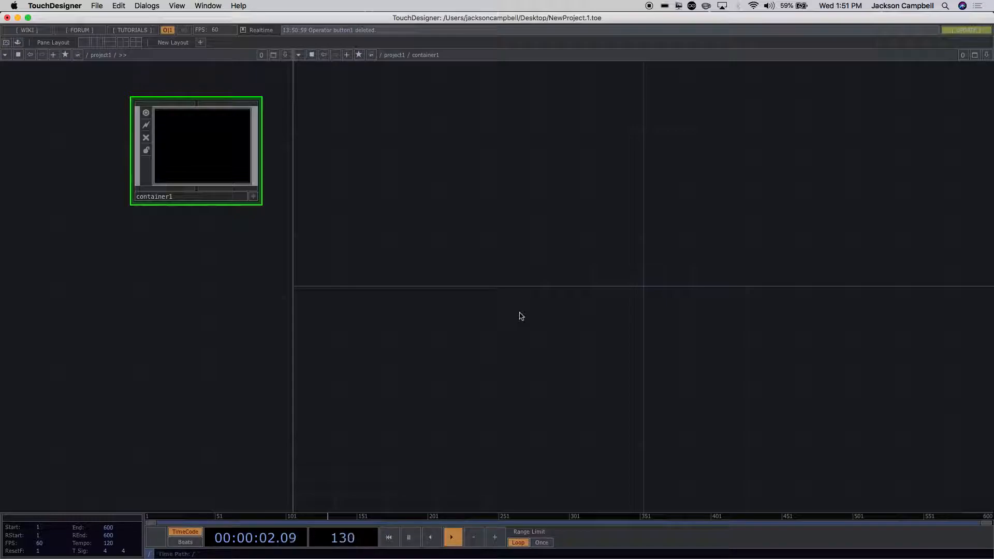
key(super+v)
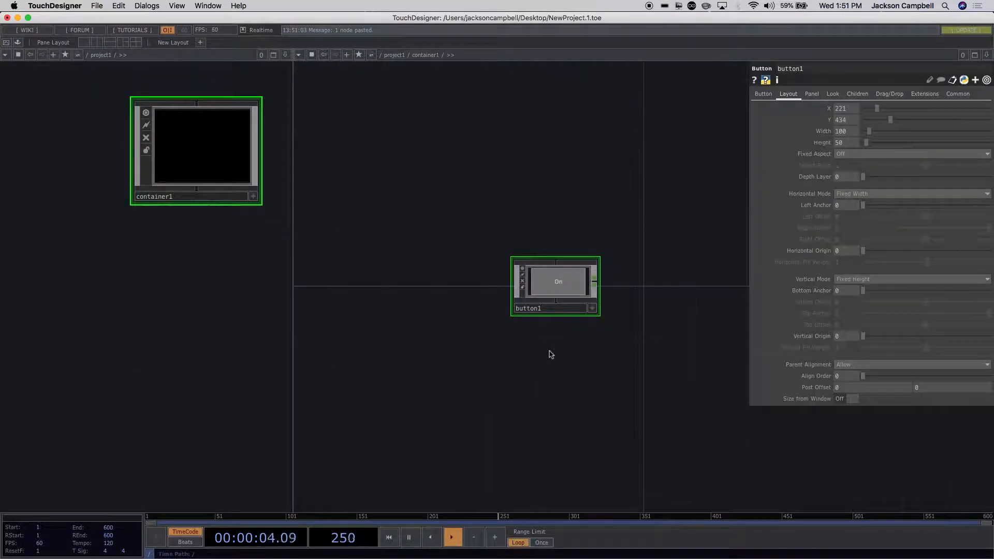
Inspect container1 and the button1 nested inside it, and preview project1 in the perform window
key(u)
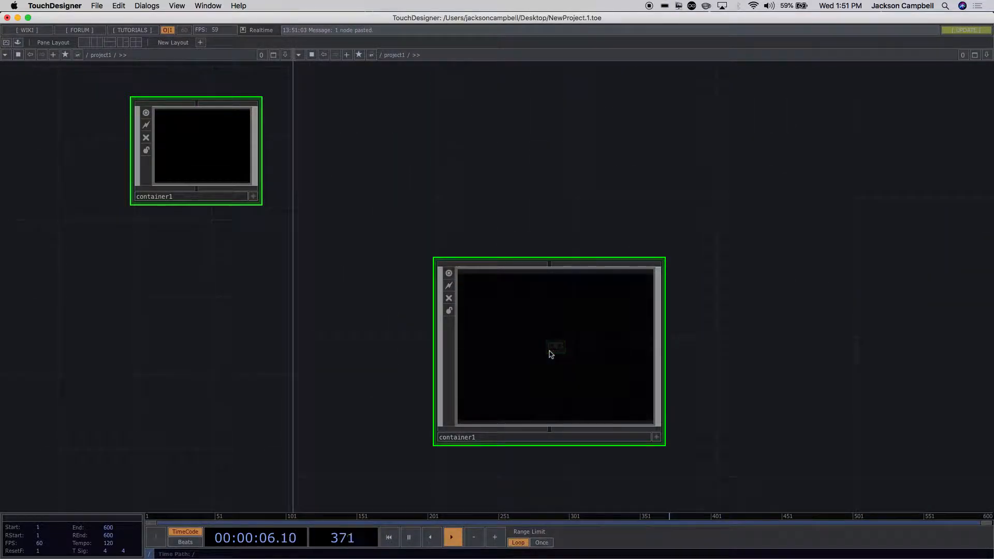
key(i)
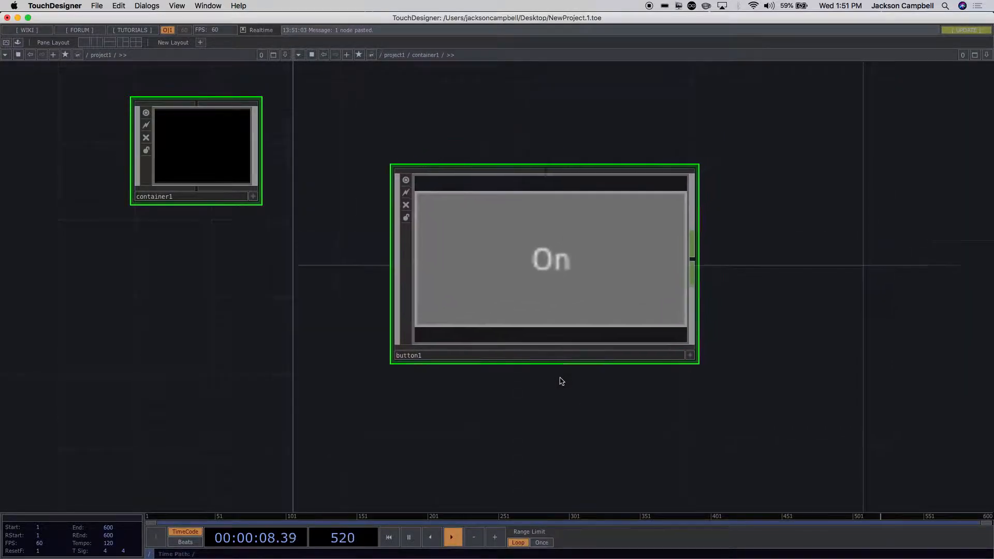
key(p)
middle_drag(562, 335, 470, 328)
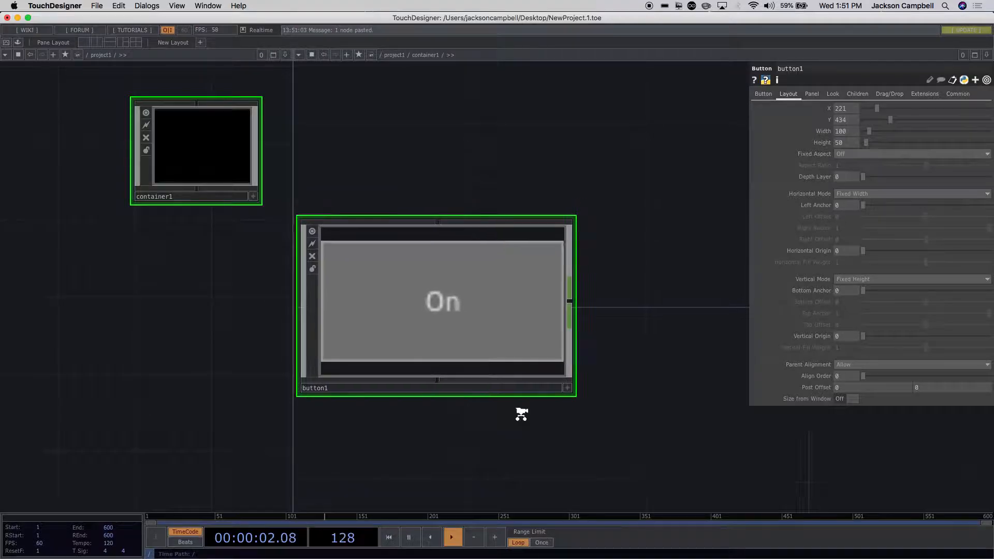
key(u)
click(517, 285)
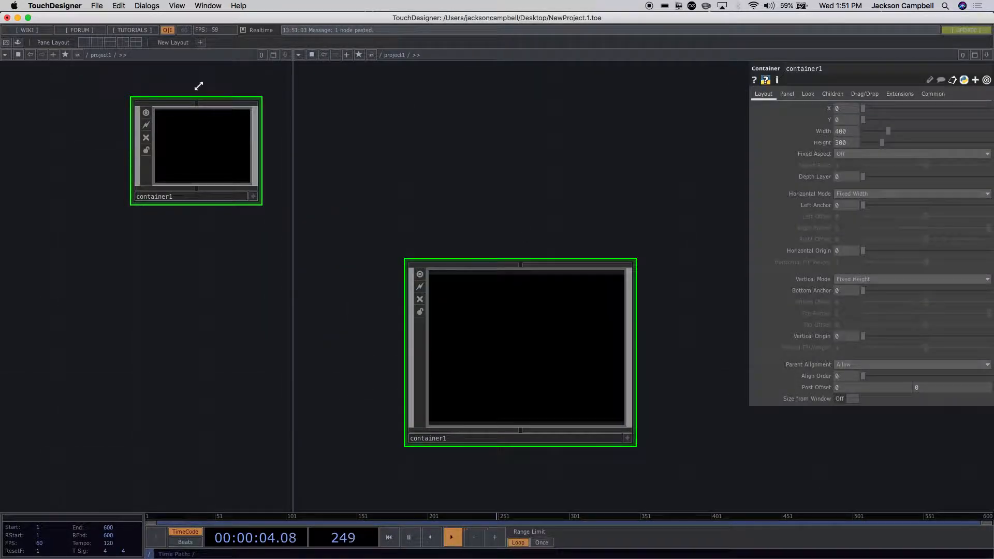
click(6, 42)
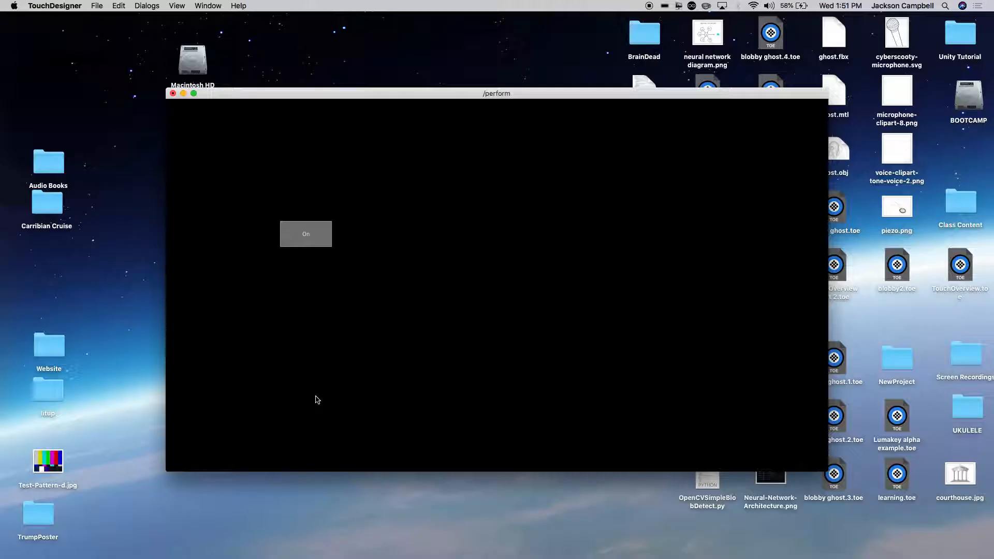
Leave the perform window, enter container1, and set button1's X and Y positions to 0
key(Escape)
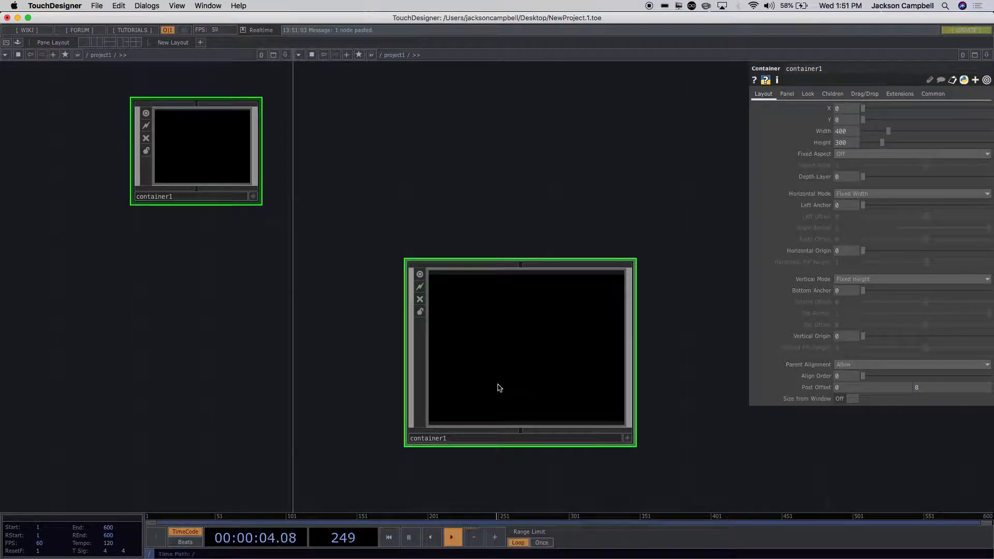
key(i)
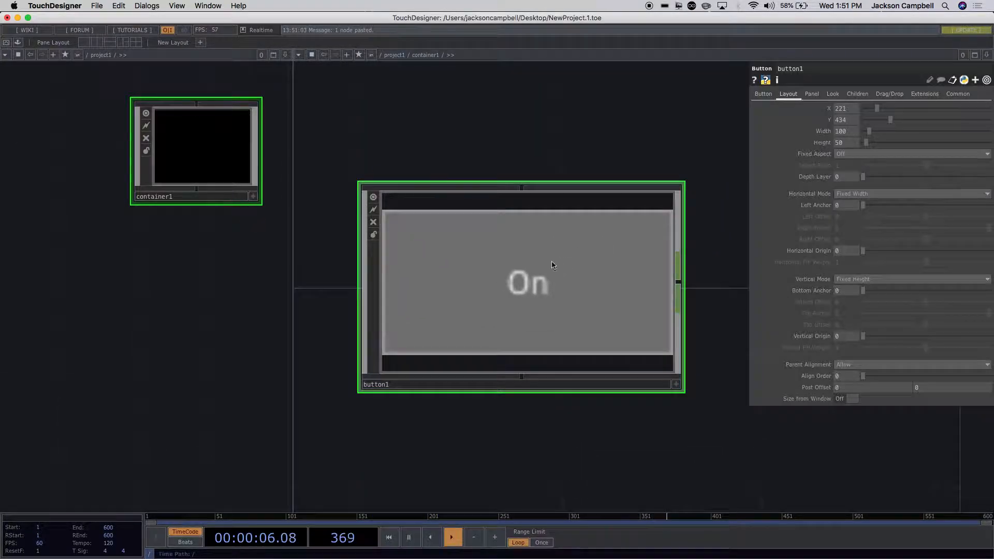
drag(876, 108, 860, 120)
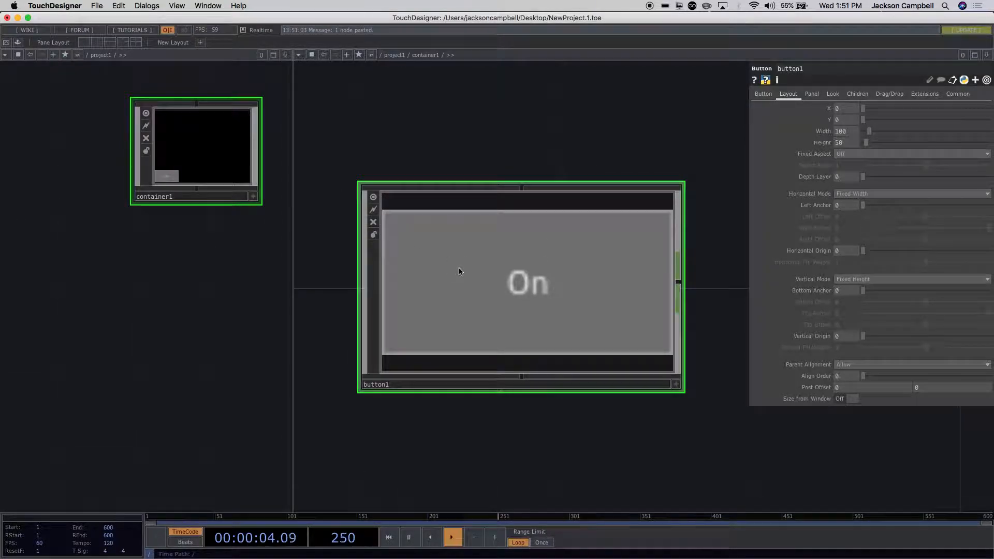
Duplicate button1 three times inside container1, stacking the copies in a column below it
drag(506, 178, 491, 165)
key(super+v)
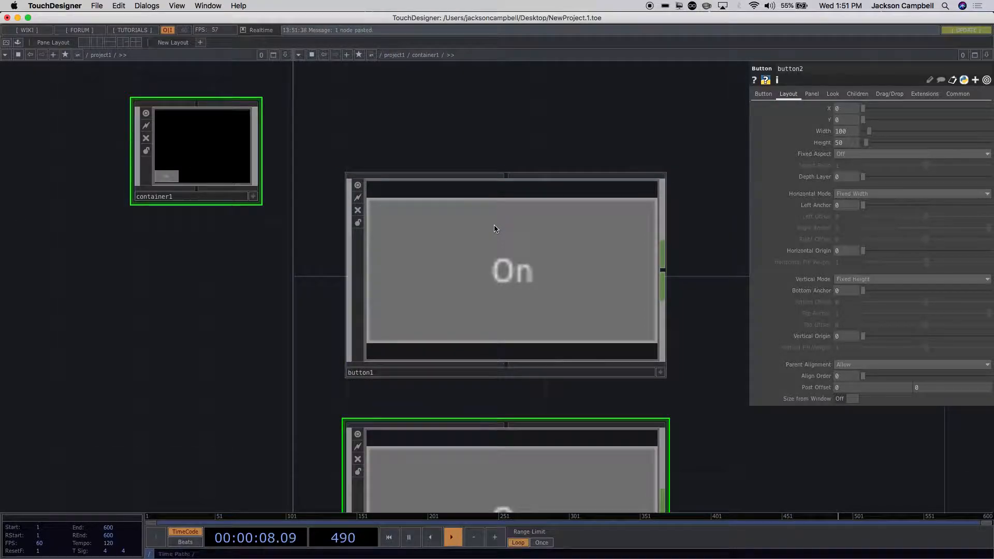
drag(533, 401, 528, 126)
scroll(545, 304, down, 5)
drag(658, 250, 577, 270)
drag(489, 261, 492, 237)
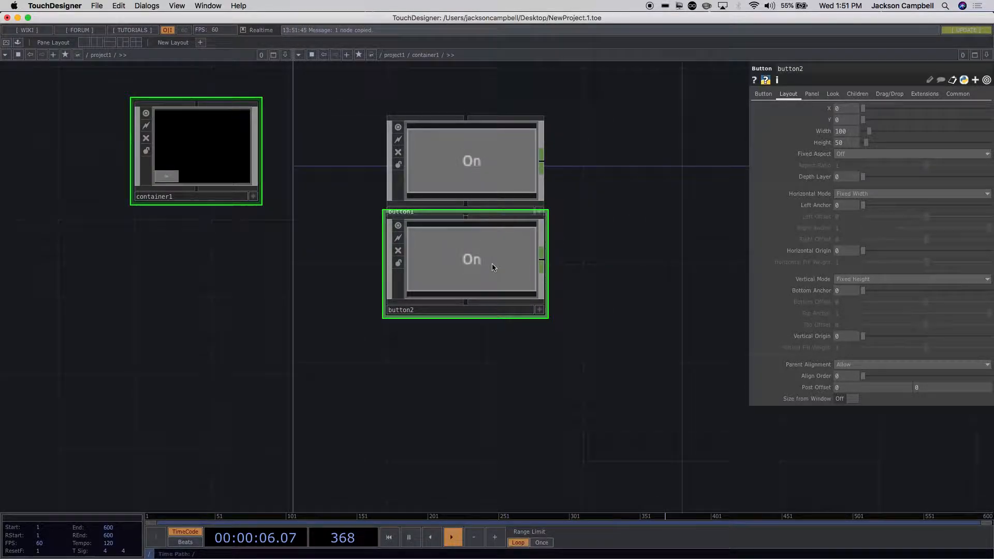
key(super+v)
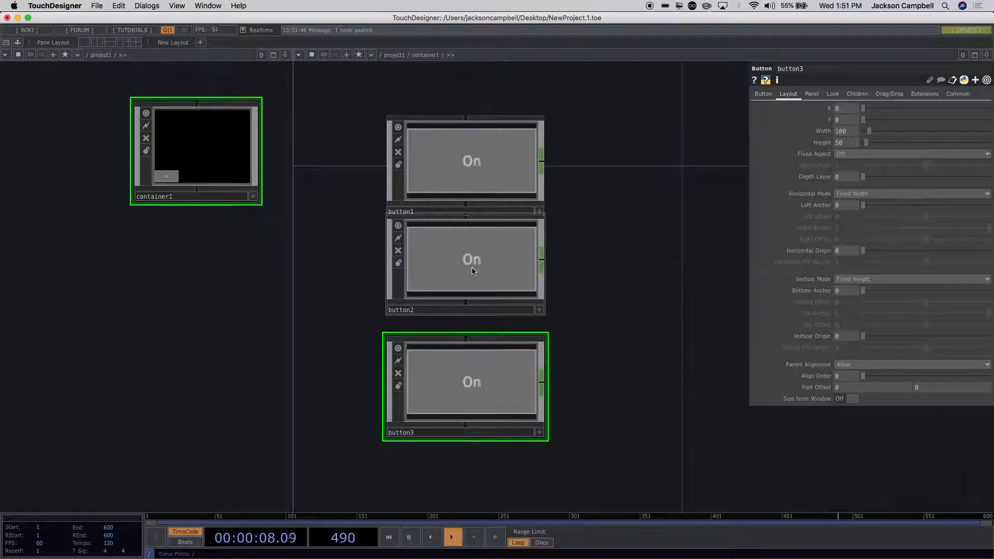
key(super+v)
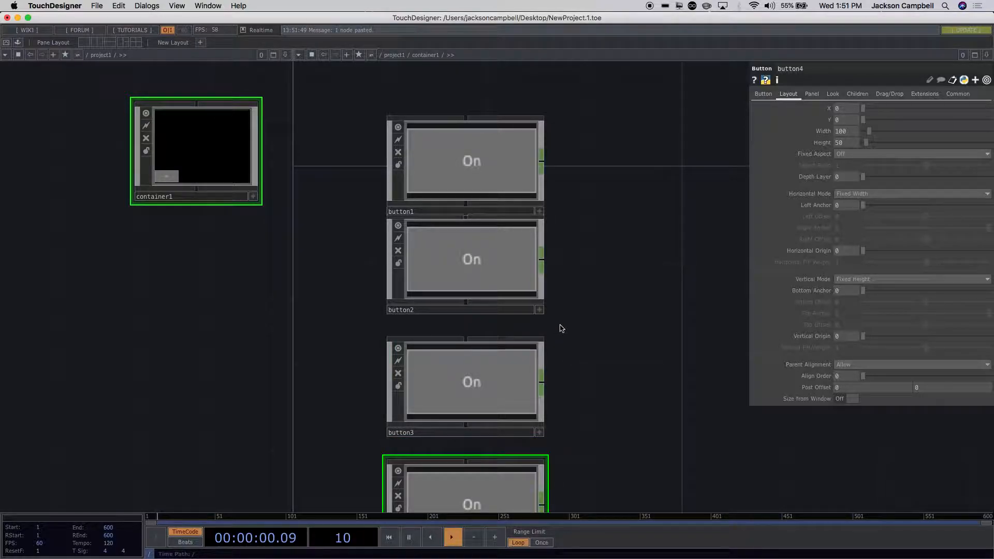
Move the button1 node slightly upward so the four button nodes are evenly spaced in a column
click(507, 253)
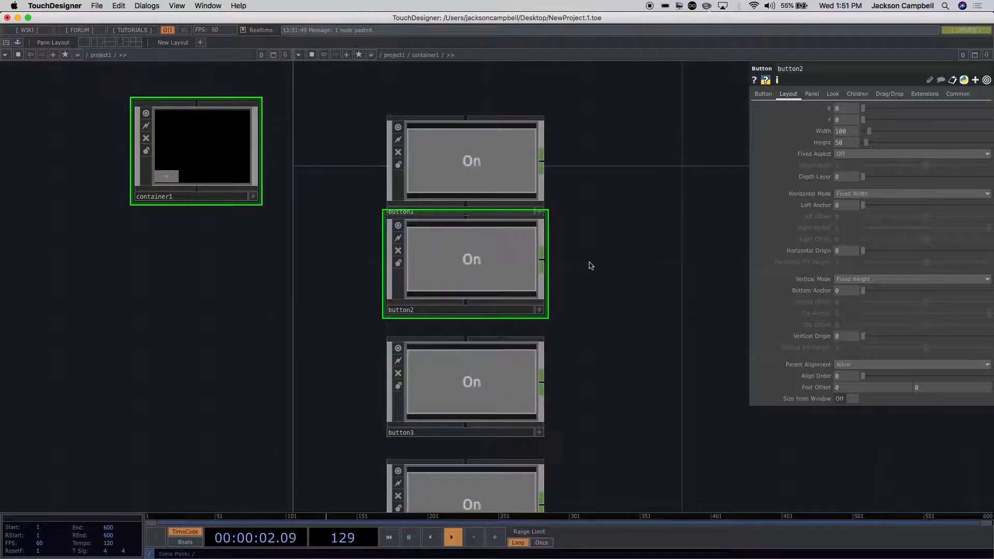
drag(477, 160, 479, 136)
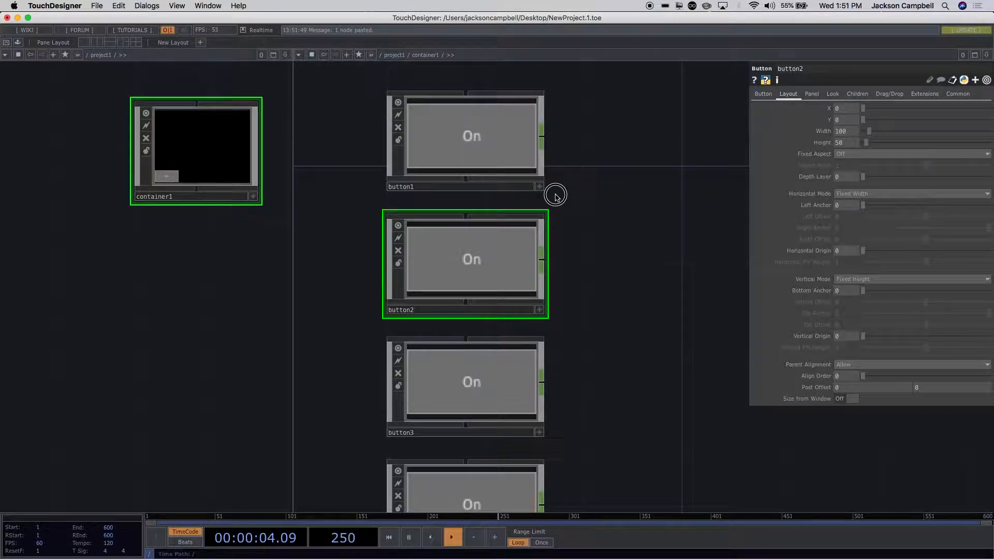
scroll(583, 250, down, 4)
drag(601, 295, 572, 284)
scroll(572, 284, up, 4)
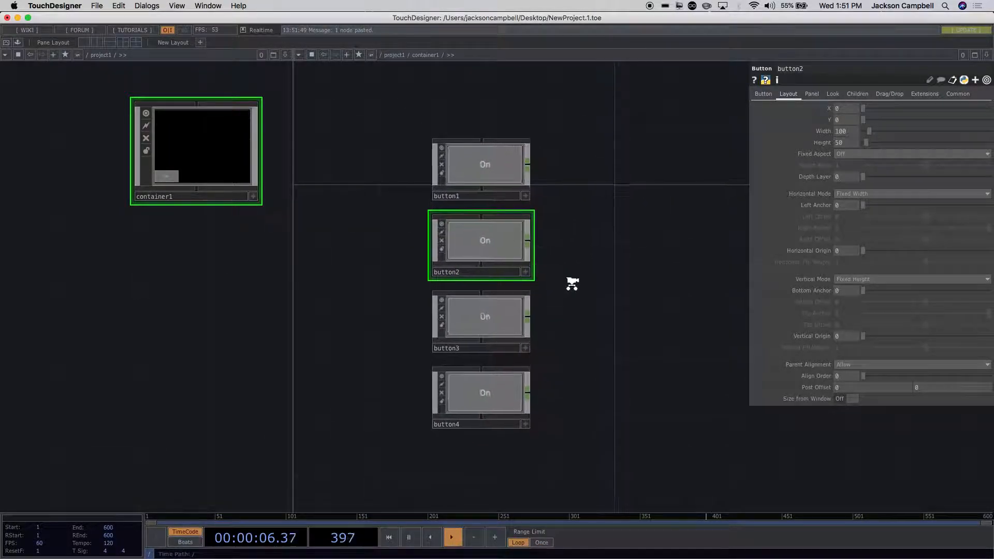
Select button1 in container1's network and display container1's parameters in the project1 network
click(229, 153)
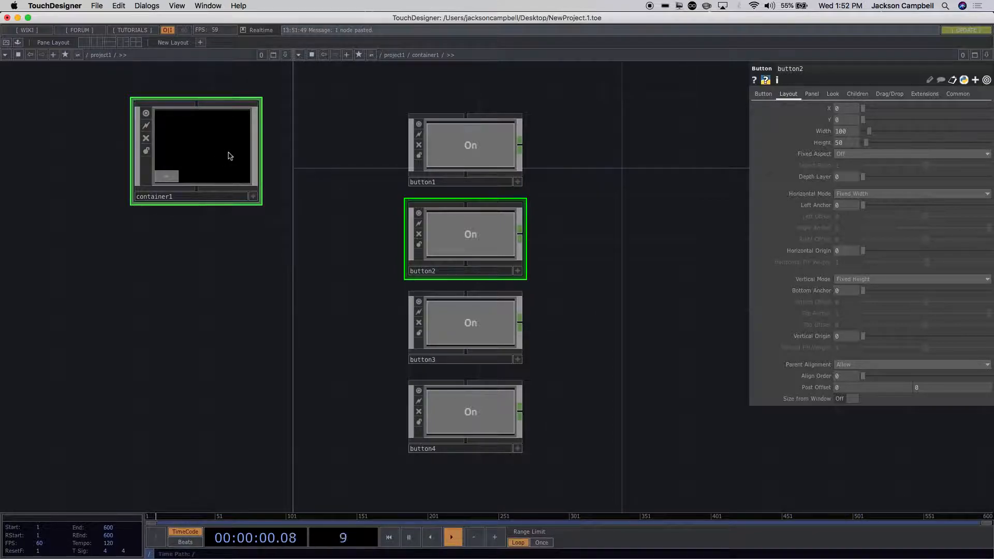
scroll(230, 156, up, 3)
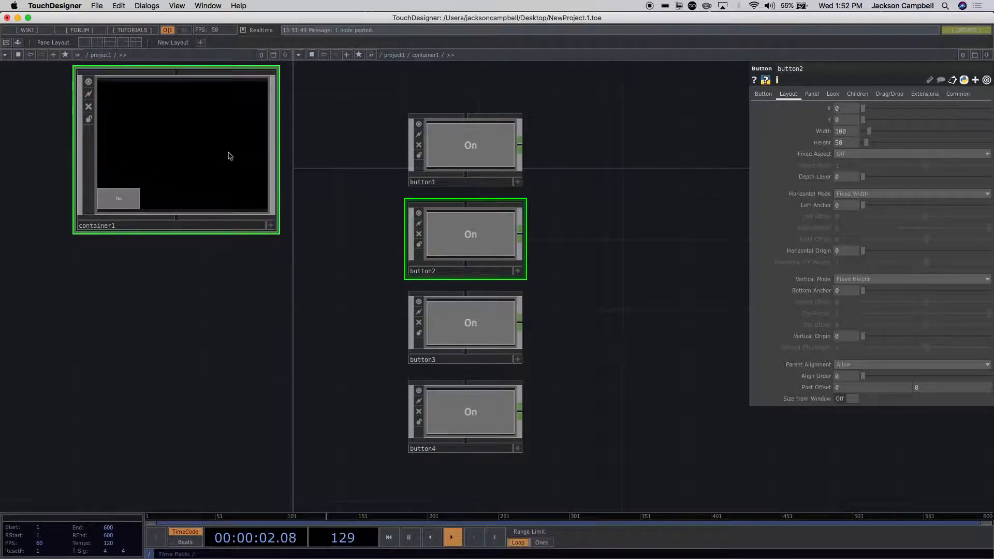
scroll(229, 155, up, 4)
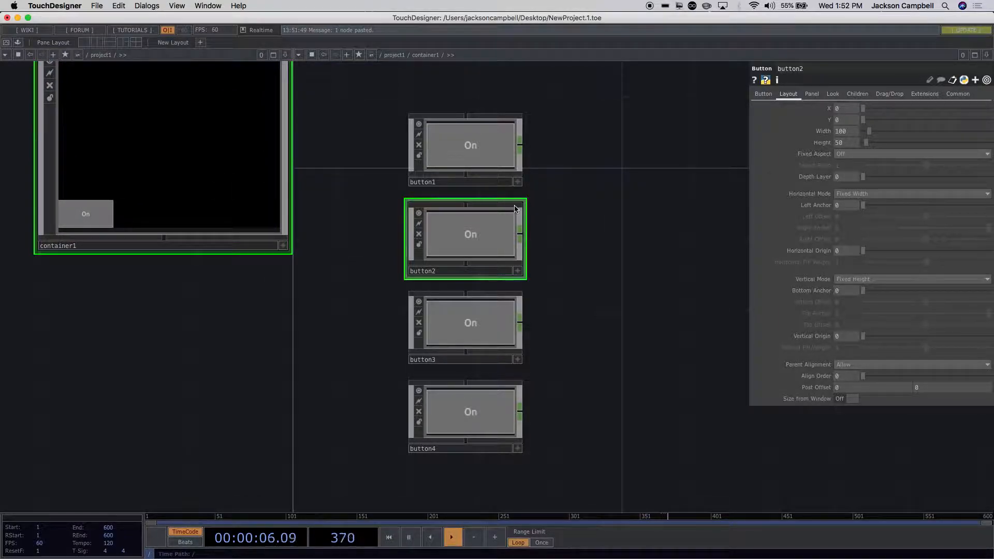
click(490, 164)
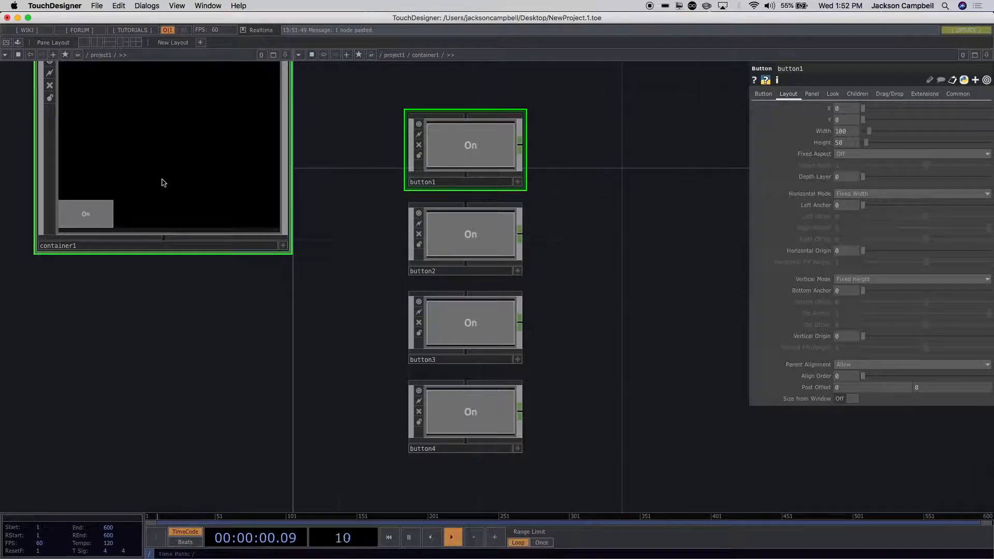
scroll(163, 182, down, 5)
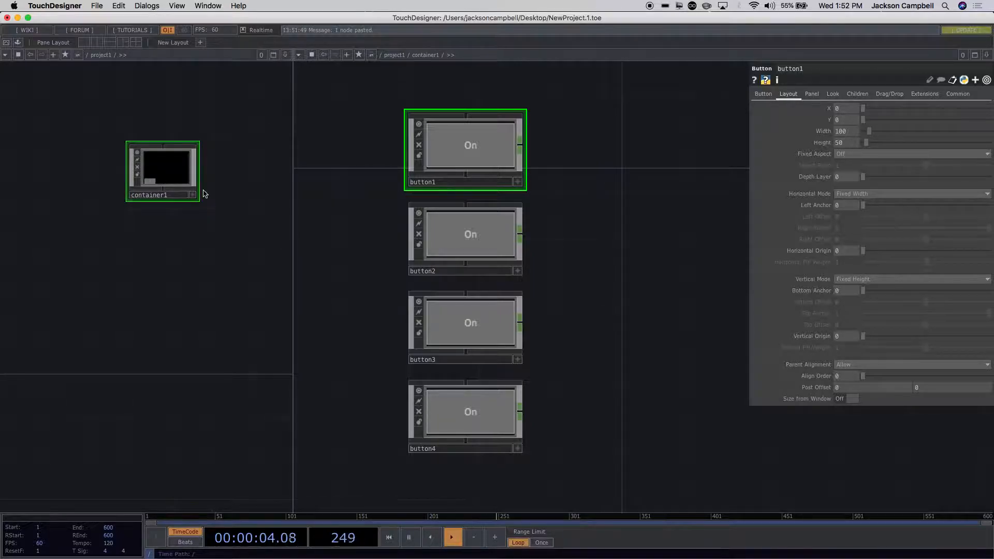
key(p)
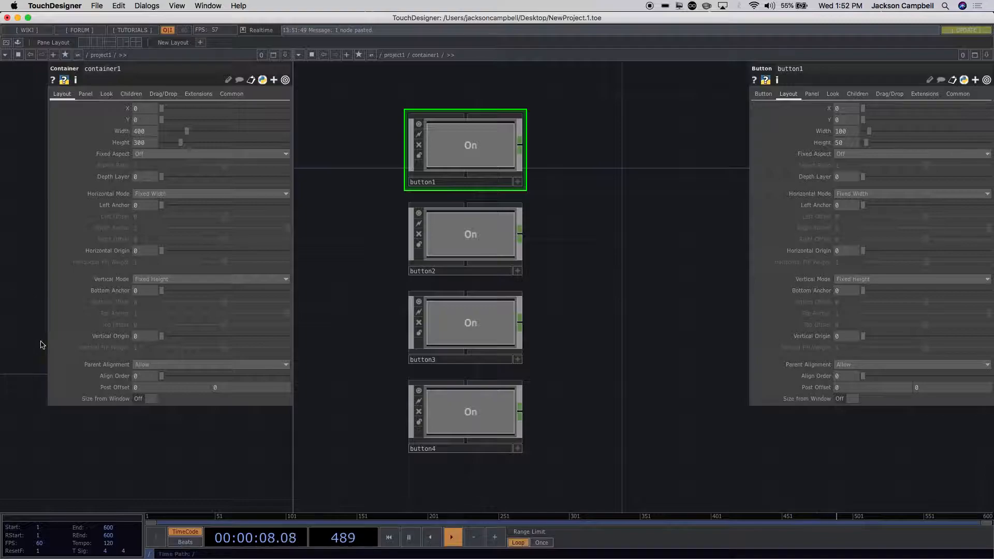
Set container1's height to 200 and its width to 100
drag(198, 466, 75, 485)
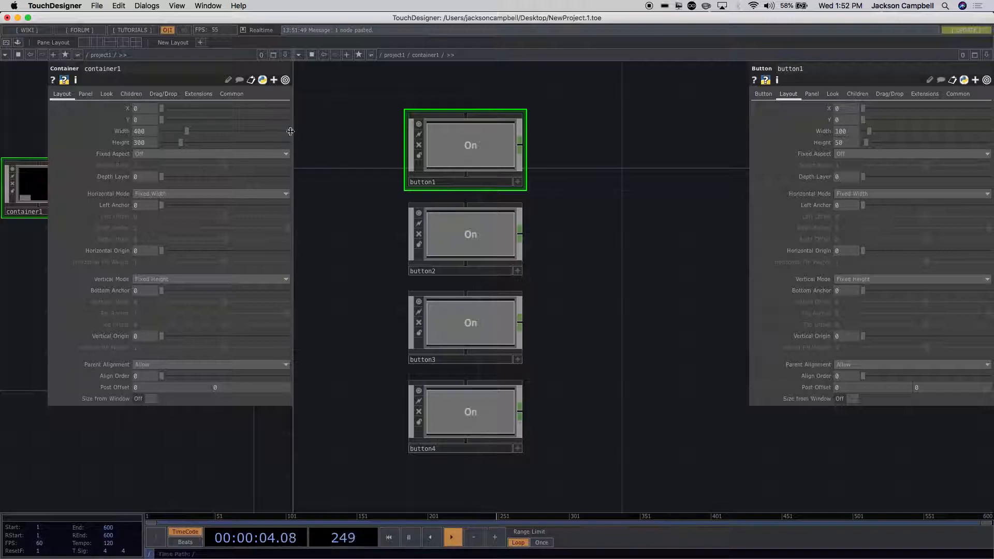
drag(25, 236, 29, 346)
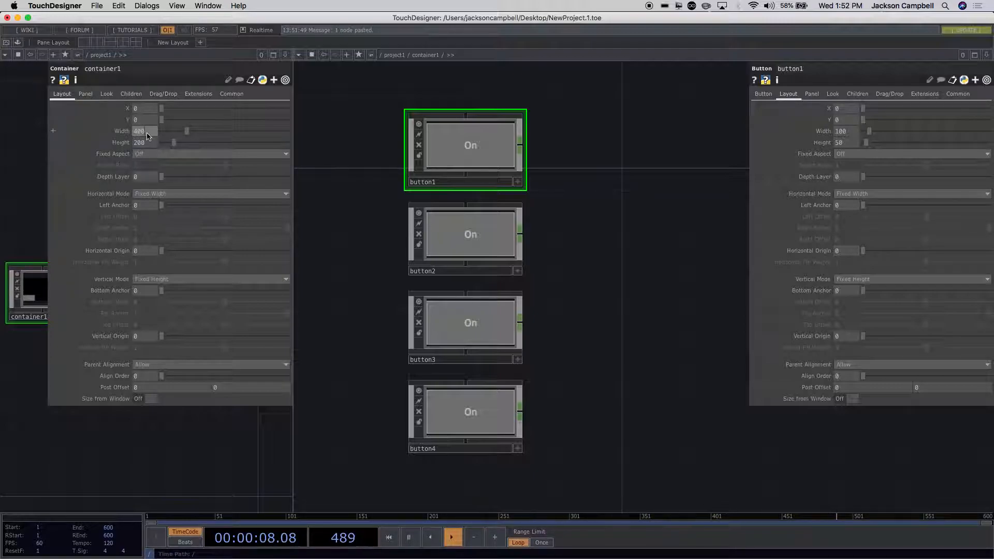
text(10)
click(44, 198)
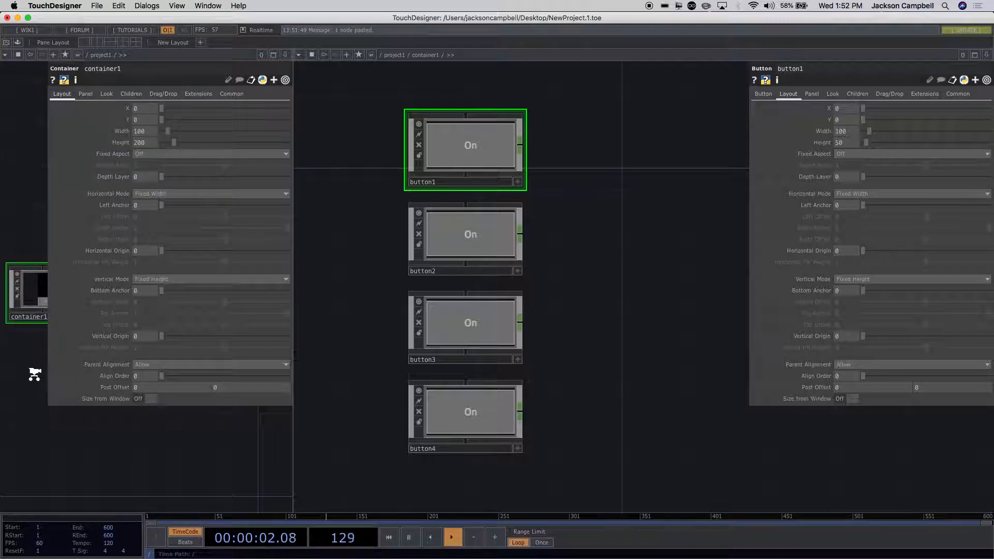
Examine how the overlapping buttons fit inside the preview of the resized container1
scroll(34, 375, up, 4)
drag(34, 377, 72, 476)
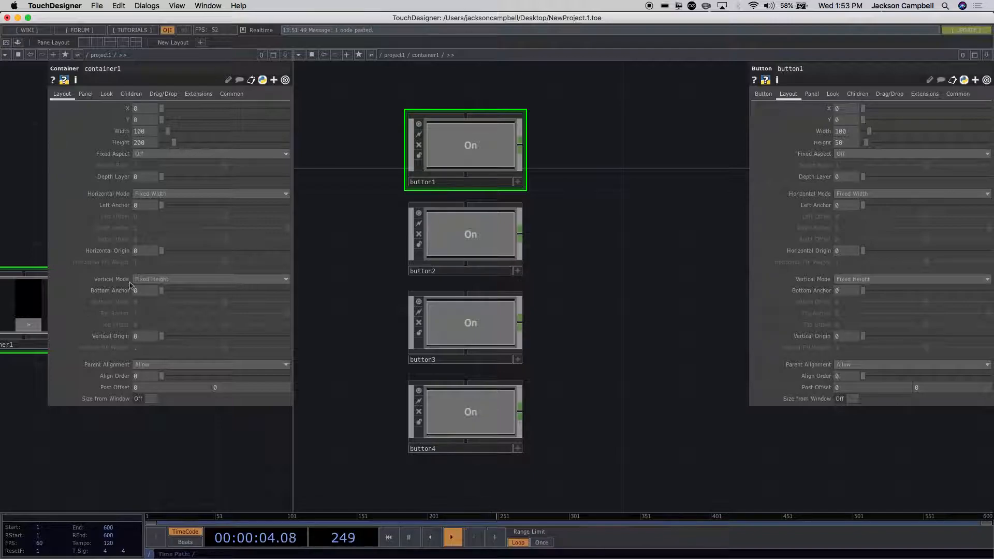
drag(33, 255, 36, 235)
drag(23, 328, 138, 475)
scroll(139, 475, down, 3)
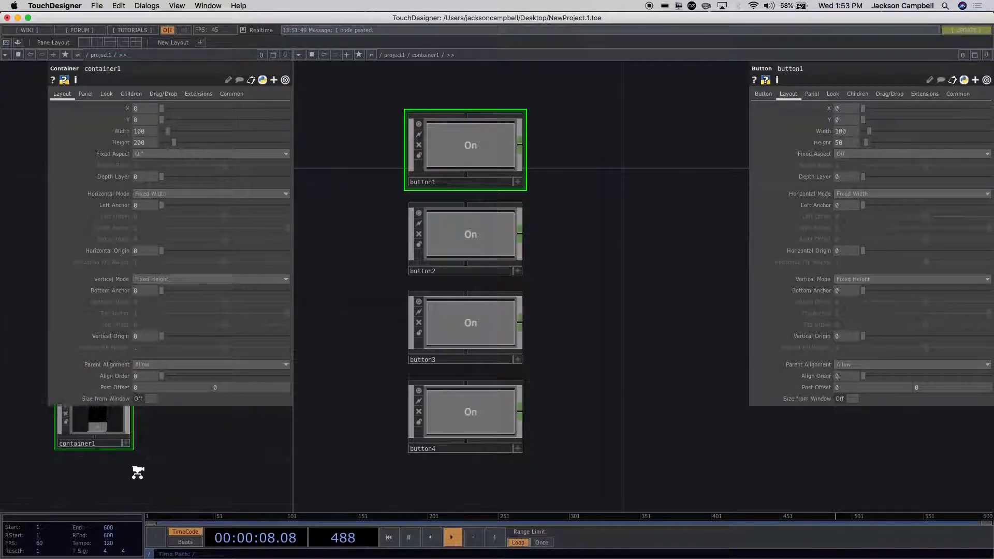
scroll(103, 431, up, 10)
scroll(104, 432, down, 6)
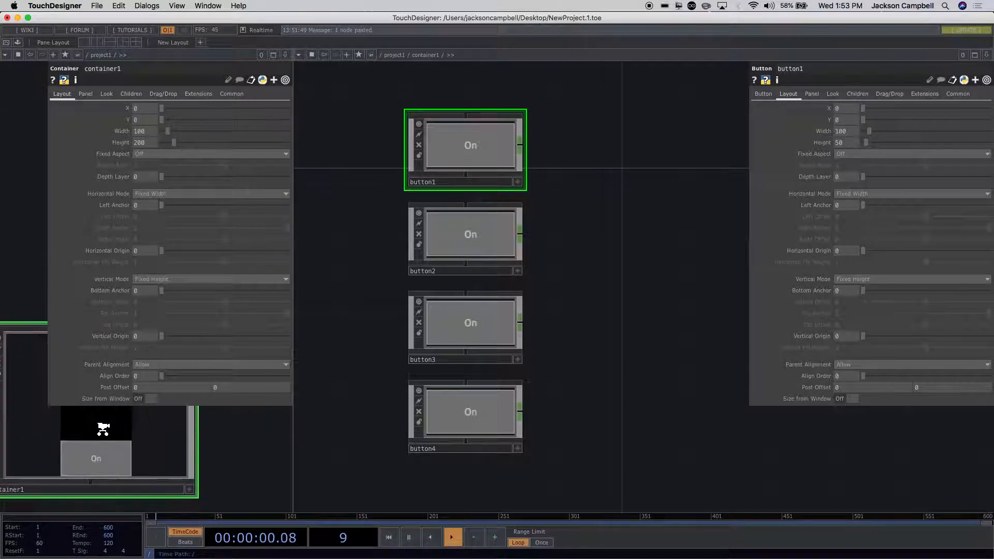
drag(184, 449, 138, 446)
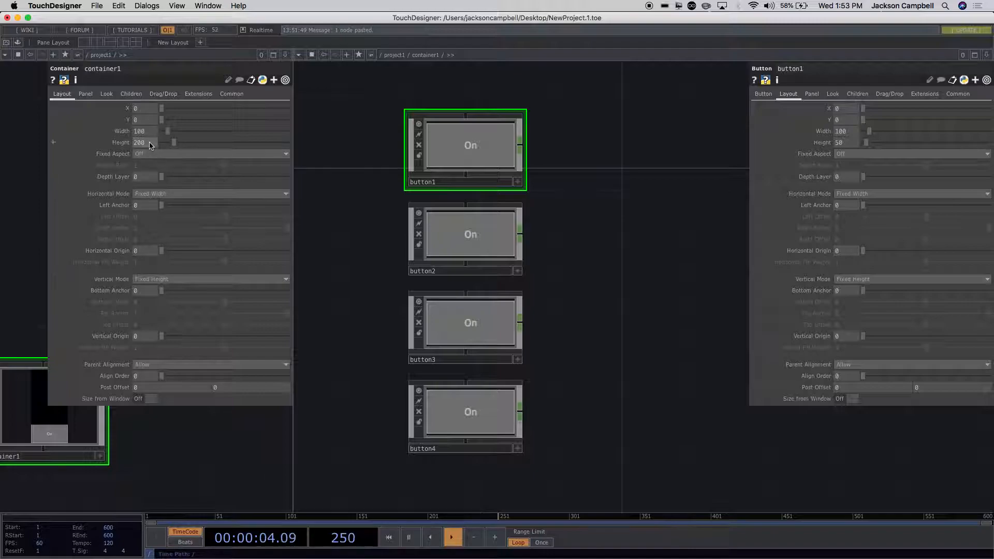
Set container1's width to 200 and its height to 100
drag(148, 136, 132, 134)
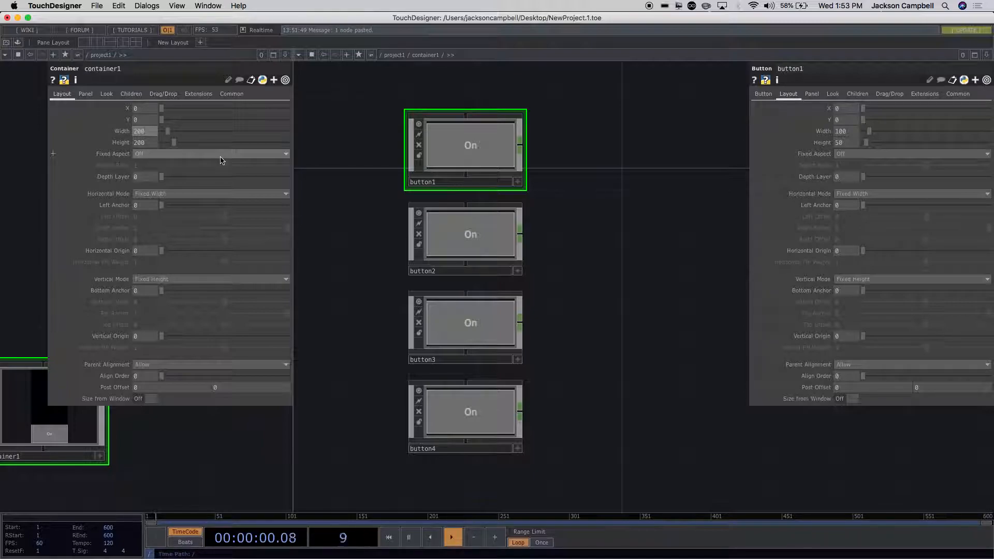
key(Tab)
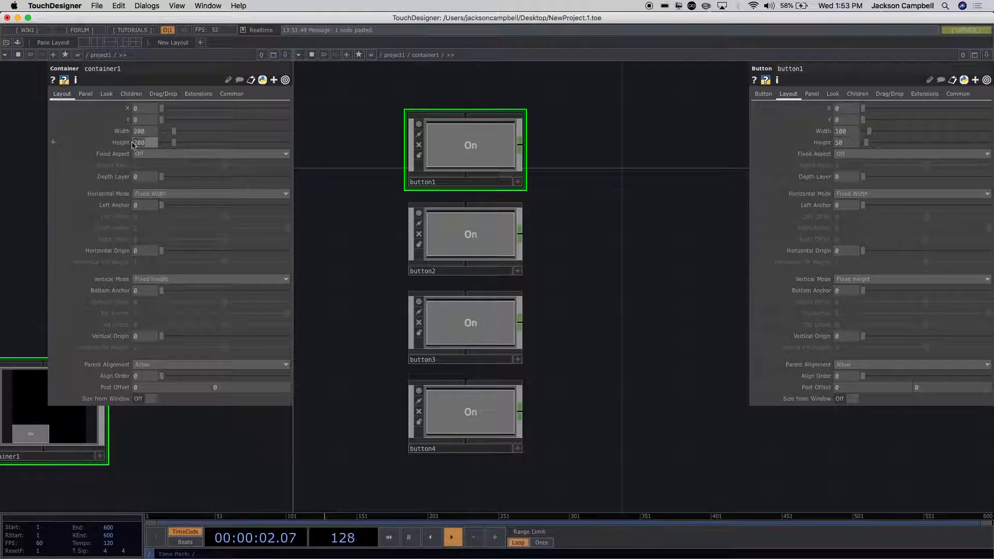
text(100)
key(Return)
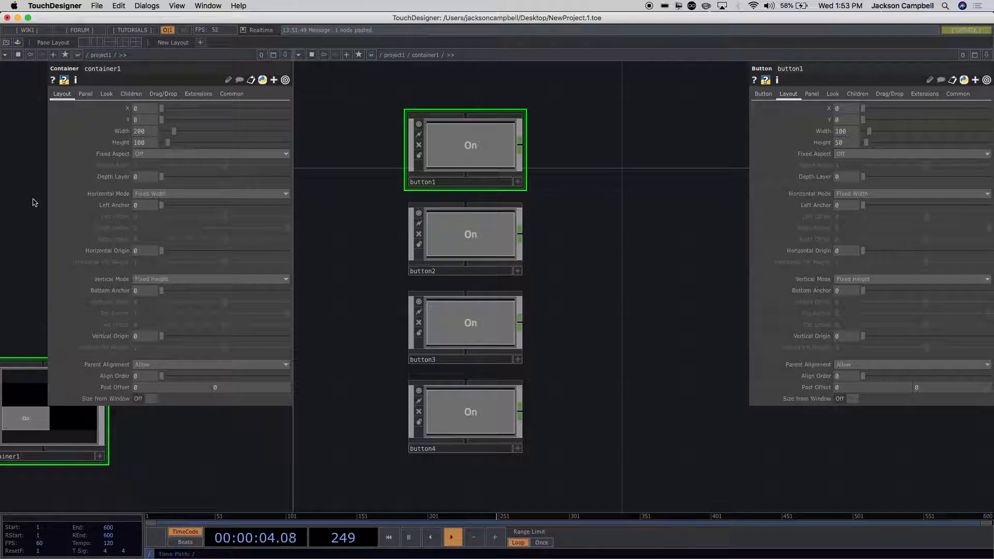
Widen the project1 network pane and bring the container1 preview into clear view beside its parameters
drag(149, 466, 236, 482)
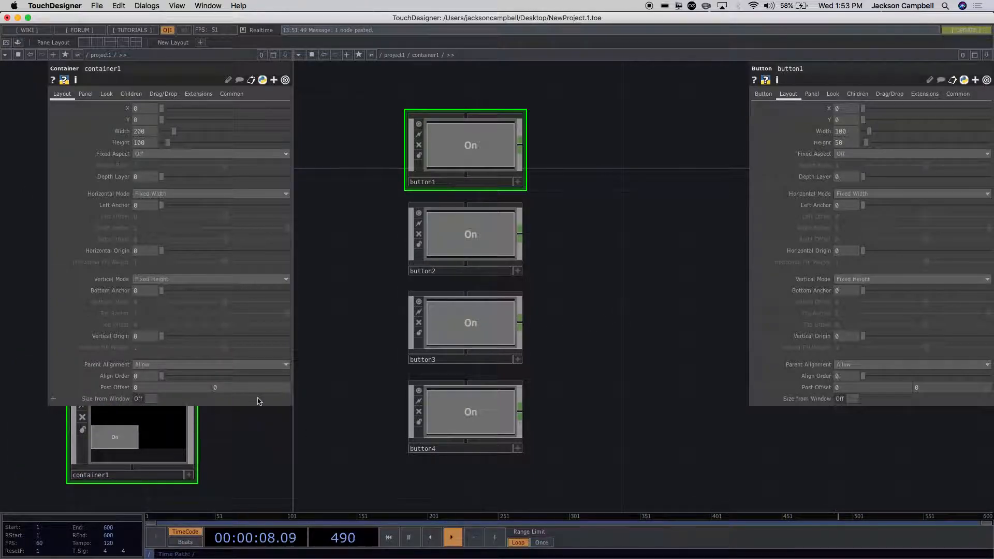
scroll(142, 446, up, 2)
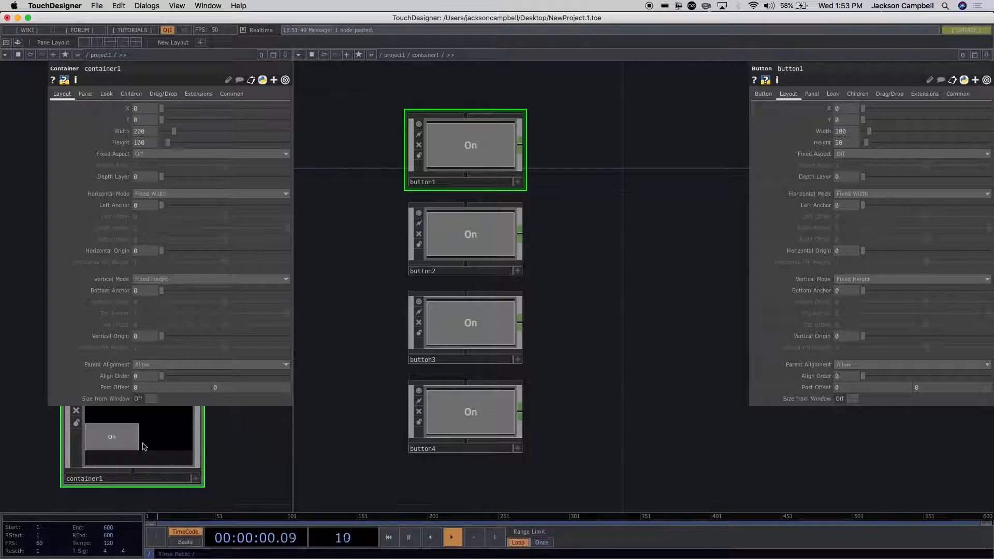
scroll(144, 447, up, 6)
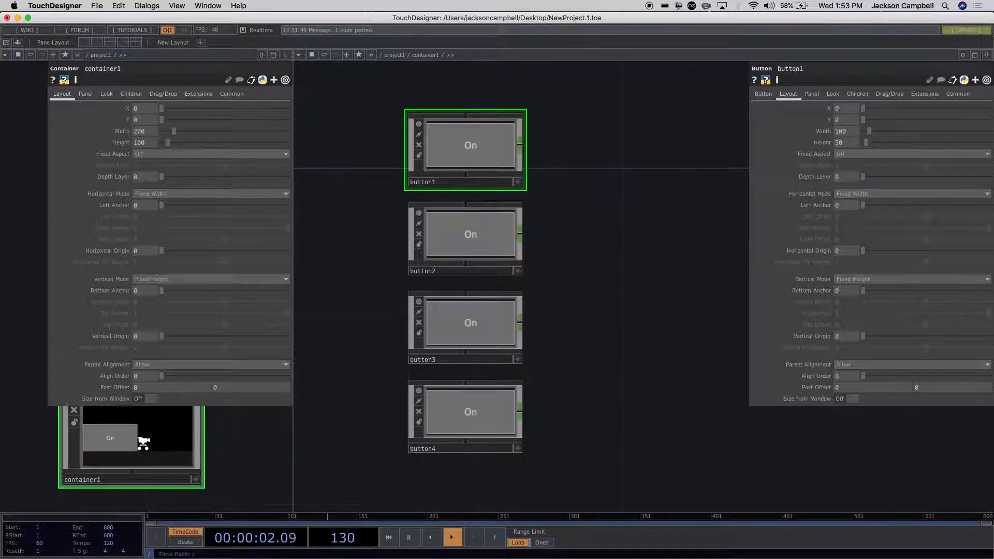
scroll(144, 446, down, 5)
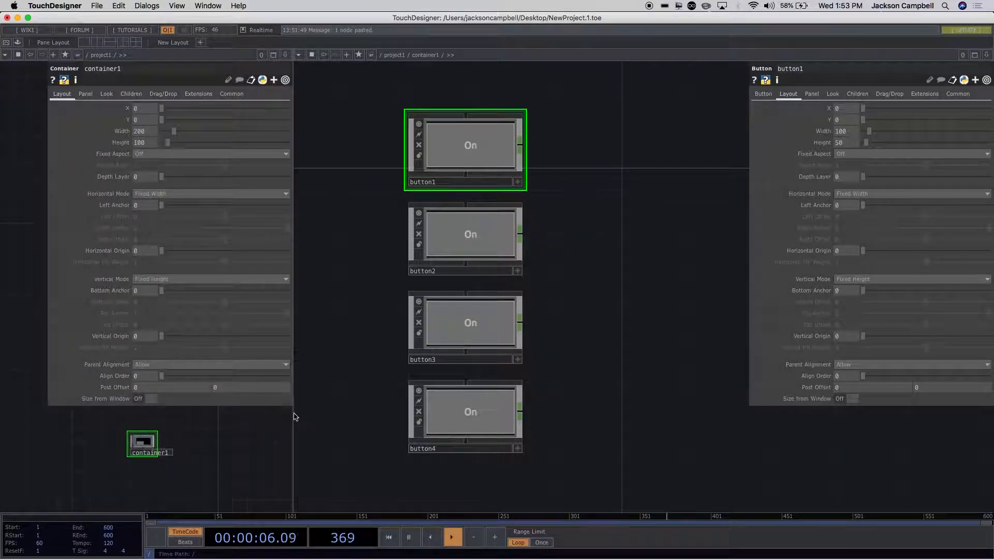
drag(290, 414, 498, 456)
scroll(342, 435, up, 5)
drag(182, 431, 307, 429)
scroll(187, 466, up, 3)
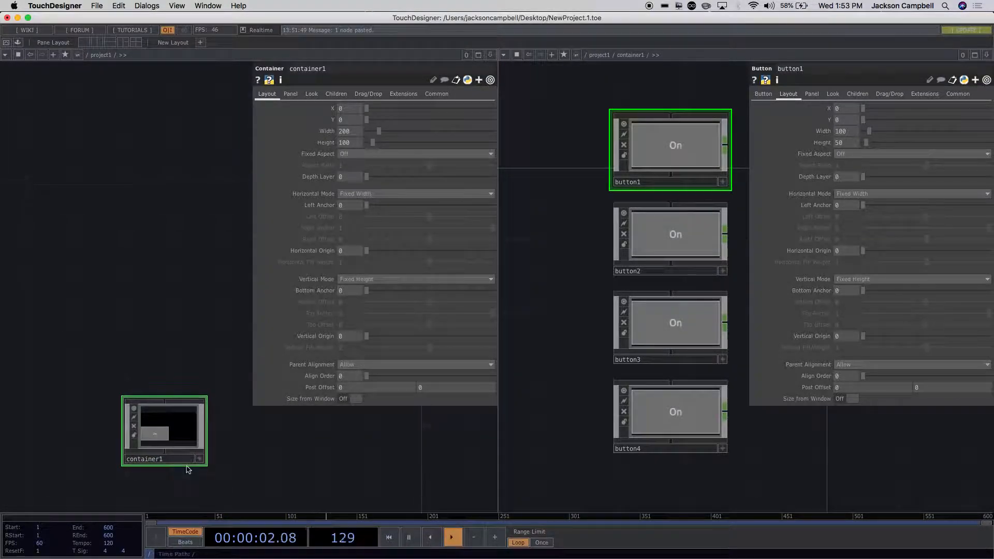
scroll(284, 468, up, 3)
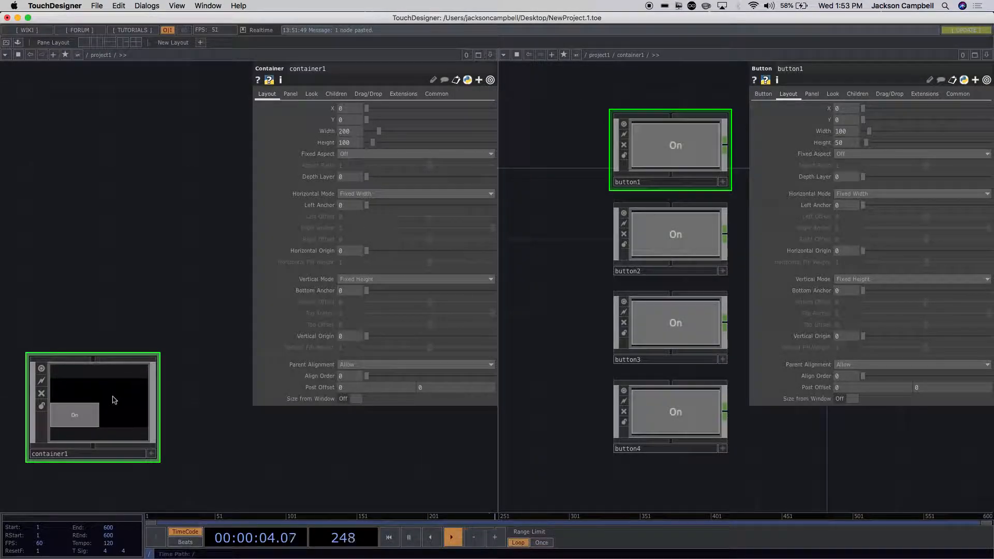
Set button1's children alignment to Left to Right
click(857, 94)
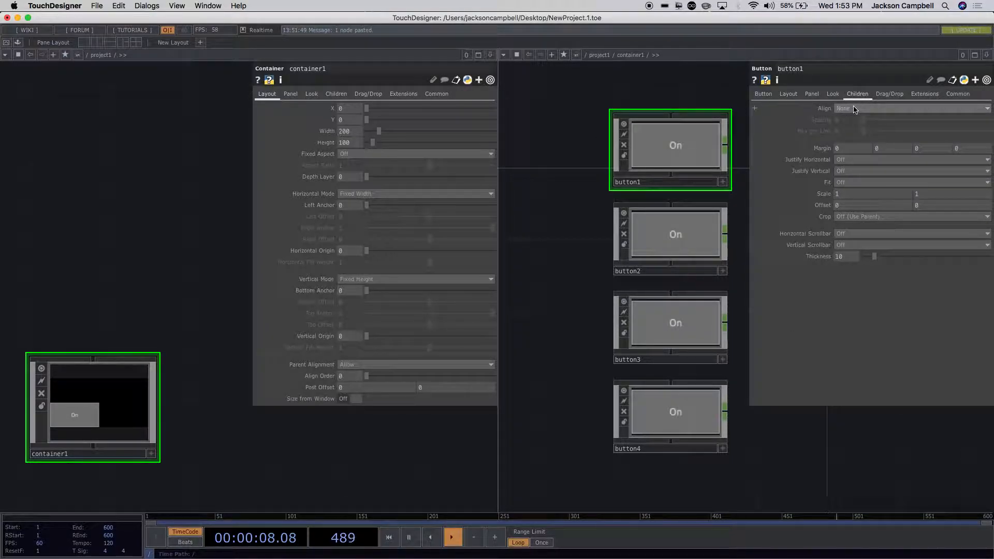
click(853, 109)
click(854, 110)
click(853, 110)
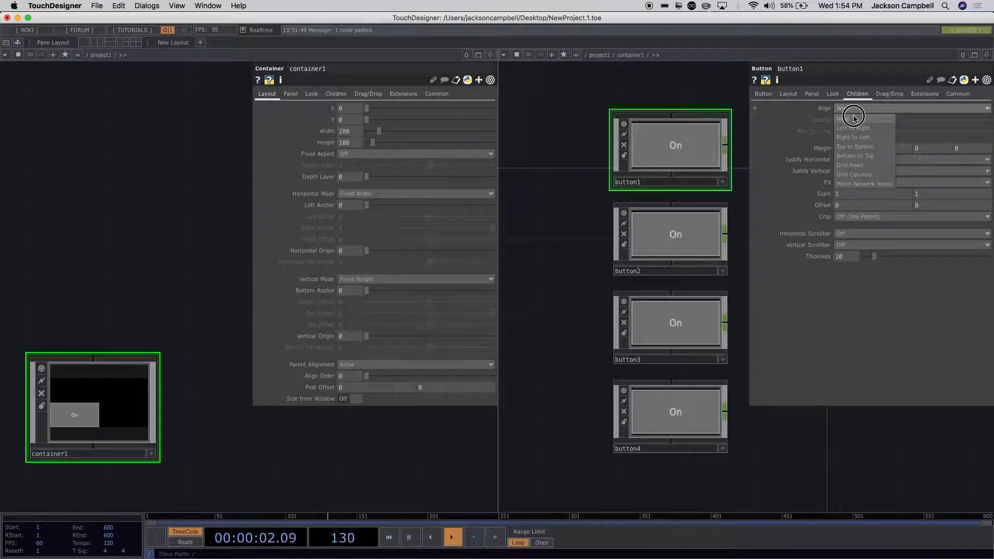
click(856, 129)
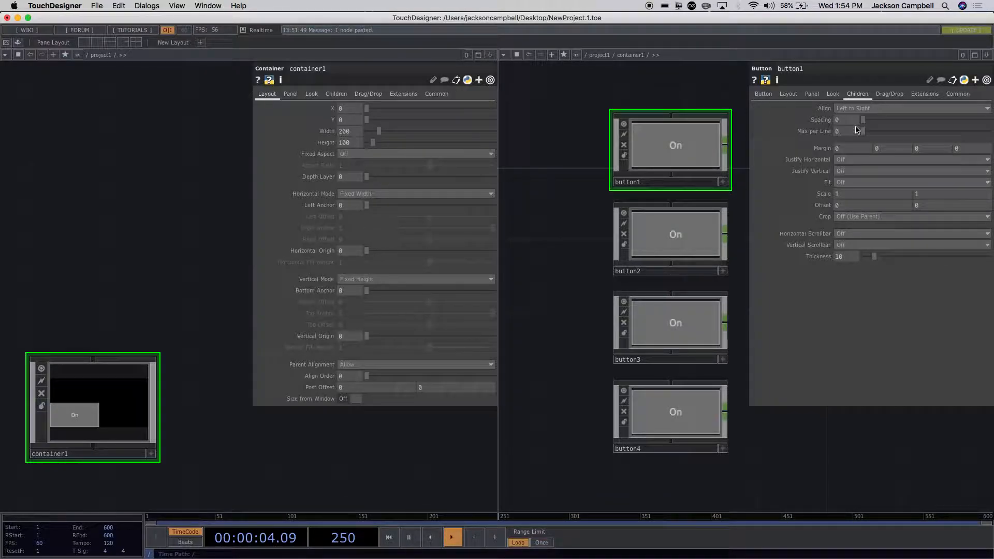
Try the Top to Bottom and Grid Rows options for button1's children alignment
click(855, 108)
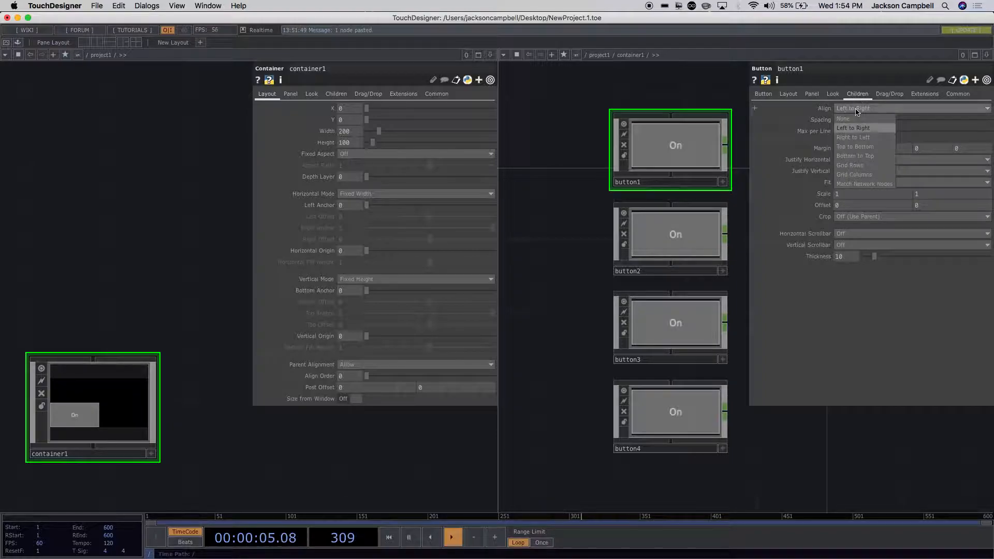
click(858, 146)
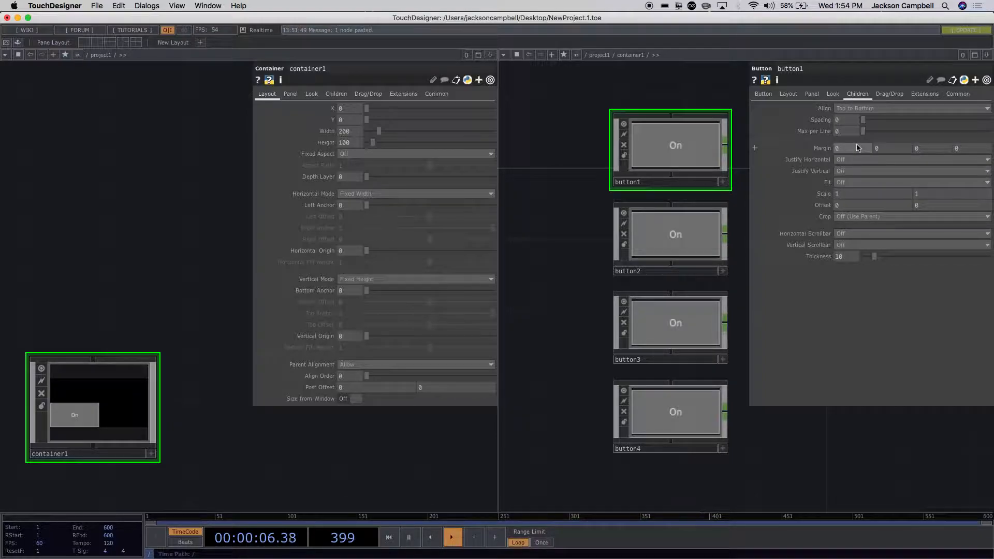
click(858, 109)
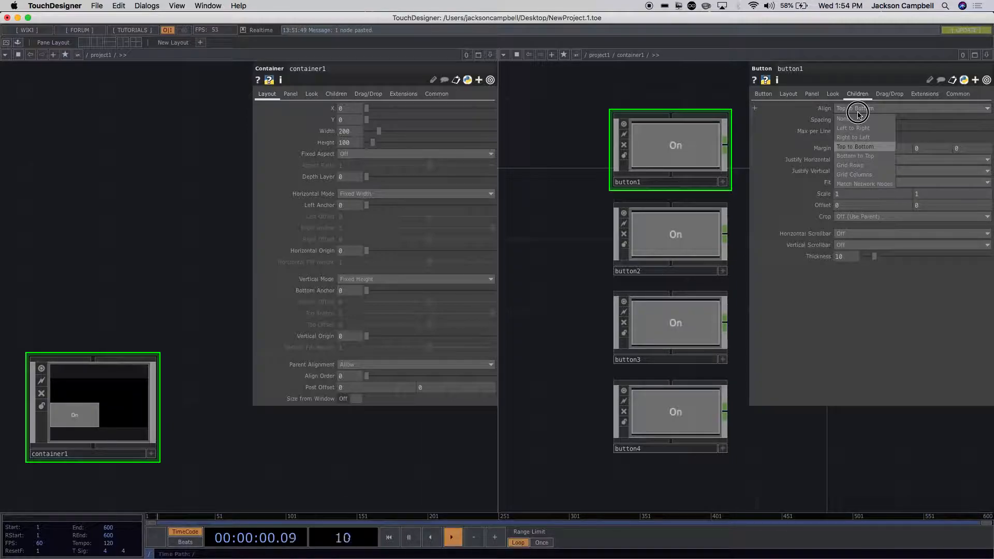
click(855, 169)
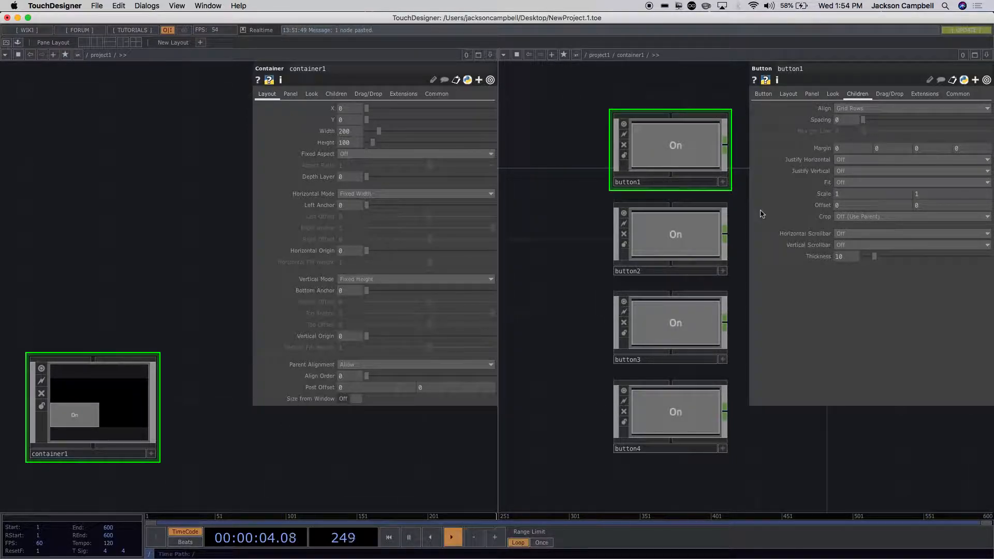
Reset button1's children alignment to None
drag(806, 427, 753, 442)
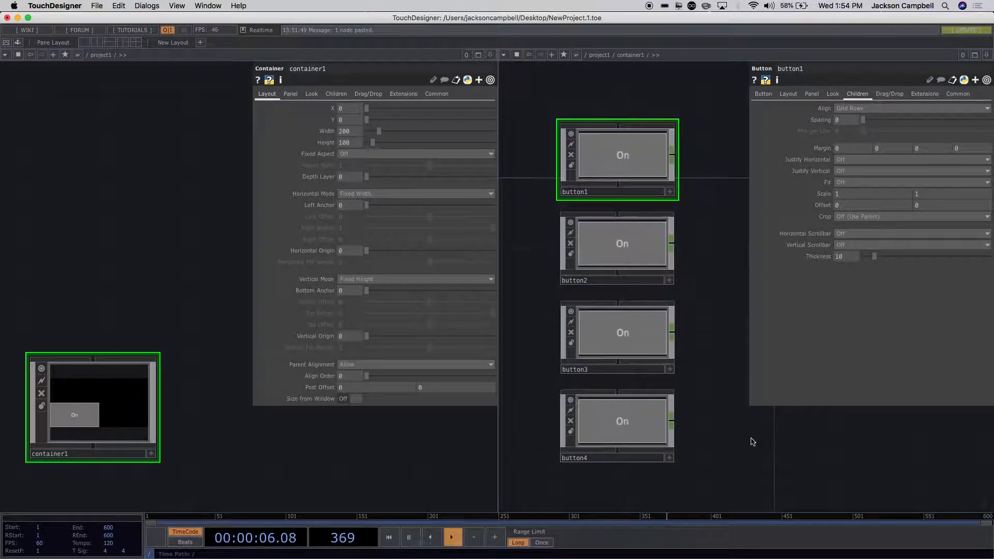
click(850, 108)
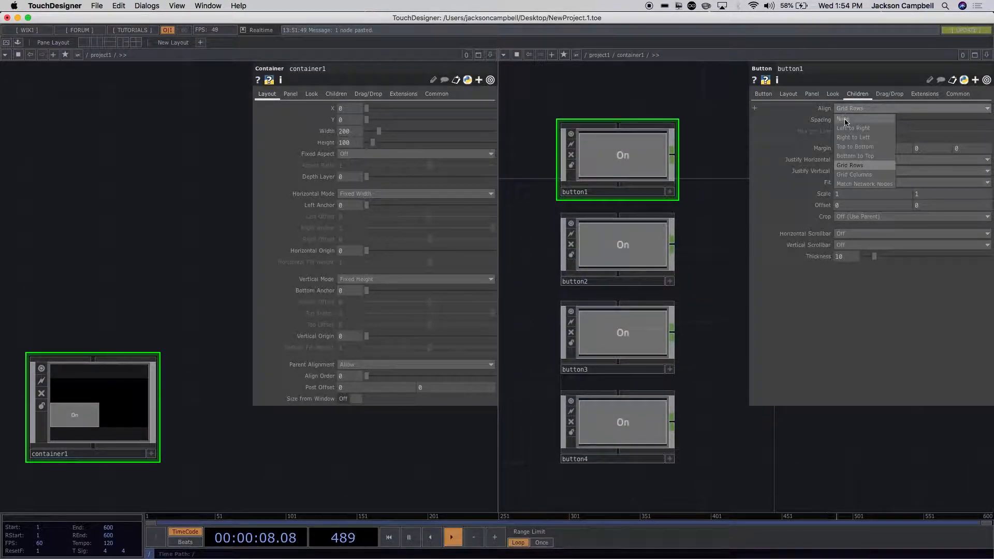
click(845, 107)
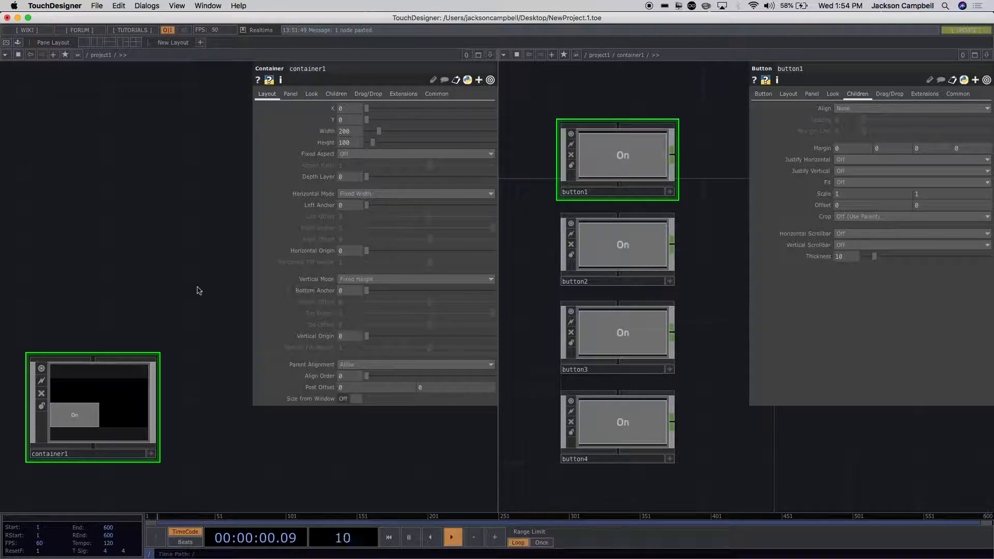
Try aligning container1's child buttons Left to Right and then as Grid Rows
click(334, 95)
click(349, 109)
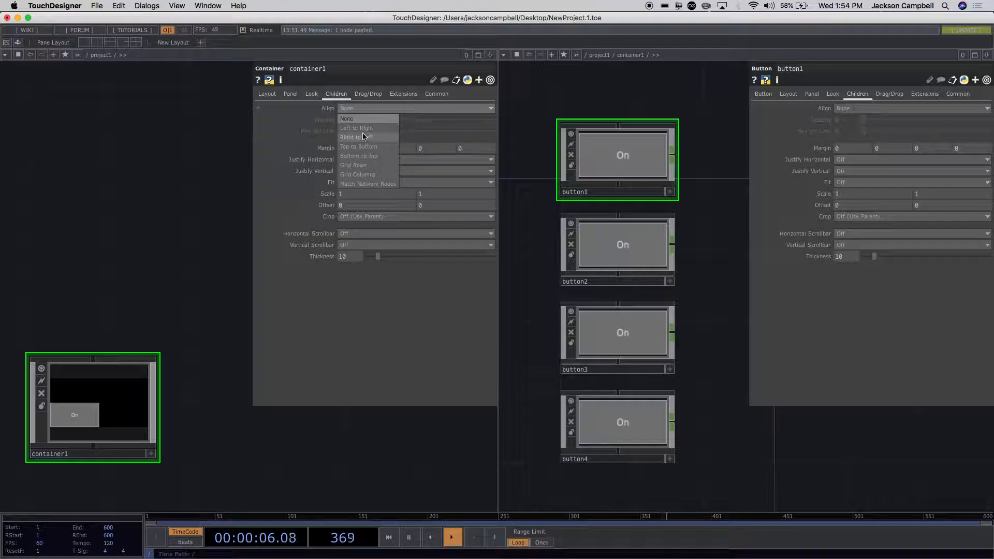
click(363, 128)
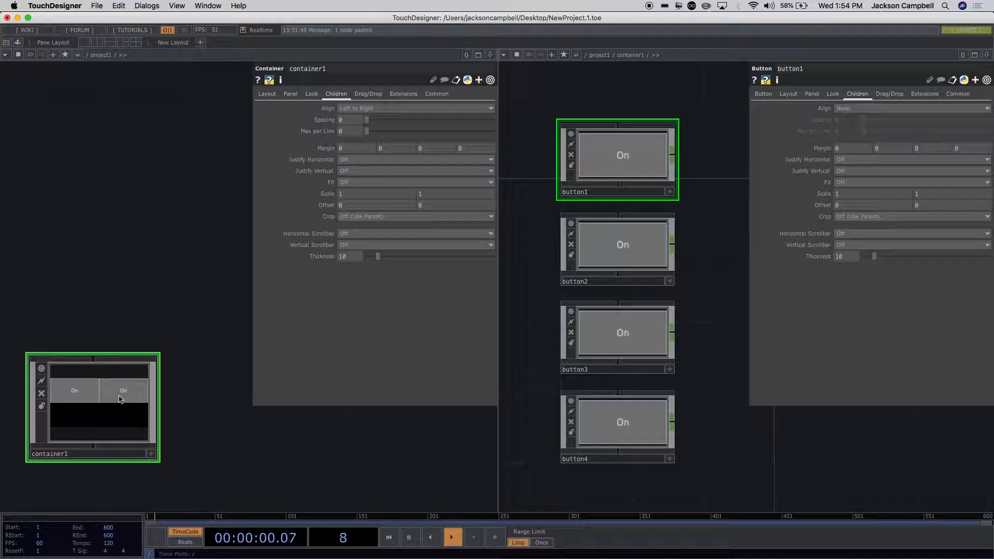
click(361, 110)
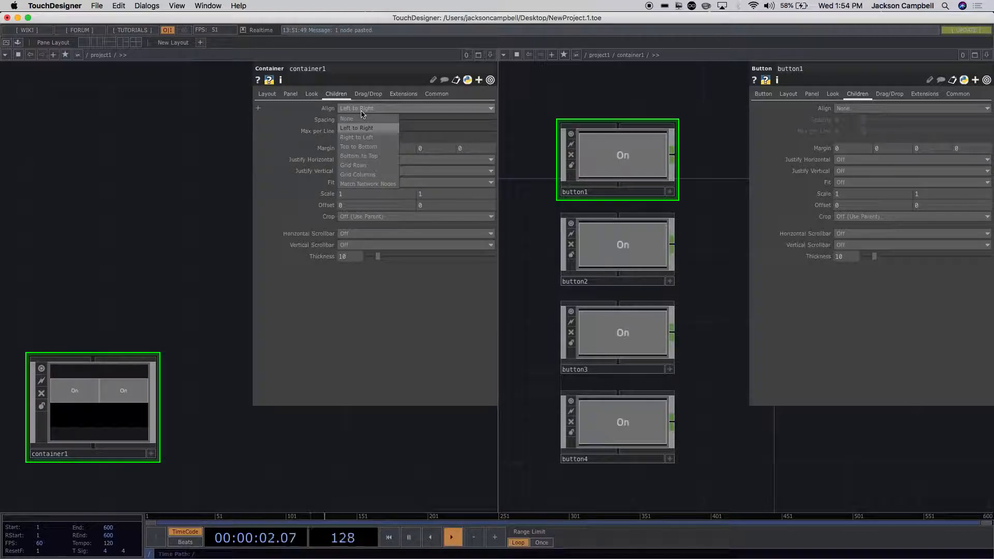
click(363, 165)
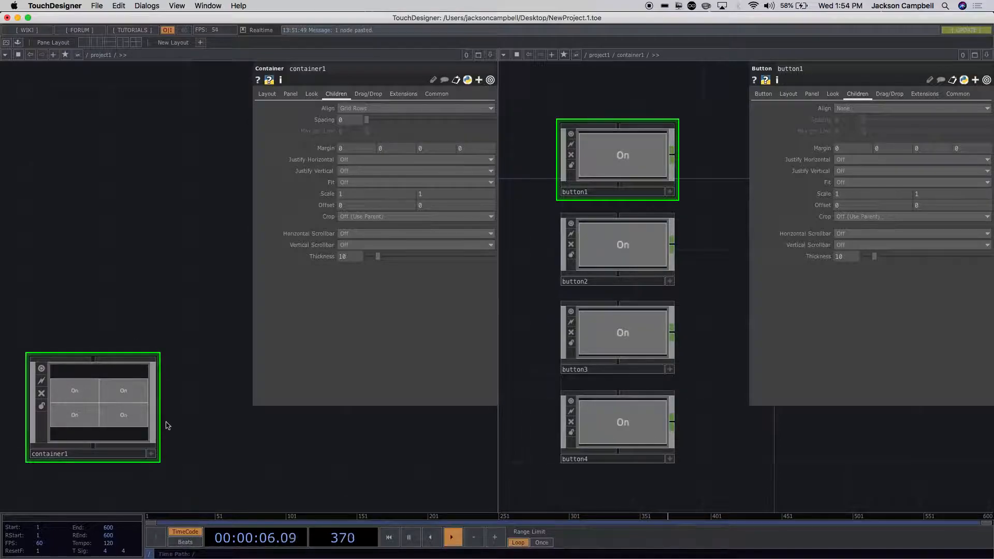
Activate container1's viewer and toggle all four of its buttons off
click(151, 454)
click(65, 390)
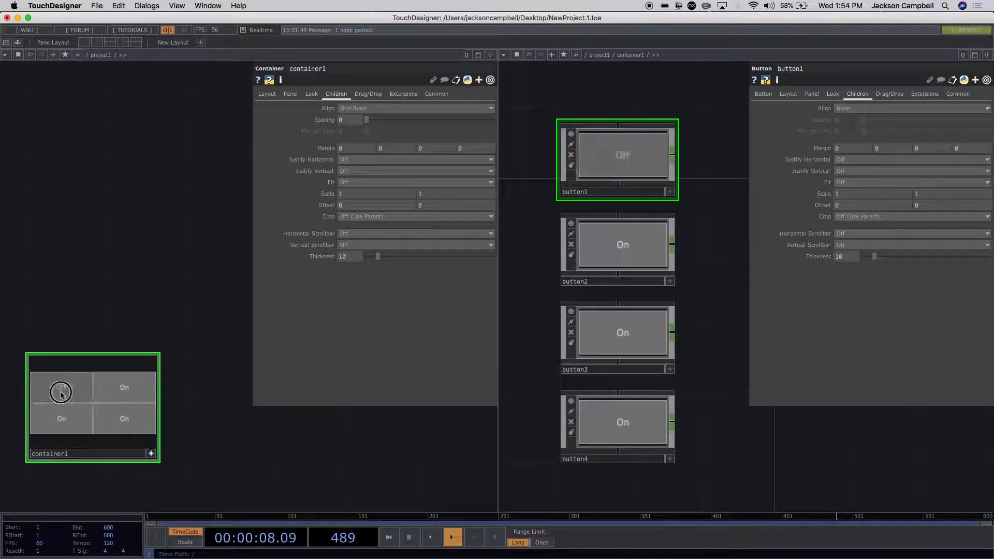
click(106, 392)
click(79, 418)
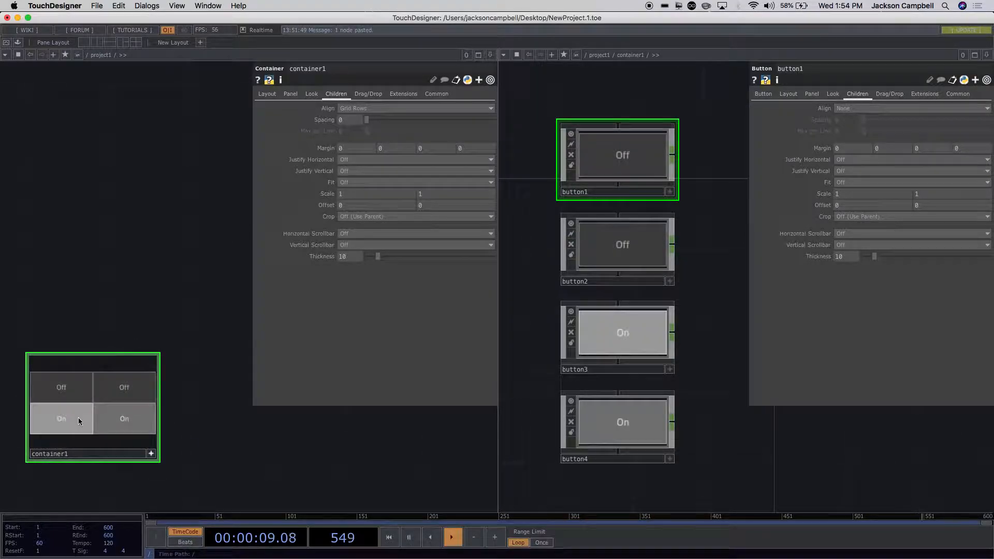
click(122, 415)
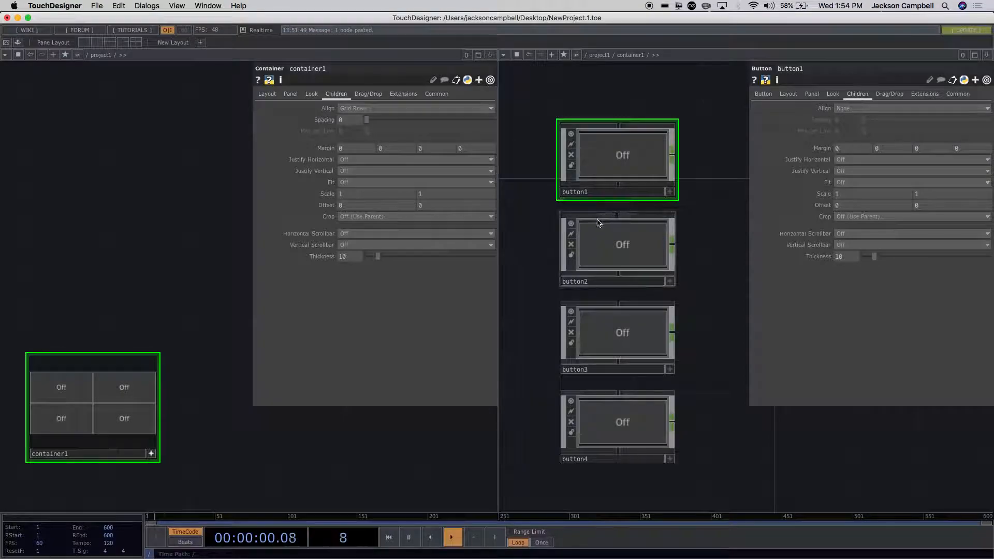
click(599, 194)
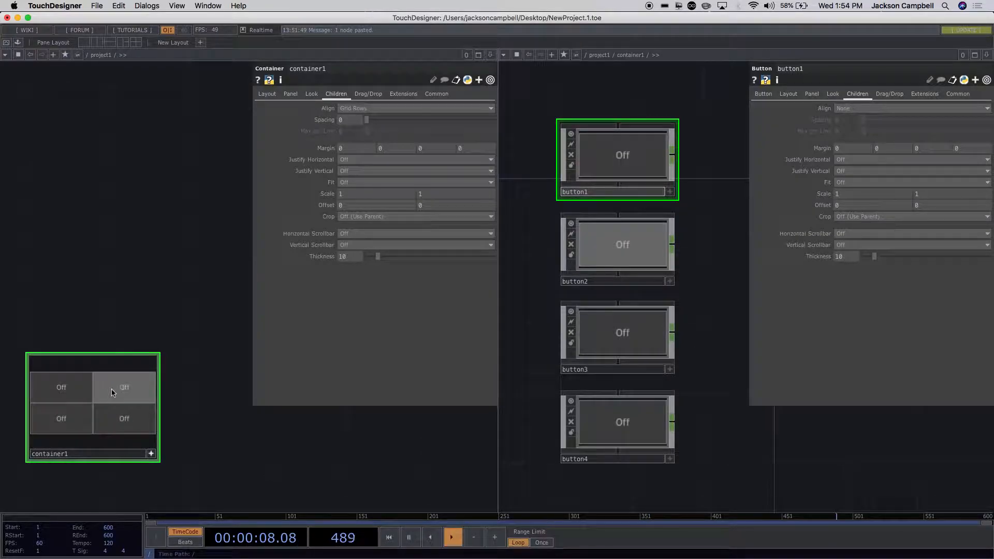
Align container1's child buttons as Grid Columns and view the resulting layout in project1
click(378, 109)
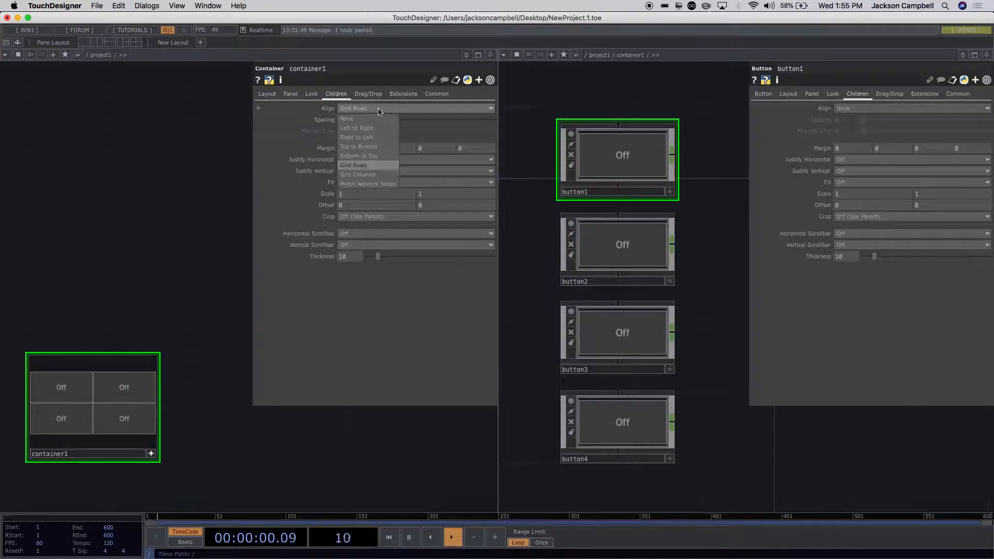
click(367, 177)
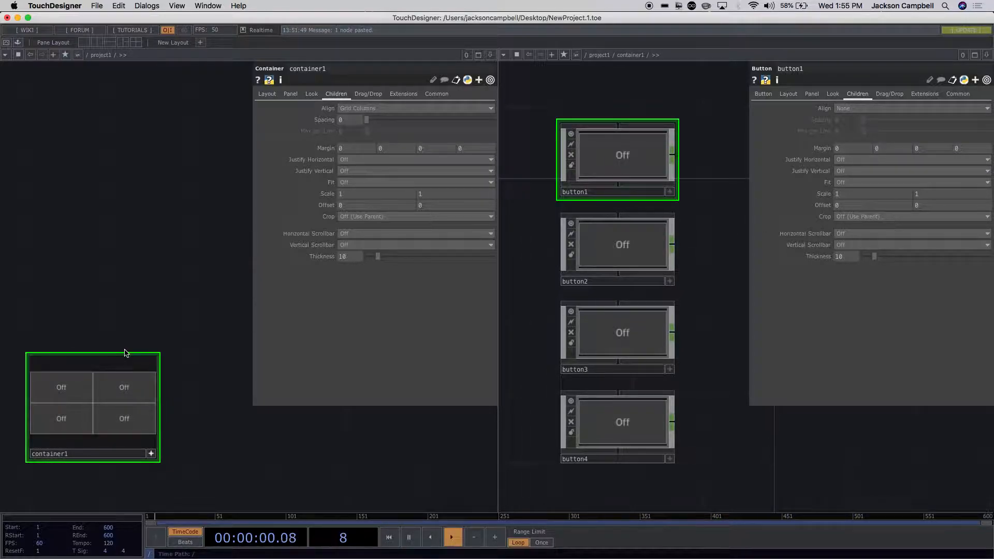
drag(117, 369, 118, 331)
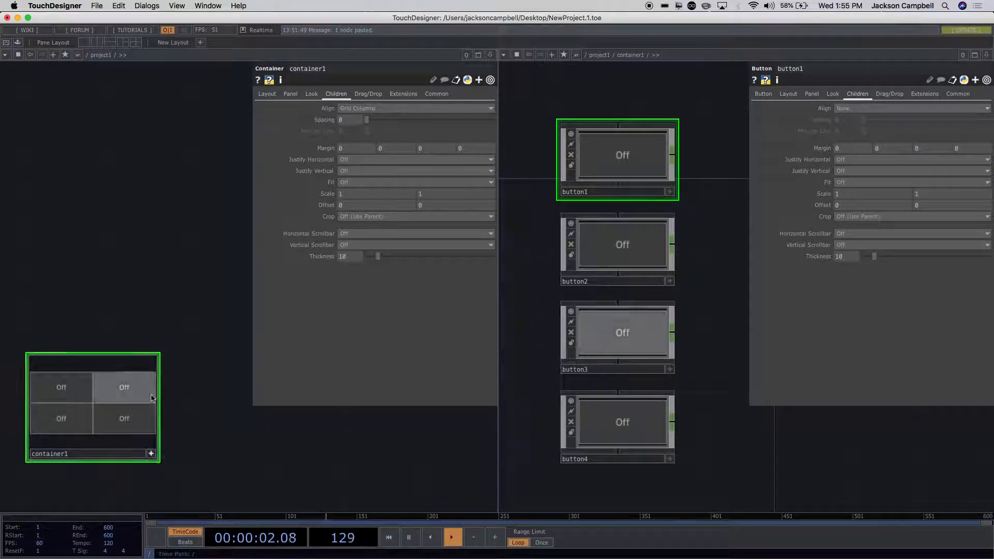
scroll(163, 406, up, 1)
scroll(163, 405, down, 3)
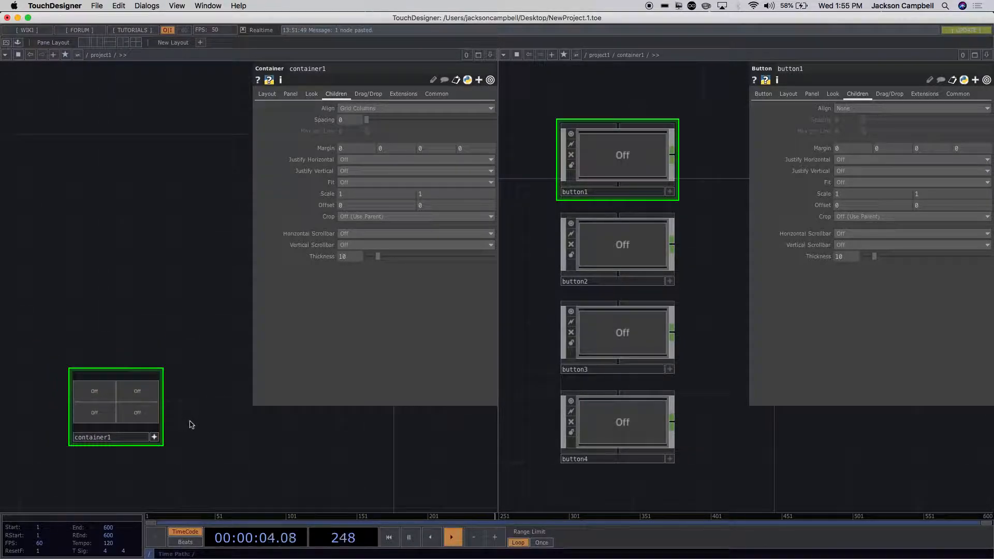
scroll(191, 422, down, 3)
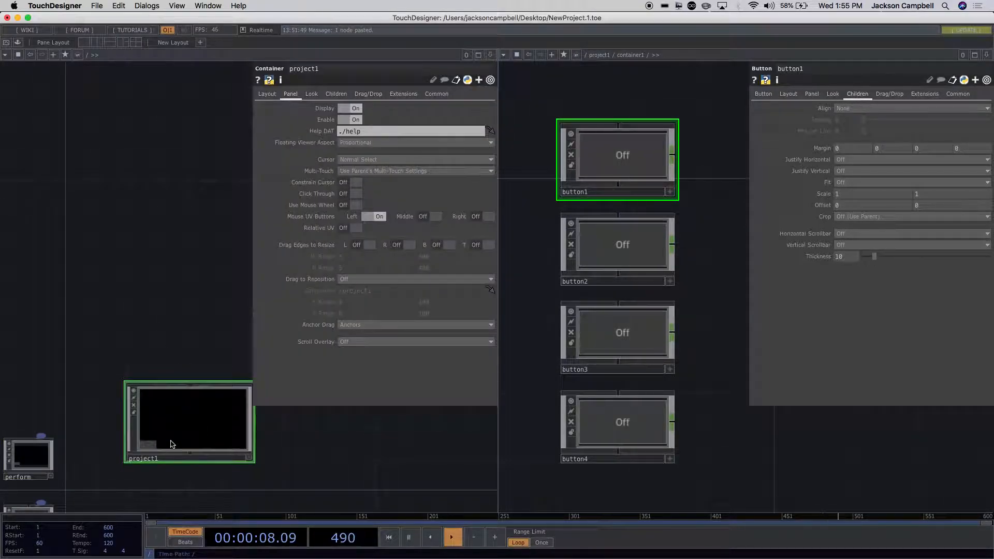
Move container1 up in the project1 network, paste a copy of it below, and deactivate the copy's viewer
scroll(171, 442, up, 3)
click(148, 297)
click(268, 93)
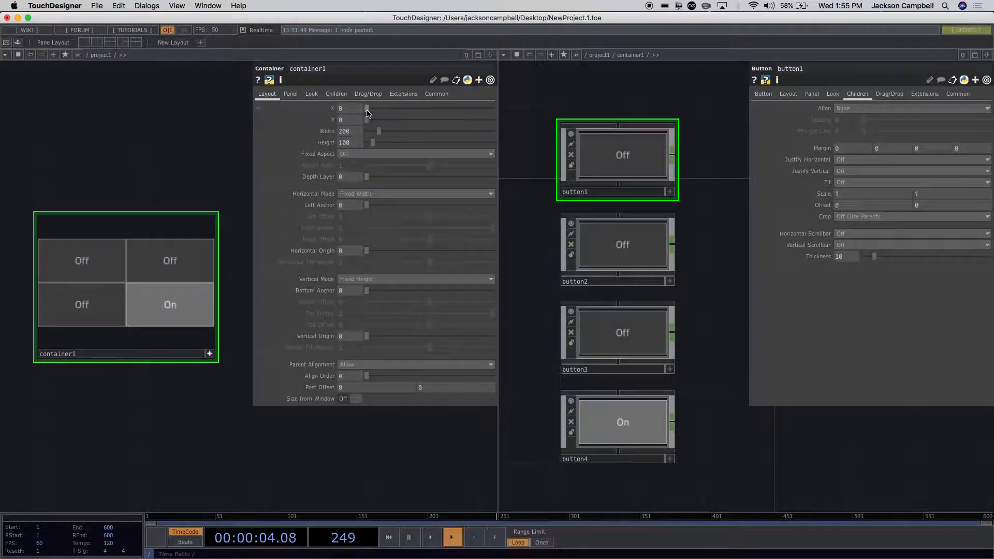
drag(169, 429, 169, 359)
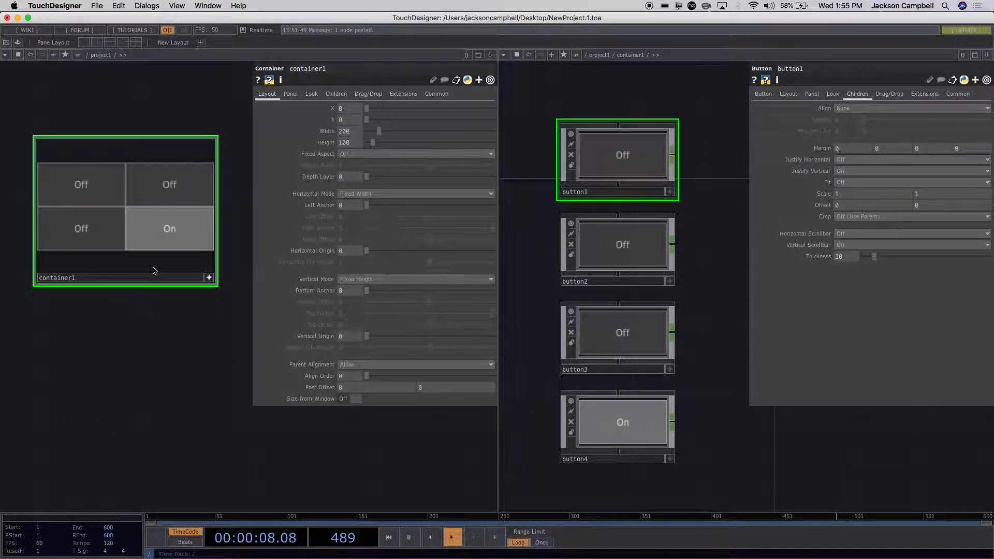
key(ctrl+v)
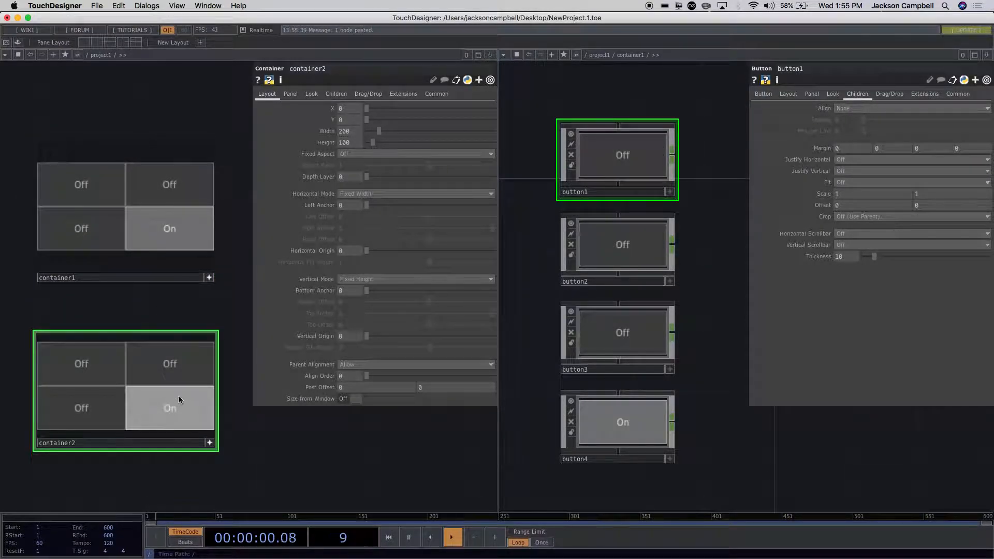
click(210, 443)
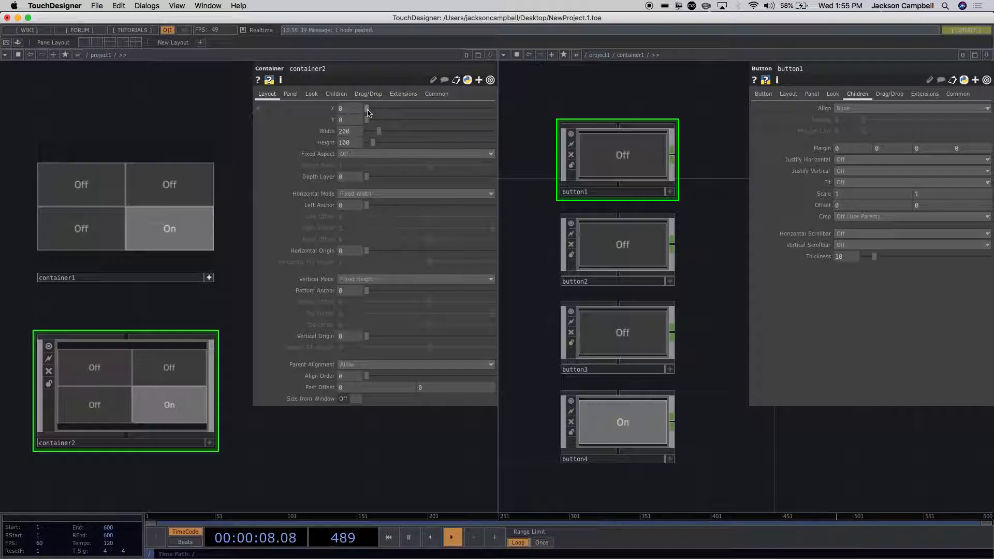
Set container2's X position to 200 in its layout parameters
drag(368, 113, 379, 111)
text(200)
key(Return)
Open the perform window, switch off the active button in each of the two containers, and return to the network editor
click(6, 43)
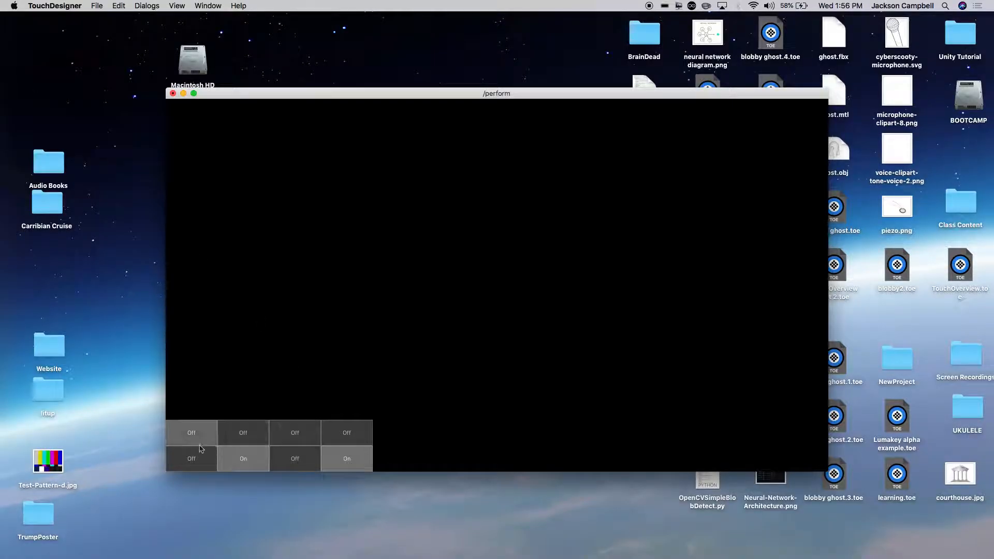
click(240, 458)
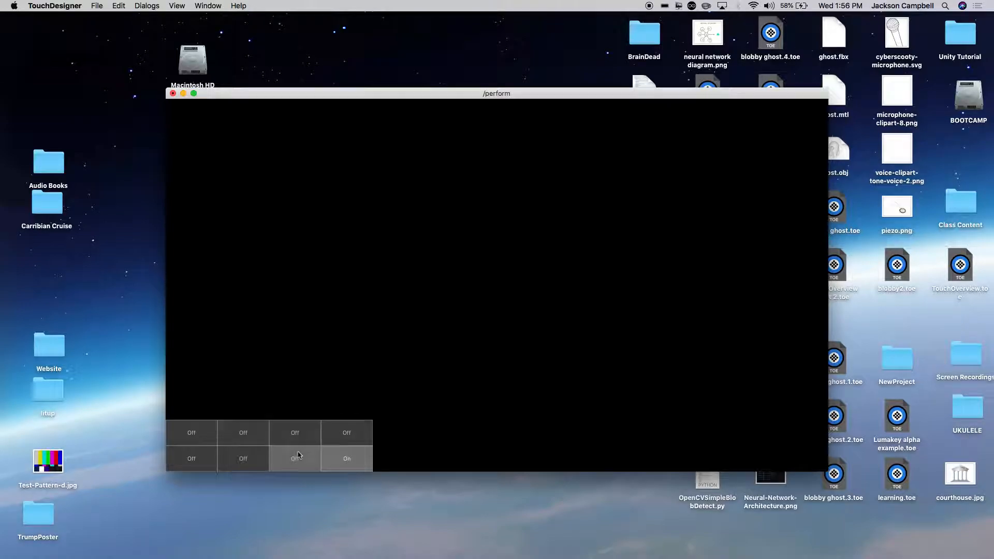
click(340, 466)
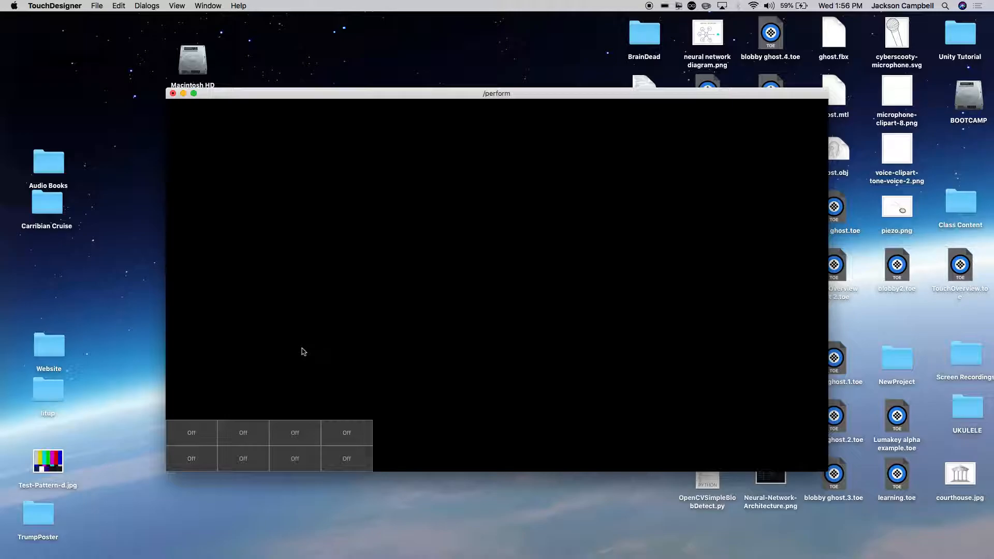
key(Escape)
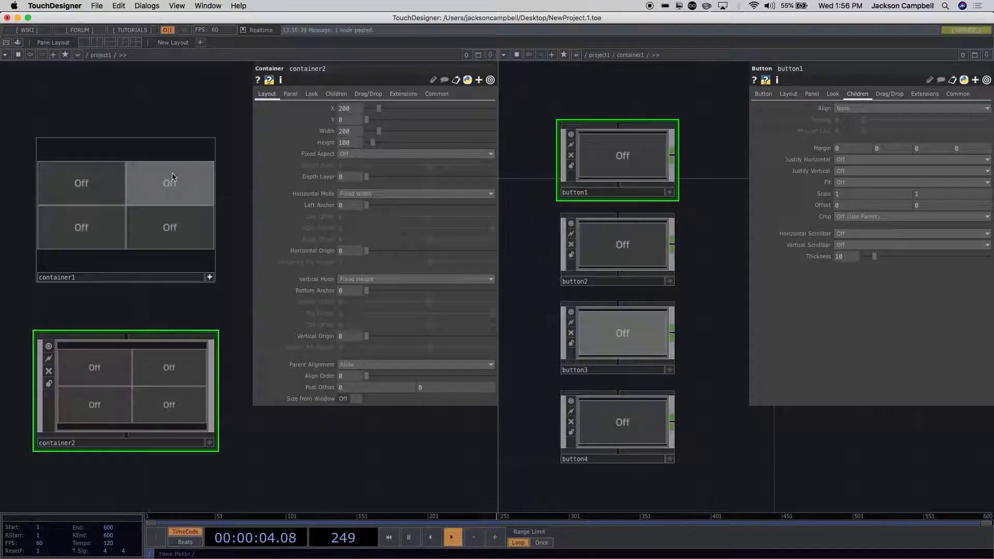
Examine the network inside button1, including the bg node's Text expression and the color table it references
drag(681, 178, 616, 185)
scroll(551, 172, up, 10)
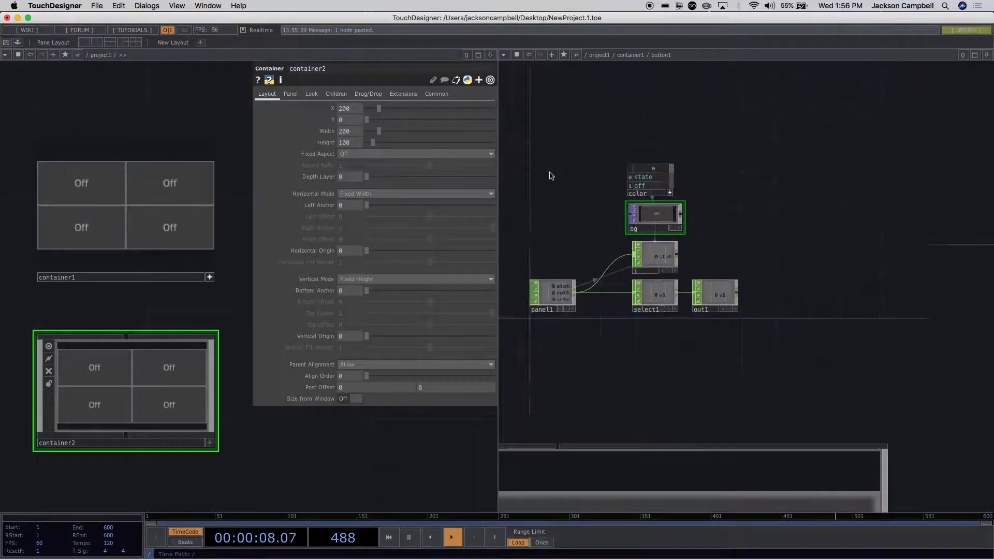
drag(713, 311, 693, 279)
scroll(656, 249, up, 2)
scroll(656, 249, up, 5)
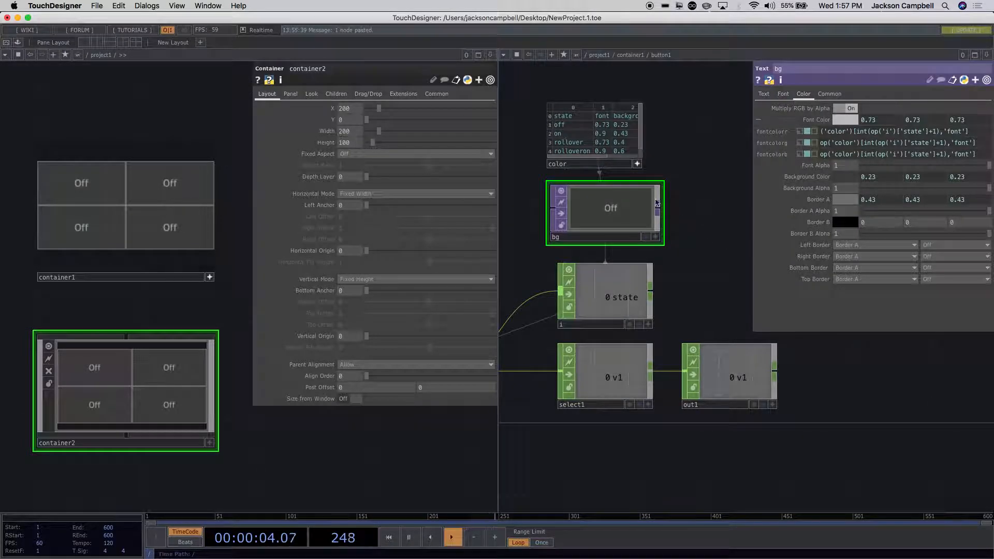
click(764, 94)
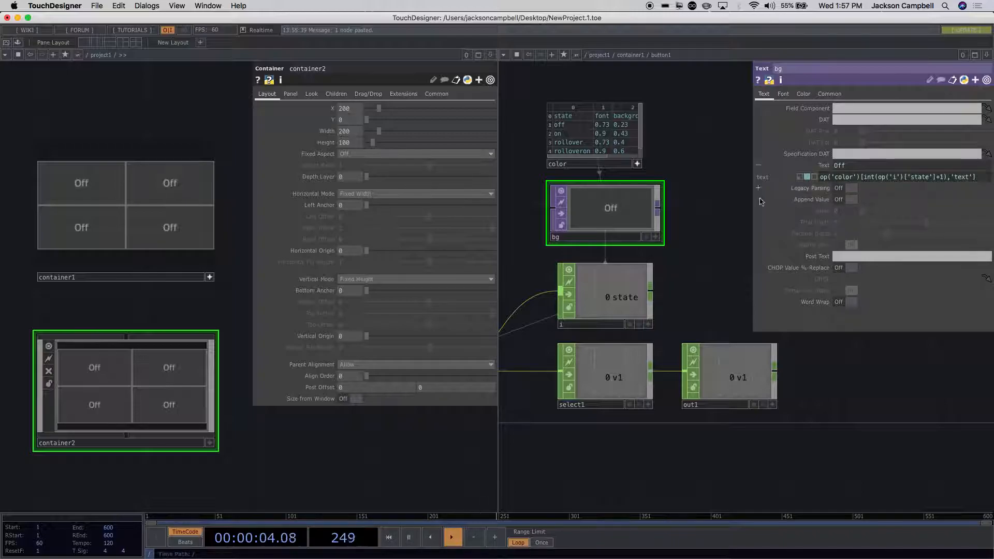
scroll(671, 202, right, 3)
scroll(675, 207, up, 3)
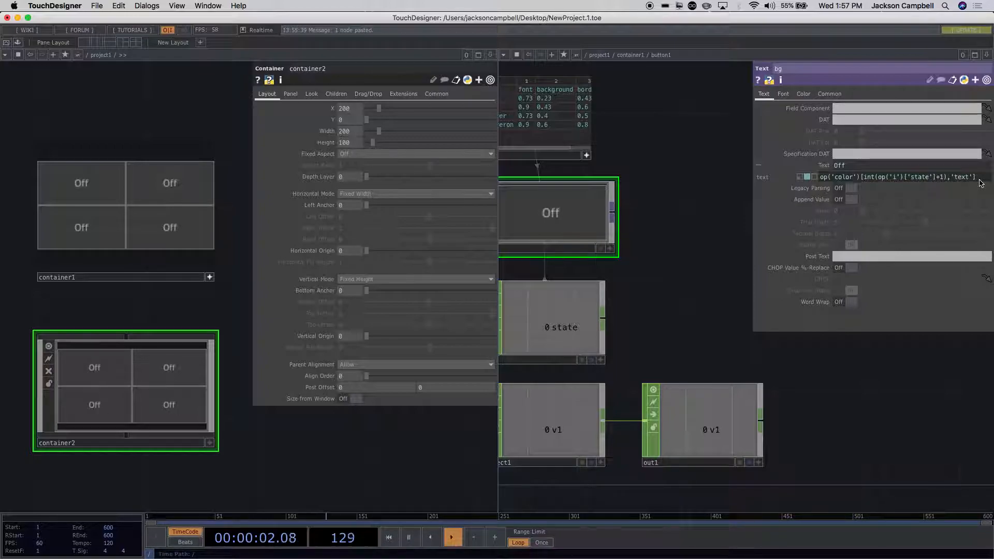
scroll(667, 264, down, 2)
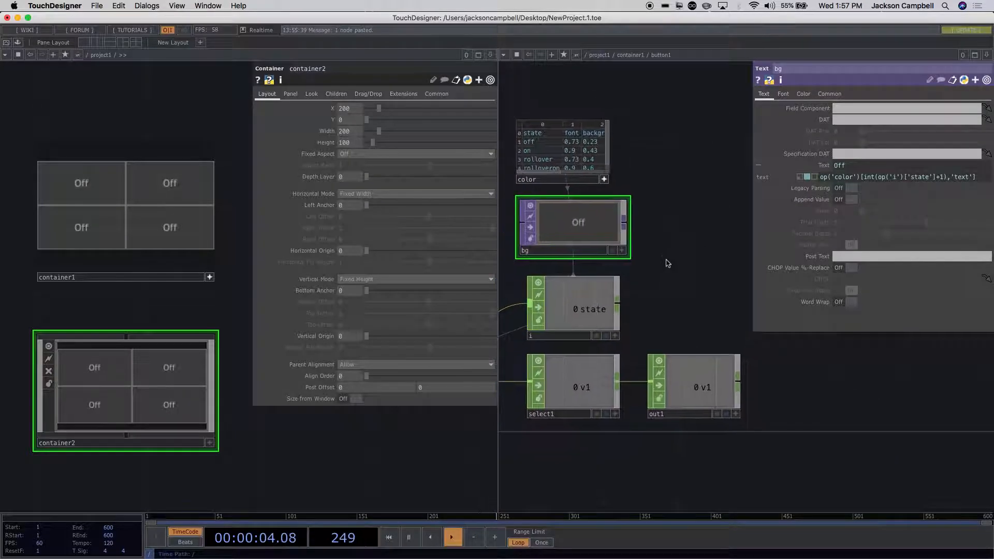
scroll(667, 264, down, 4)
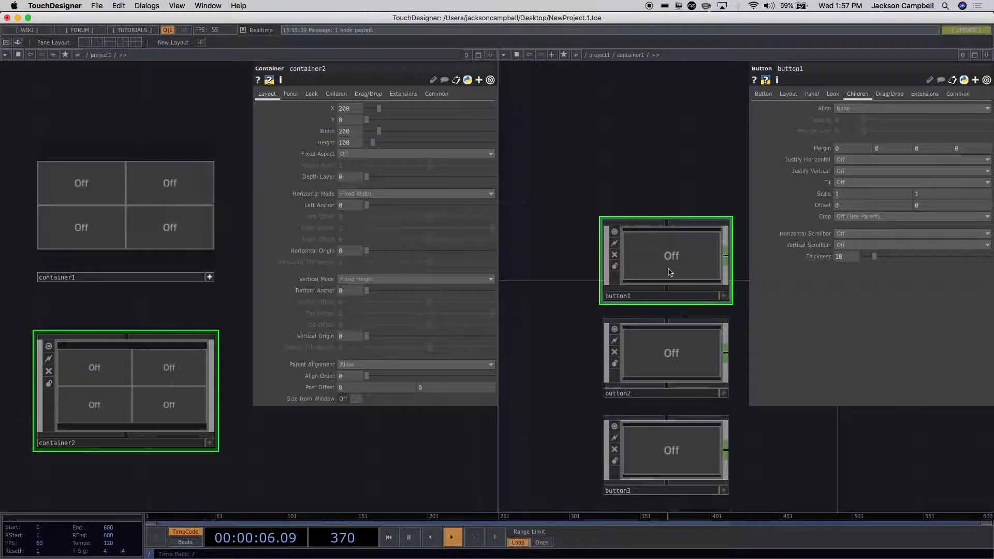
Copy the Text expression of the bg node inside button1 and replace it with the constant text "button"
scroll(677, 244, up, 5)
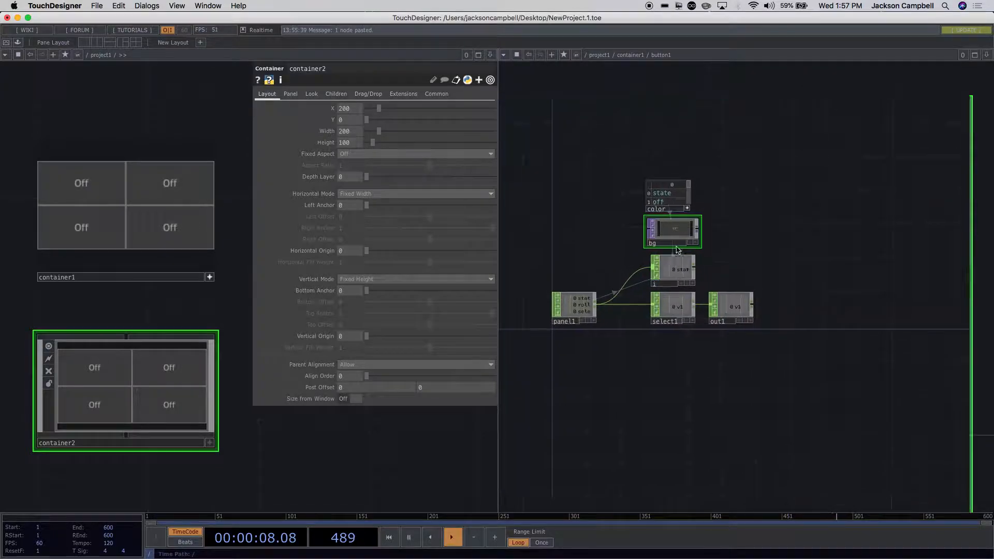
scroll(729, 283, up, 3)
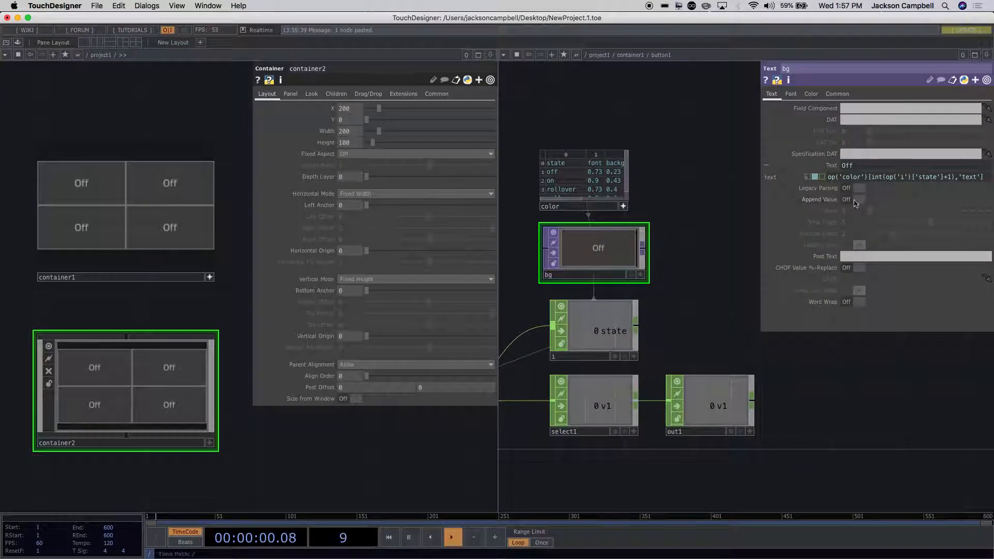
drag(983, 178, 827, 179)
key(super+c)
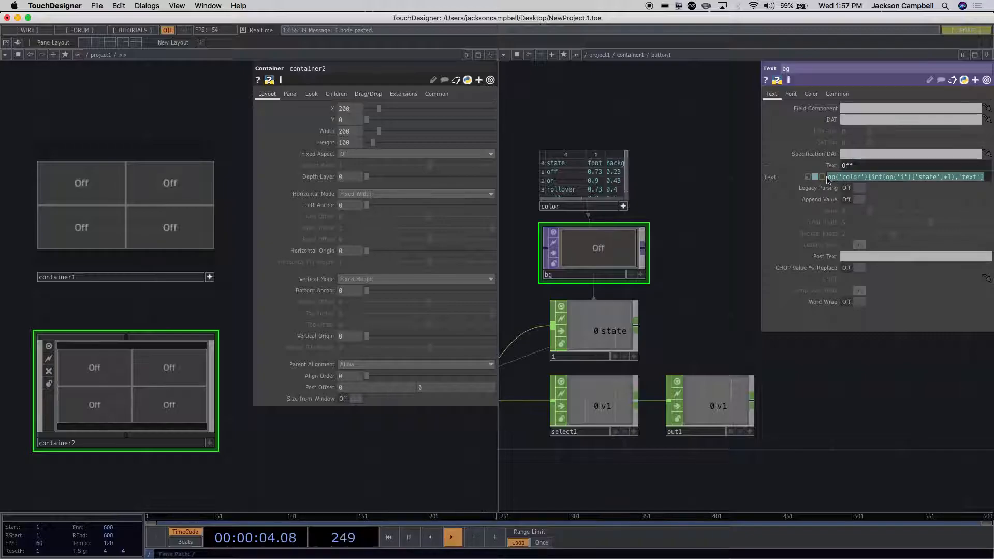
key(BackSpace)
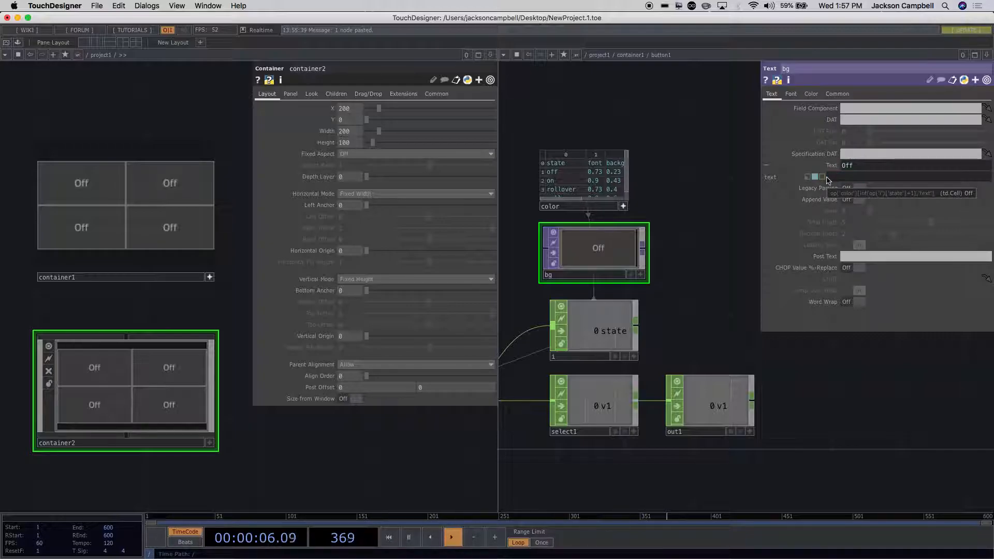
text(button)
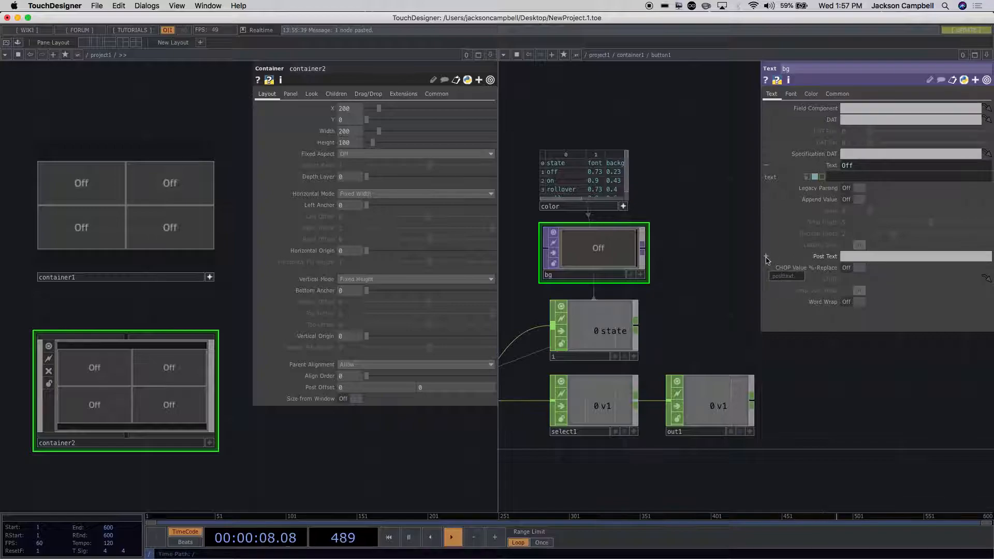
Set bg's Post Text to the copied expression op('color')[int(op('i')['state']+1),'text']
click(767, 257)
click(815, 268)
click(841, 274)
key(super+v)
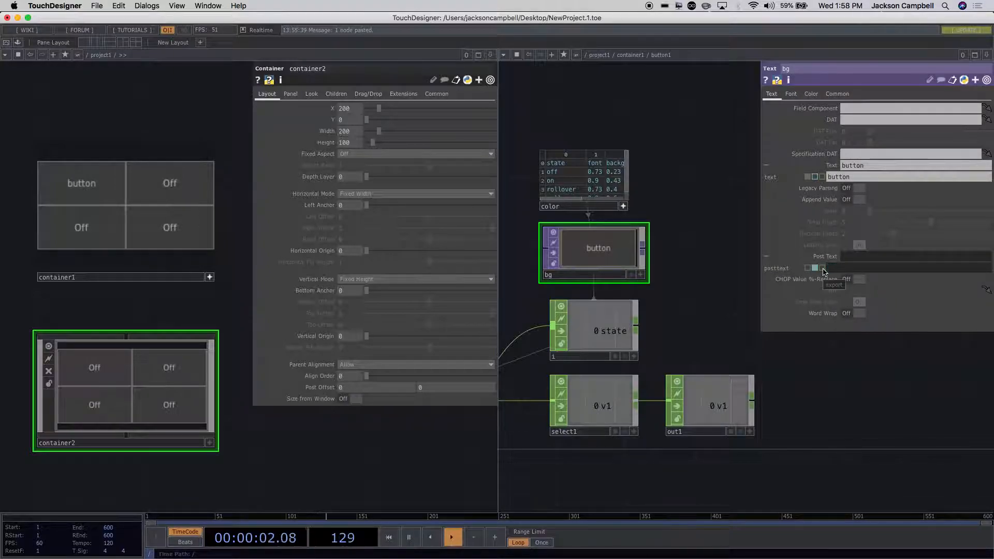
key(Return)
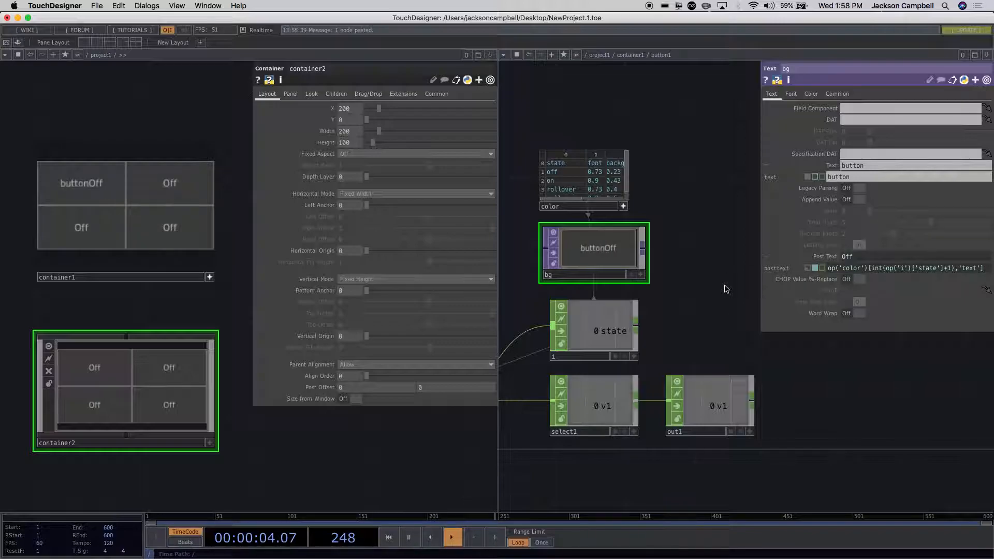
scroll(622, 258, up, 5)
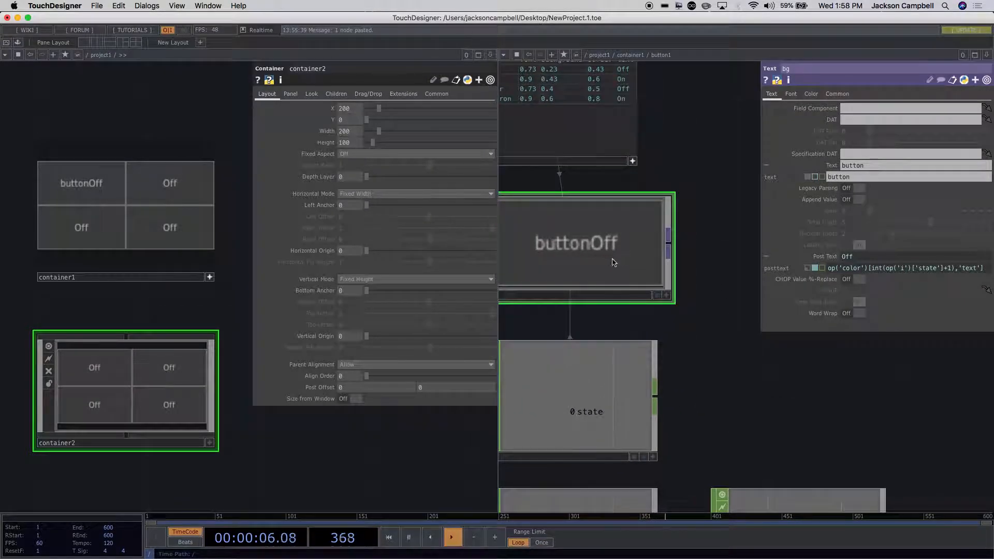
Add a trailing space after the constant text "button" in bg's Text parameter
click(860, 177)
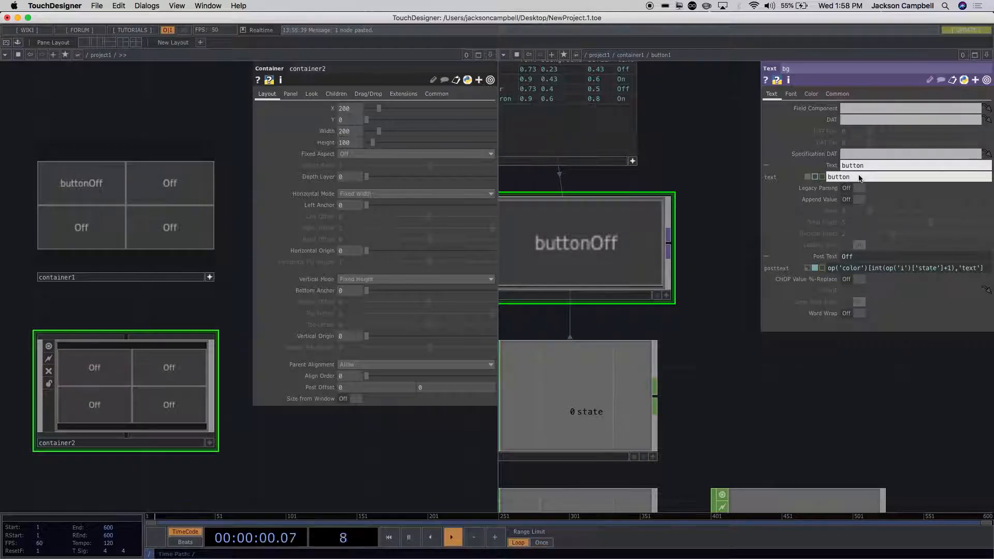
click(735, 251)
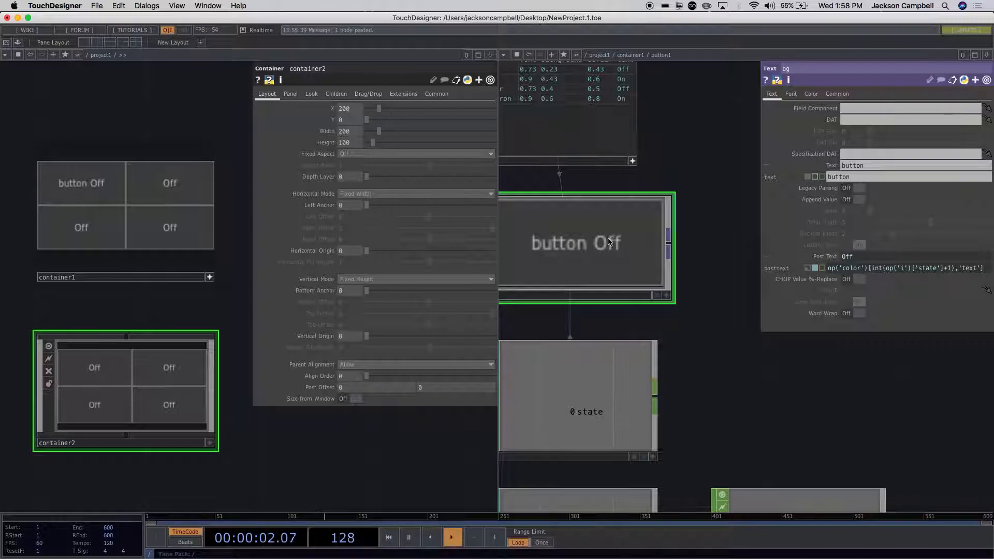
click(874, 167)
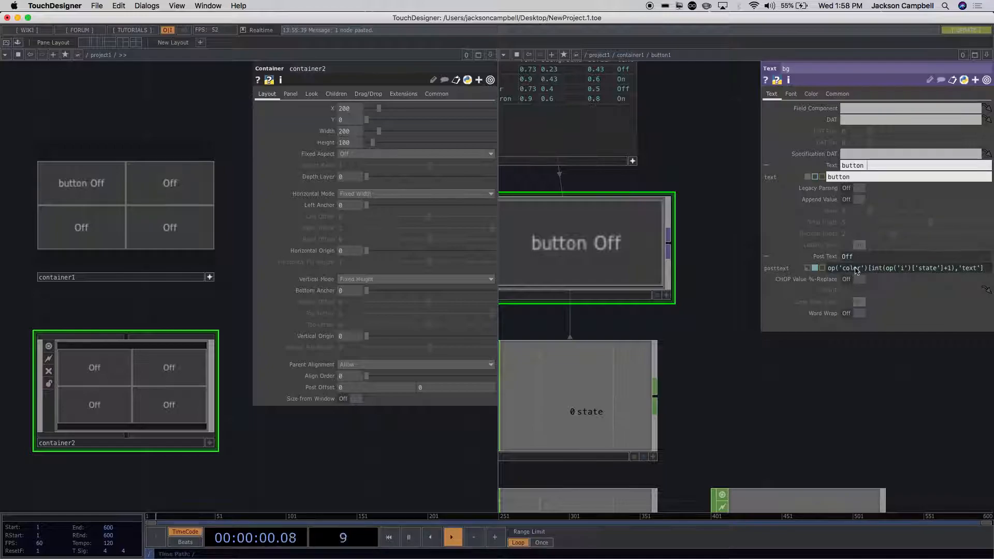
Examine bg's Post Text expression and the network surrounding the bg node inside button1
scroll(855, 273, up, 3)
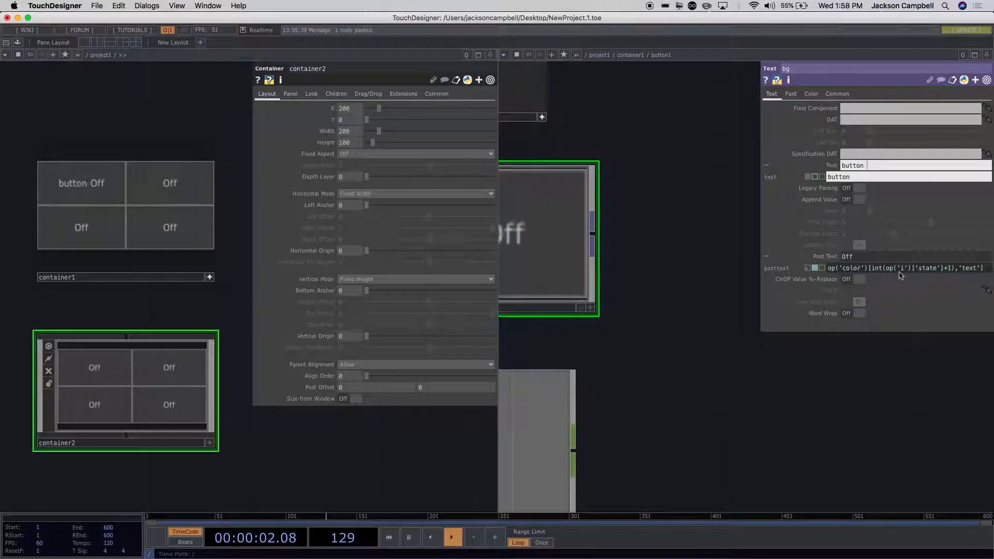
drag(982, 268, 823, 273)
click(686, 228)
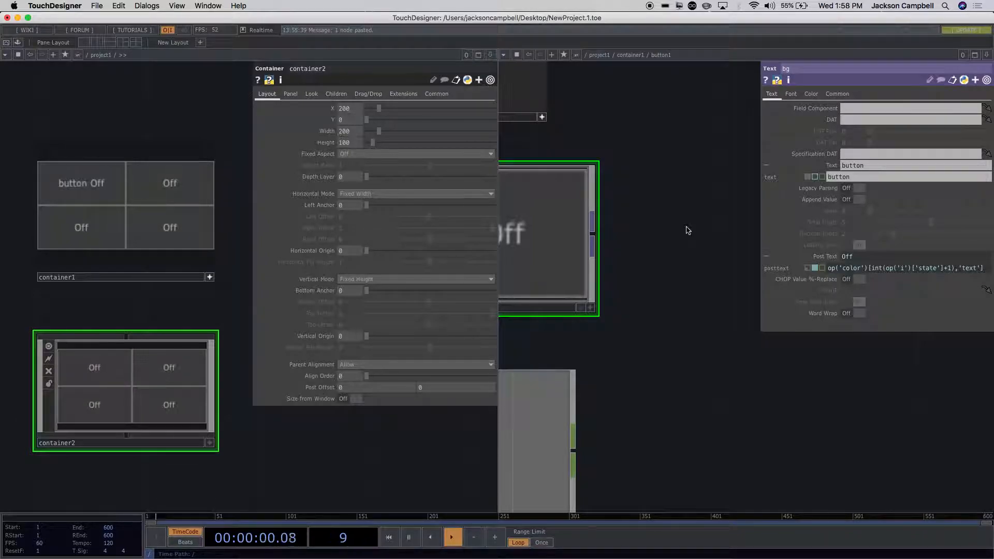
scroll(705, 226, down, 3)
scroll(704, 226, down, 2)
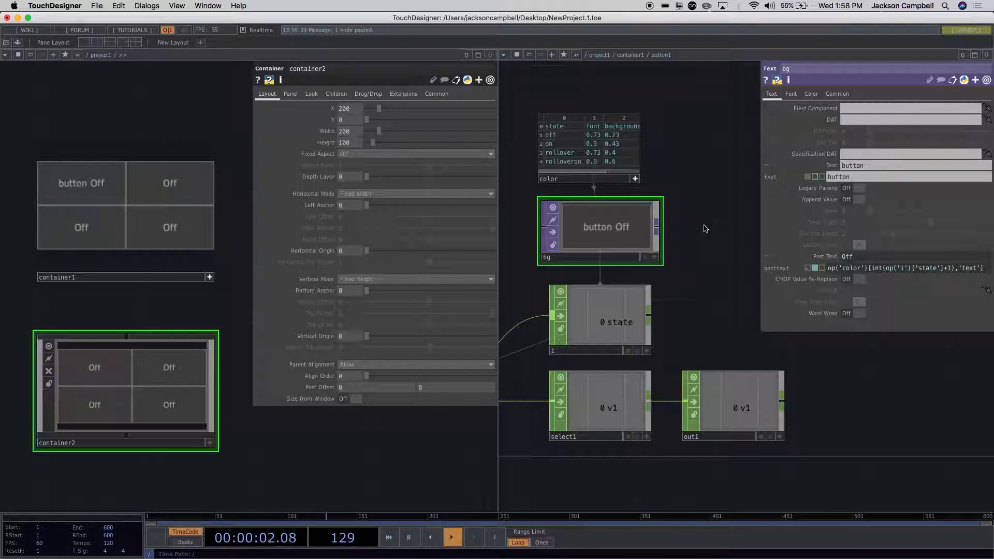
scroll(651, 233, down, 1)
scroll(651, 233, down, 4)
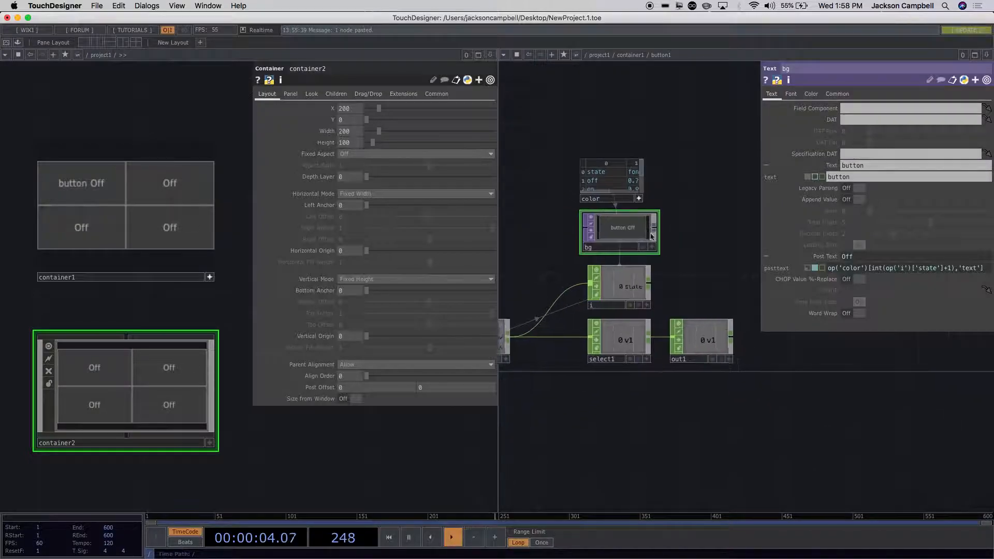
scroll(650, 228, up, 6)
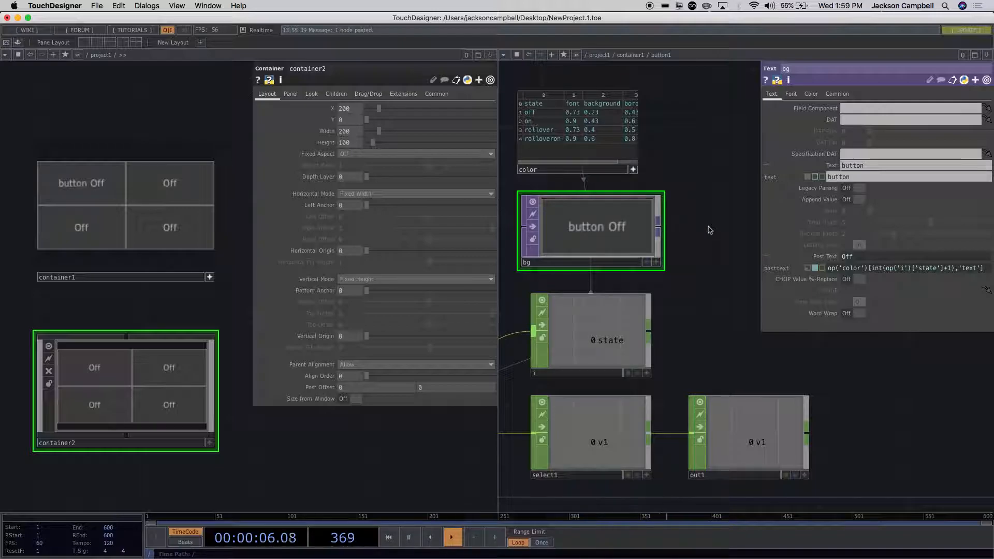
scroll(708, 224, up, 1)
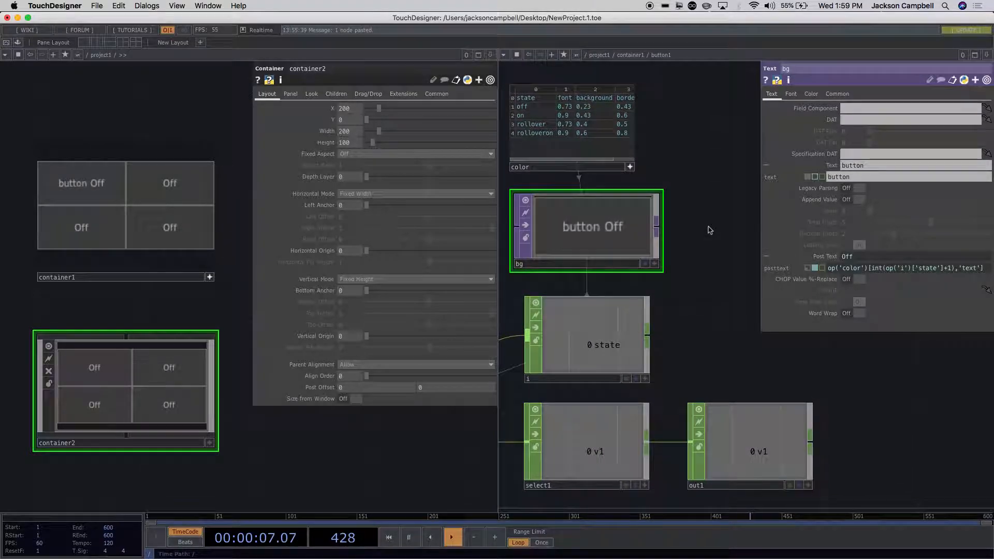
Switch bg's Text parameter to expression mode and enclose the word in quotes as 'button'
click(816, 177)
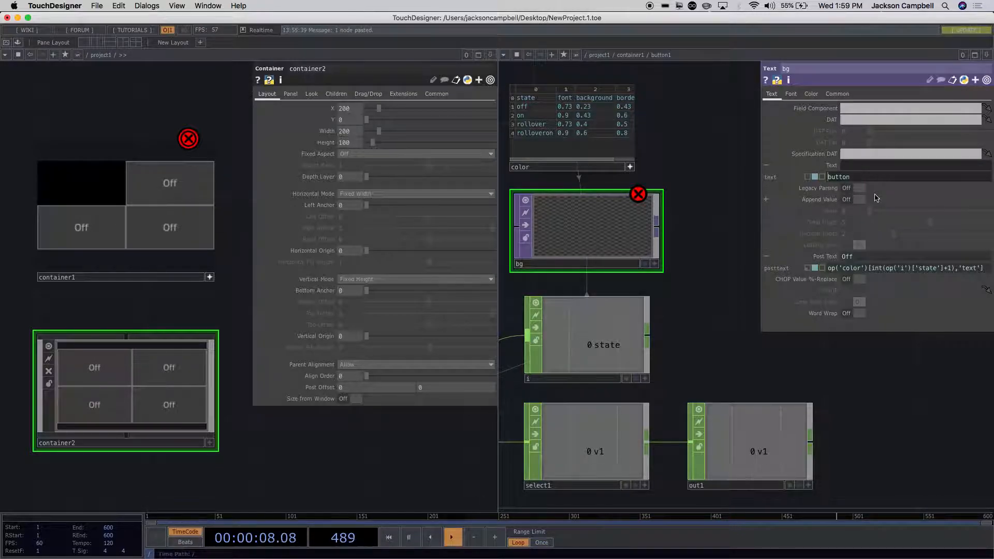
text(')
key(Right)
key(Right)
key(Right)
key(Right)
key(Right)
text(')
key(Return)
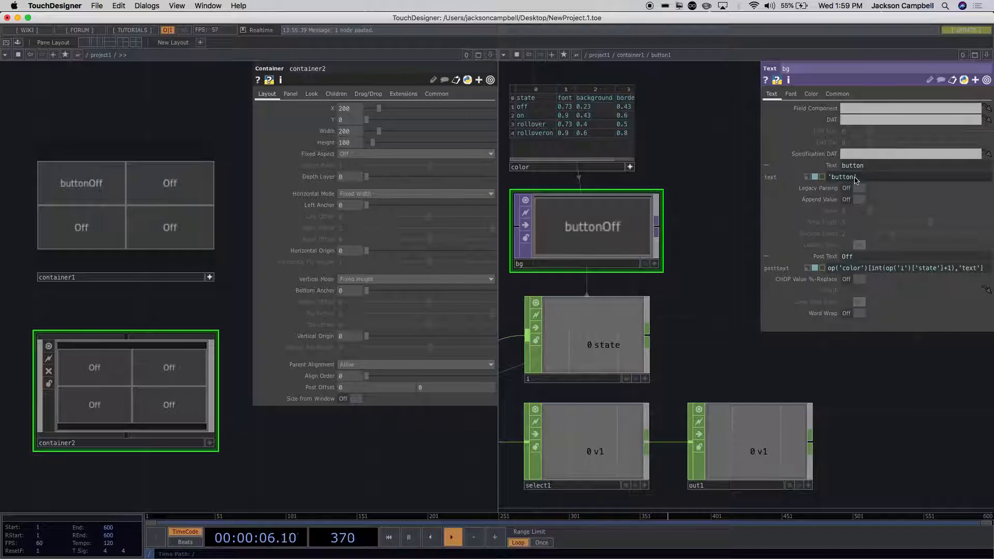
Capitalize the string in bg's Text expression and end it with a space, giving 'Button '
click(832, 180)
key(BackSpace)
text(B)
click(714, 225)
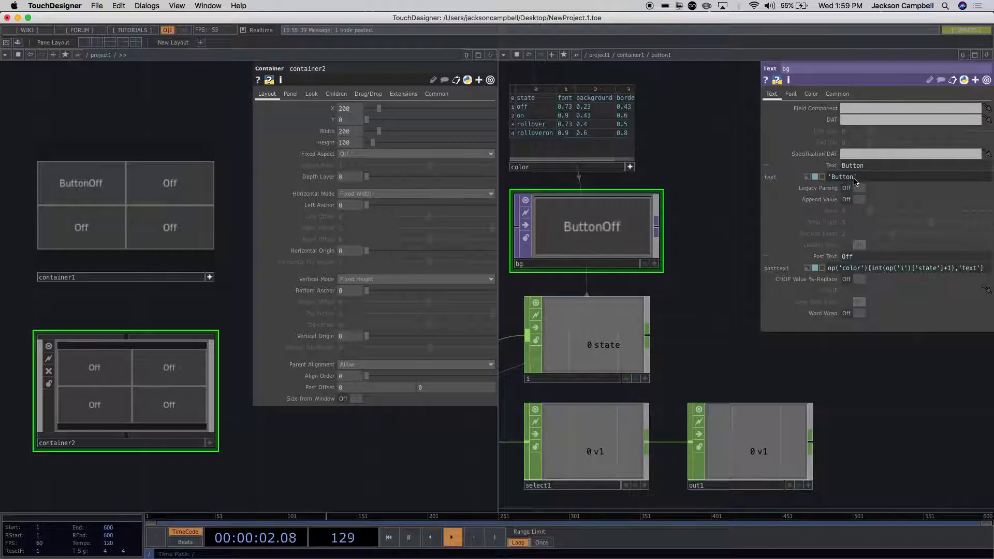
click(721, 228)
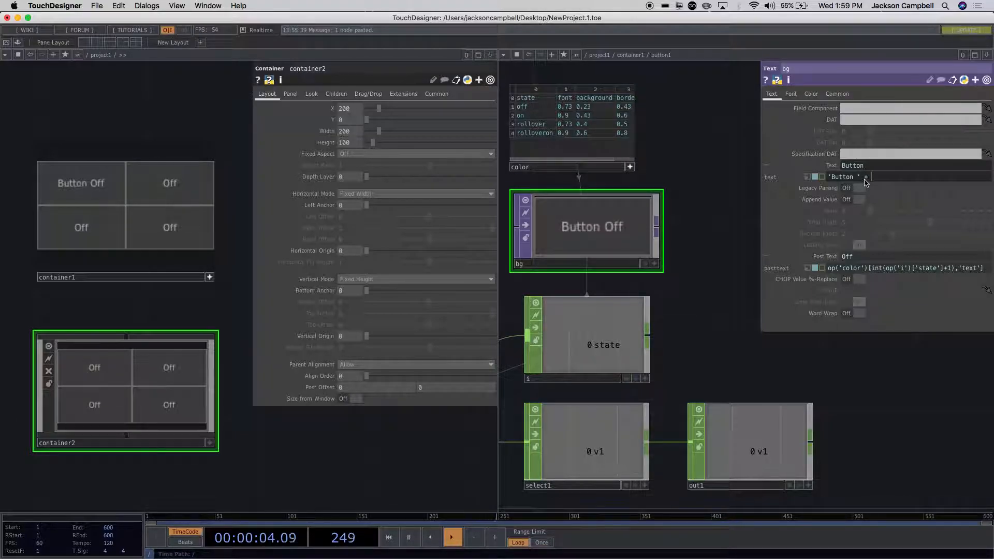
Extend bg's Text expression to 'Button ' + parent().digits and inspect the node's error details
text(parent().digits)
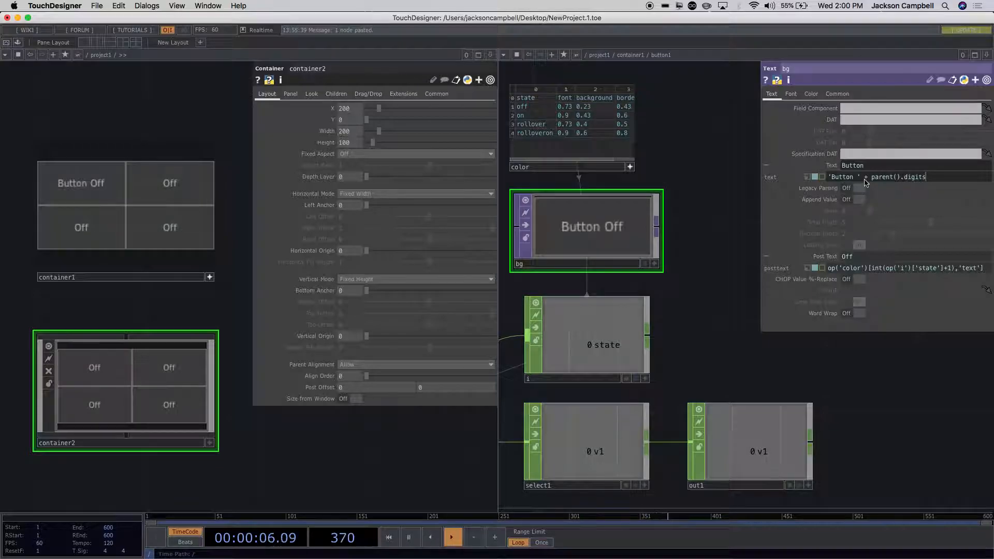
click(734, 195)
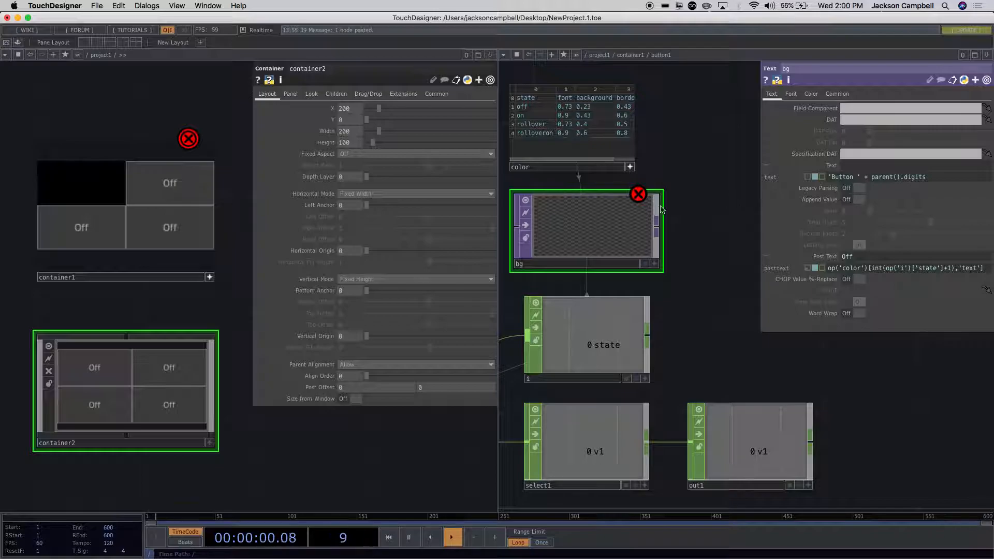
click(642, 196)
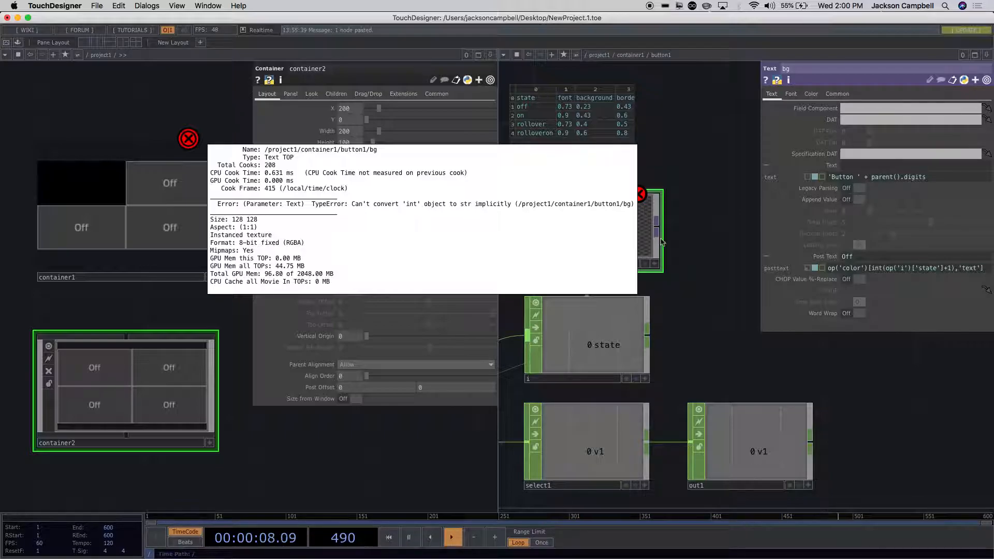
Wrap parent().digits in str() so bg's Text expression is 'Button ' + str(parent().digits)
click(866, 180)
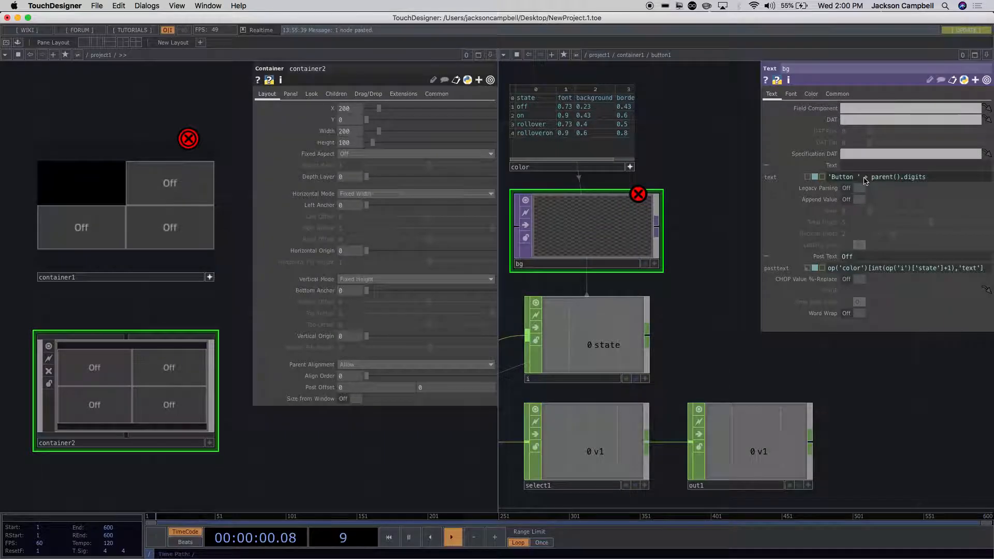
scroll(921, 178, up, 3)
scroll(921, 179, up, 5)
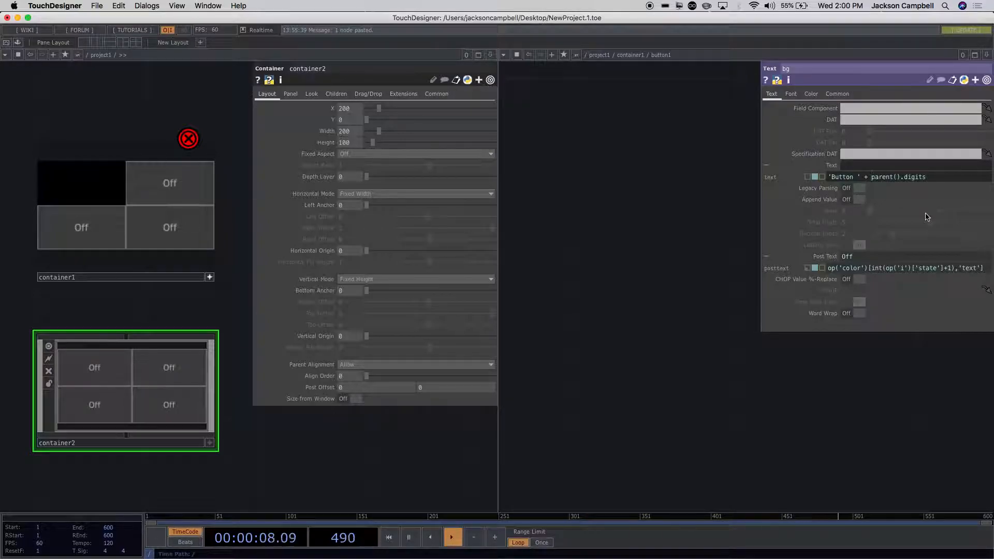
text(str()
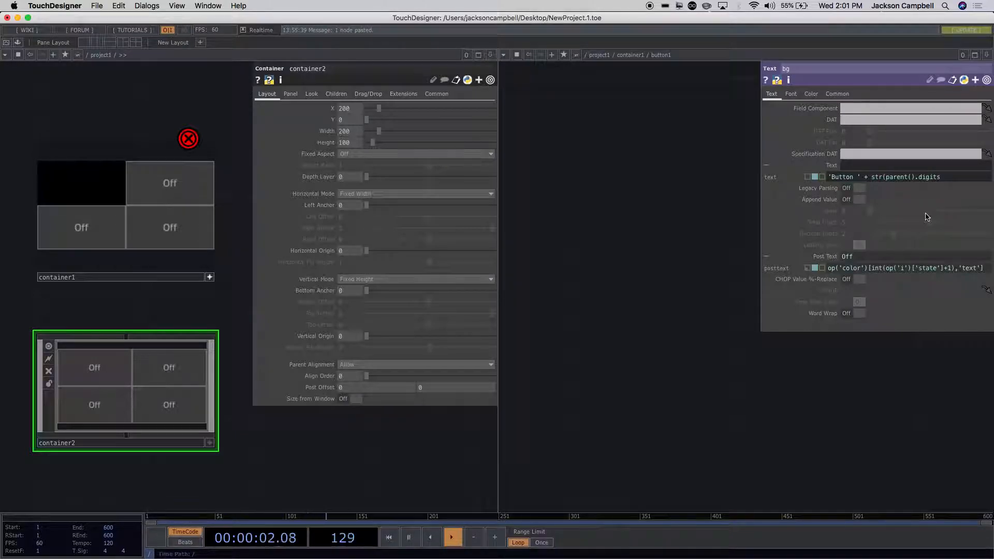
click(942, 177)
text())
click(737, 222)
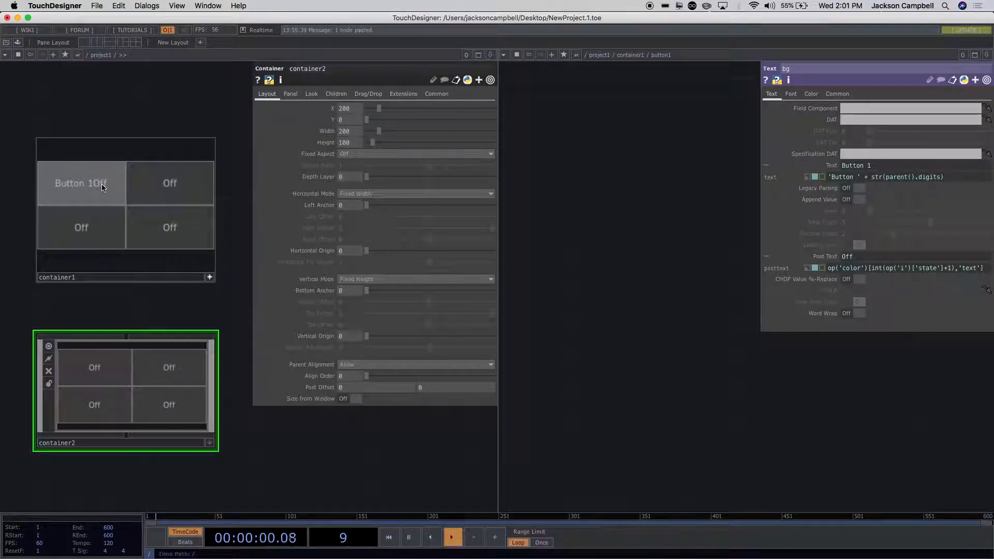
Append + ' ' to the end of bg's Text expression to separate the number from the Post Text
click(951, 178)
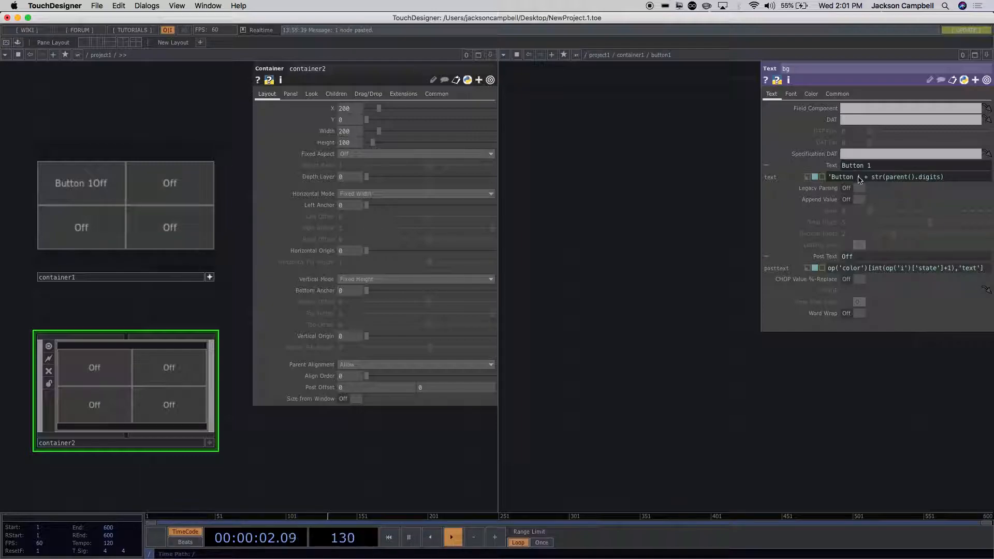
drag(858, 180, 828, 181)
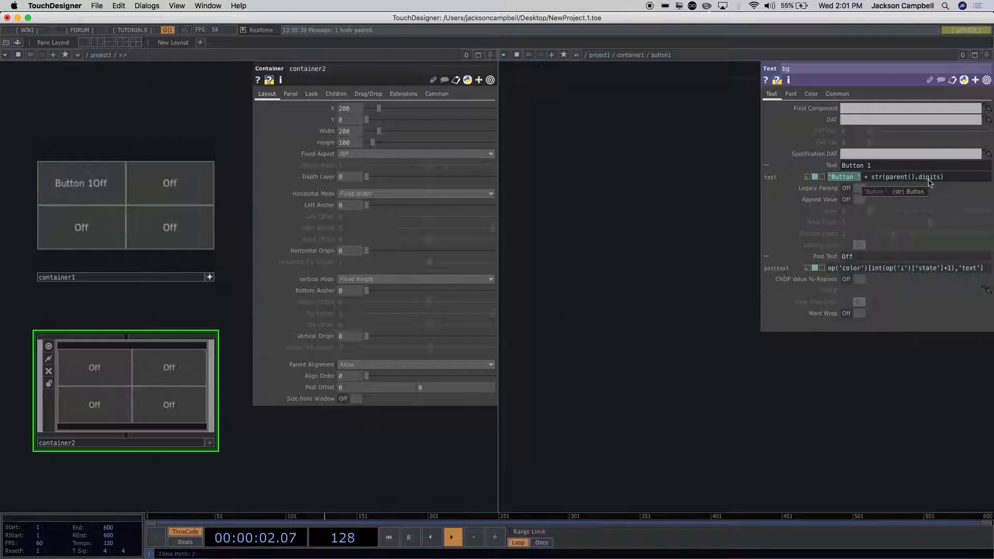
click(951, 179)
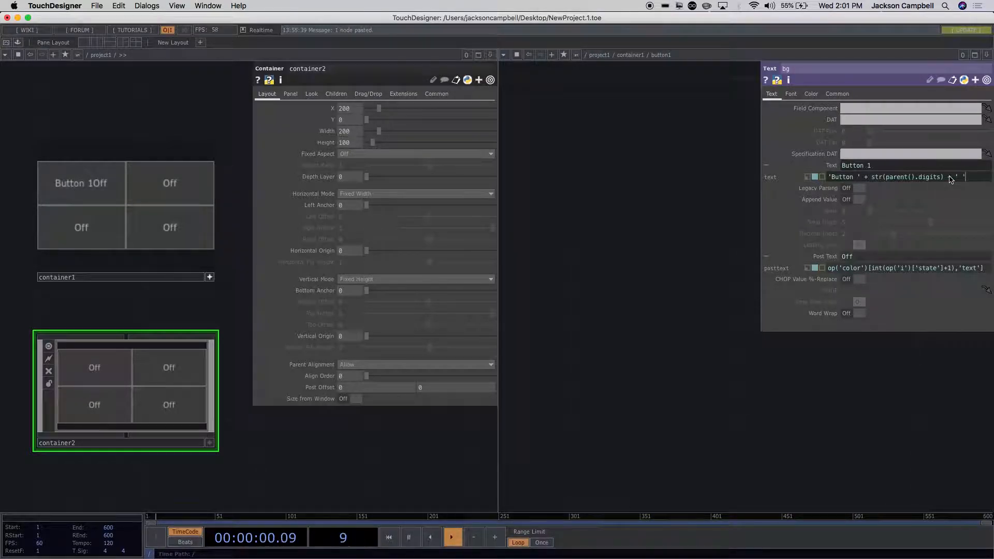
click(732, 188)
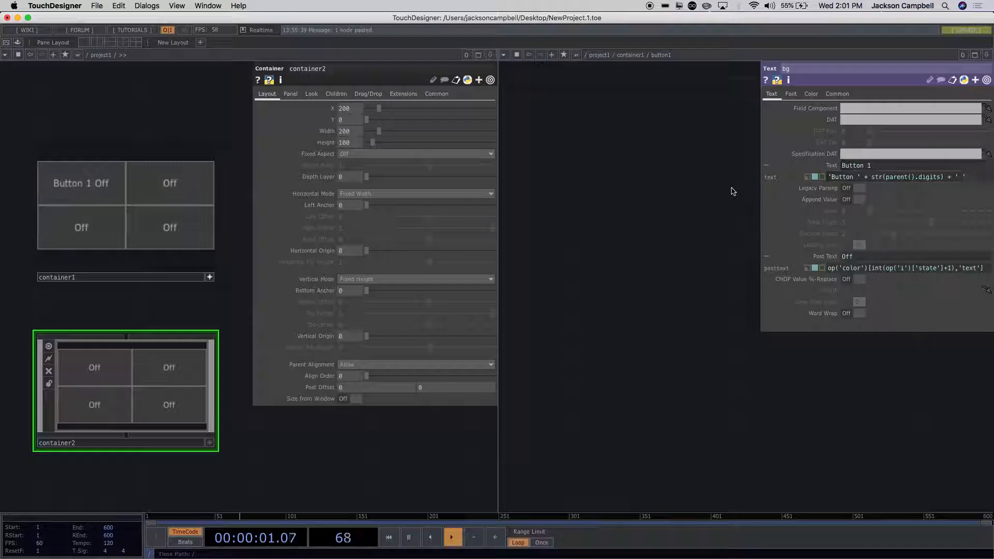
Toggle Button 1 in the container1 viewer on and off repeatedly to test its label
click(109, 195)
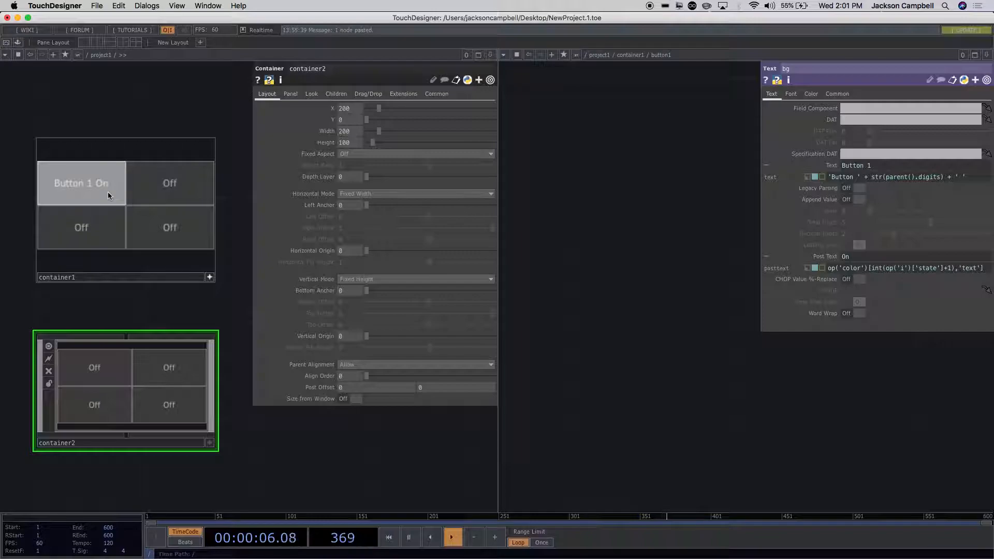
click(107, 192)
click(112, 191)
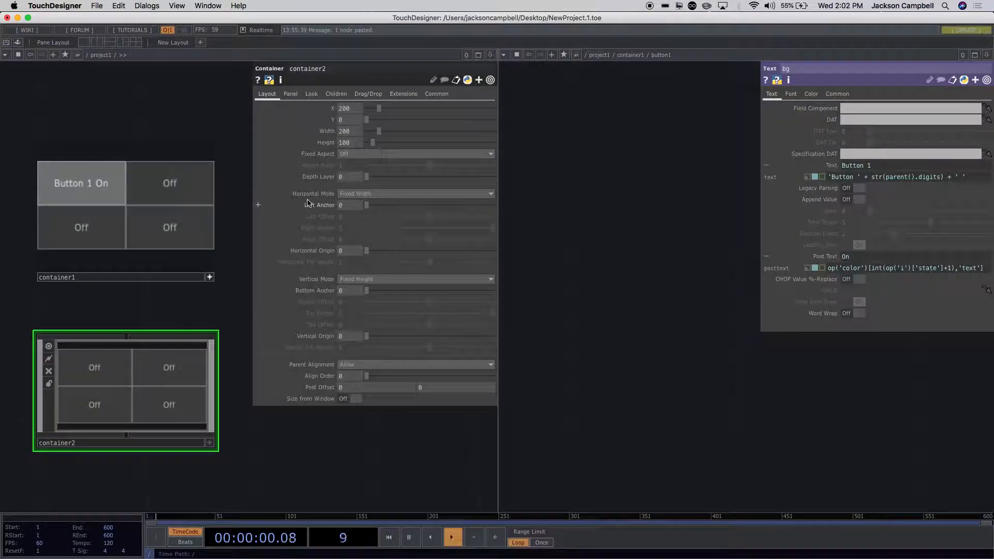
click(54, 196)
click(55, 196)
click(54, 197)
click(54, 196)
click(55, 196)
click(55, 196)
click(56, 197)
click(56, 197)
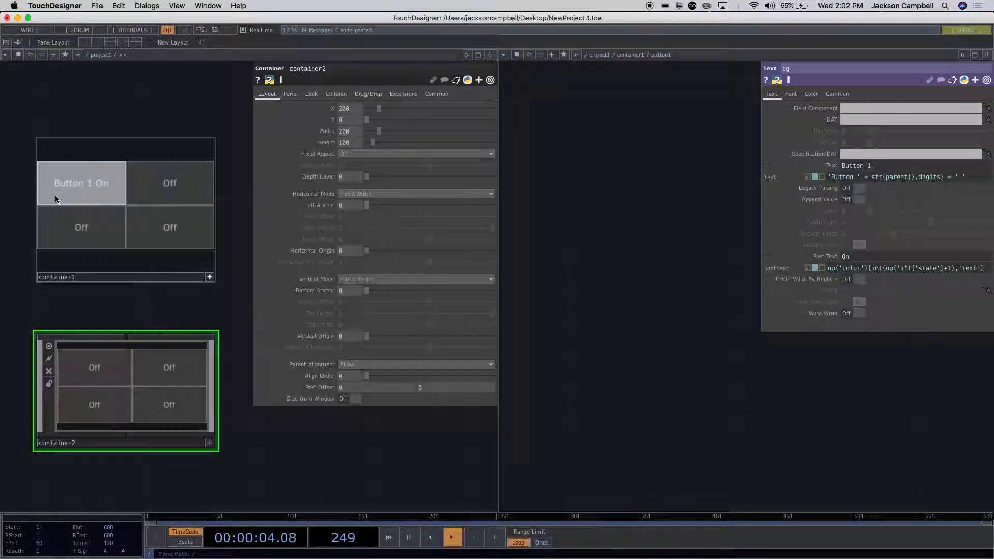
click(56, 198)
click(56, 197)
click(55, 197)
click(55, 197)
Leave the network inside button1 and return to the container1 network with its four buttons
scroll(523, 254, down, 3)
scroll(601, 281, down, 1)
scroll(600, 281, down, 2)
drag(638, 340, 653, 235)
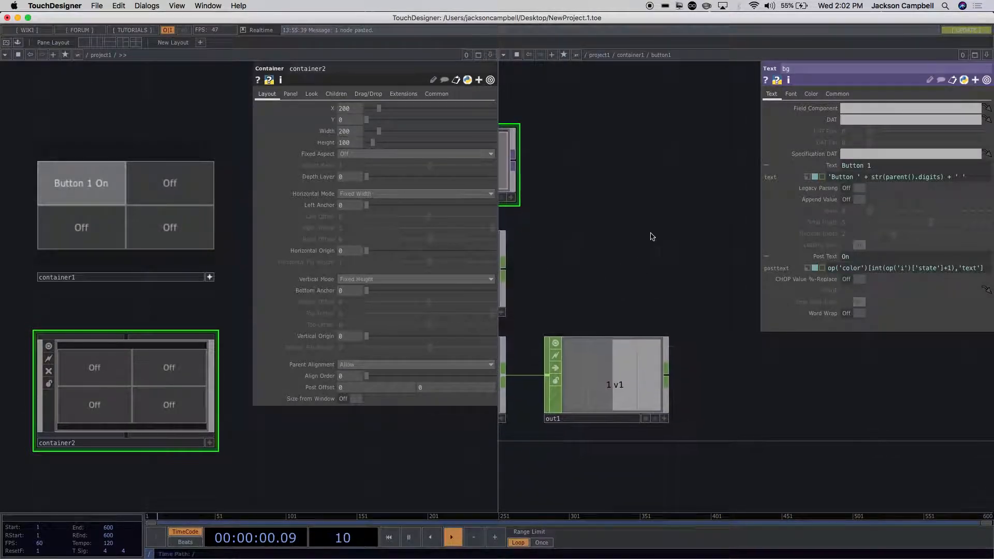
scroll(652, 234, down, 3)
scroll(651, 232, down, 2)
scroll(690, 231, down, 3)
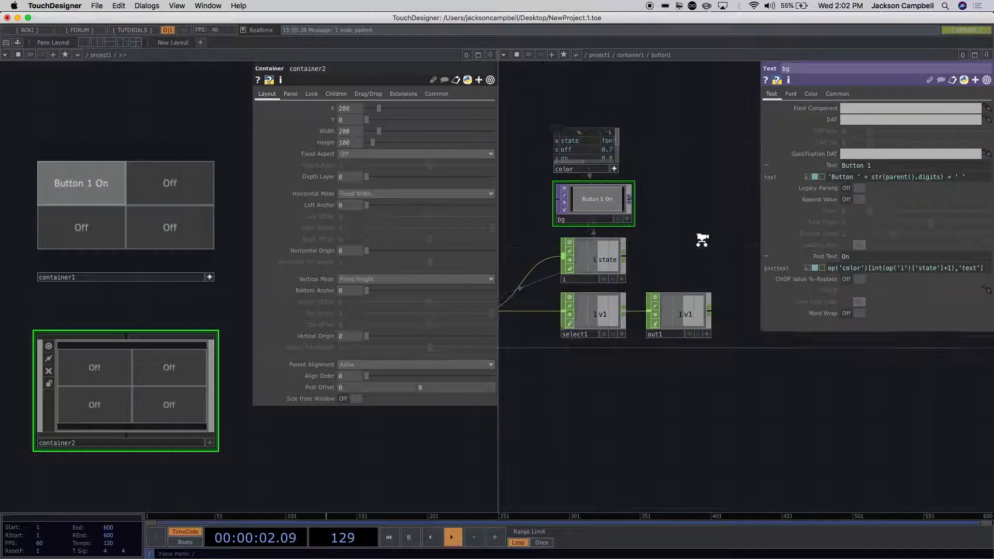
scroll(702, 239, down, 4)
click(567, 344)
drag(567, 344, 564, 321)
scroll(564, 318, down, 5)
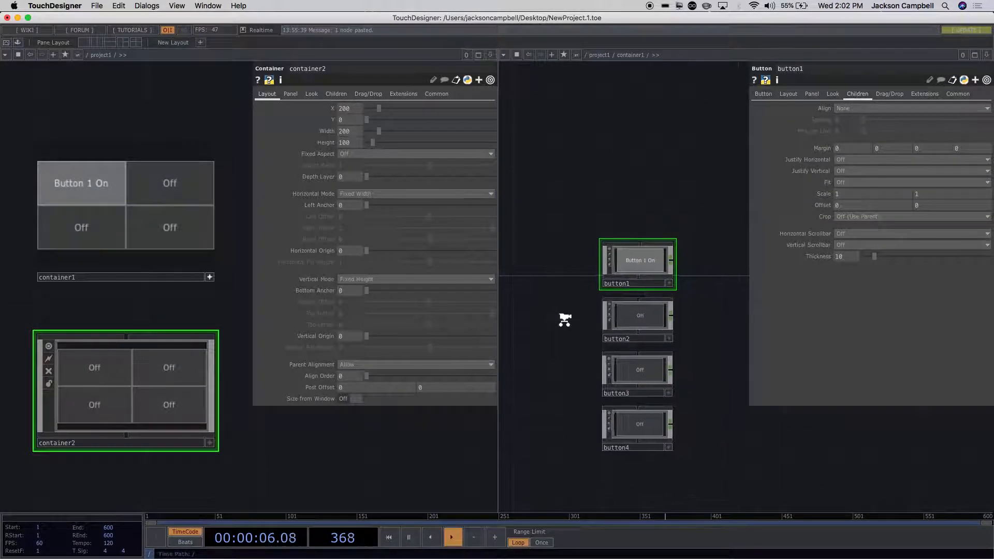
Delete button2, button3 and button4 from container1, keeping only button1
drag(683, 371, 684, 384)
scroll(685, 386, down, 1)
scroll(685, 386, up, 4)
click(610, 312)
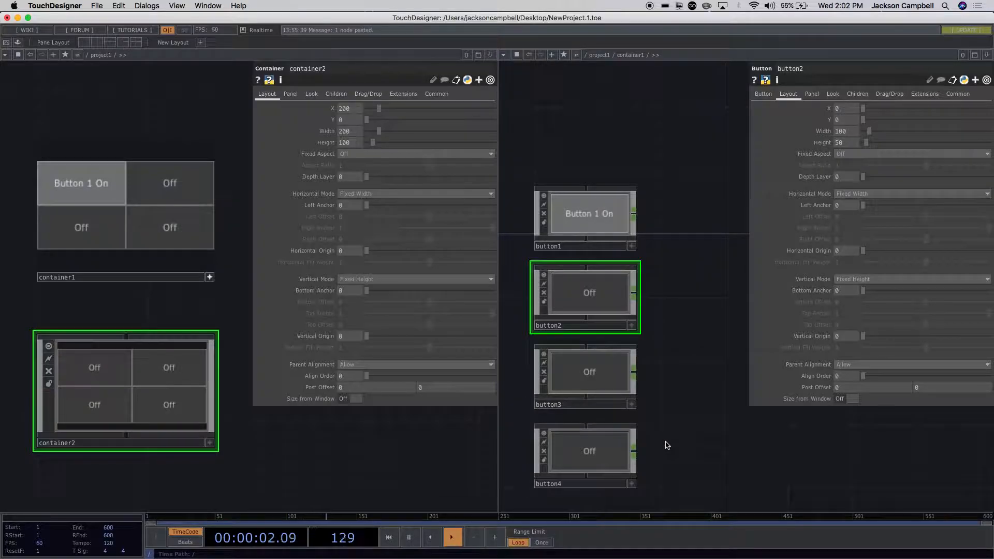
right_drag(666, 459, 591, 382)
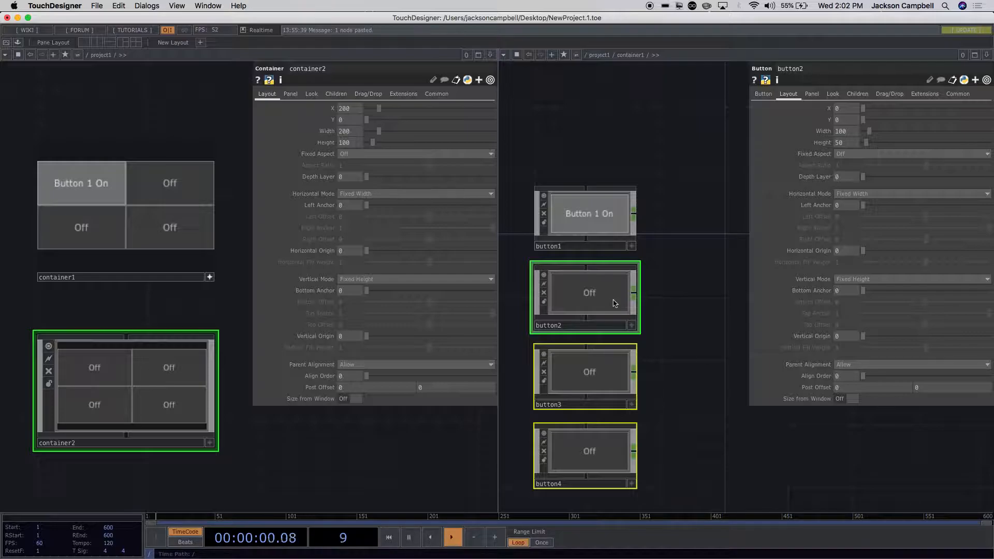
key(Delete)
Paste three copies of button1 into container1's network to make four auto-numbered buttons
click(613, 240)
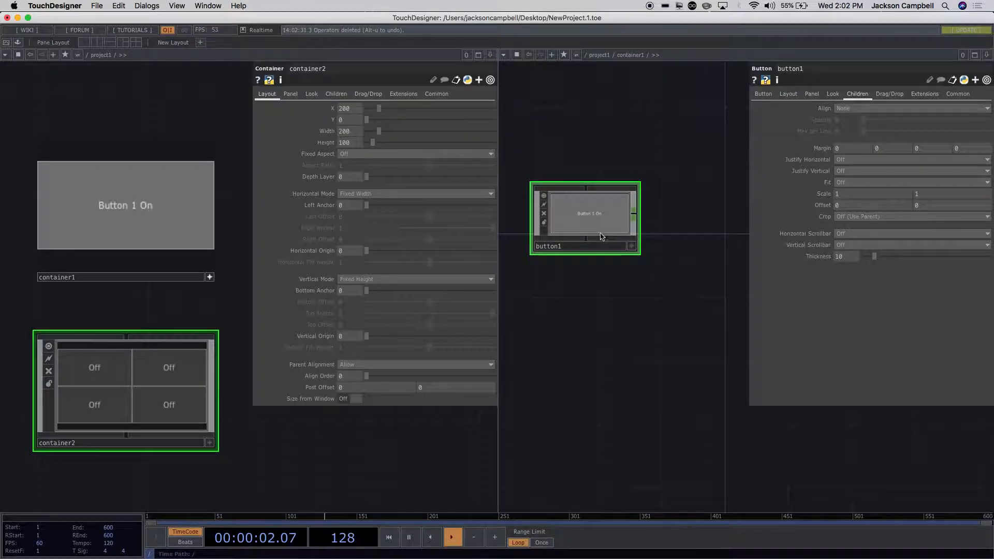
key(ctrl+v)
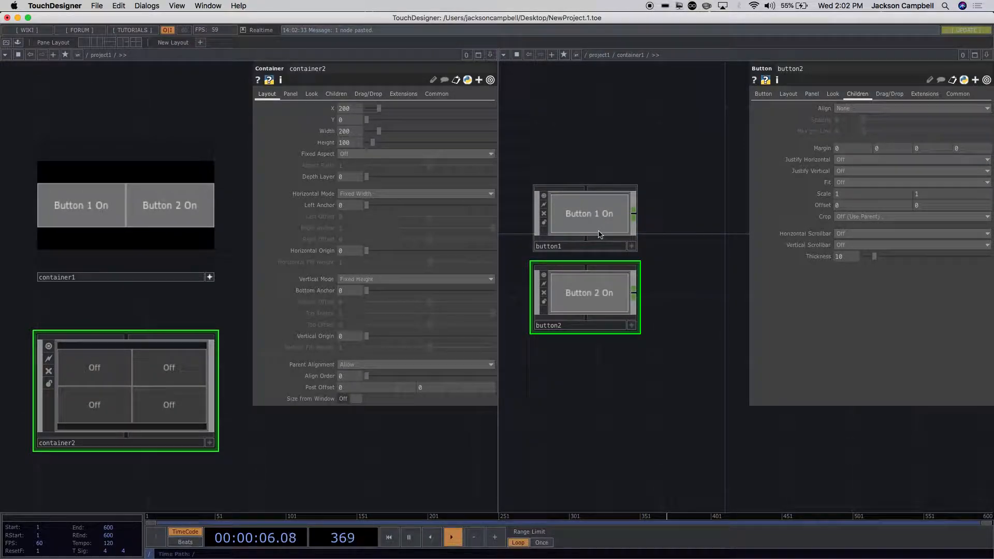
key(ctrl+v)
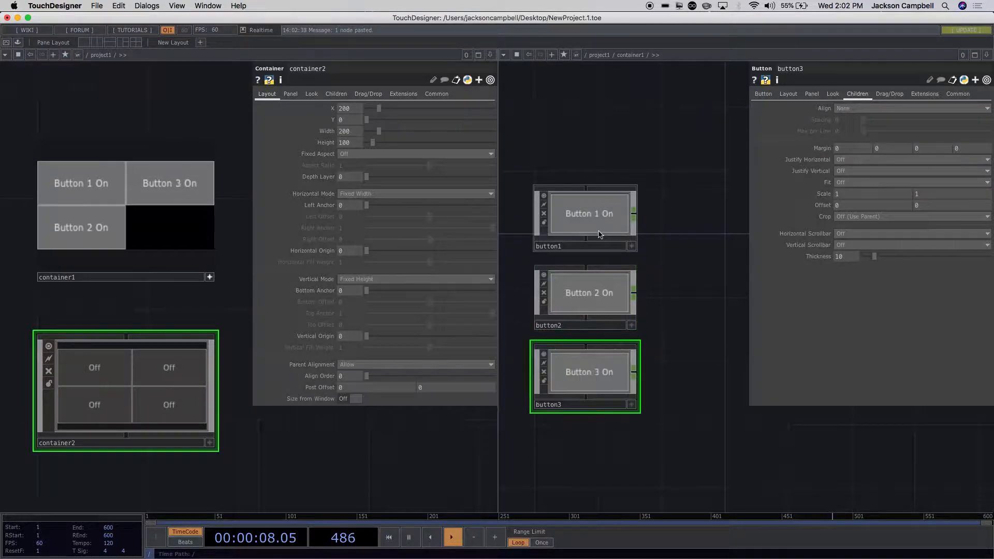
key(ctrl+v)
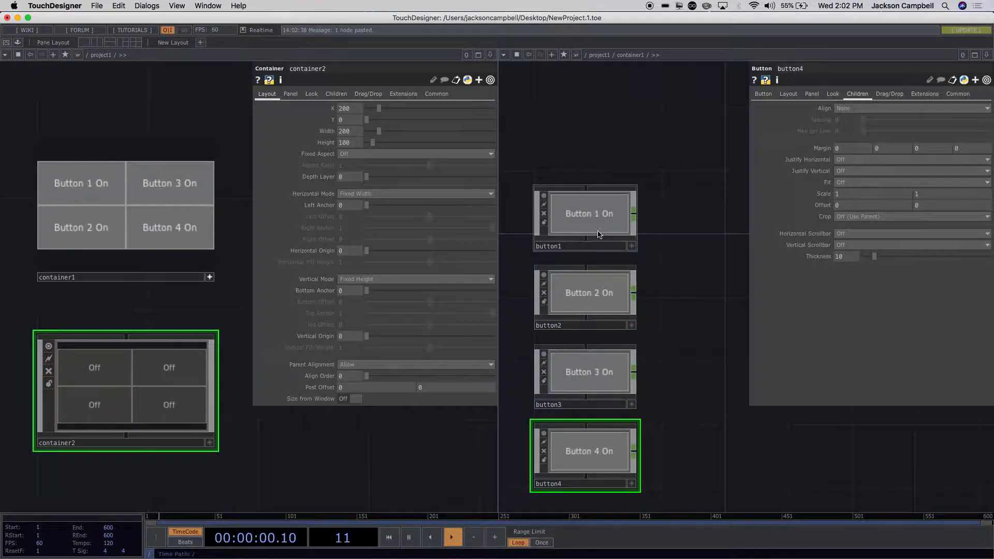
Switch all four buttons off in the container1 viewer to test their number and state labels
click(88, 192)
click(156, 182)
click(83, 225)
click(170, 226)
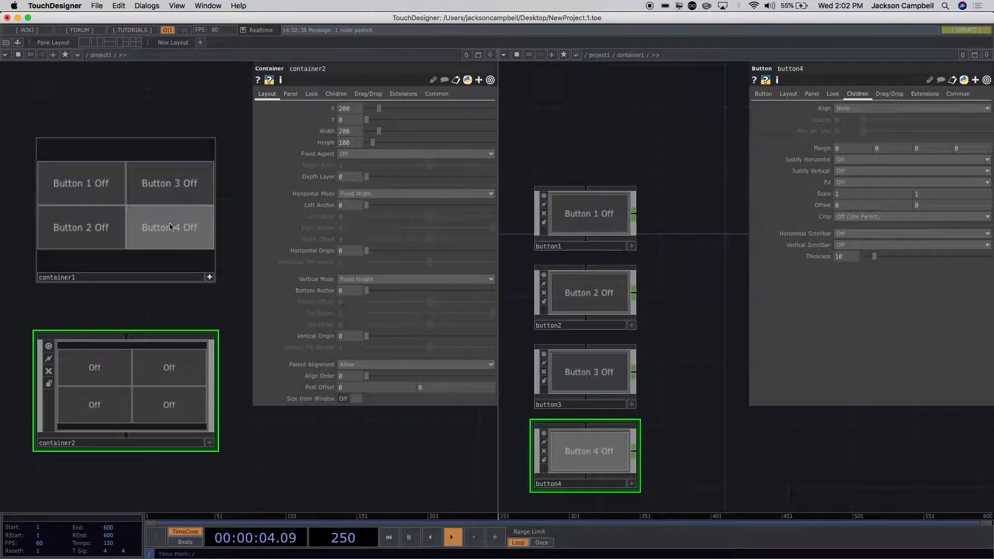
scroll(669, 411, down, 3)
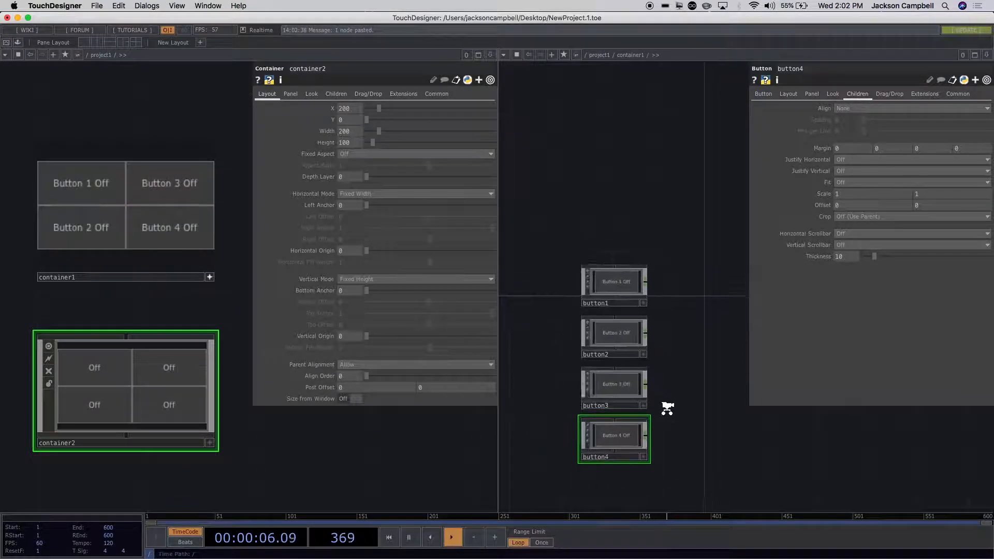
scroll(679, 412, up, 2)
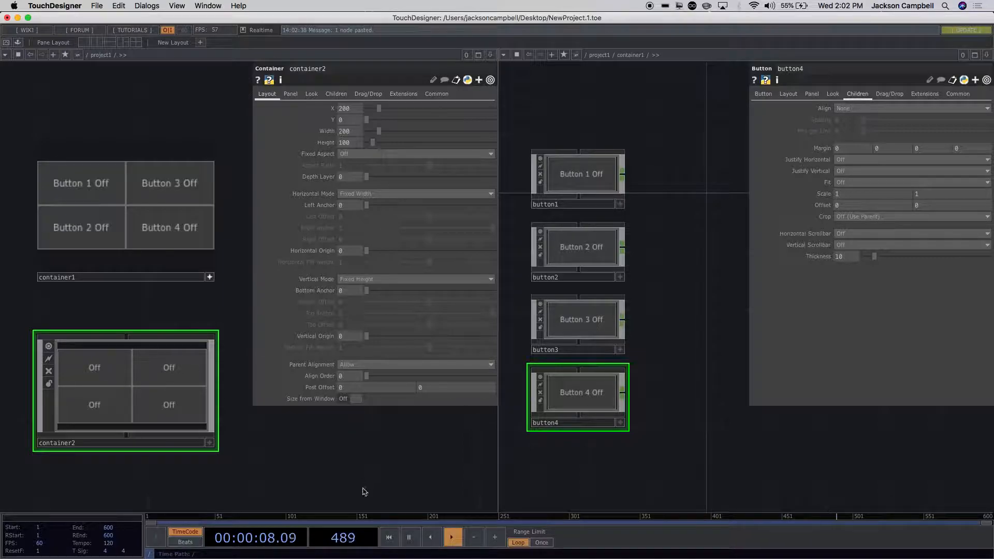
Hide the parameter window in the project1 network pane and bring both containers into clear view
scroll(371, 466, down, 5)
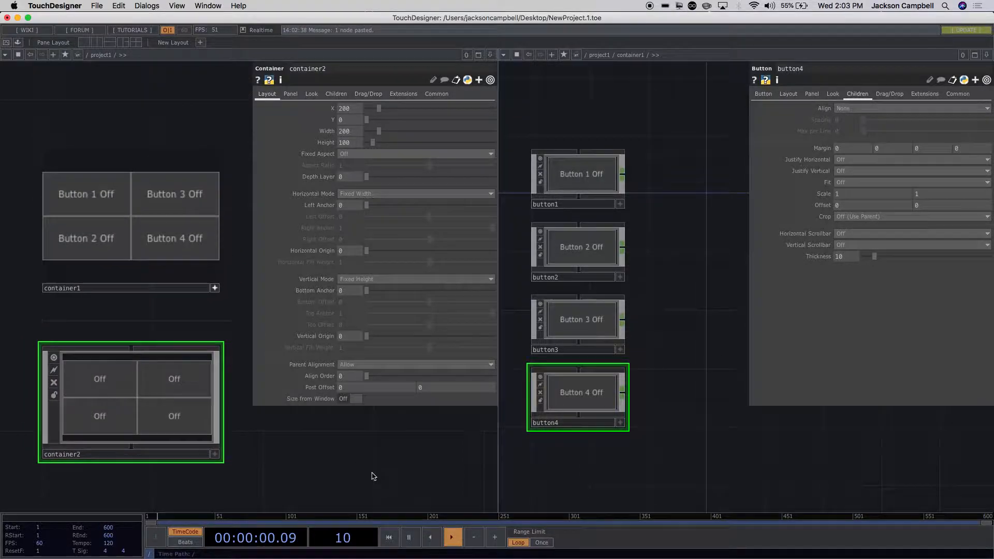
scroll(373, 473, down, 1)
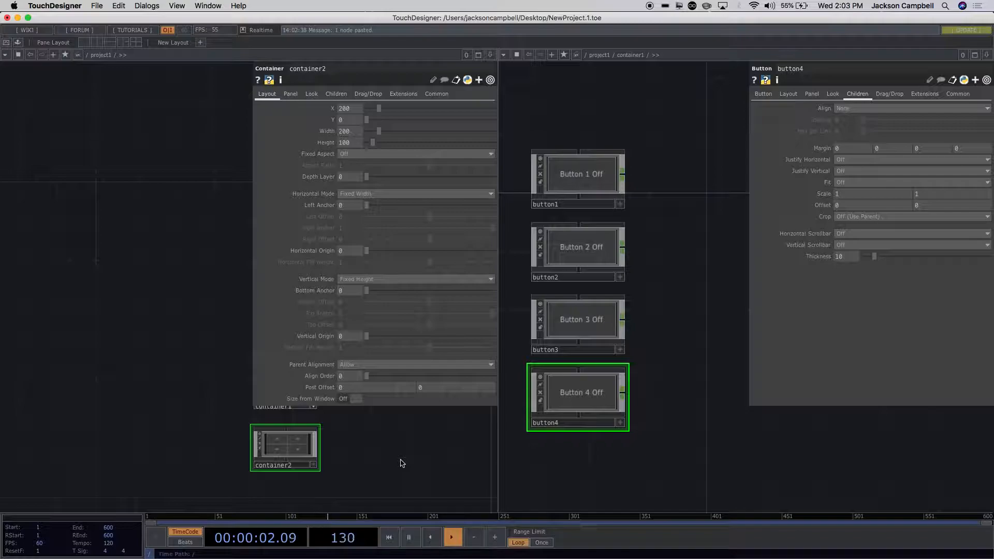
key(p)
scroll(386, 431, up, 5)
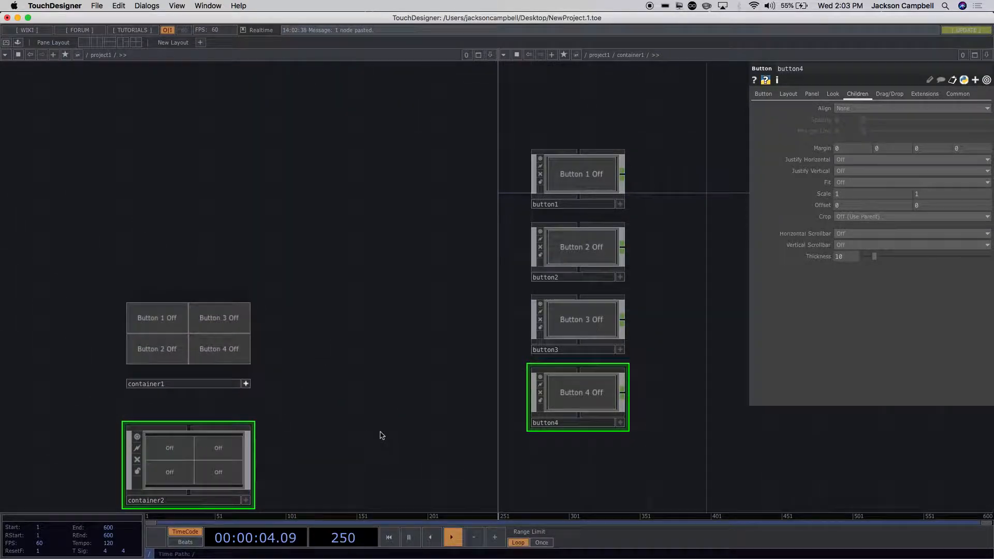
drag(382, 436, 389, 313)
scroll(310, 240, up, 3)
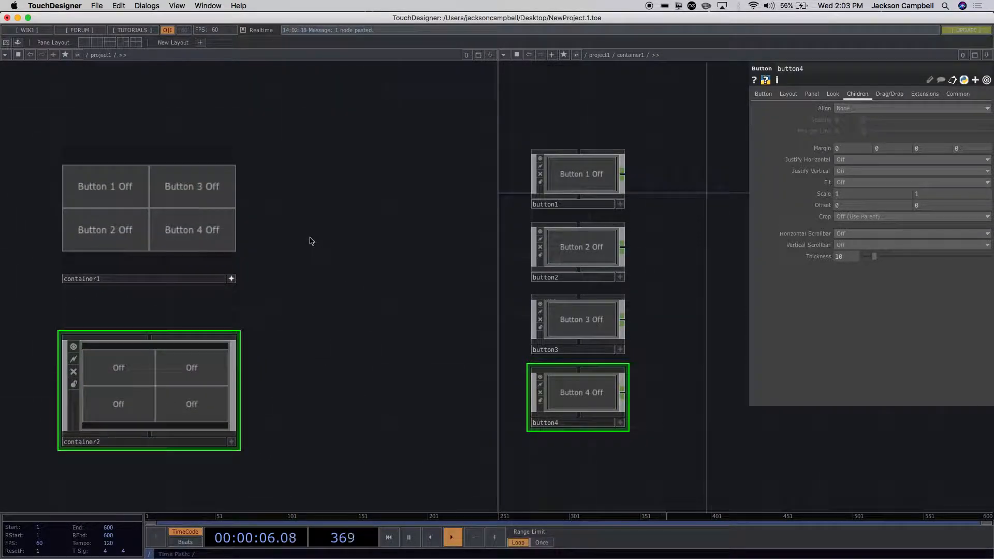
scroll(307, 242, down, 5)
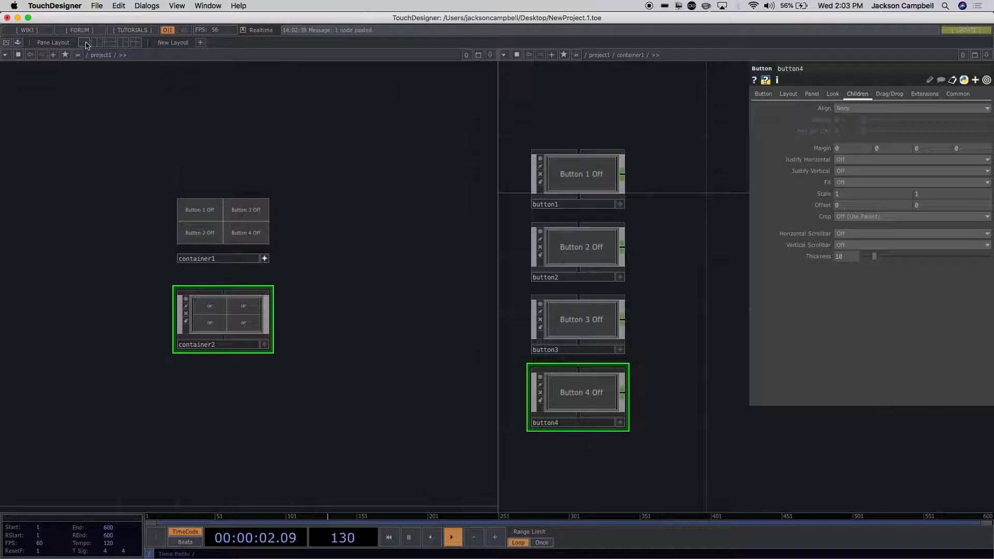
Switch to a single-pane layout, go up to the project1 network and delete container2
click(86, 44)
scroll(250, 244, down, 8)
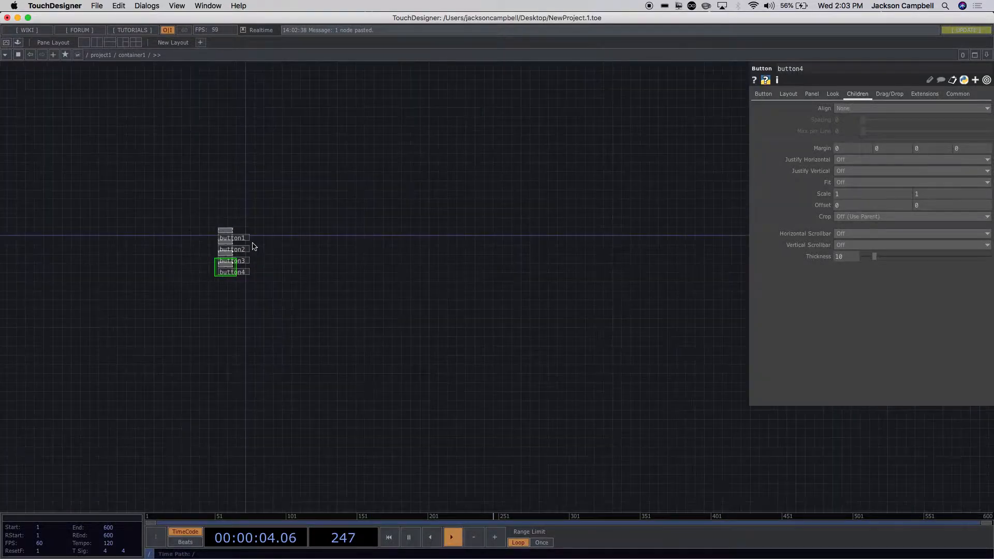
drag(462, 353, 528, 282)
scroll(582, 351, down, 5)
scroll(528, 280, up, 4)
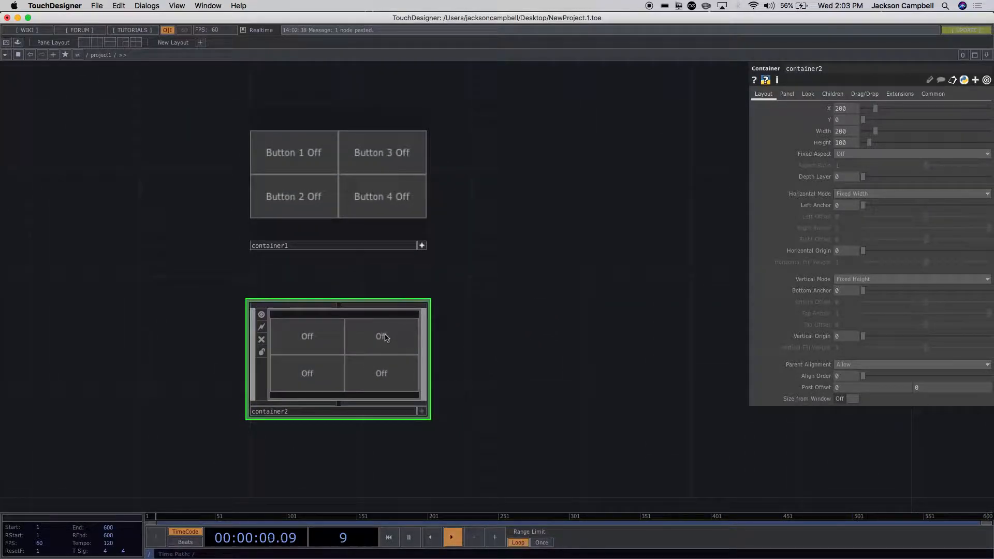
key(Delete)
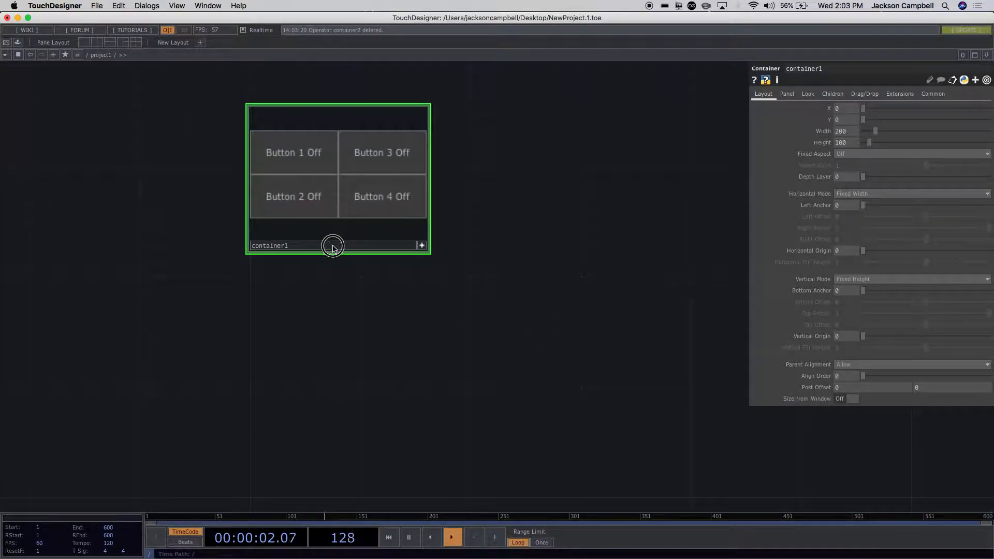
Turn on Button 1 in the container1 viewer and enter the container1 network
click(378, 161)
click(294, 152)
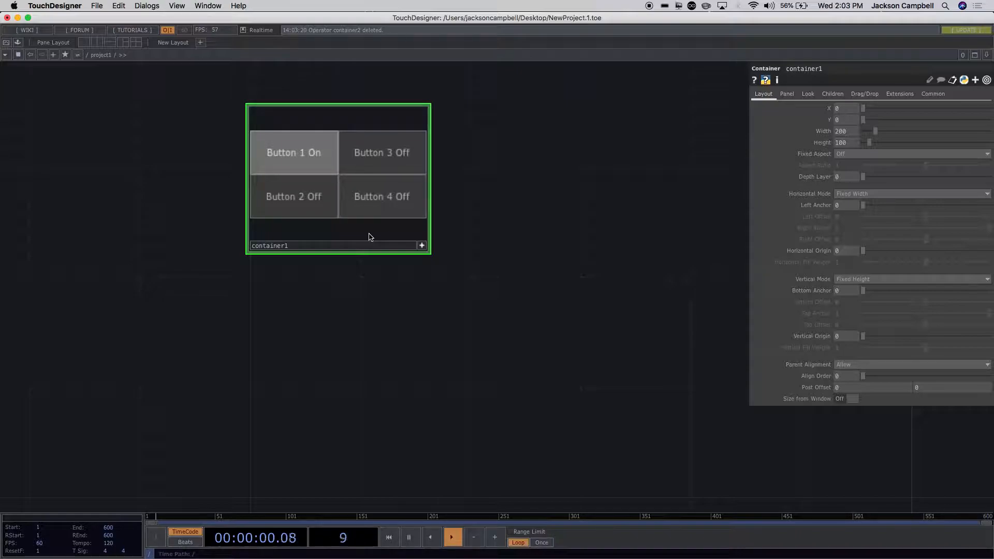
scroll(333, 186, up, 5)
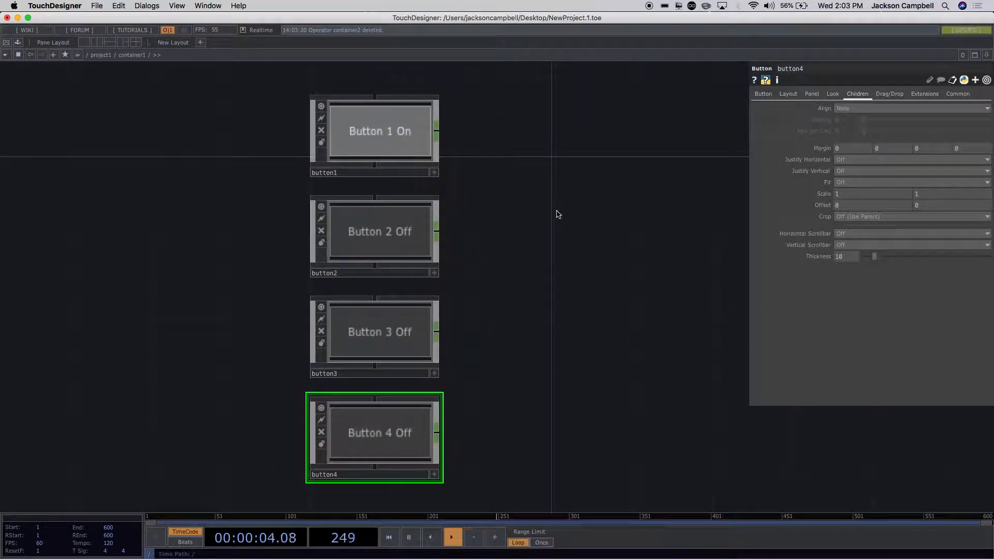
scroll(582, 198, down, 3)
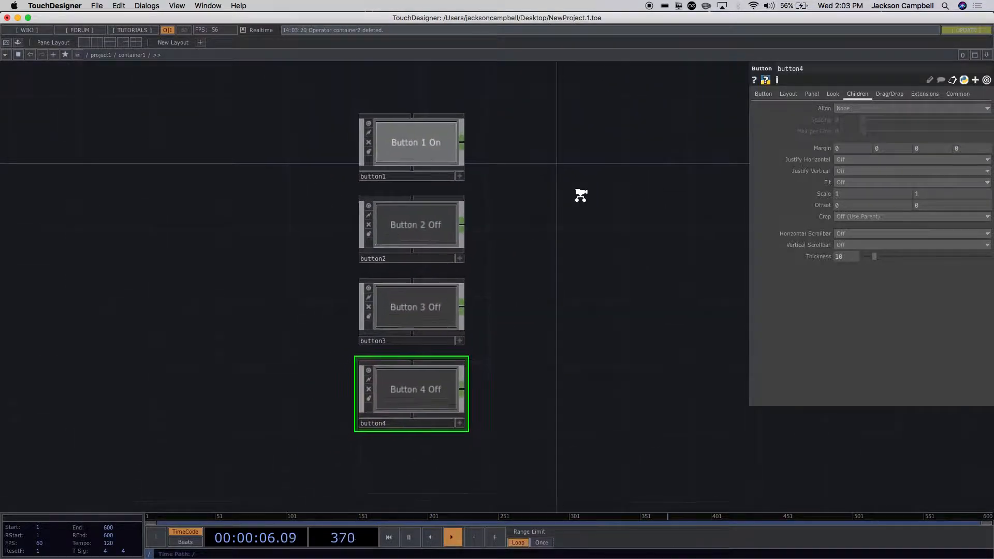
drag(579, 195, 373, 217)
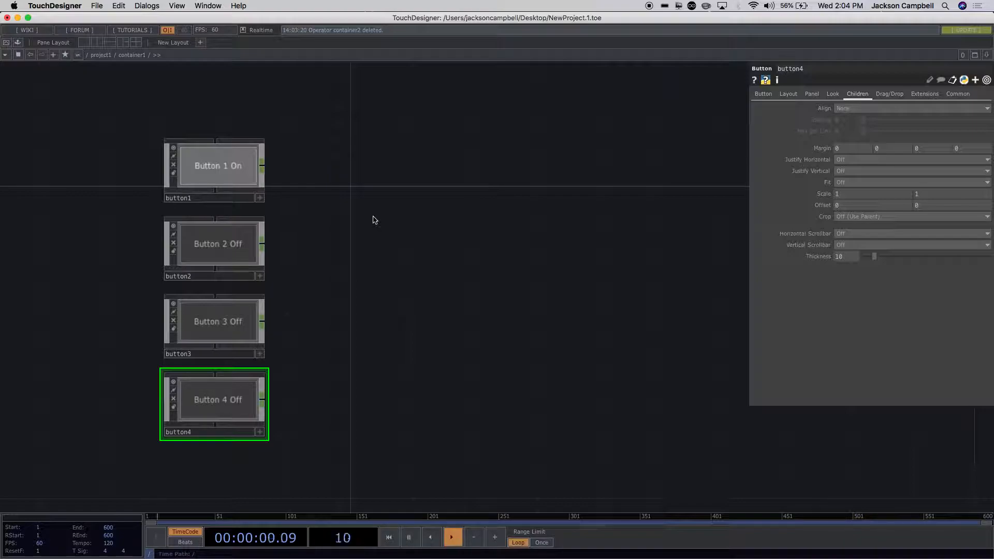
scroll(373, 220, down, 2)
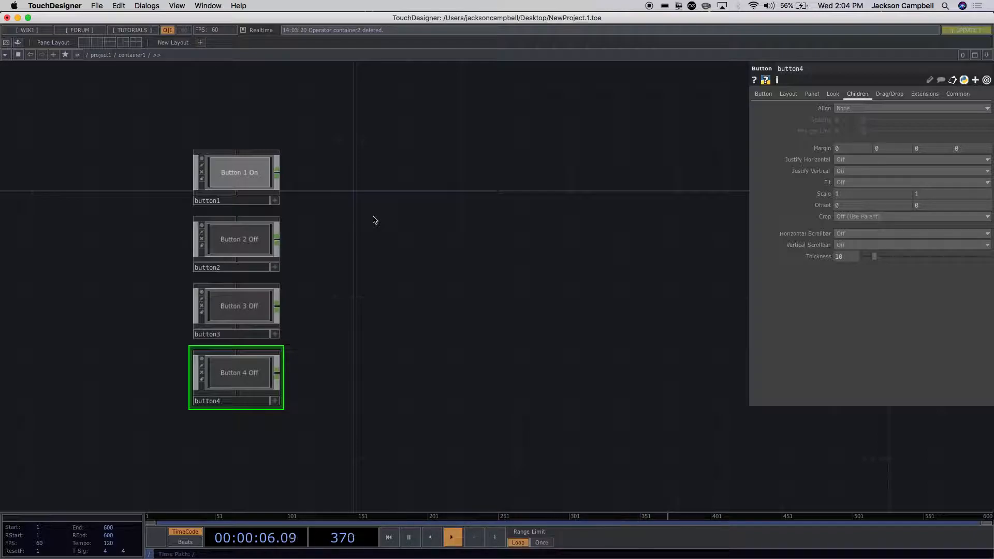
scroll(374, 220, down, 1)
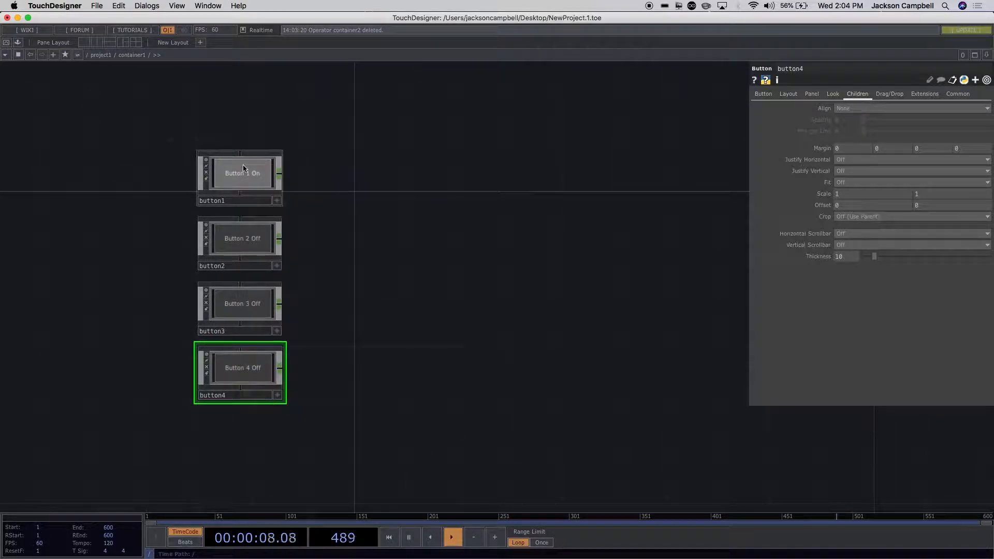
drag(322, 160, 426, 247)
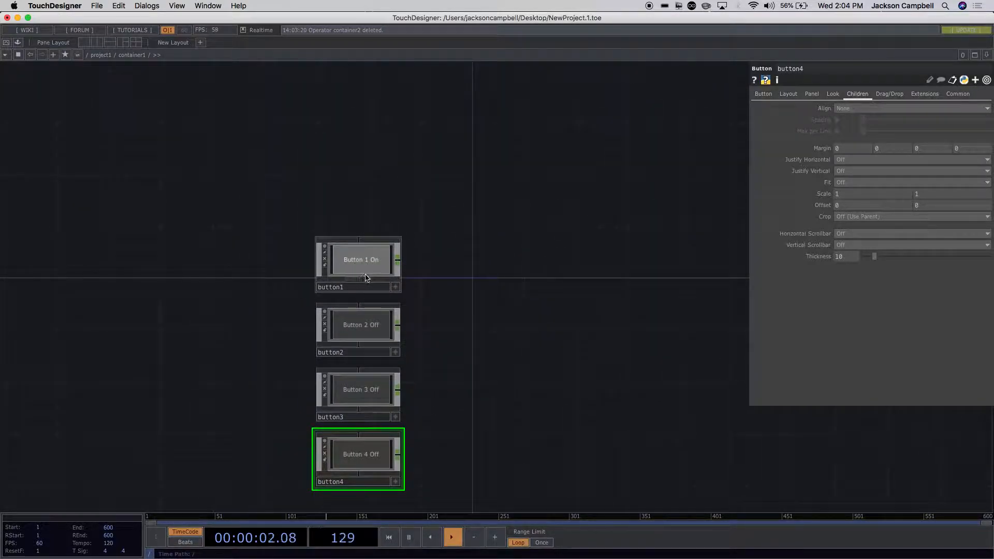
scroll(463, 328, down, 5)
drag(435, 335, 309, 283)
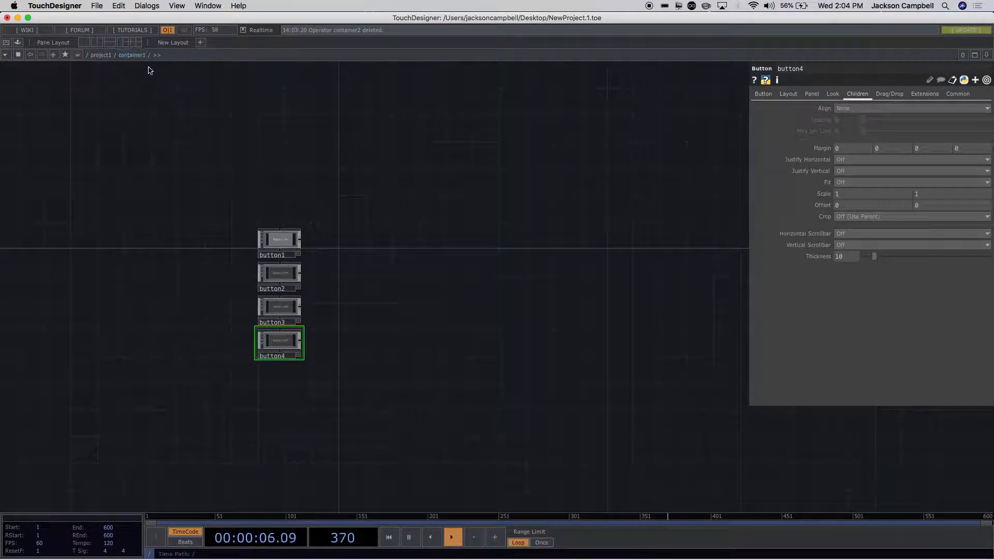
scroll(355, 304, up, 3)
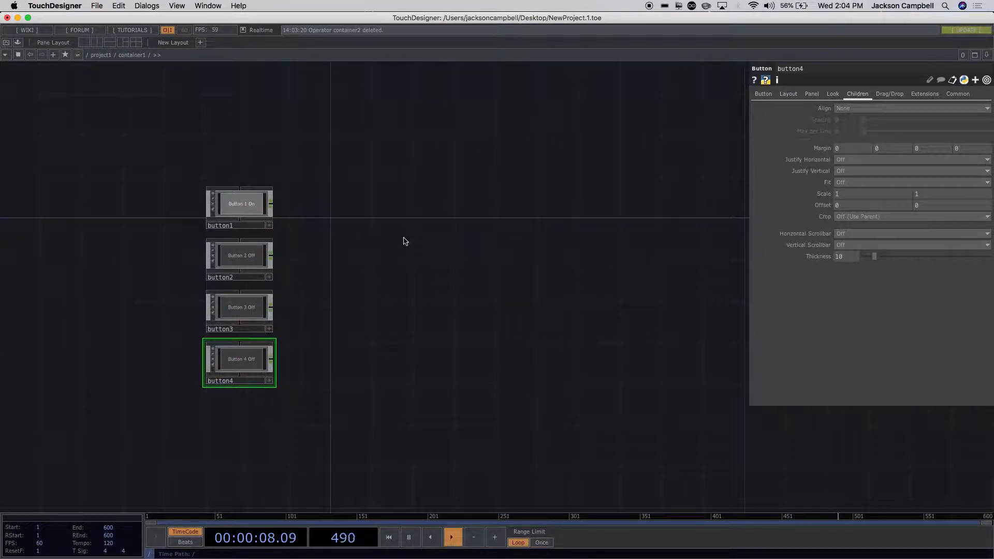
double_click(384, 207)
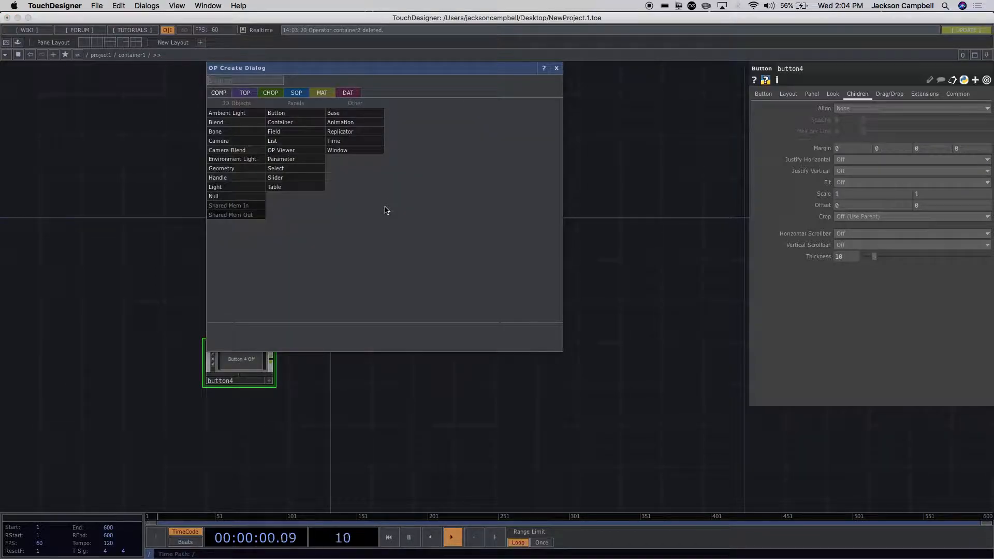
click(456, 438)
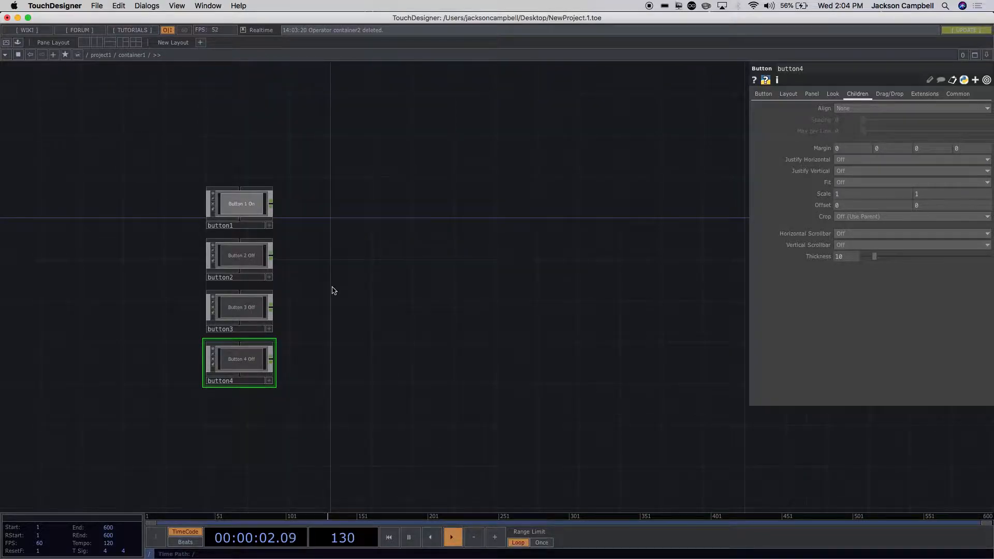
Enter button1's network and examine its out1 CHOP, which feeds the button's output
scroll(331, 288, up, 3)
scroll(258, 151, up, 4)
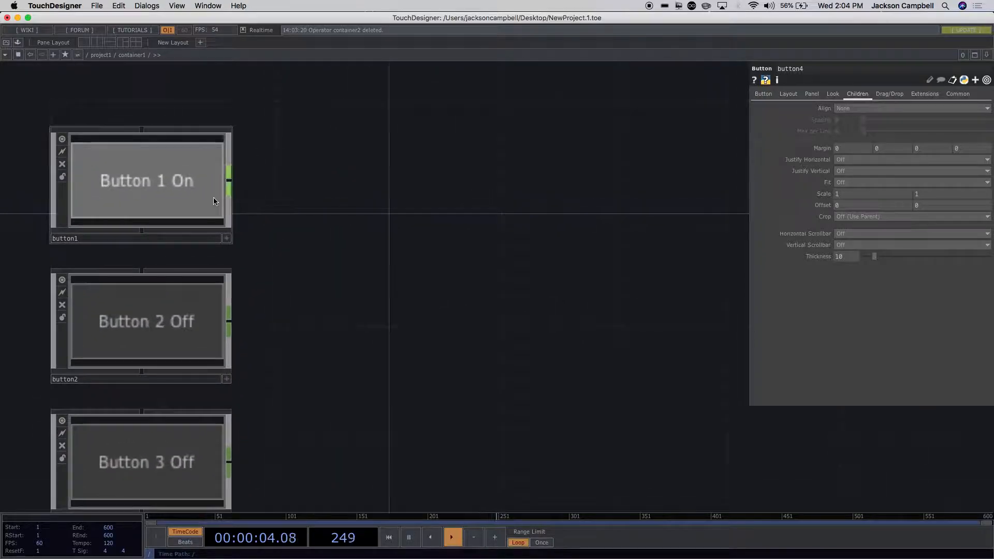
click(190, 192)
scroll(189, 192, up, 5)
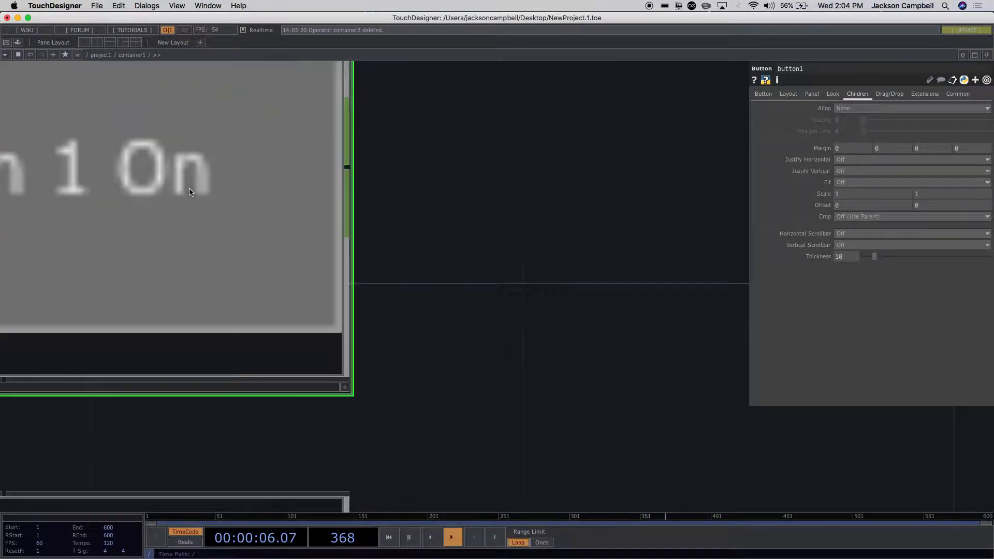
scroll(200, 224, down, 5)
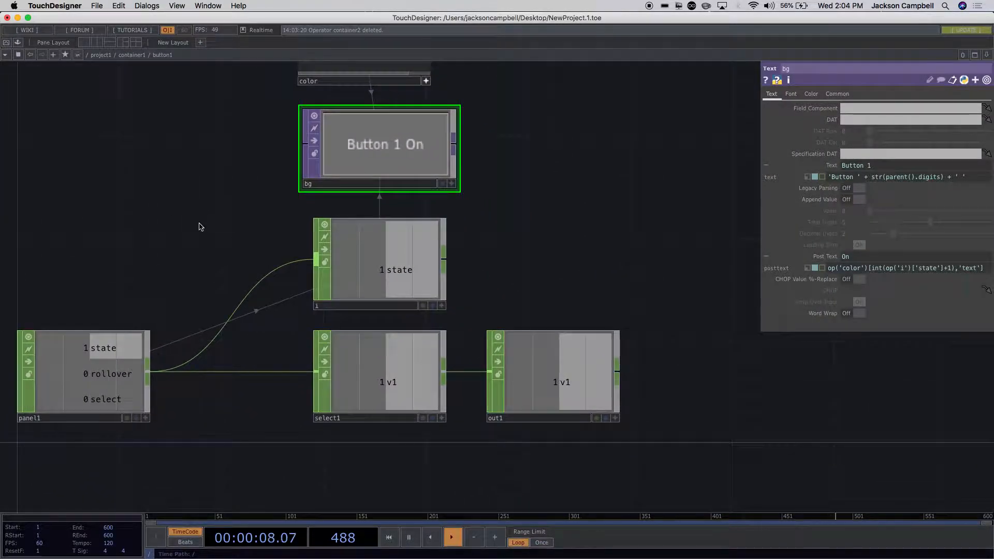
drag(441, 265, 338, 235)
click(347, 315)
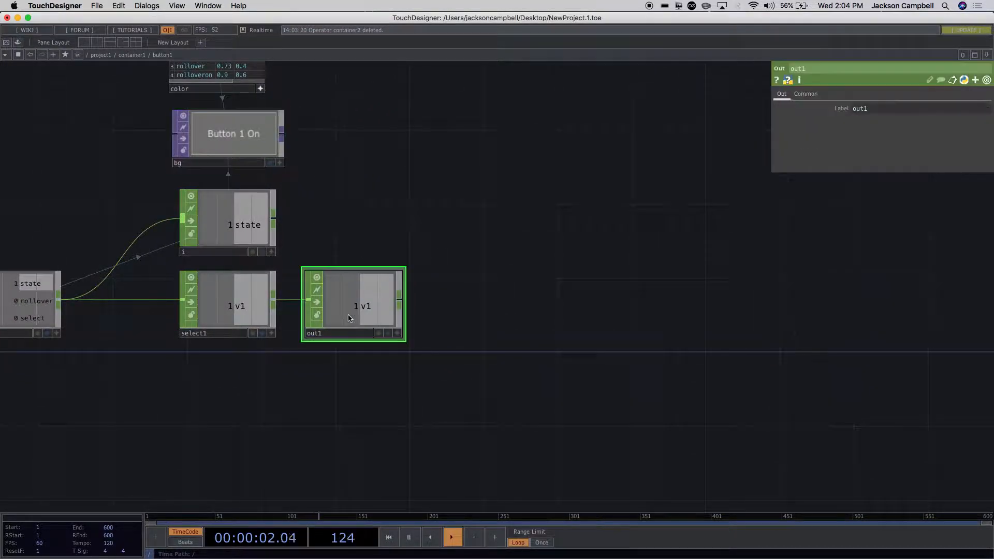
scroll(366, 388, up, 2)
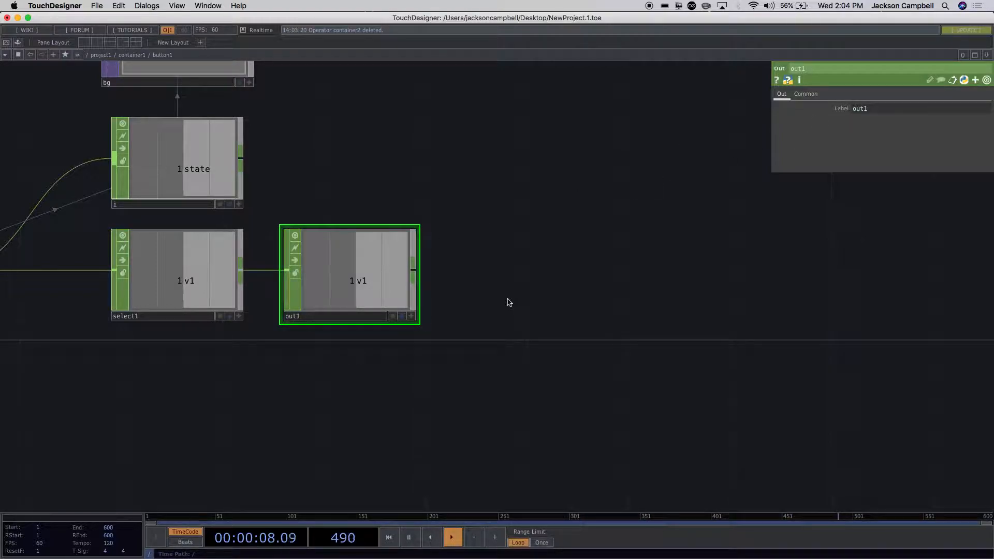
Return to the container1 network and connect a new Out CHOP to button1's output
scroll(509, 301, down, 5)
drag(700, 315, 482, 278)
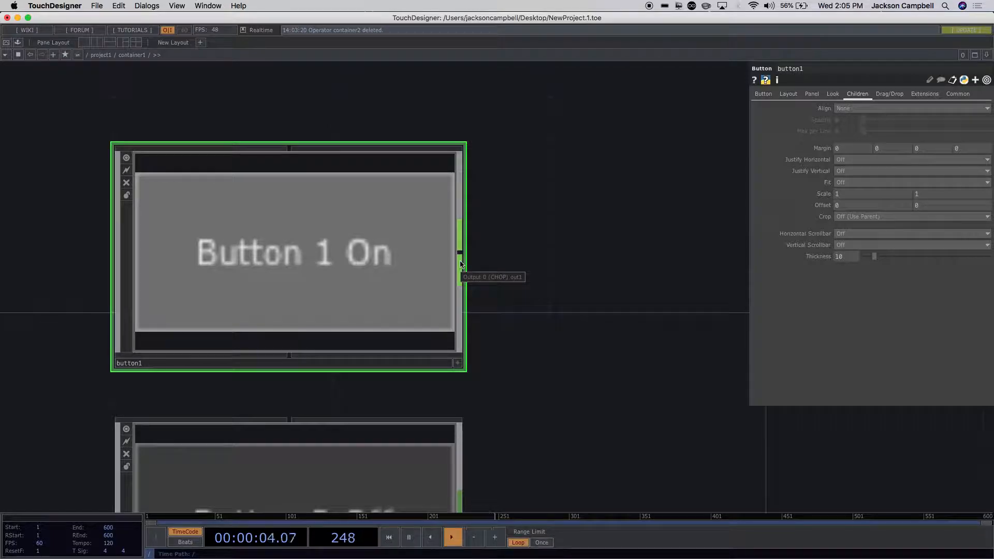
scroll(525, 249, down, 1)
scroll(525, 250, down, 2)
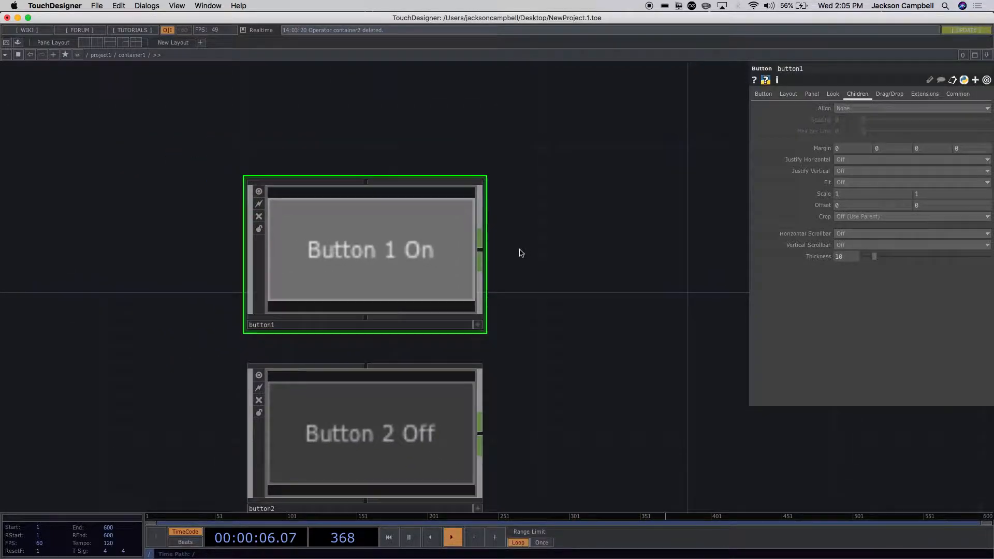
key(Tab)
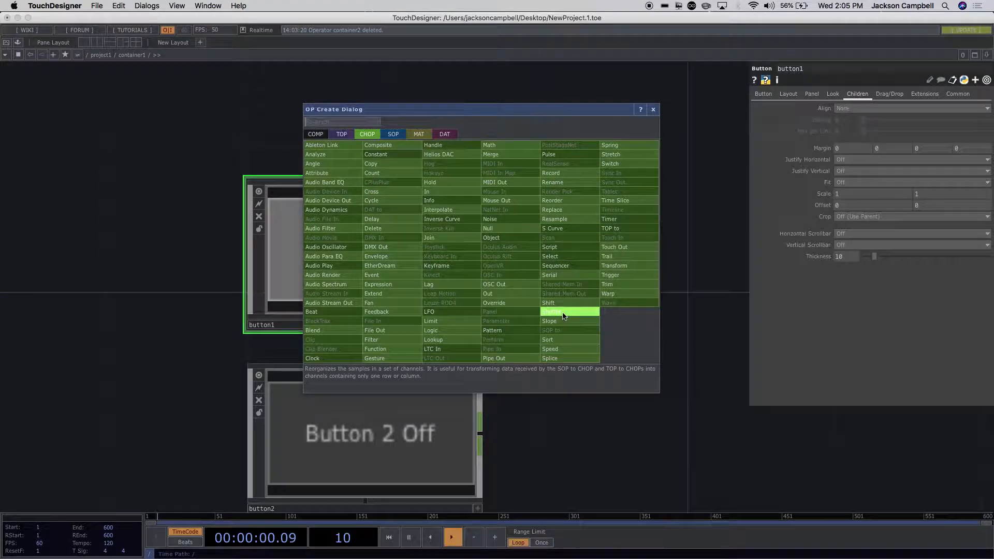
click(508, 295)
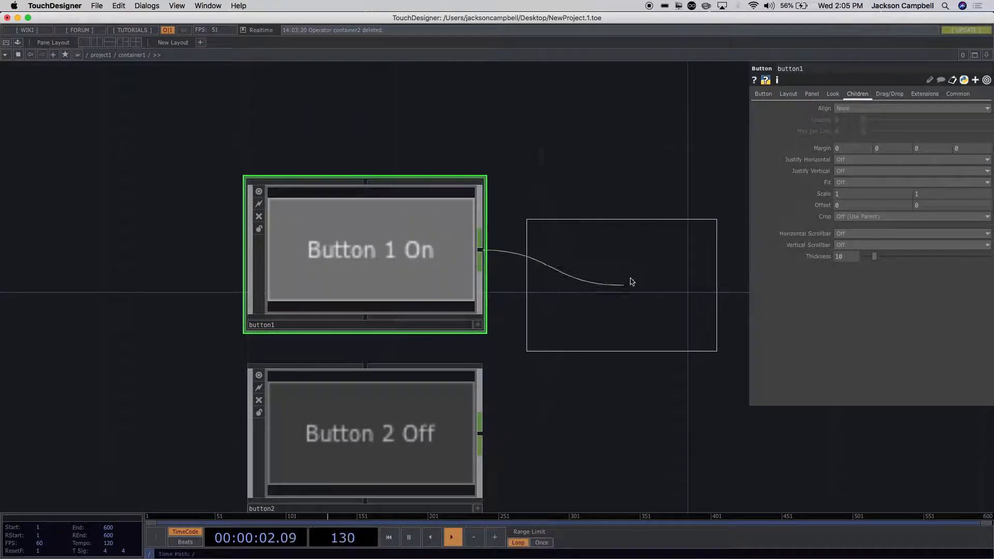
click(639, 275)
scroll(646, 358, down, 3)
scroll(647, 358, down, 2)
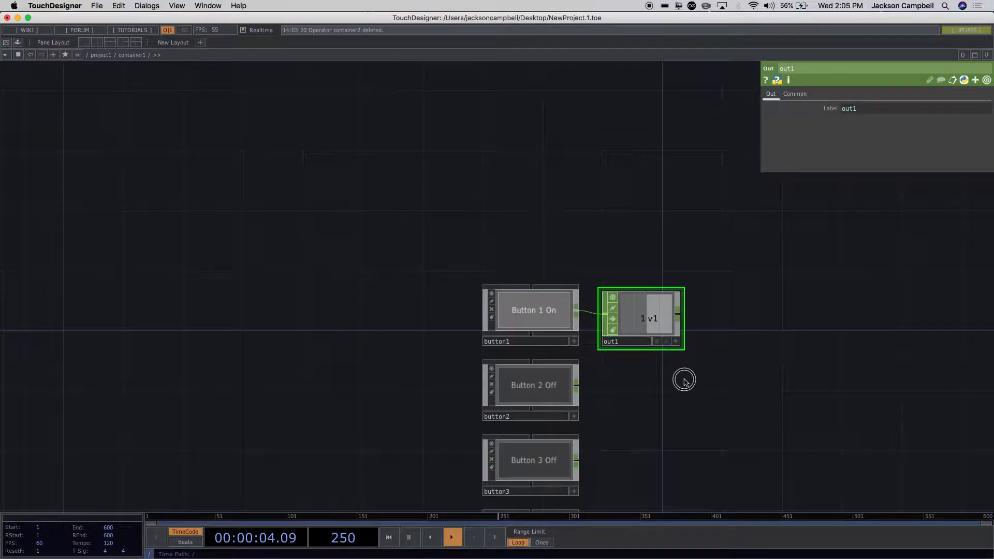
Paste three copies of the out1 CHOP in a column beside button2, button3 and button4
drag(683, 378, 581, 322)
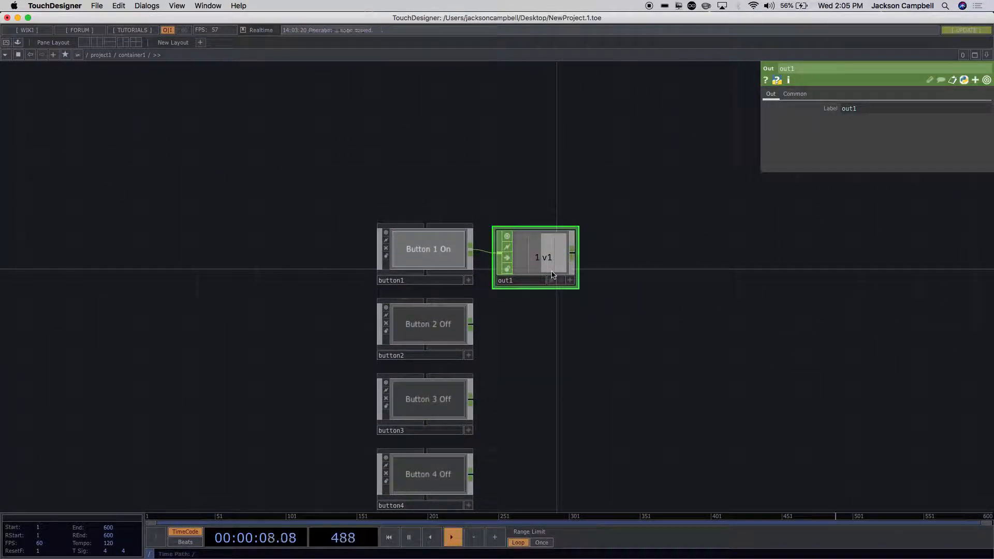
key(ctrl+v)
click(536, 348)
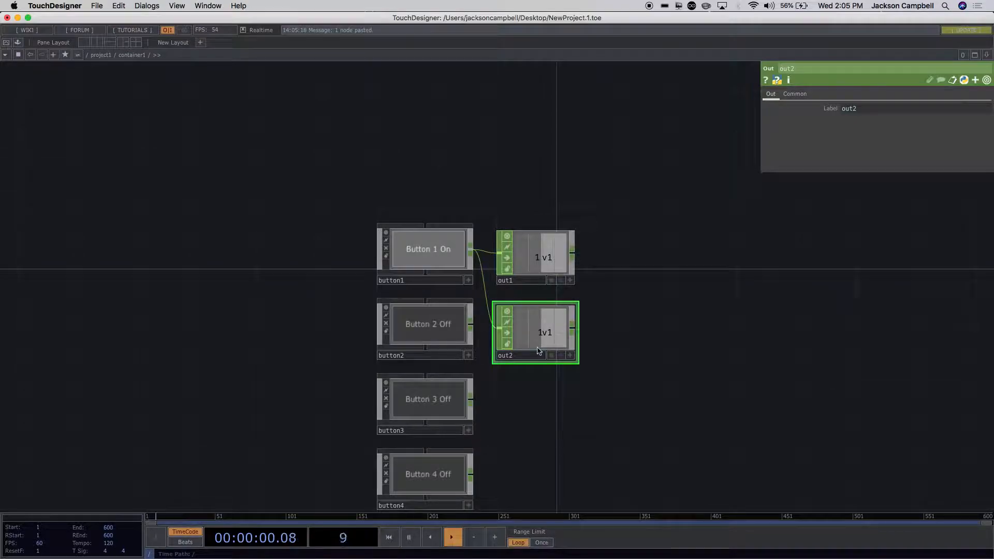
key(super+v)
click(537, 423)
key(super+v)
click(536, 483)
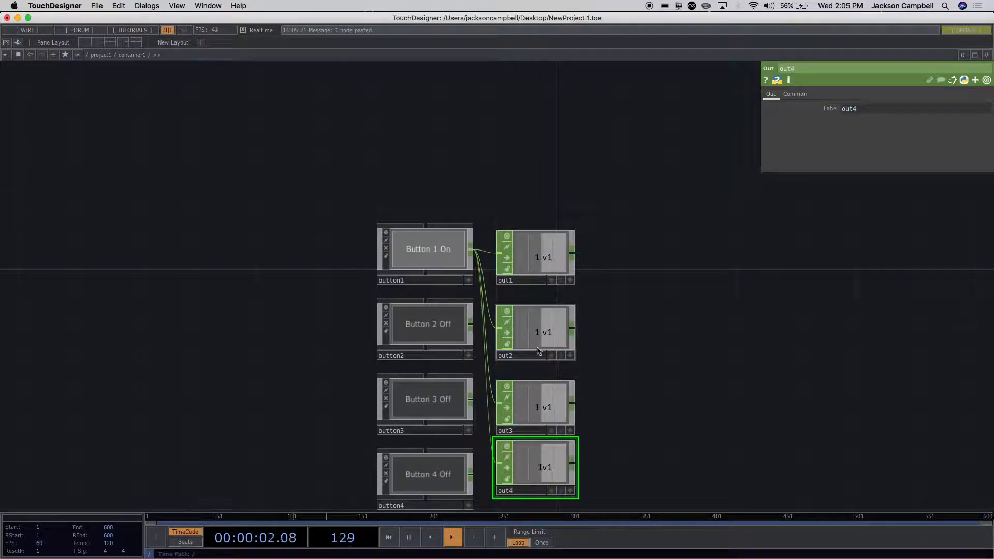
Wire button2, button3 and button4 into out2, out3 and out4 respectively
drag(493, 305, 470, 325)
drag(471, 388, 499, 403)
drag(472, 474, 544, 481)
scroll(634, 455, down, 10)
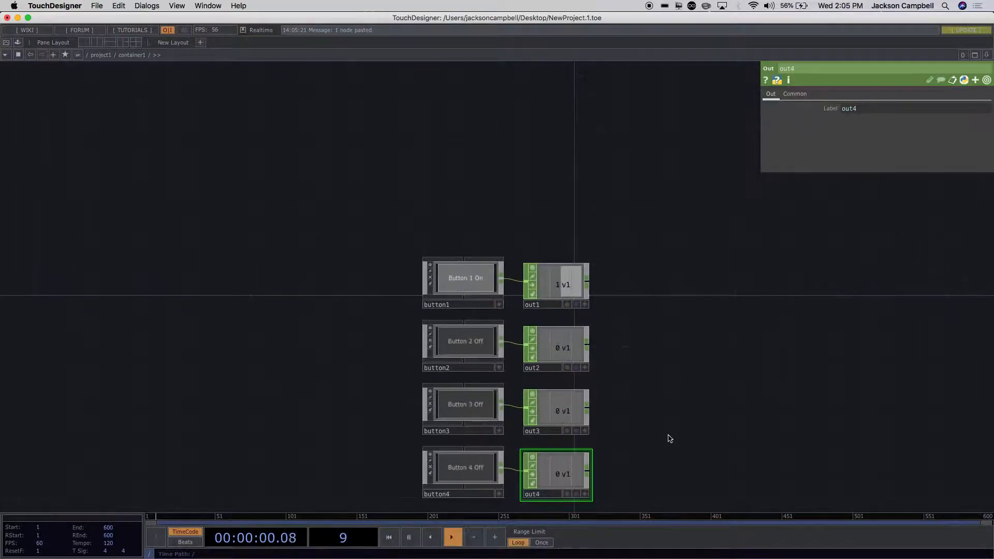
Go up to the project1 network and deactivate container1's viewer to expose its output connectors
key(p)
drag(375, 348, 250, 300)
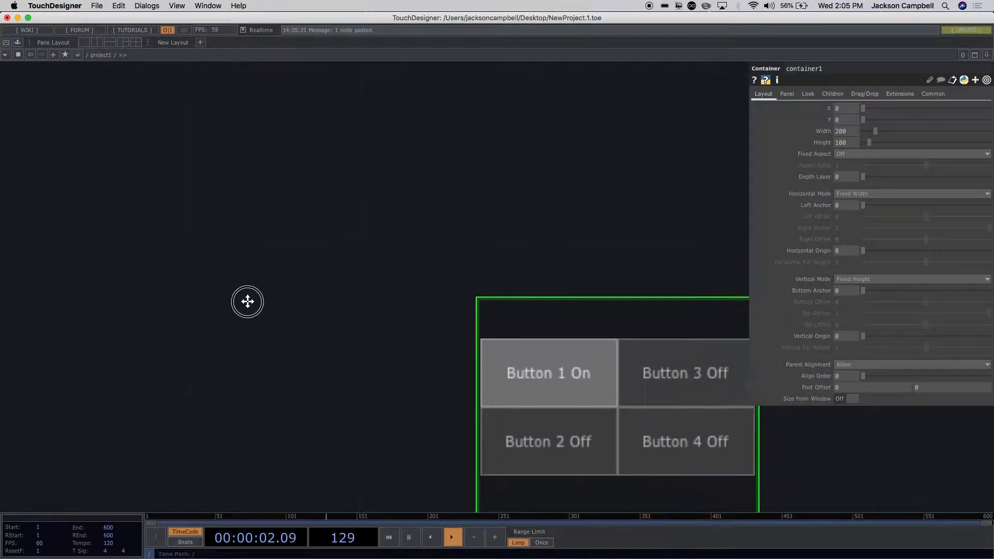
drag(624, 236, 413, 204)
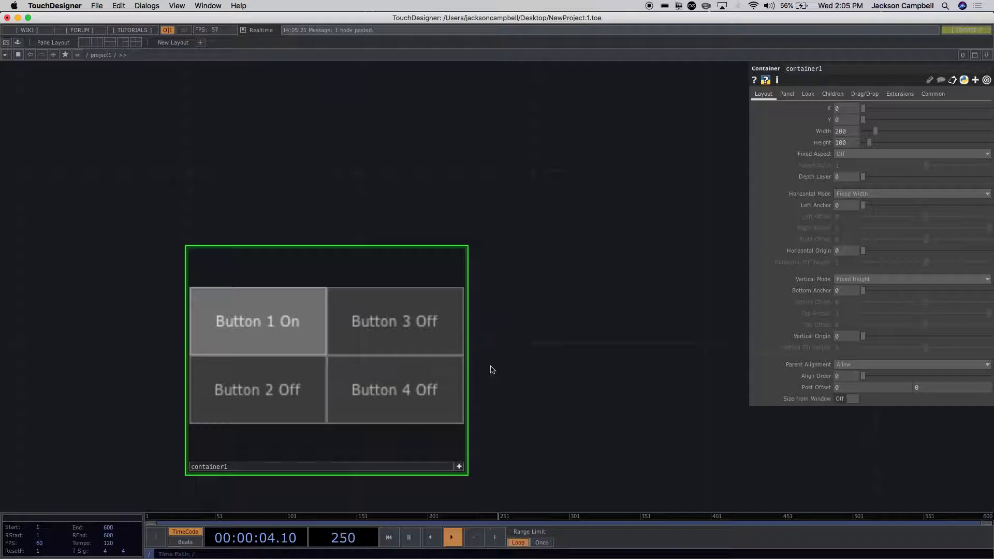
click(460, 467)
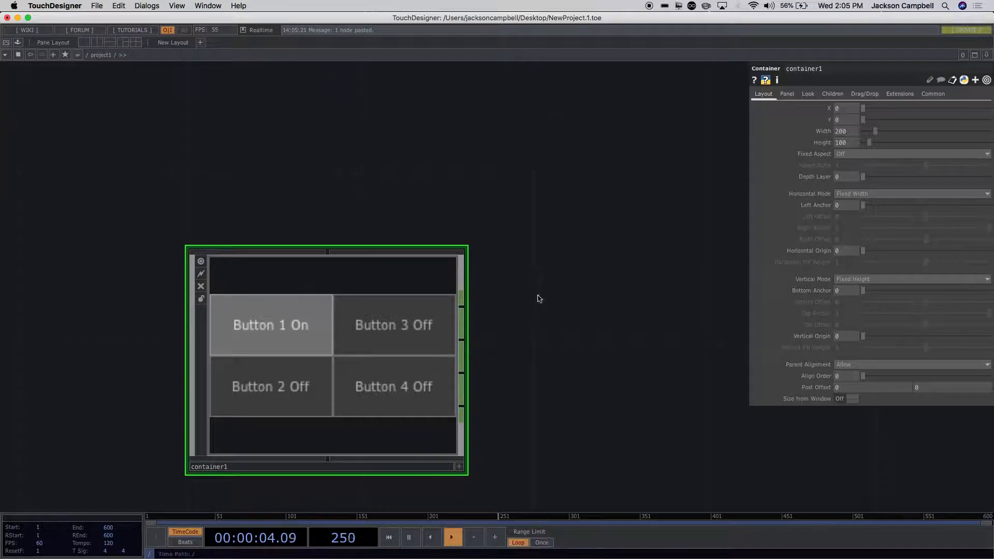
Add a Null CHOP beside container1 and connect it to the container's first output
key(Tab)
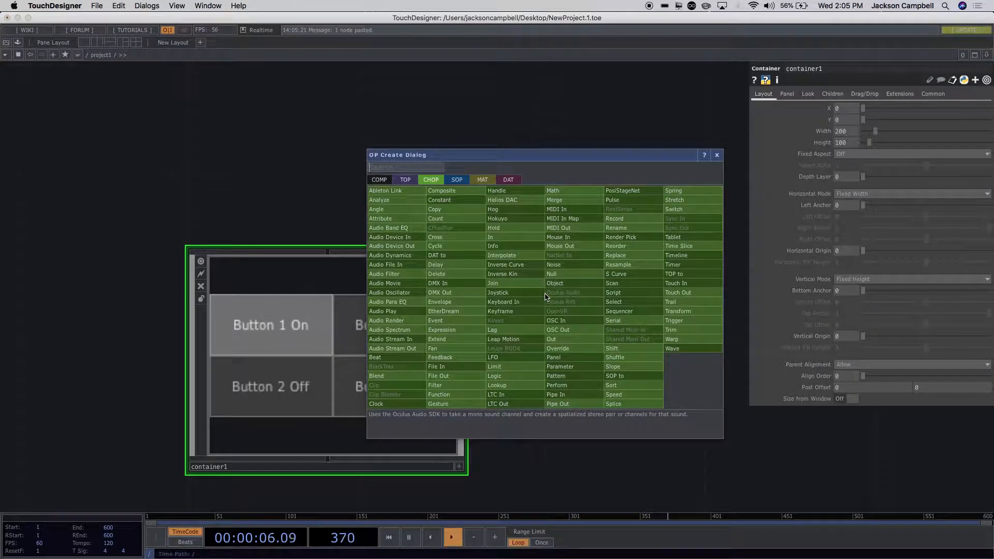
text(nu)
click(564, 275)
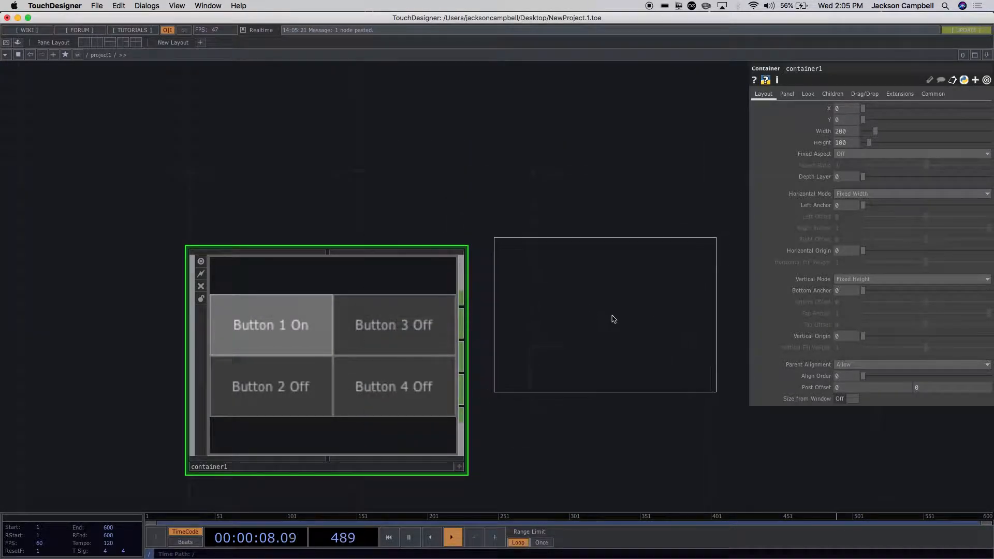
click(613, 317)
drag(462, 307, 535, 304)
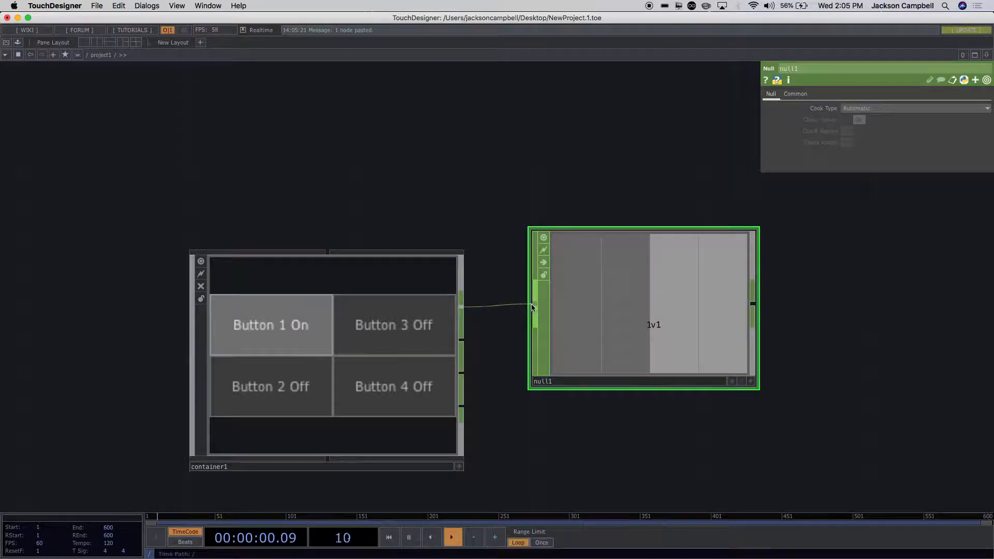
scroll(578, 428, down, 3)
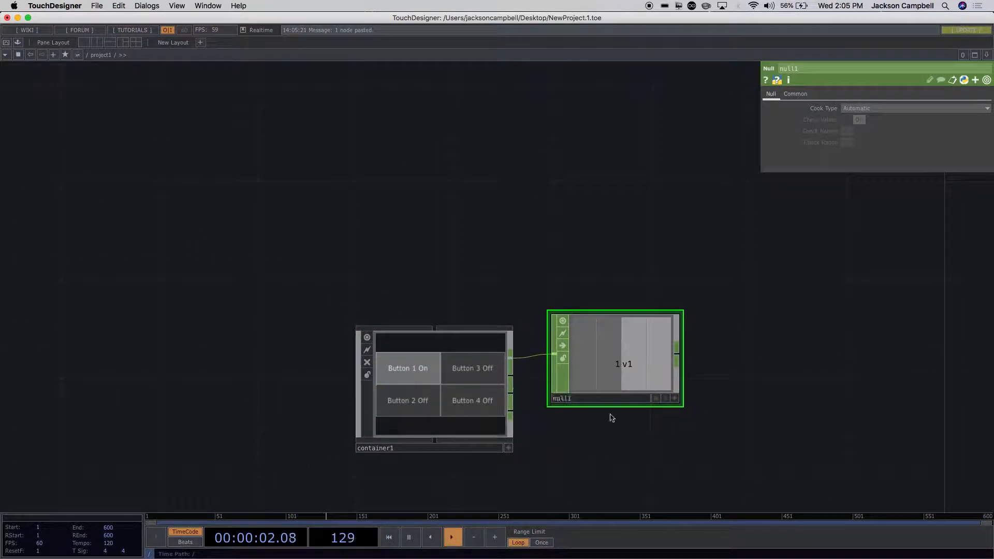
click(621, 399)
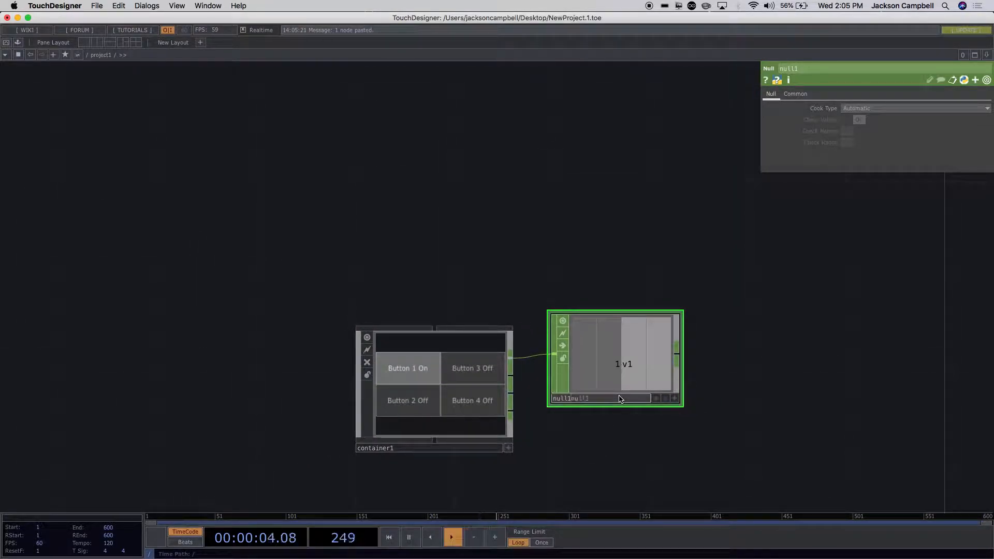
key(super+c)
key(super+v)
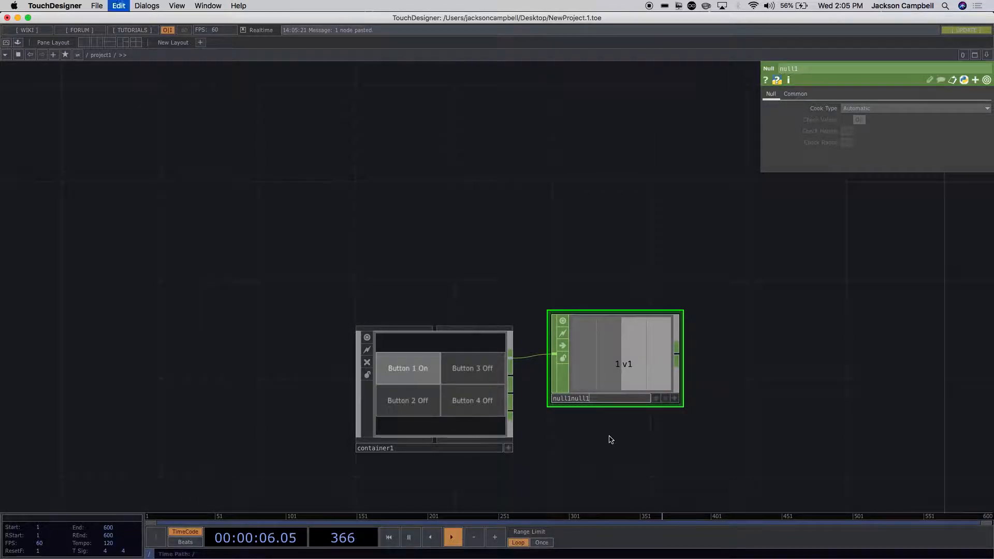
key(super+z)
Recreate the Null CHOP beside container1 and wire the container's first output into it
key(Tab)
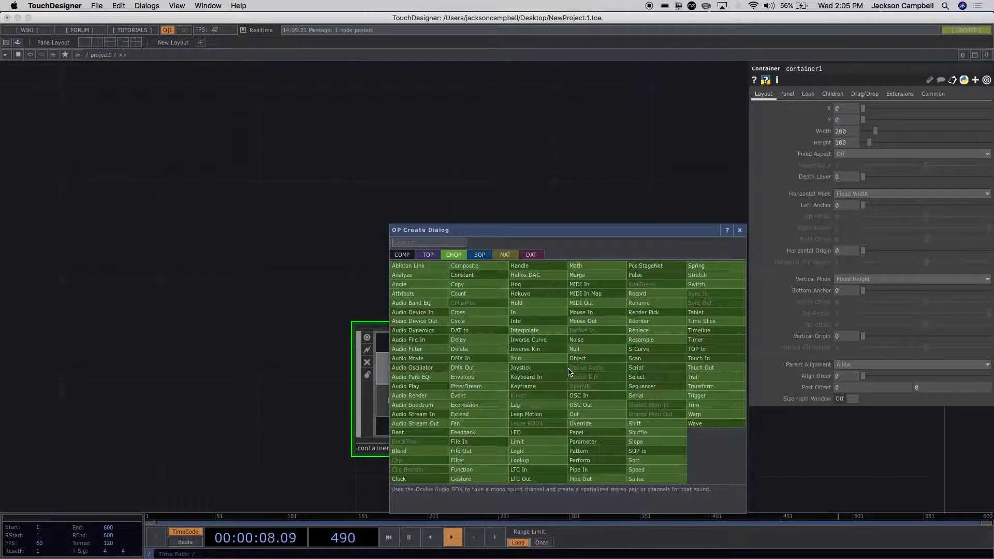
click(582, 350)
click(618, 351)
drag(511, 360, 555, 357)
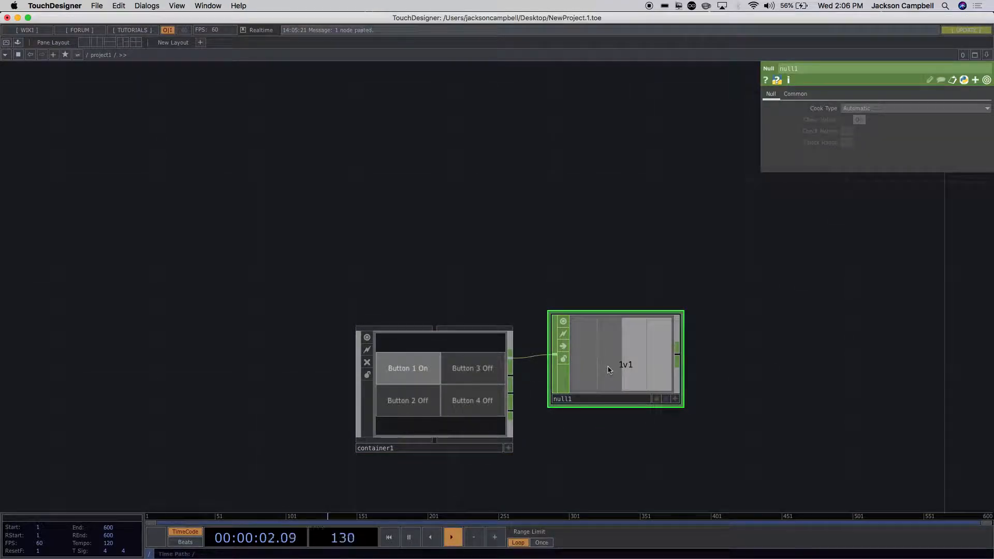
Duplicate null1 below itself and connect container1's fourth output to the copy
key(ctrl+c)
key(ctrl+v)
drag(515, 417, 556, 475)
drag(700, 411, 620, 266)
Activate container1's viewer and toggle Button 1 repeatedly to test null1, leaving the button off
click(324, 236)
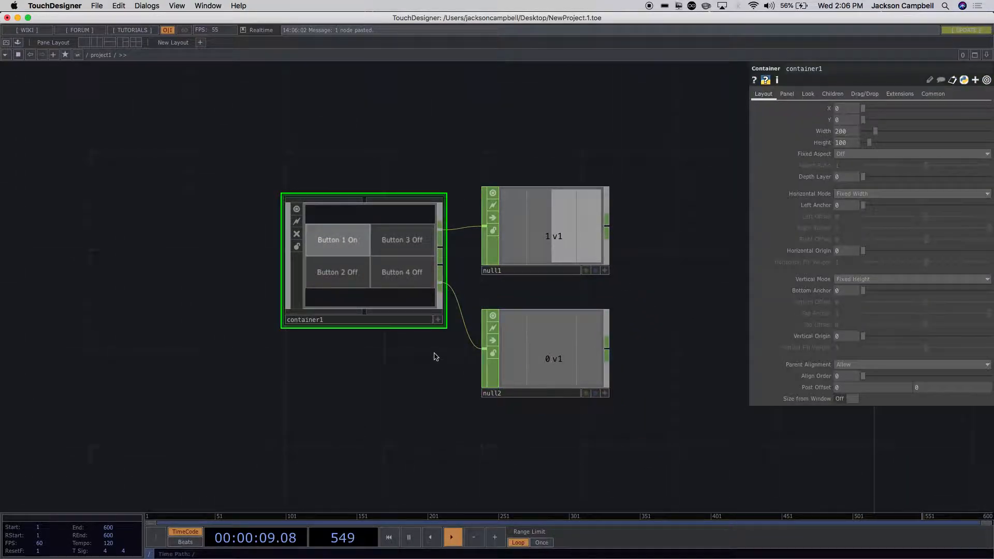
click(438, 319)
click(332, 242)
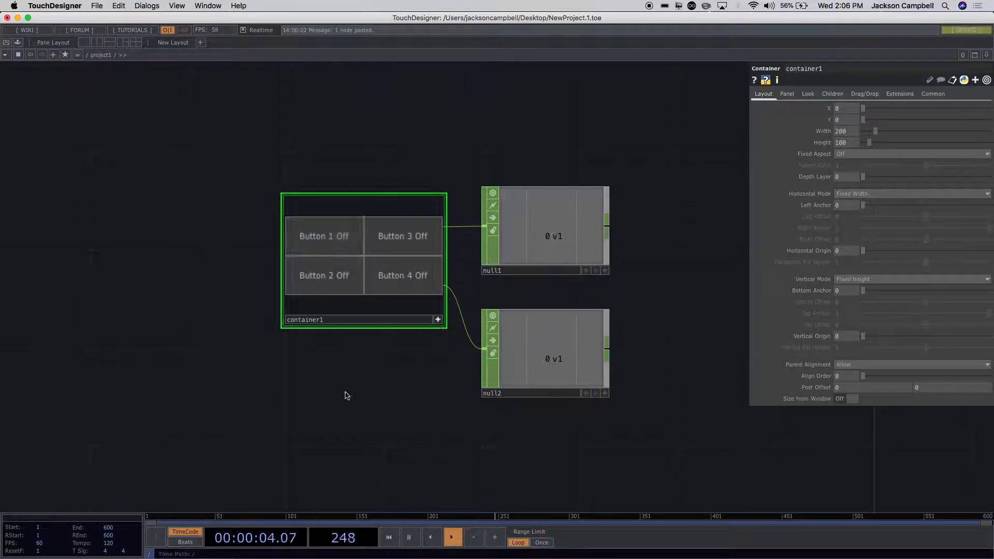
click(345, 249)
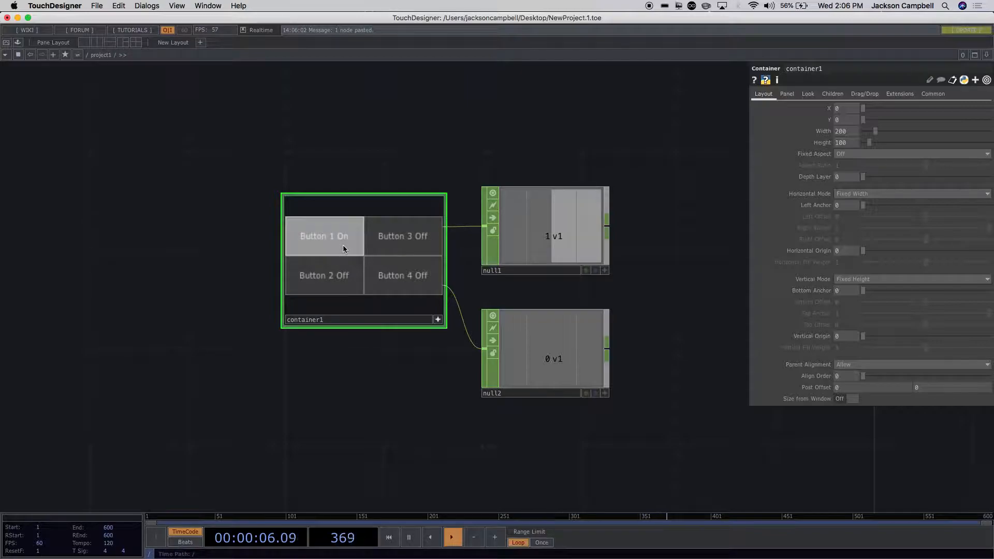
click(344, 249)
click(345, 249)
click(345, 249)
click(344, 249)
click(345, 248)
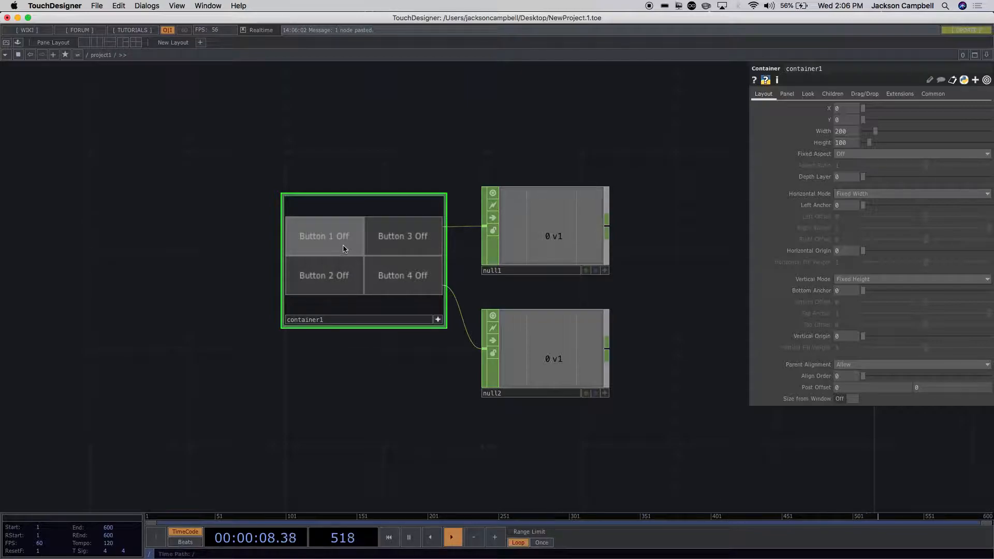
Toggle Button 4 on and off repeatedly in container1's viewer to check the value reaching null2
click(413, 286)
click(412, 286)
click(413, 286)
click(413, 285)
click(413, 286)
click(413, 285)
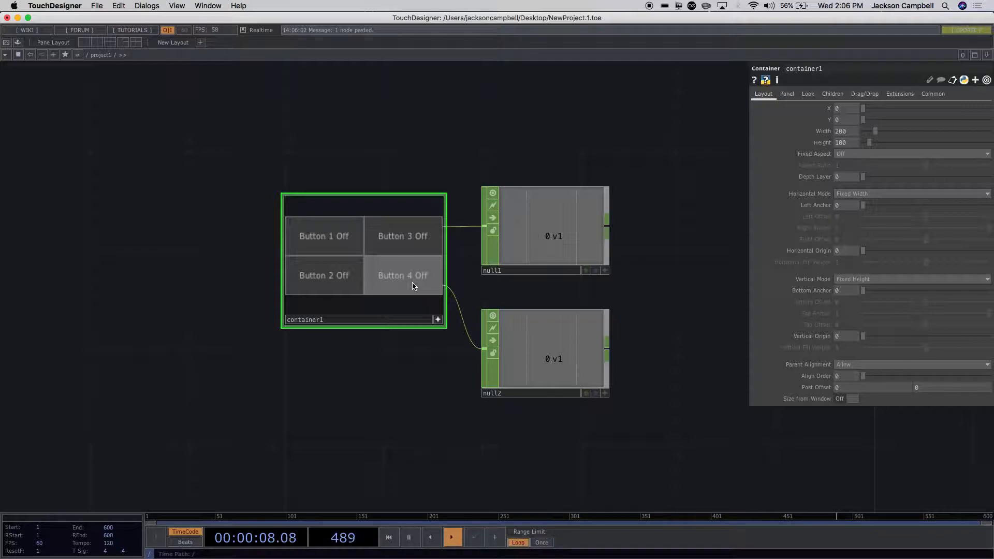
drag(406, 393, 306, 397)
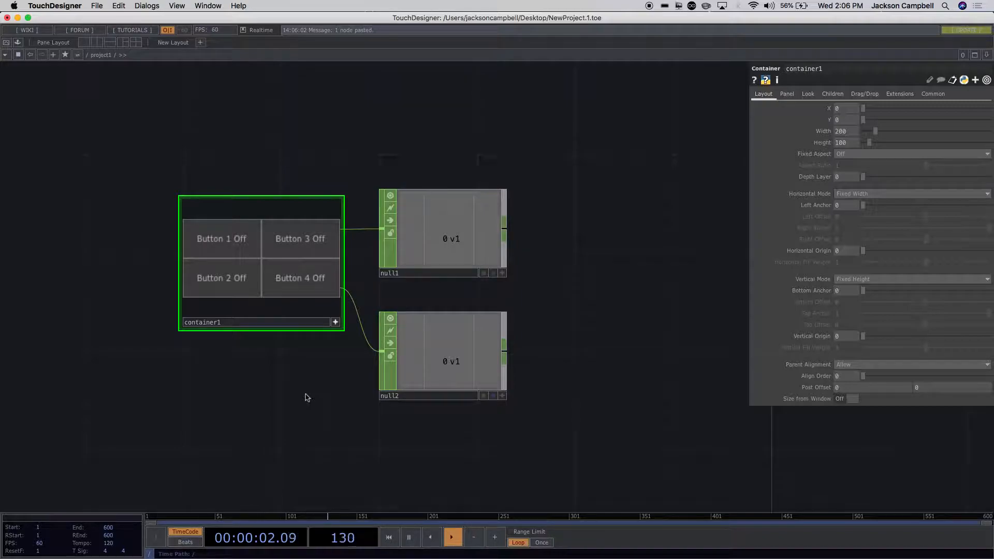
scroll(307, 398, down, 4)
scroll(306, 394, up, 3)
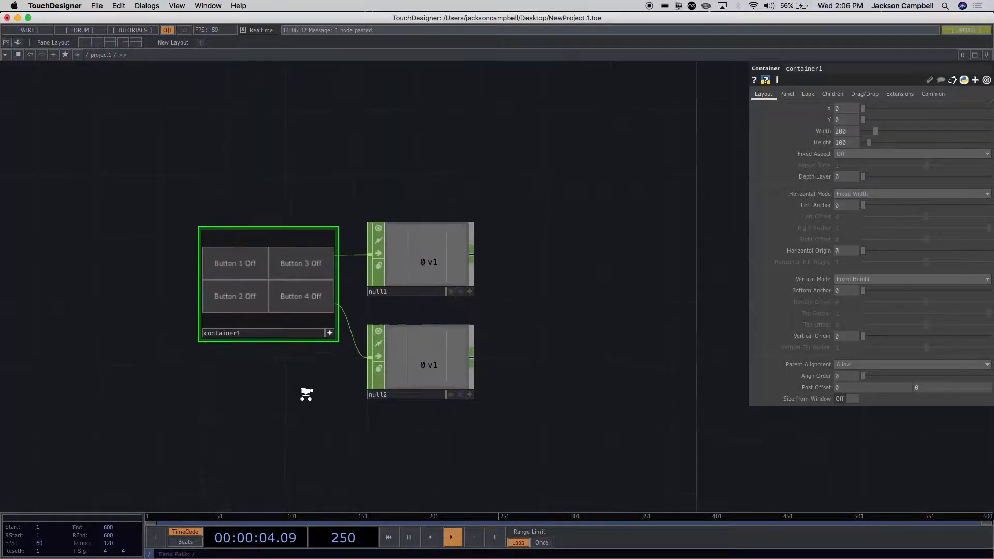
scroll(306, 394, up, 2)
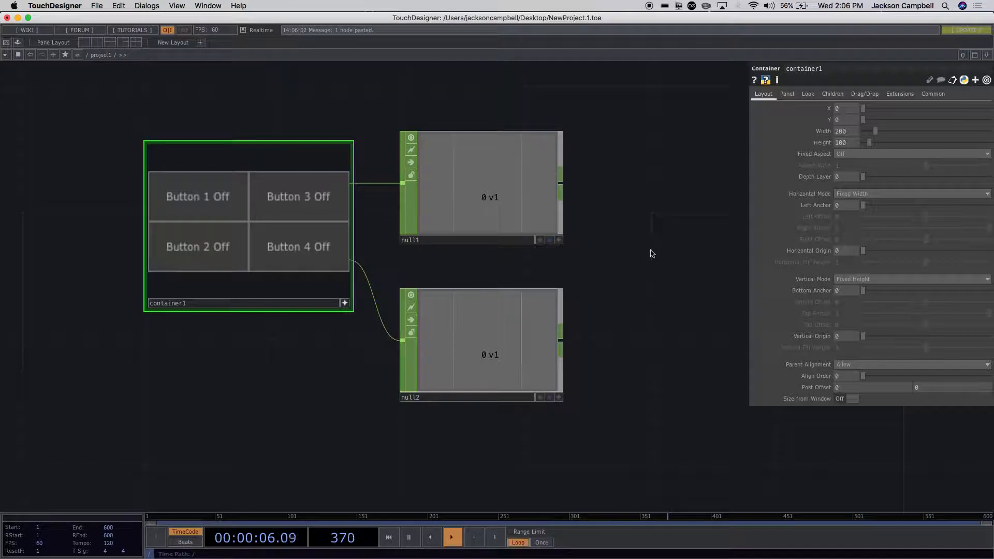
scroll(651, 251, down, 2)
drag(652, 251, 570, 300)
scroll(570, 300, down, 1)
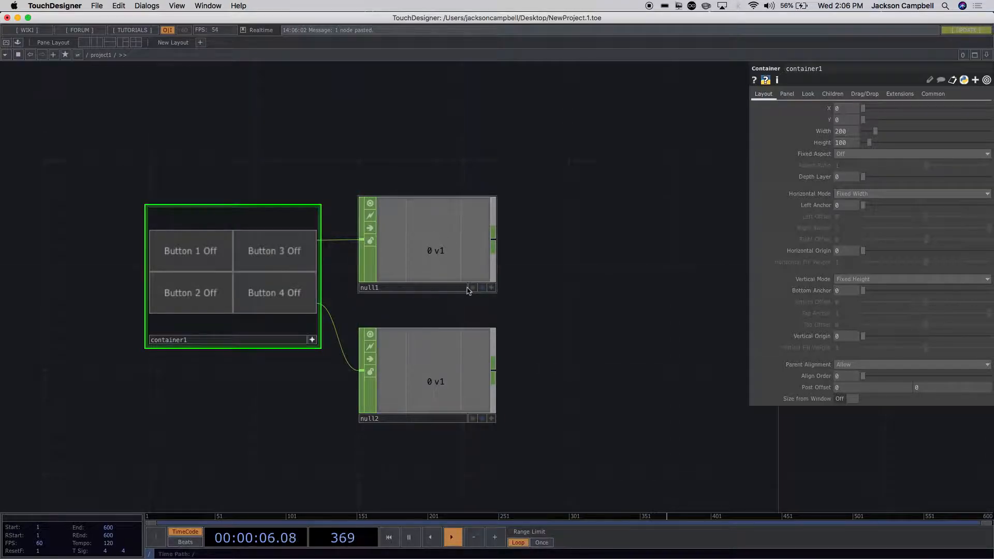
scroll(467, 284, up, 2)
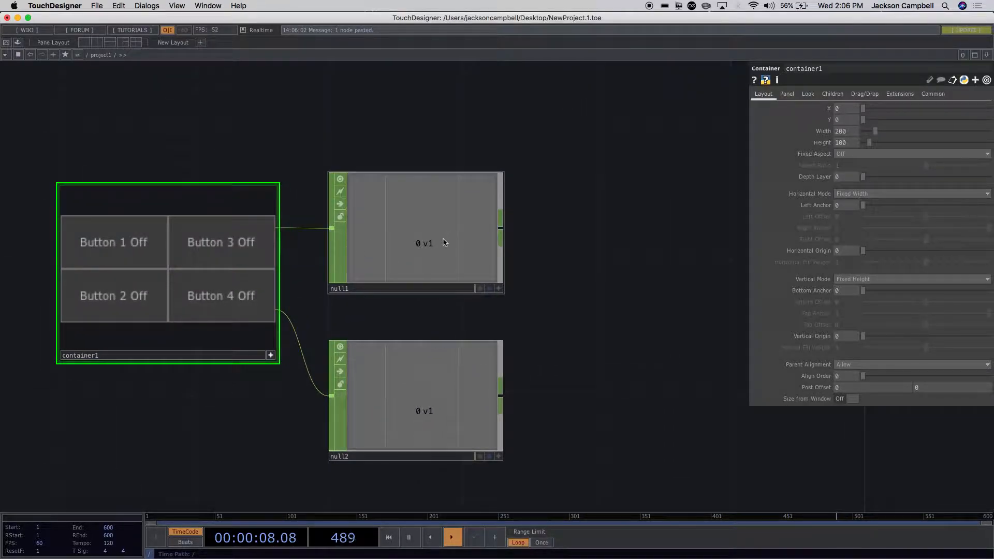
scroll(440, 239, up, 1)
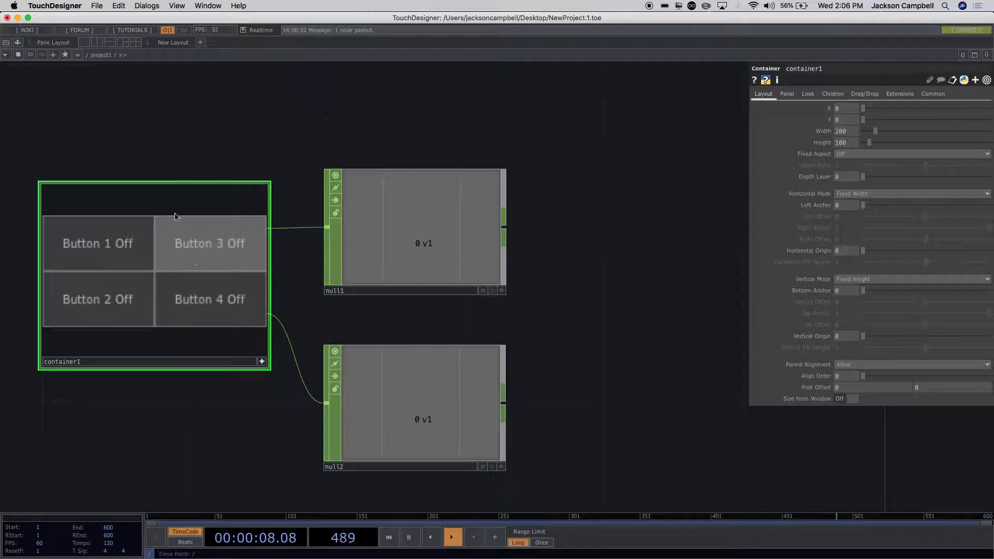
Enter the container1 network and examine the Out CHOPs fed by the four buttons, selecting out3
scroll(175, 216, up, 10)
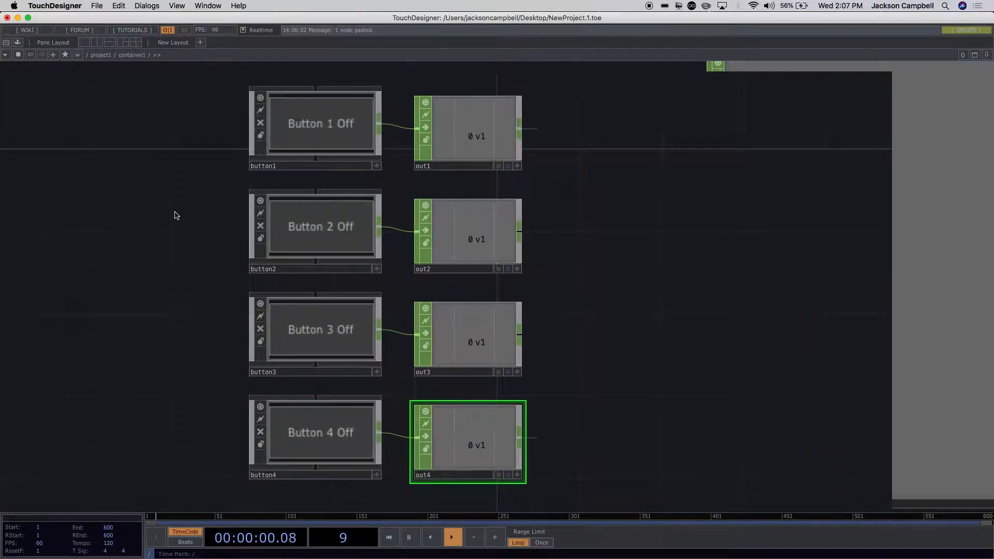
drag(572, 228, 504, 160)
scroll(523, 195, down, 3)
scroll(523, 195, down, 3)
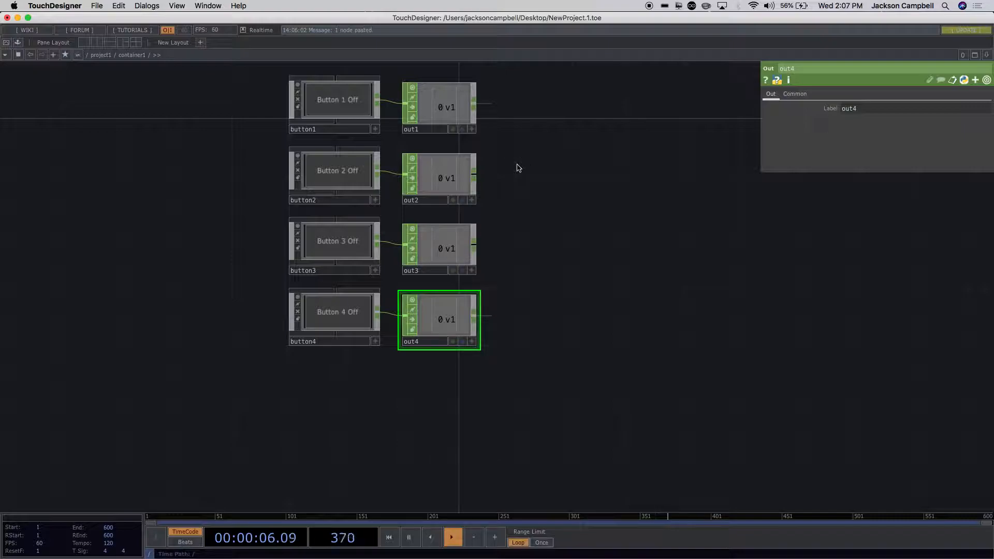
click(438, 249)
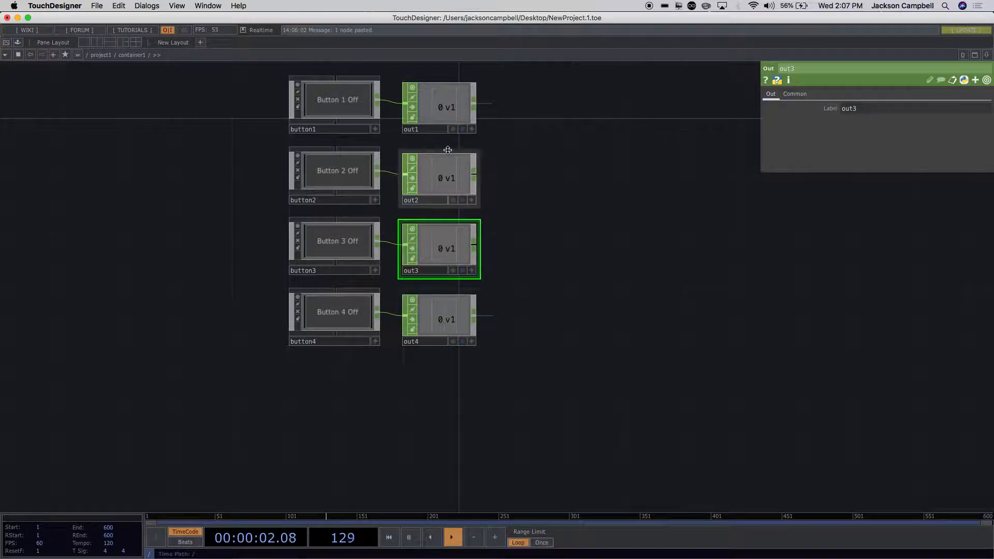
scroll(503, 202, down, 1)
scroll(502, 202, down, 2)
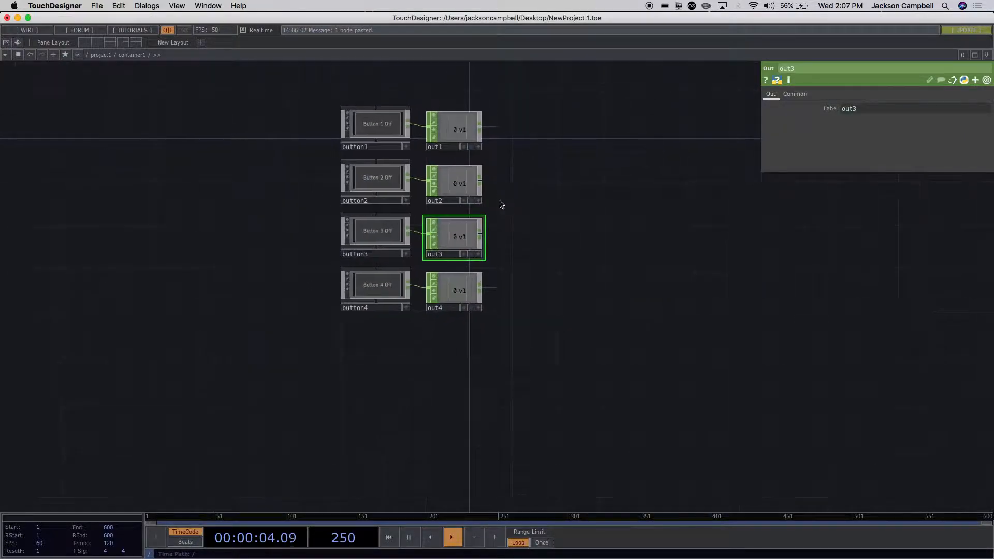
Delete the Out CHOPs out2, out3 and out4 from the container1 network, keeping out1
click(455, 133)
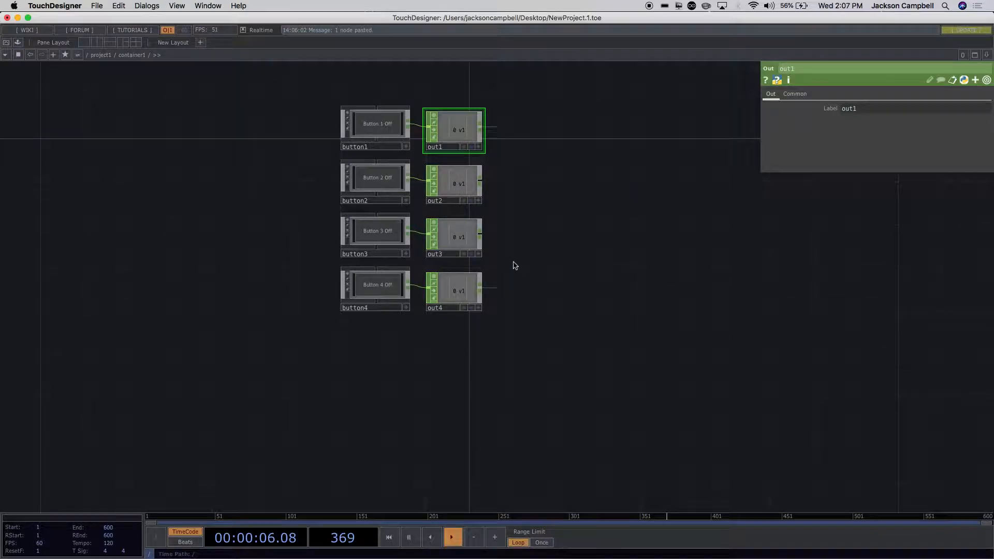
click(508, 175)
drag(509, 175, 506, 211)
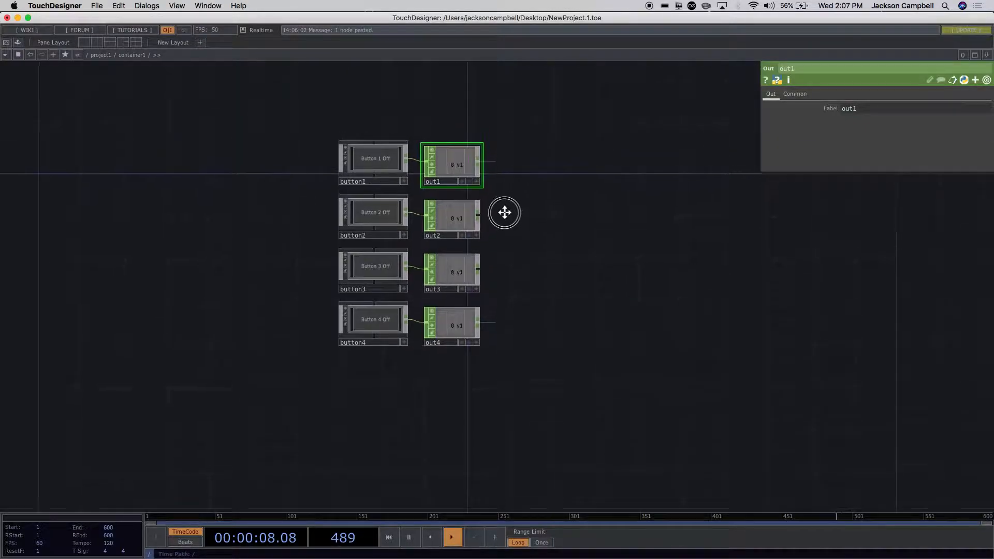
click(443, 217)
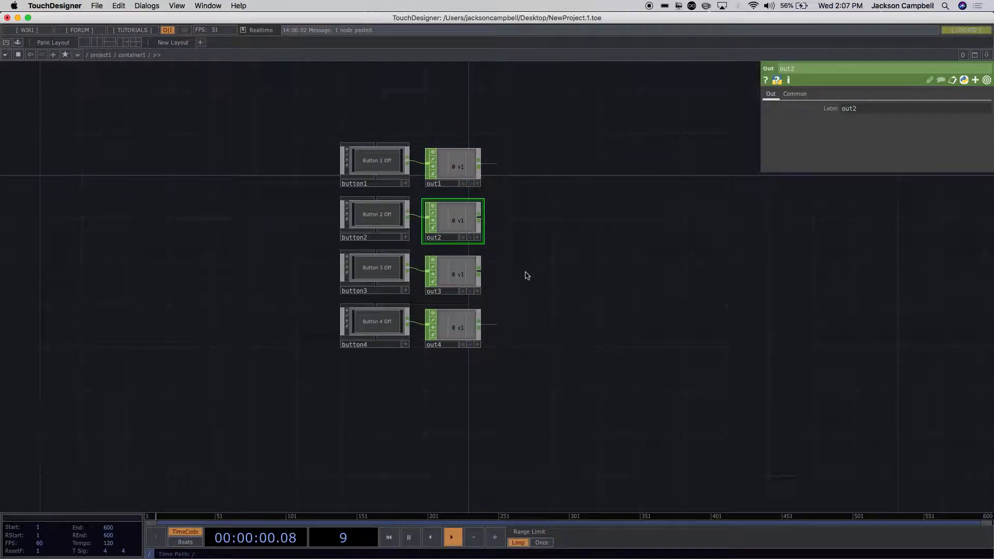
drag(515, 255, 447, 355)
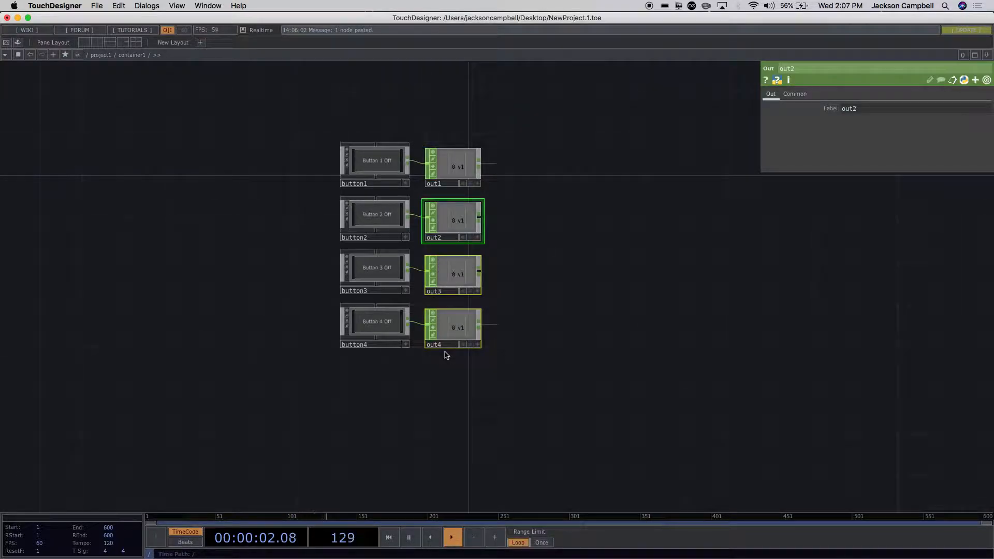
key(Delete)
Move out1 farther away from the buttons and insert a Merge CHOP on the wire between button1 and out1
drag(469, 167, 602, 210)
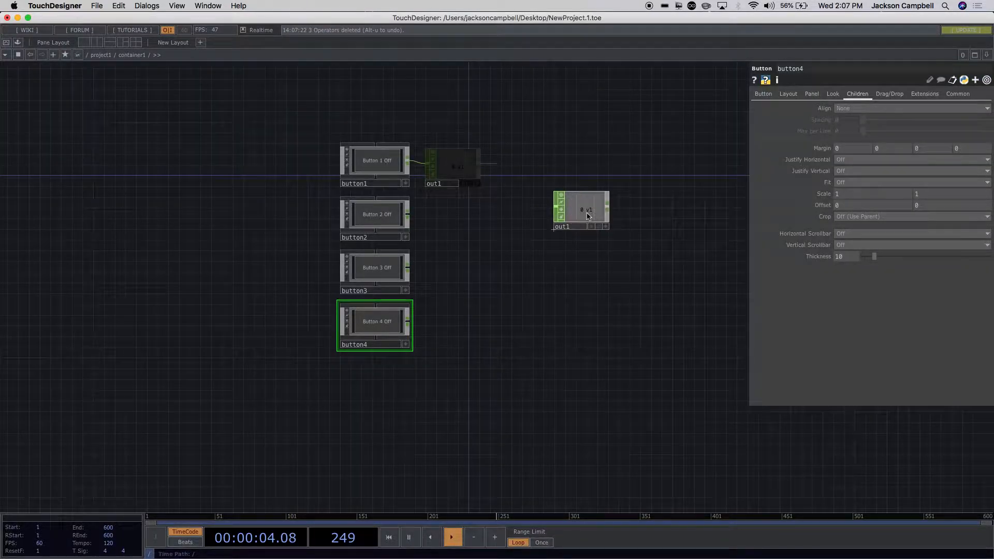
scroll(493, 234, up, 3)
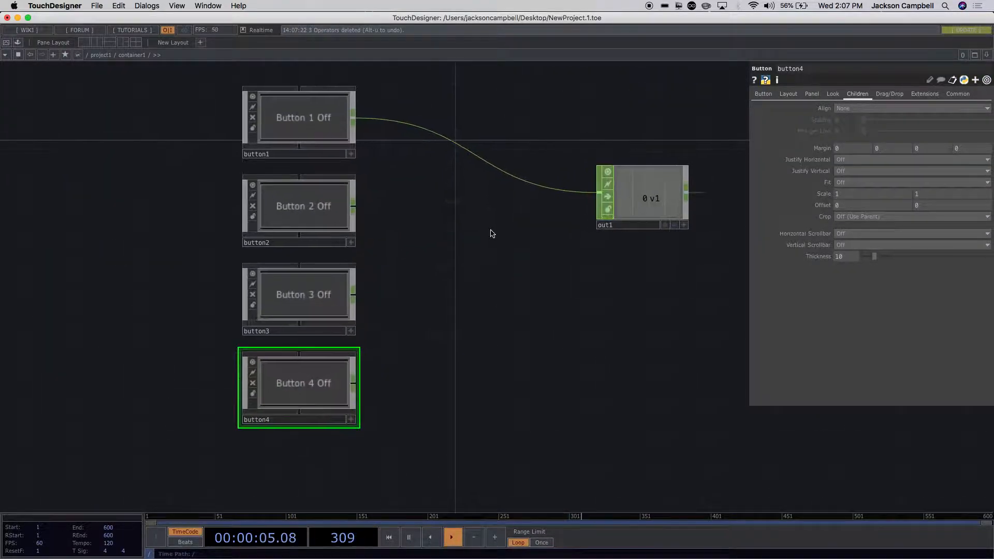
right_click(354, 123)
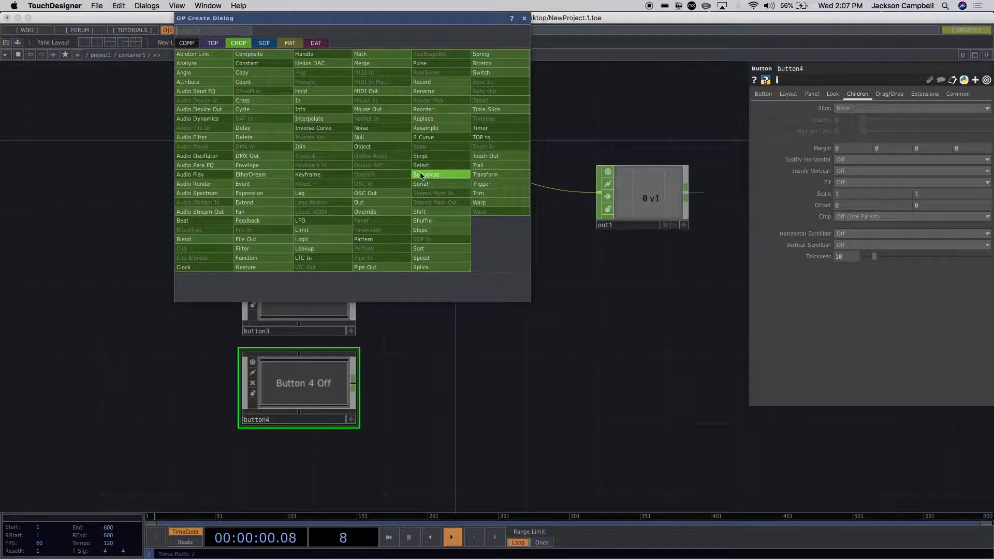
click(375, 67)
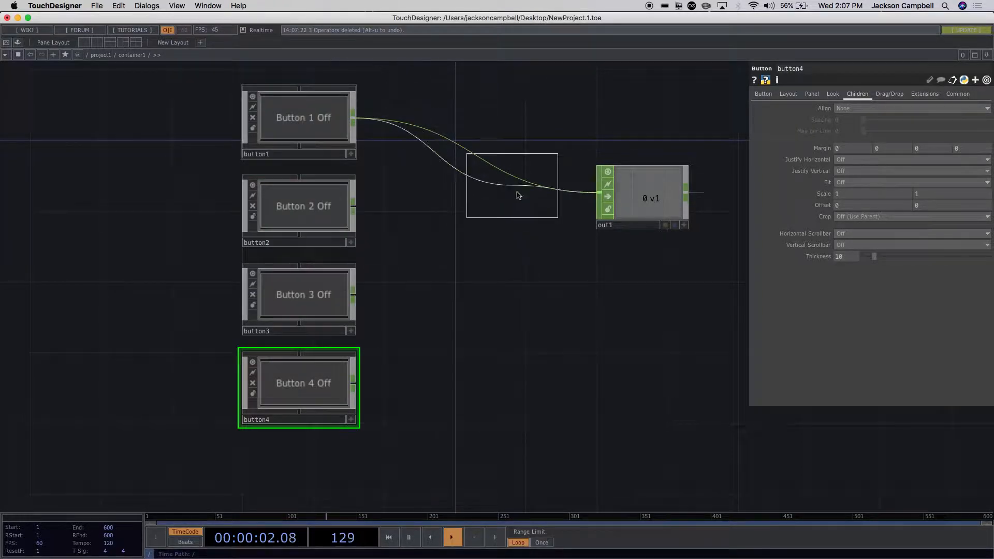
click(510, 196)
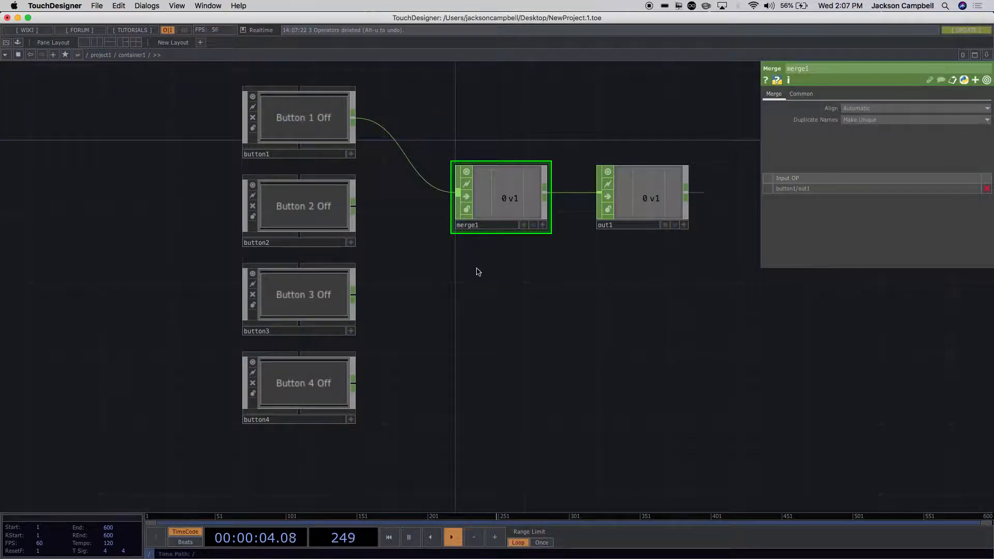
Connect the outputs of button2, button3 and button4 to the input of merge1
scroll(475, 271, up, 2)
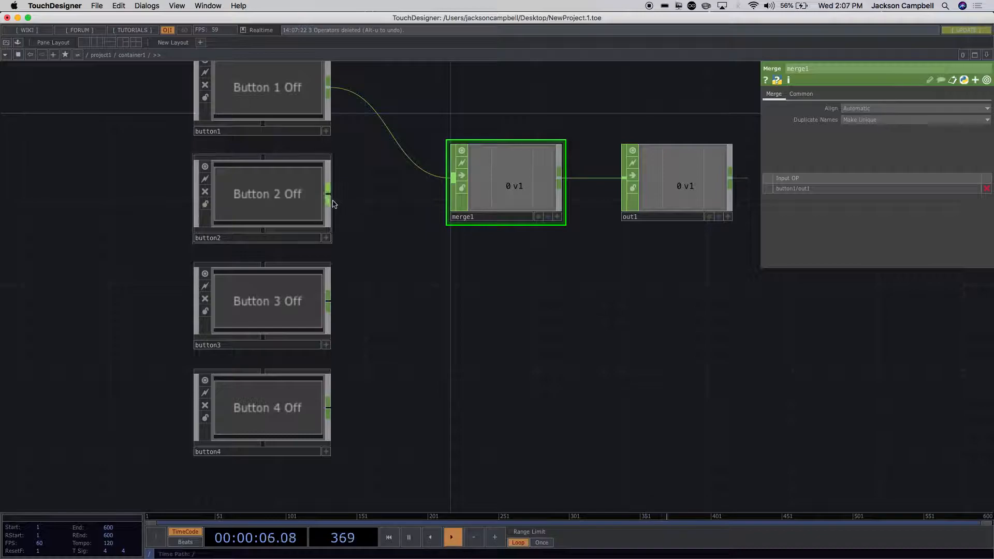
drag(329, 195, 440, 194)
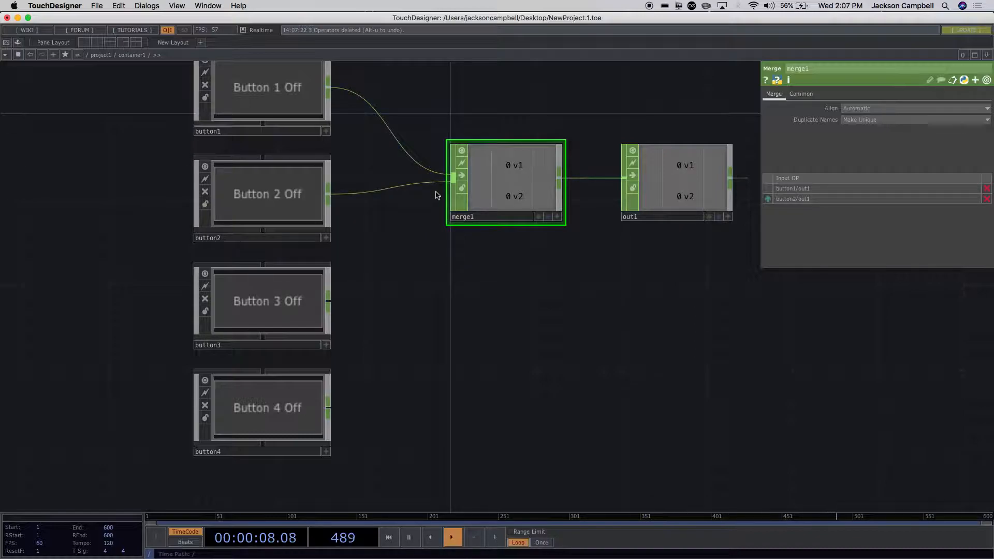
drag(329, 300, 426, 210)
click(439, 193)
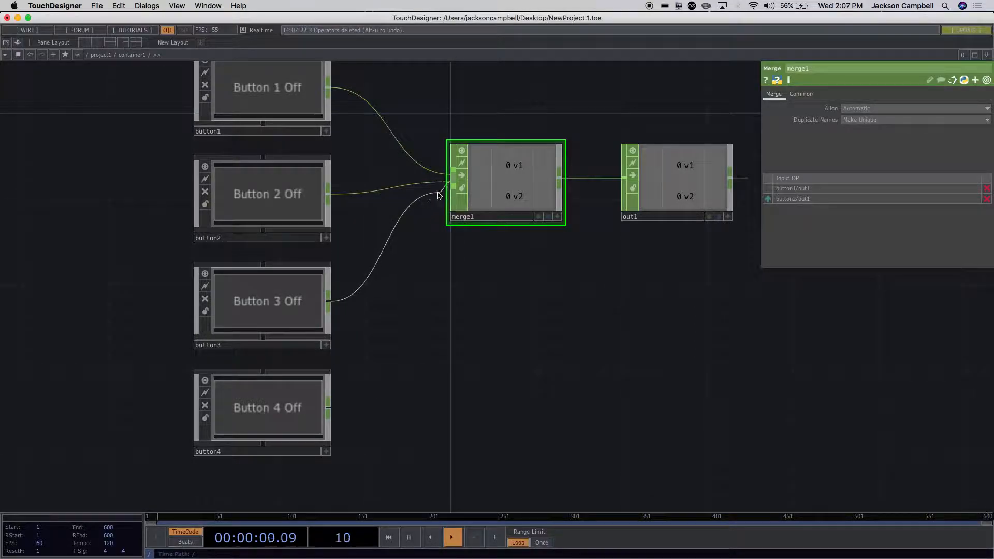
click(328, 408)
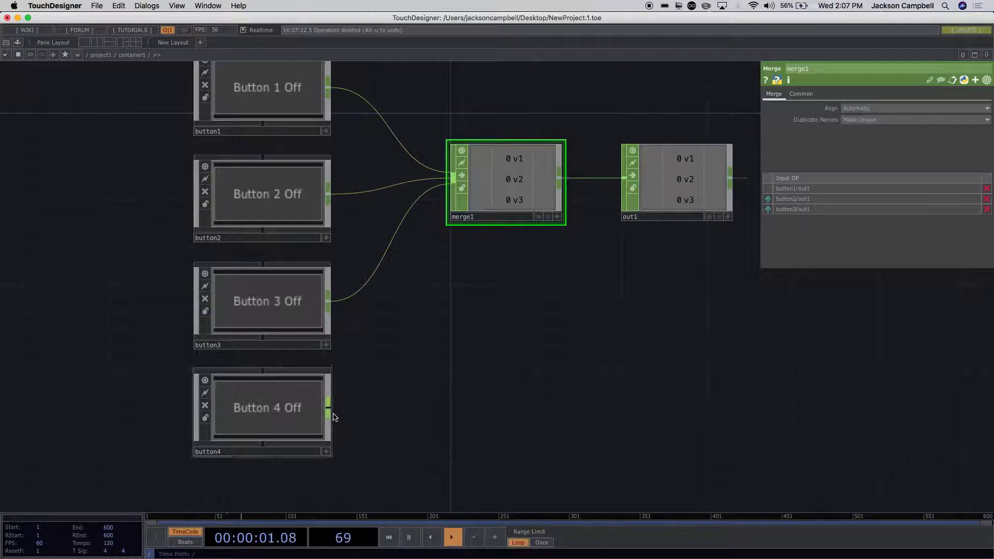
click(449, 203)
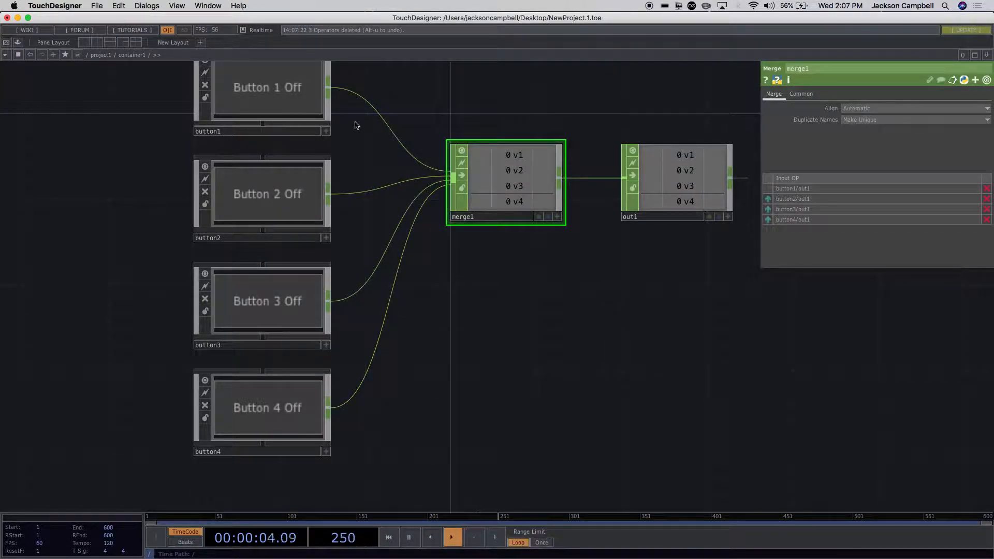
Enter button1's network to examine the channel name on its Out CHOP, and return to container1
click(285, 79)
scroll(288, 80, up, 5)
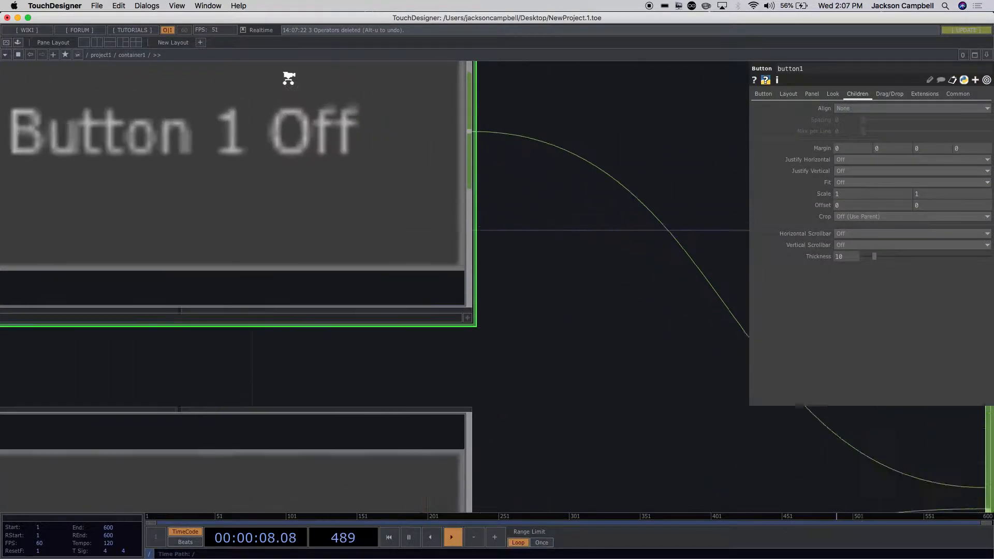
drag(573, 255, 513, 160)
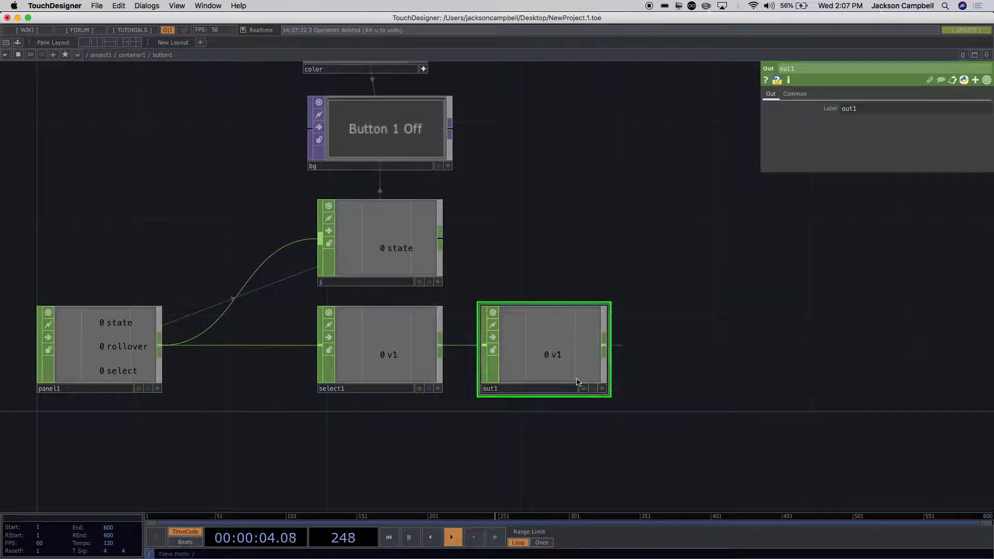
scroll(576, 378, down, 5)
scroll(577, 379, down, 5)
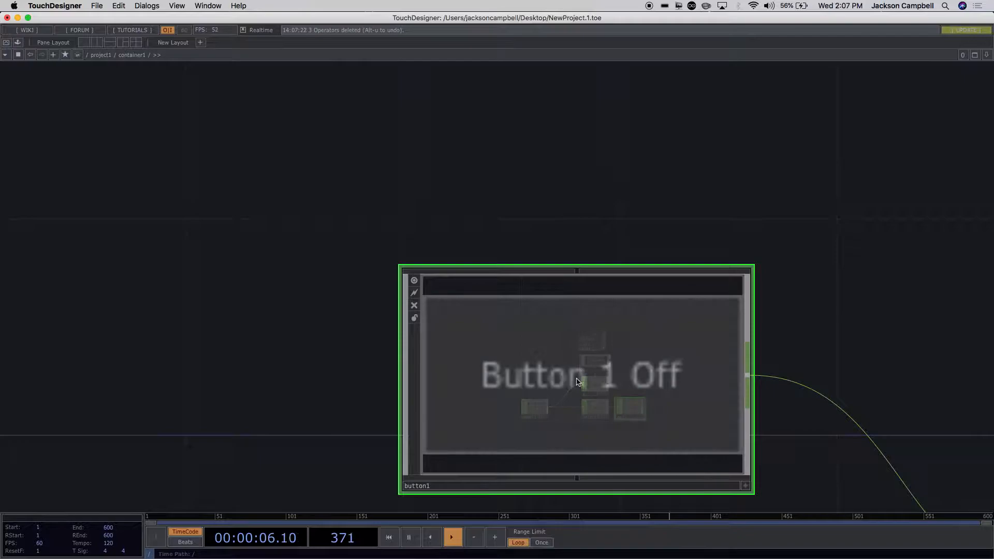
scroll(251, 329, down, 4)
Examine merge1's channel names, its input list and its Merge and Common parameters
drag(243, 381, 213, 285)
click(352, 365)
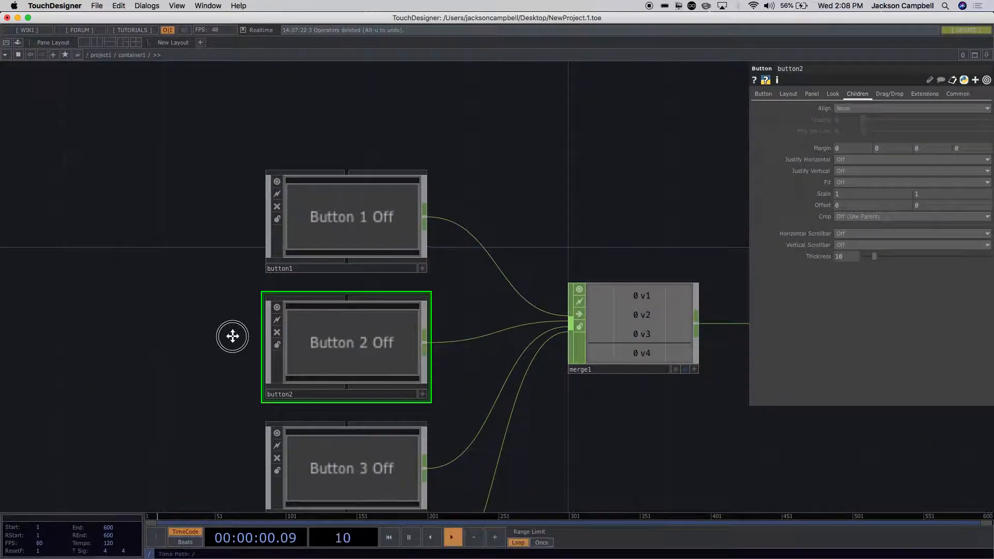
drag(231, 359, 230, 275)
drag(668, 313, 539, 384)
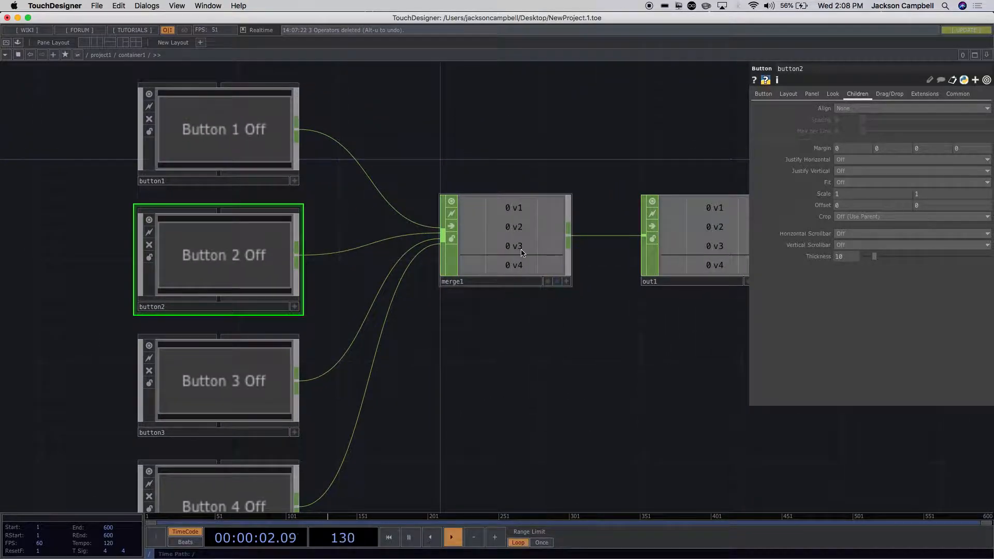
click(522, 253)
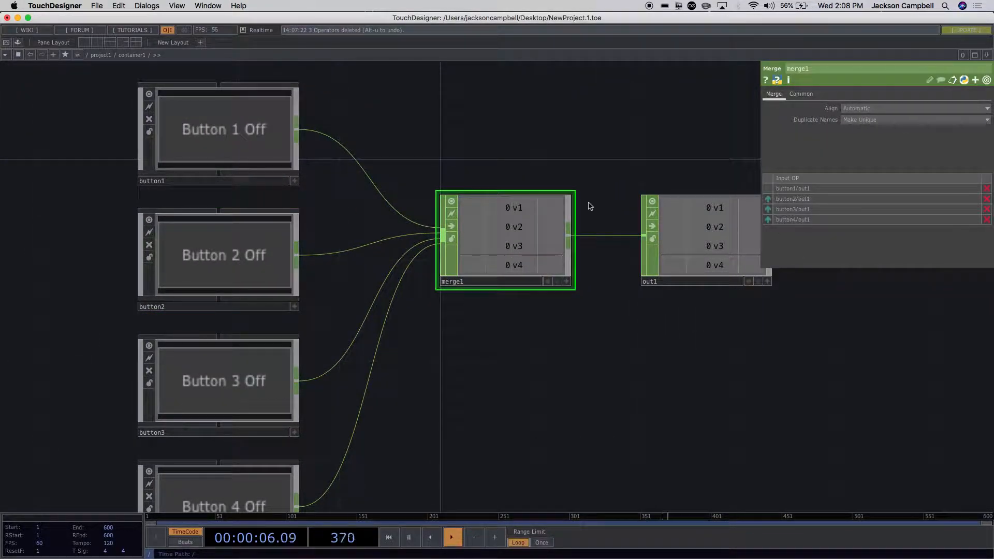
click(803, 96)
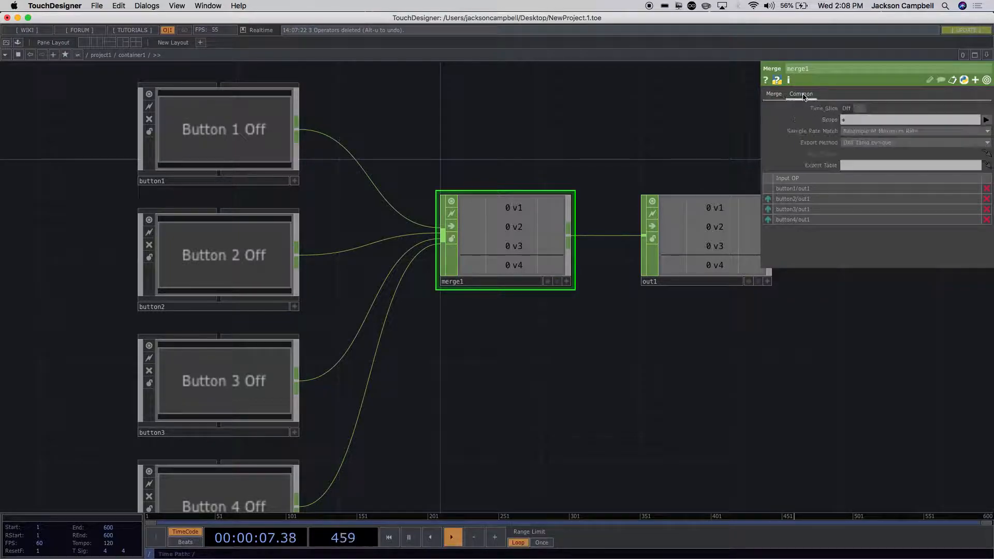
click(772, 94)
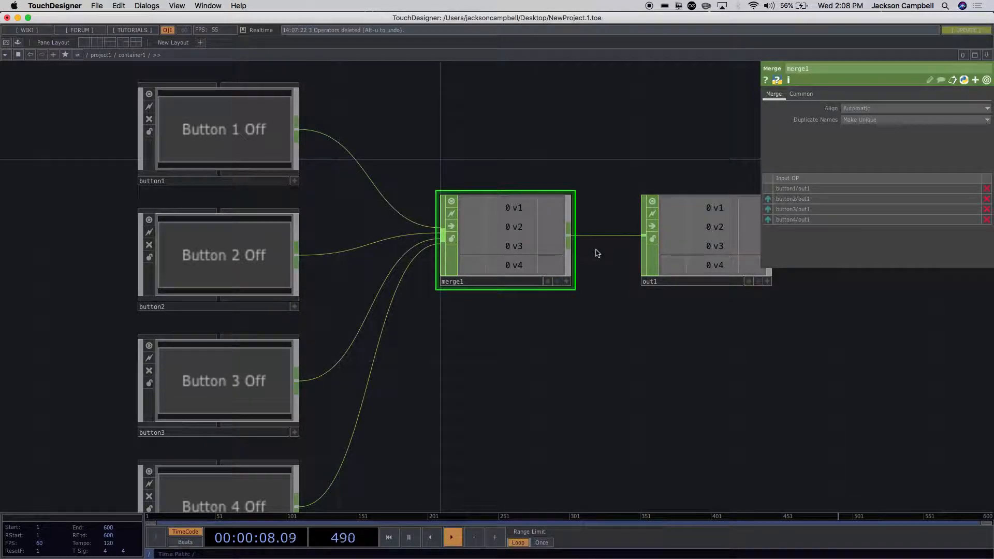
scroll(596, 251, up, 3)
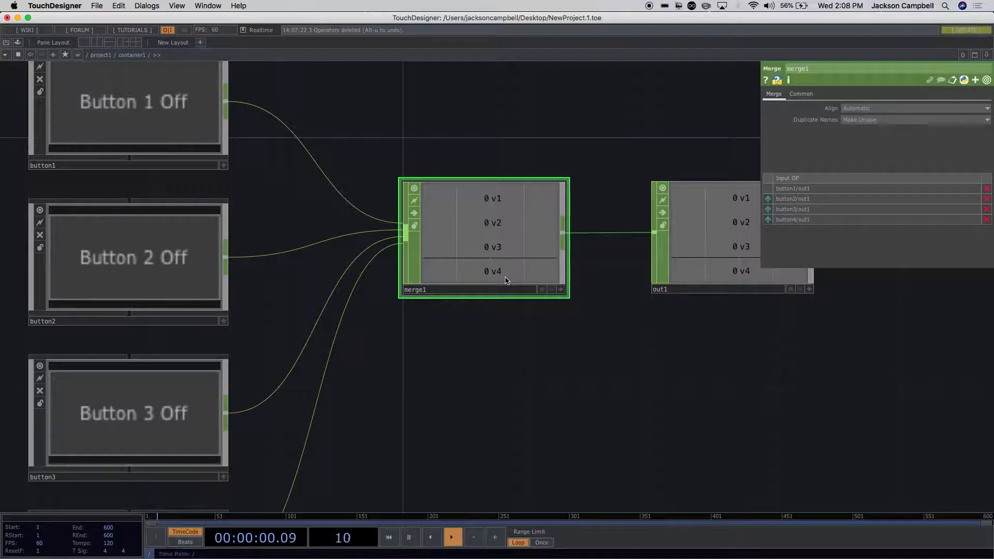
scroll(535, 366, down, 2)
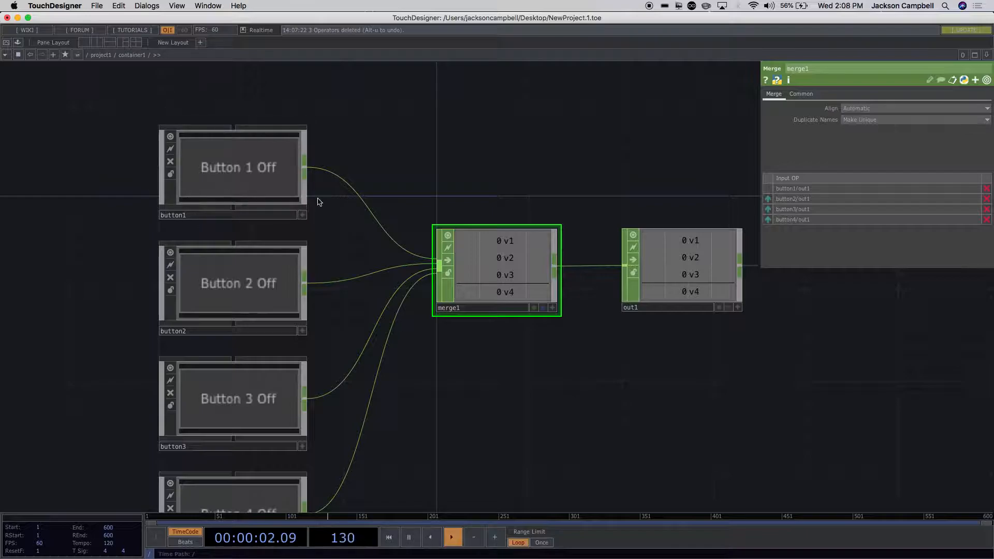
Inside button1, move out1 away from select1 and insert a Rename CHOP on the wire between them
scroll(205, 170, up, 10)
drag(583, 339, 456, 301)
drag(462, 403, 741, 376)
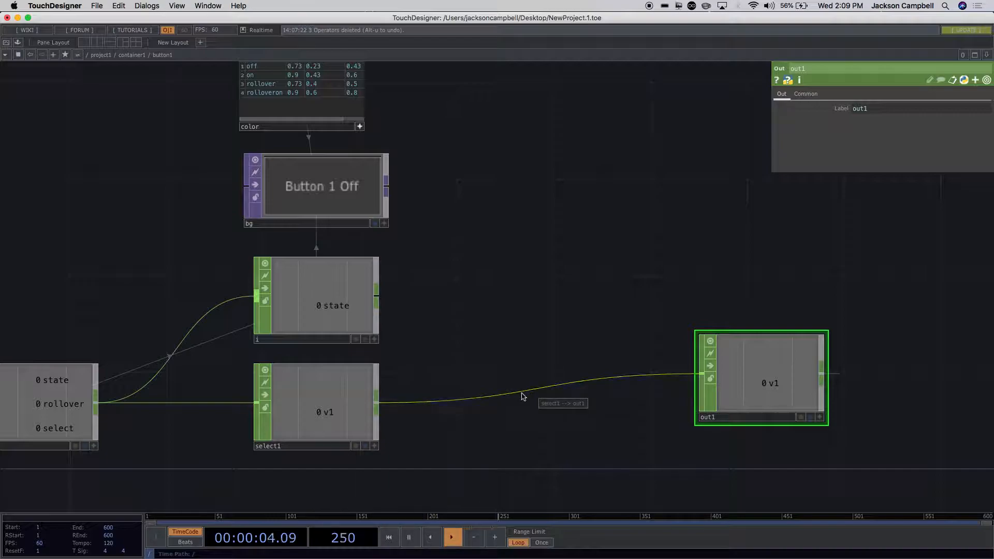
right_click(426, 403)
click(450, 391)
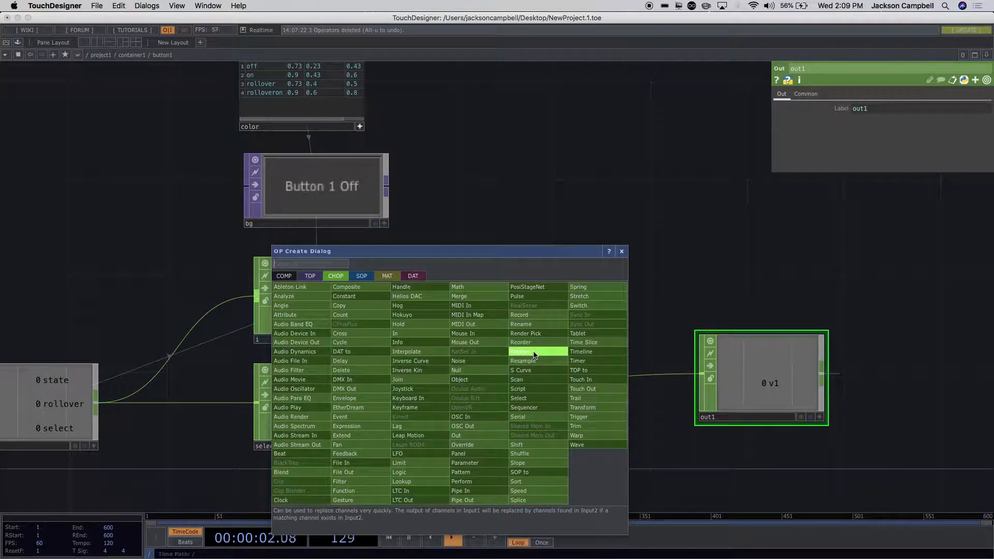
click(534, 324)
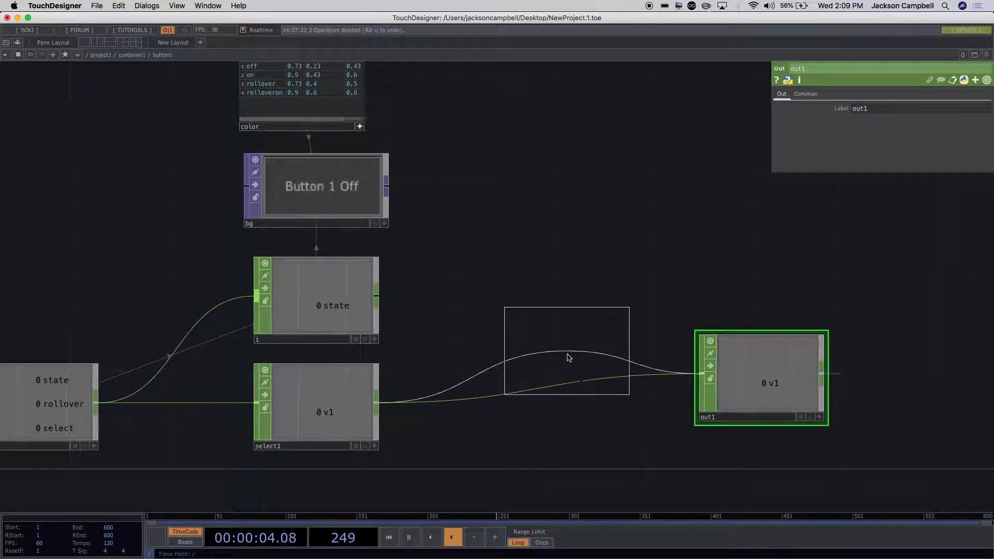
click(555, 365)
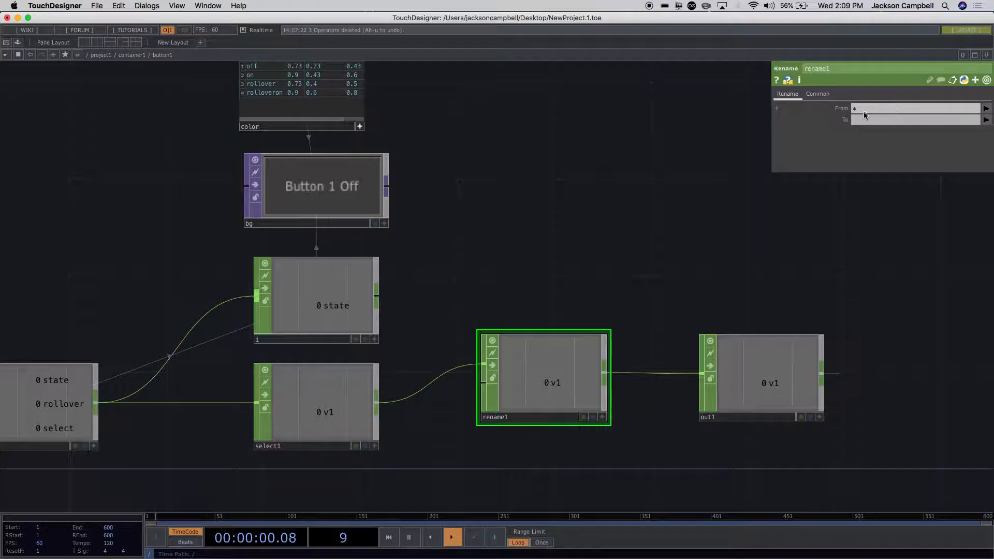
Set the To name of rename1 to b1
click(861, 119)
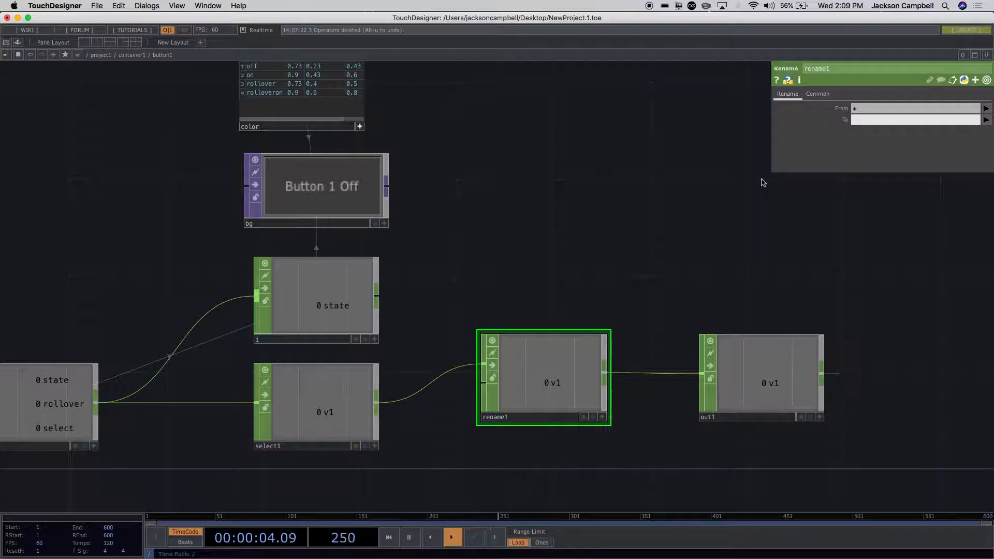
text(b1)
key(Return)
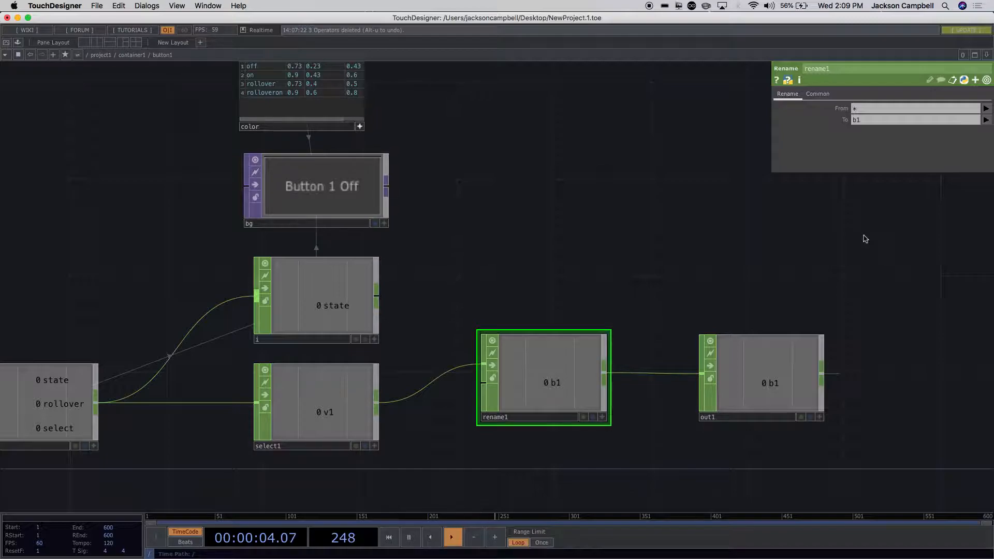
Switch rename1's To parameter to a Python expression and replace its content with the string 'b'
click(868, 122)
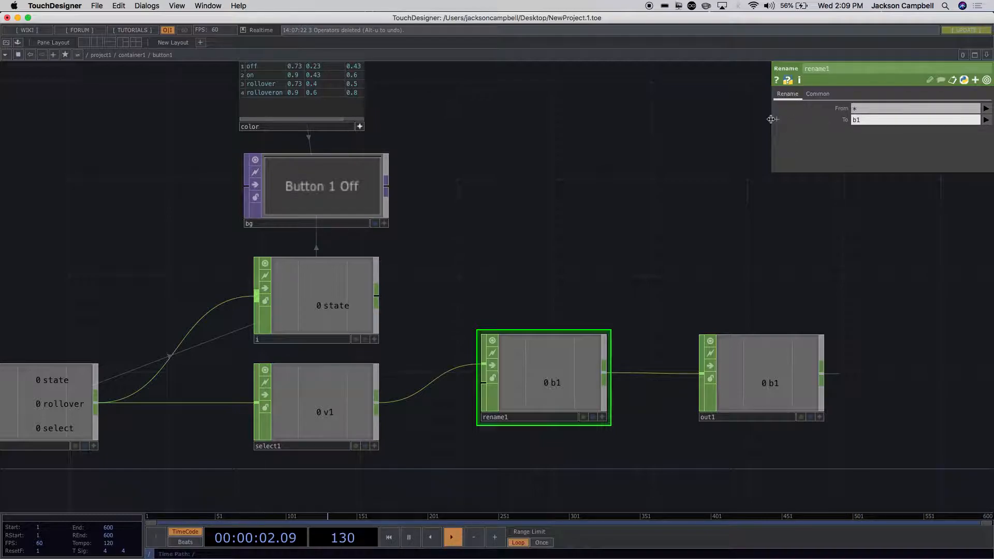
click(779, 121)
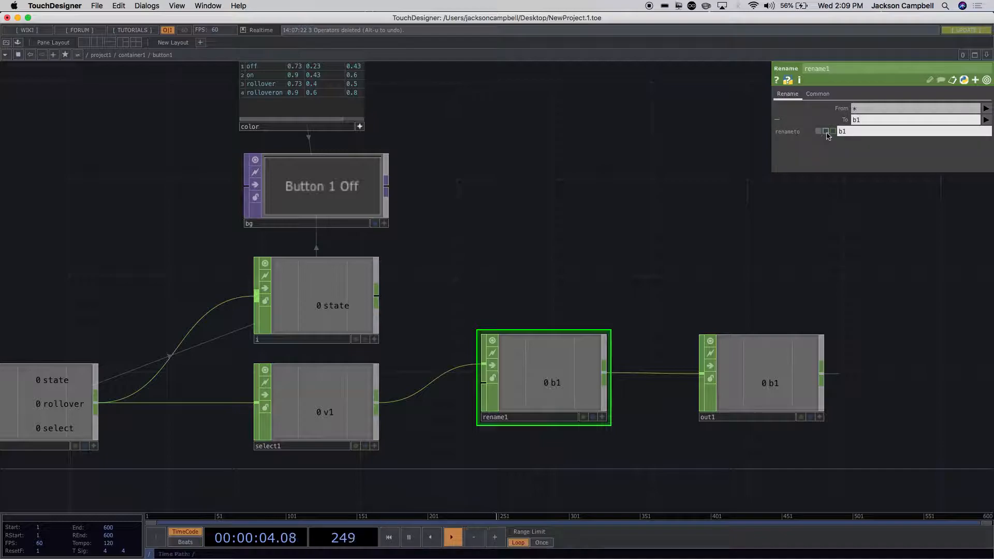
click(826, 131)
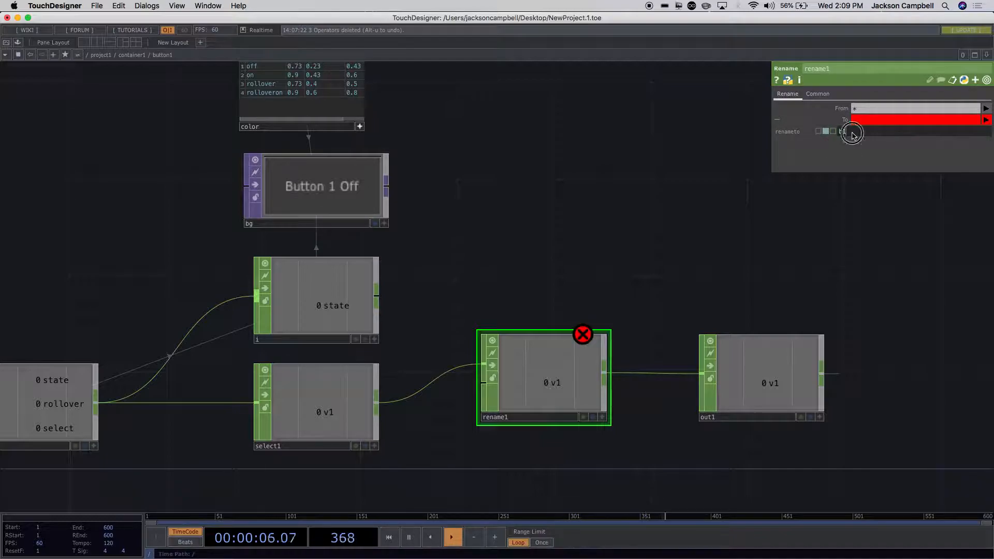
click(841, 133)
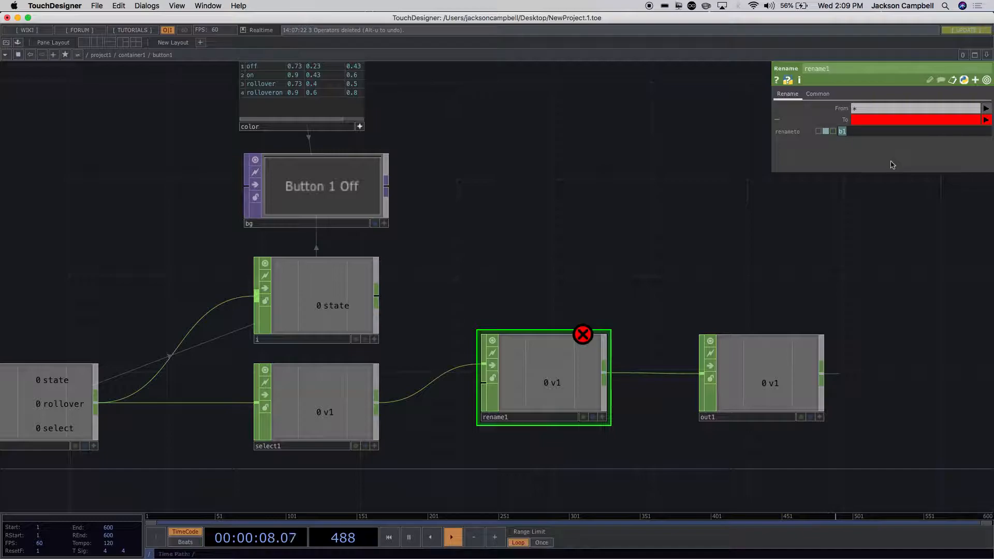
key(BackSpace)
text(b)
key(Return)
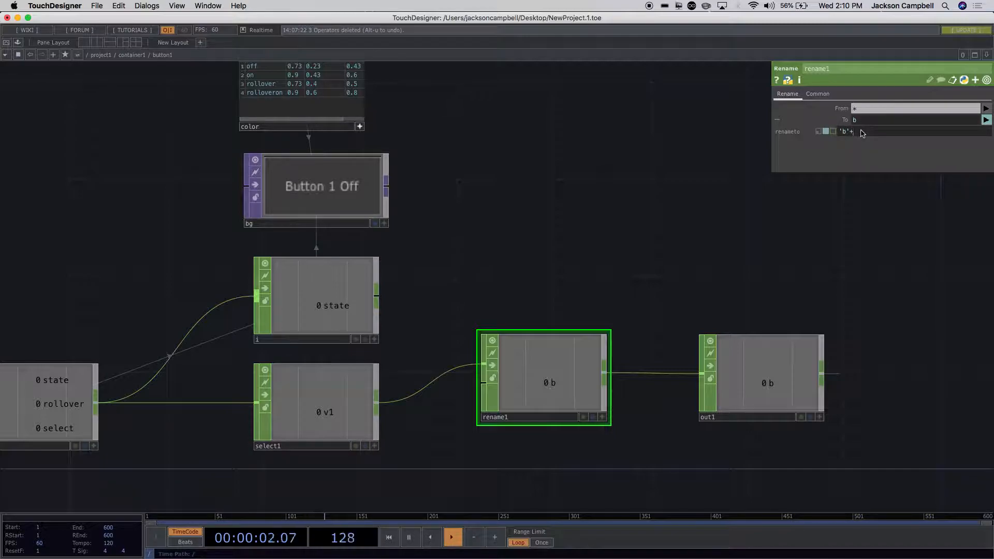
Extend the To expression of rename1 to 'b'+parent().digits
key(BackSpace)
scroll(444, 218, down, 3)
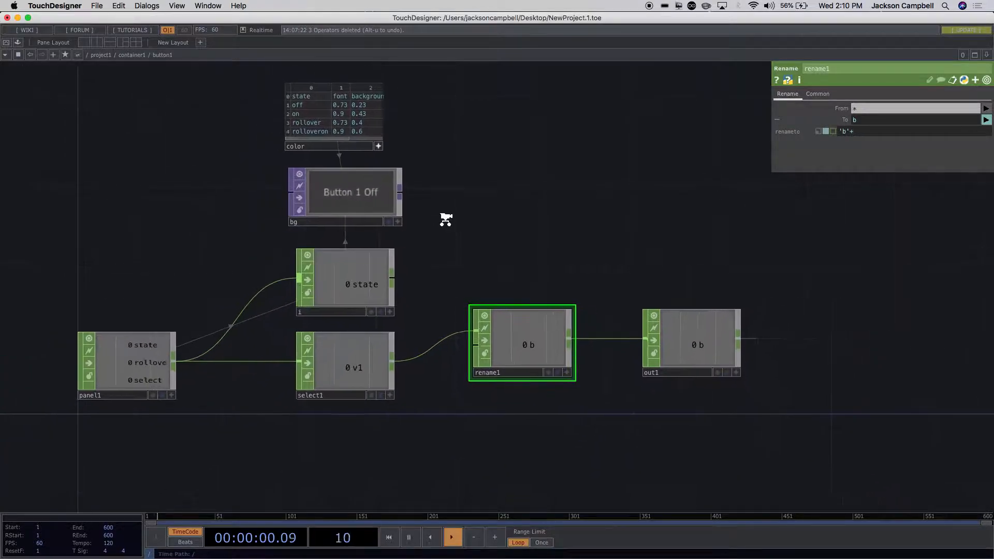
scroll(445, 219, up, 2)
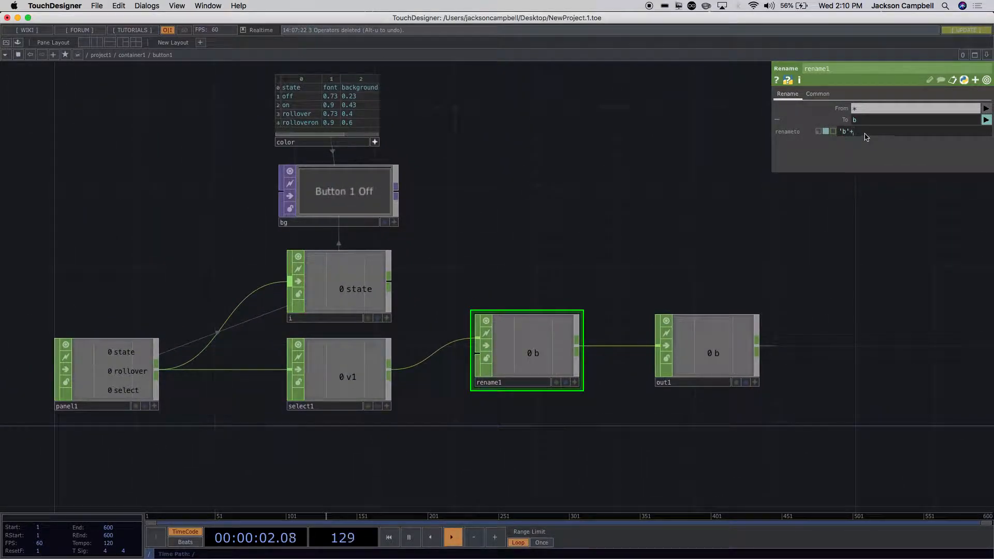
text(parent().digits)
key(Return)
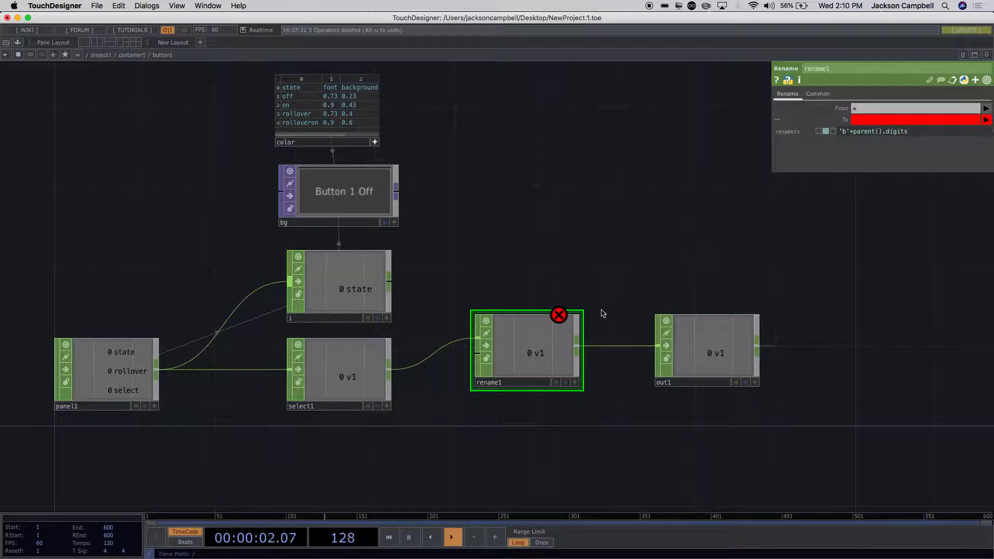
Check rename1's error details and convert the digits to text, making the To expression 'b'+str(parent().digits)
click(560, 315)
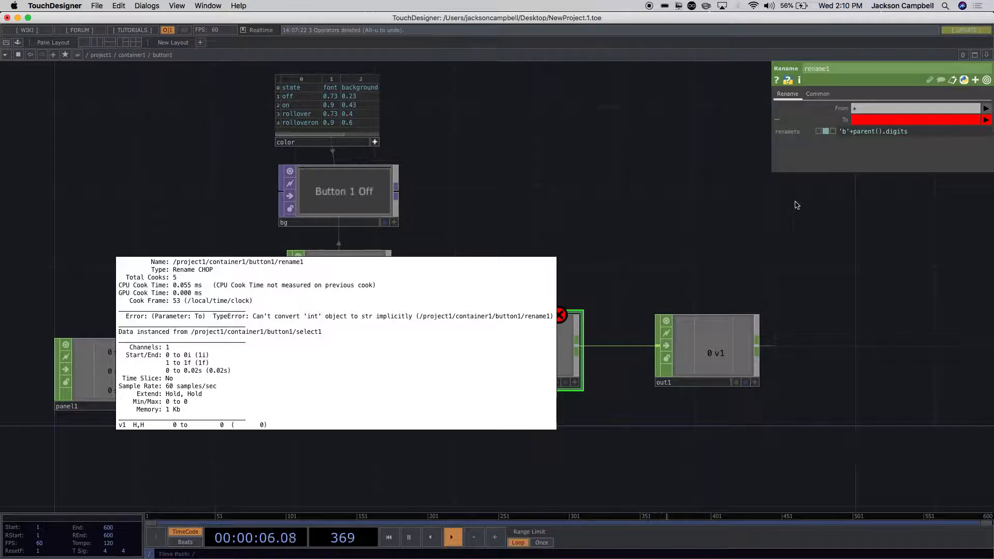
click(854, 134)
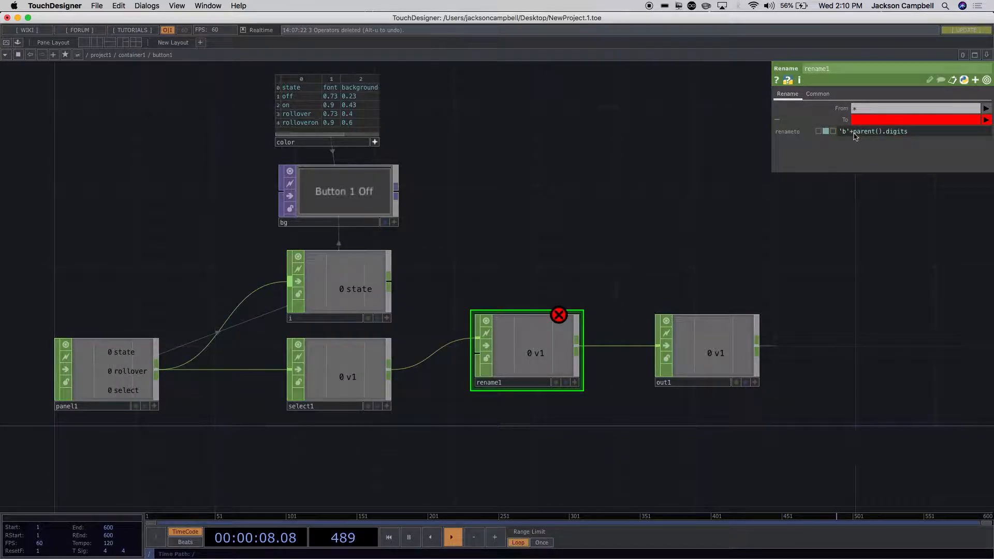
text(str()
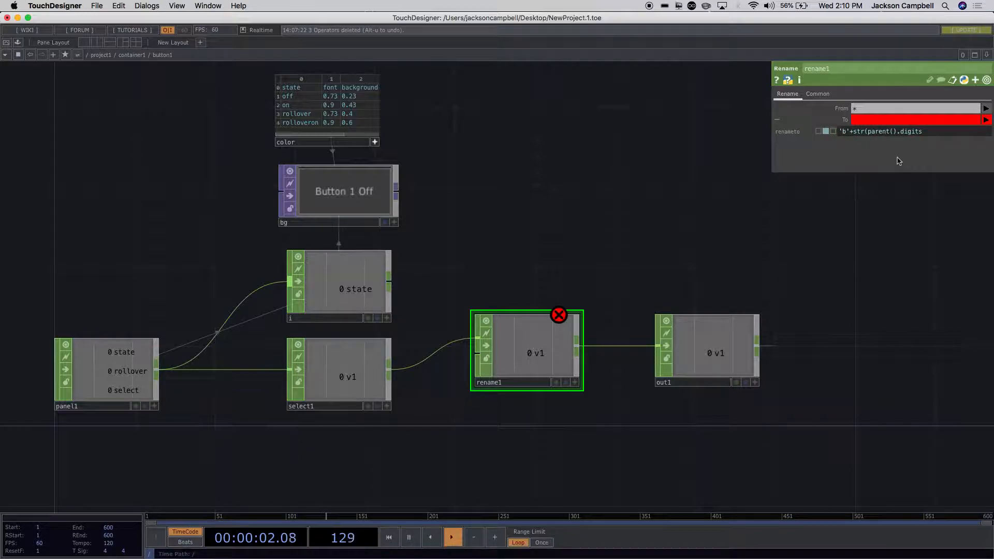
text())
key(Return)
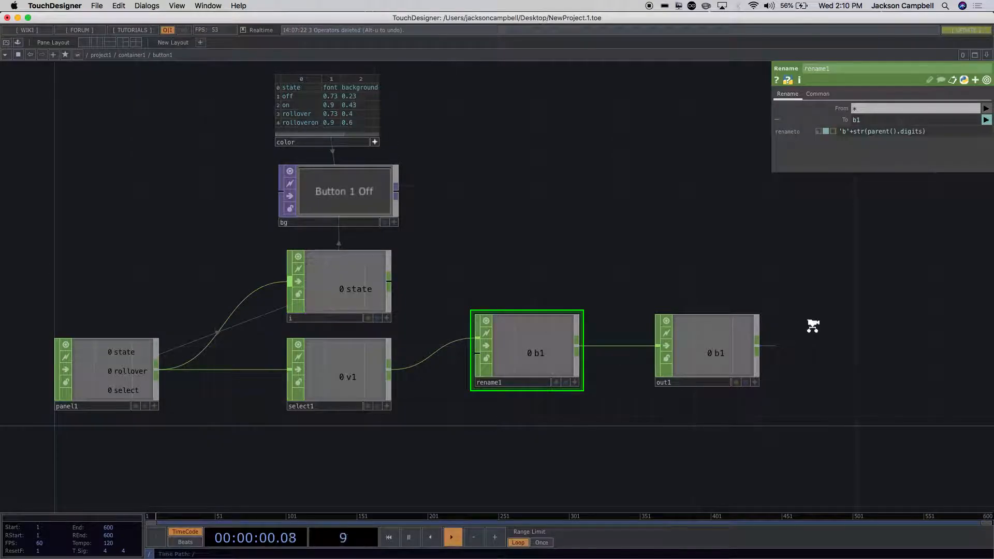
Go back up to container1 and delete button2, button3 and button4
scroll(812, 329, down, 10)
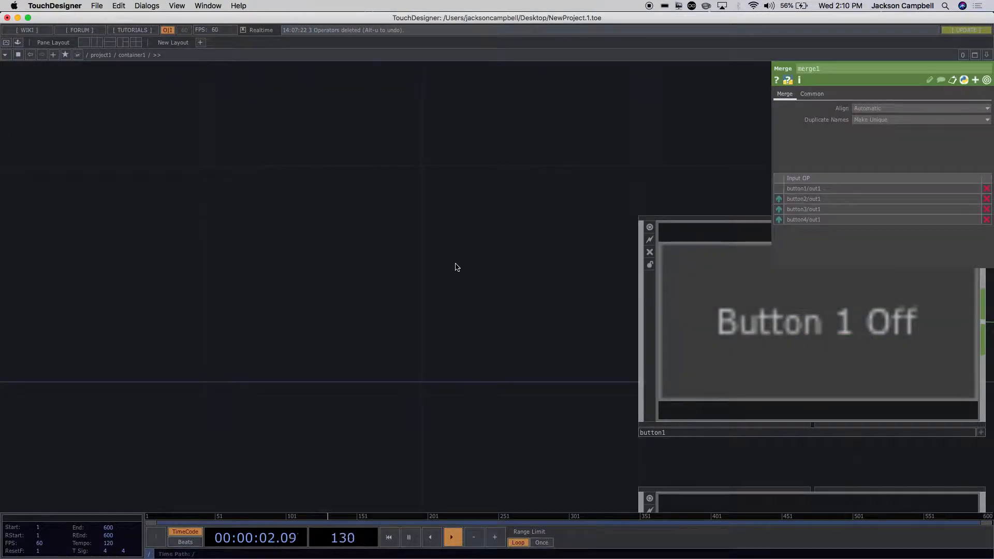
scroll(455, 265, down, 5)
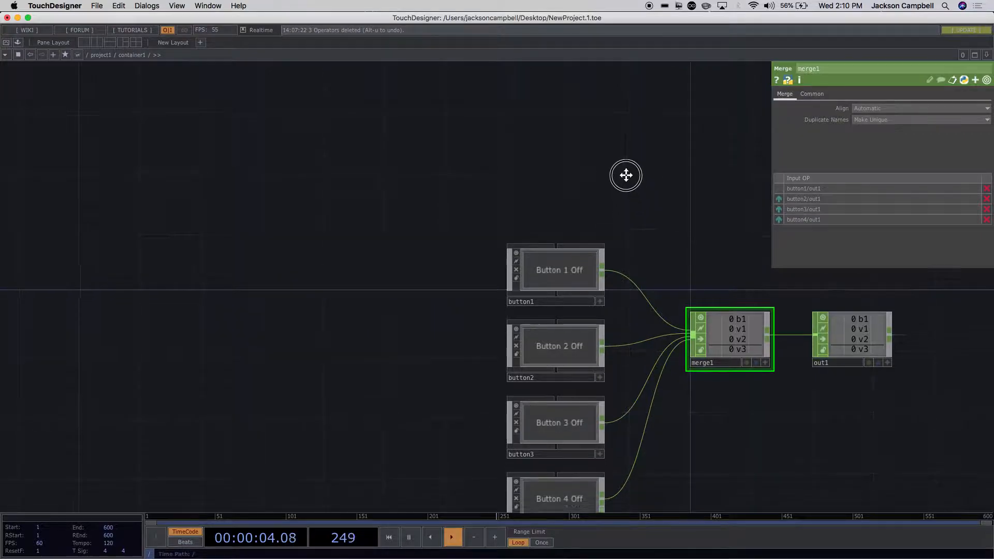
scroll(628, 182, down, 5)
click(521, 217)
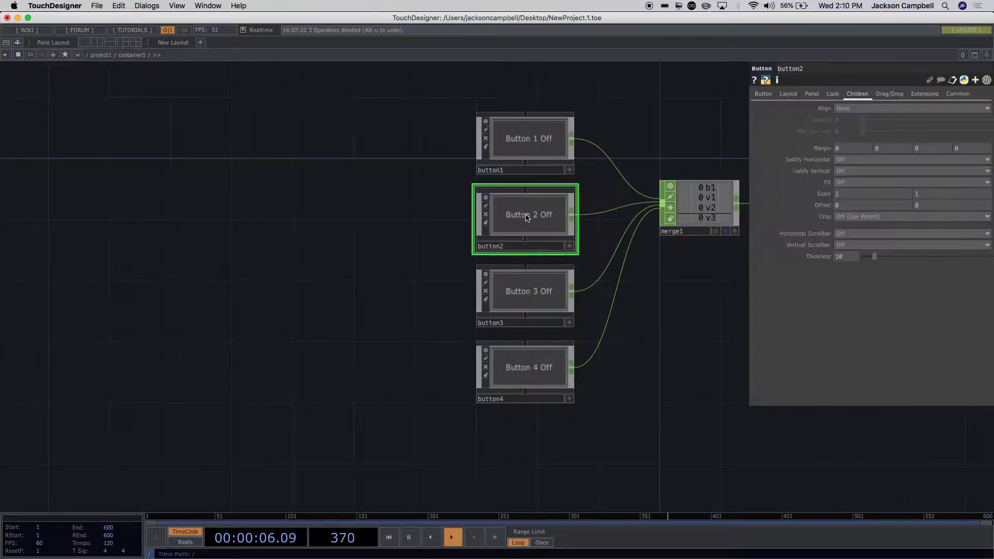
ctrl+click(530, 317)
key(Delete)
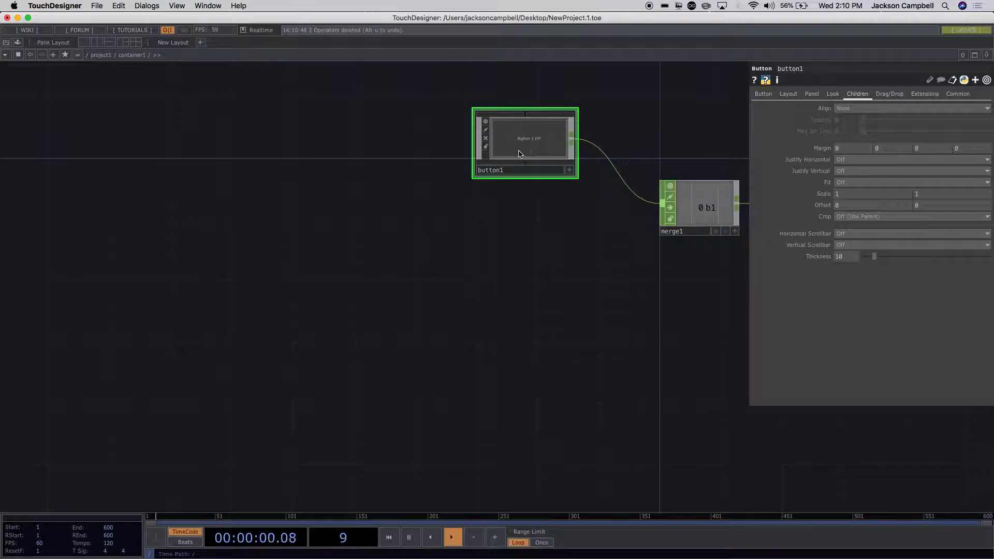
Copy button1 and paste three duplicates in a column below it
key(ctrl+c)
key(ctrl+v)
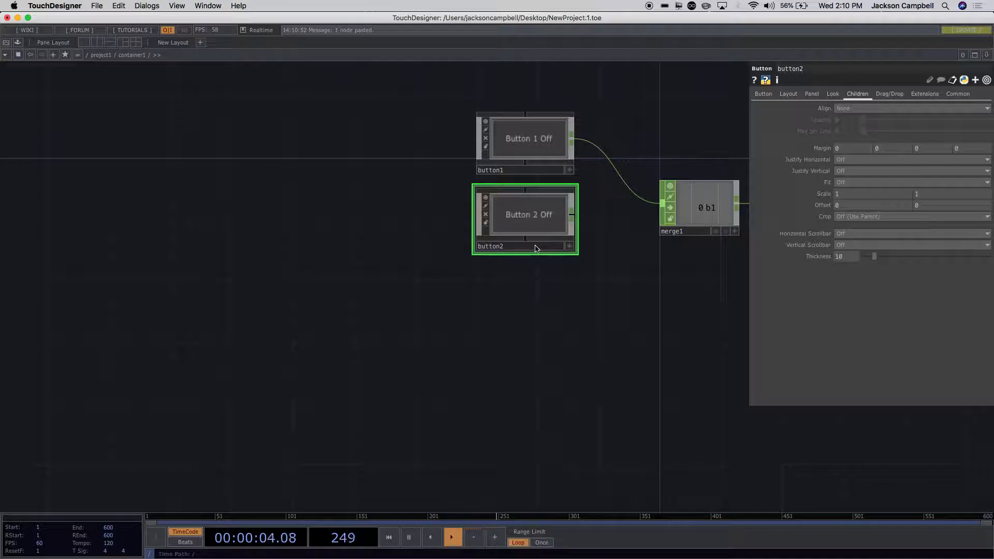
key(ctrl+v)
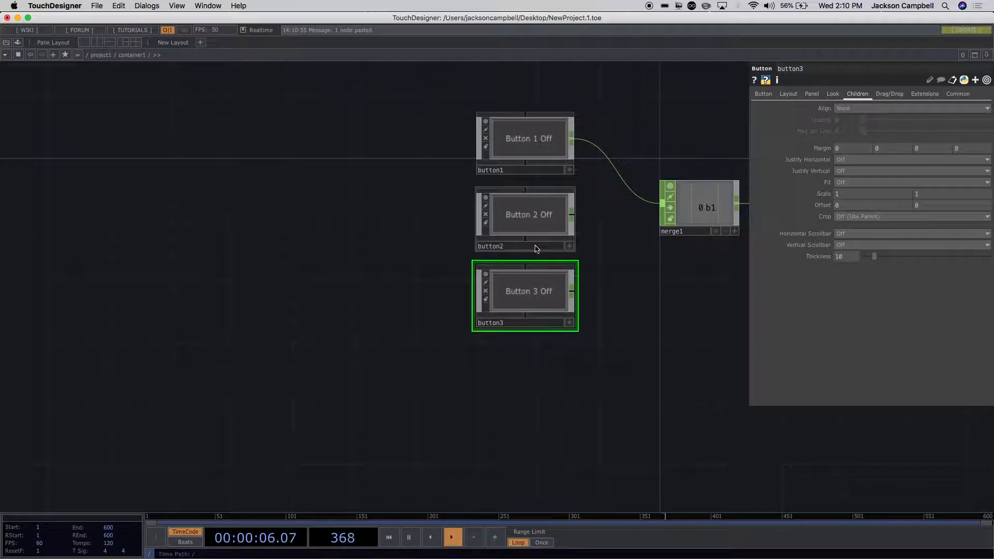
key(ctrl+v)
Wire the outputs of button2, button3 and button4 into merge1
drag(575, 218, 663, 207)
drag(580, 289, 661, 213)
drag(578, 368, 611, 206)
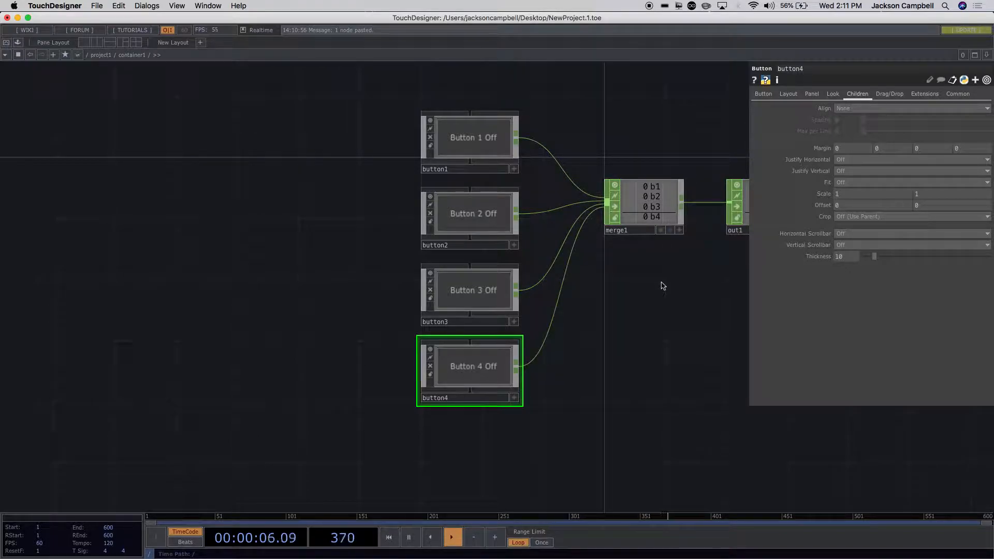
drag(683, 321, 516, 324)
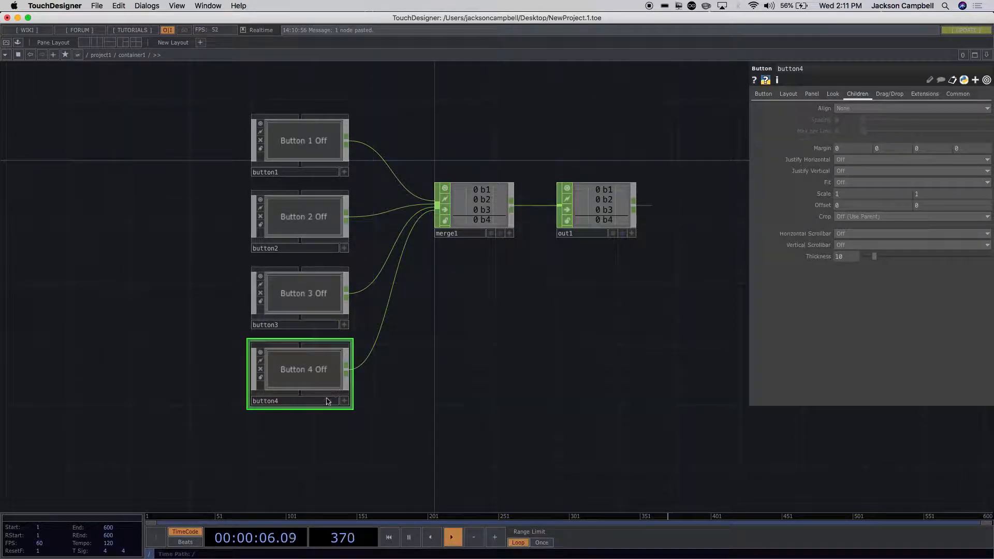
Go up to project1 and toggle Button 1 and Button 3 on and off to test their channels in null1
scroll(443, 385, down, 5)
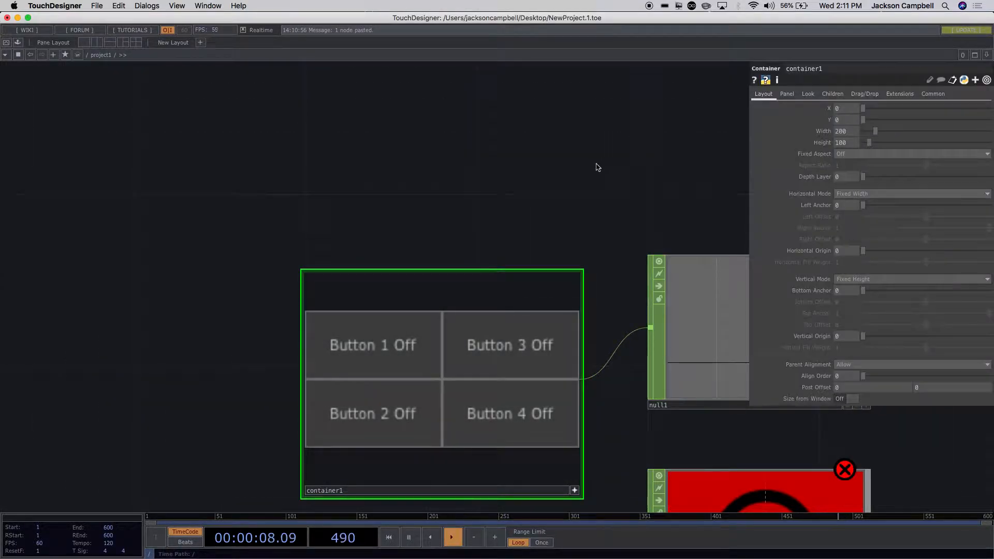
drag(550, 172, 456, 128)
scroll(468, 143, down, 3)
scroll(468, 142, down, 2)
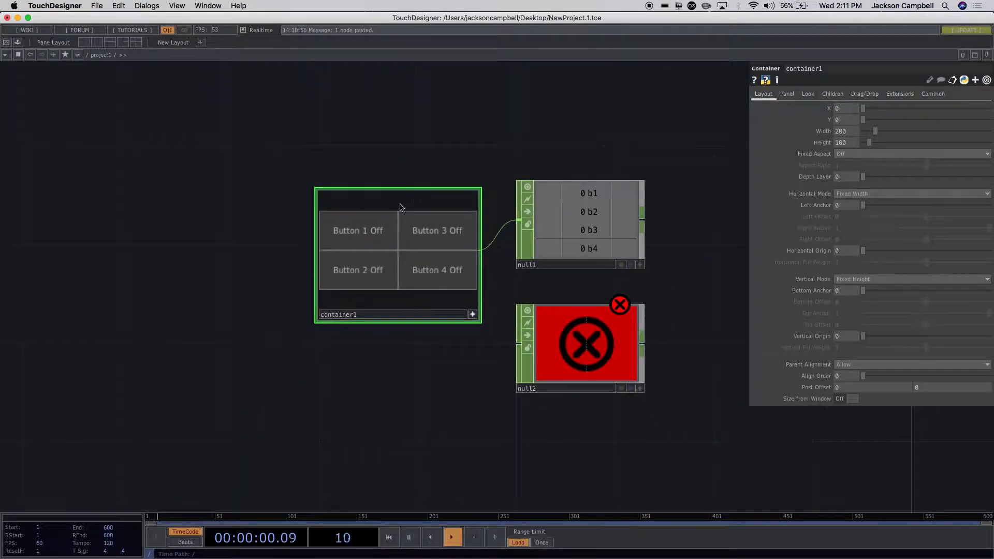
click(369, 226)
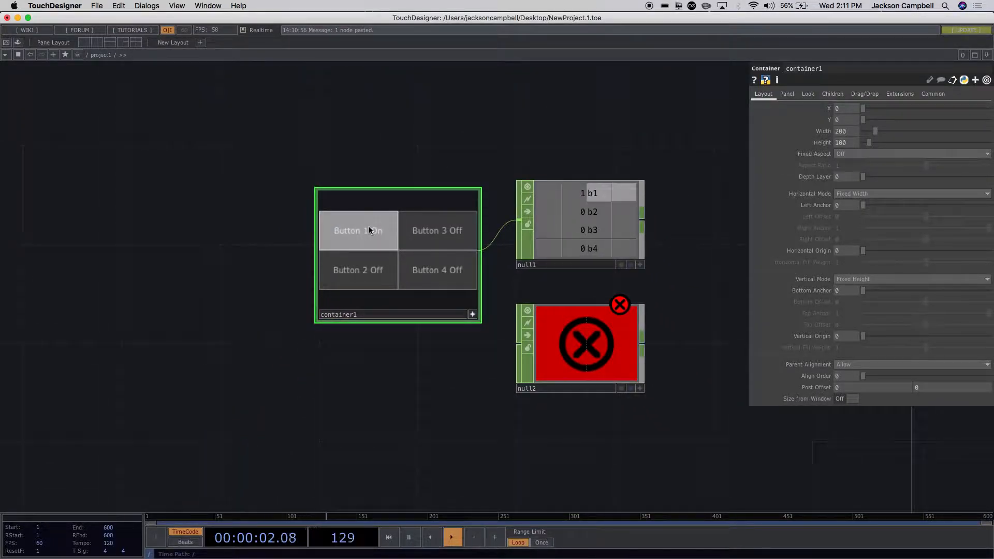
click(369, 226)
click(451, 235)
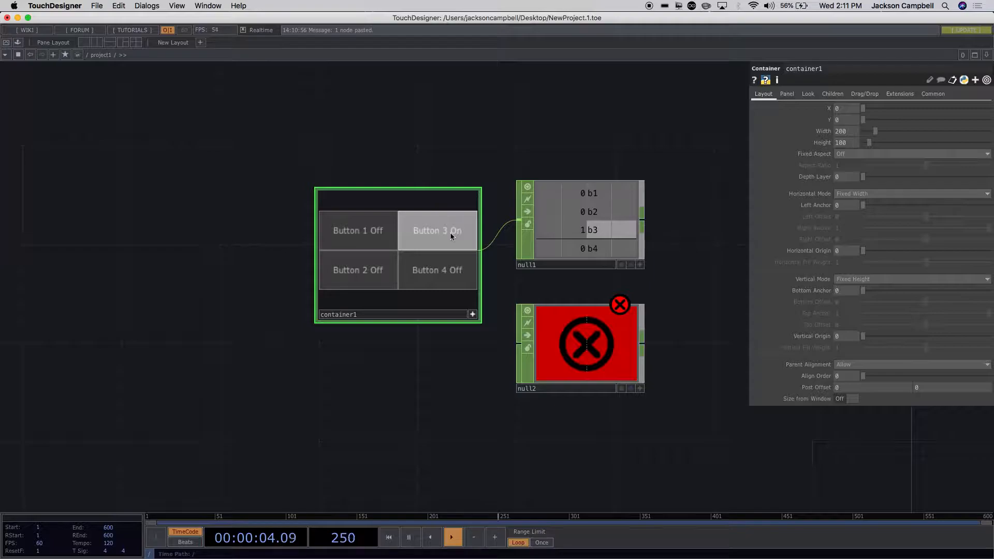
click(451, 235)
Delete the null2 CHOP and align null1 beside container1
drag(480, 145, 377, 140)
click(465, 327)
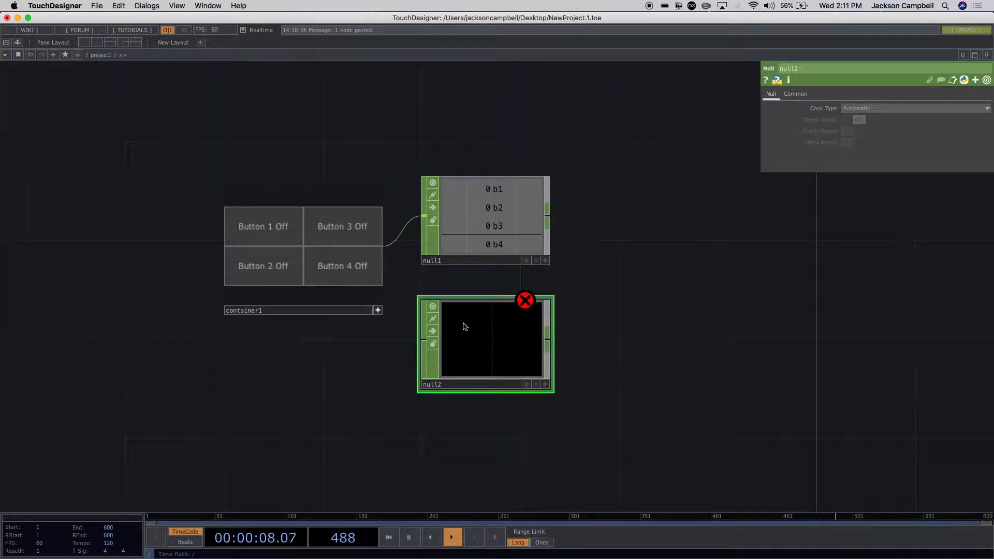
key(Delete)
drag(522, 348, 522, 357)
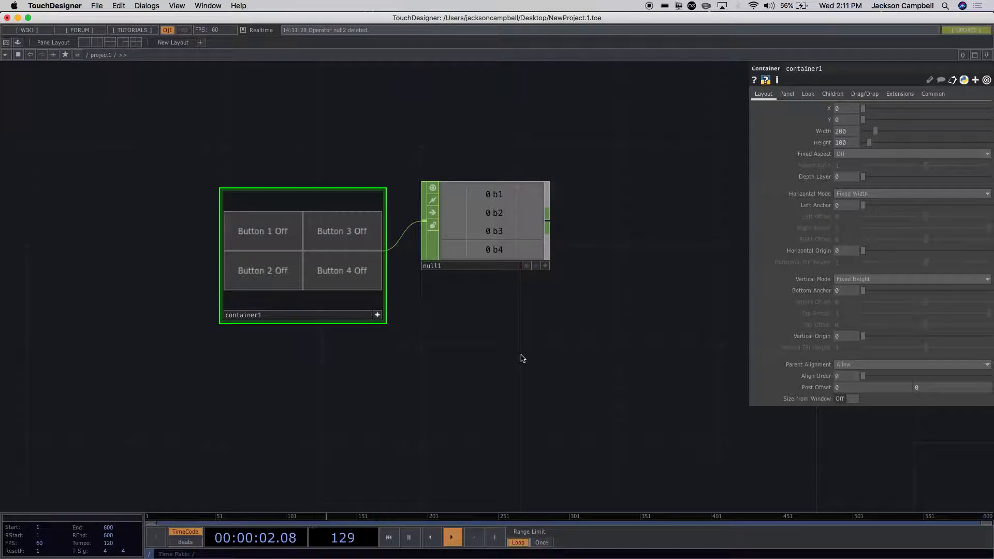
drag(489, 219, 468, 262)
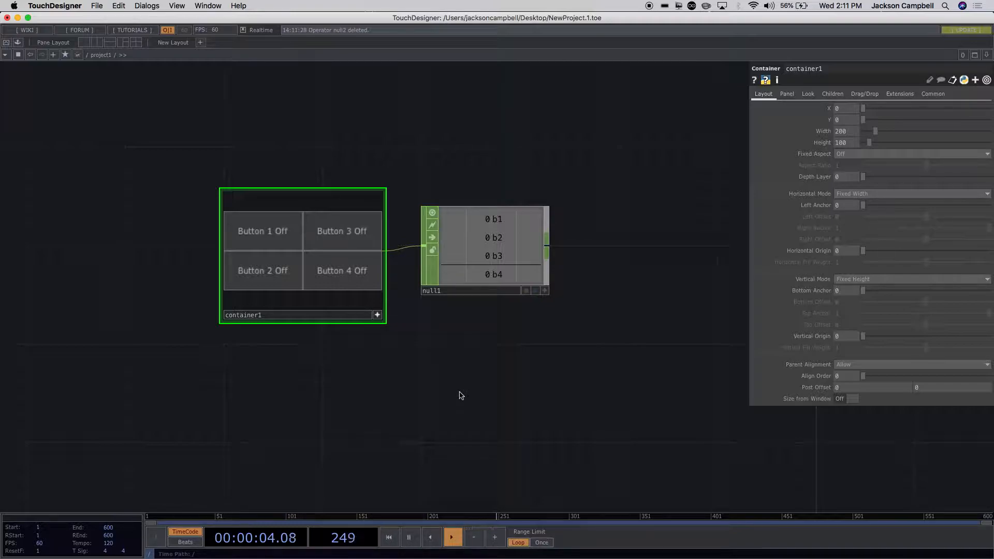
Add a second Container COMP below container1 in project1
scroll(510, 375, down, 3)
scroll(510, 375, down, 1)
drag(510, 375, 368, 277)
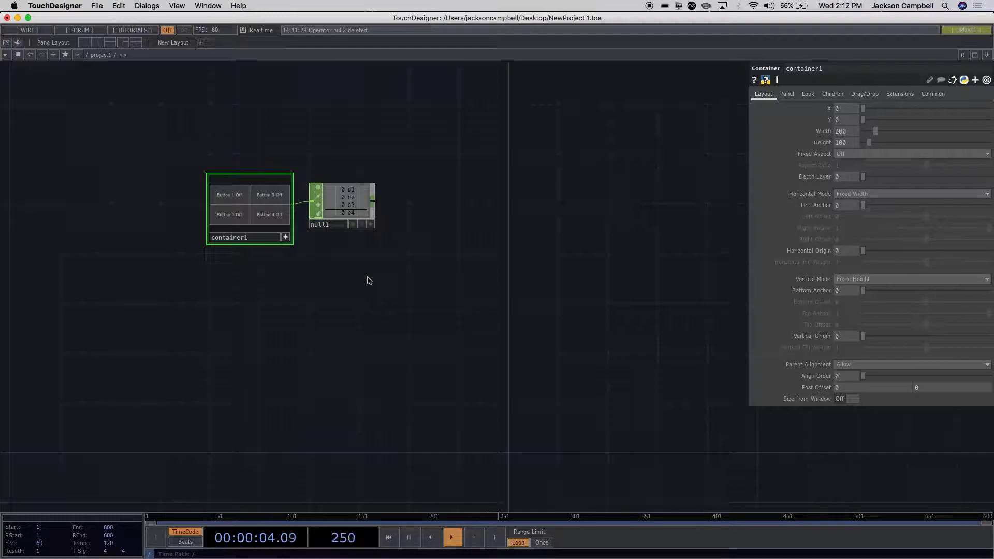
key(Tab)
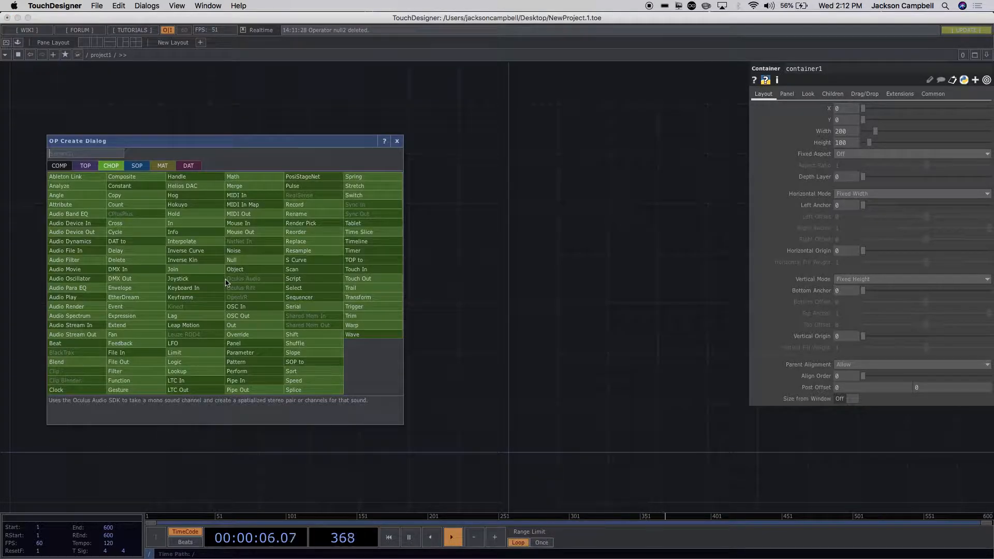
click(61, 167)
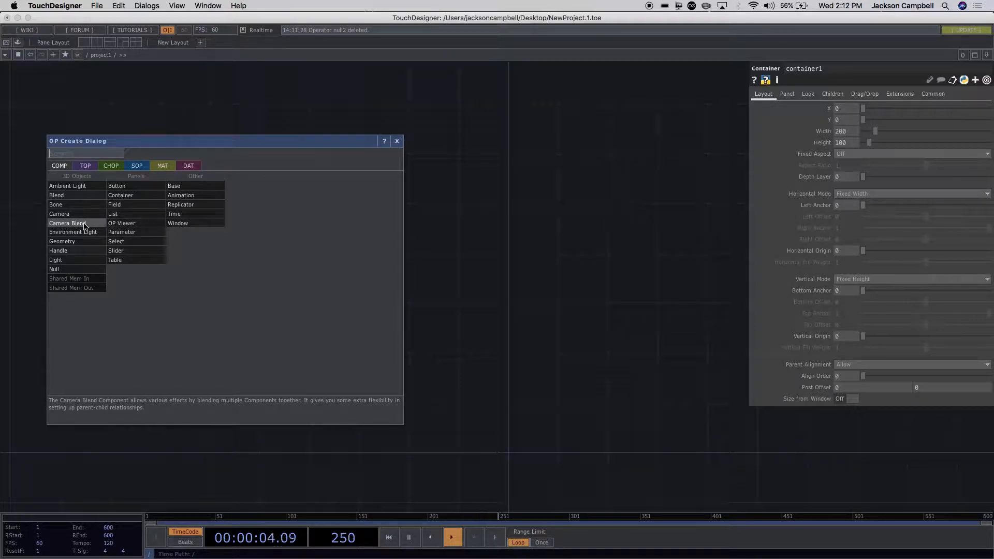
click(138, 194)
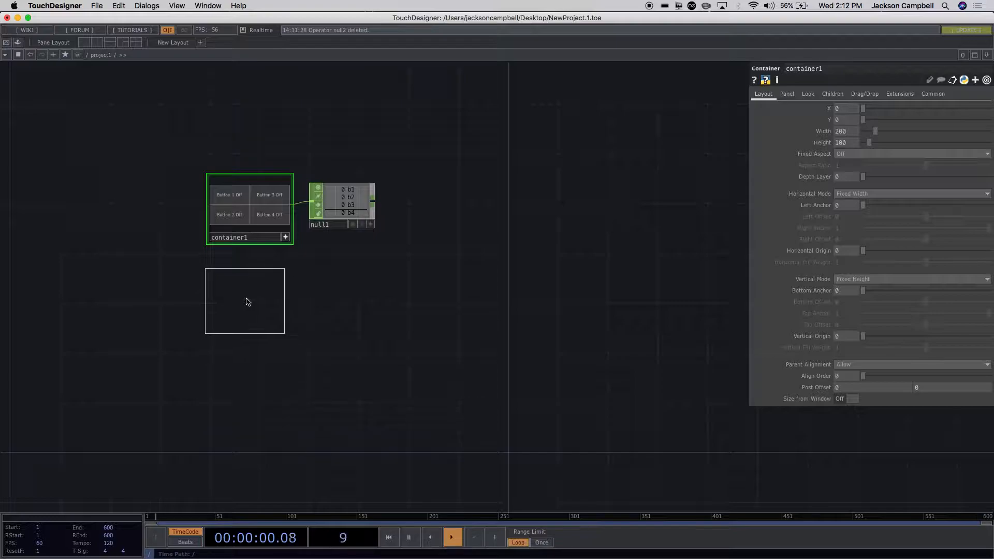
click(246, 301)
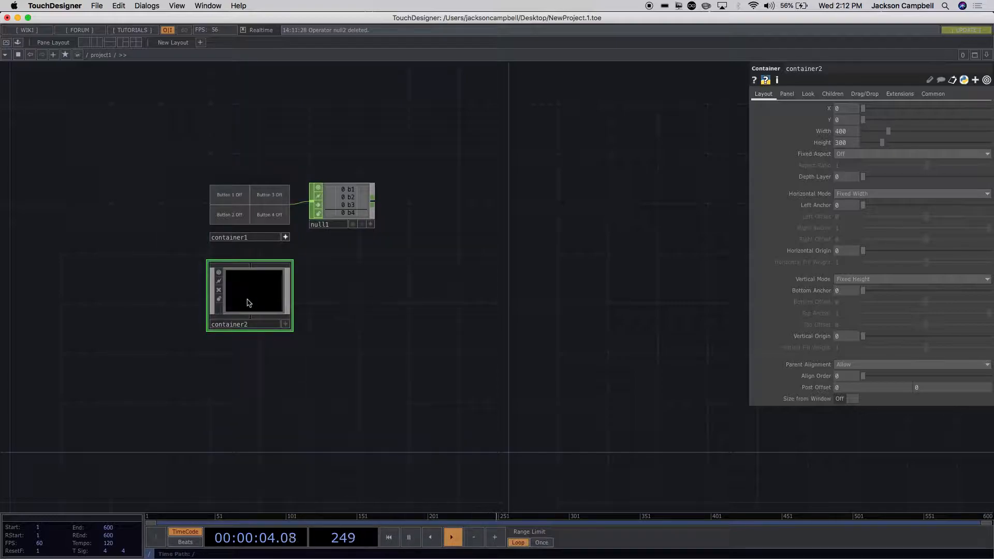
Enter container2 and add a Slider COMP near the network's origin
scroll(265, 297, up, 10)
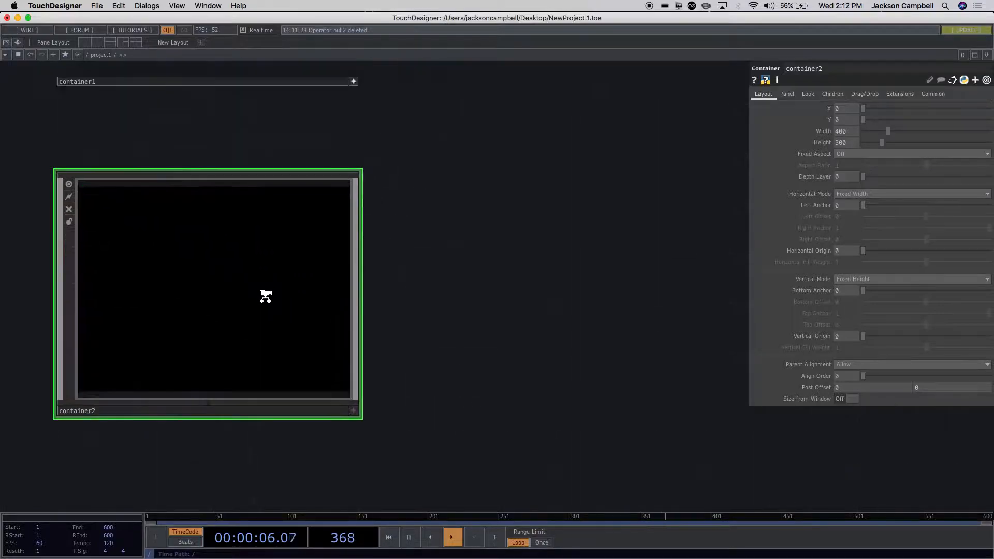
click(312, 344)
drag(312, 344, 418, 302)
key(Tab)
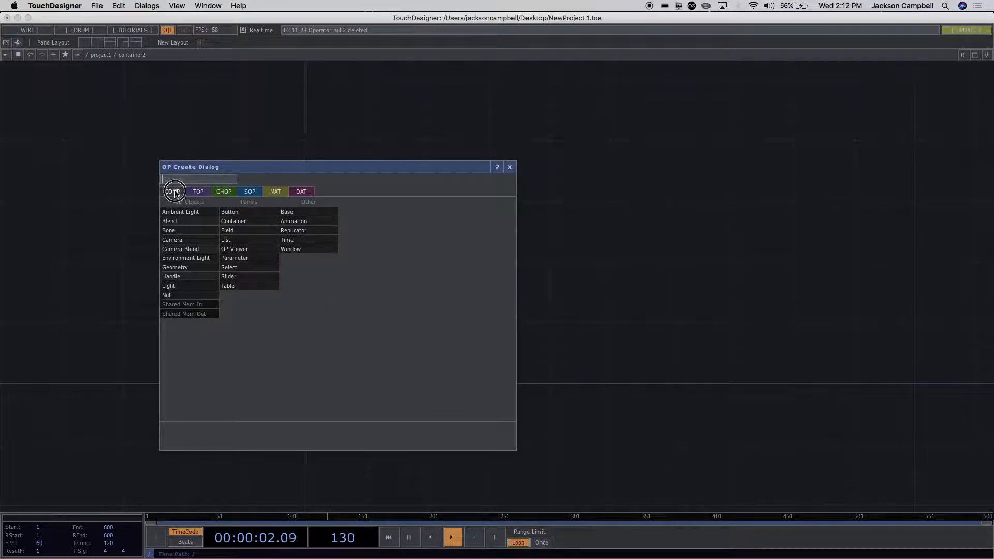
click(245, 278)
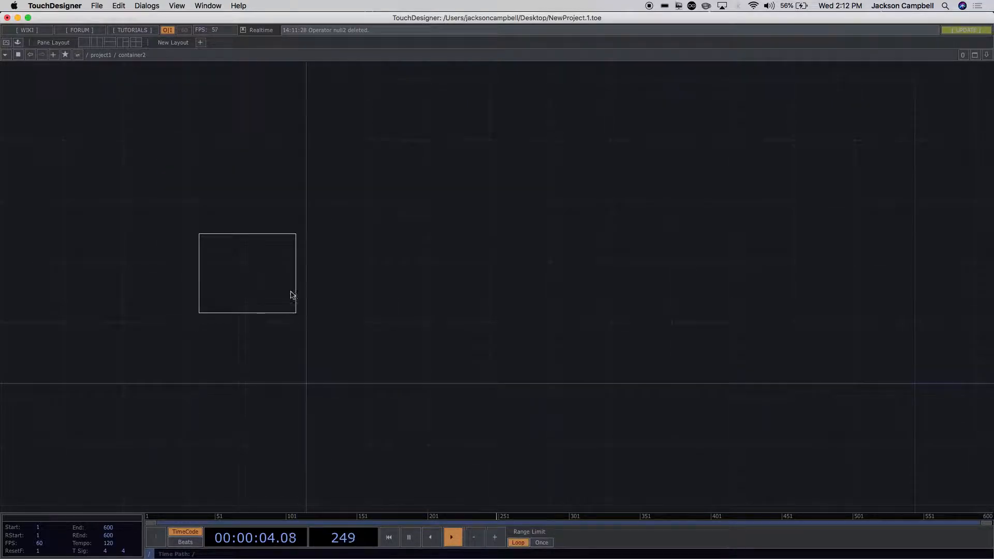
click(334, 322)
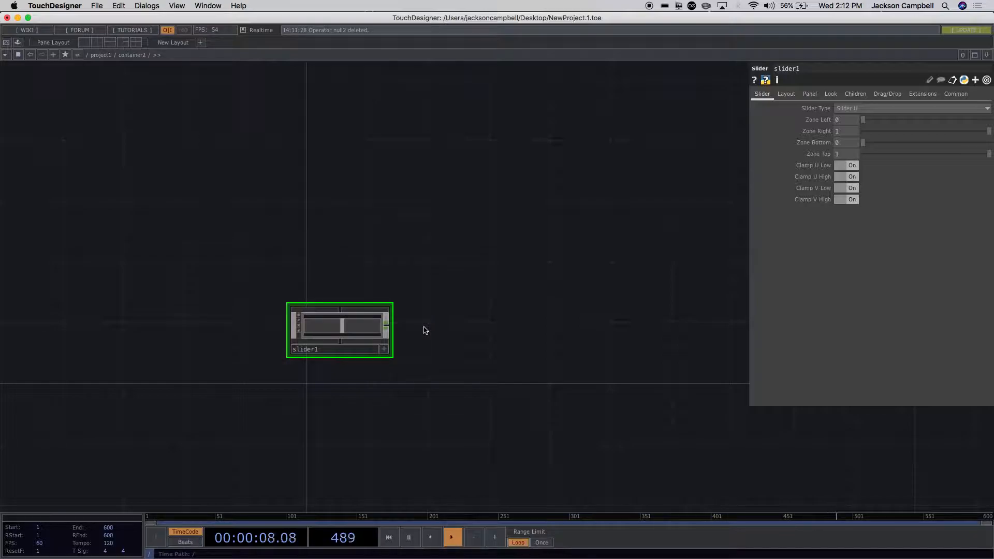
drag(337, 333, 307, 364)
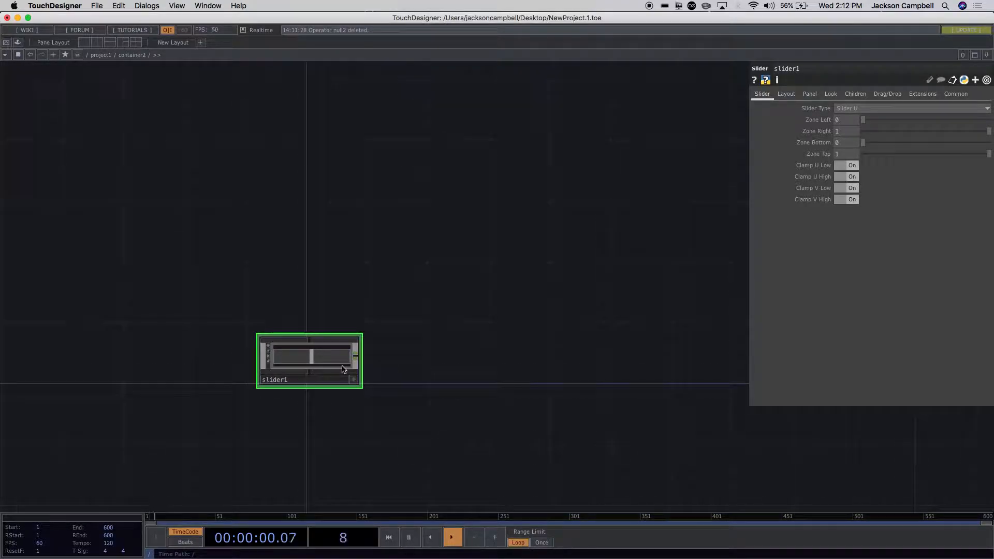
Look at the operators inside slider1 and return to container2's network
scroll(311, 355, up, 1)
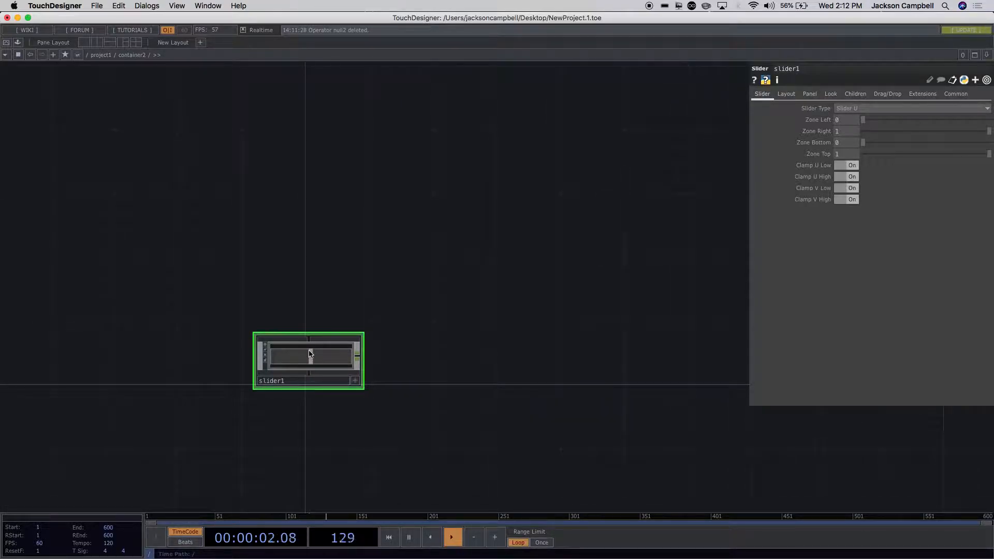
scroll(312, 359, up, 5)
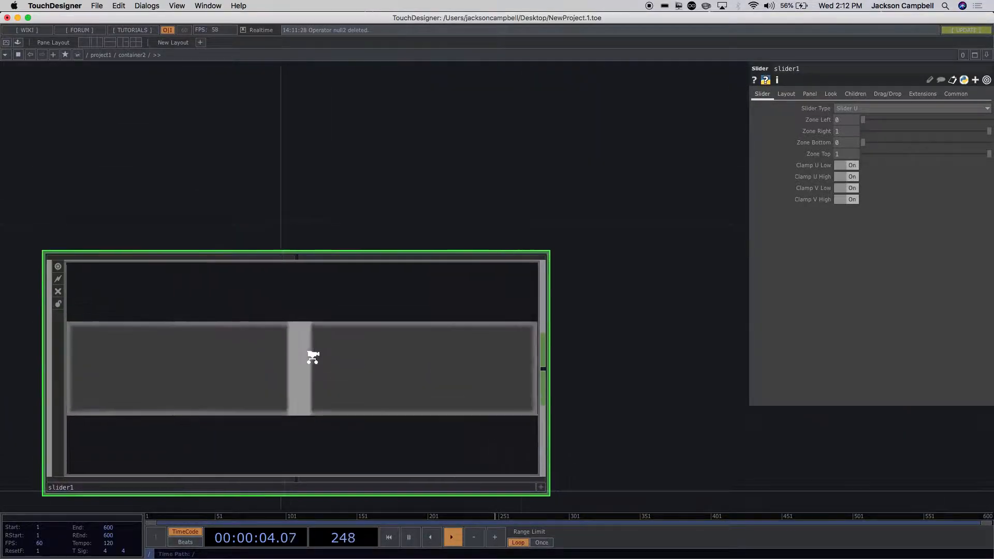
key(p)
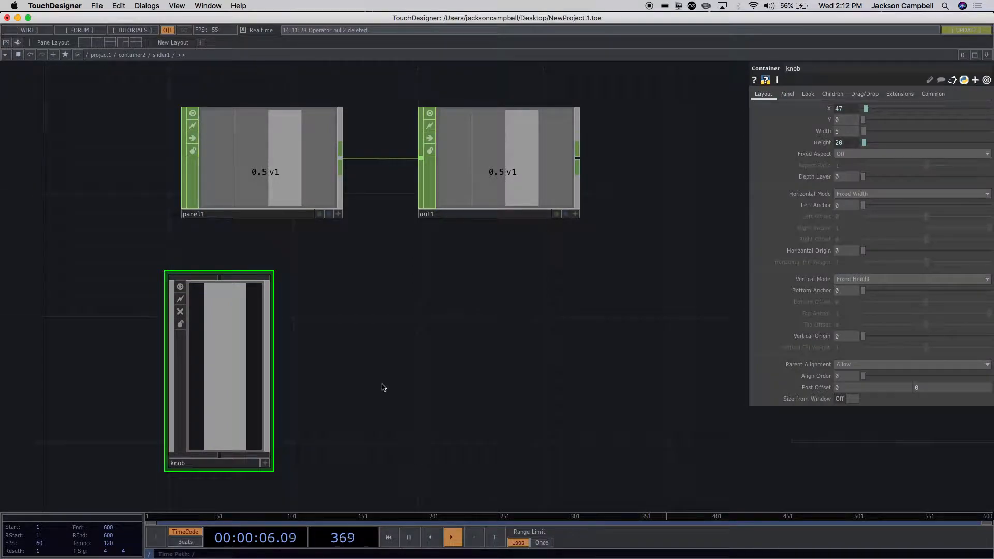
scroll(382, 383, down, 5)
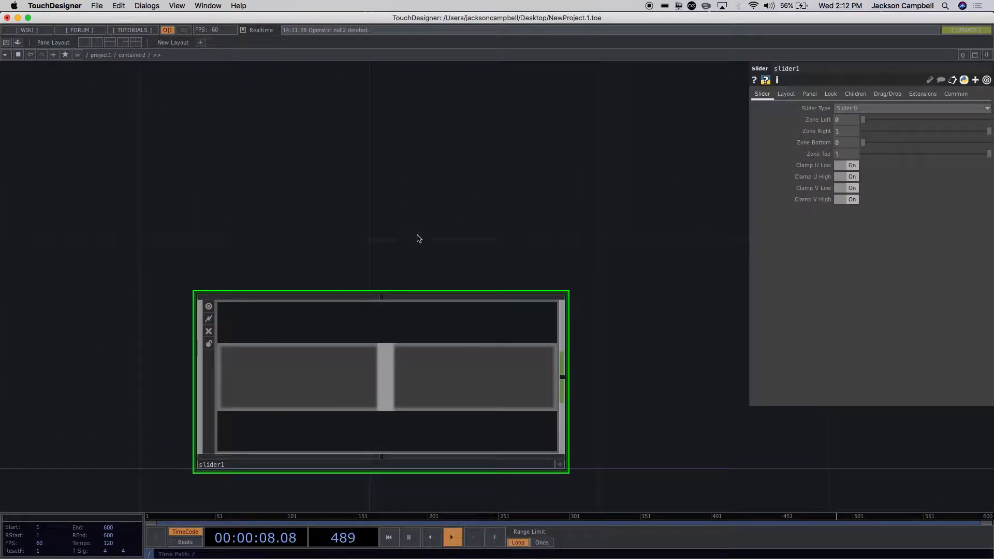
scroll(417, 155, down, 3)
Split the workspace into two side-by-side panes and make the first pane much narrower than the second
scroll(290, 147, right, 5)
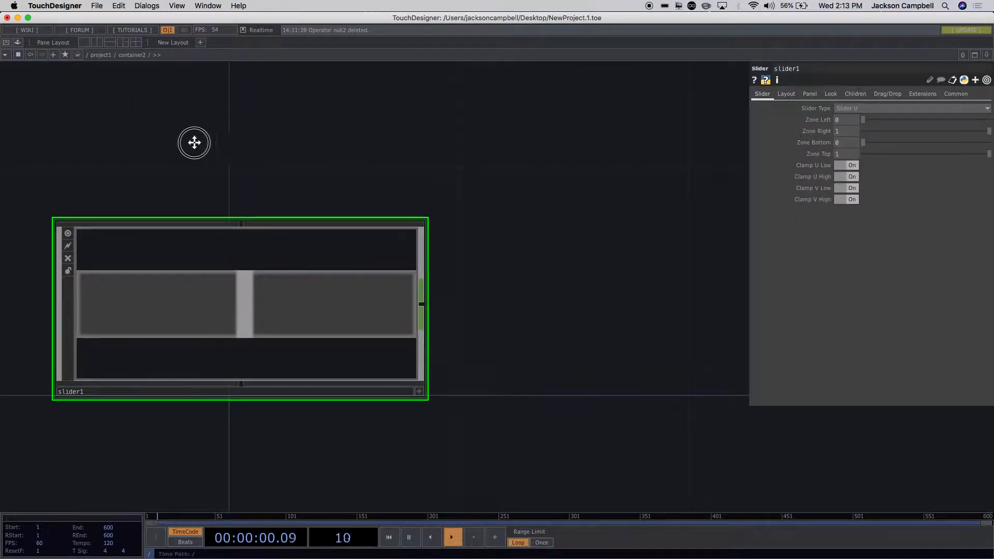
scroll(202, 143, right, 2)
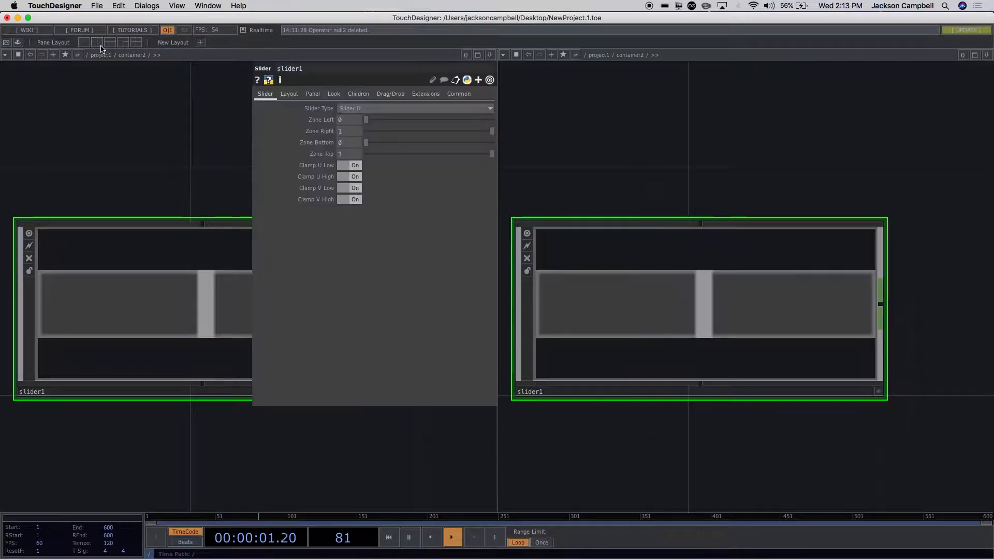
click(97, 43)
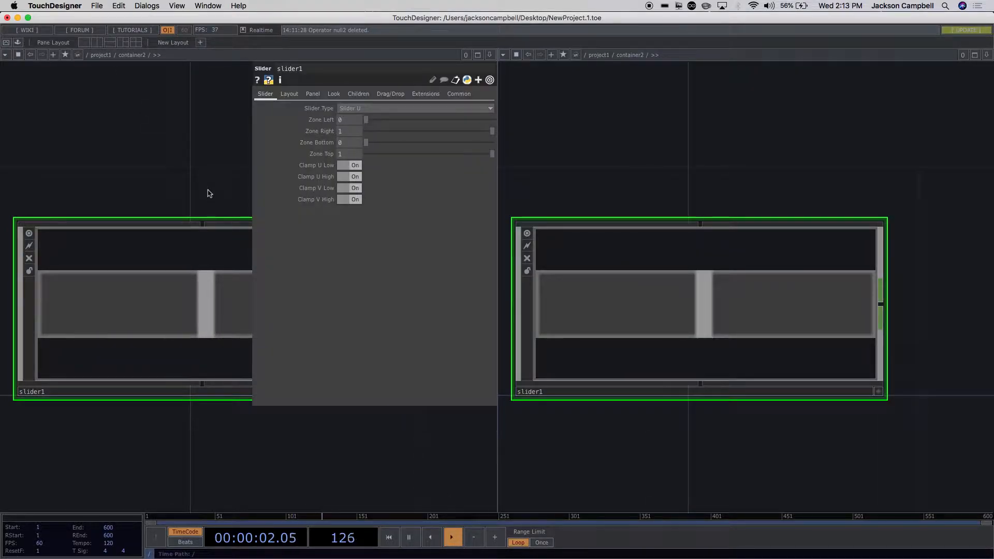
scroll(210, 190, down, 4)
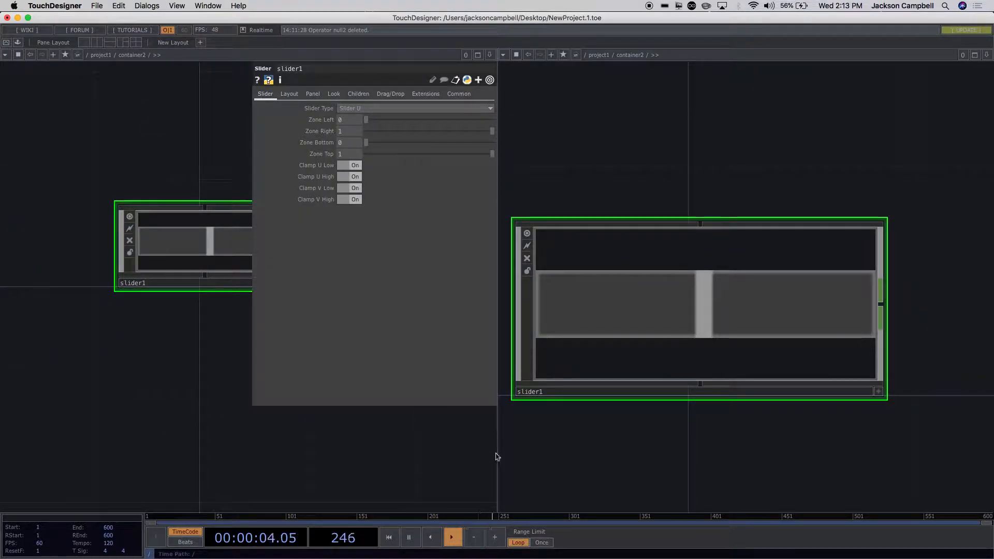
drag(498, 455, 284, 439)
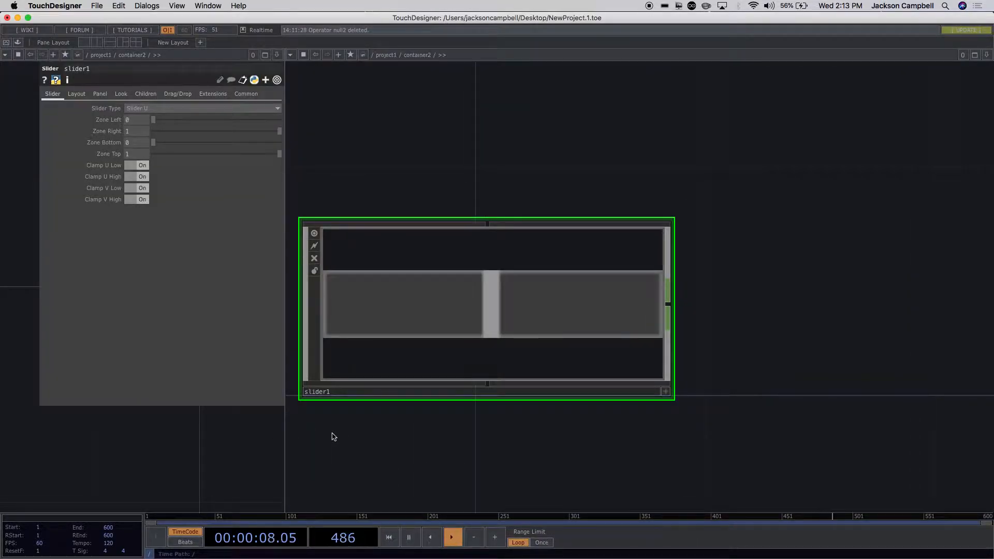
Hide slider1's parameters in the narrow pane and enter slider1's internal network in the wide pane
mouse_move(163, 458)
mouse_down()
mouse_move(234, 460)
mouse_move(159, 461)
mouse_up()
key(p)
drag(153, 356, 41, 355)
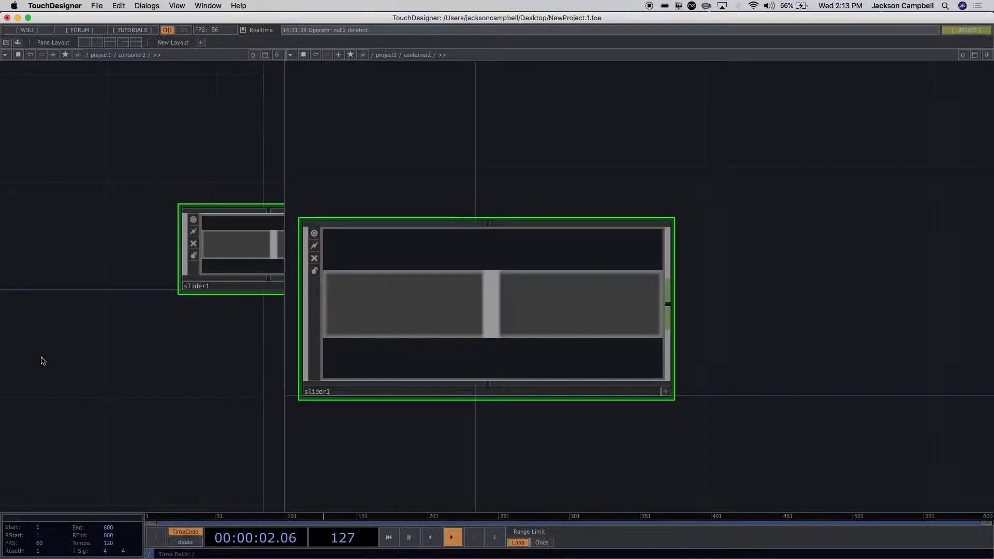
drag(190, 356, 17, 355)
drag(102, 357, 181, 374)
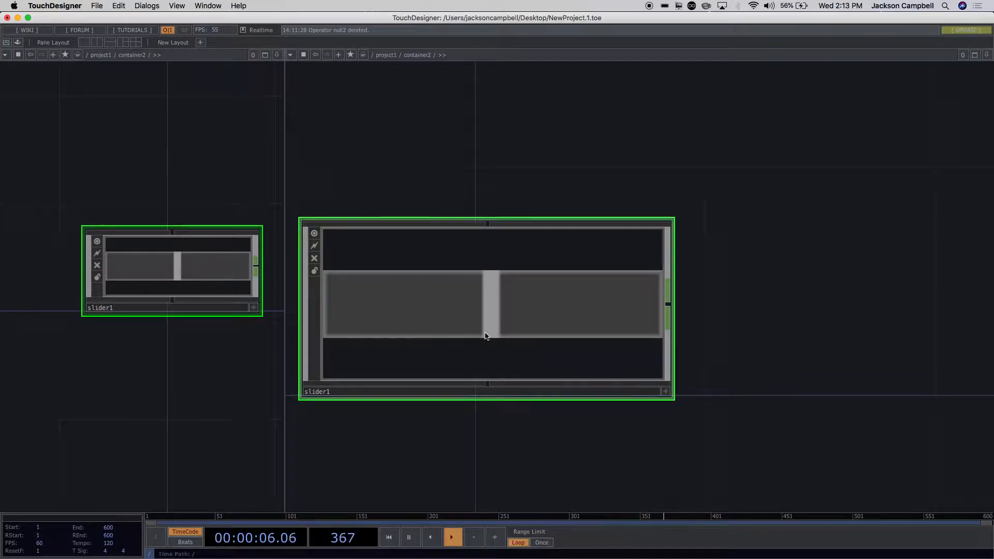
scroll(485, 333, up, 2)
scroll(486, 333, up, 3)
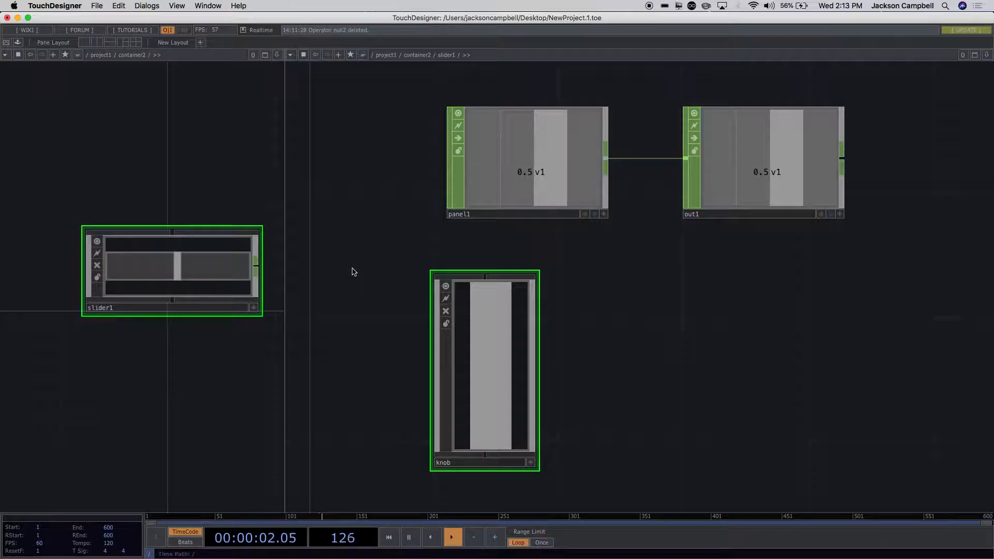
Make slider1's viewer active and slide its handle back and forth to test the v1 channel in panel1 and out1
click(253, 308)
click(176, 271)
mouse_move(176, 271)
mouse_down()
mouse_move(73, 262)
mouse_move(136, 280)
mouse_move(296, 283)
mouse_move(92, 263)
mouse_move(262, 275)
mouse_move(171, 273)
mouse_up()
scroll(181, 270, up, 3)
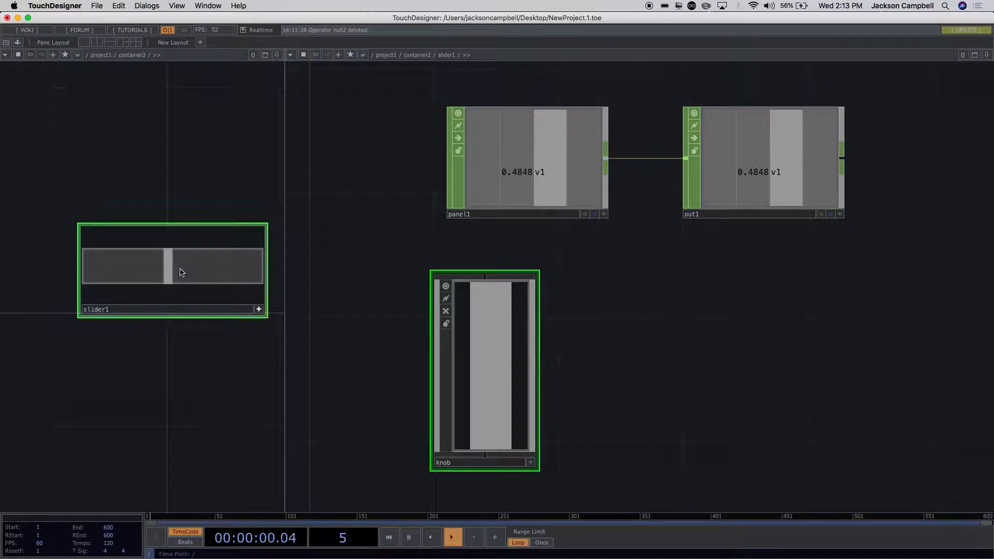
scroll(181, 269, up, 2)
scroll(181, 270, down, 5)
drag(169, 269, 262, 277)
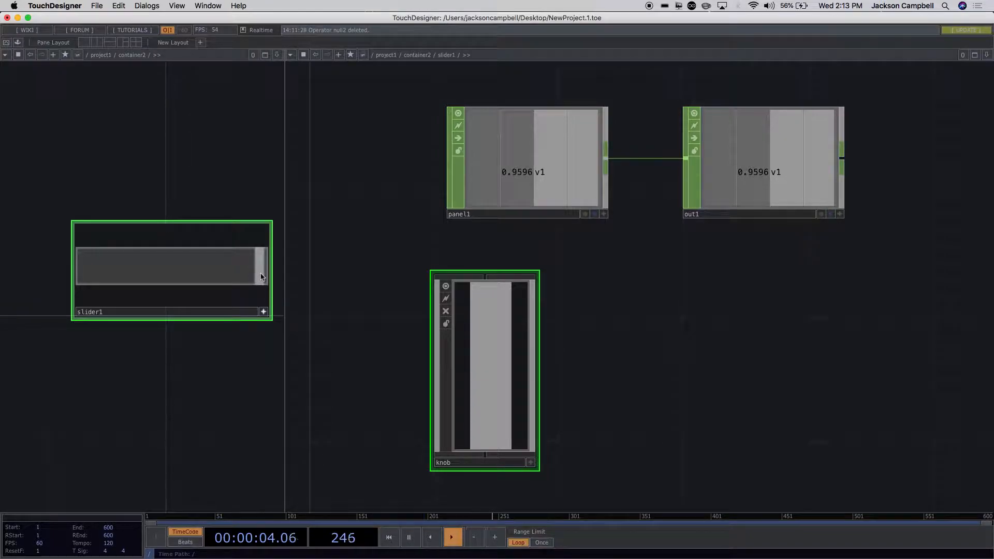
drag(261, 277, 253, 272)
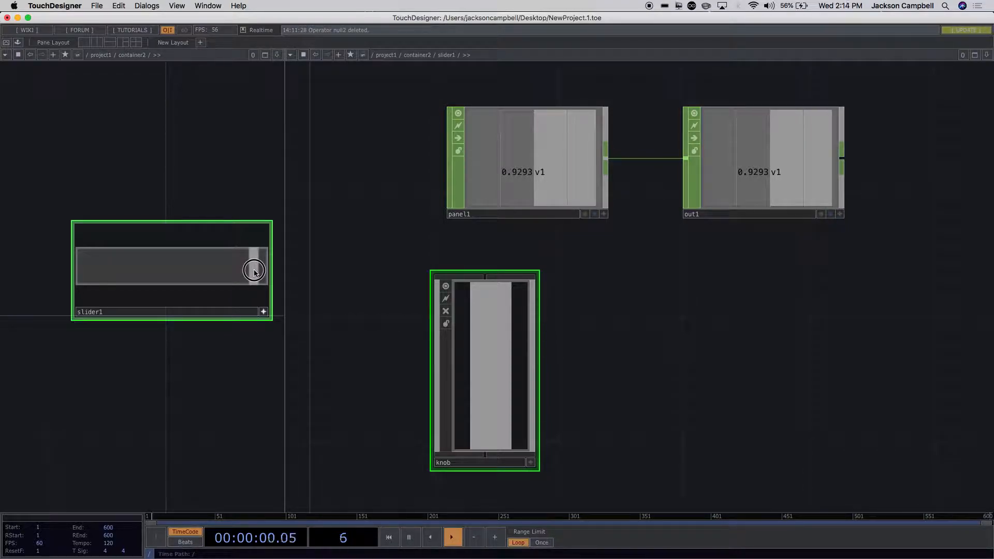
drag(250, 271, 168, 276)
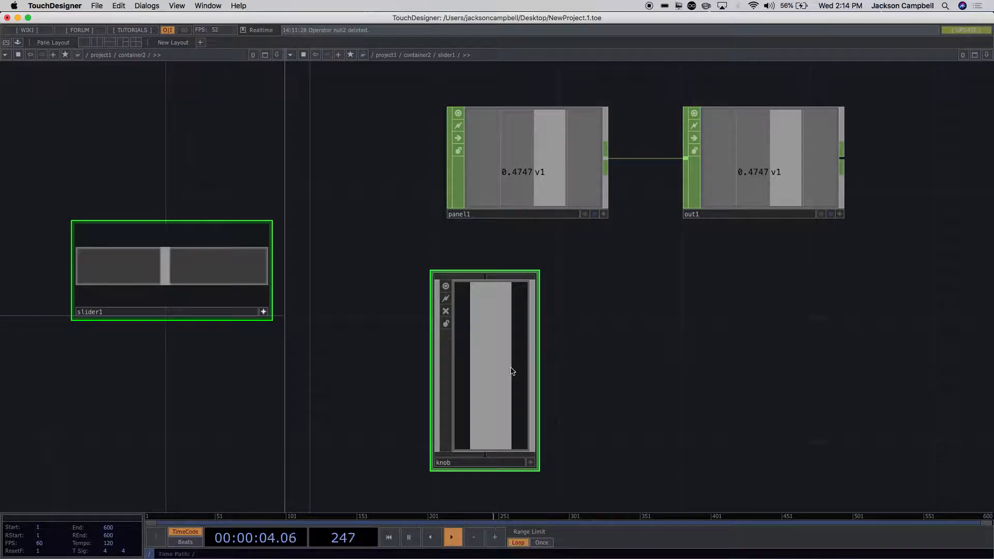
Examine the knob container, including its internal network, and return to slider1's network
scroll(640, 350, down, 3)
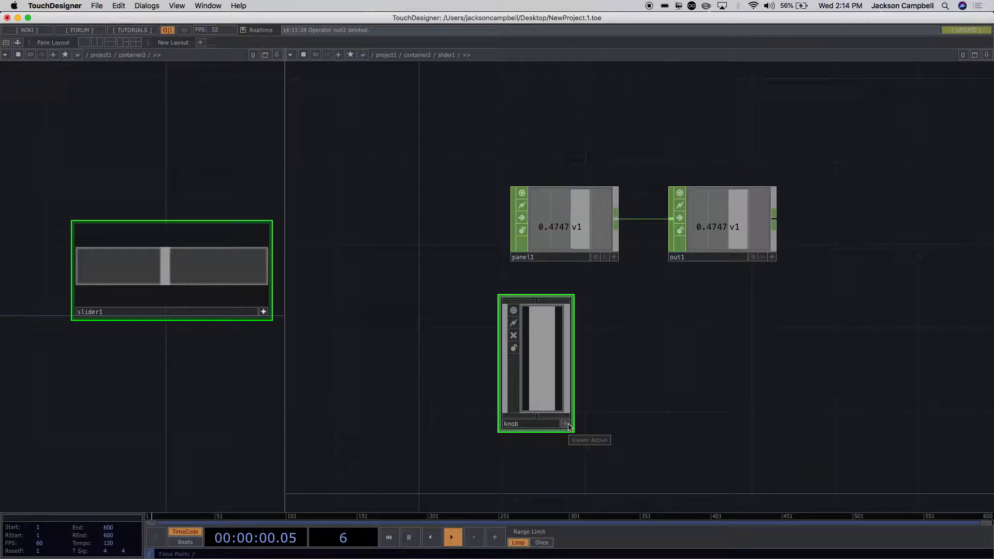
scroll(388, 369, down, 3)
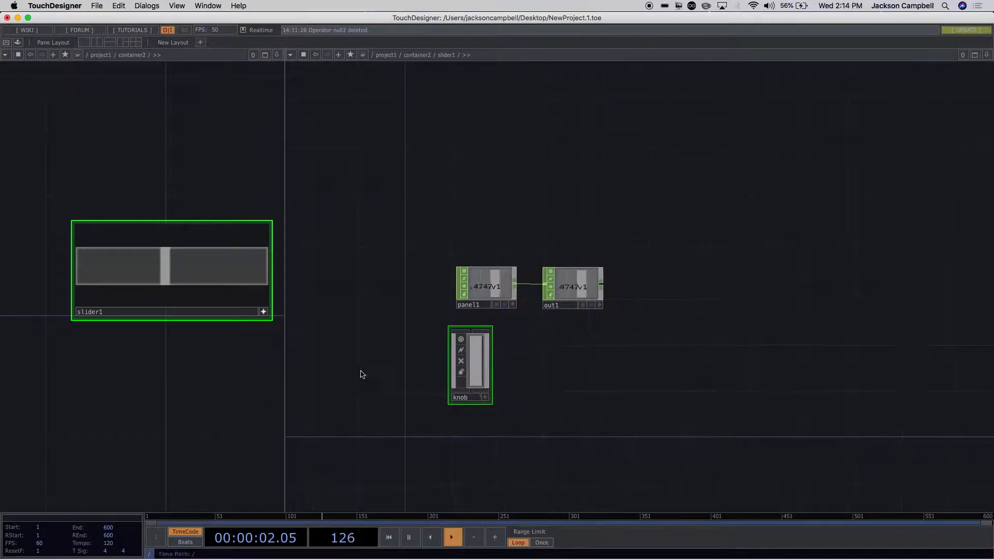
scroll(384, 352, up, 5)
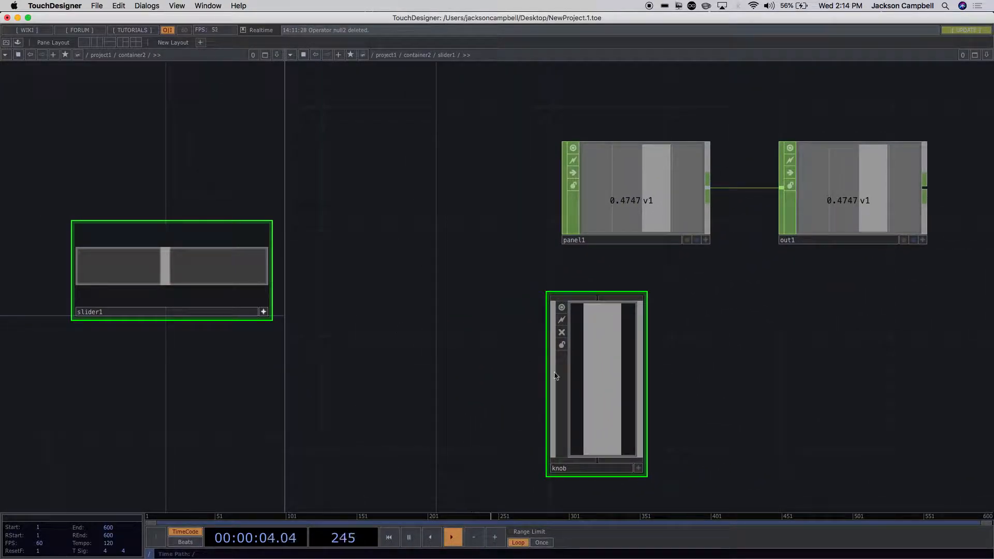
scroll(601, 402, up, 5)
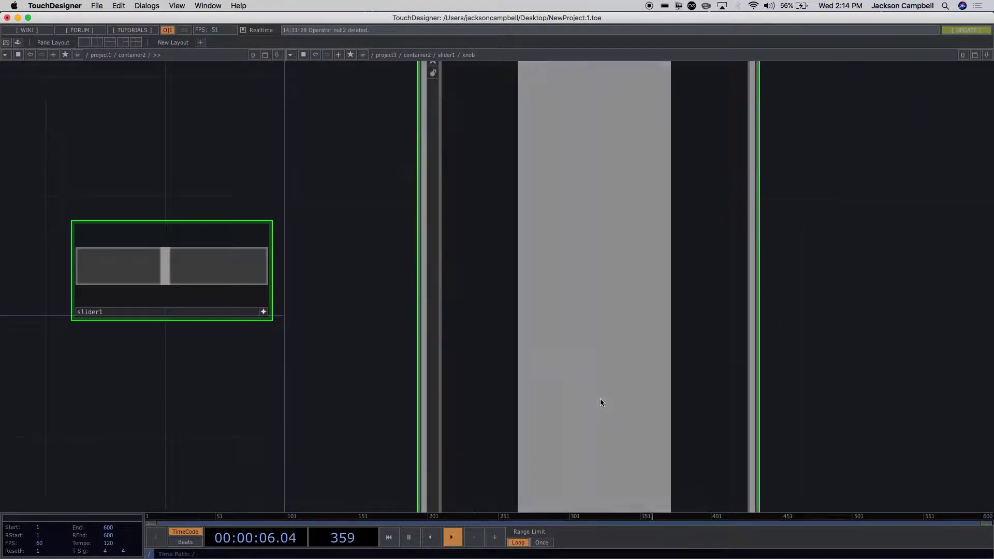
scroll(600, 402, down, 5)
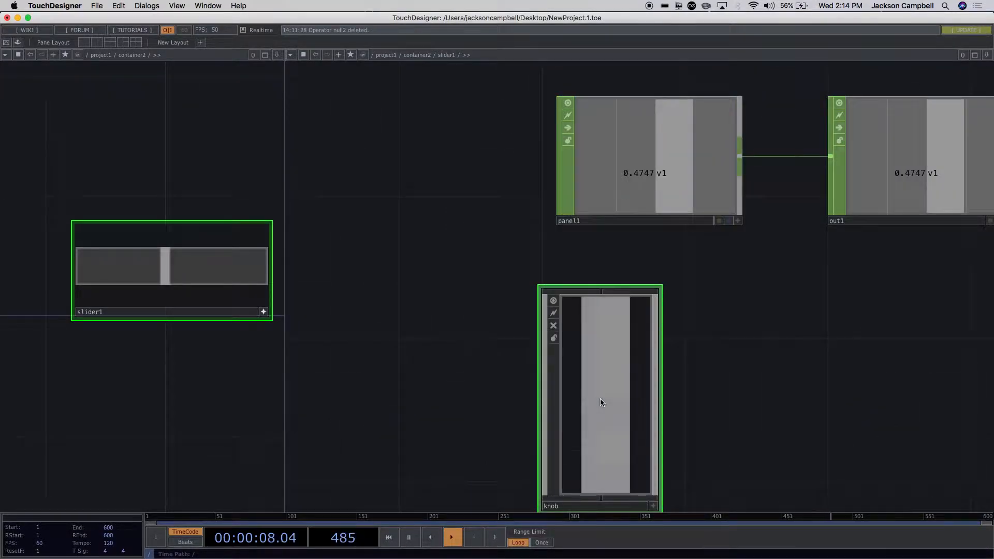
drag(715, 427, 641, 292)
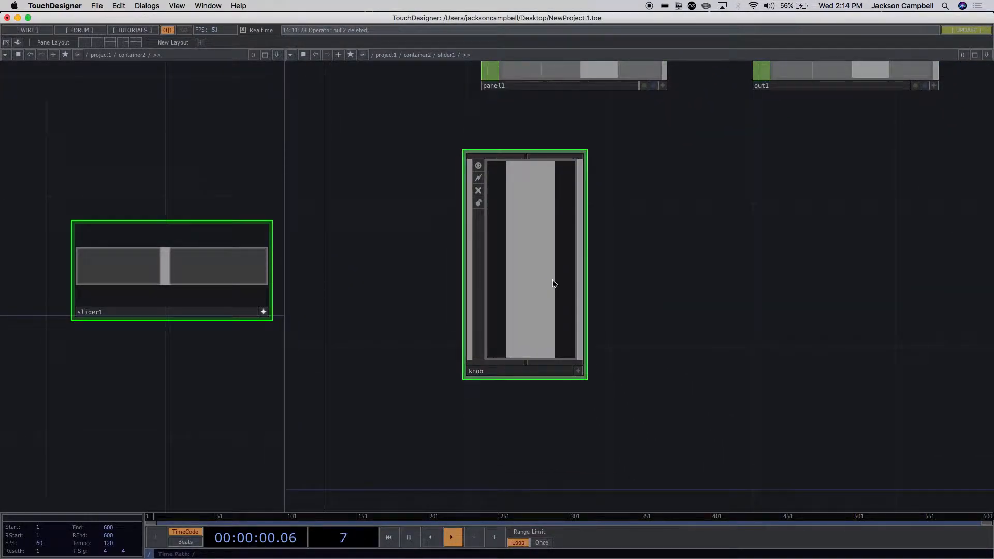
scroll(553, 284, up, 5)
scroll(553, 281, down, 5)
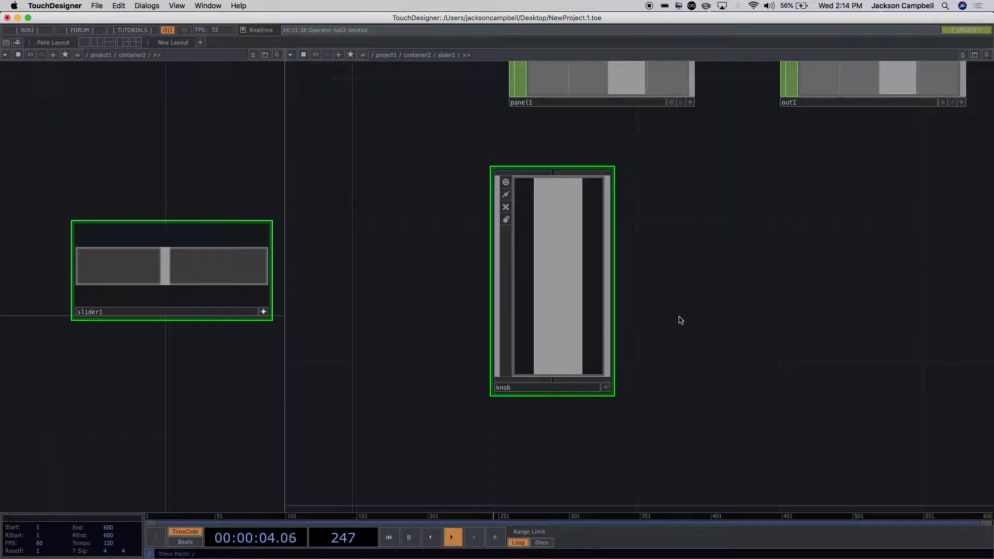
drag(646, 312, 580, 306)
scroll(580, 306, down, 4)
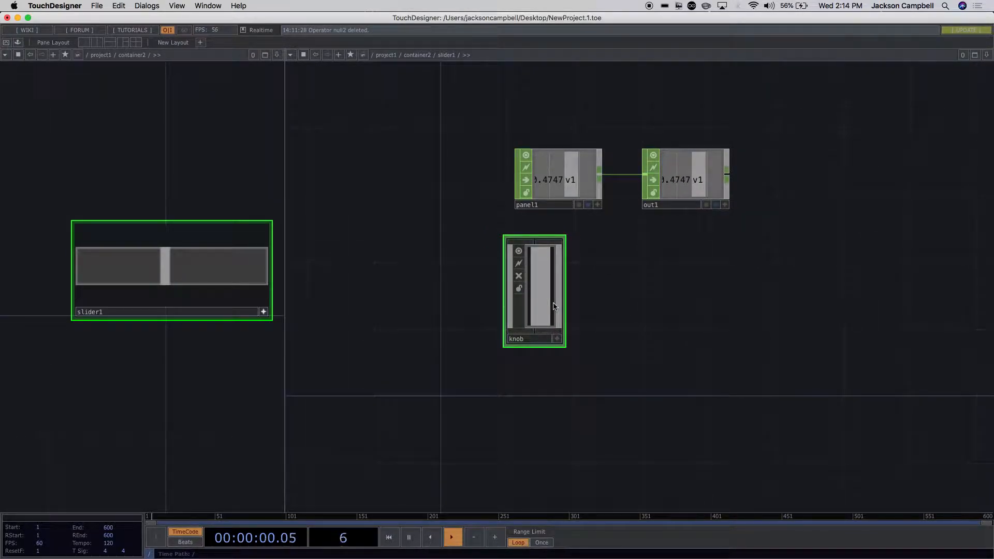
Show knob's layout parameters and expand Height to inspect the expression that drives it
key(p)
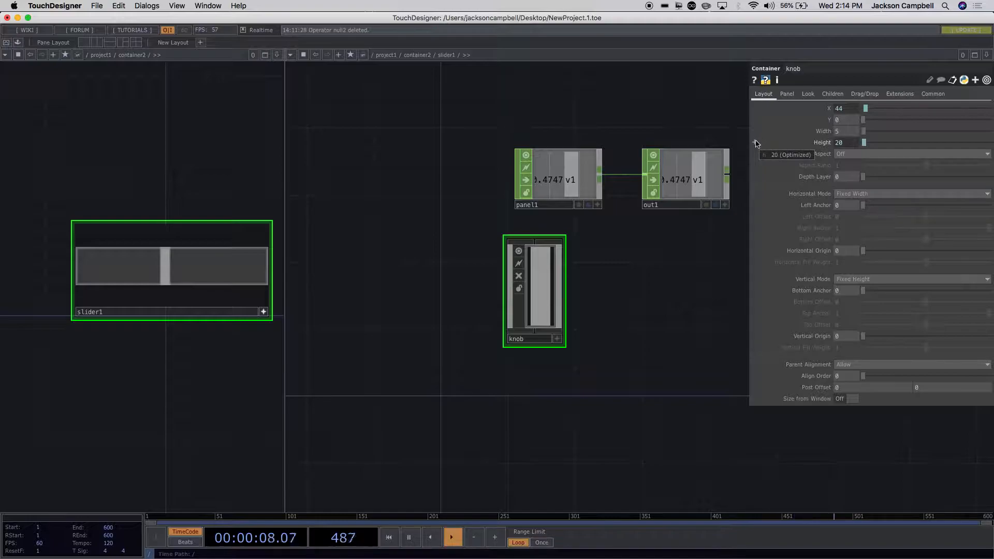
click(755, 142)
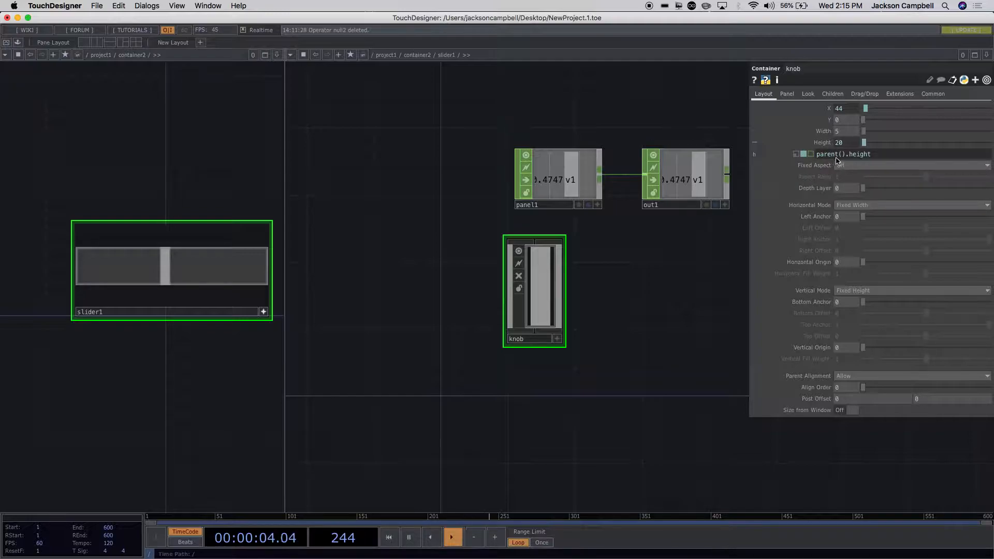
click(878, 156)
Move slider1's handle to about 0.26 and show its layout parameters to compare its Height with knob's Height expression
click(127, 251)
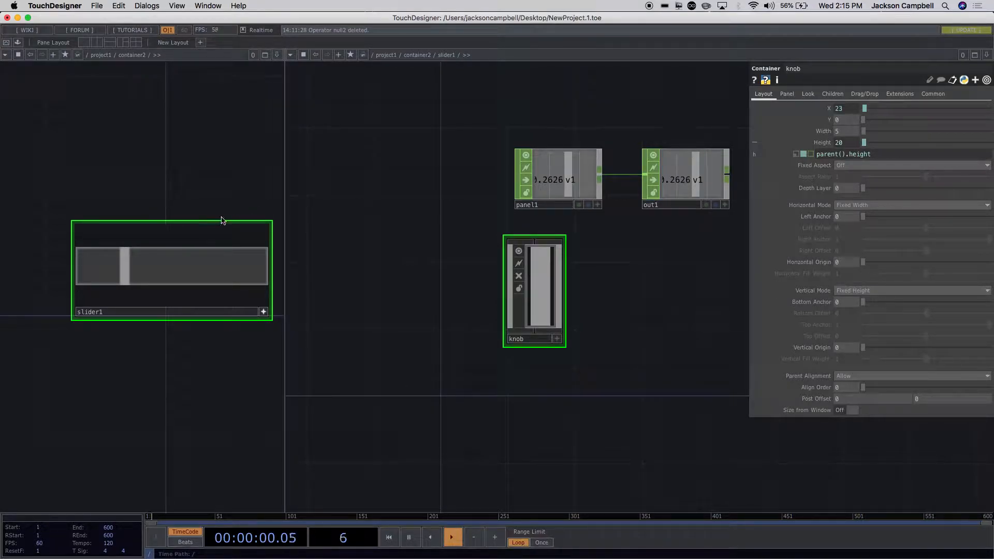
key(p)
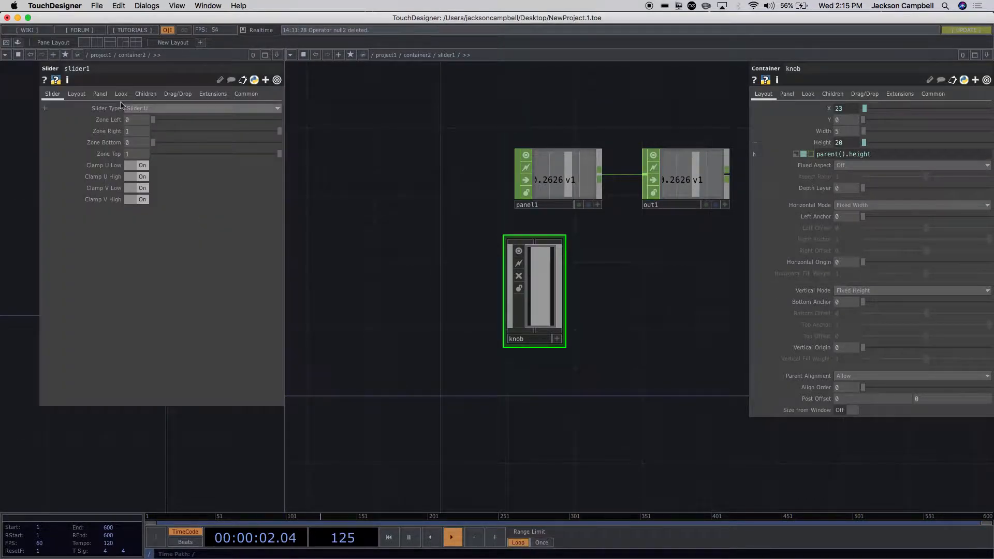
click(73, 95)
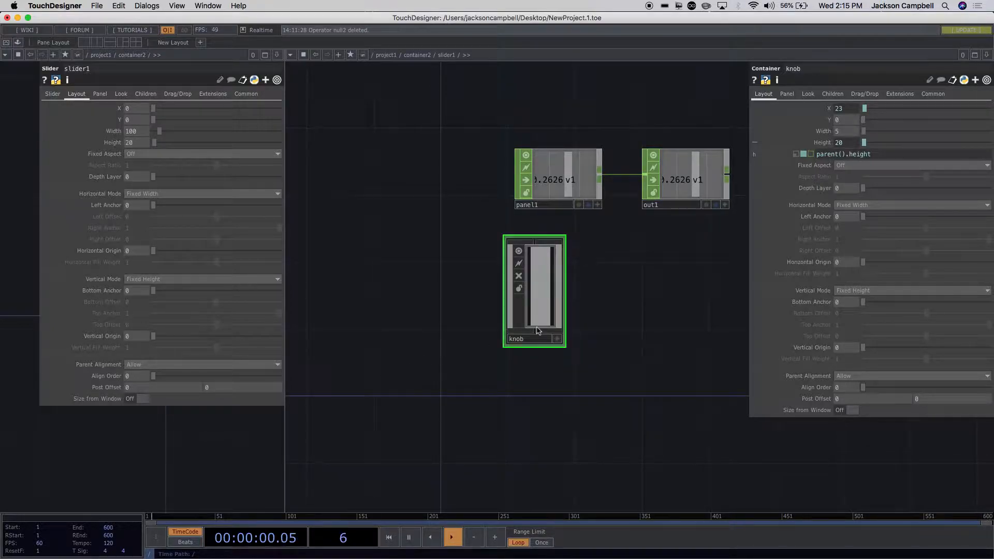
click(851, 147)
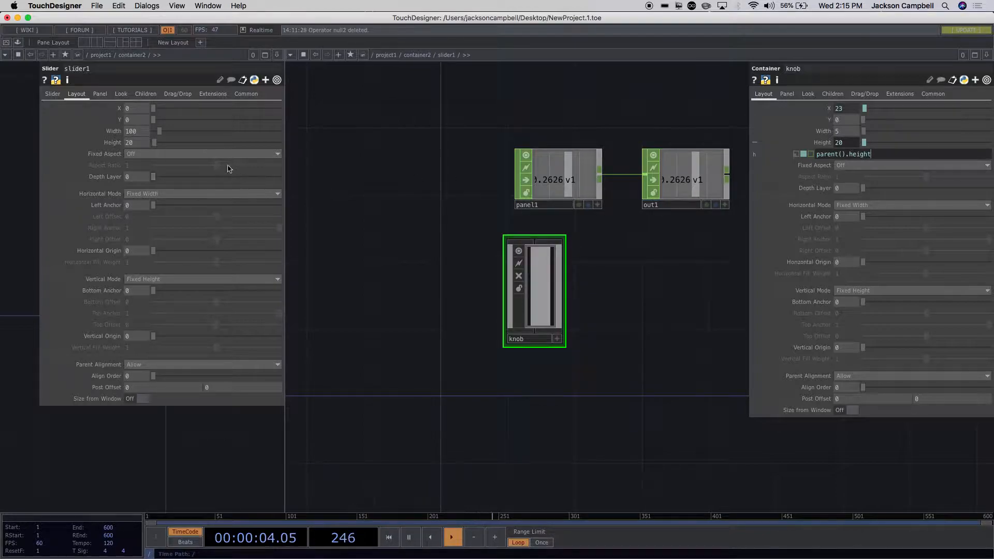
Hide slider1's parameters and undo the stray character entered in knob's Height expression
click(141, 499)
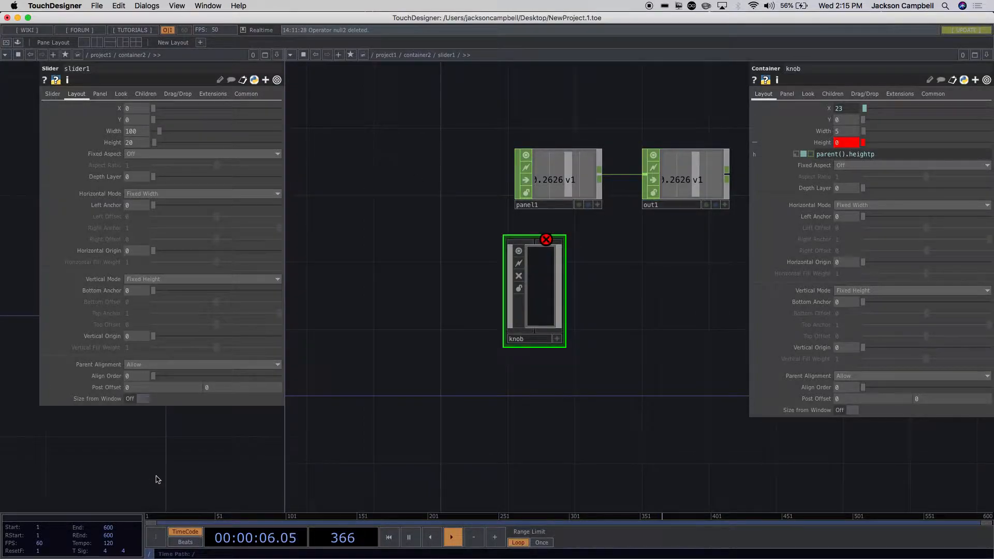
key(p)
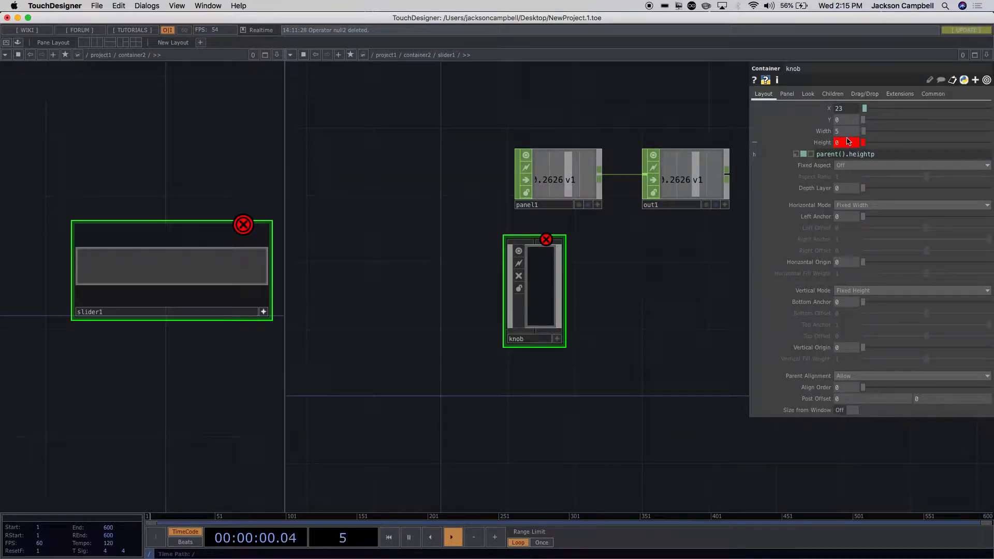
key(super+z)
double_click(604, 288)
click(568, 287)
click(337, 274)
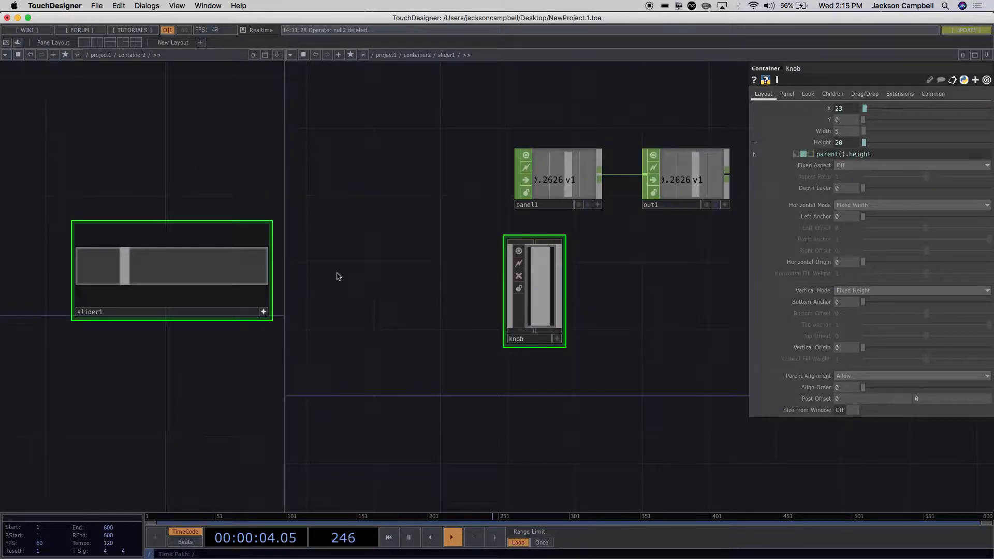
Set knob's Height expression to parent().height-4
scroll(156, 270, up, 4)
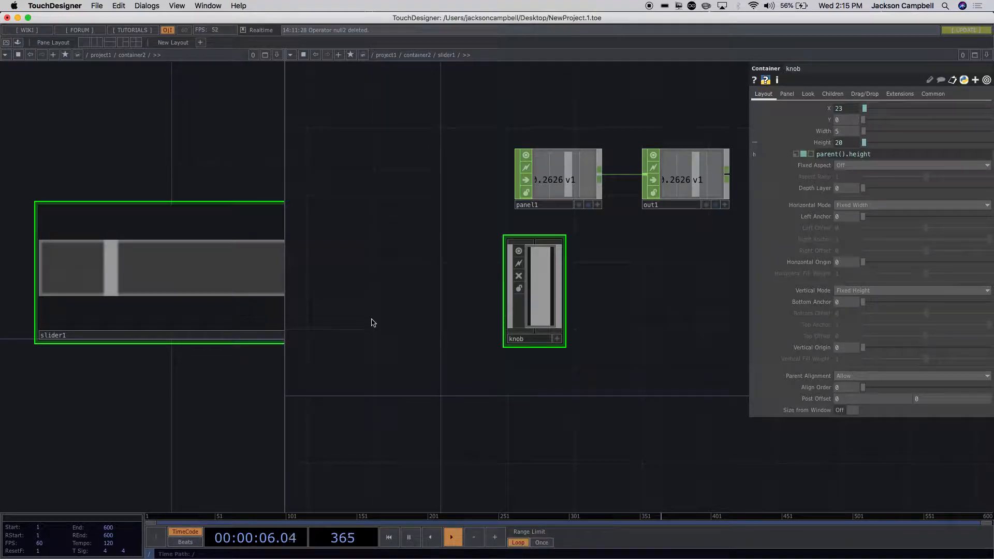
scroll(630, 305, up, 2)
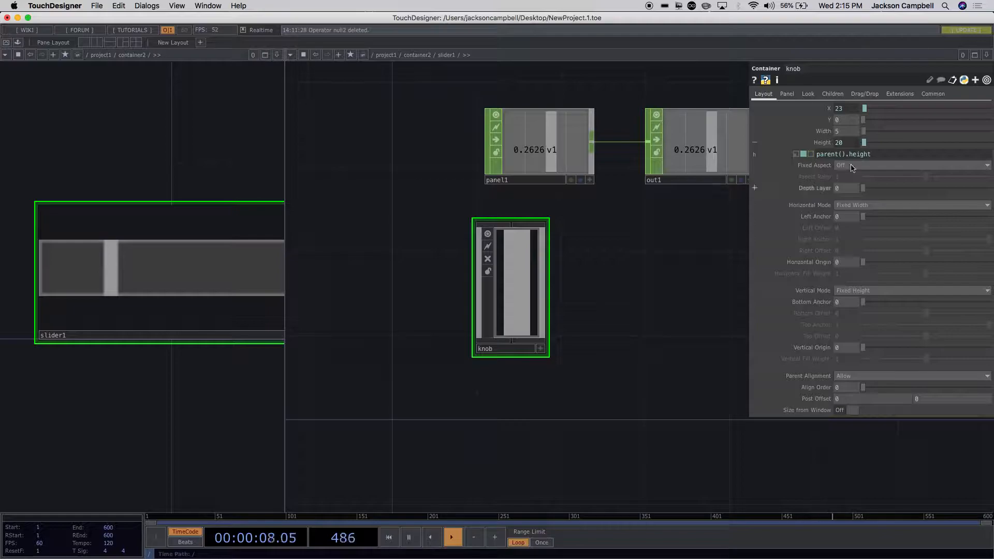
click(901, 154)
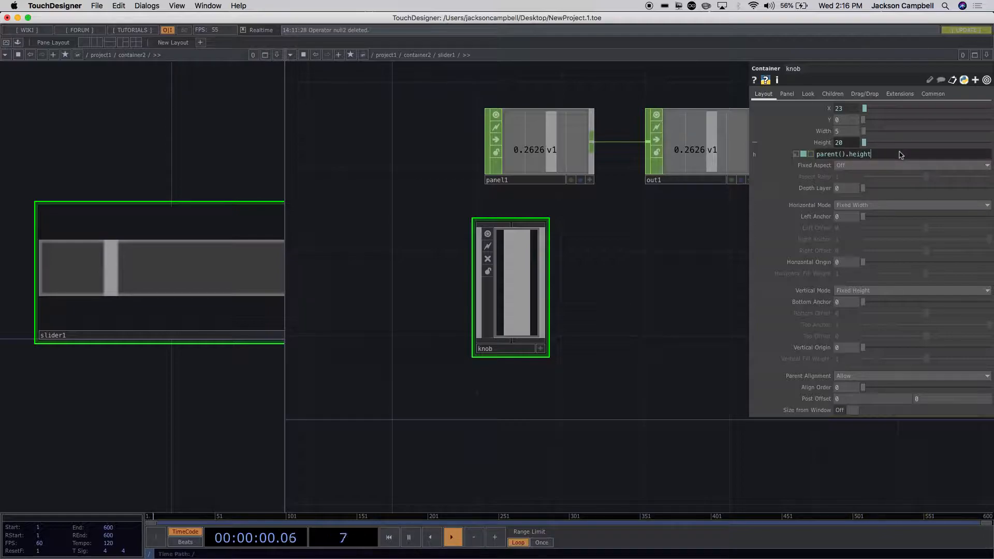
text(-40)
key(Return)
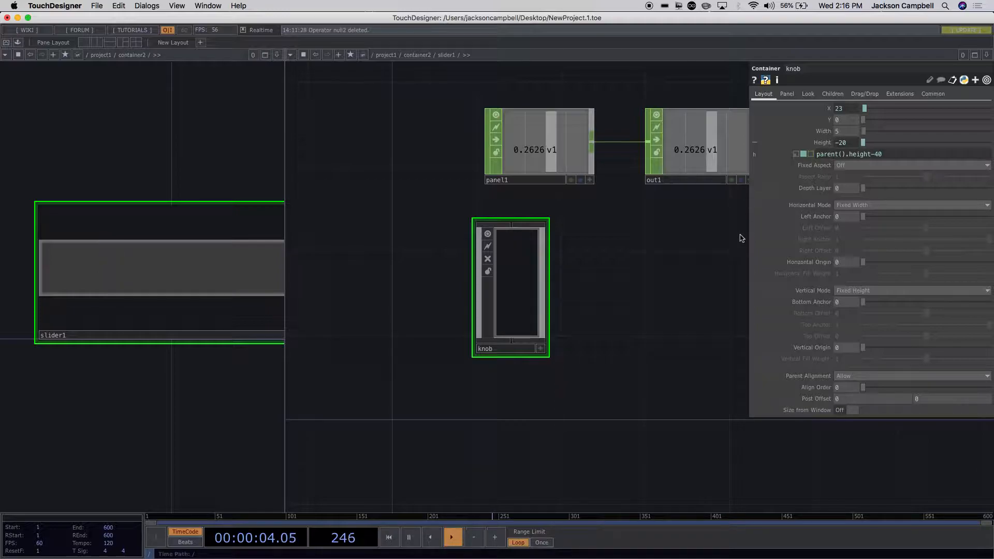
click(896, 154)
key(BackSpace)
key(Return)
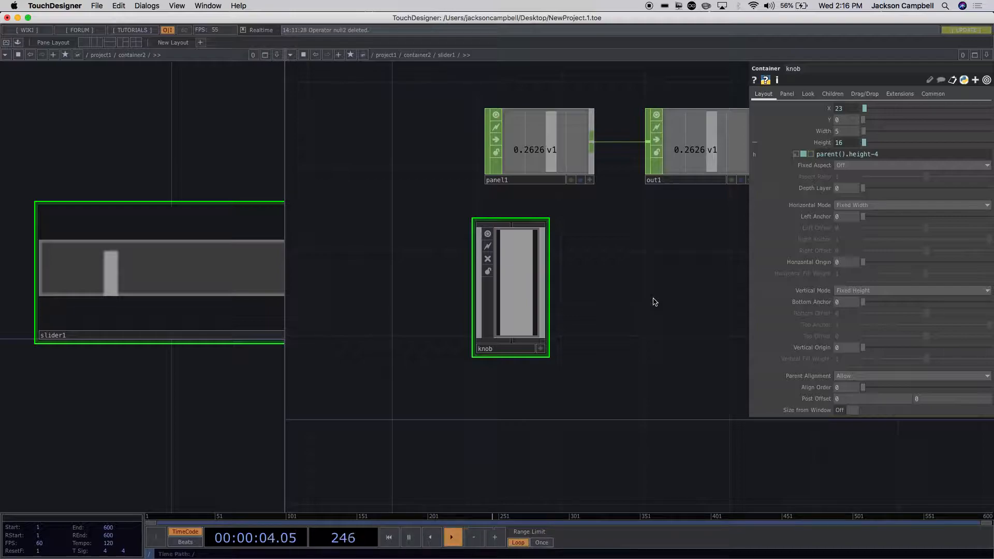
Slide slider1's handle to about 0.06 and widen the network pane that shows slider1
drag(202, 278, 57, 284)
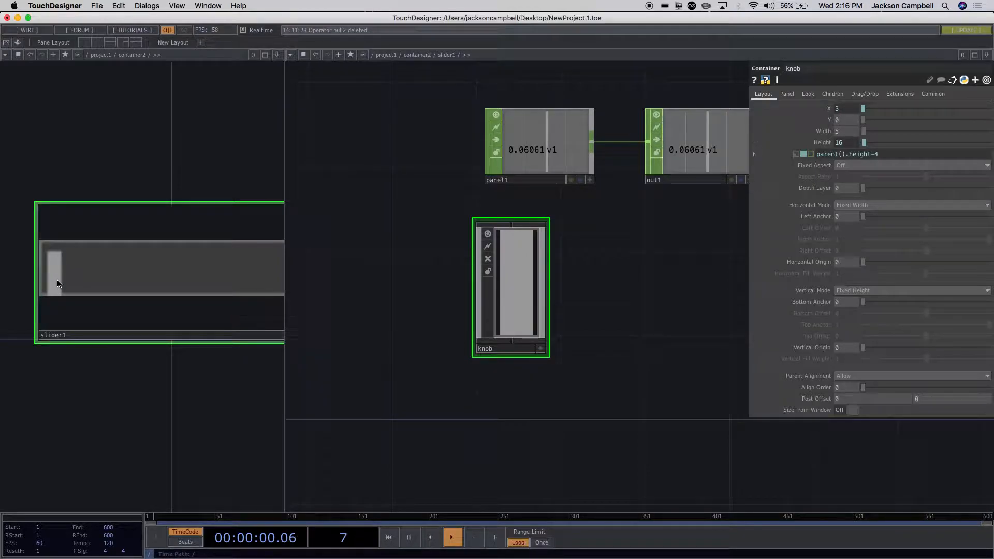
drag(284, 196, 385, 193)
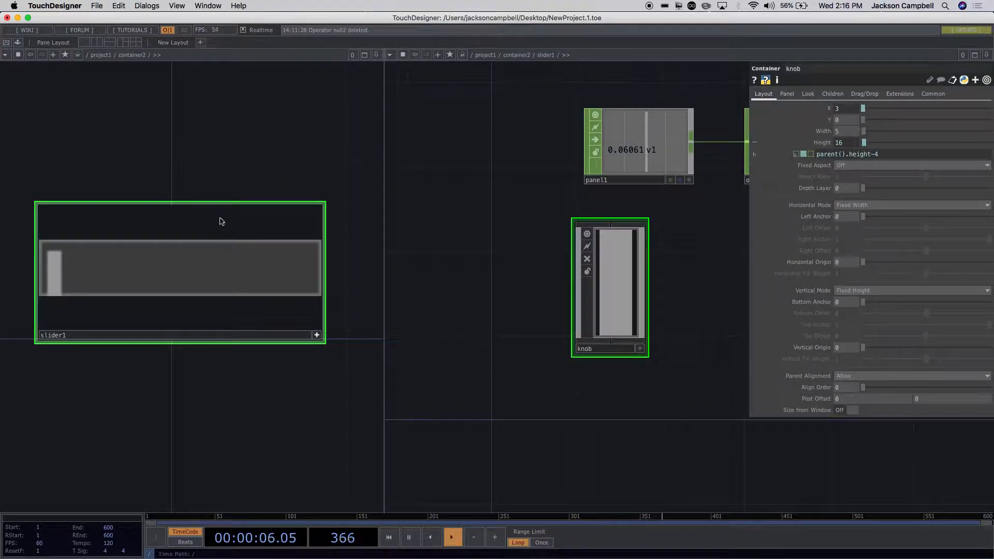
Set Justify Vertical for slider1's children to Center, check the knob's placement and hide slider1's parameters
click(317, 336)
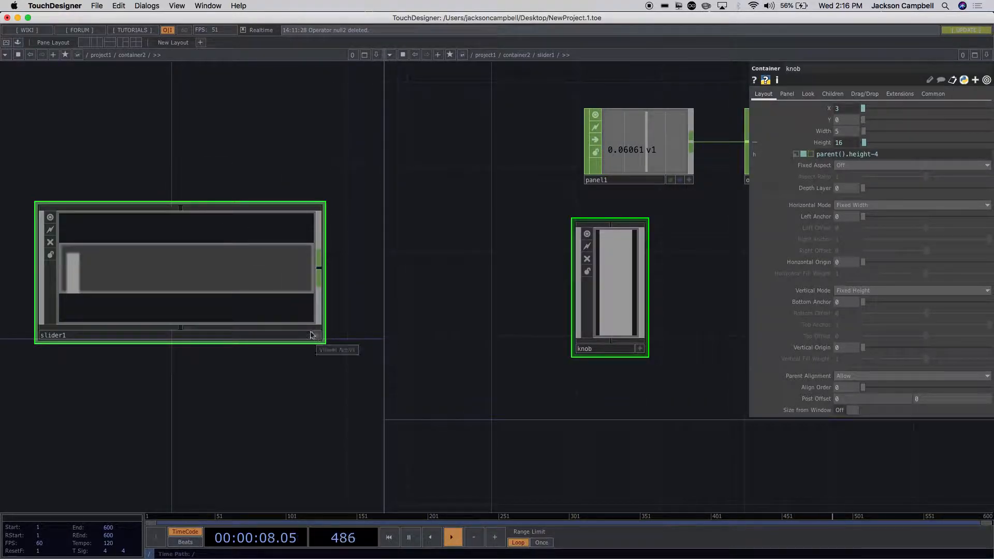
key(p)
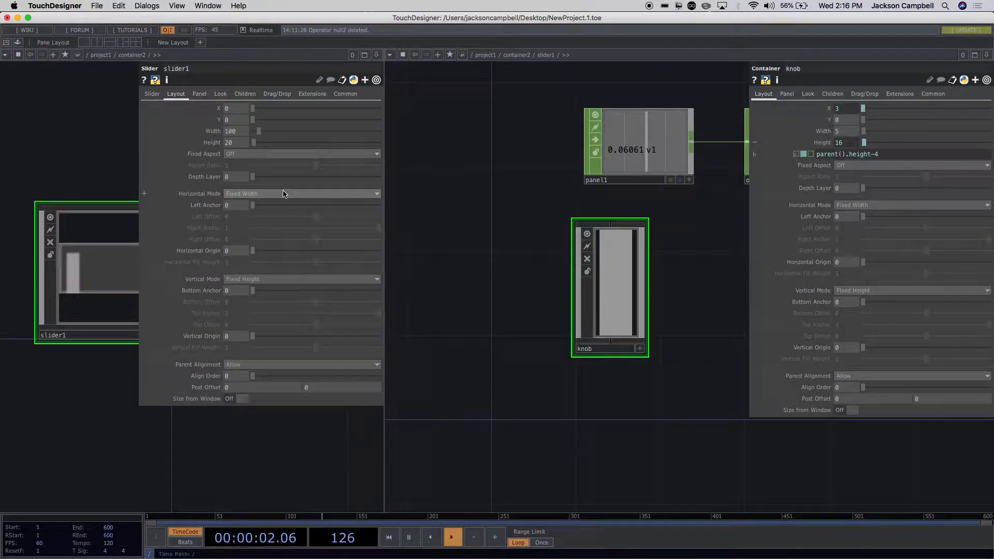
click(243, 95)
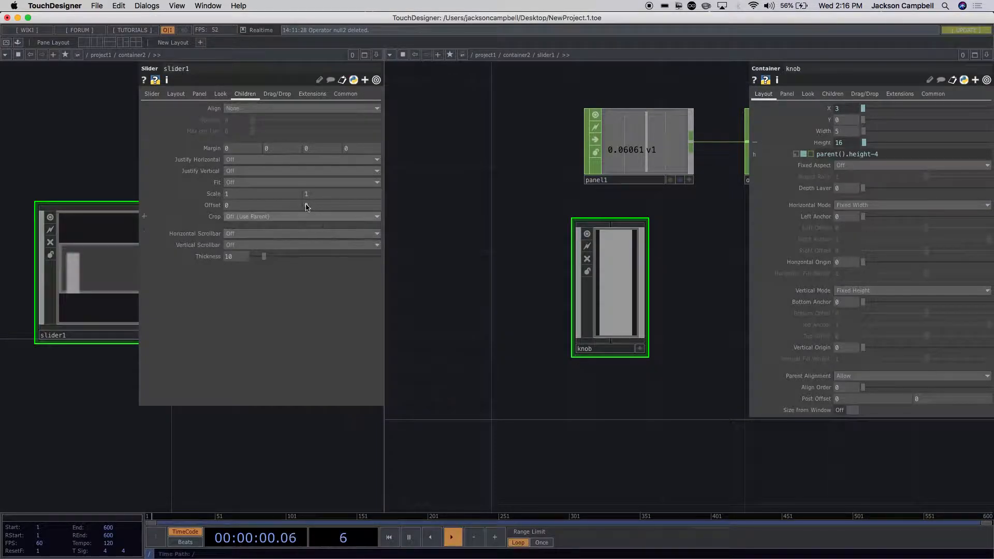
click(279, 174)
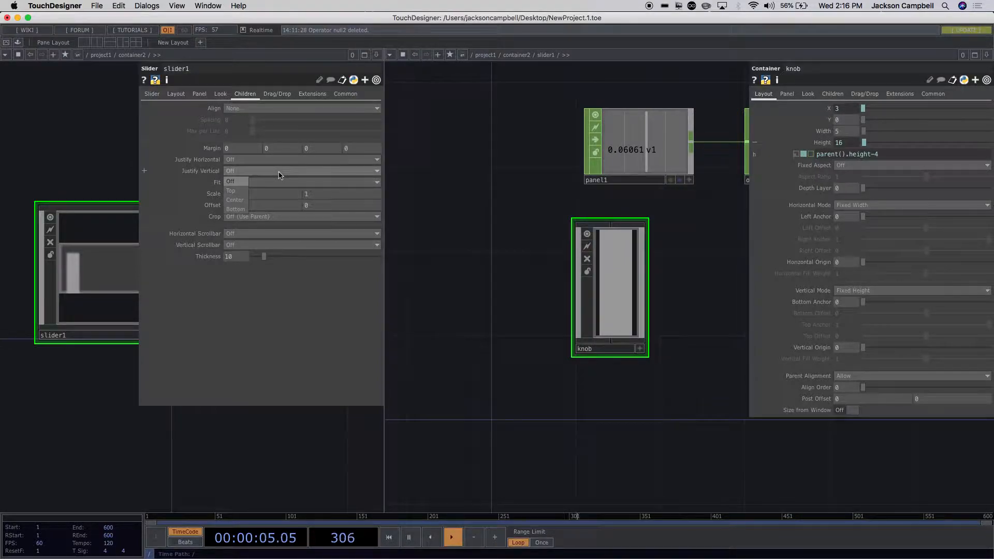
click(247, 201)
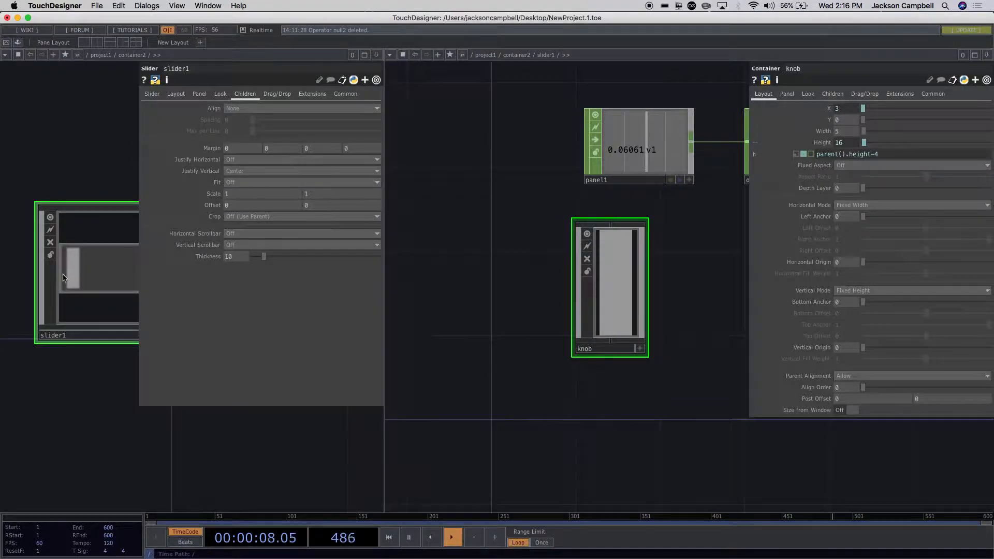
scroll(85, 293, up, 2)
scroll(83, 291, up, 3)
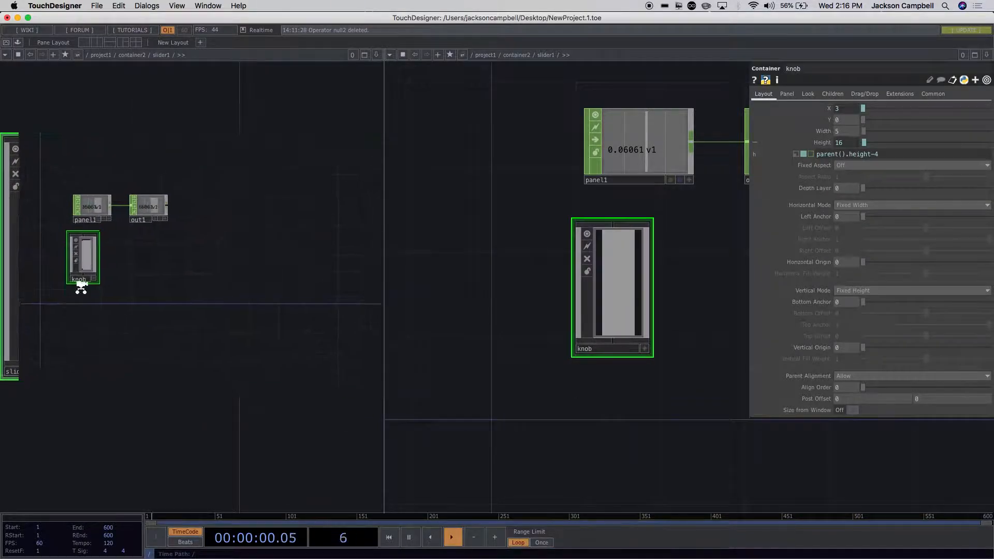
scroll(74, 308, down, 3)
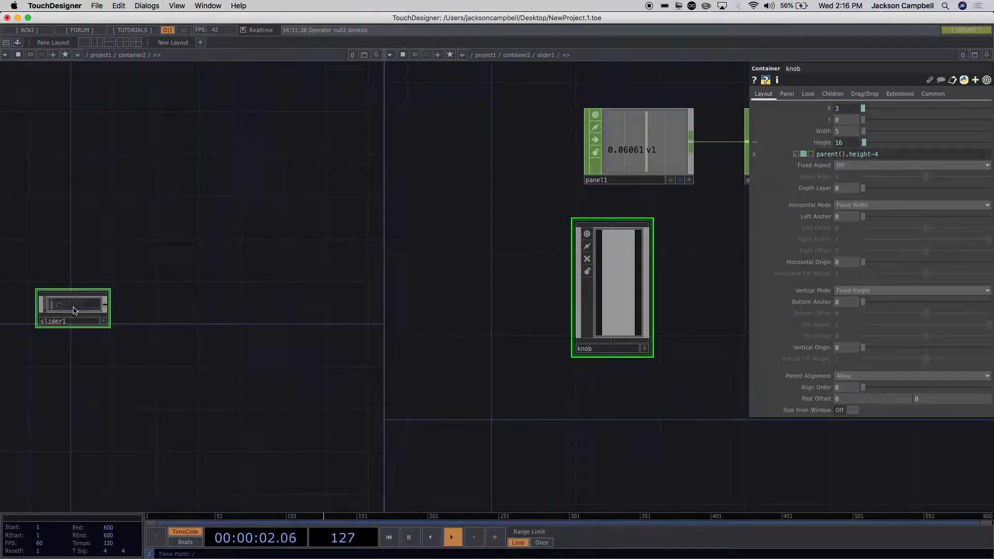
scroll(47, 306, up, 2)
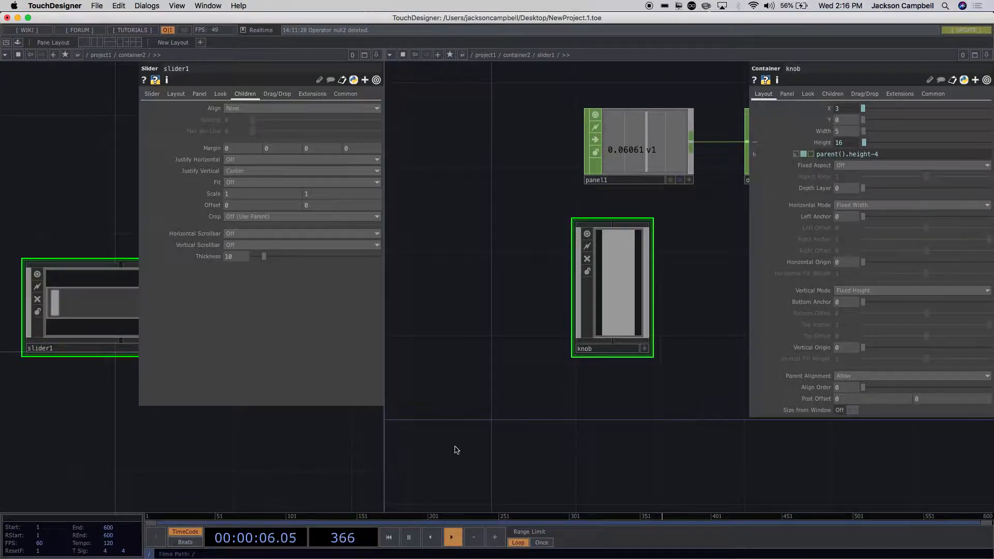
key(p)
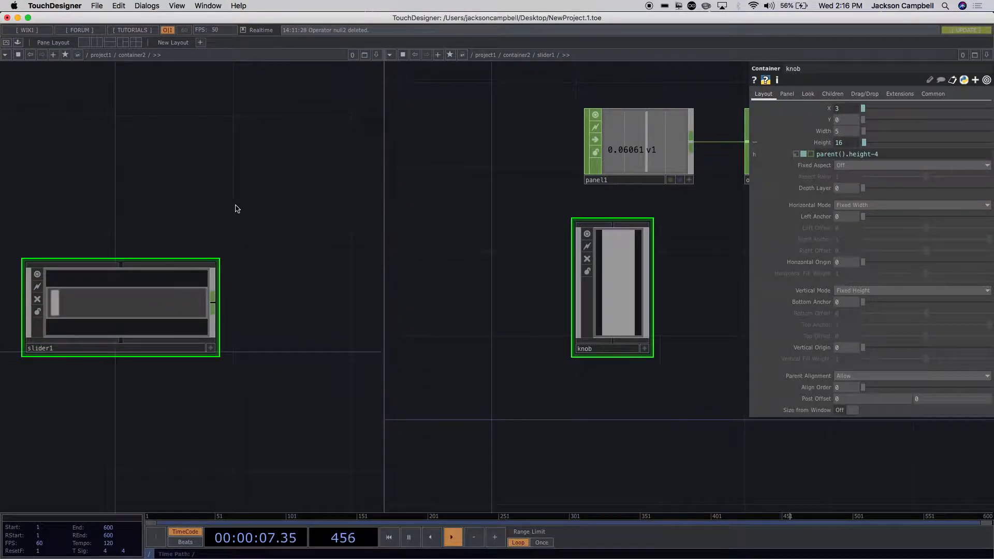
Make slider1's viewer active and slide its handle between both ends, finishing at 0, to test v1 in panel1 and out1
click(211, 347)
mouse_move(38, 310)
mouse_down()
mouse_move(21, 305)
mouse_move(32, 317)
mouse_move(39, 311)
mouse_move(19, 305)
mouse_move(32, 296)
mouse_move(36, 309)
mouse_up()
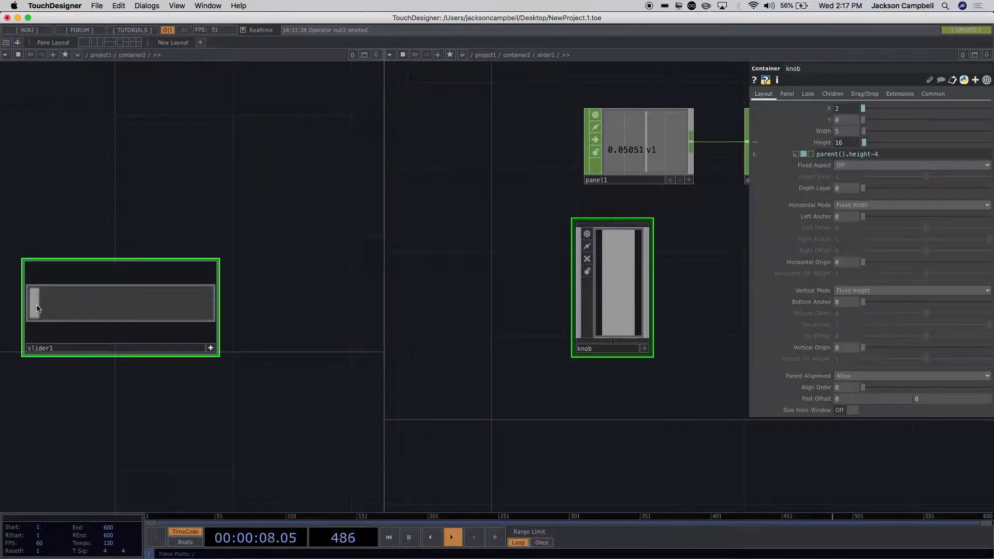
drag(38, 309, 205, 310)
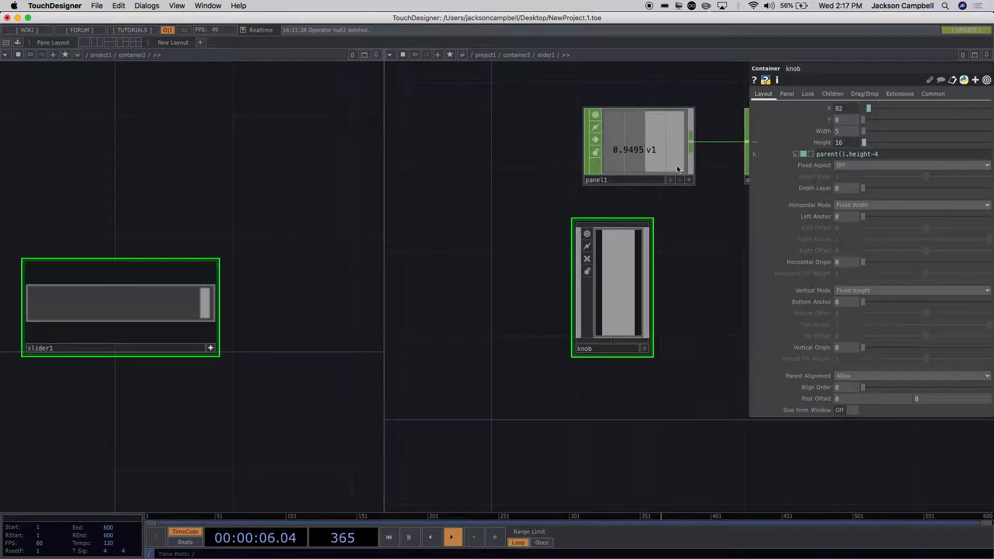
drag(684, 224, 525, 218)
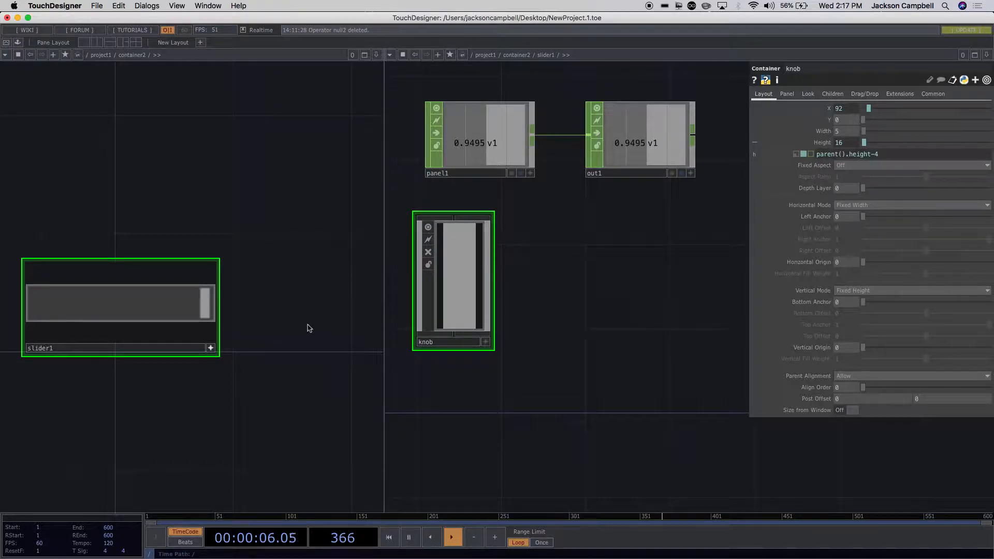
drag(205, 307, 32, 313)
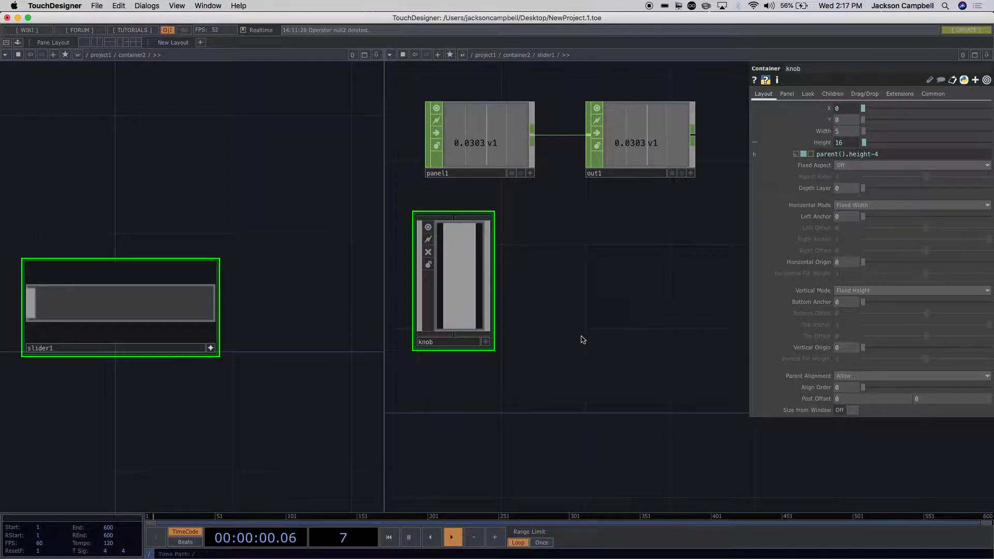
drag(43, 303, 10, 304)
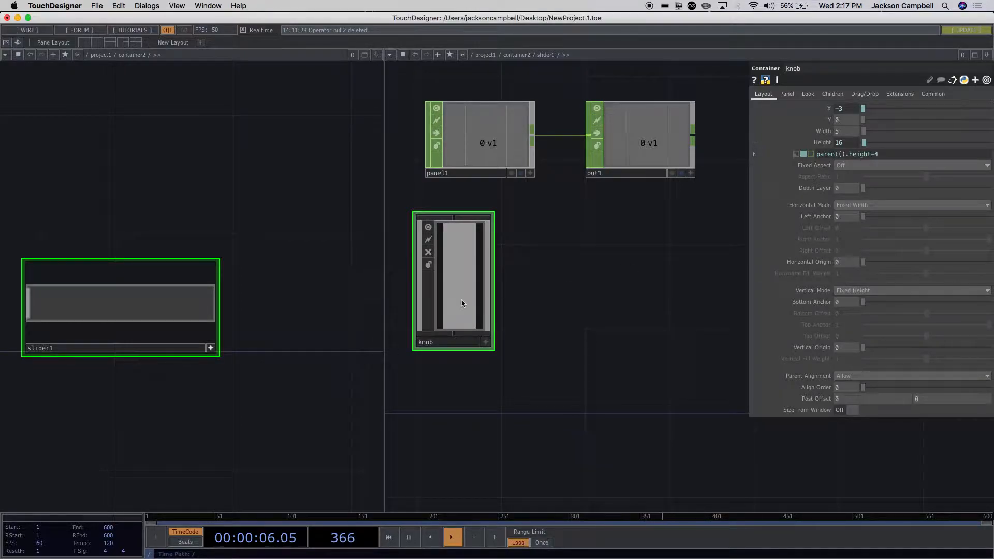
Expand knob's X parameter and read through the full expression that drives its position
scroll(593, 286, up, 2)
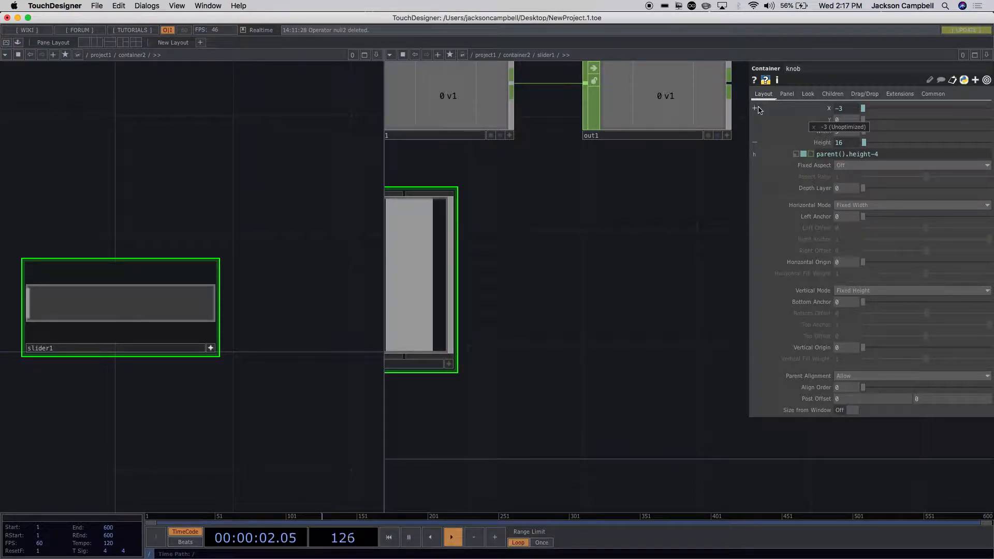
drag(589, 234, 707, 246)
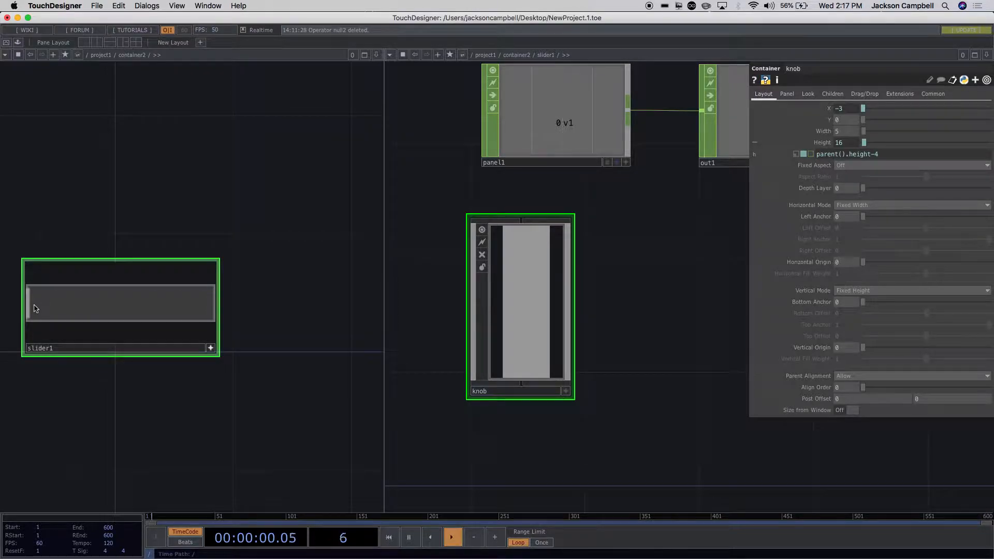
click(756, 110)
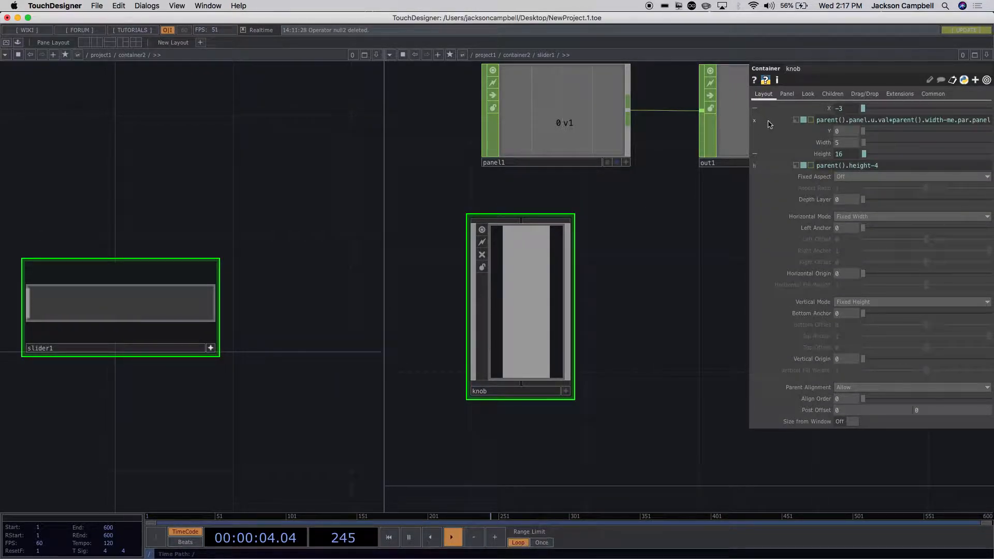
click(857, 121)
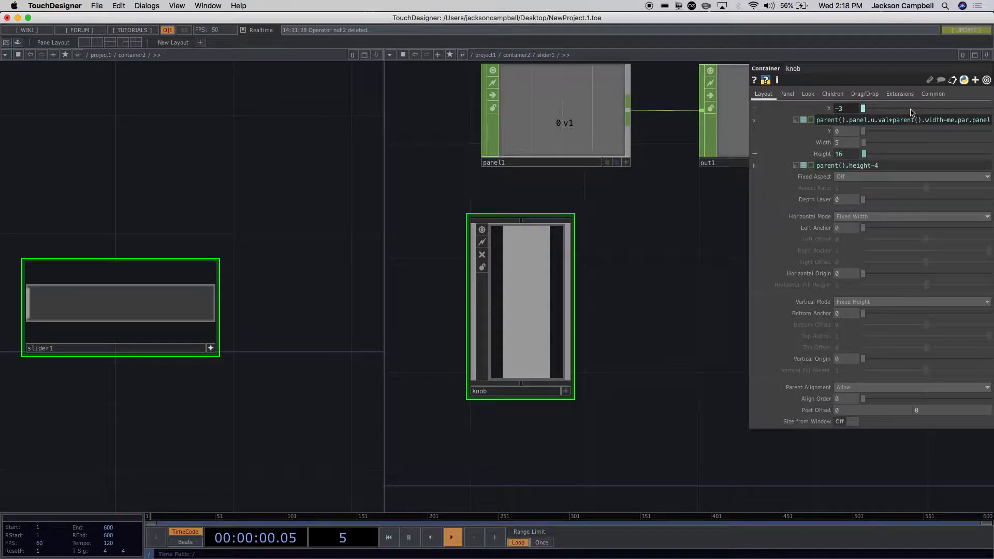
scroll(912, 113, down, 3)
scroll(914, 114, up, 4)
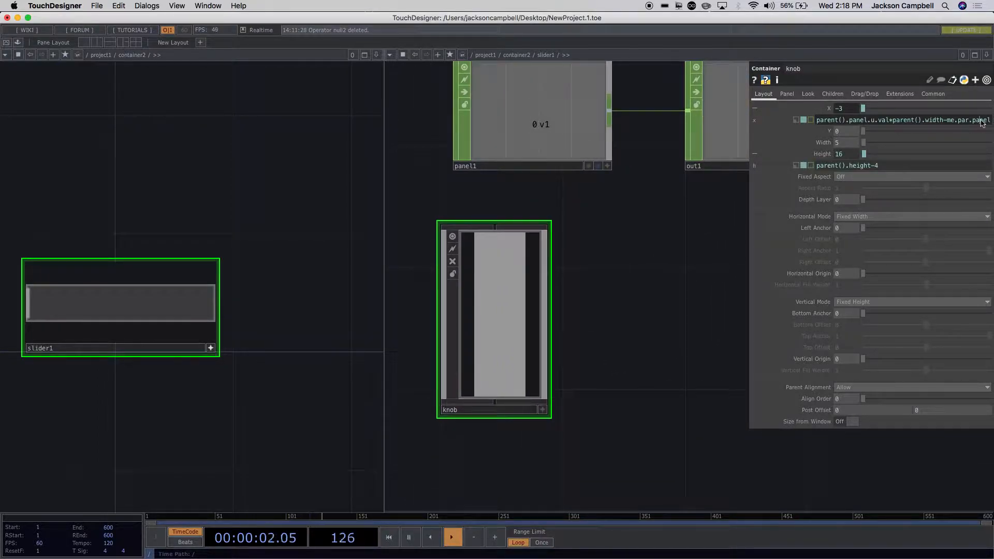
text(w/2)
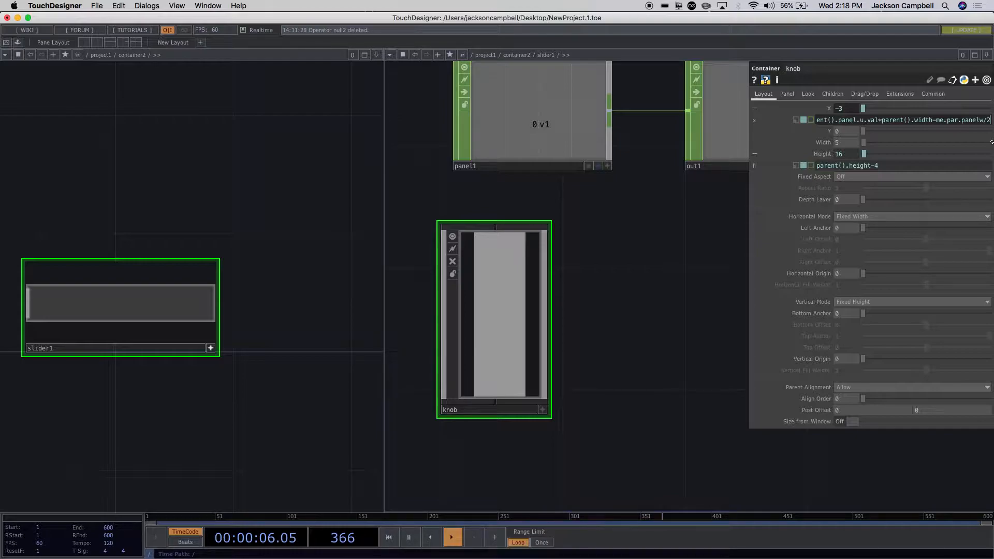
click(846, 121)
scroll(654, 254, down, 3)
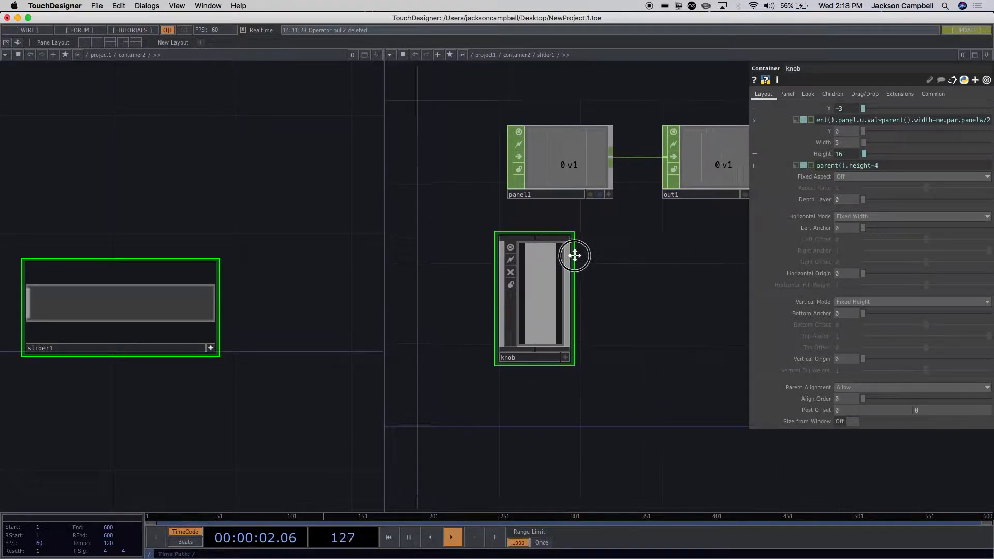
Add a Math CHOP below out1 in slider1's network
scroll(585, 255, right, 5)
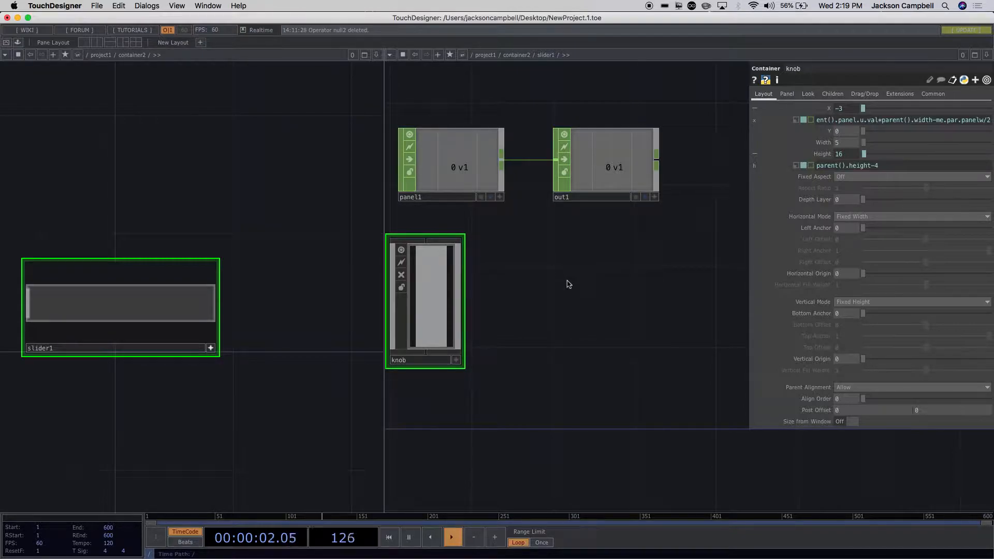
double_click(568, 224)
click(601, 65)
double_click(573, 240)
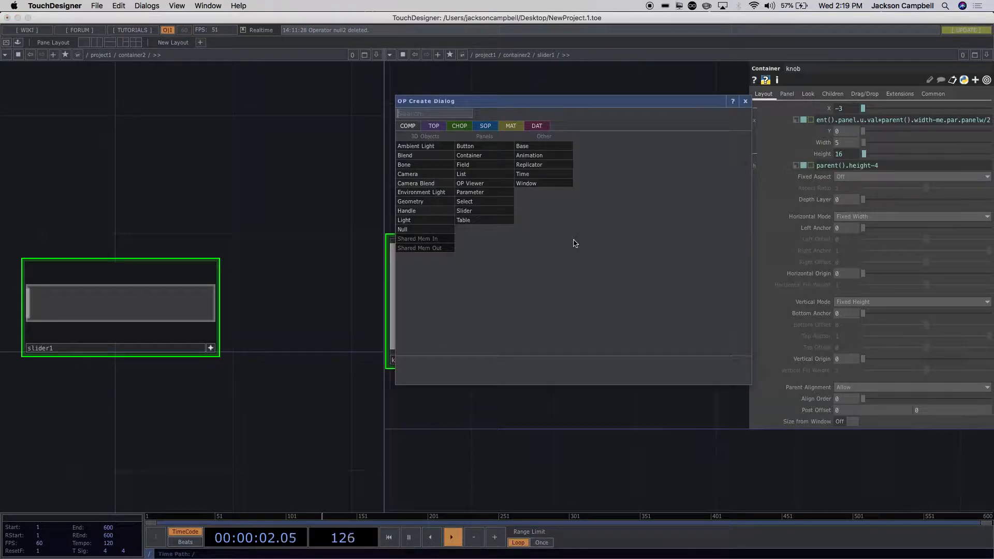
click(459, 126)
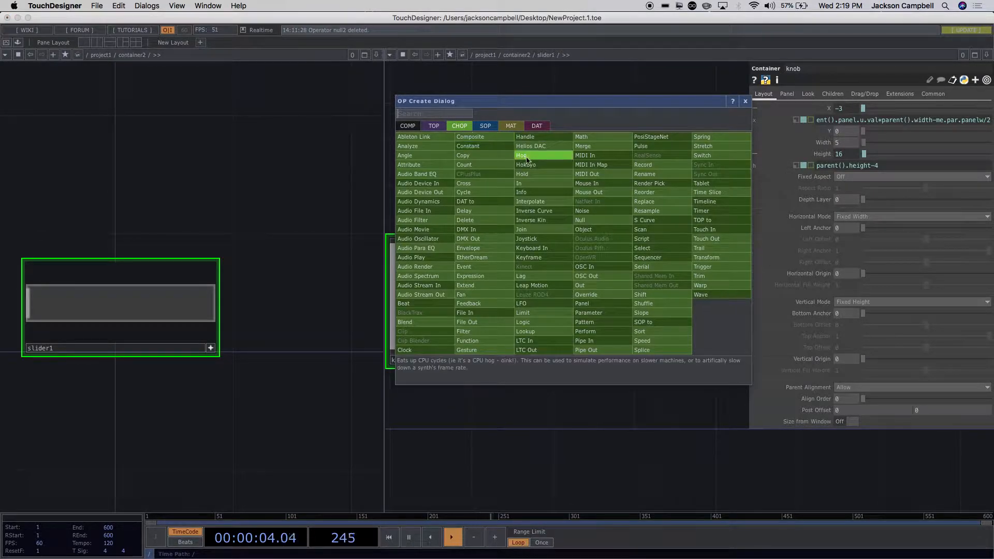
click(584, 139)
click(594, 273)
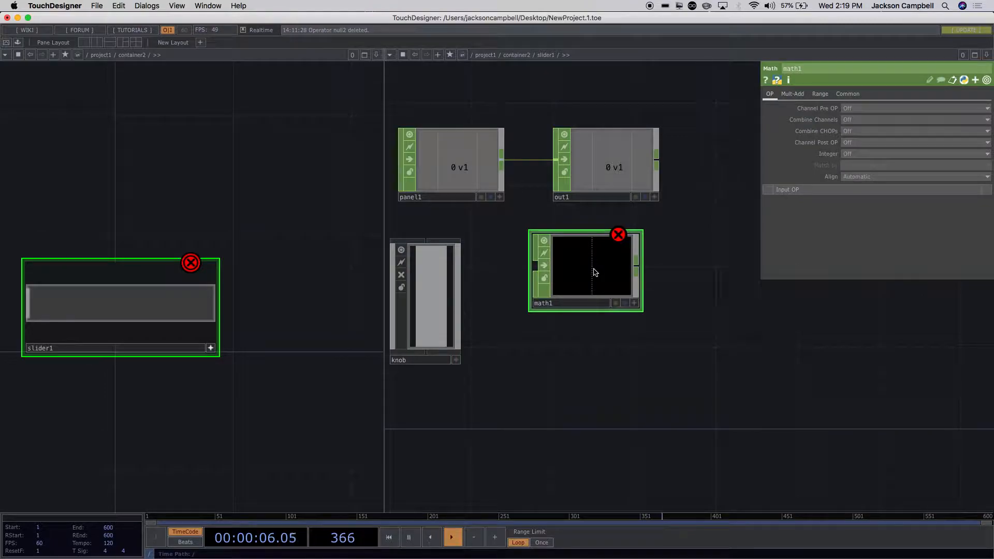
Wire panel1's output into math1 and align math1 directly below out1
drag(502, 160, 530, 267)
drag(596, 261, 619, 244)
scroll(718, 248, up, 4)
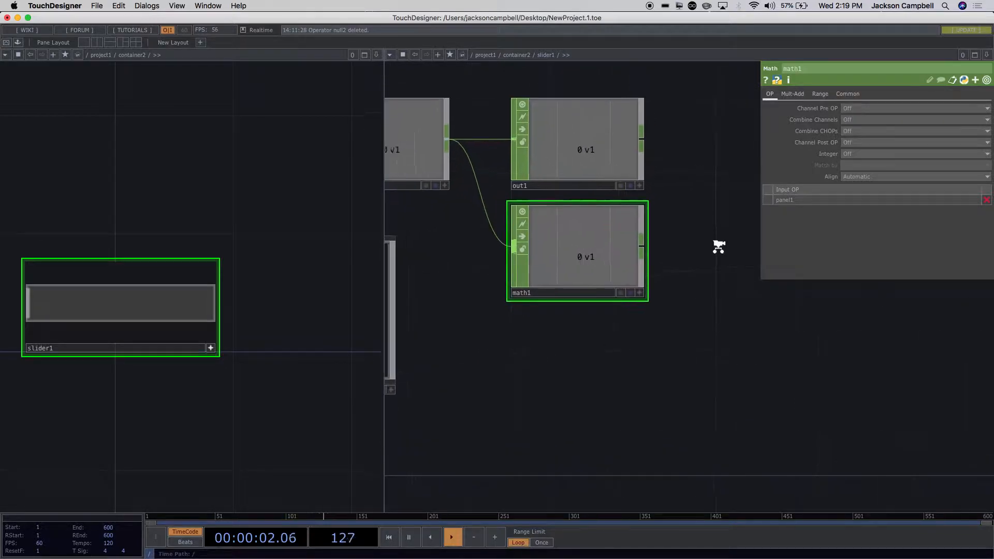
mouse_move(574, 283)
mouse_down()
mouse_move(547, 283)
mouse_move(580, 290)
mouse_up()
scroll(644, 321, down, 3)
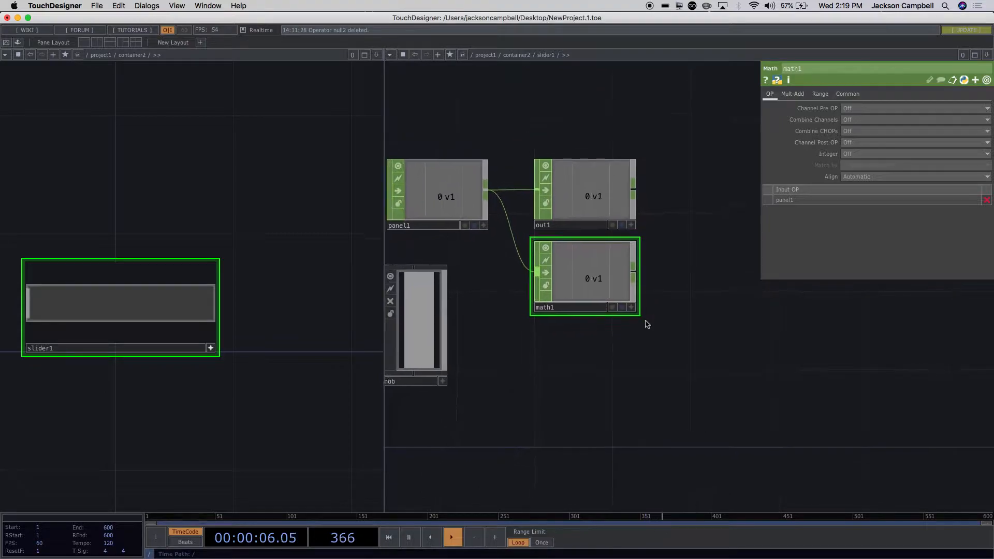
Open math1's Range parameters and review them alongside knob's layout parameters and slider1's current position
click(818, 96)
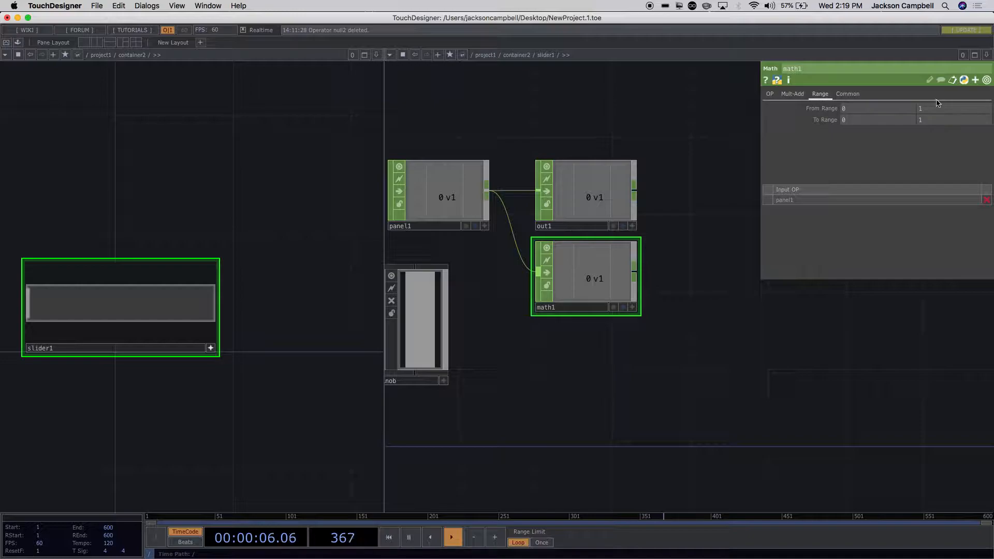
click(610, 299)
right_click(672, 213)
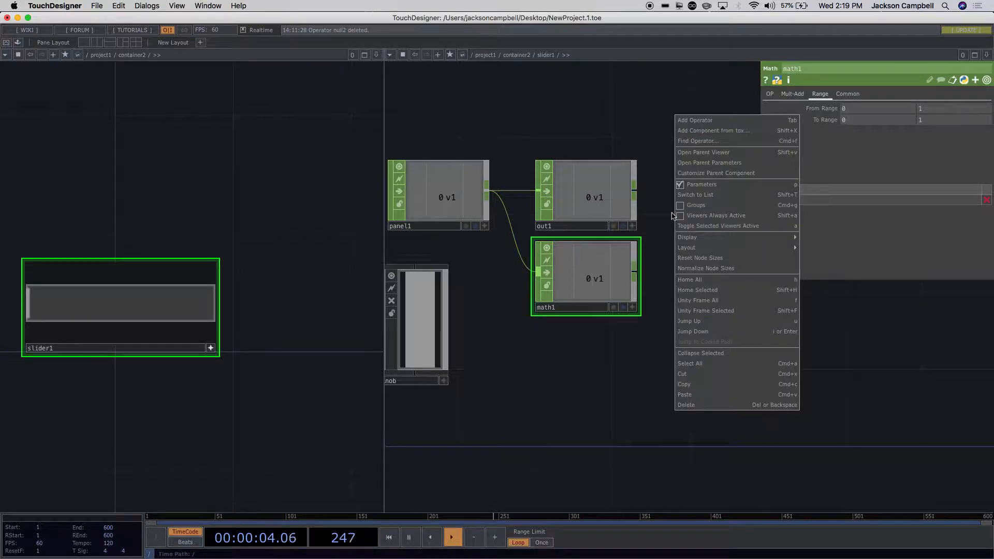
drag(72, 300, 3, 311)
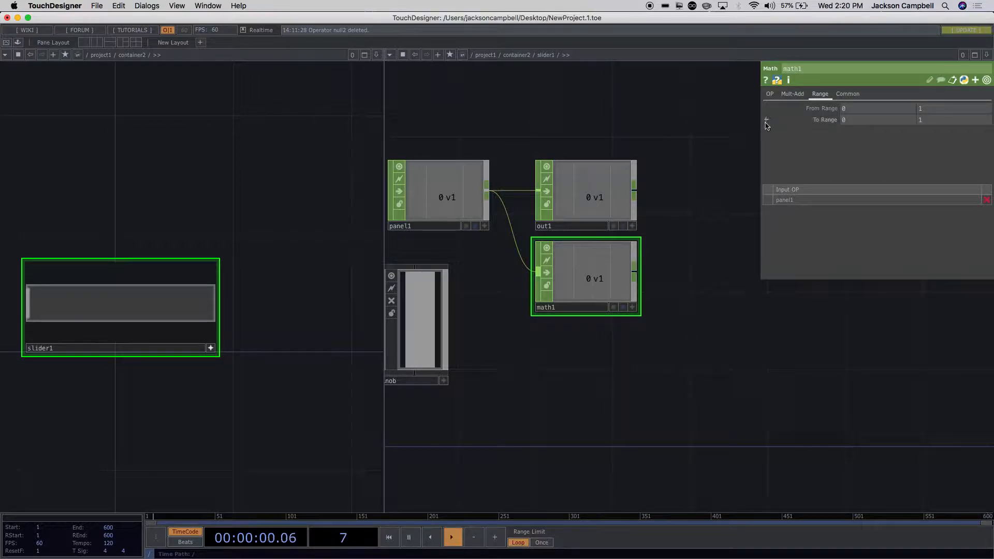
click(446, 329)
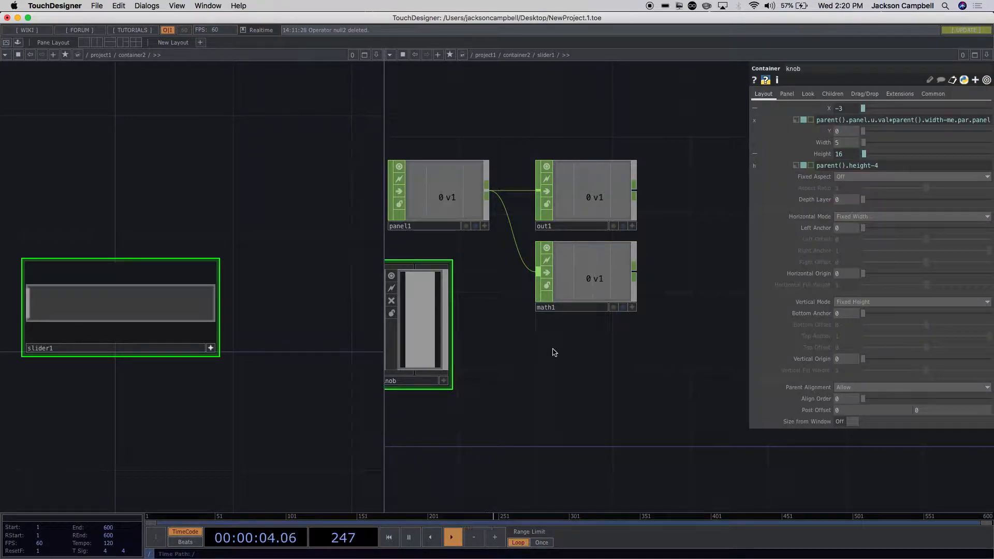
click(441, 332)
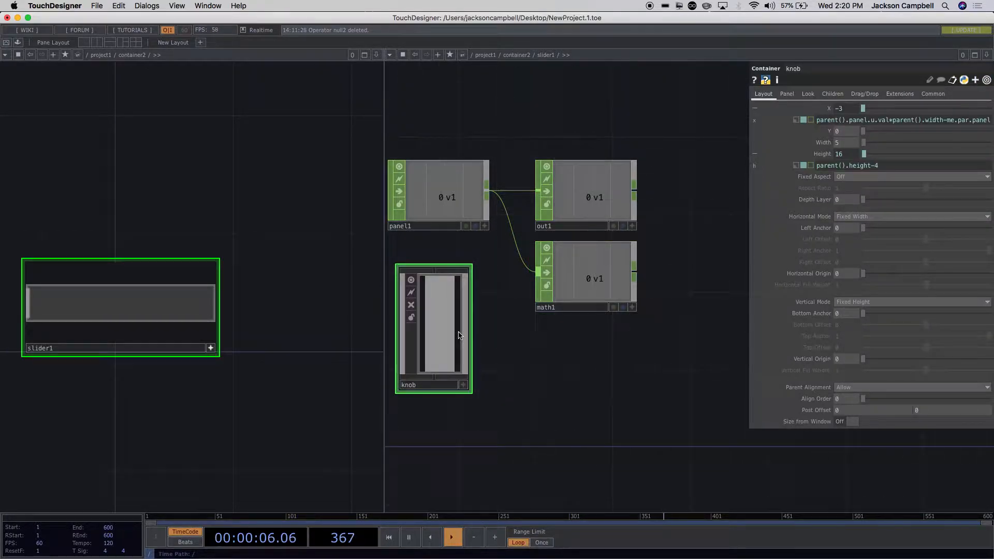
scroll(511, 344, down, 2)
scroll(511, 345, up, 1)
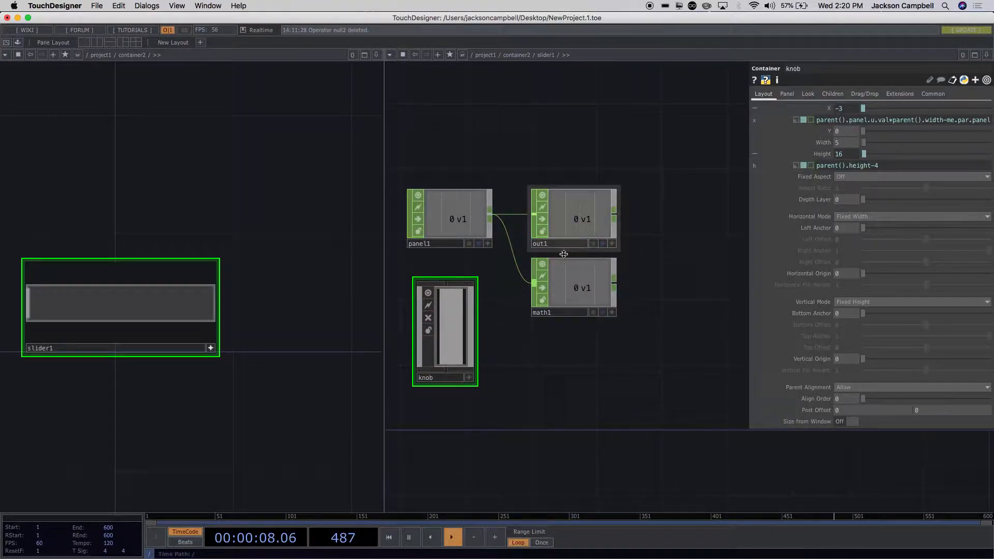
Expand math1's To Range and set its first value to 2
click(568, 288)
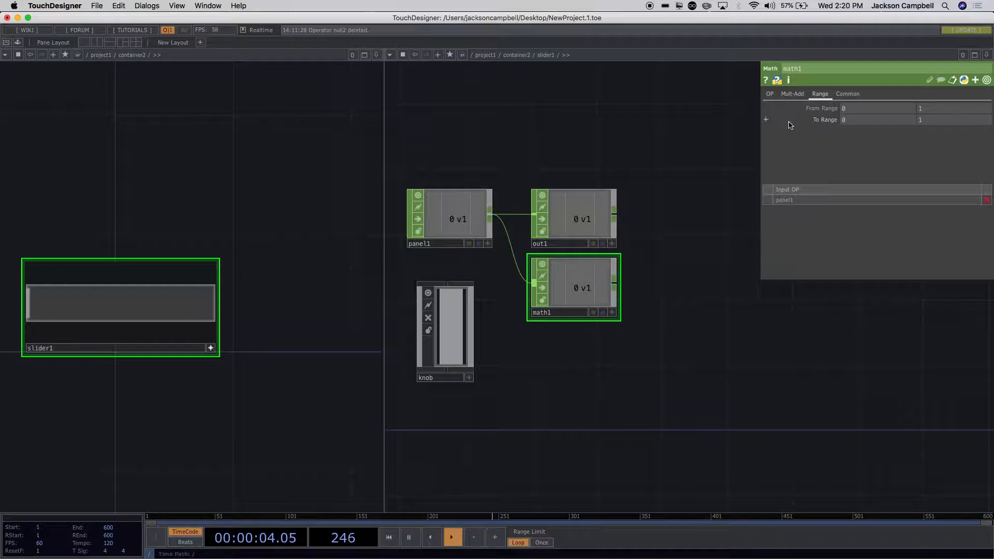
click(767, 121)
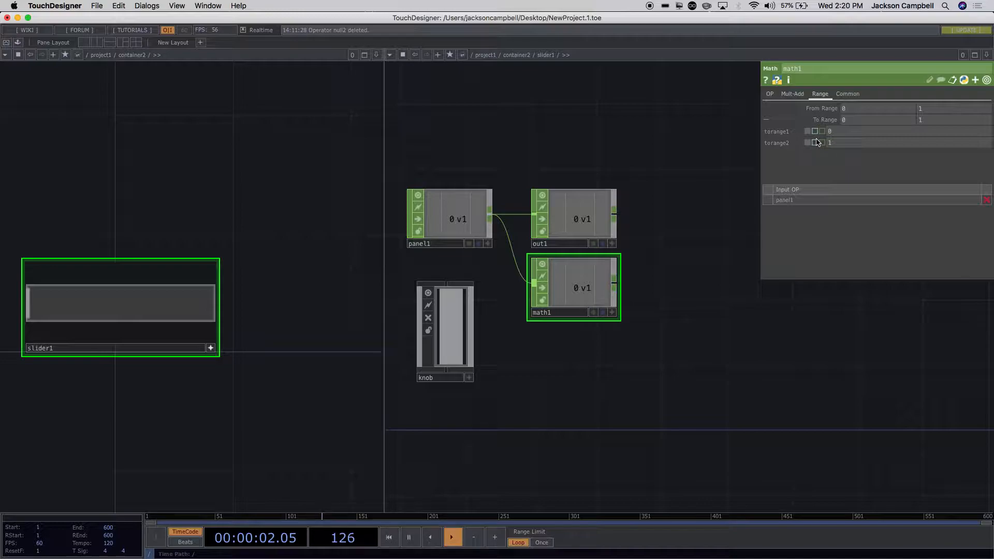
click(850, 120)
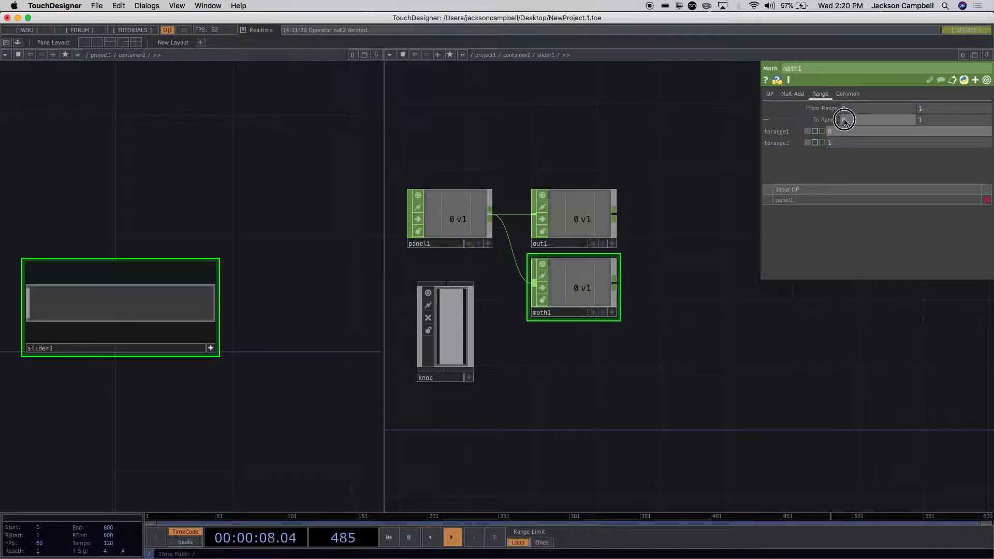
text(2)
click(801, 308)
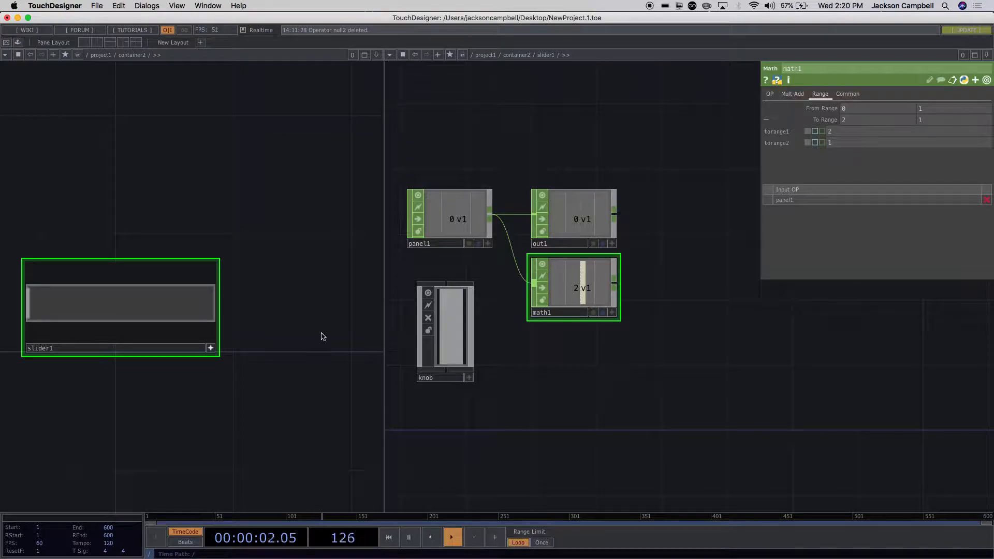
Move slider1's handle from the low end to near the high end to test math1's remapped output
drag(29, 304, 37, 307)
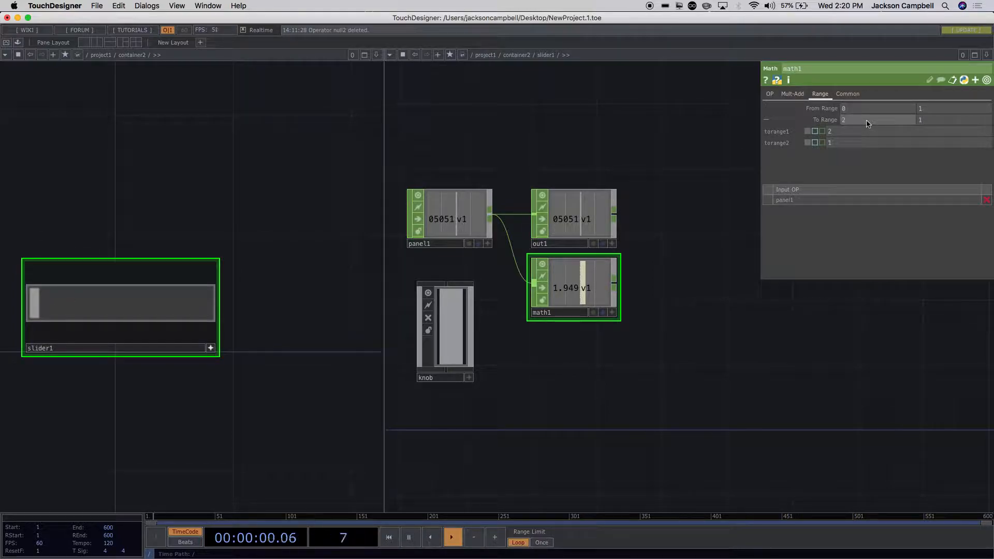
drag(37, 305, 207, 309)
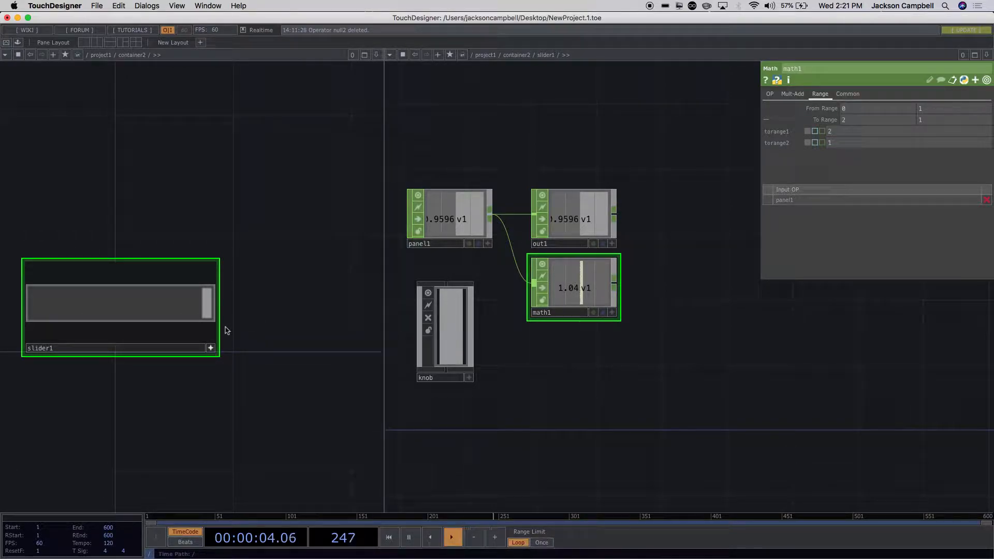
mouse_move(226, 331)
Switch math1's second To Range value to expression mode and set it to parent().width
click(815, 143)
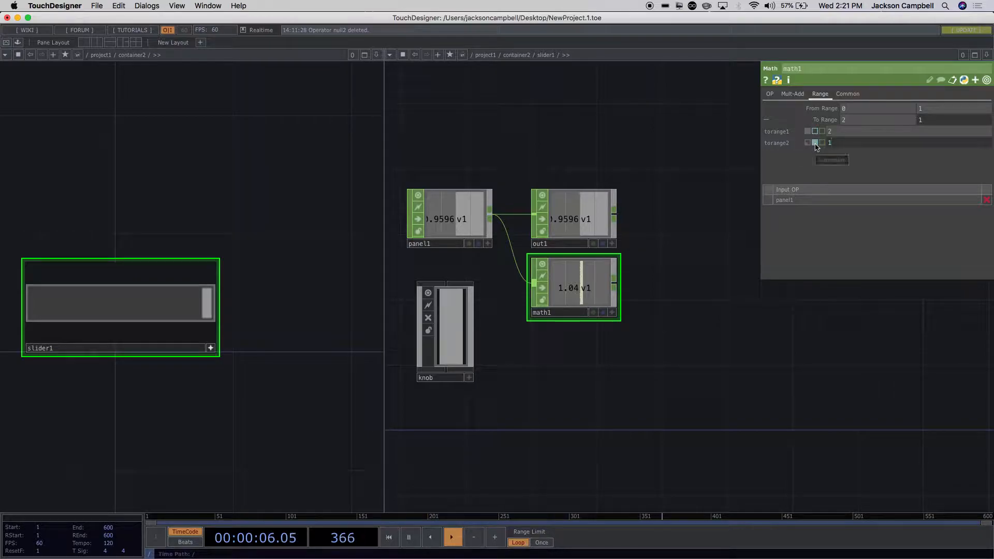
click(833, 145)
click(829, 144)
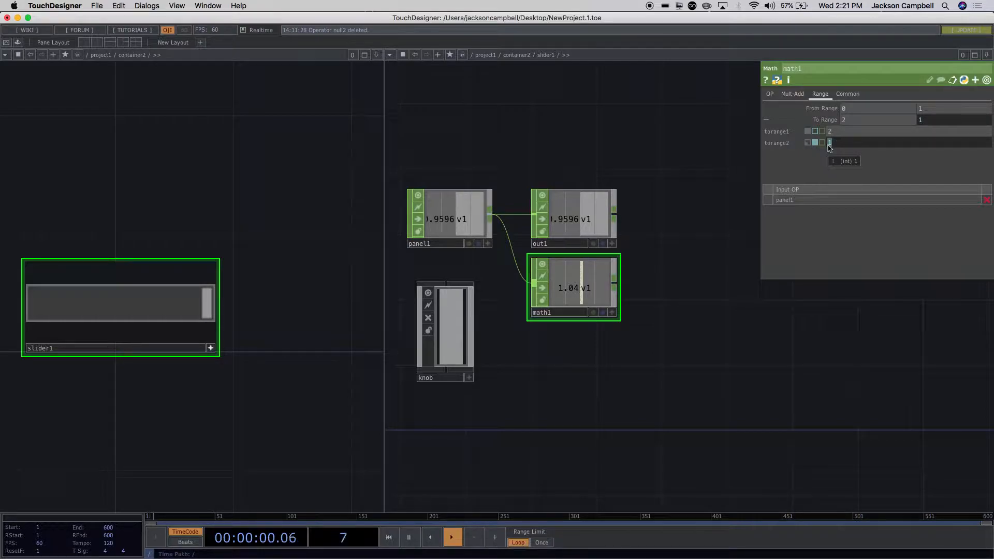
key(BackSpace)
text(parent().width)
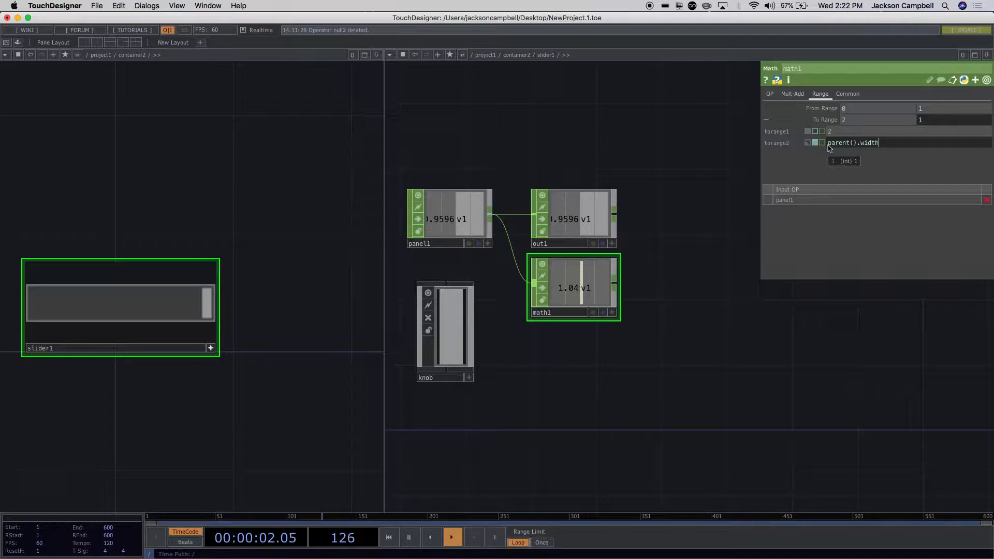
key(Return)
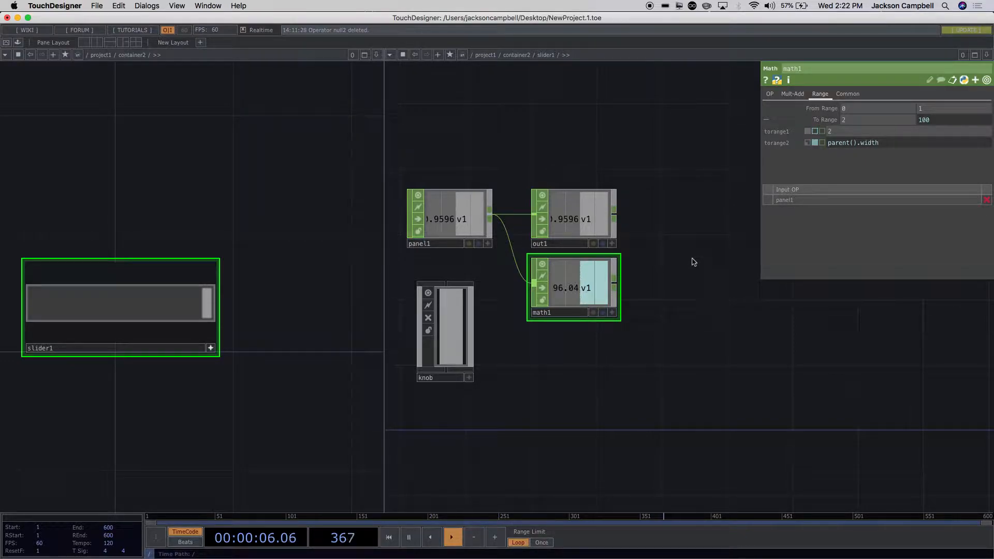
Compare math1's remapped output with knob's X position and layout parameters
scroll(694, 264, up, 3)
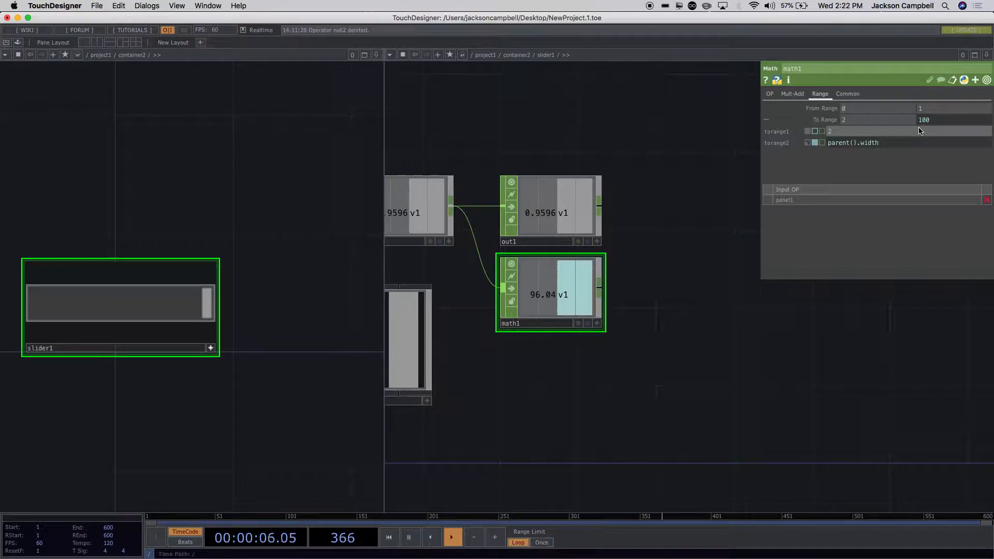
scroll(689, 241, down, 2)
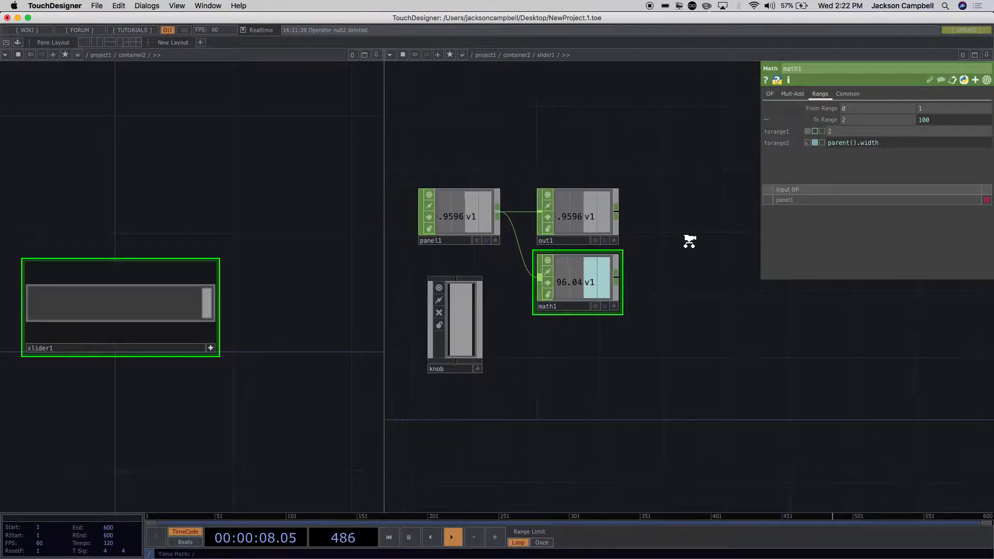
scroll(621, 280, up, 2)
click(436, 329)
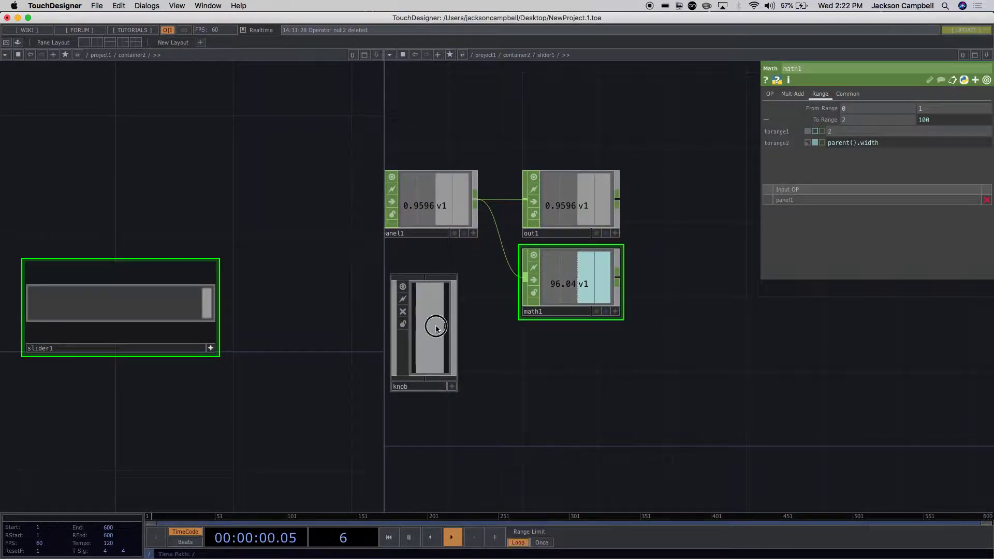
click(553, 287)
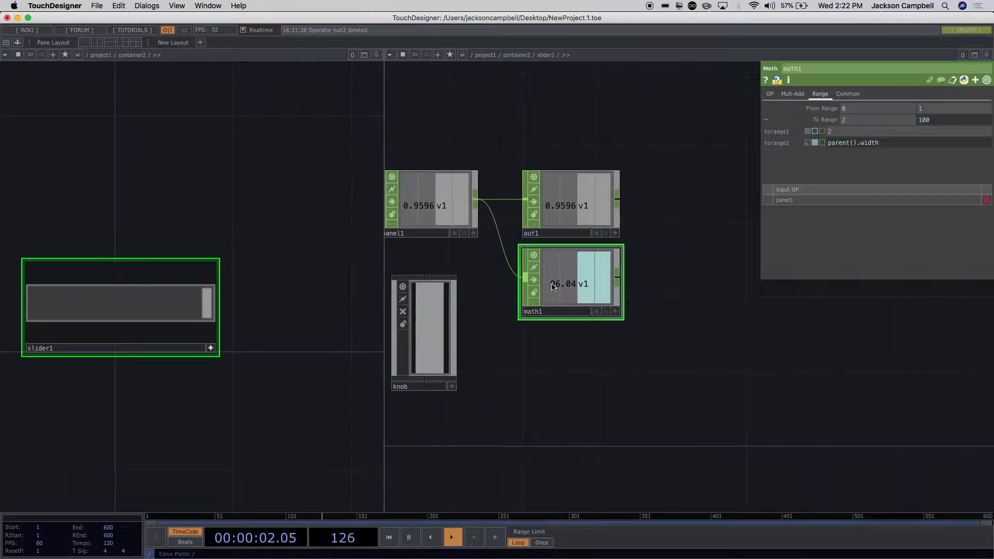
click(448, 309)
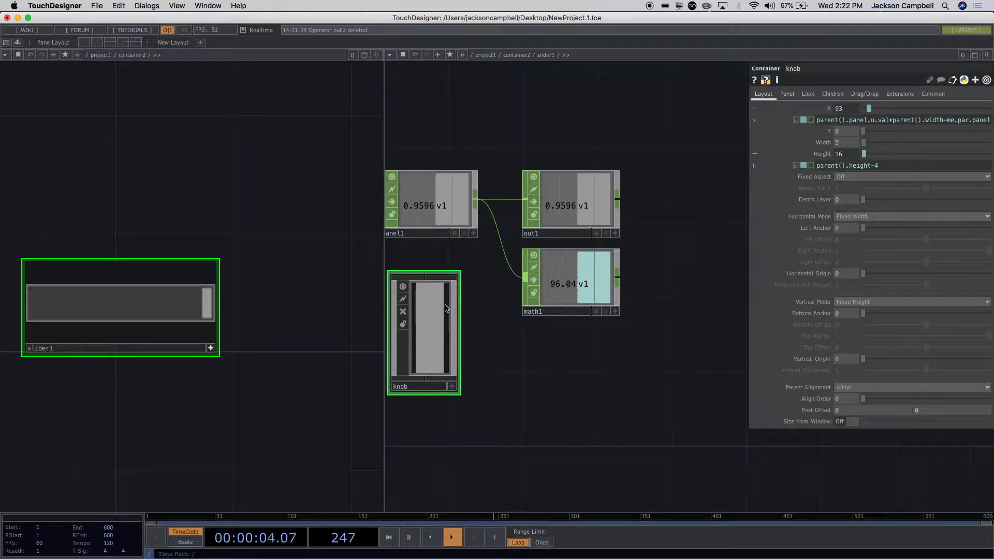
Adjust math1's placement so it sits just below out1 in slider1's network
drag(546, 284, 552, 301)
scroll(634, 268, up, 5)
scroll(633, 268, down, 3)
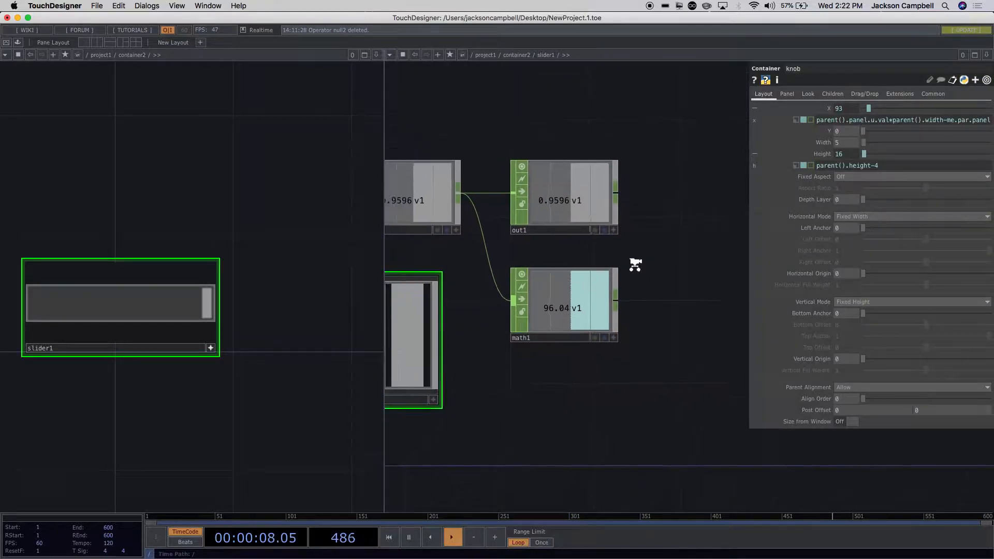
scroll(506, 336, down, 2)
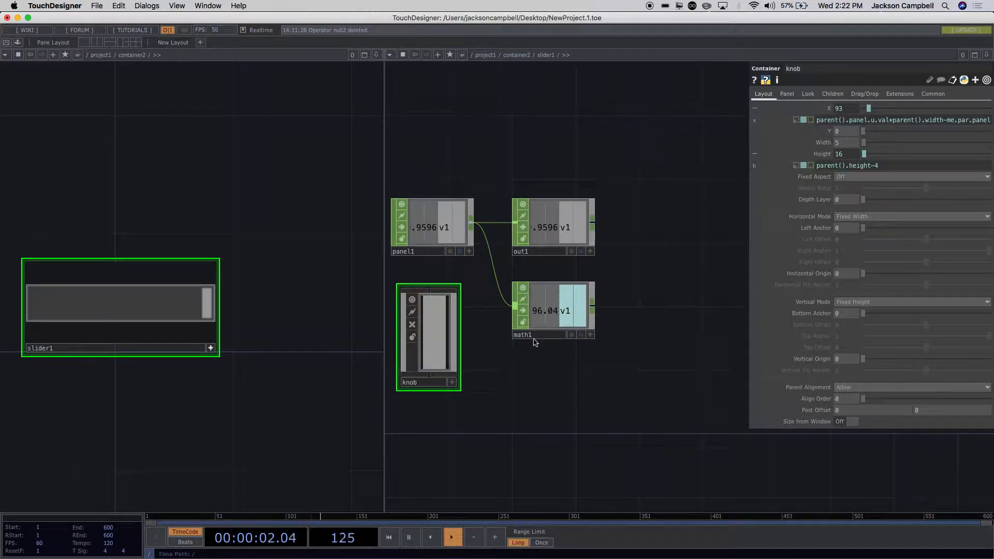
drag(570, 293, 570, 277)
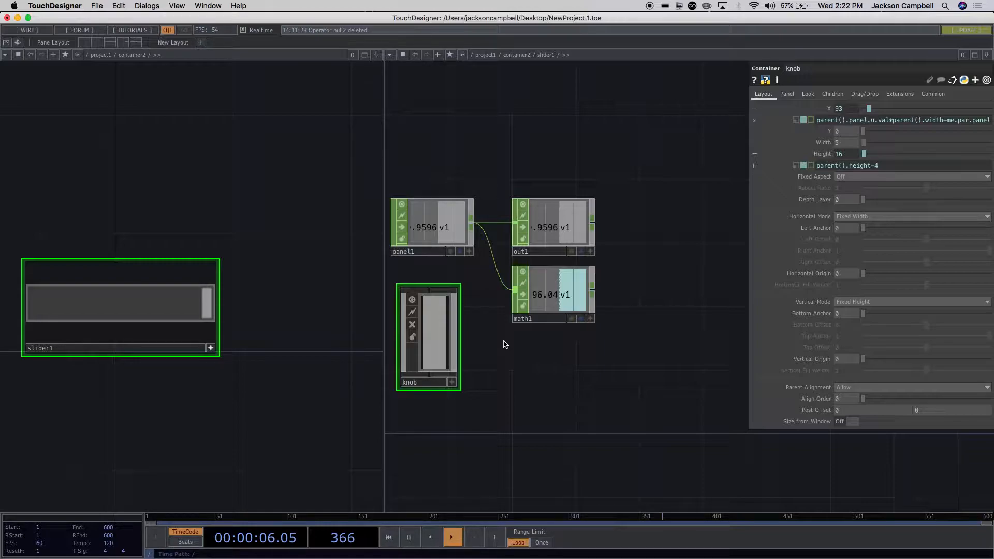
Examine knob's X expression, highlighting the parent().panel.u.val and parent().width terms
click(432, 361)
click(432, 363)
click(849, 120)
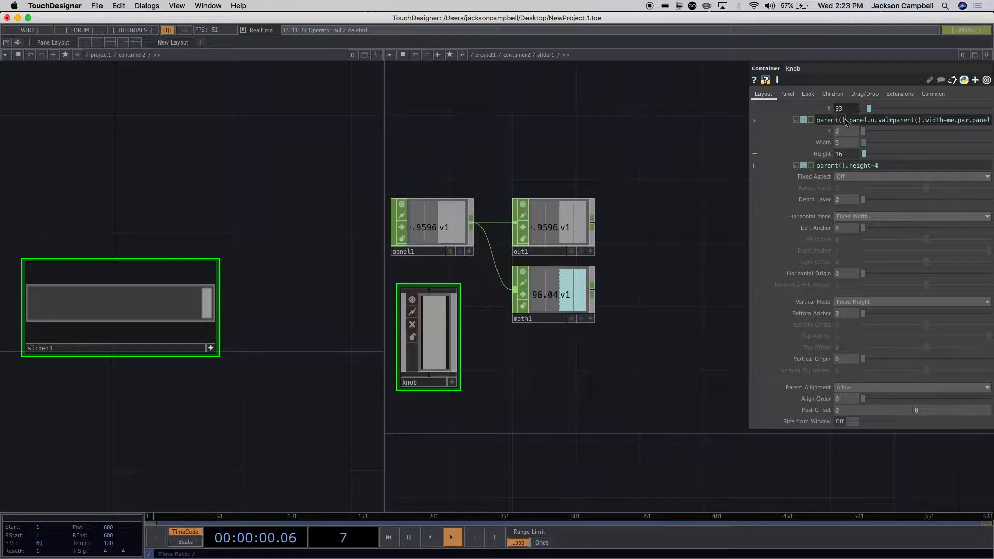
drag(875, 124, 796, 122)
click(839, 123)
drag(894, 124, 943, 124)
scroll(639, 328, up, 2)
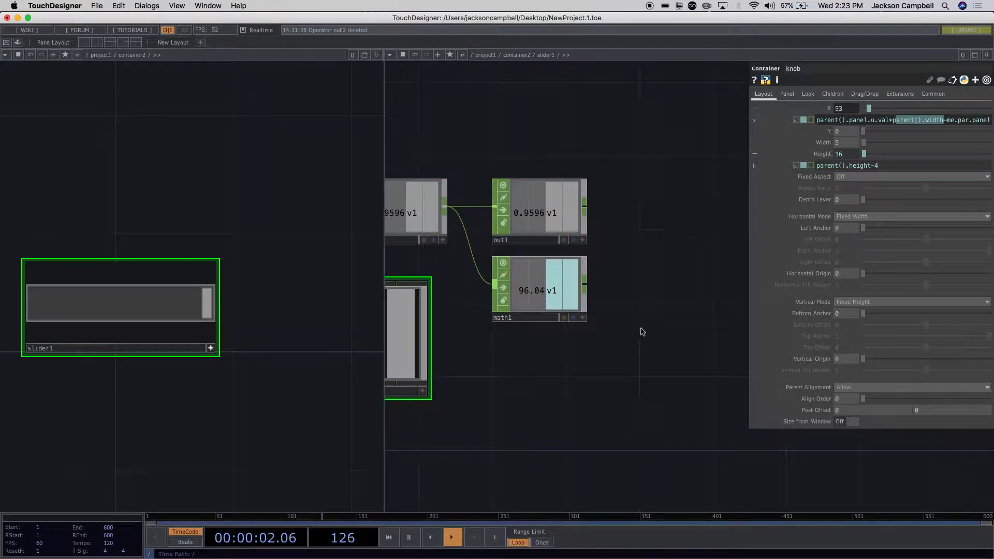
Begin extending math1's second To Range expression to parent().width - ( and review its parent() reference
click(575, 305)
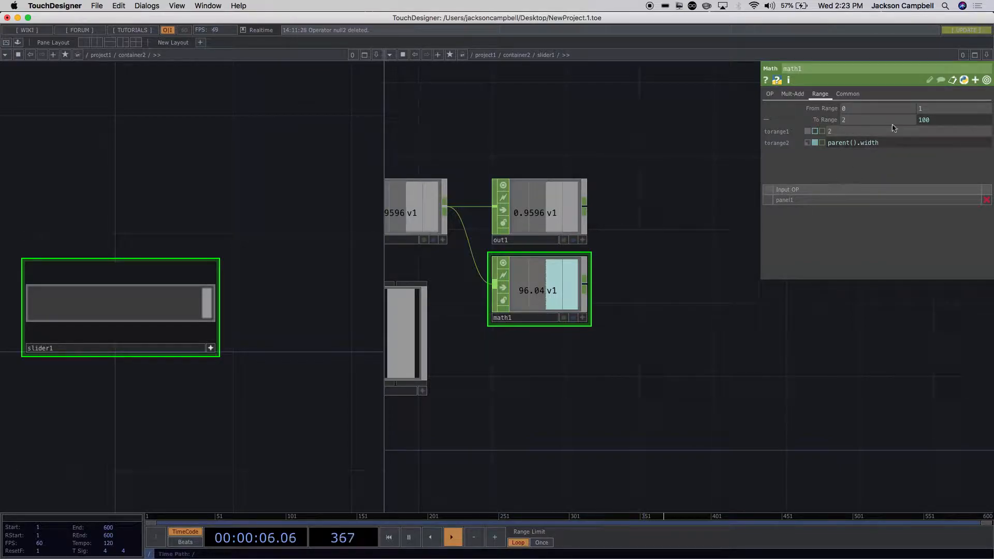
click(882, 146)
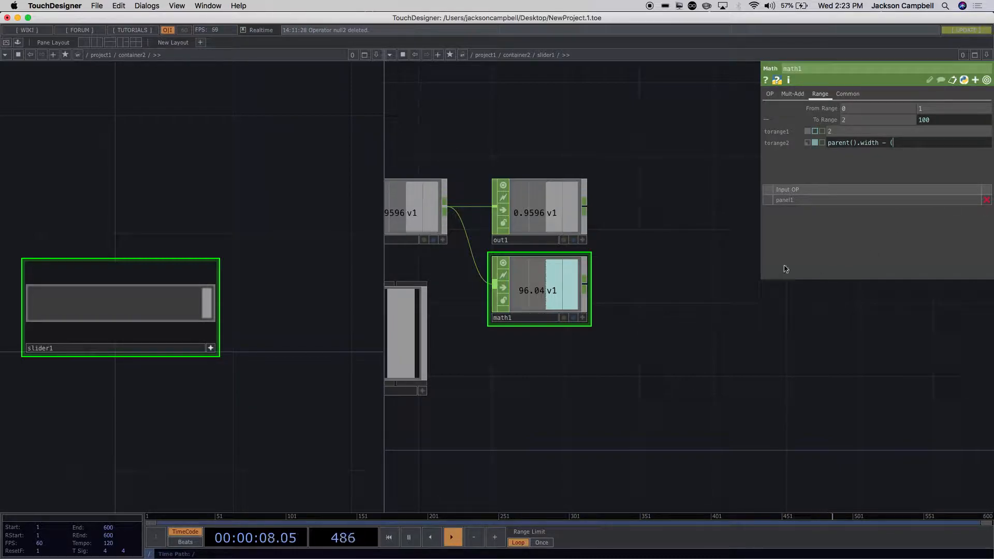
click(831, 144)
click(851, 143)
Reframe slider1's network and bring up knob's layout parameters for reference
scroll(650, 251, down, 6)
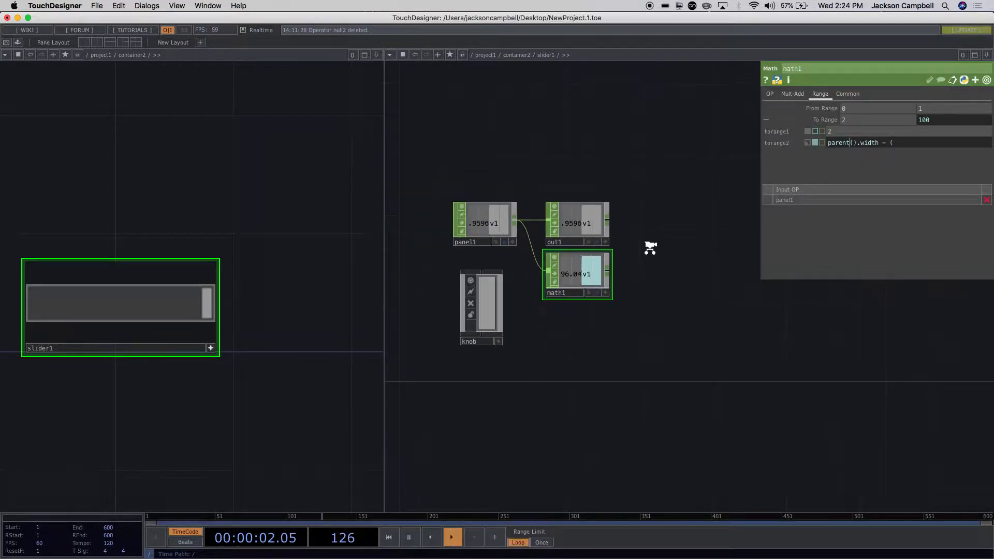
scroll(650, 251, up, 6)
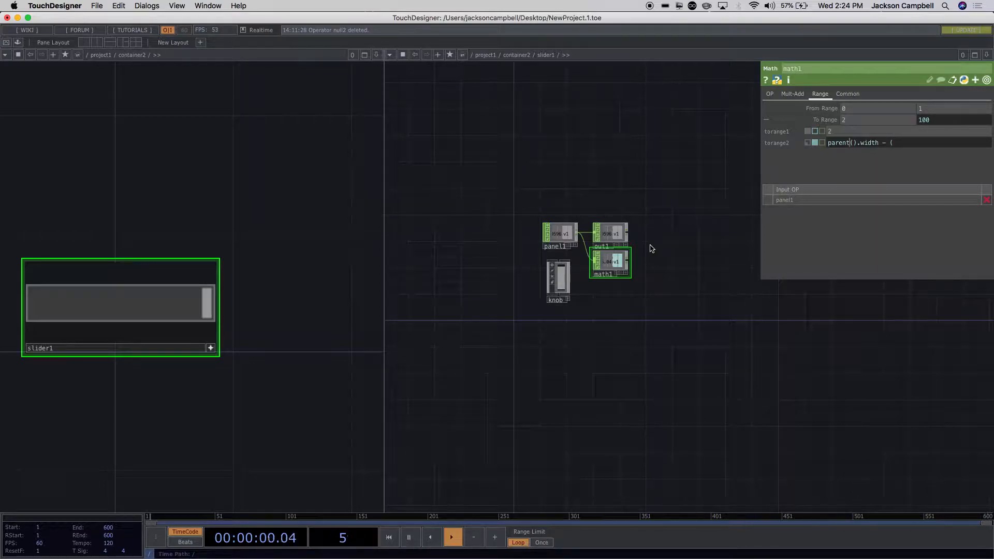
scroll(910, 146, up, 3)
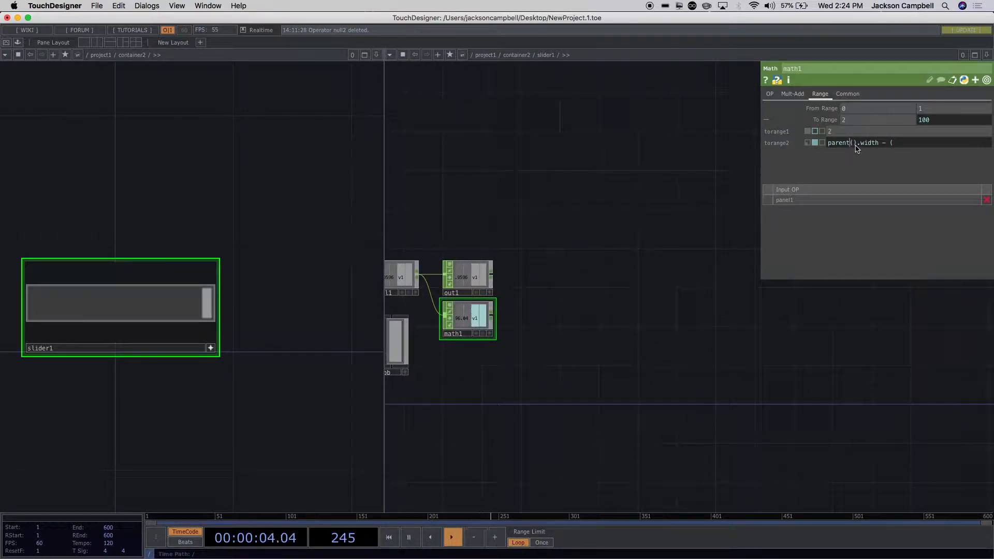
scroll(927, 132, up, 2)
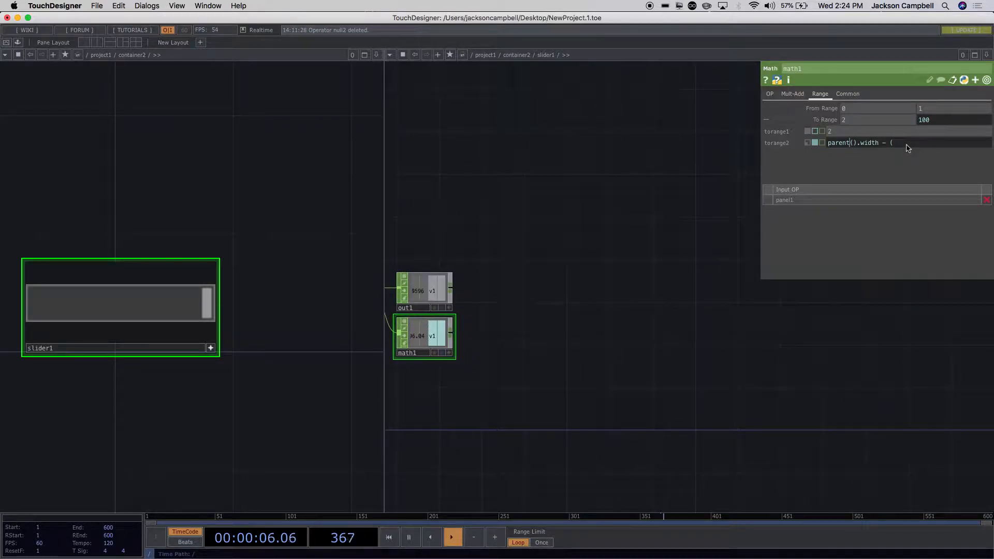
drag(644, 318, 797, 274)
scroll(719, 323, up, 4)
scroll(718, 322, down, 1)
drag(566, 373, 668, 373)
click(475, 346)
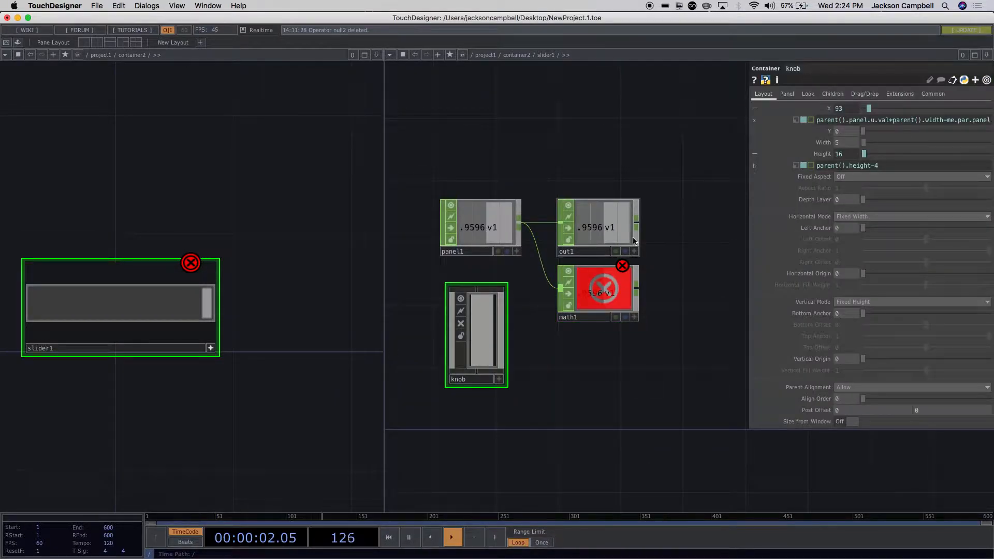
Complete math1's second To Range expression as parent().width - op('knob').par.w and test it by moving slider1
click(613, 228)
click(612, 280)
click(909, 148)
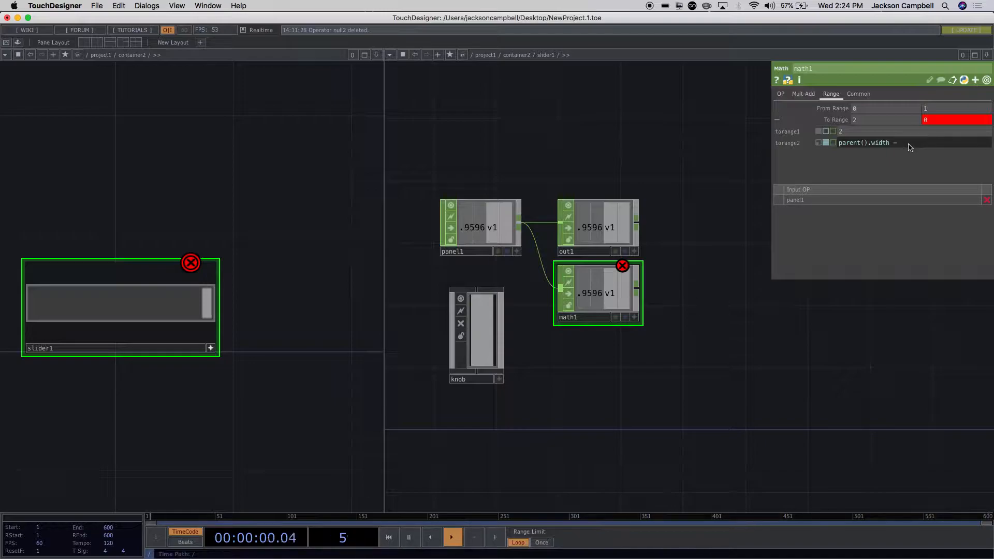
text(op('knob').par.w)
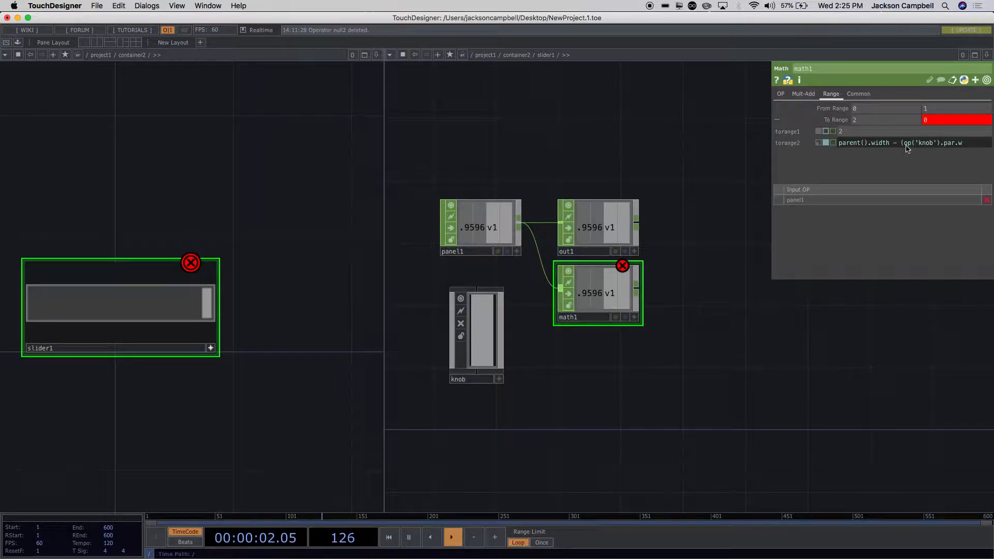
key(BackSpace)
click(827, 326)
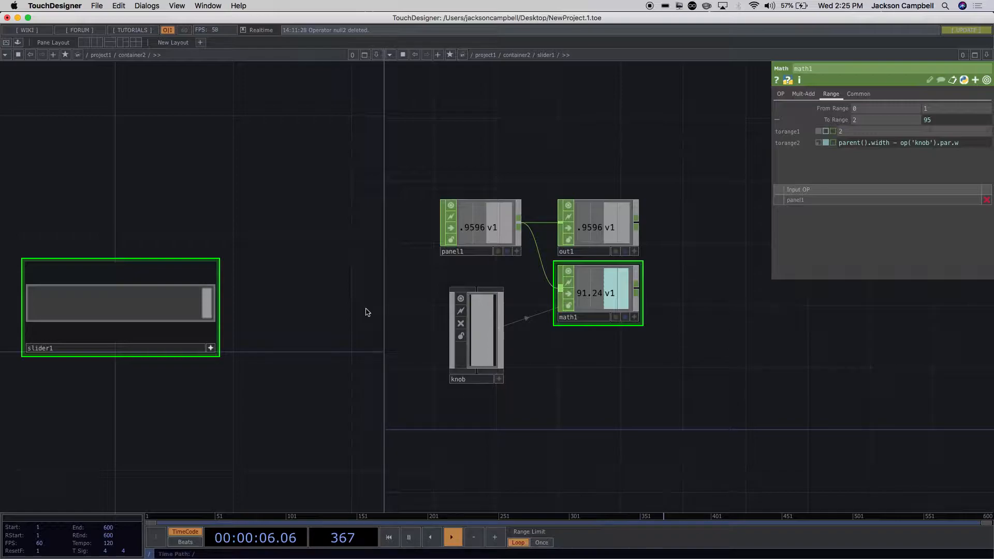
drag(222, 304, 172, 315)
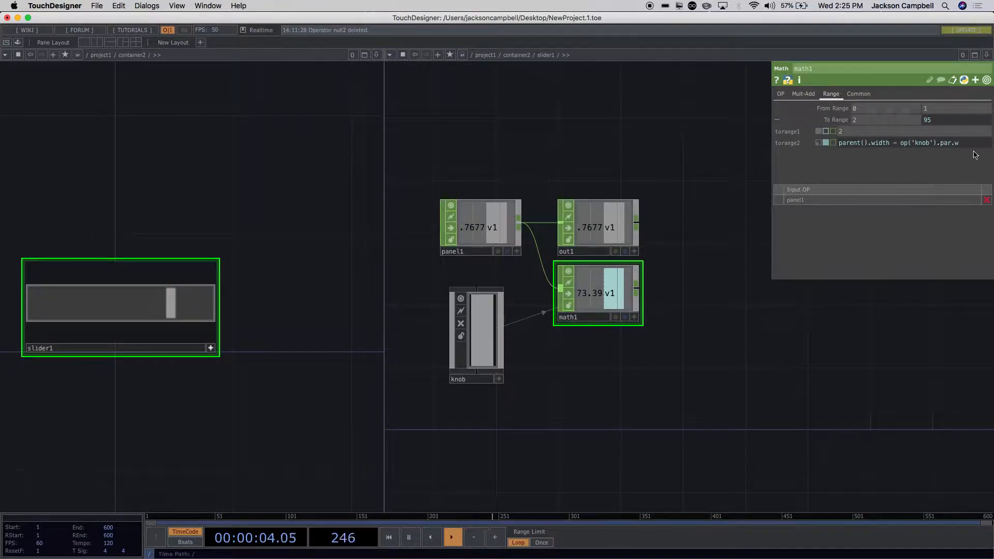
Extend math1's second To Range expression to parent().width - (op('knob').par.w + 2)
click(901, 145)
text(()
click(970, 146)
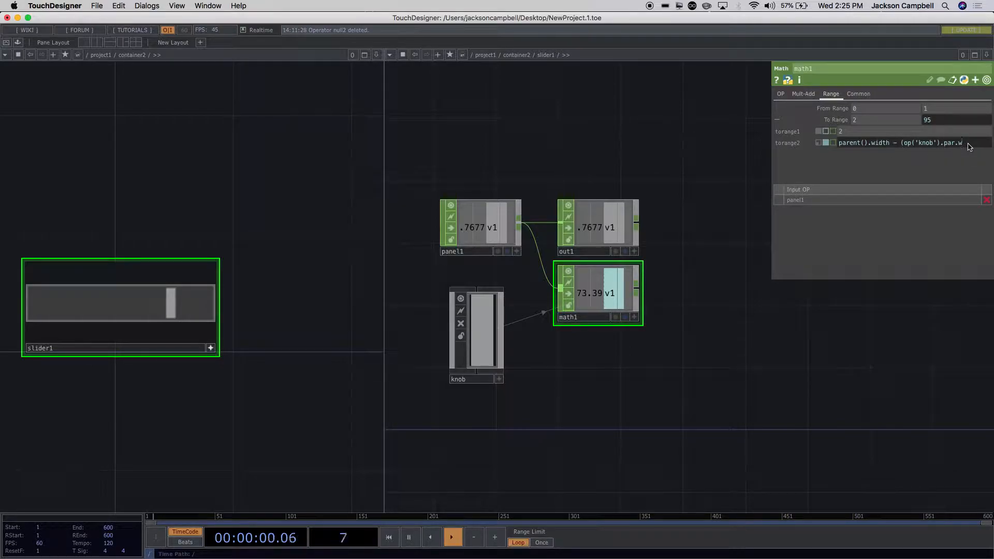
text(+ 2)
key(Return)
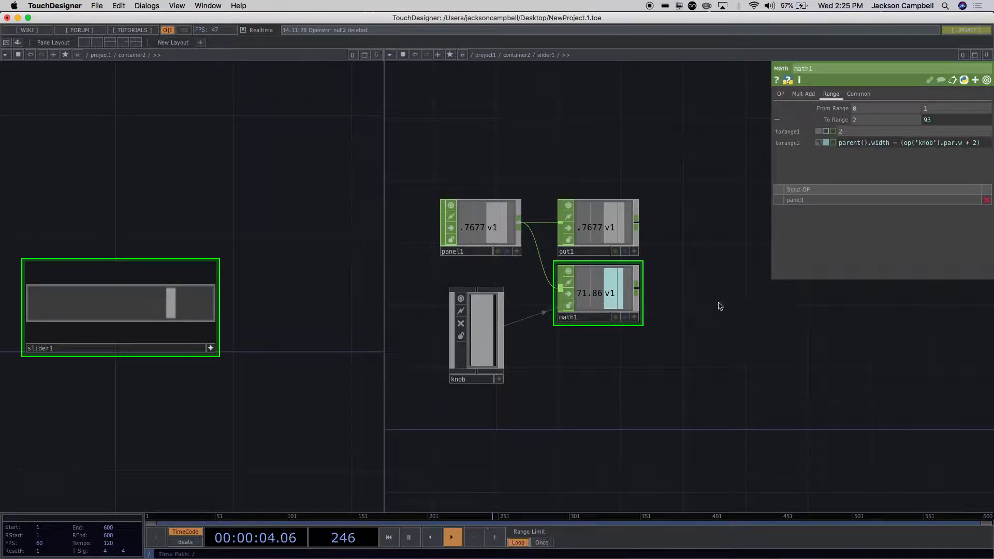
Test slider1 at and near its maximum while checking knob's X parameter against math1's output
scroll(715, 297, up, 3)
drag(457, 326, 527, 352)
click(449, 350)
drag(171, 306, 255, 314)
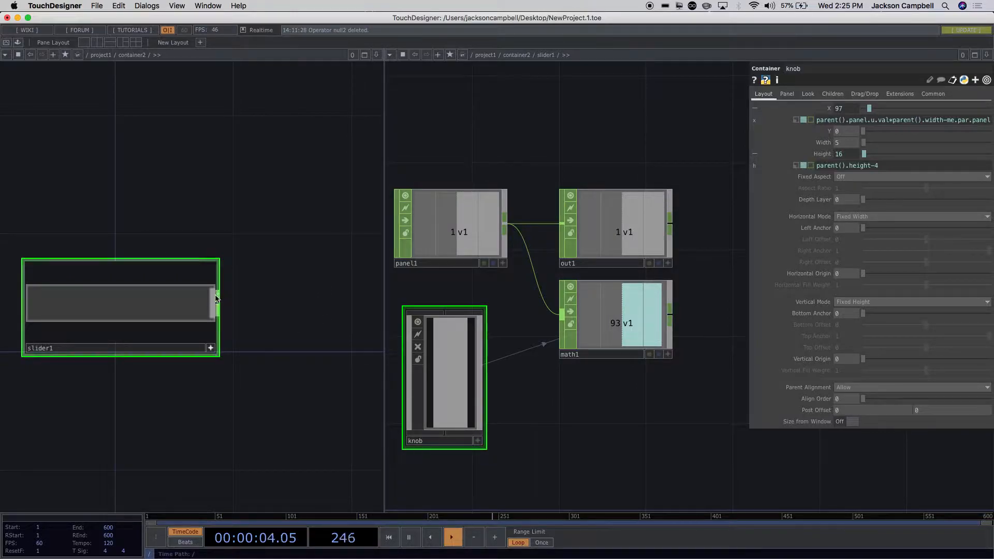
drag(214, 301, 191, 324)
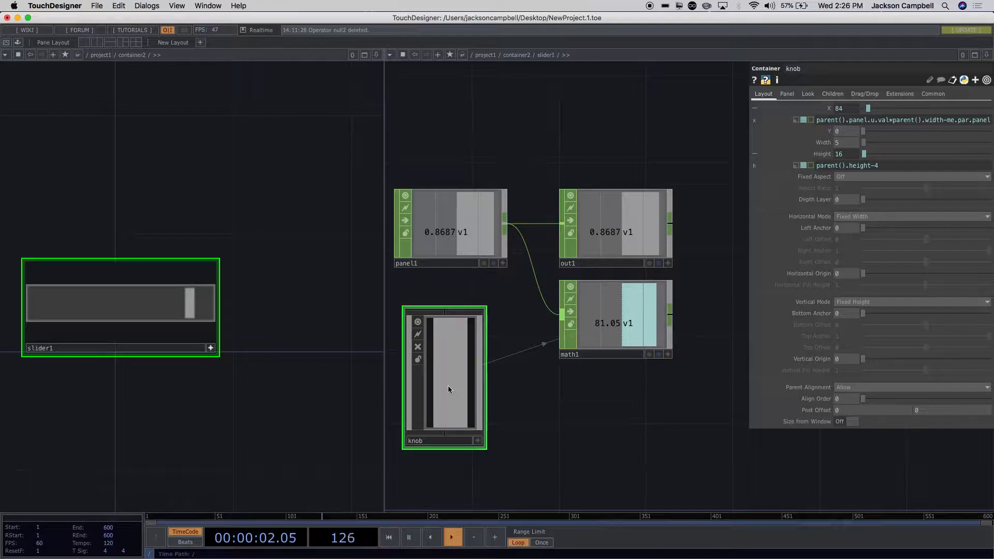
Replace knob's X expression with op('math1')['v1'] so its position follows the Math CHOP's channel
scroll(584, 435, down, 3)
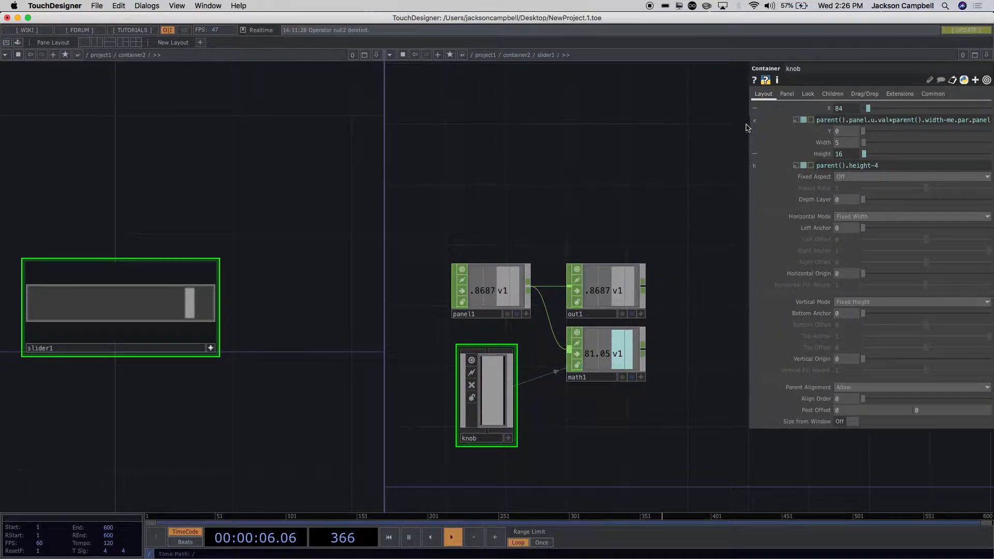
click(607, 369)
click(496, 386)
click(818, 122)
click(818, 122)
drag(820, 124, 991, 132)
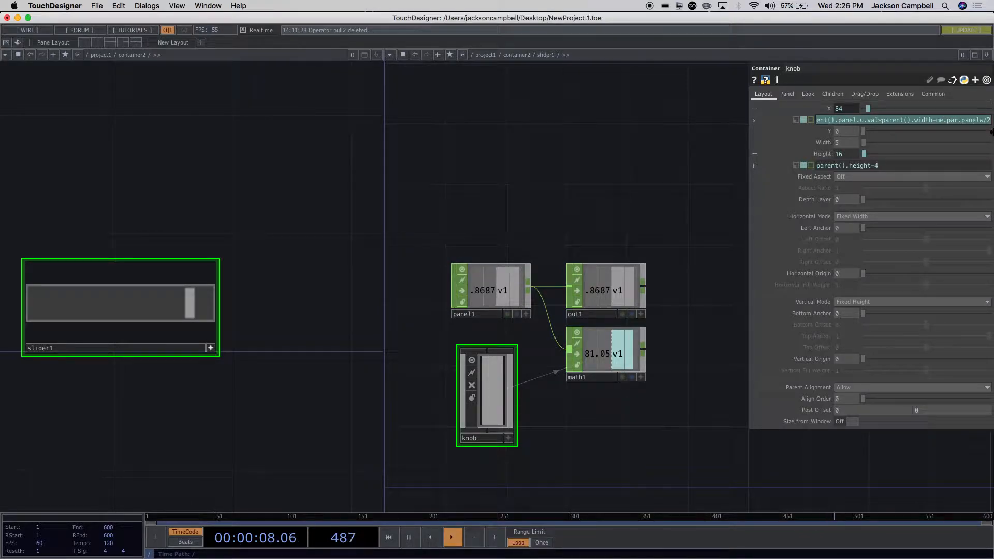
key(BackSpace)
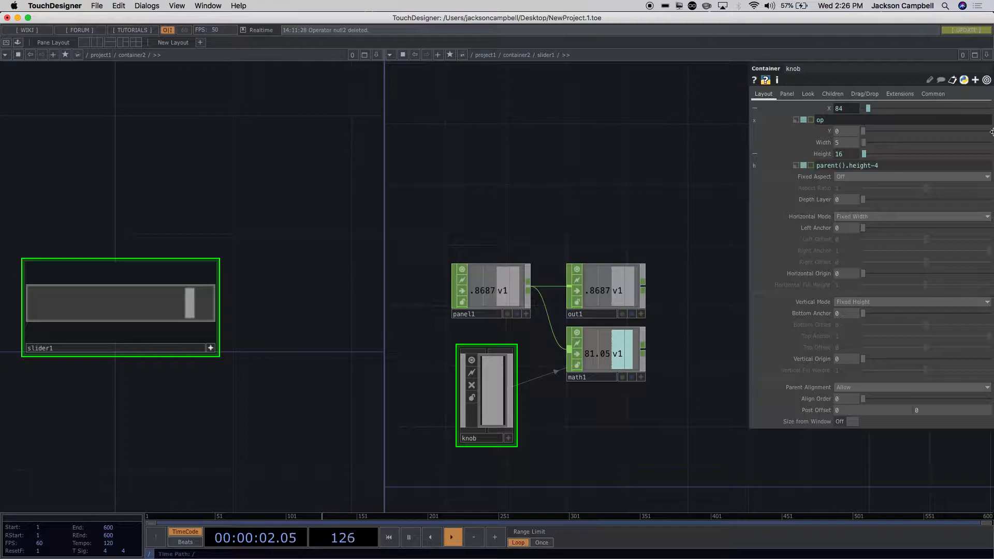
text(op('k)
key(BackSpace)
text(math1')[v1)
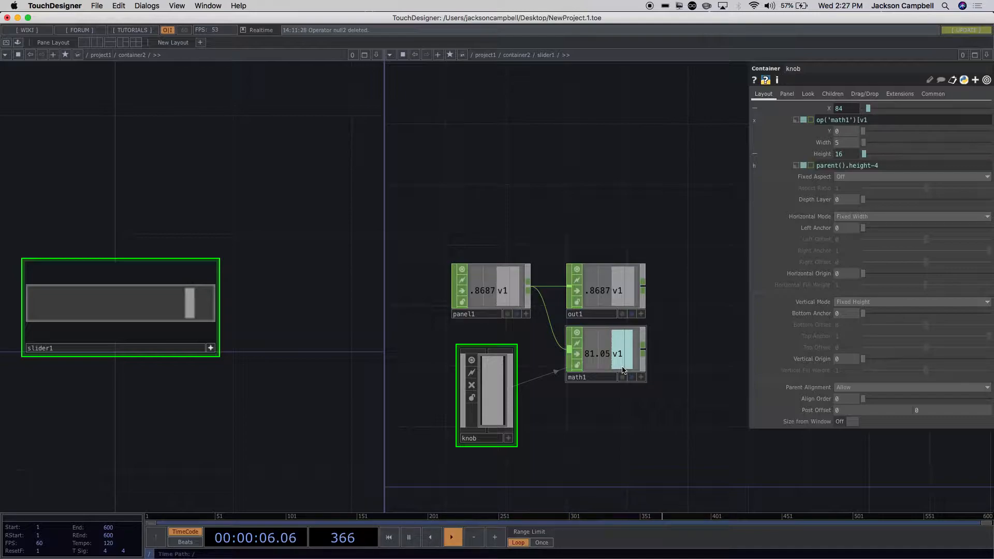
key(Left)
key(Left)
key(Left)
text(')
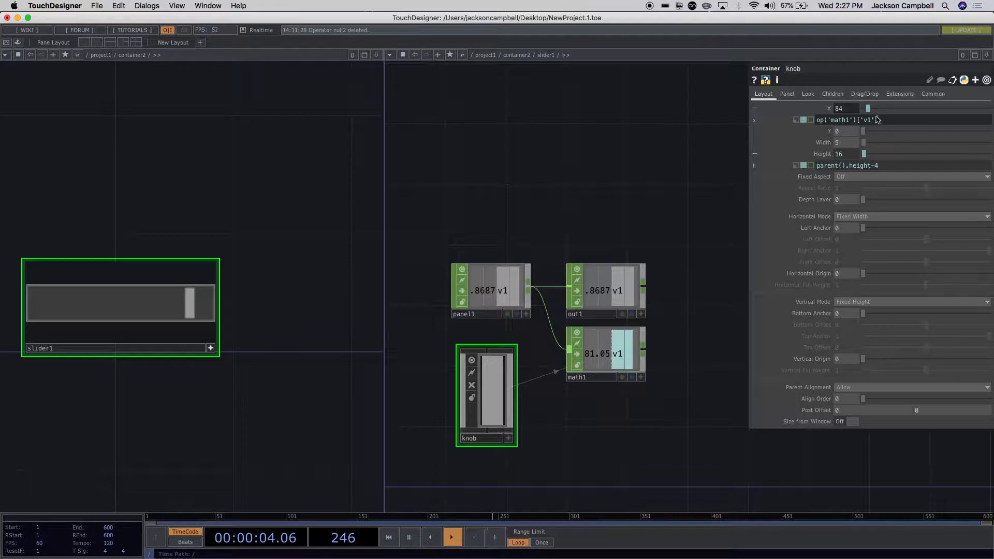
key(Return)
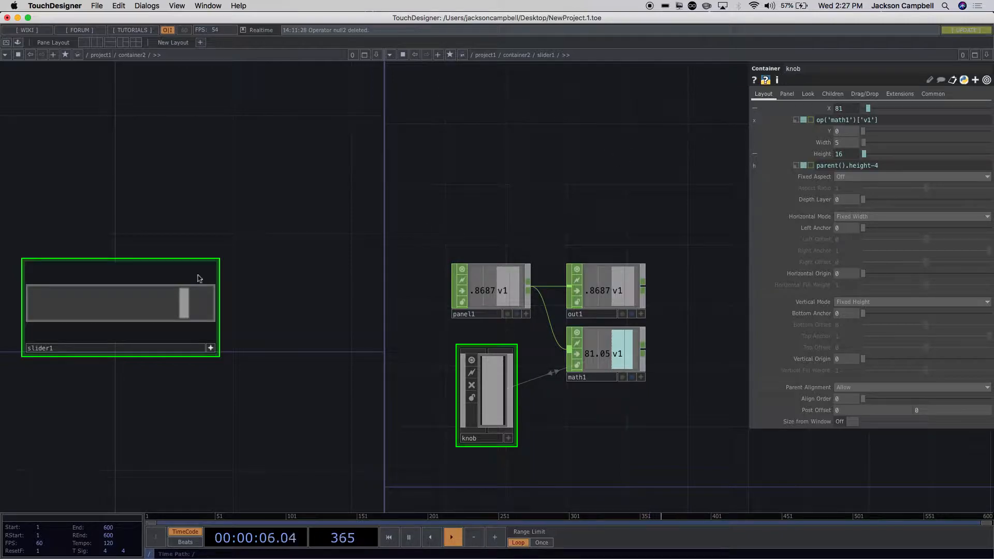
Test slider1 from its maximum back to near its minimum and review math1's second To Range expression
drag(196, 292, 233, 301)
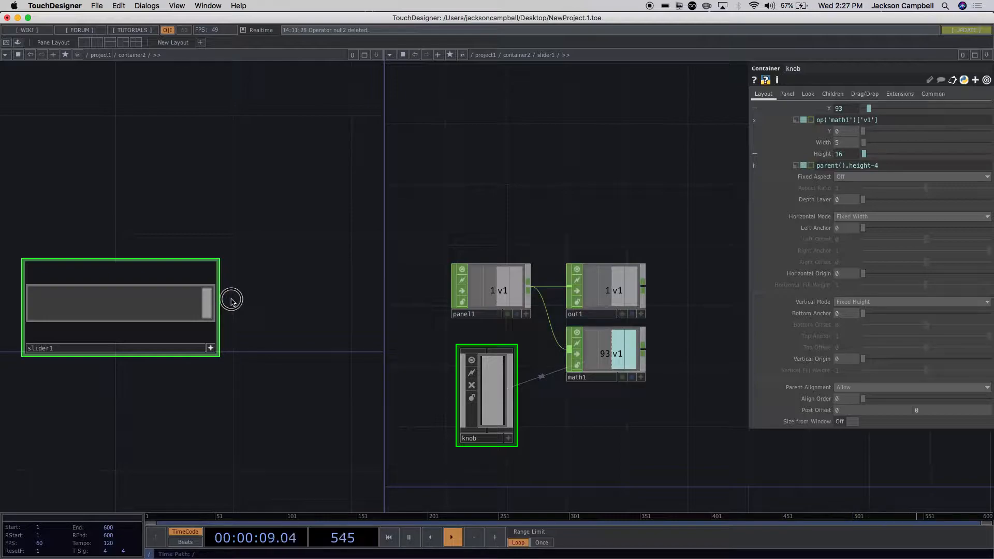
click(613, 358)
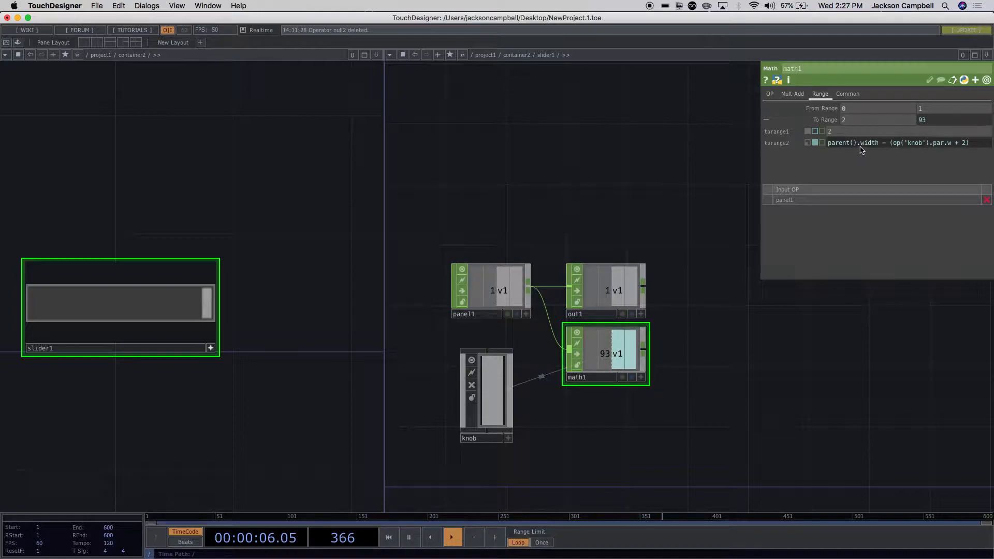
drag(972, 143, 825, 141)
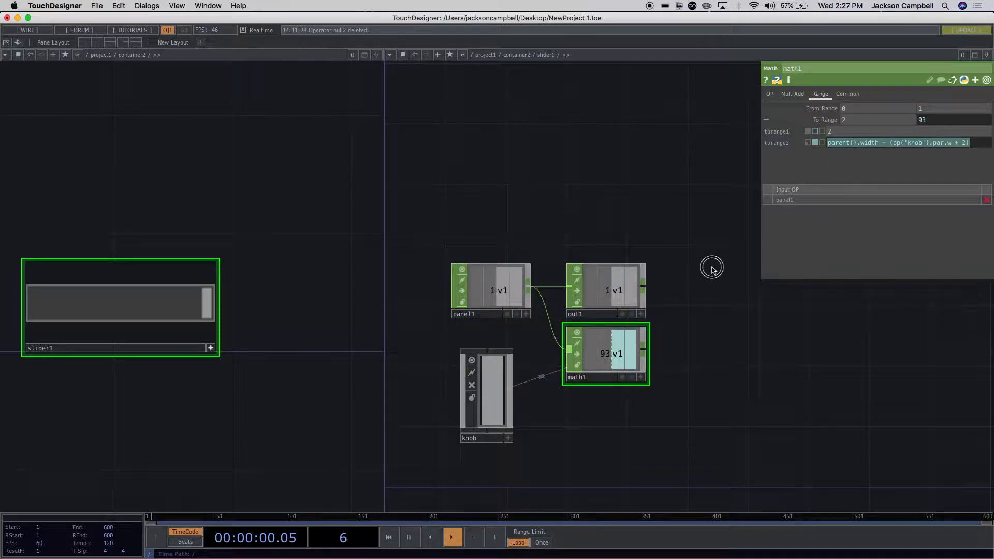
drag(206, 304, 57, 298)
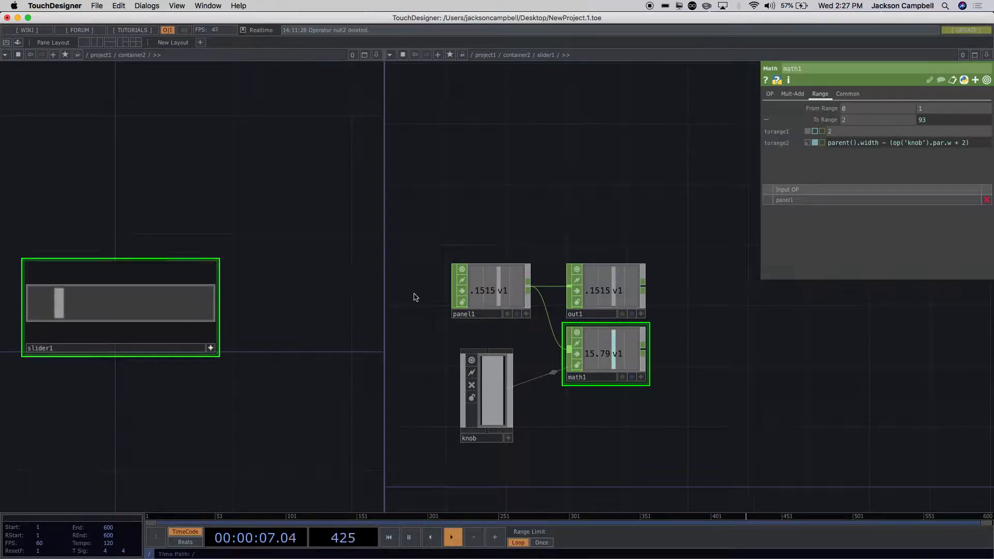
Move math1 slightly lower beneath out1 and compare both operators' outputs with slider1 at its maximum
click(492, 296)
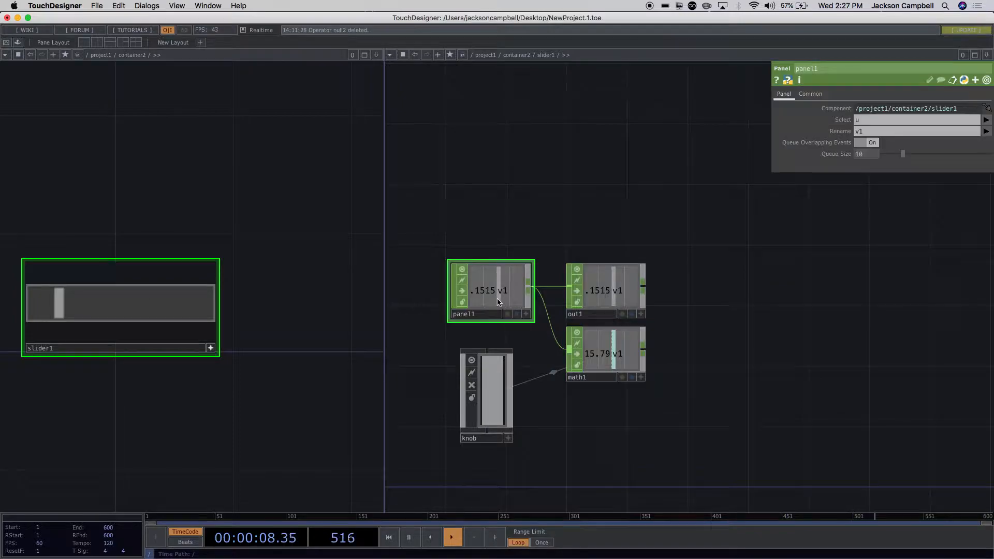
click(604, 295)
drag(602, 365, 604, 370)
drag(60, 305, 235, 313)
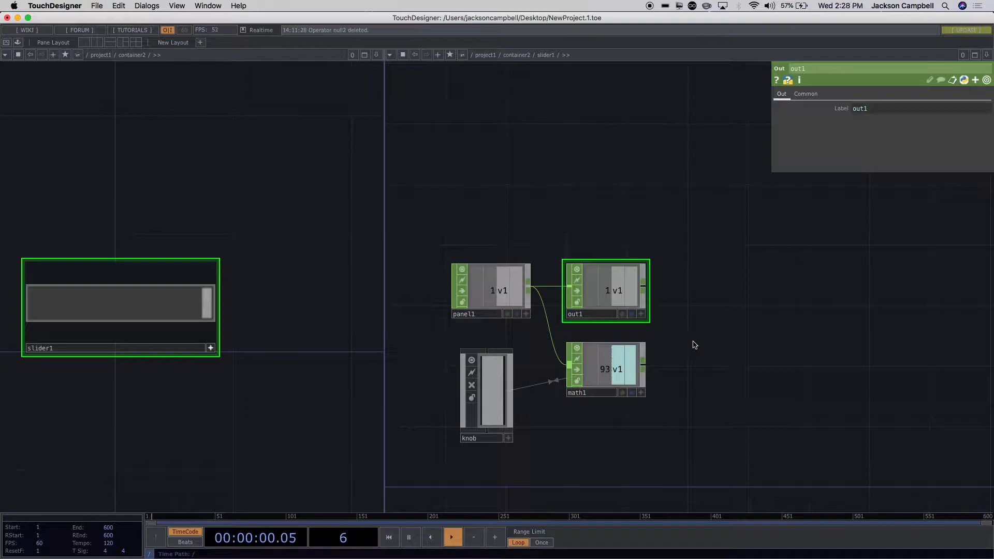
scroll(666, 309, up, 5)
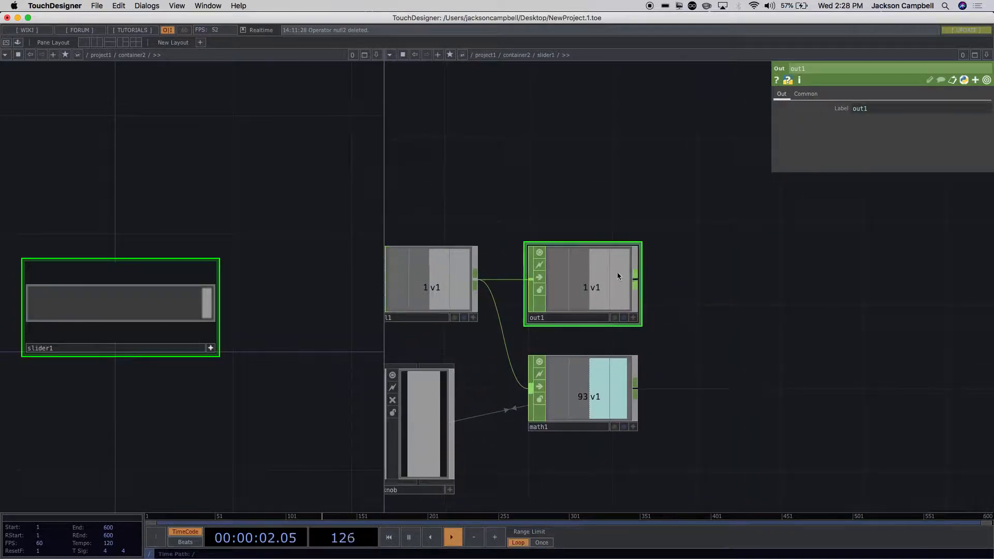
drag(669, 369, 639, 291)
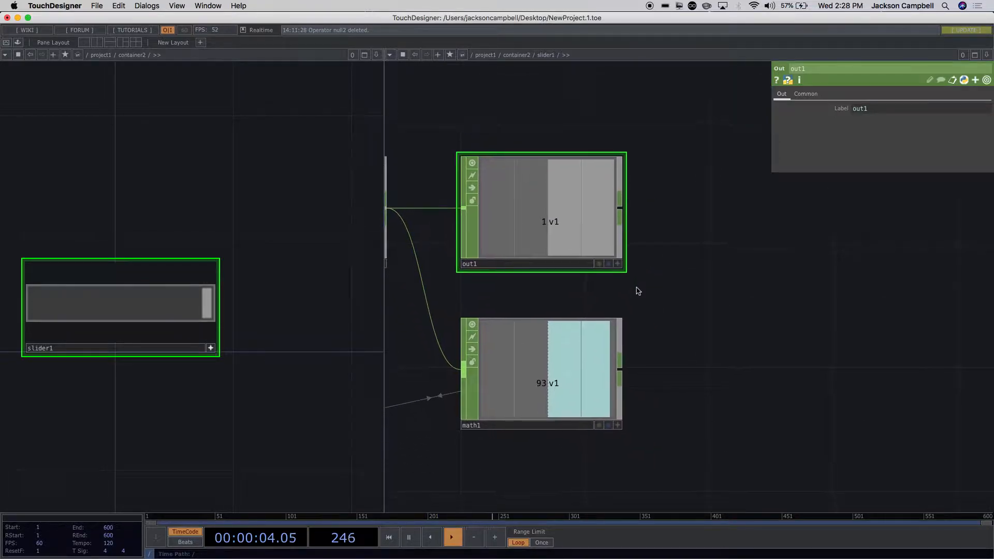
Move slider1's handle to about two thirds of its travel to test the values inside its network
scroll(638, 291, down, 3)
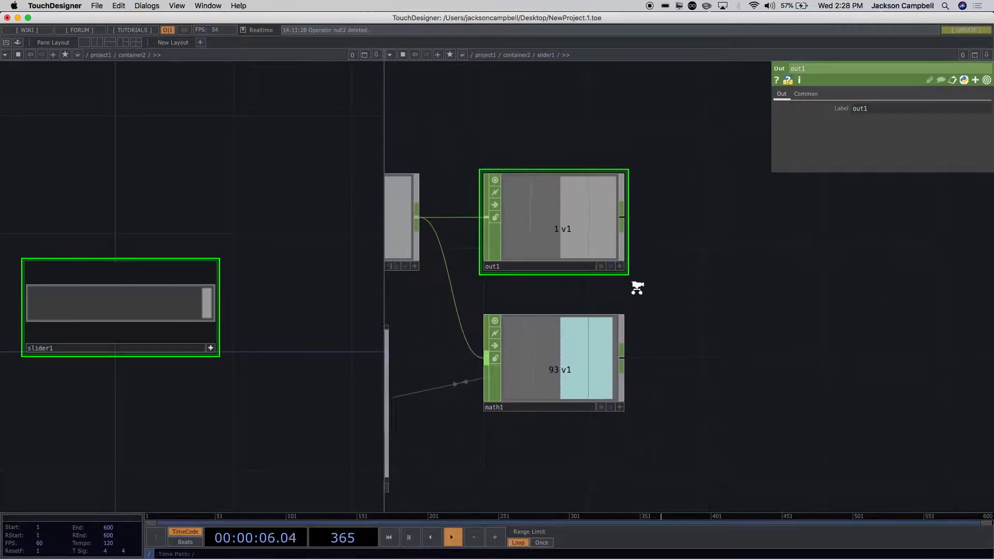
drag(480, 320, 551, 357)
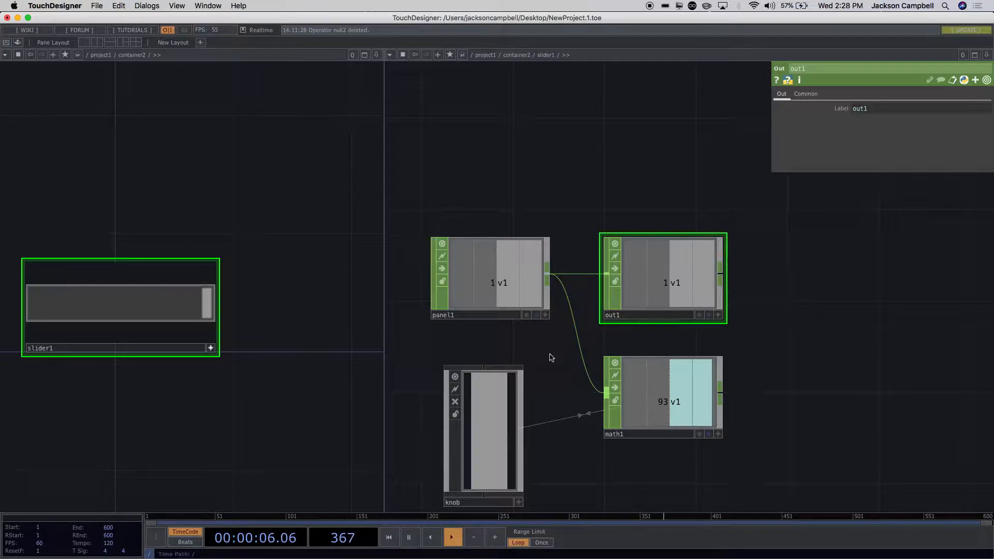
scroll(551, 357, down, 3)
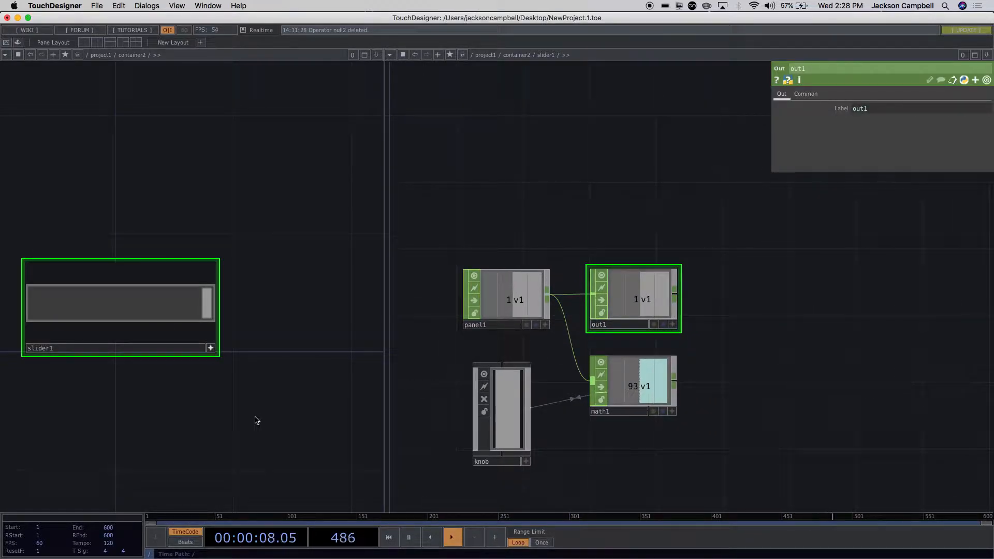
scroll(255, 421, down, 2)
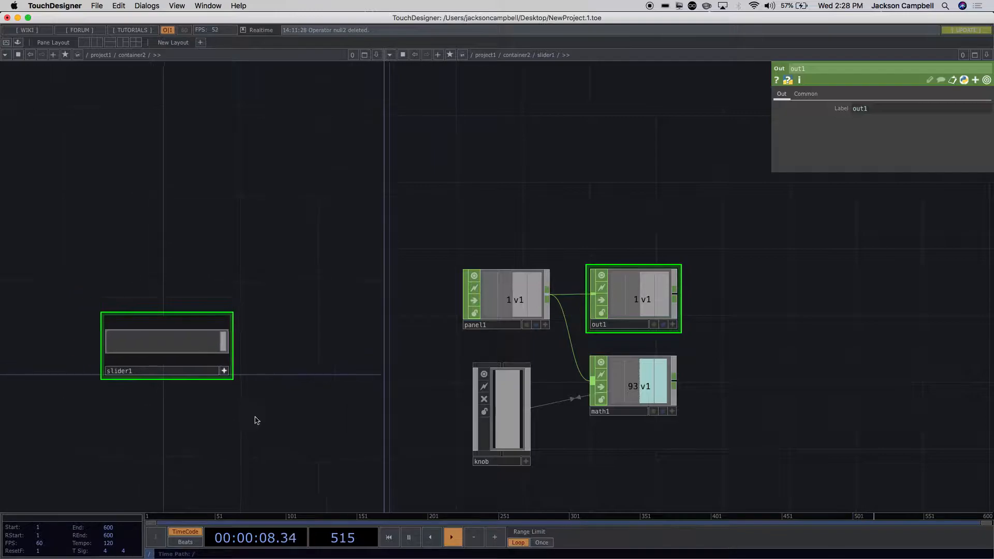
click(195, 352)
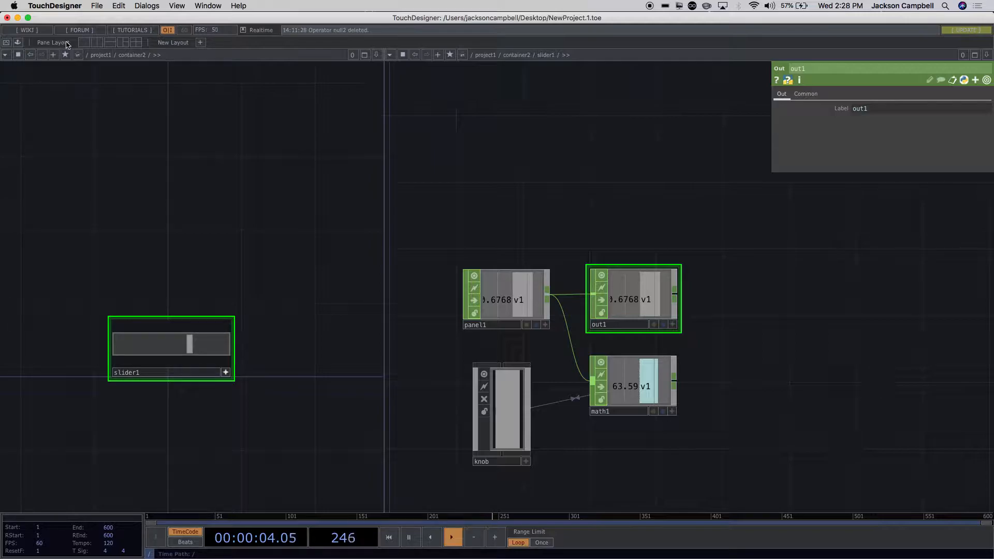
Switch to a single-pane layout and frame slider1 inside container2
click(84, 43)
drag(310, 231, 552, 233)
scroll(552, 236, down, 5)
scroll(553, 236, down, 3)
drag(573, 384, 488, 424)
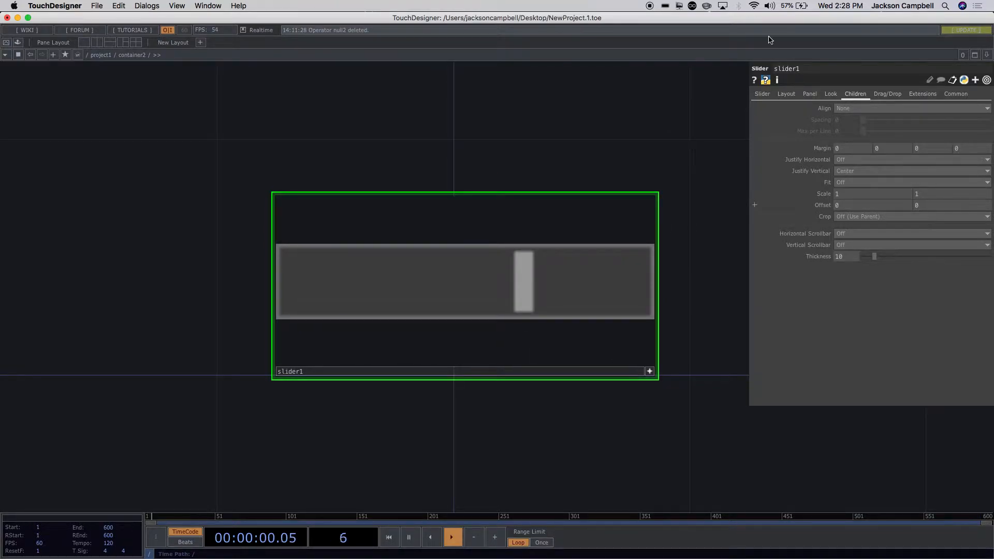
Show slider1's layout parameters and examine how much of container2's width the slider occupies
click(786, 93)
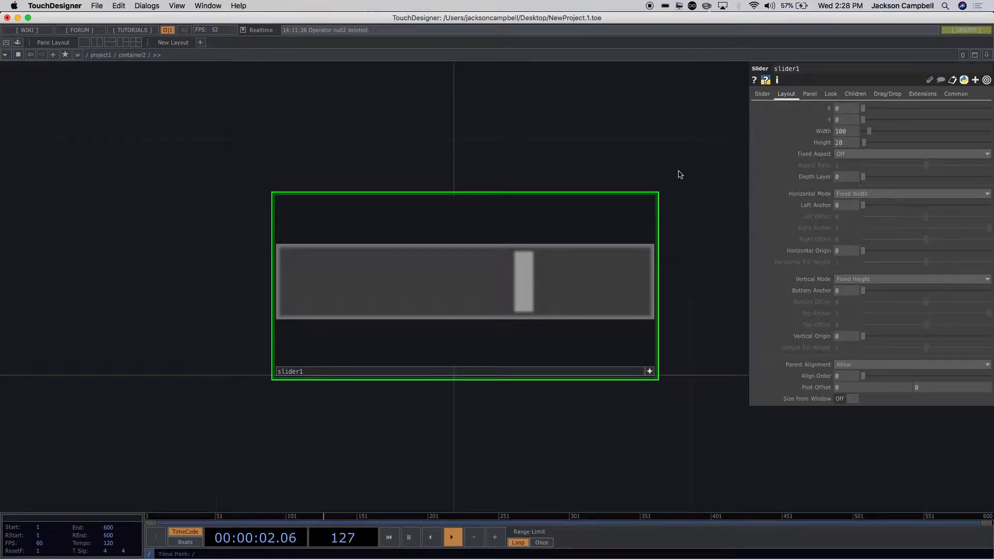
scroll(679, 173, down, 4)
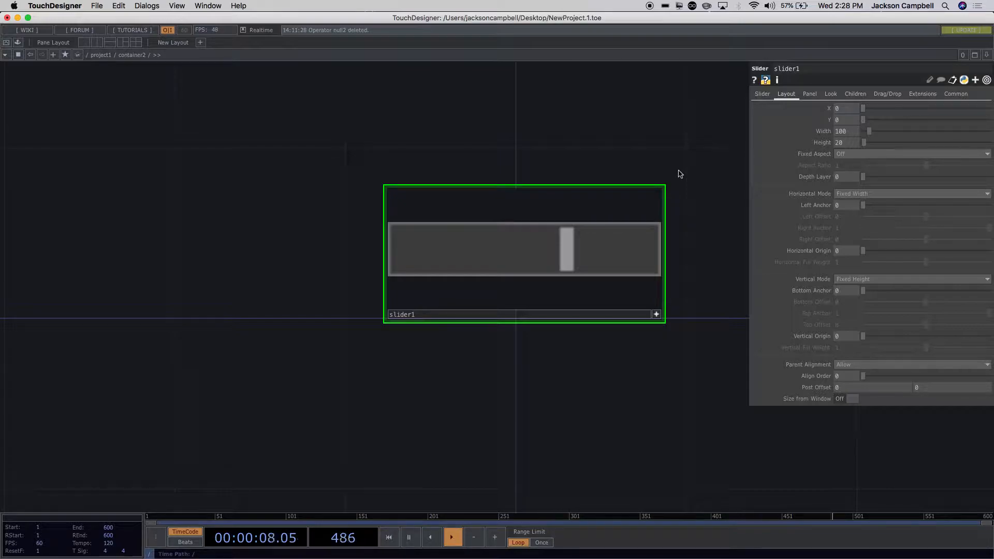
scroll(694, 180, down, 2)
drag(695, 180, 622, 262)
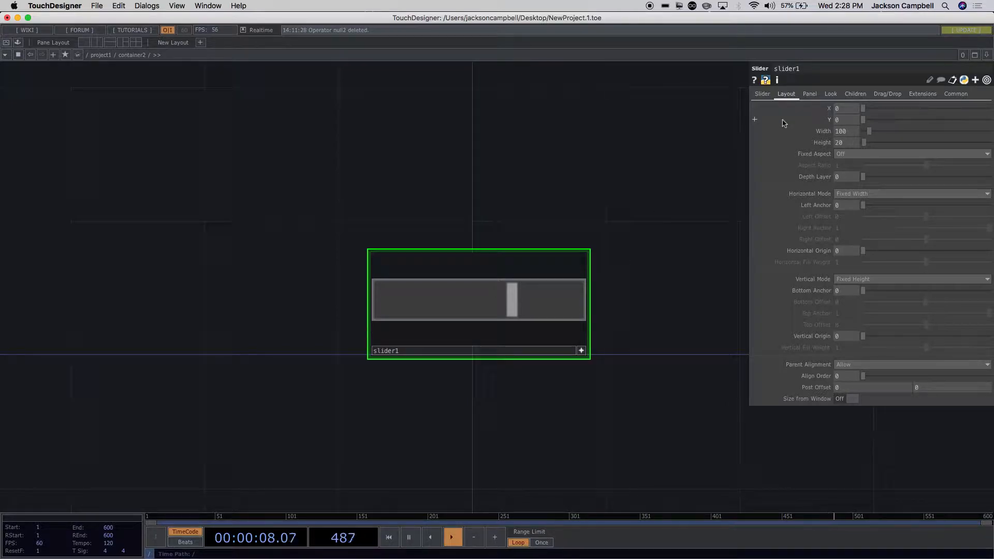
scroll(580, 195, down, 10)
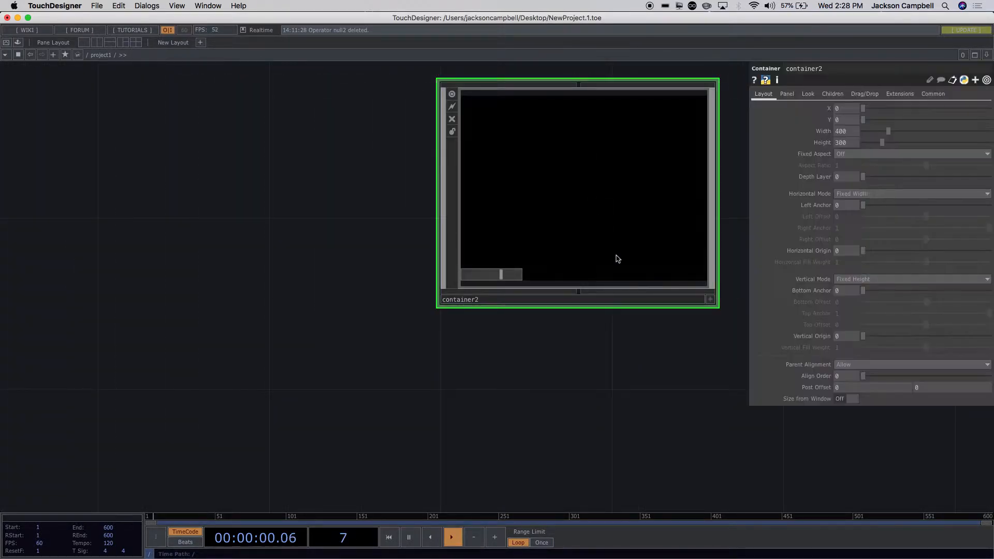
drag(544, 350, 449, 389)
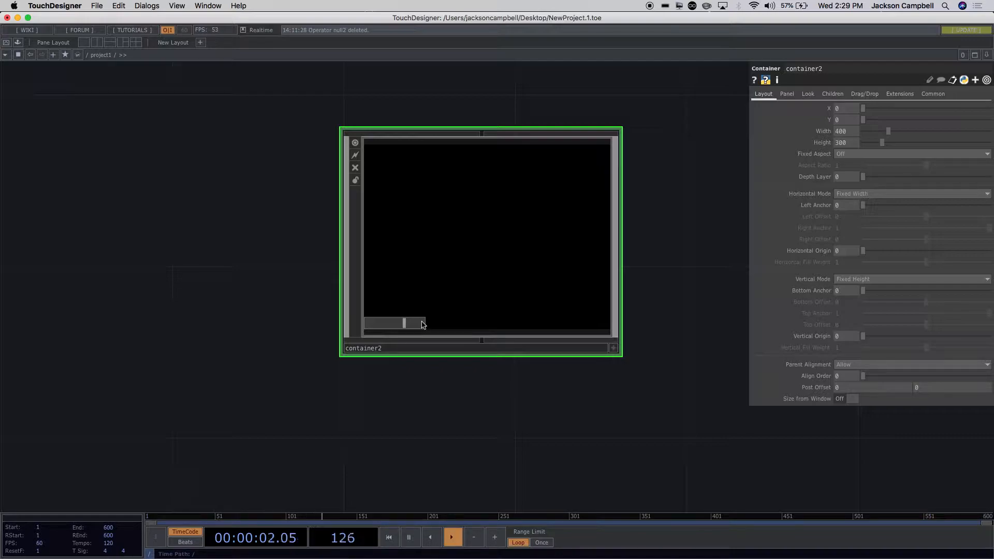
scroll(487, 280, up, 2)
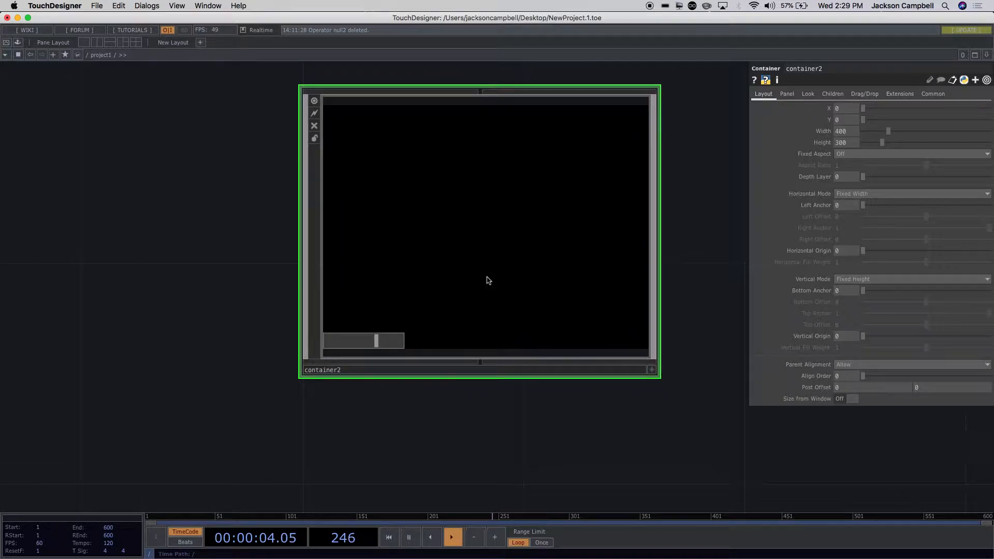
scroll(489, 281, up, 3)
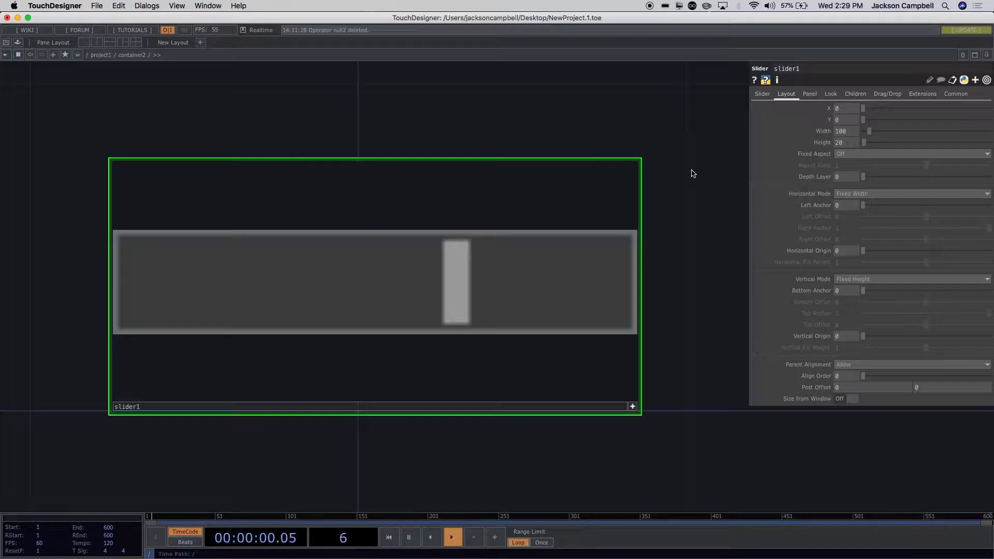
Set slider1's width to 300
click(593, 191)
mouse_move(870, 131)
mouse_down()
mouse_move(884, 132)
mouse_move(862, 129)
mouse_move(870, 132)
mouse_up()
drag(868, 143, 864, 143)
click(845, 132)
text(300)
key(Return)
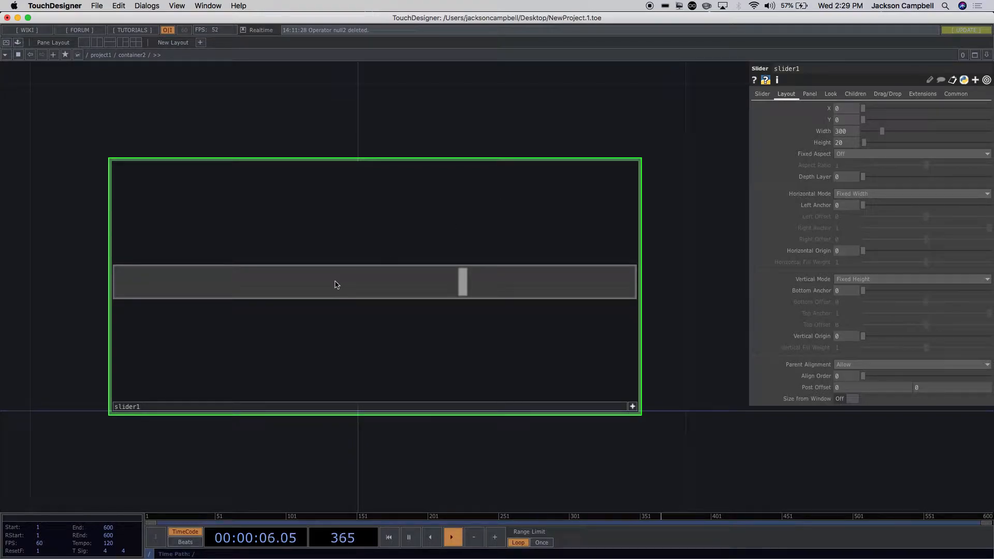
Check the widened slider within container2, and test it by moving the handle close to the maximum
scroll(678, 351, down, 1)
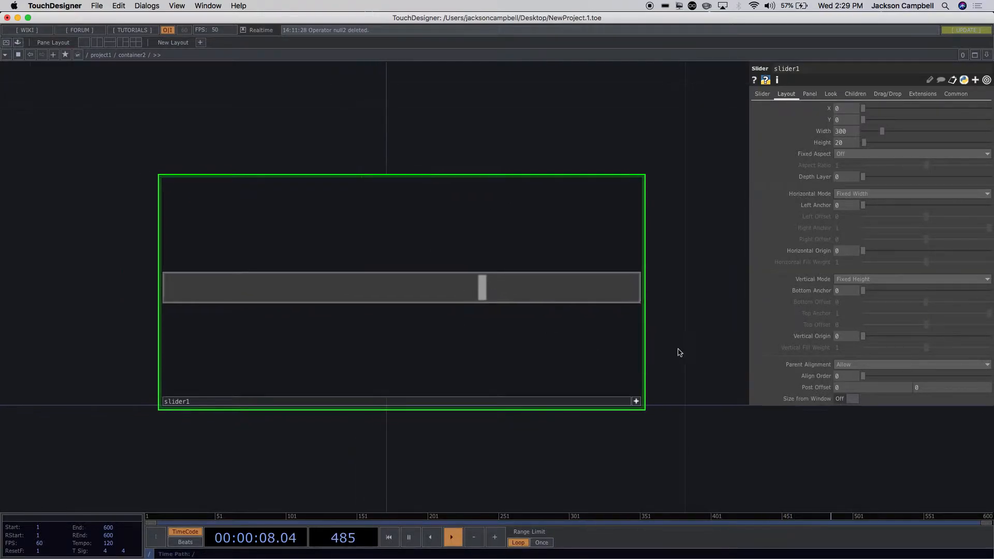
scroll(679, 351, down, 3)
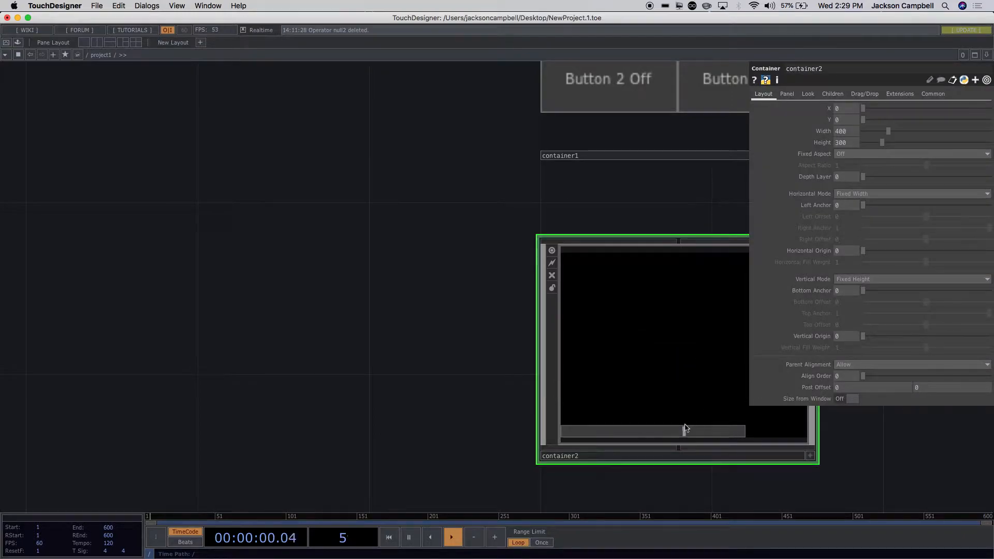
scroll(704, 418, up, 1)
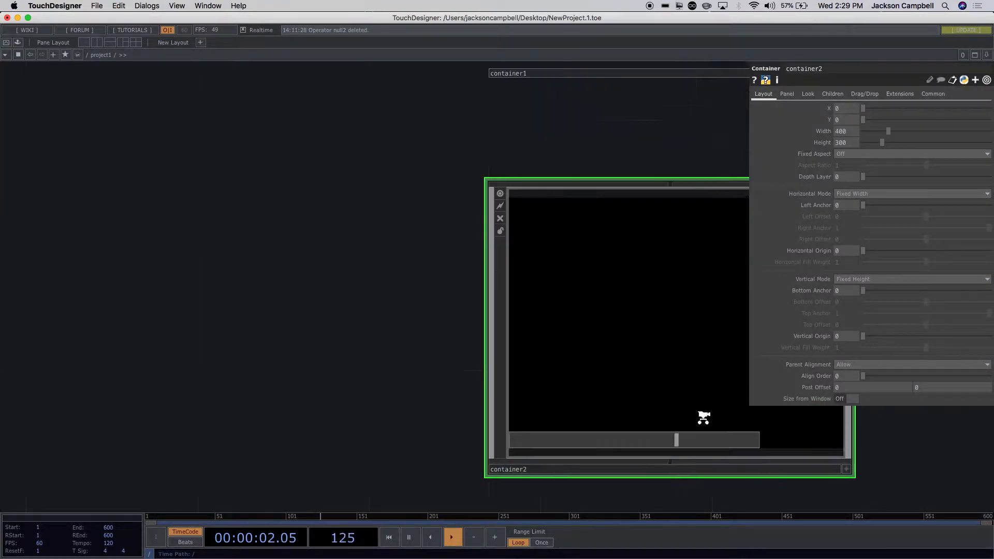
scroll(703, 418, up, 2)
click(614, 283)
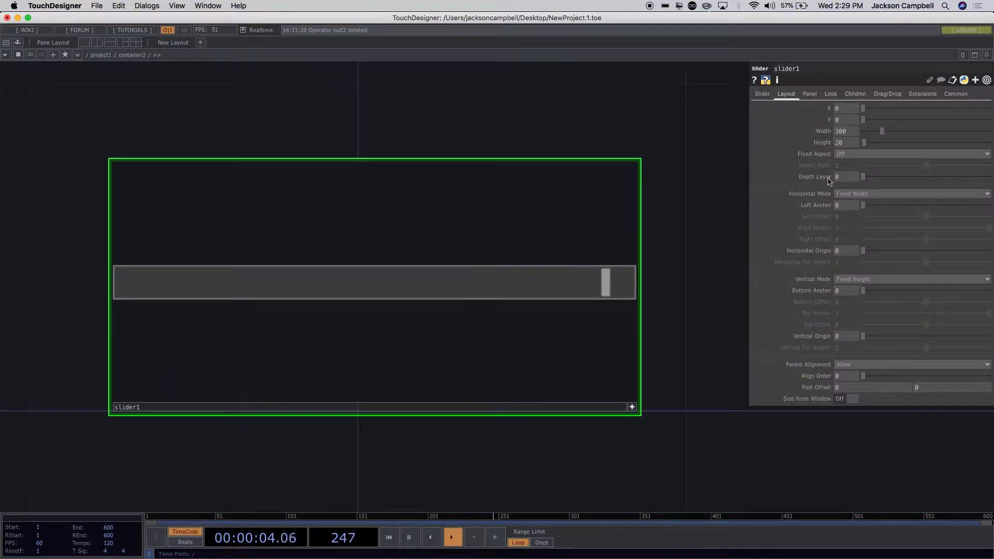
Drive slider1's width with the Python expression parent().width
click(756, 132)
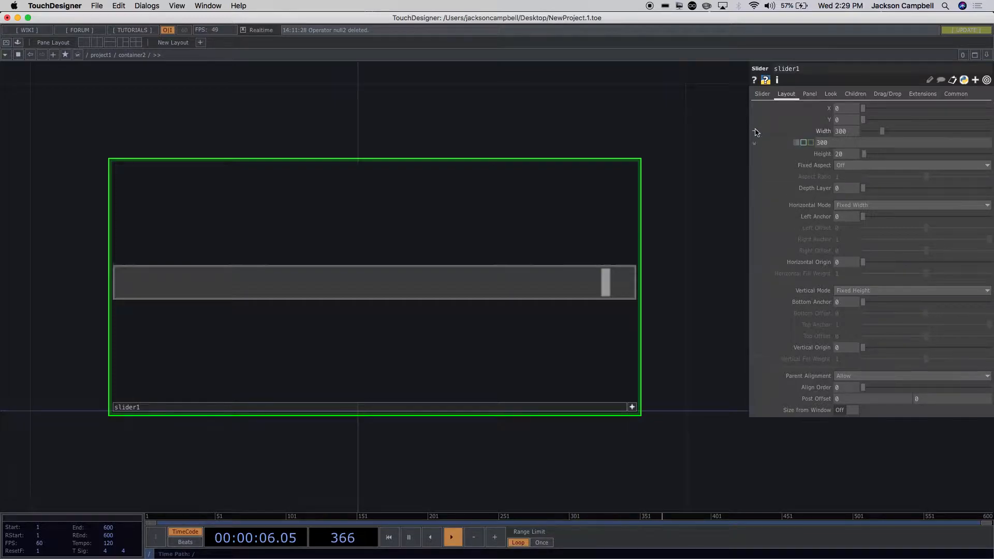
click(805, 144)
click(831, 146)
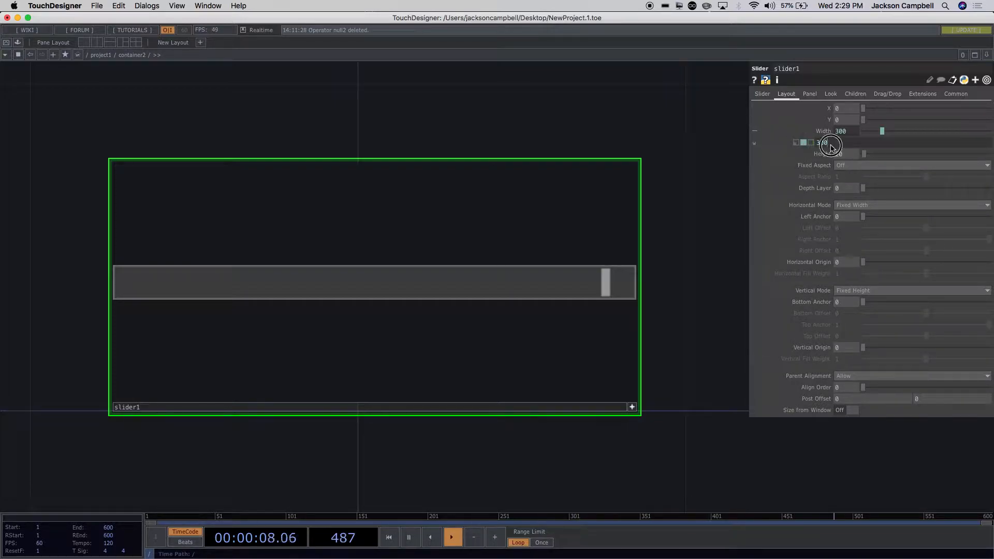
text(p)
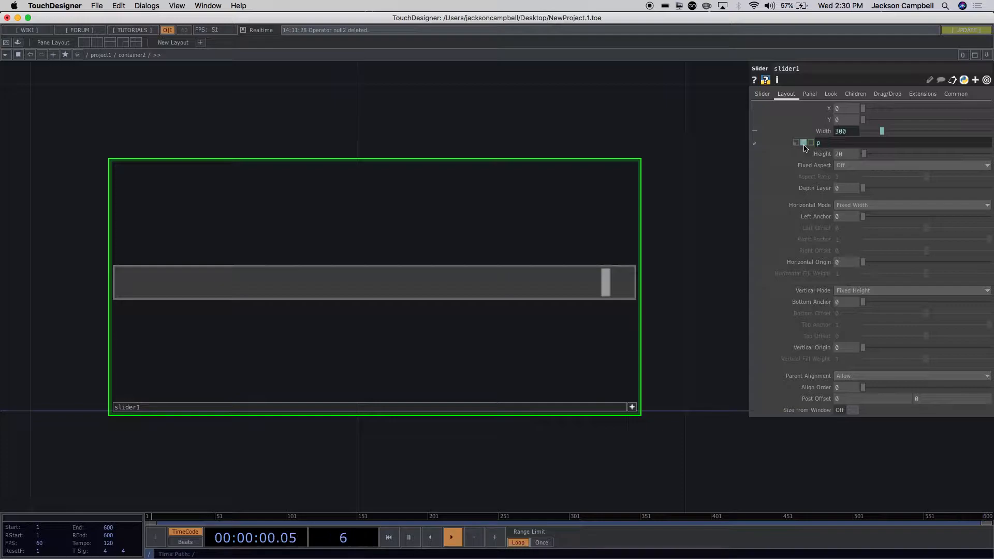
text(arent().width)
click(658, 198)
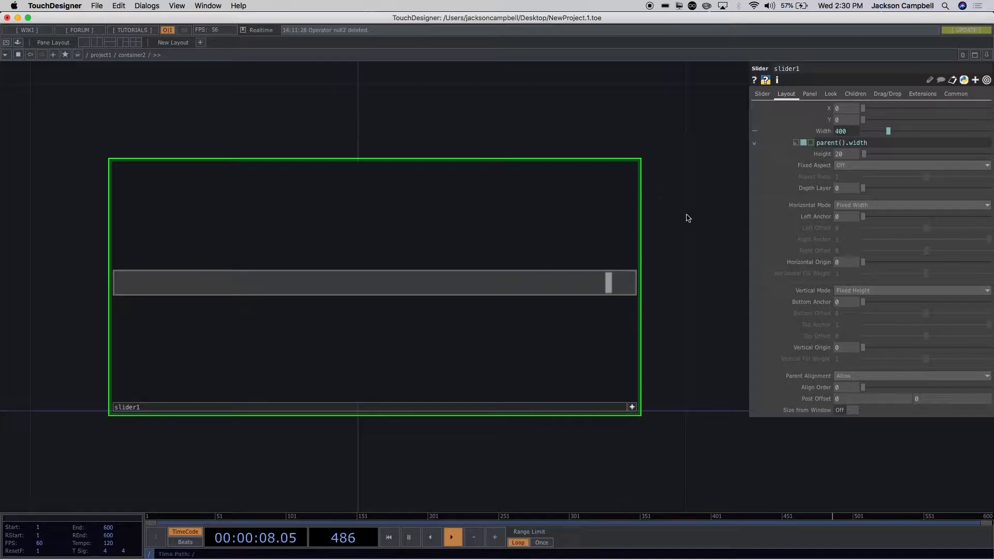
Reduce container2's width to about 195 to test the slider's link to its parent
scroll(710, 225, down, 3)
scroll(710, 225, down, 4)
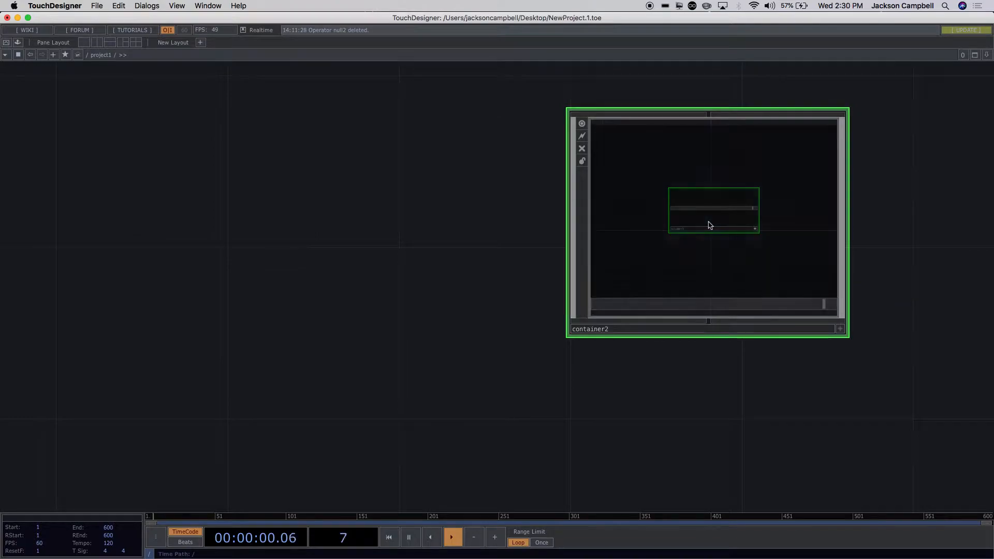
drag(657, 383, 453, 360)
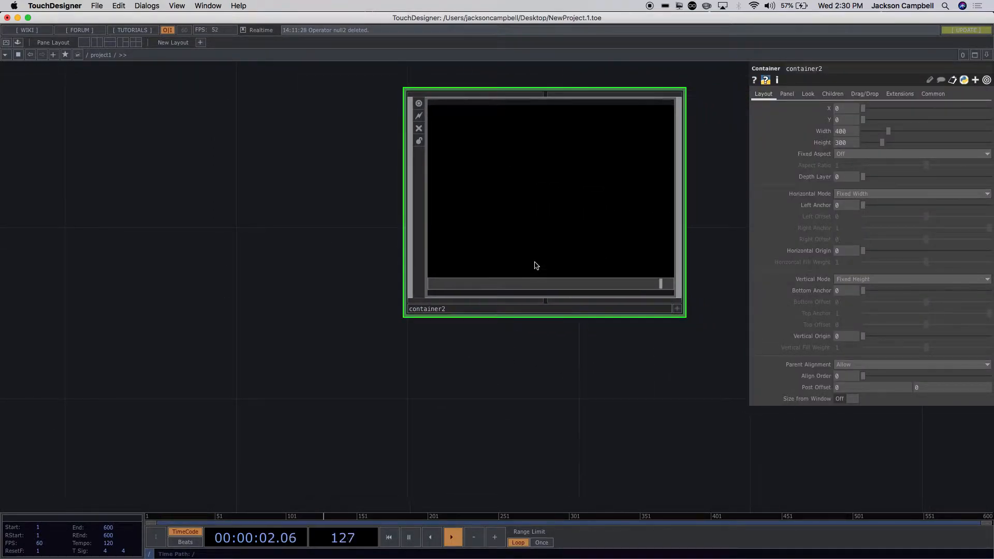
mouse_move(888, 133)
mouse_down()
mouse_move(869, 132)
mouse_move(889, 133)
mouse_move(879, 130)
mouse_up()
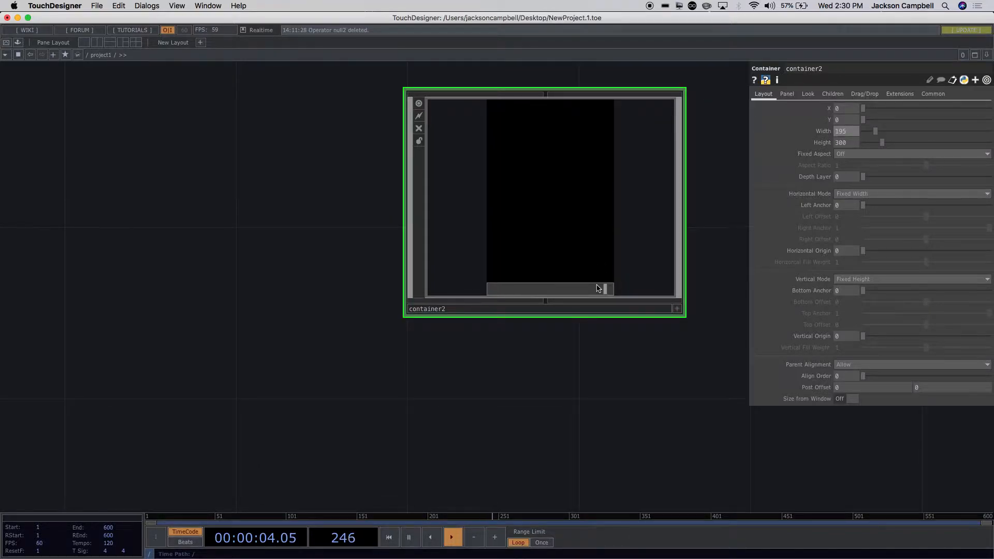
Enter slider1's internal network and display the range parameters of the math1 operator
scroll(598, 288, up, 5)
scroll(598, 288, up, 3)
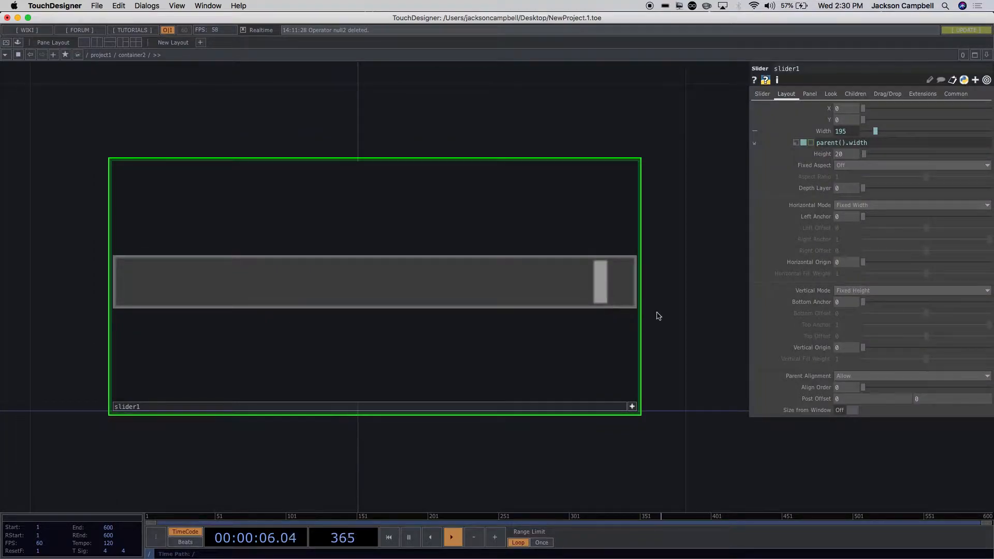
scroll(570, 316, right, 5)
scroll(602, 337, down, 3)
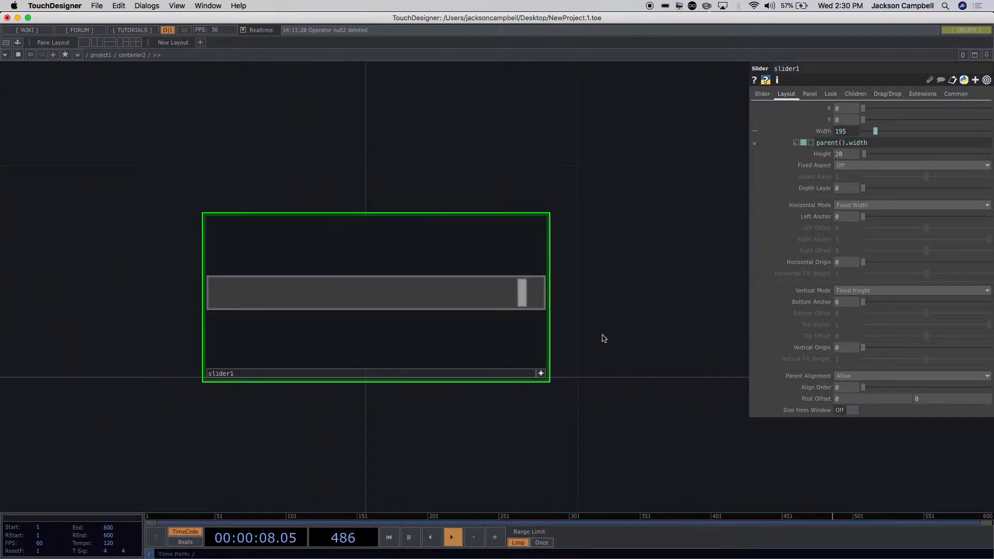
scroll(620, 373, down, 3)
scroll(491, 333, up, 5)
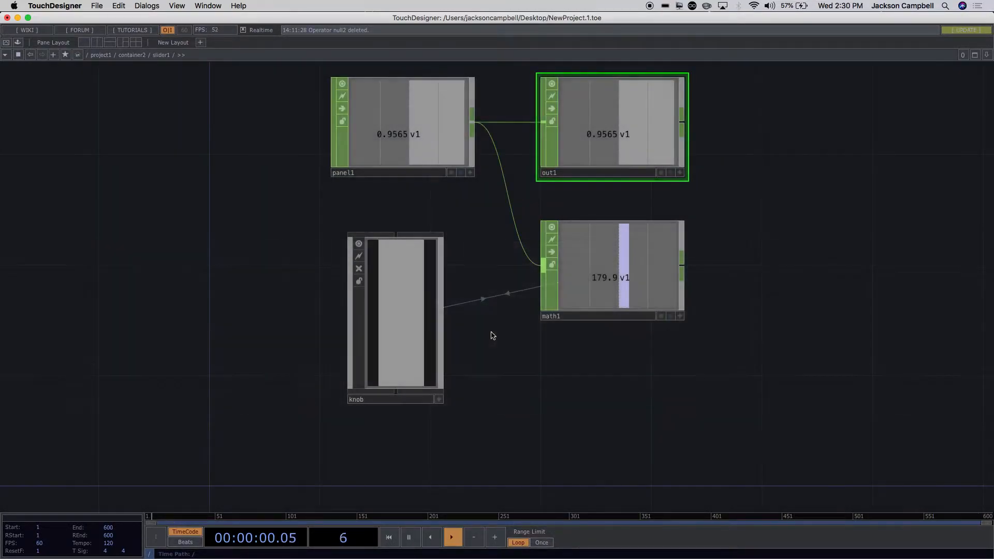
scroll(569, 400, down, 3)
click(543, 361)
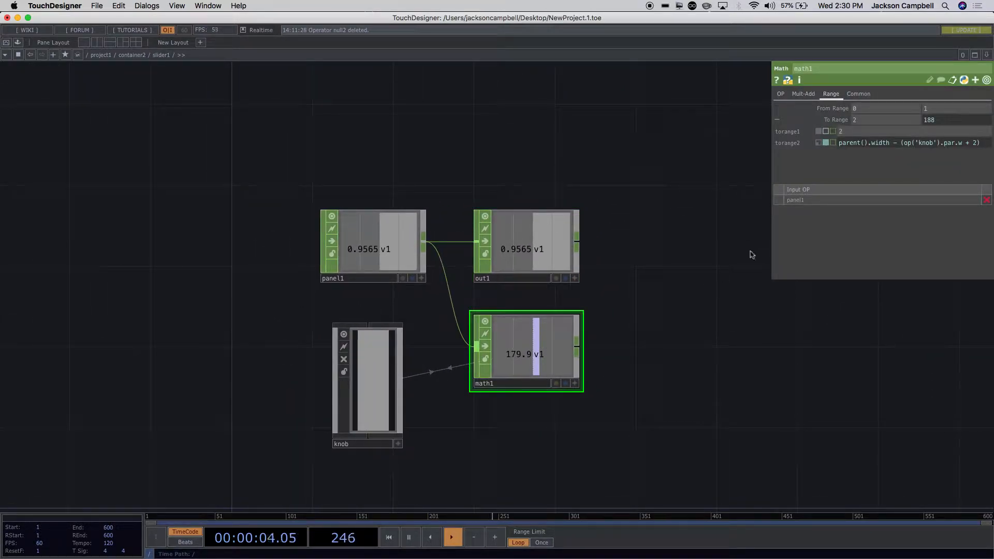
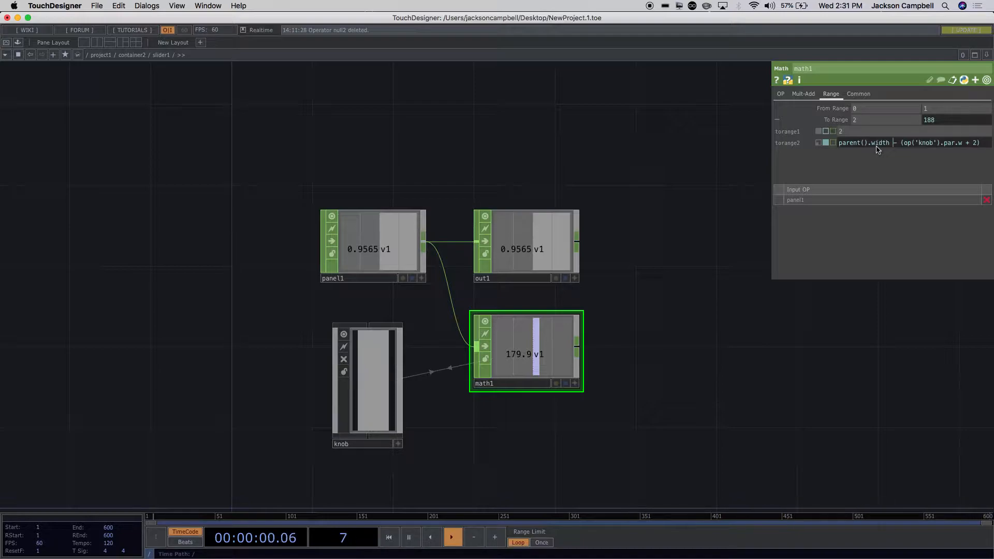
Examine the parent and knob terms in math1's torange2 expression, and expand the knob container's Width parameter to read its scripting name
click(869, 146)
click(915, 147)
click(930, 148)
click(392, 394)
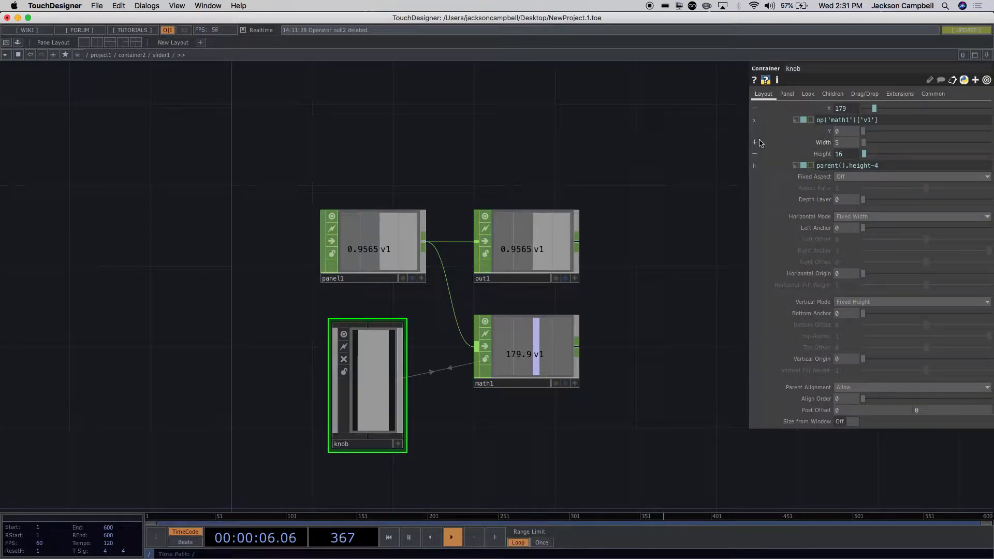
click(756, 143)
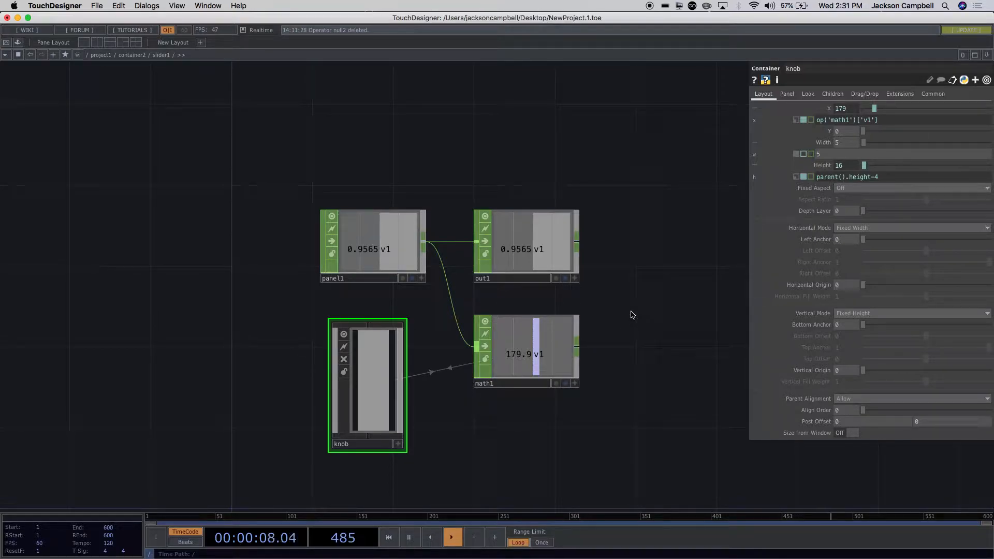
Go back to math1 and examine how torange2 combines parent().width with the op('knob').par.w reference
click(559, 330)
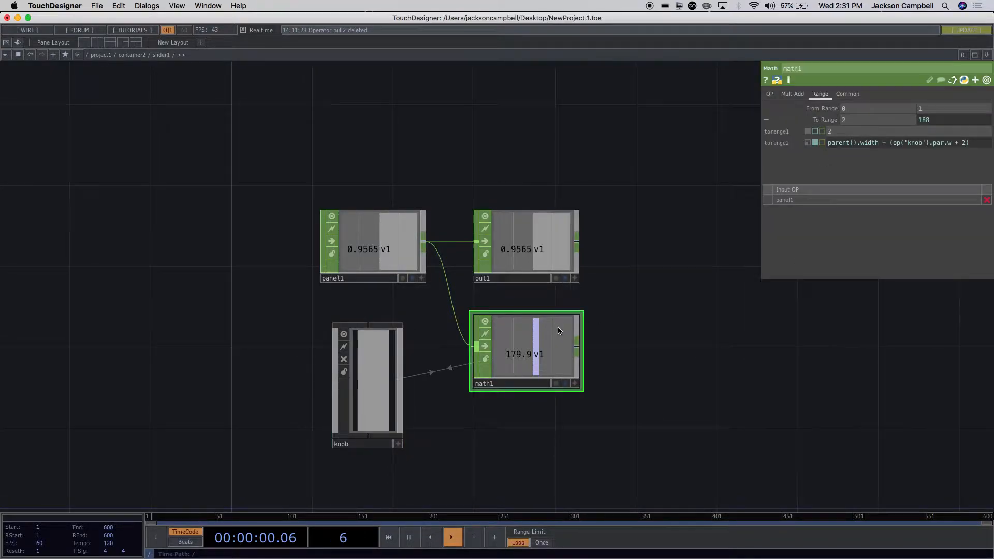
click(898, 149)
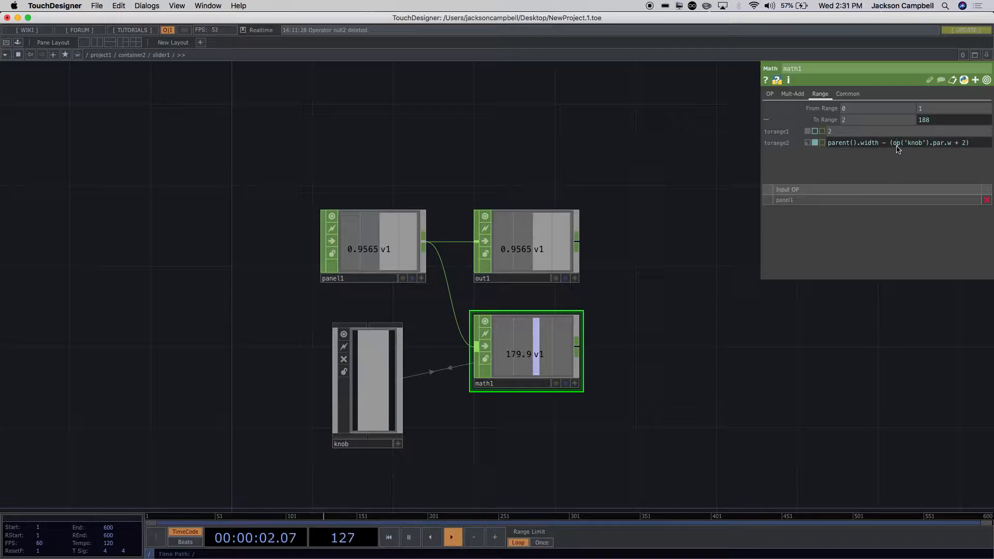
drag(896, 149, 929, 145)
click(855, 147)
click(936, 145)
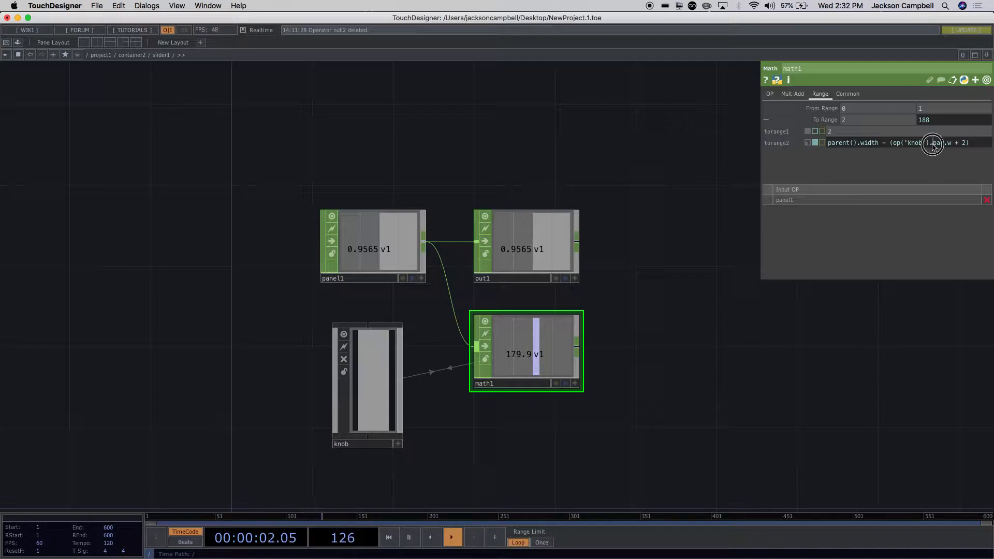
Examine the w parameter name in math1's torange2 expression and return to container2's network
drag(948, 147, 952, 146)
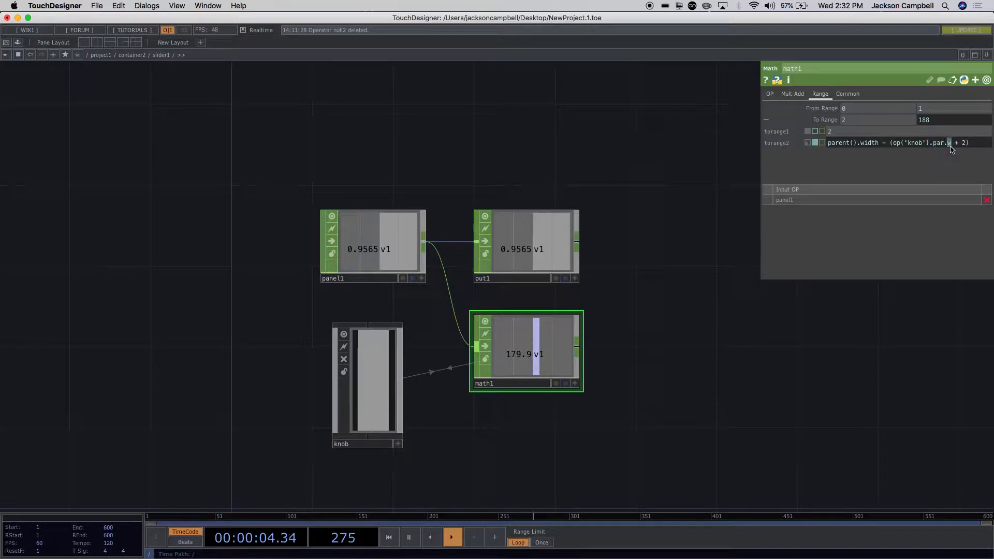
click(629, 288)
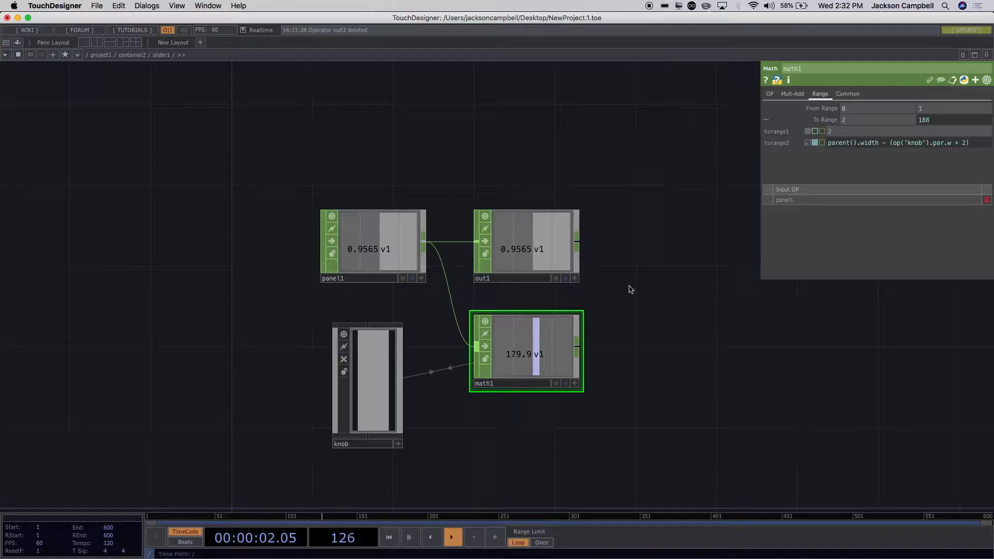
key(u)
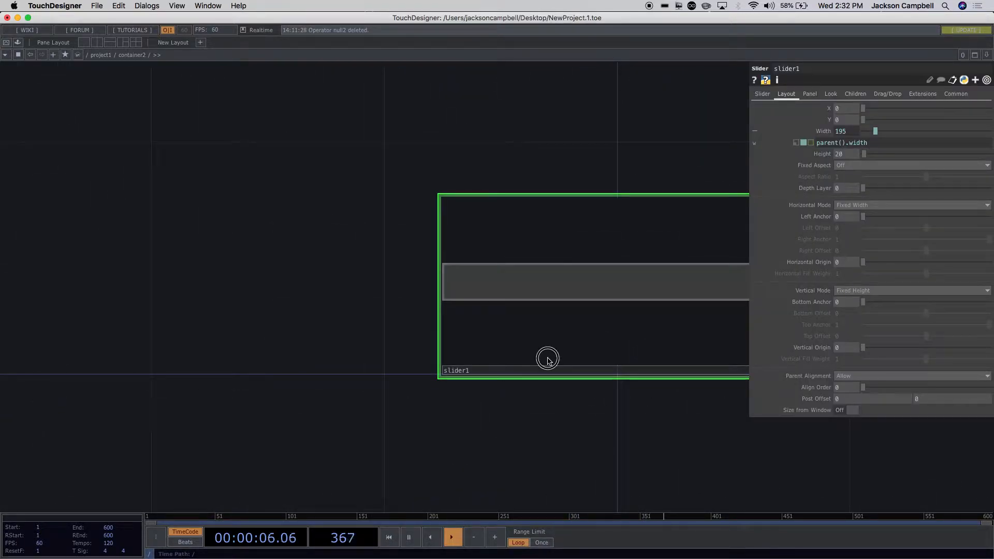
drag(500, 452, 416, 451)
click(541, 352)
click(416, 363)
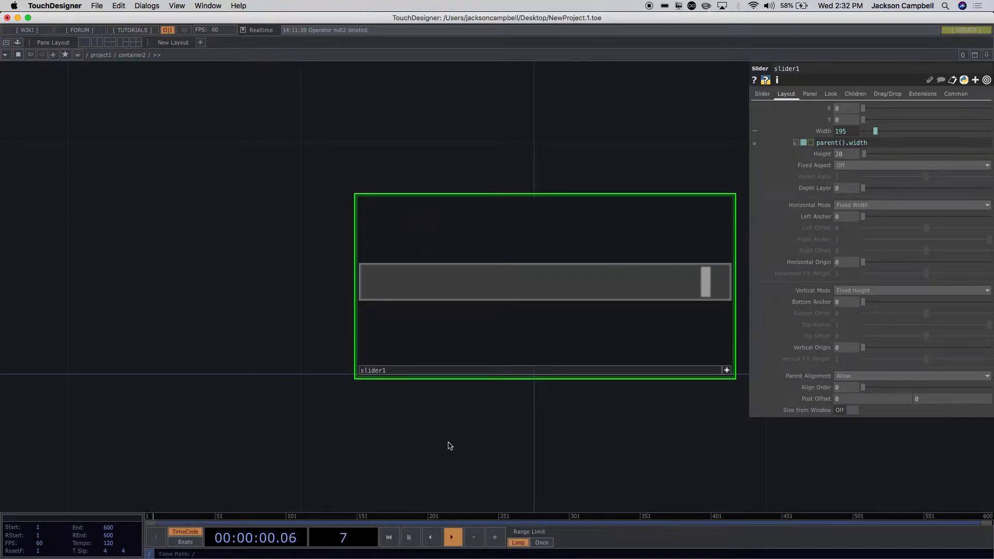
scroll(449, 444, down, 3)
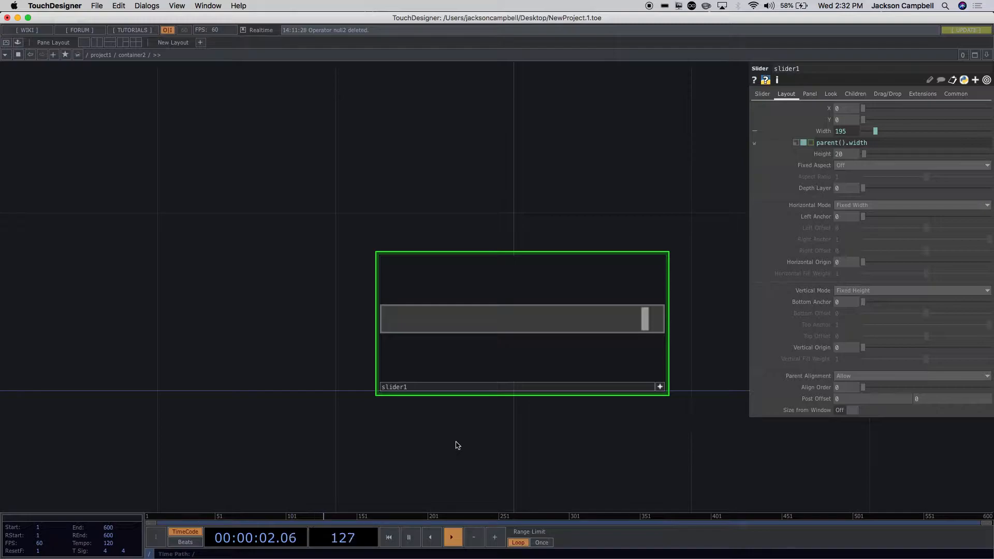
Re-enter slider1's network and review its panel, knob and math1 operators alongside the torange2 expression
scroll(583, 348, up, 3)
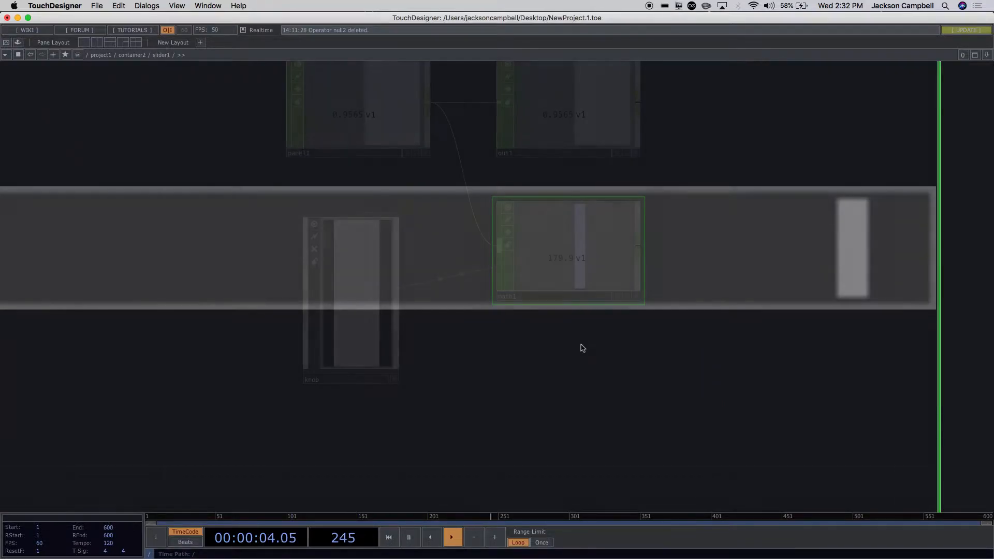
drag(682, 361, 546, 386)
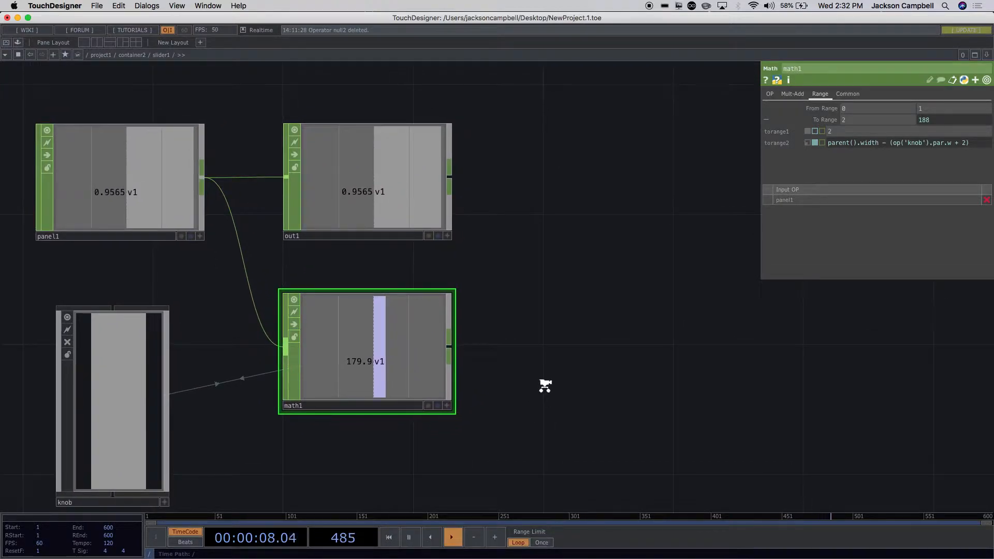
scroll(546, 387, down, 3)
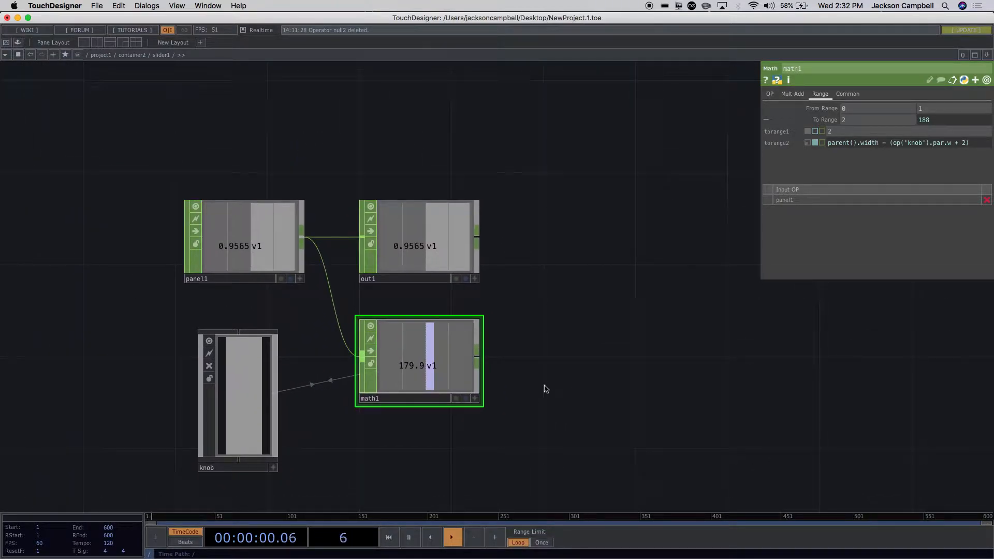
scroll(545, 388, down, 2)
drag(595, 313, 493, 314)
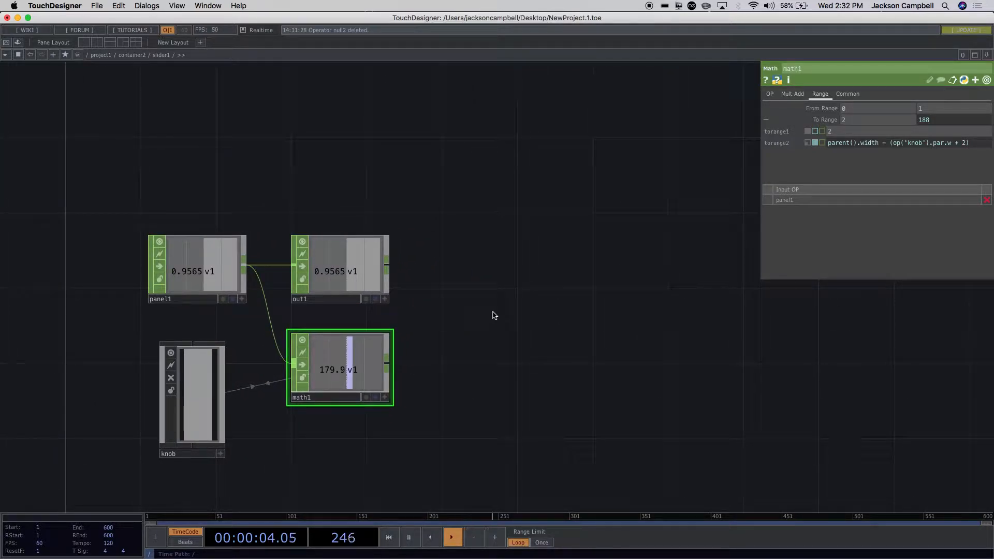
scroll(493, 315, down, 1)
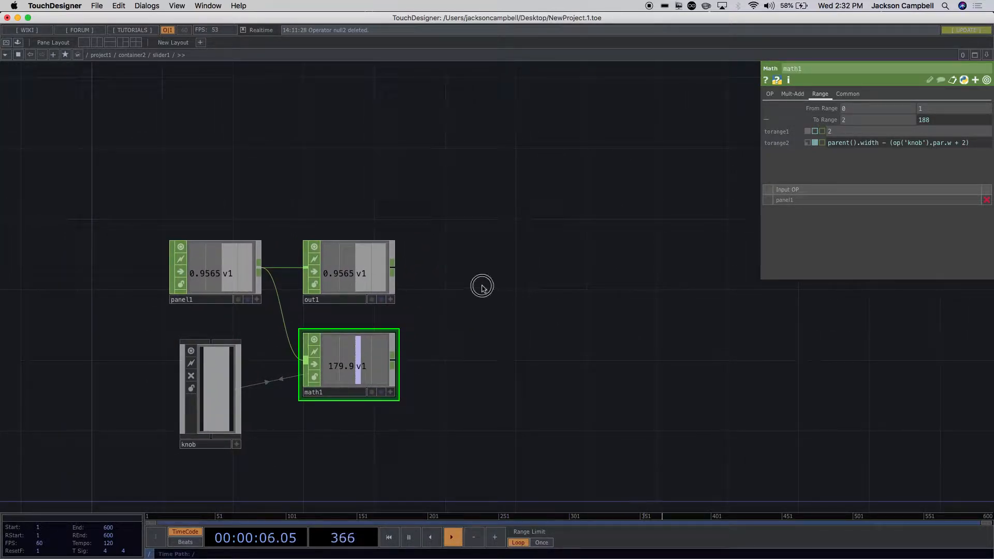
Leave slider1 and container2 to return to the project1 network, with container1 and container2 in view
scroll(482, 288, down, 6)
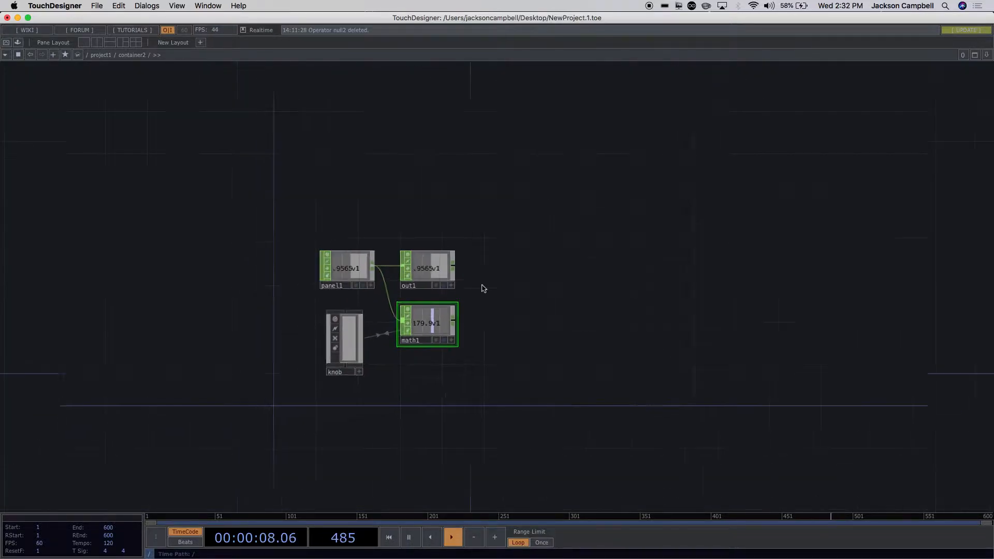
drag(511, 434, 349, 434)
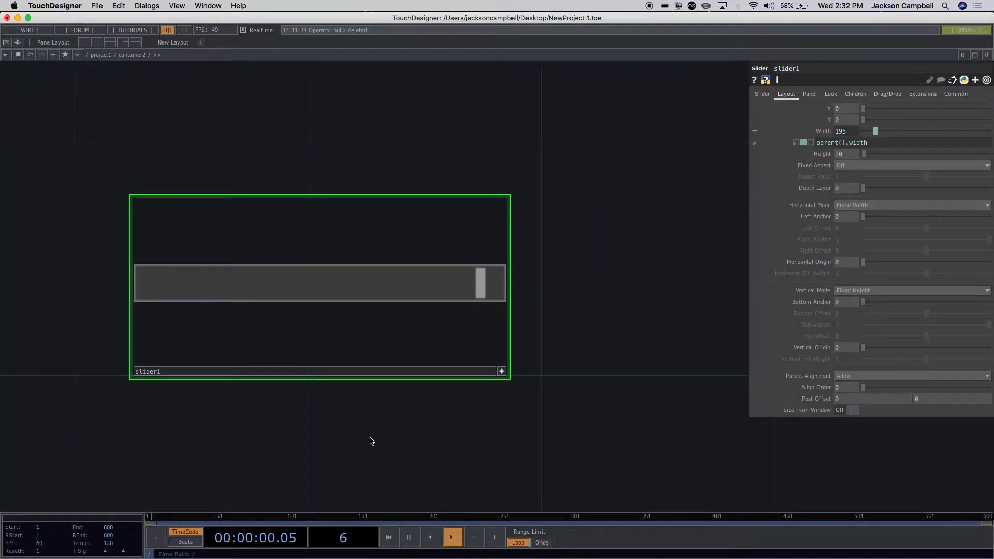
scroll(370, 438, down, 5)
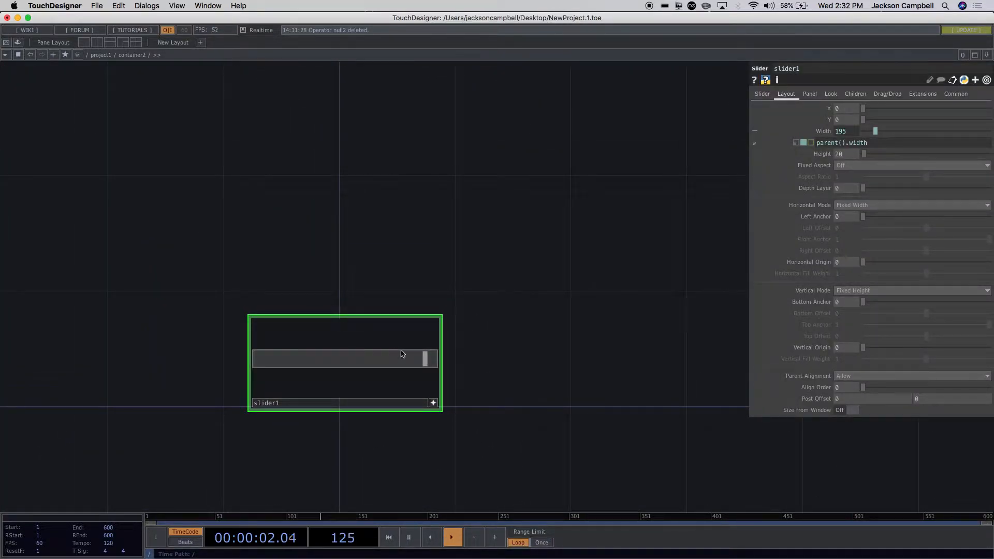
mouse_move(446, 357)
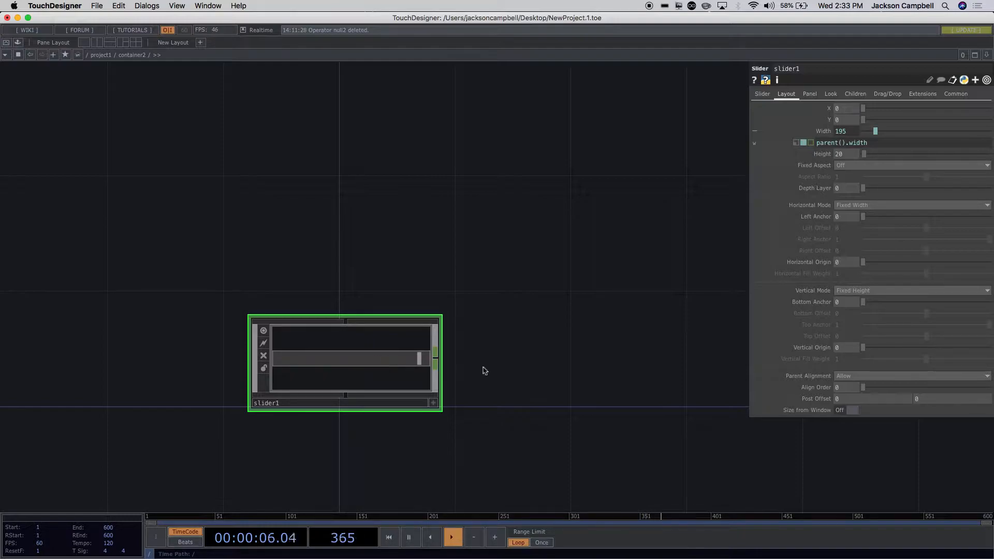
scroll(527, 360, down, 5)
scroll(526, 361, down, 5)
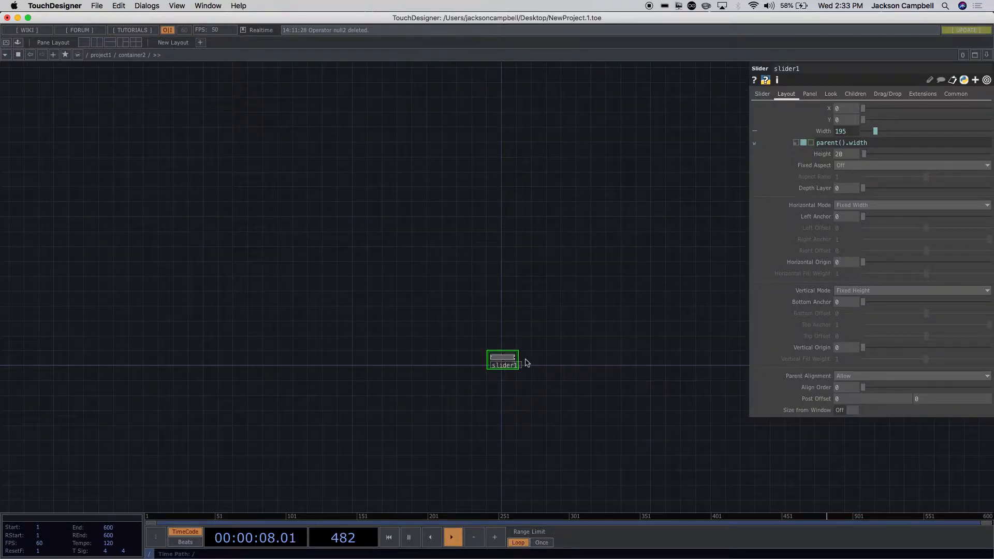
drag(680, 330, 451, 398)
scroll(540, 317, down, 2)
scroll(541, 317, down, 2)
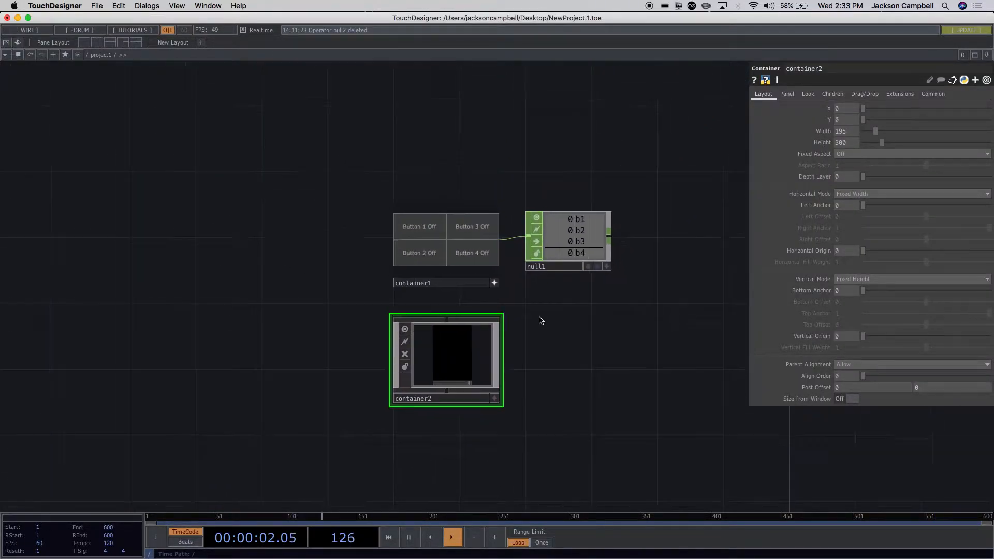
scroll(540, 320, up, 4)
scroll(541, 320, down, 1)
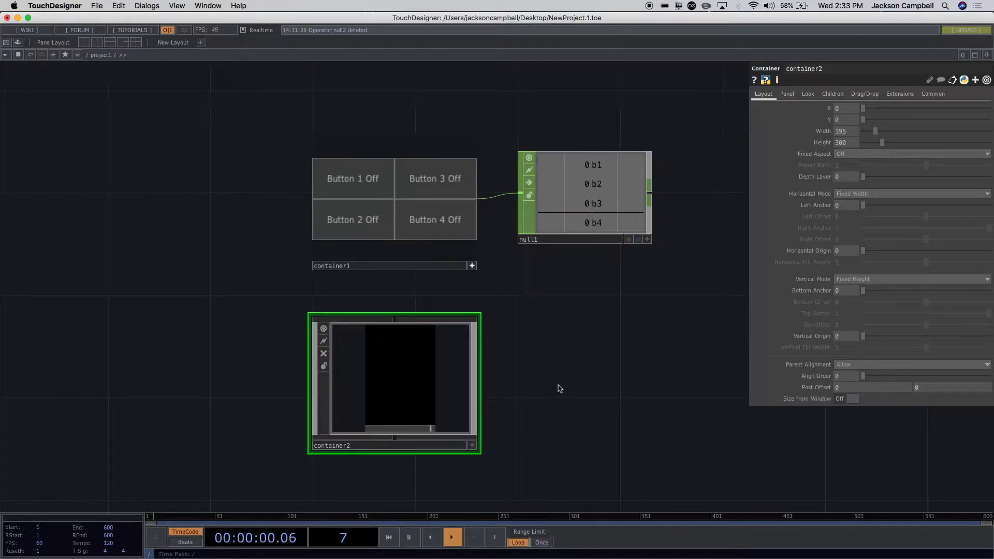
scroll(535, 453, down, 3)
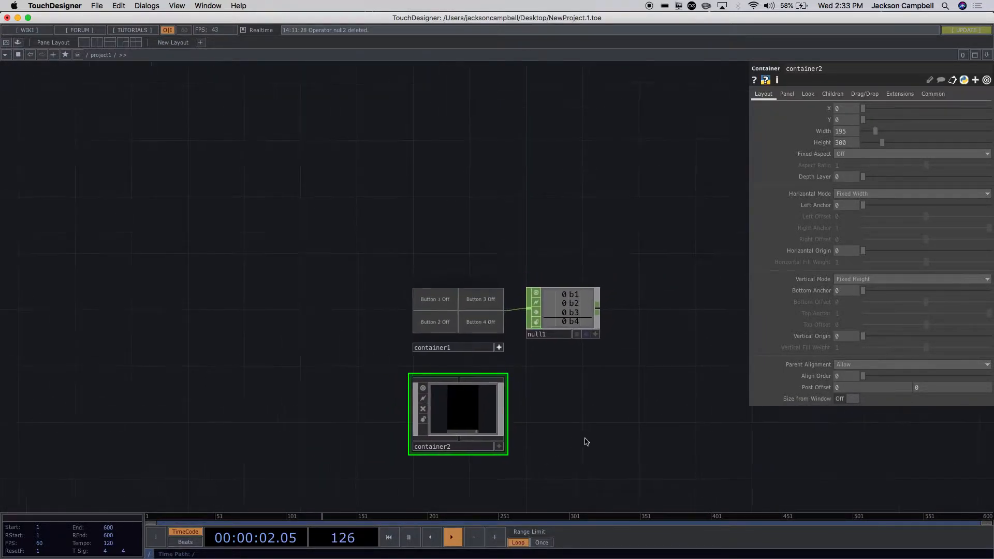
drag(581, 442, 446, 440)
Switch to Google Chrome, close the open page and load sites.google.com/a/calarts.edu/touchdesigner in a new window
mouse_move(430, 556)
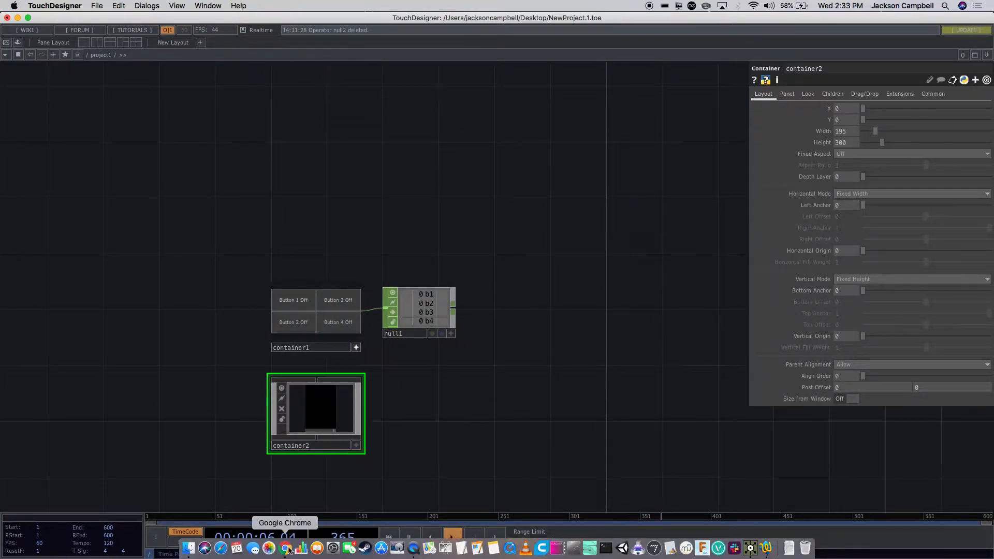
click(286, 550)
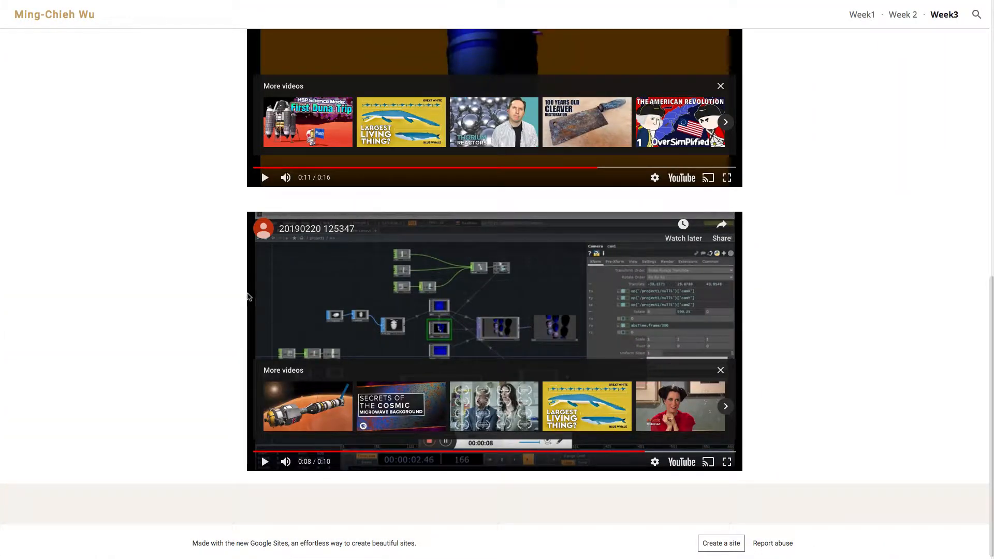
mouse_move(131, 1)
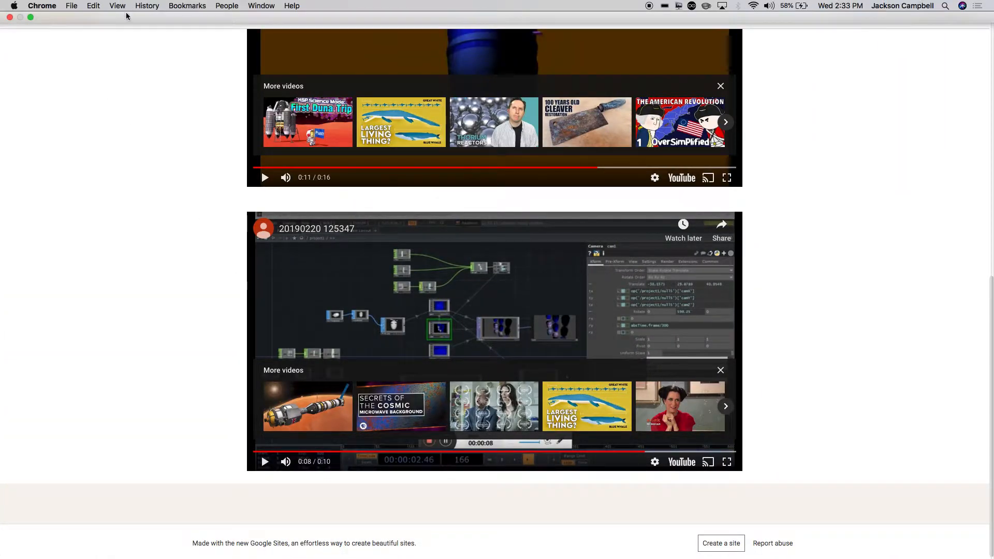
click(10, 18)
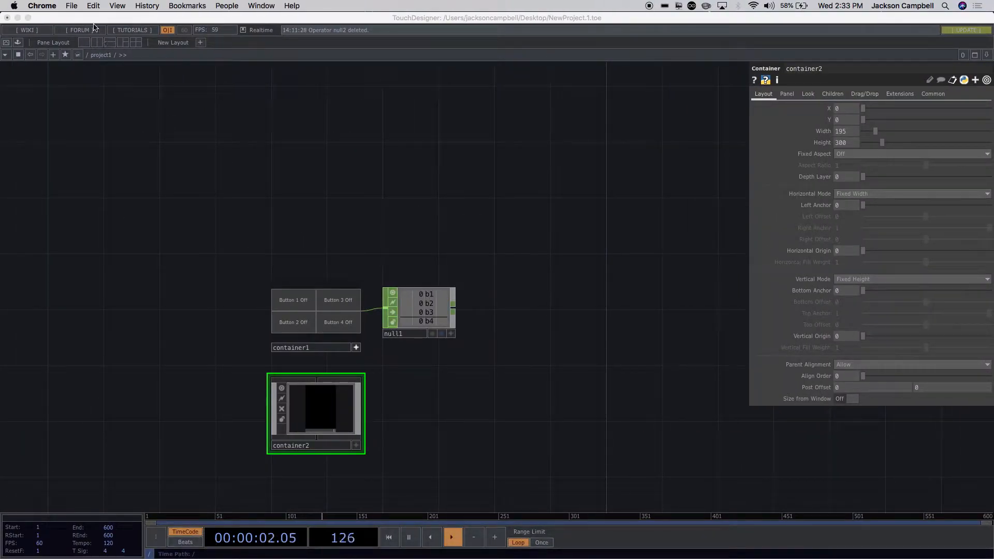
click(80, 9)
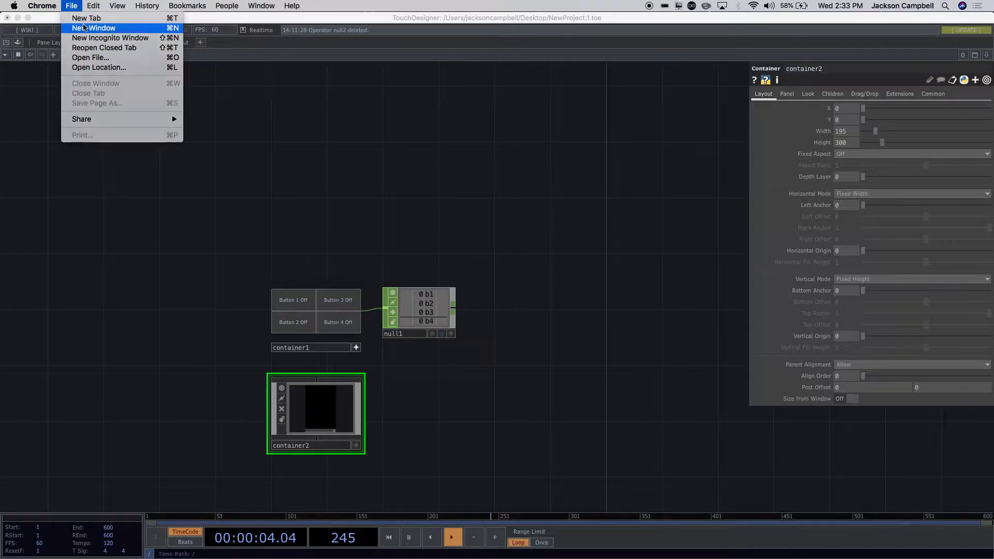
click(84, 27)
text(sites.google.com/a/calarts.edu/touchdesigner)
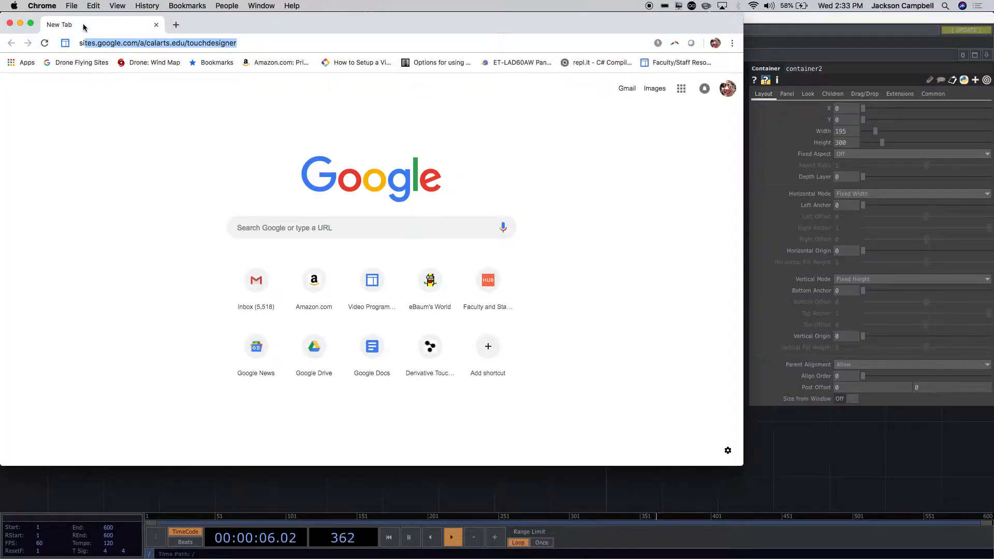
key(Return)
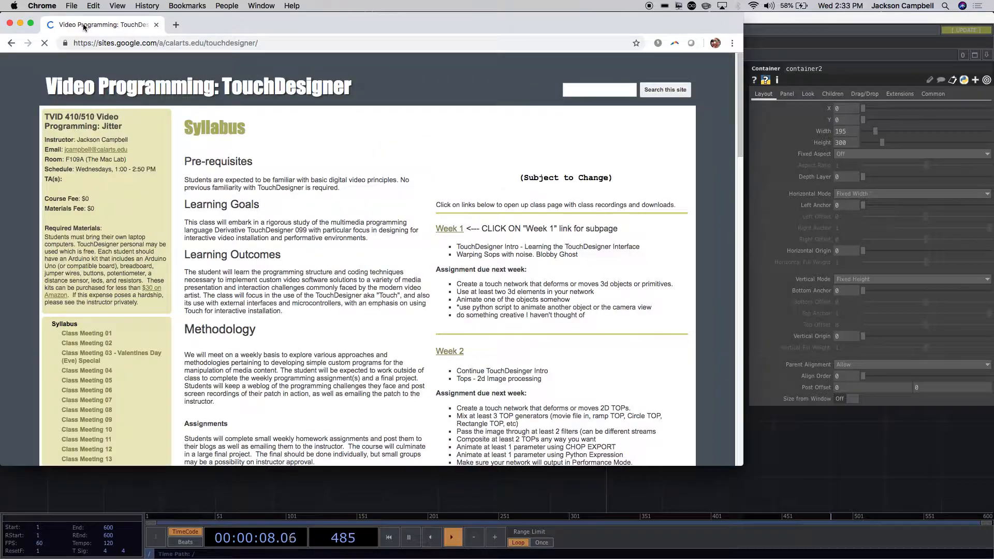
Open the Week 4 class page from the syllabus and bring its attached files into view
scroll(397, 246, down, 5)
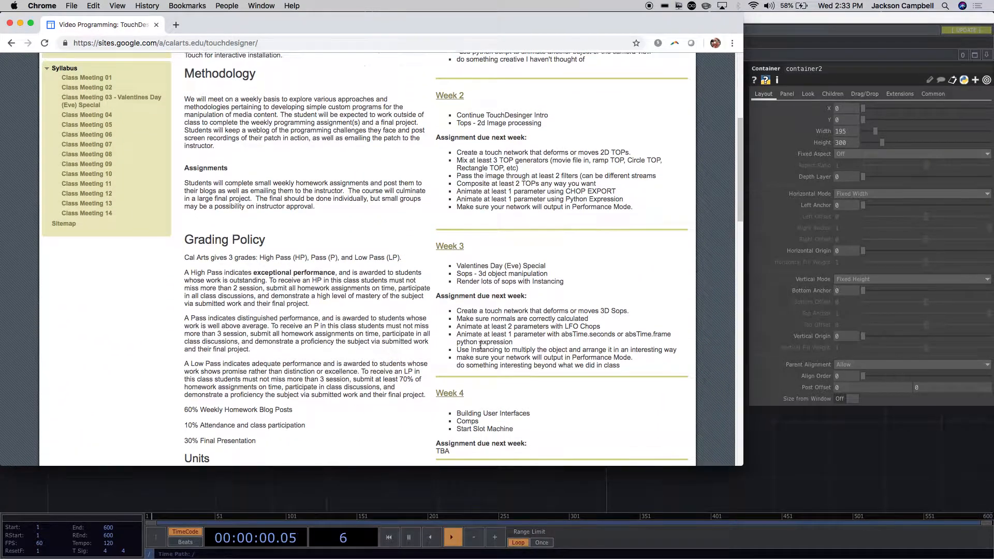
scroll(430, 290, down, 3)
click(453, 311)
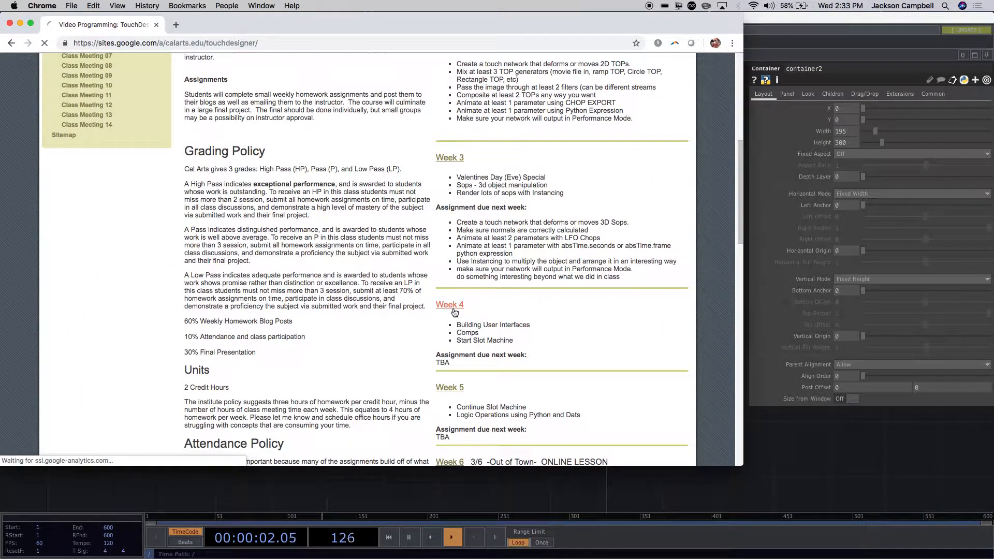
scroll(454, 310, down, 2)
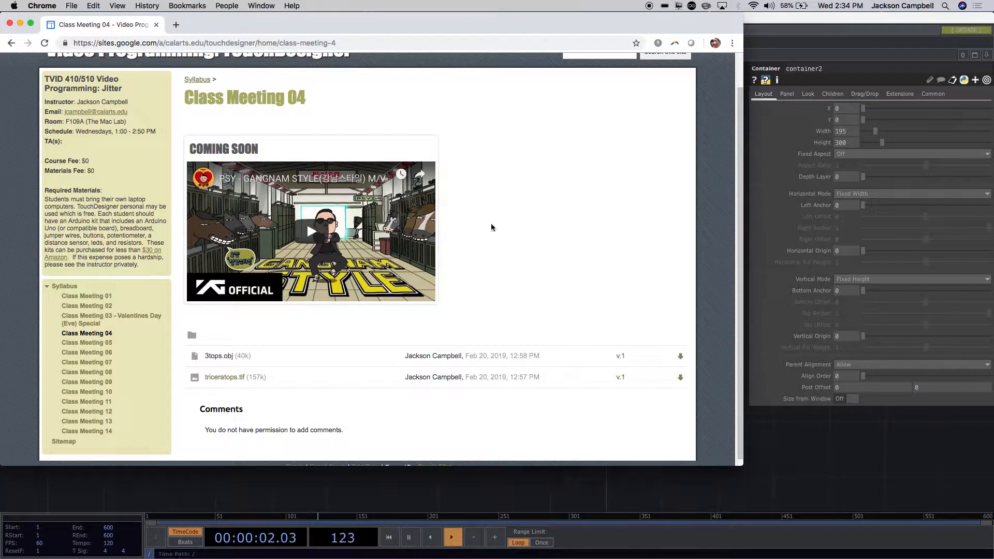
drag(363, 25, 426, 43)
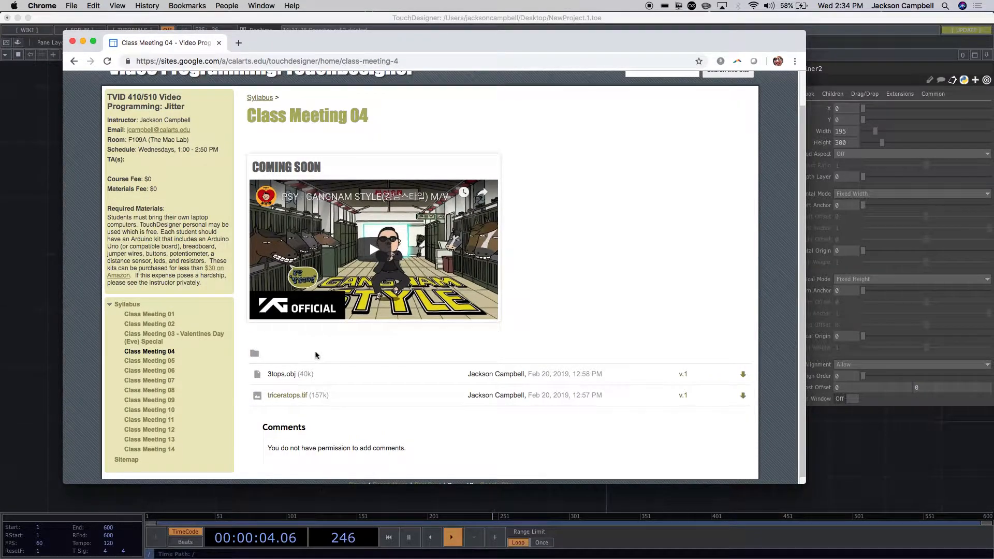
Download 3tops.obj and triceratops.tif from the class page, and close the browser window
click(743, 374)
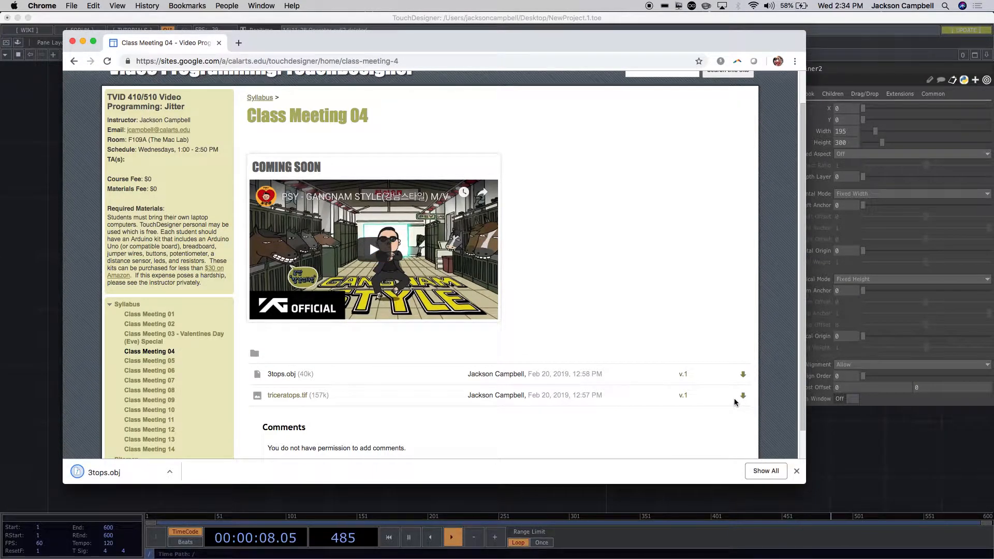
click(743, 396)
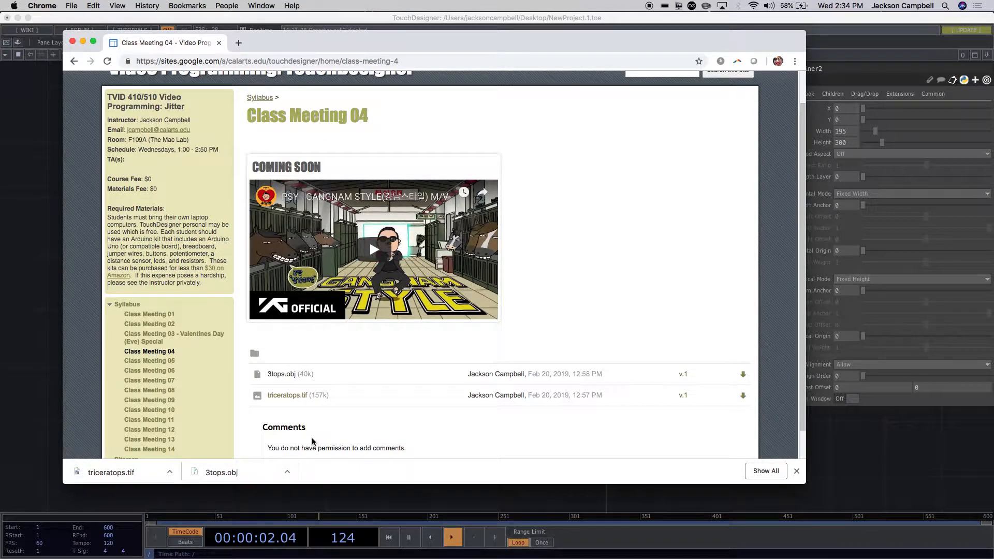
click(72, 41)
Open the Downloads folder in Finder and import 3tops.obj into the project1 network above container1
click(189, 550)
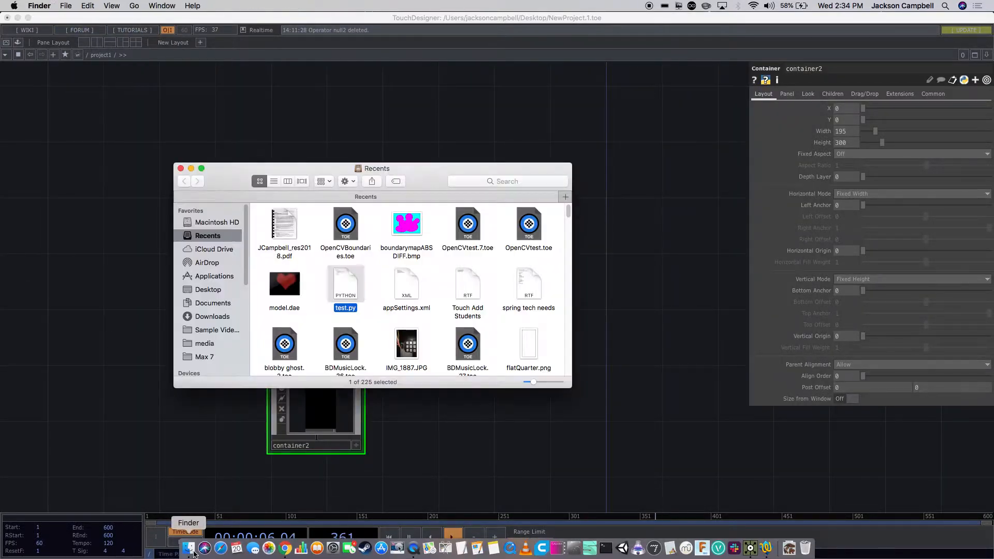
click(213, 318)
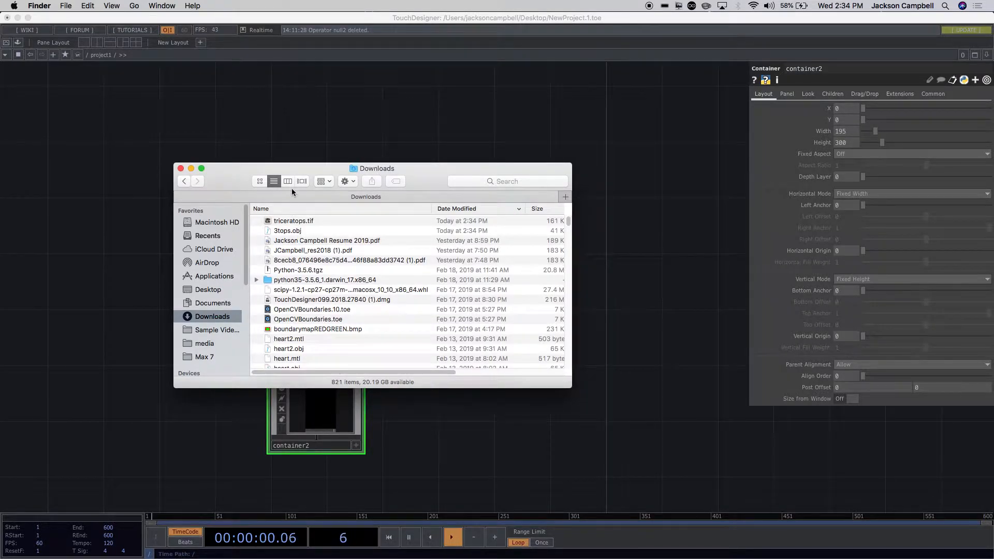
drag(287, 170, 597, 234)
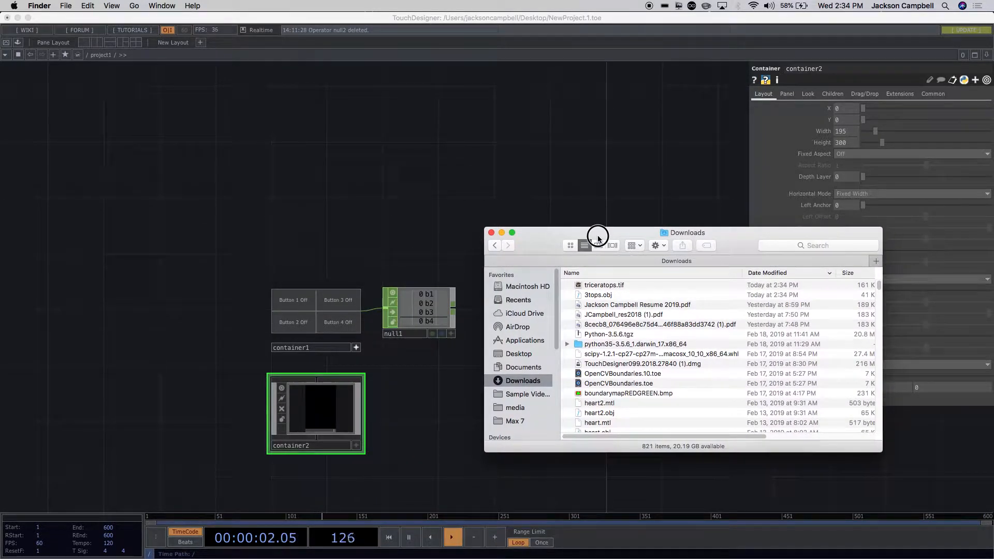
click(604, 295)
drag(603, 299, 362, 176)
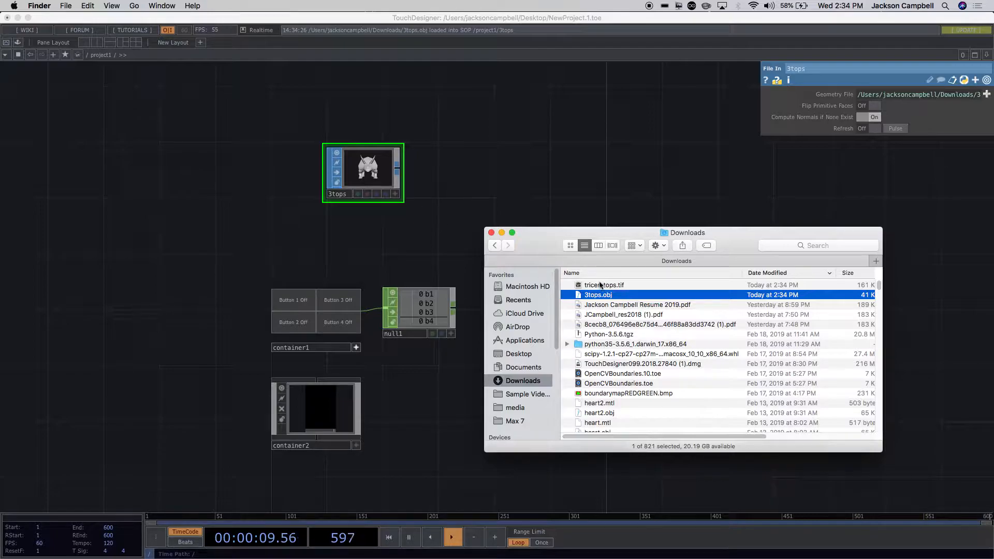
Import triceratops.tif from Downloads into the project1 network above 3tops, and reposition the 3tops node below and left of it
drag(601, 289, 440, 92)
scroll(494, 136, down, 4)
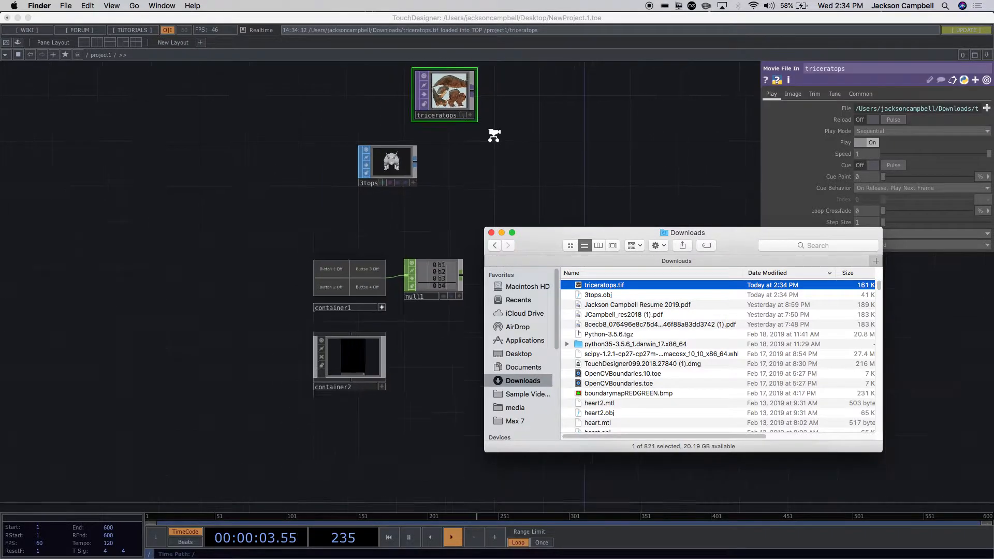
click(499, 133)
scroll(498, 133, up, 6)
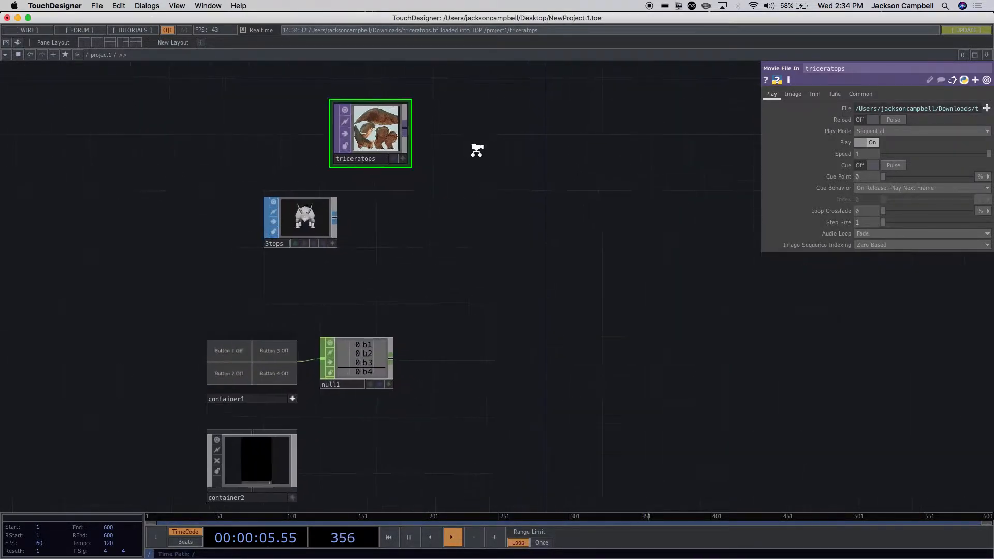
drag(270, 227, 351, 228)
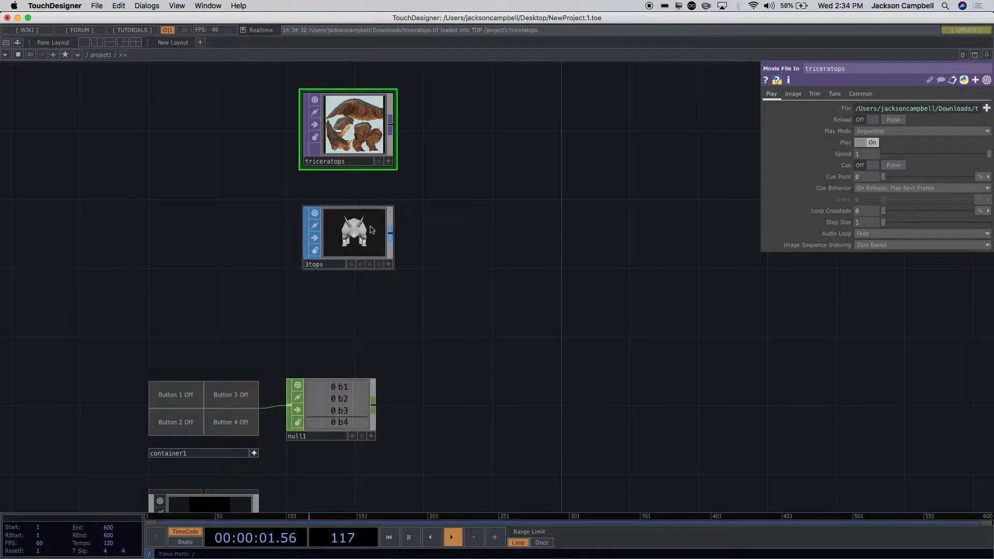
drag(357, 228, 288, 228)
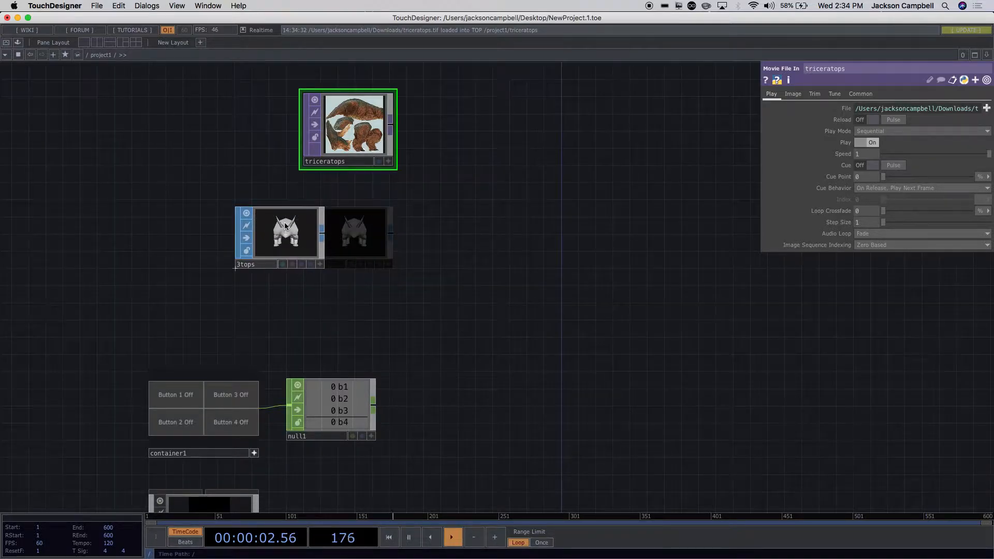
Append a Material SOP to the output of 3tops
right_click(322, 236)
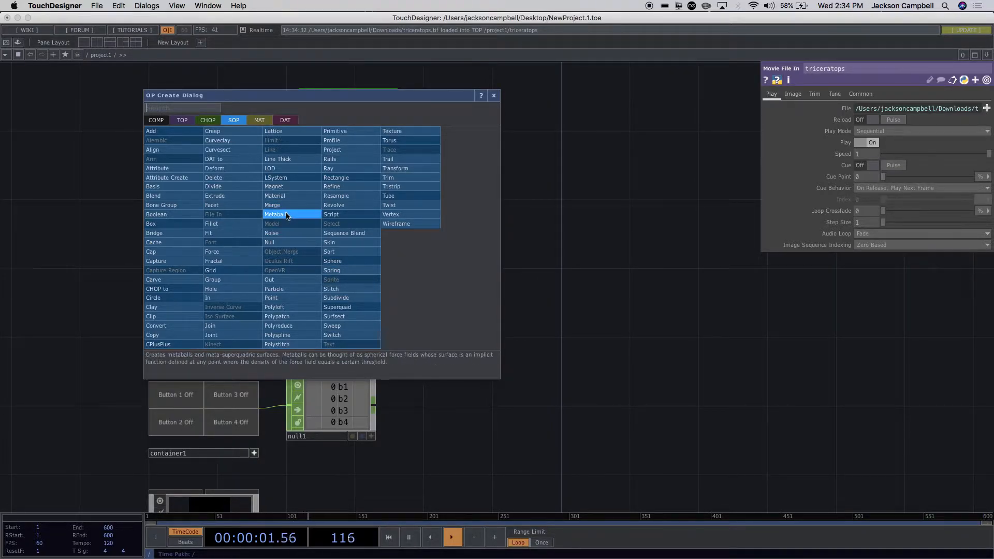
click(275, 195)
click(417, 255)
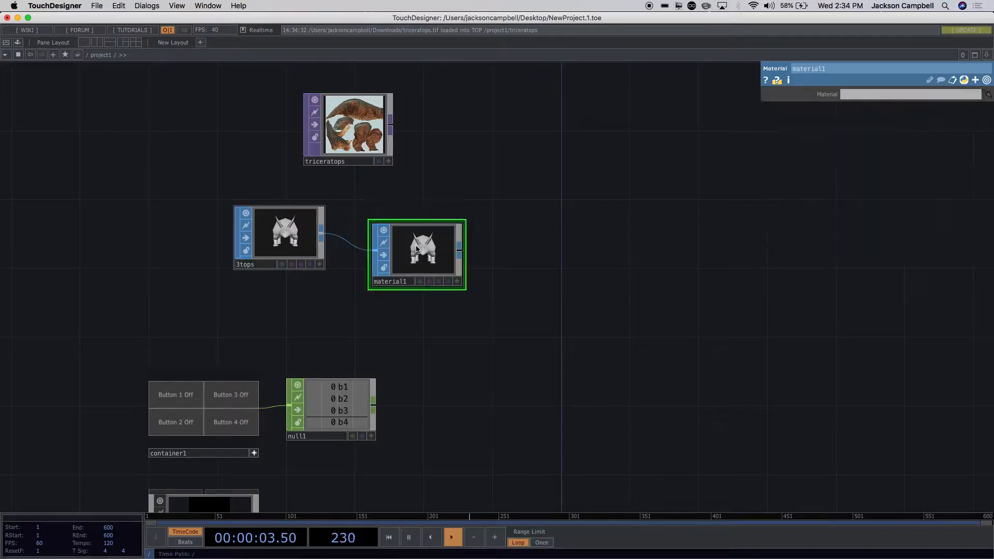
Move the triceratops texture node directly above 3tops and examine its image up close
scroll(525, 256, up, 2)
drag(327, 116, 265, 139)
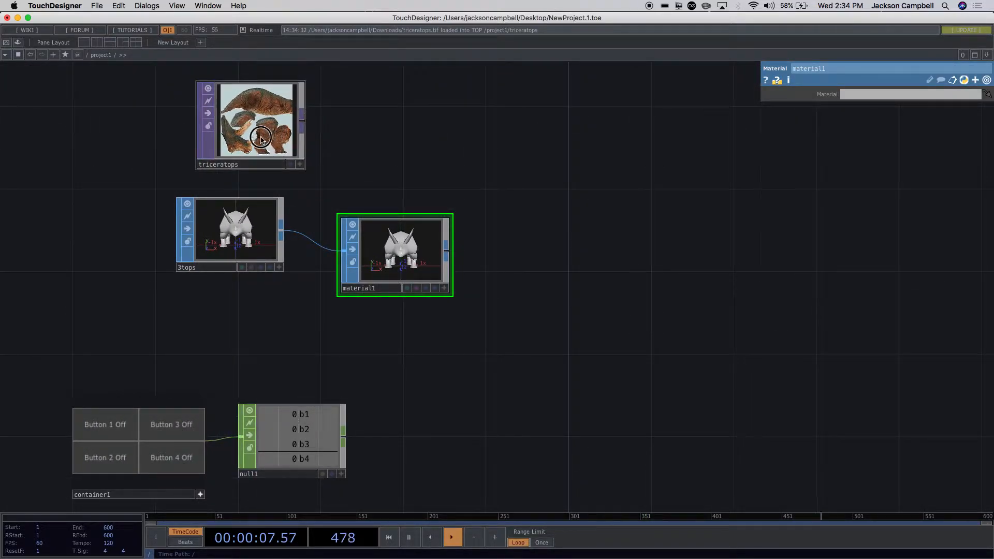
click(262, 134)
scroll(263, 126, up, 5)
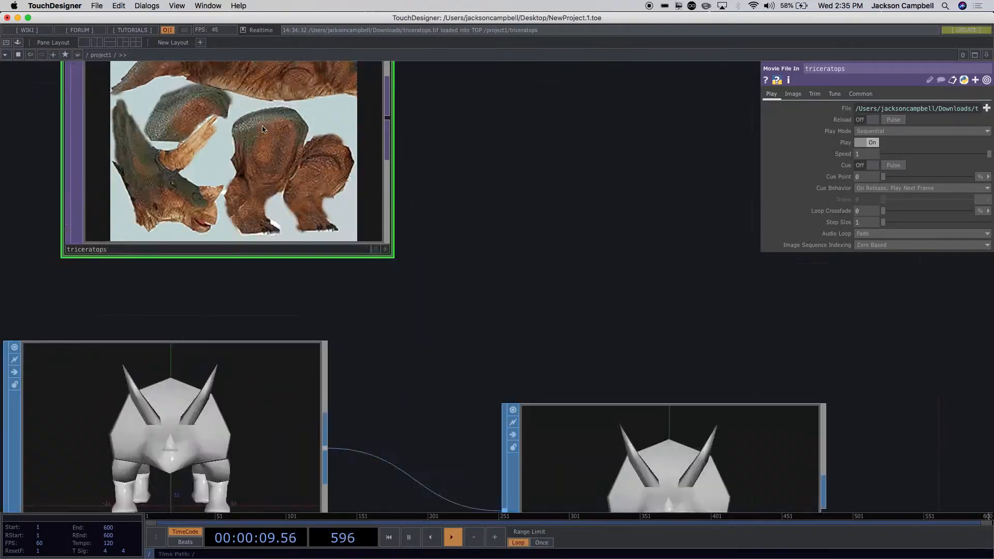
scroll(263, 126, down, 1)
scroll(263, 126, down, 5)
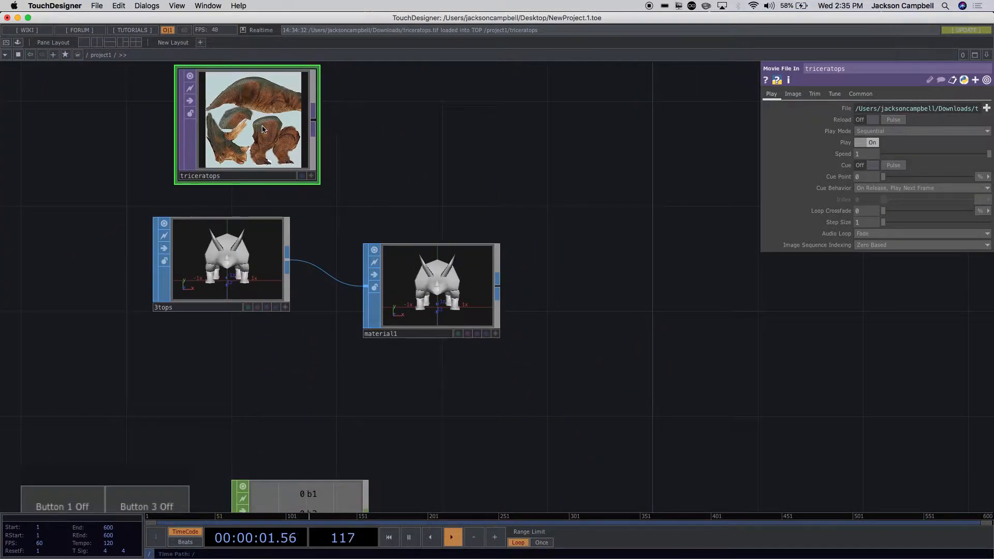
Create a Phong material to the right of the triceratops texture and name it 3topsMat
click(446, 297)
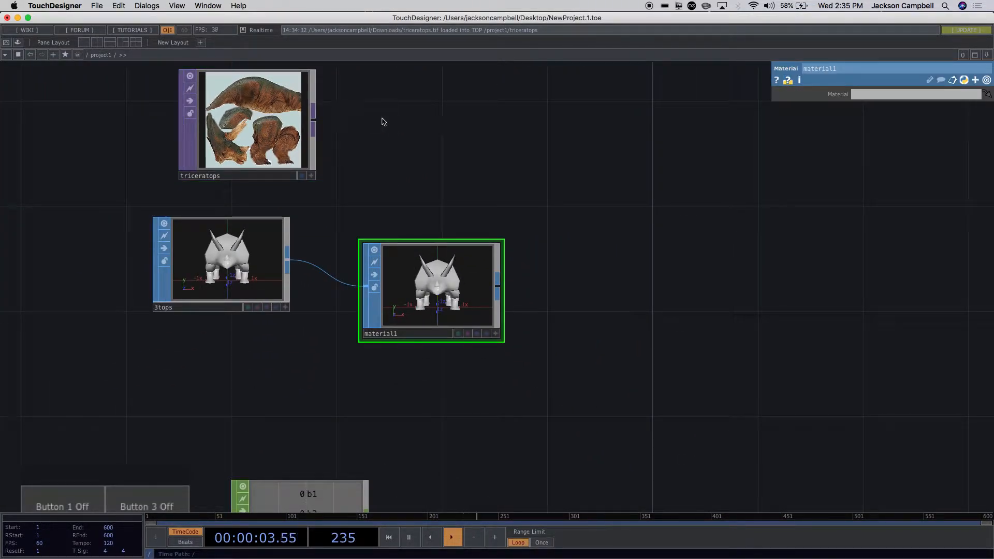
click(227, 121)
double_click(427, 130)
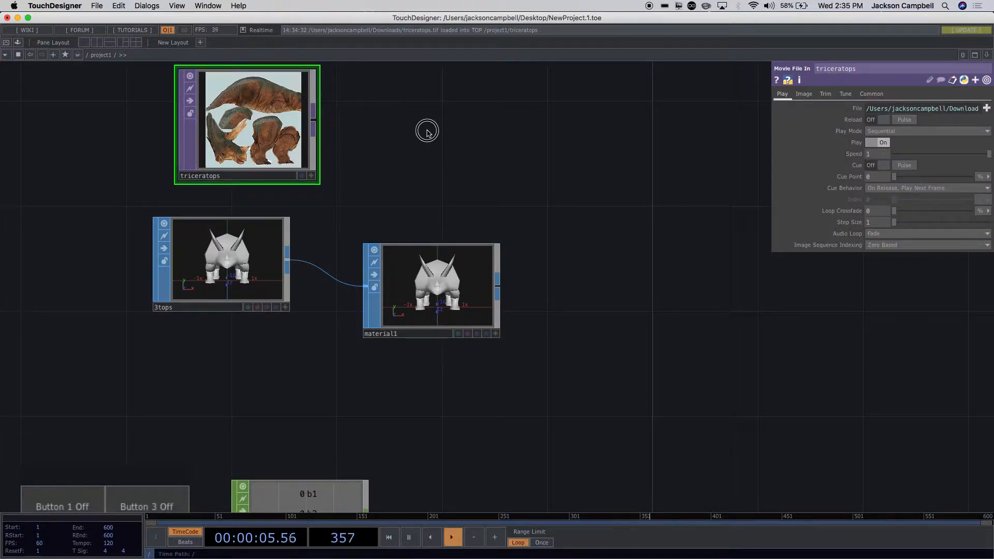
click(367, 48)
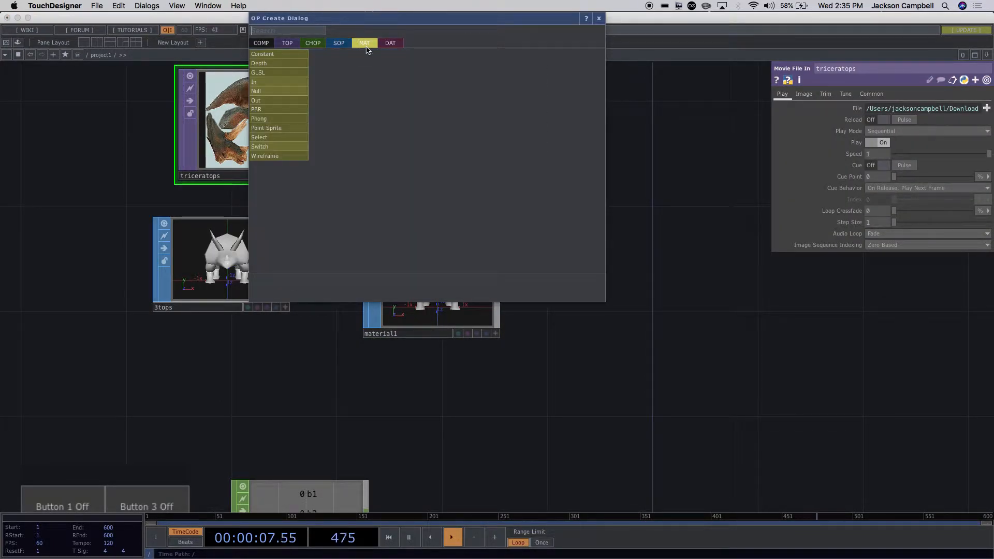
click(275, 122)
click(417, 130)
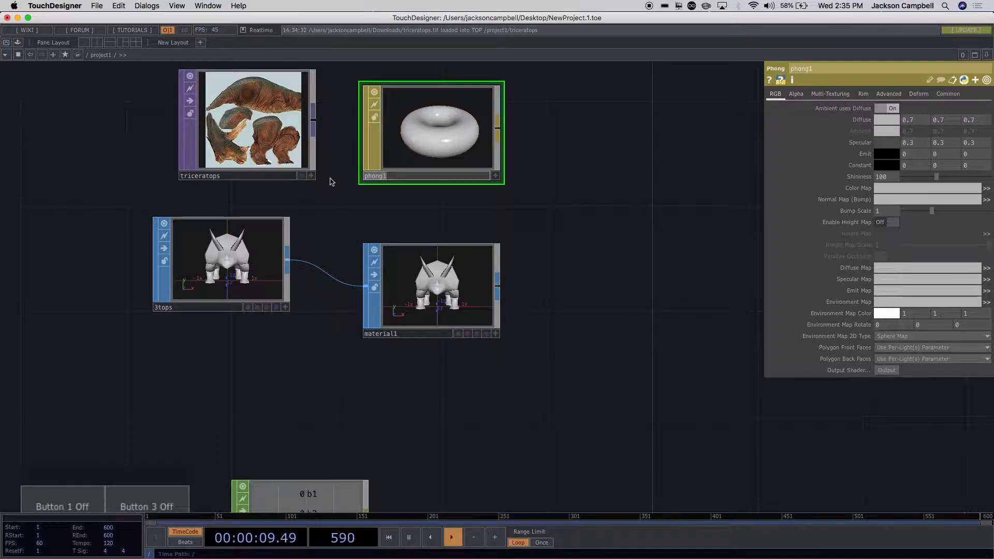
text(3topsMat)
key(Return)
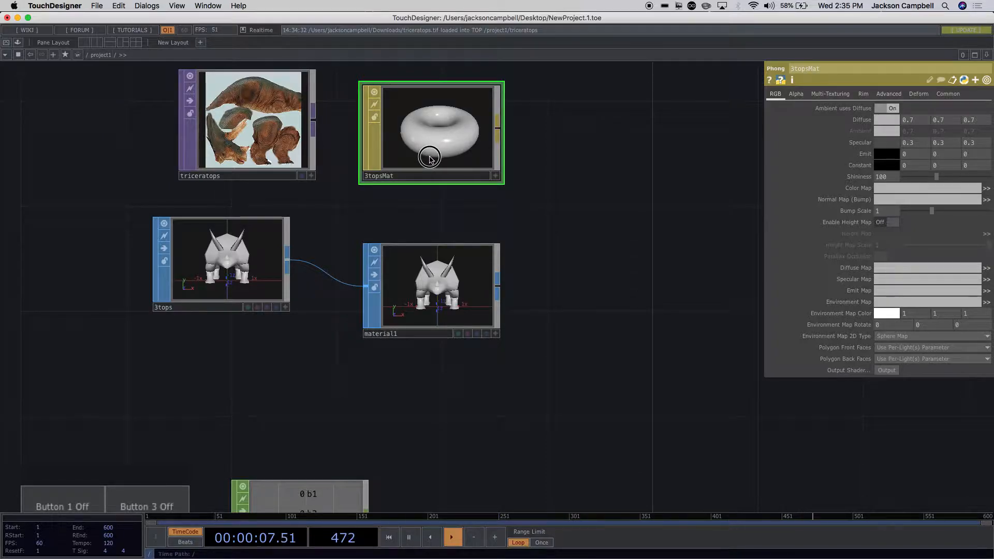
Assign the triceratops texture to the Color Map parameter of 3topsMat
drag(283, 129, 441, 133)
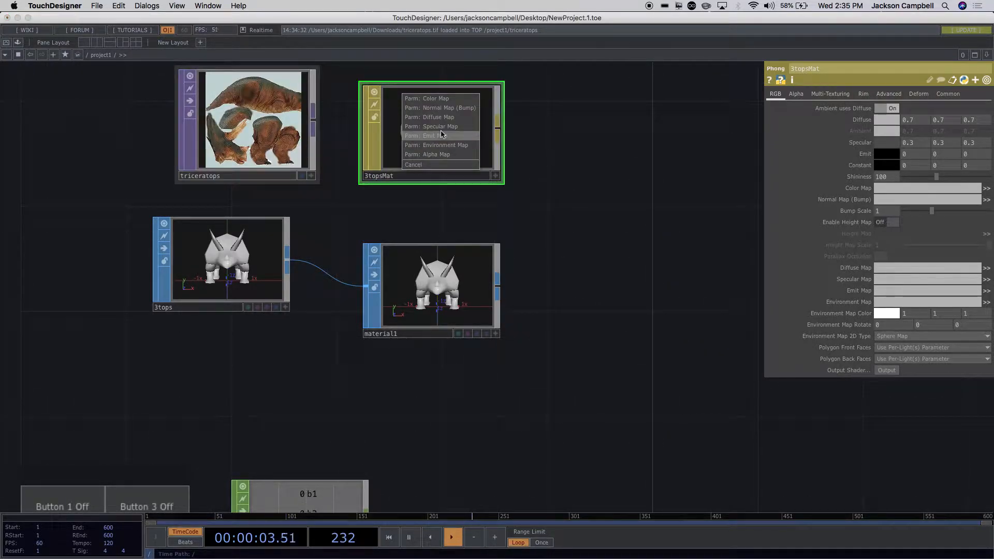
click(437, 102)
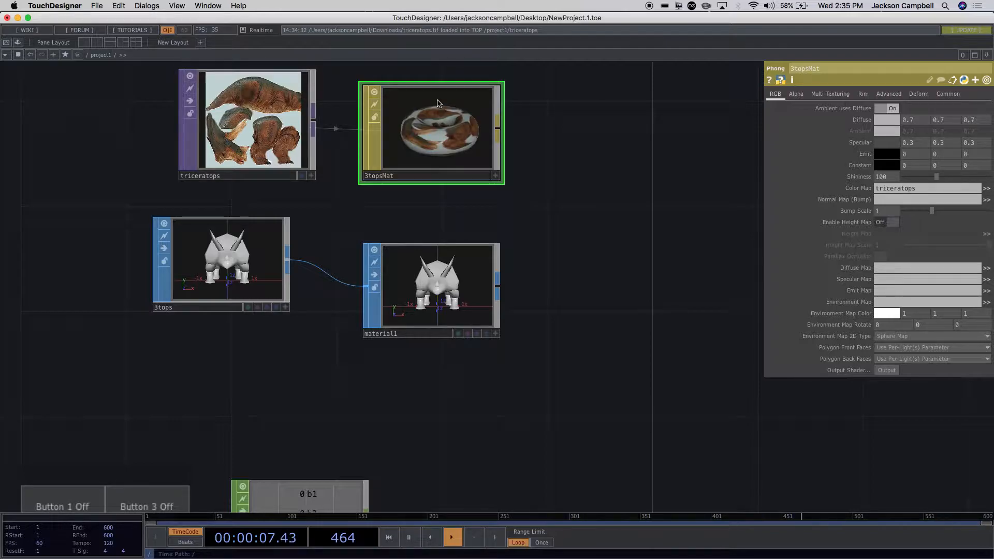
scroll(442, 131, up, 3)
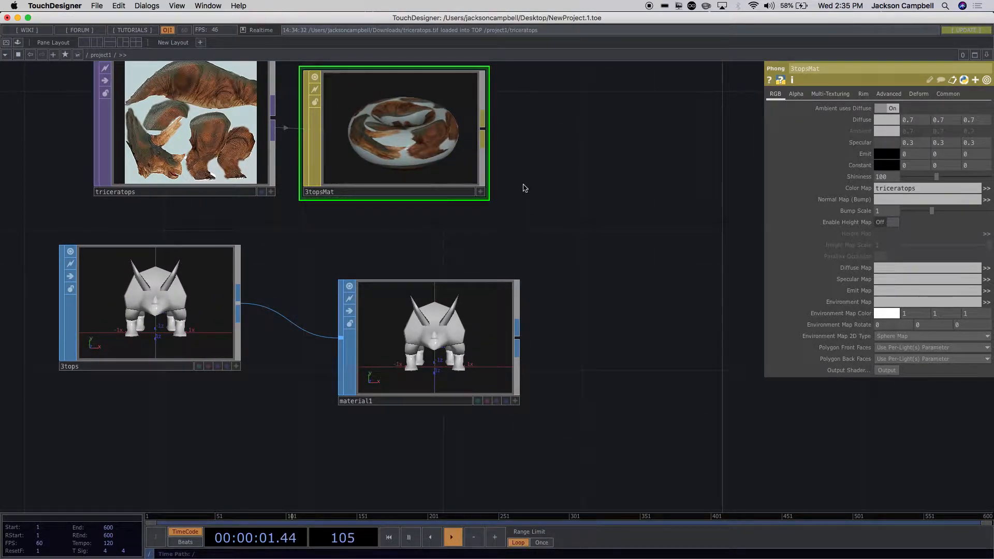
scroll(477, 166, down, 2)
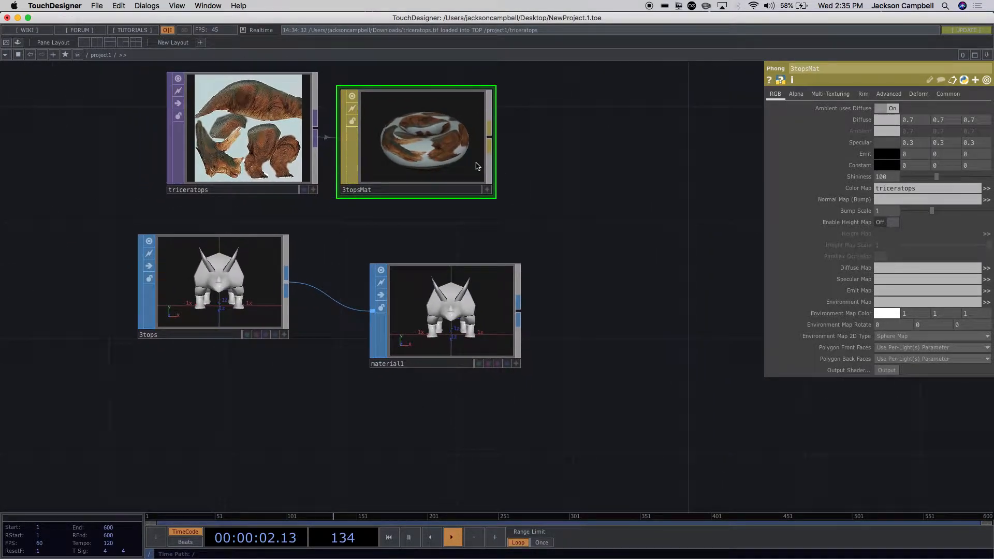
Move material1 directly below 3topsMat and set its Material parameter to 3topsMat
click(468, 303)
drag(468, 300, 439, 270)
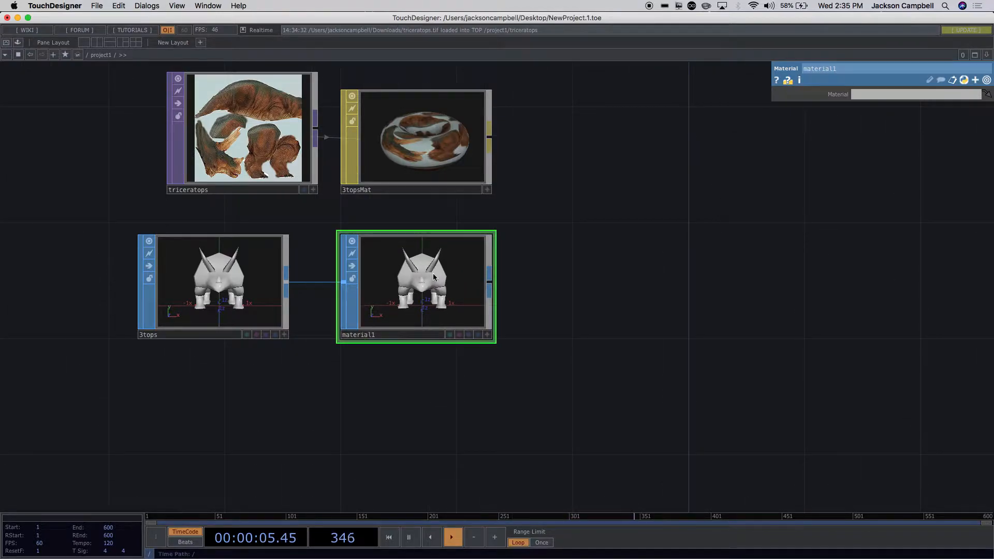
click(888, 99)
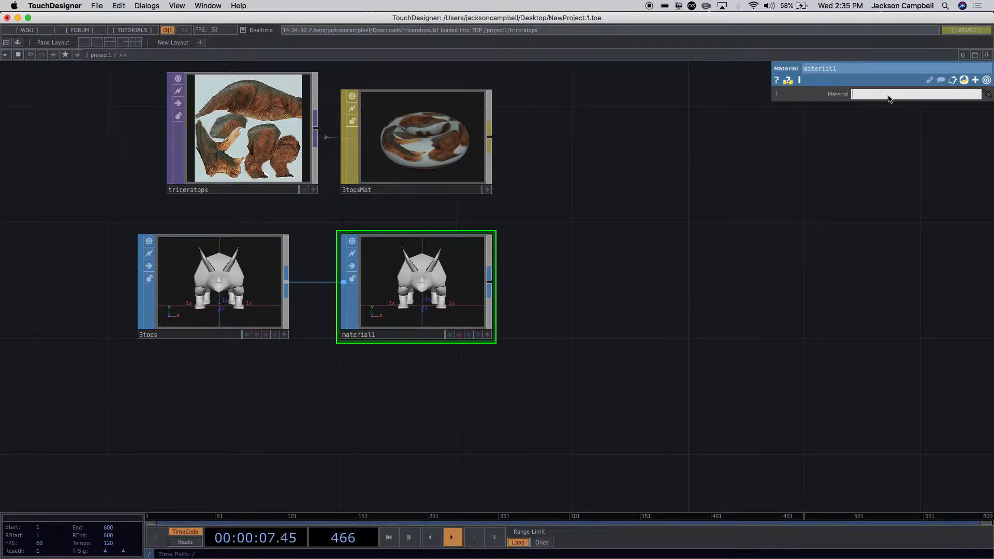
text(3topsMat)
key(Return)
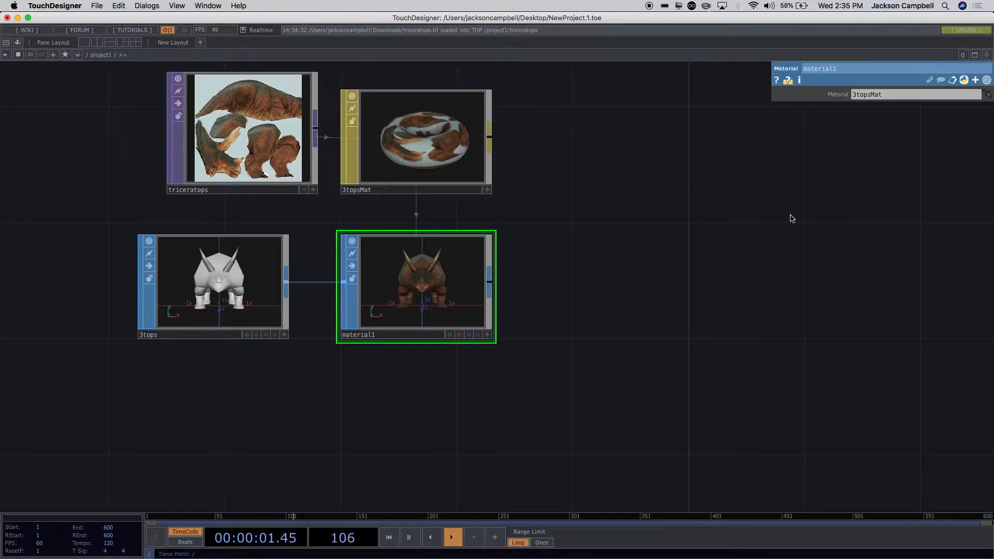
Make material1's viewer active and rotate the textured triceratops to view it at an angle
scroll(465, 367, up, 3)
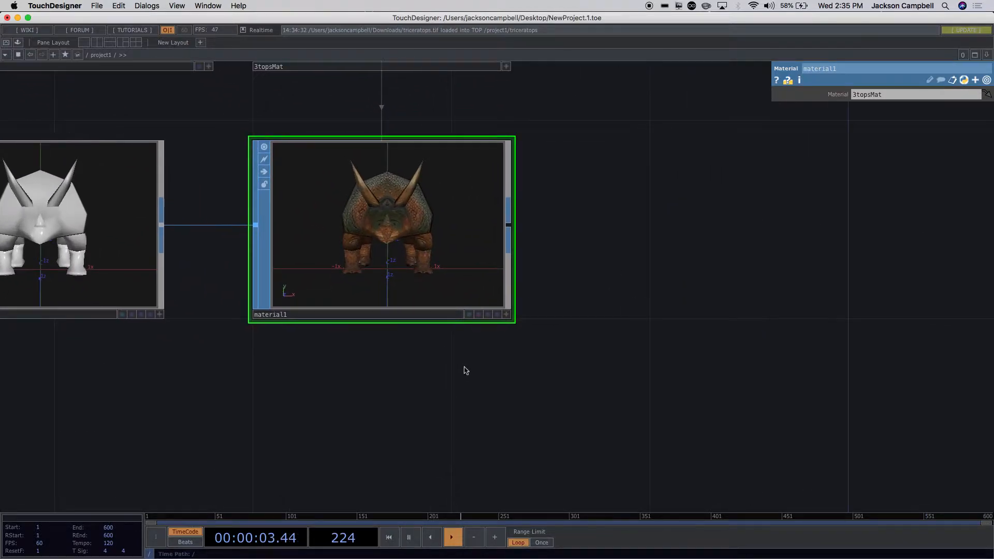
click(507, 315)
drag(395, 249, 435, 256)
scroll(586, 280, down, 6)
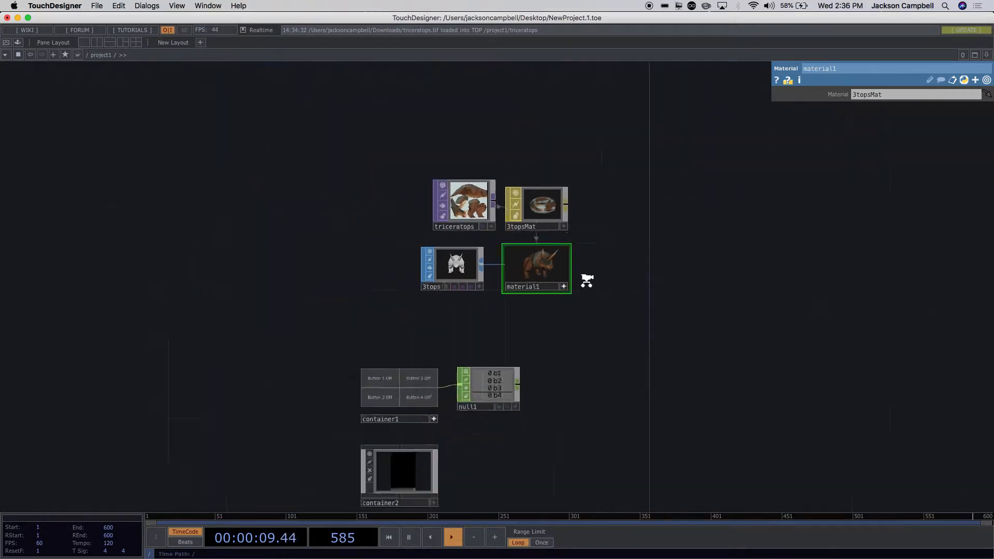
scroll(618, 278, up, 3)
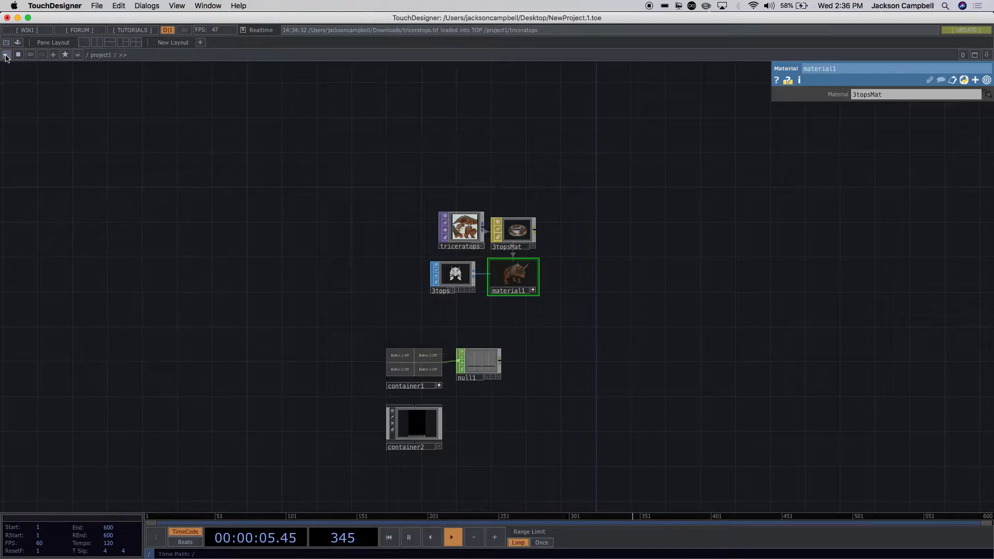
Open the project in perform mode to check its output, and return to the network editor
click(6, 46)
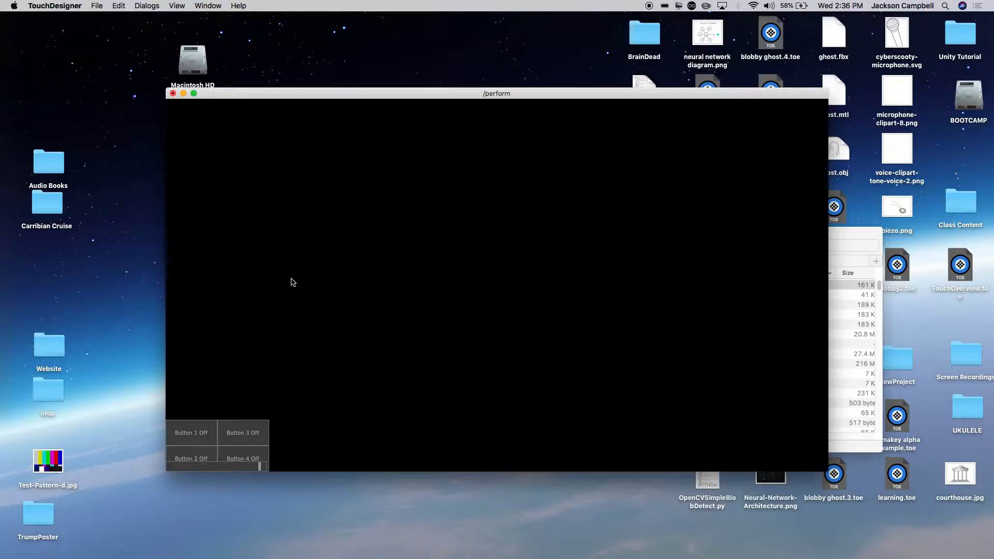
key(Escape)
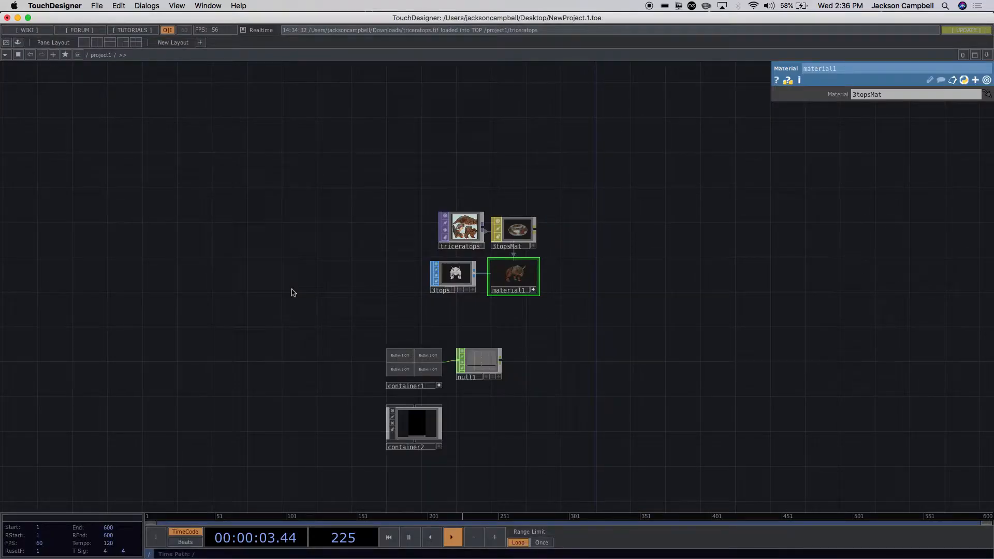
drag(324, 375, 318, 276)
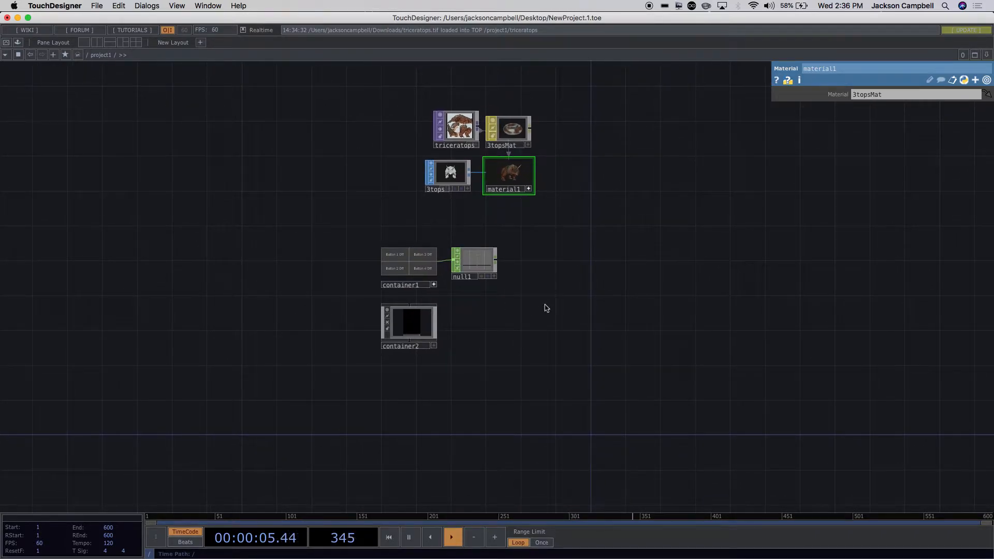
scroll(543, 308, up, 3)
drag(537, 235, 557, 356)
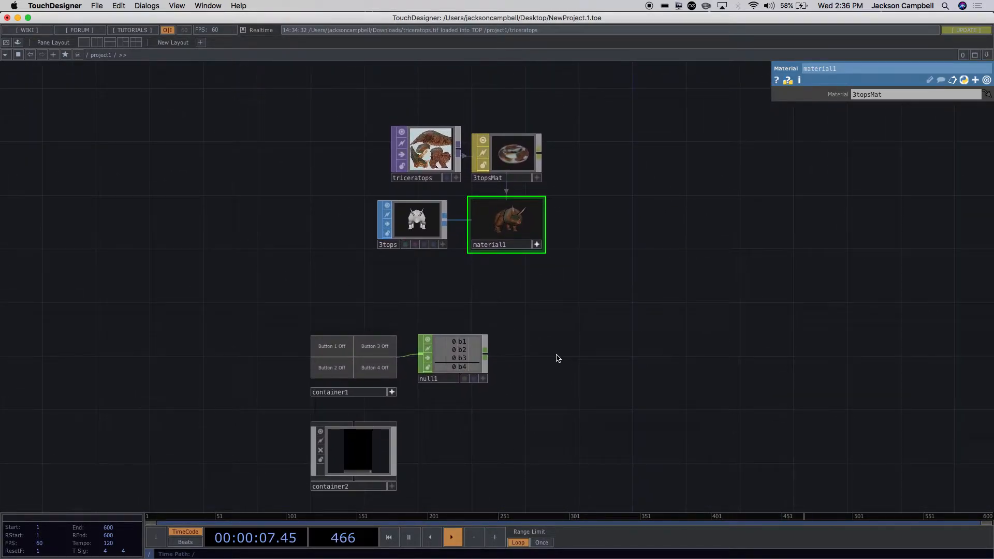
scroll(555, 355, up, 2)
drag(538, 249, 574, 302)
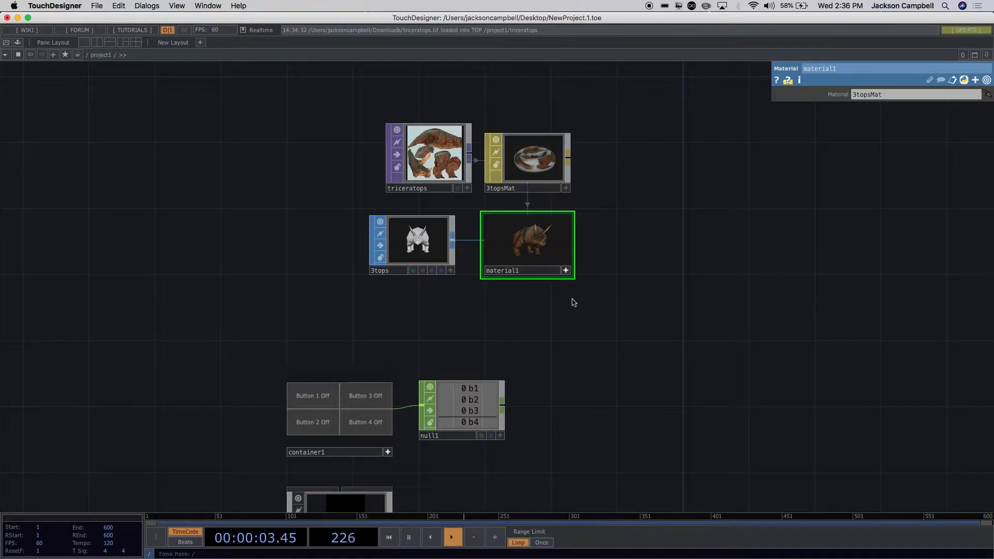
Add a Geometry component in the empty area left of the triceratops nodes
drag(668, 337, 796, 296)
key(Tab)
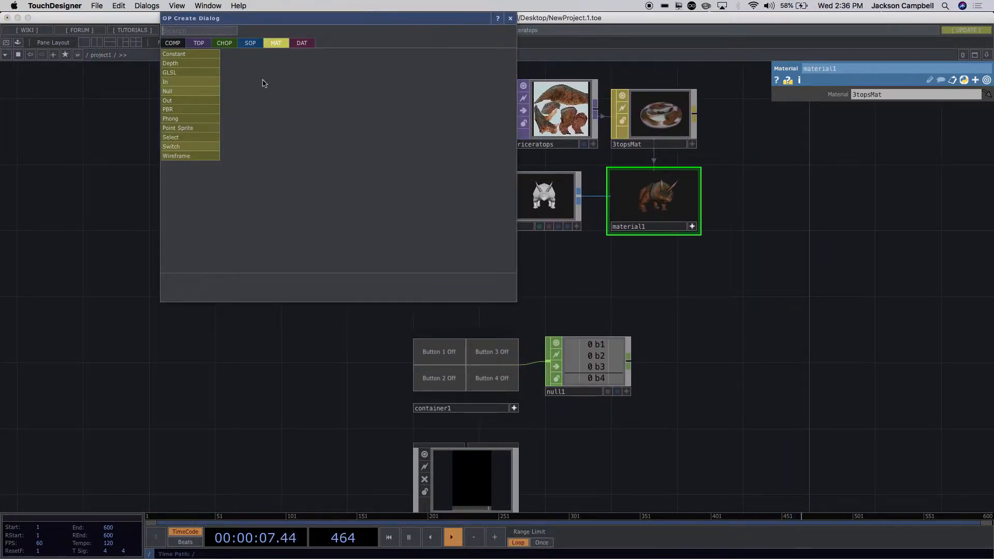
click(170, 43)
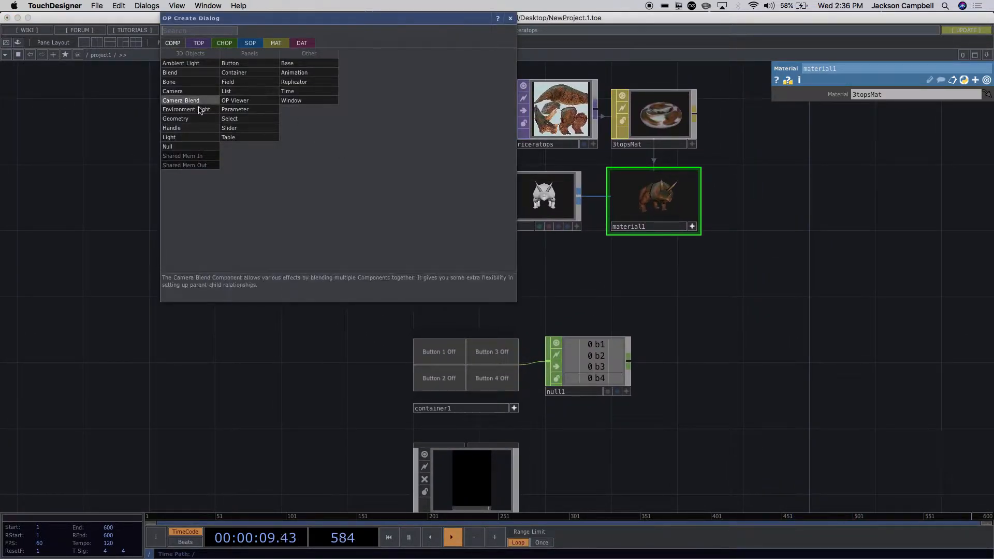
click(187, 118)
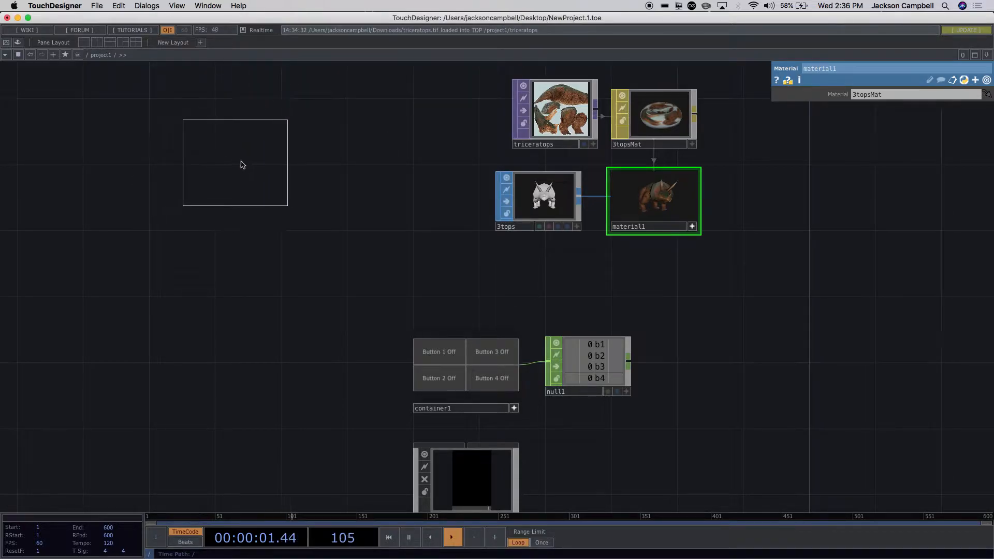
click(246, 162)
Add a Light component below geo1 and a Camera component below the light
key(Tab)
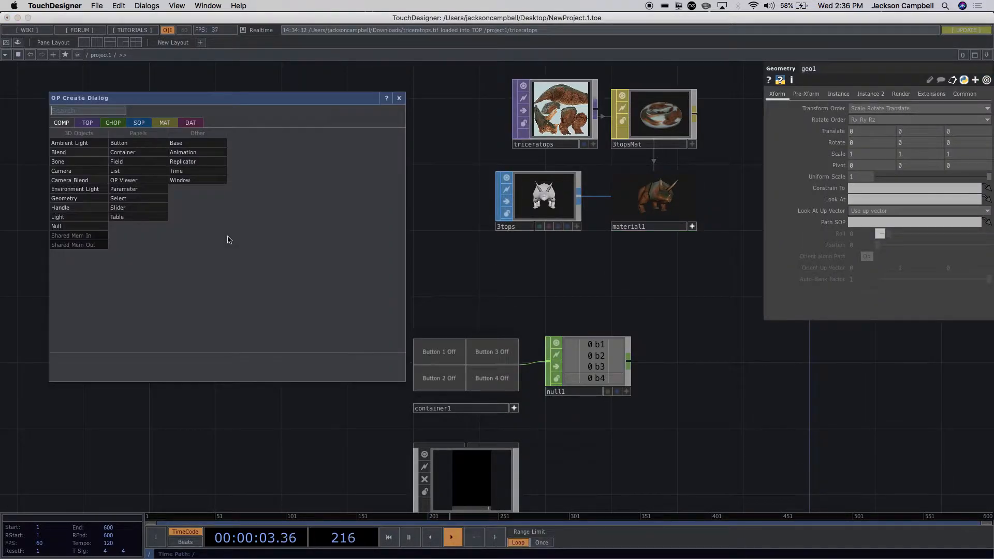
click(70, 218)
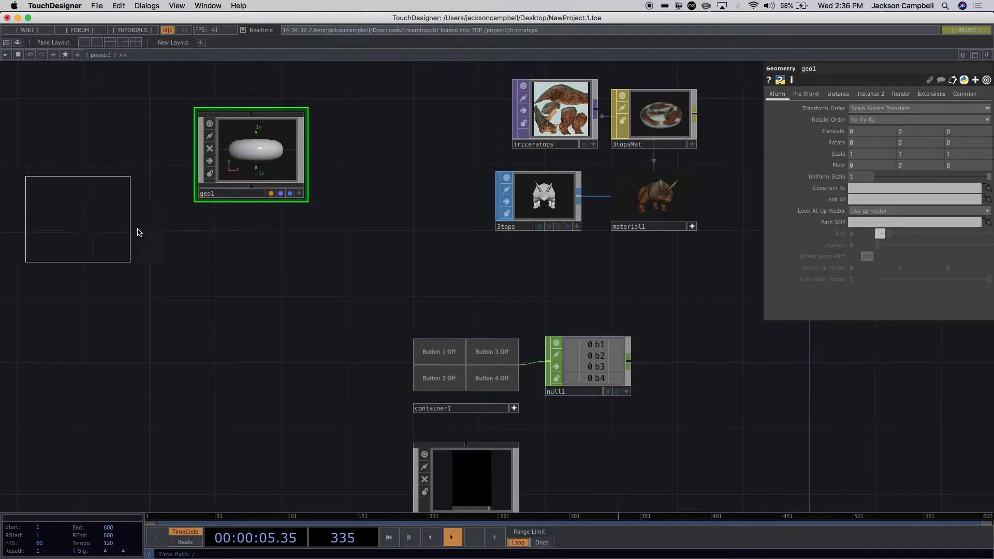
click(244, 275)
key(Tab)
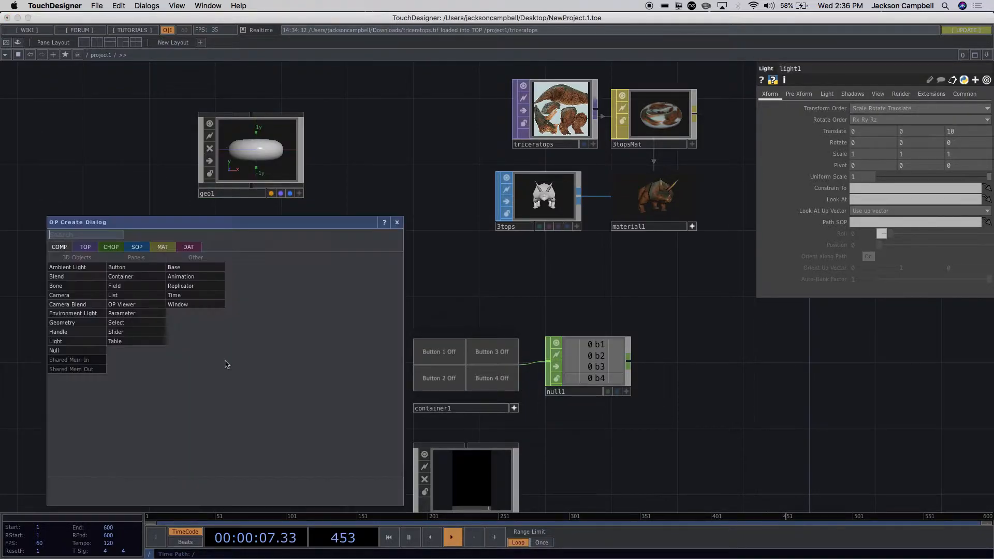
click(72, 295)
click(221, 409)
Line up geo1 and light1 in one vertical column above cam1
drag(320, 332, 310, 337)
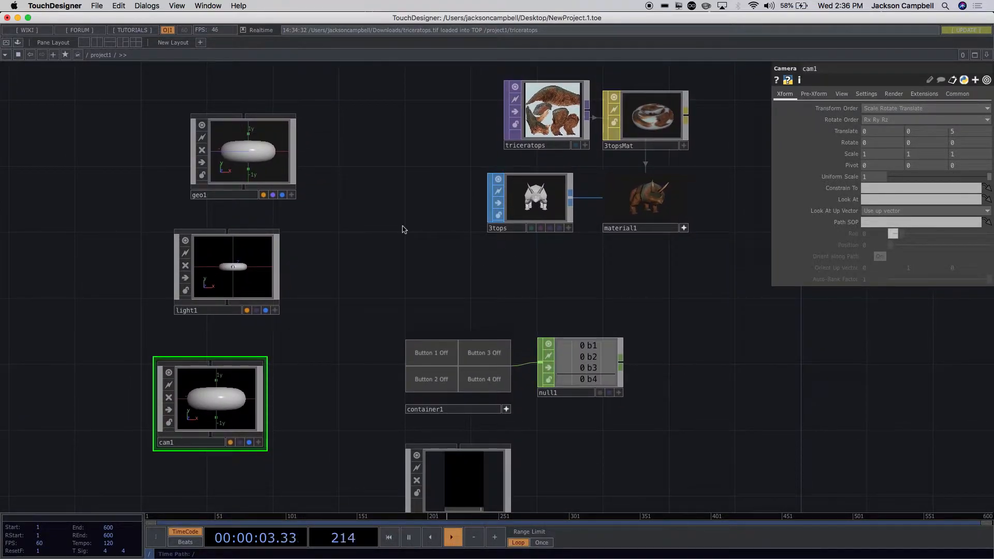
drag(242, 161, 209, 162)
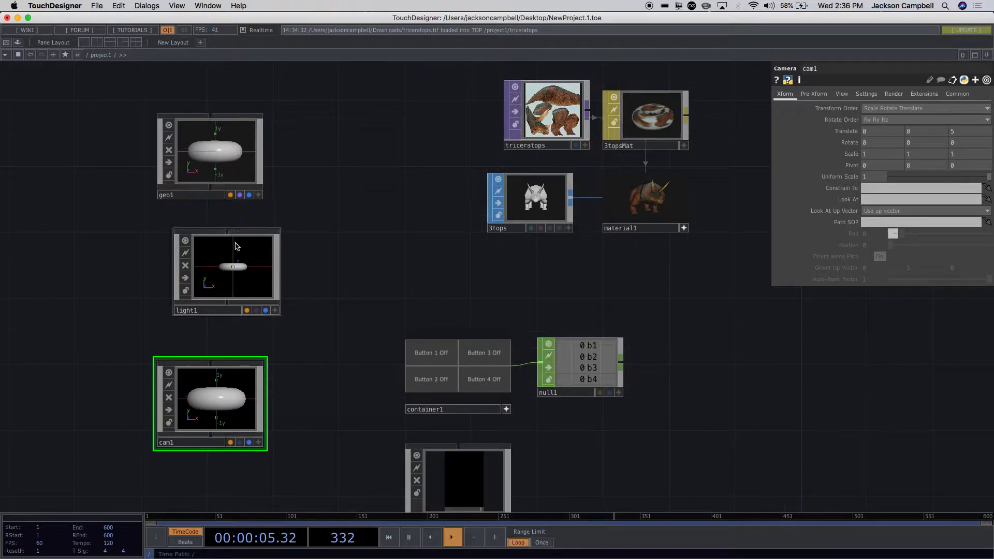
drag(236, 247, 222, 247)
scroll(334, 213, up, 2)
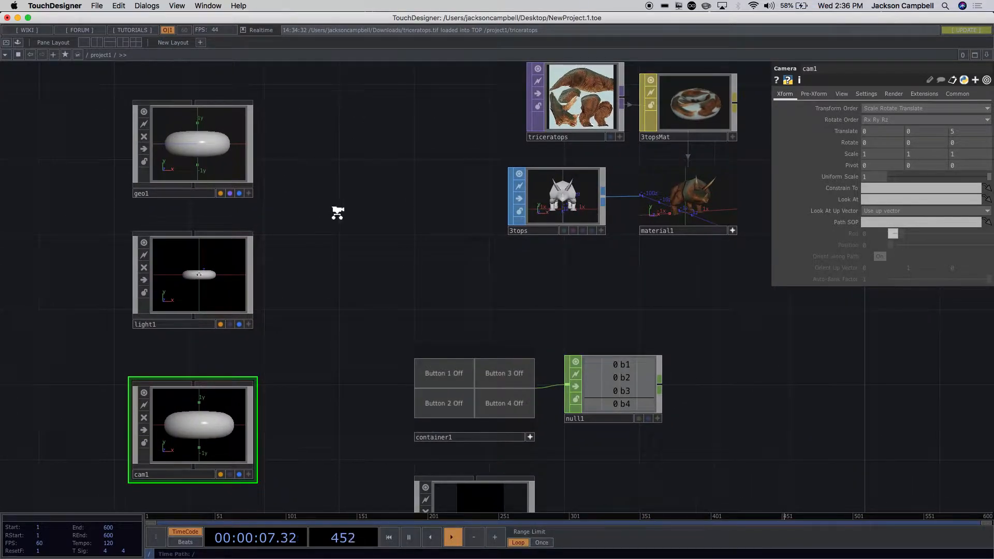
scroll(338, 213, down, 2)
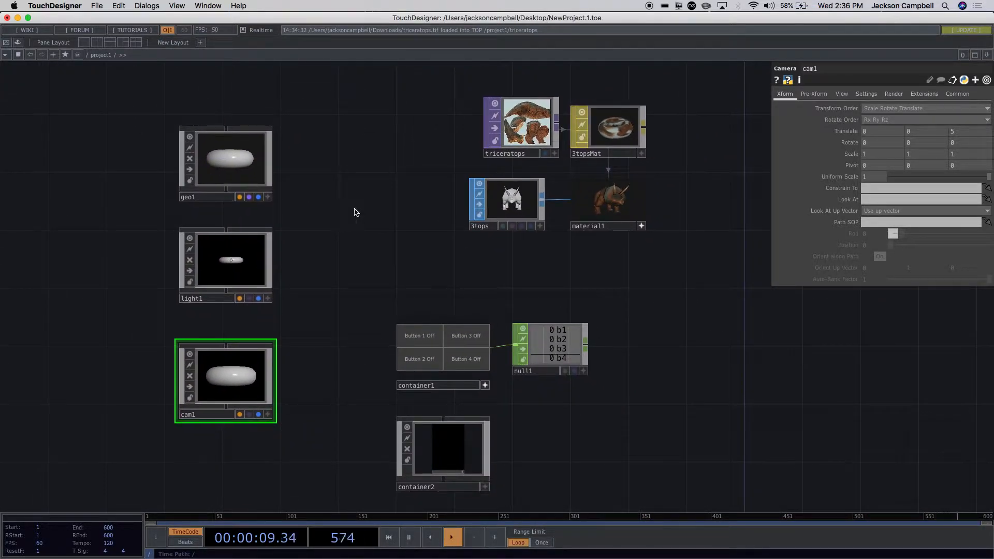
Go inside geo1 and delete its default torus
double_click(232, 163)
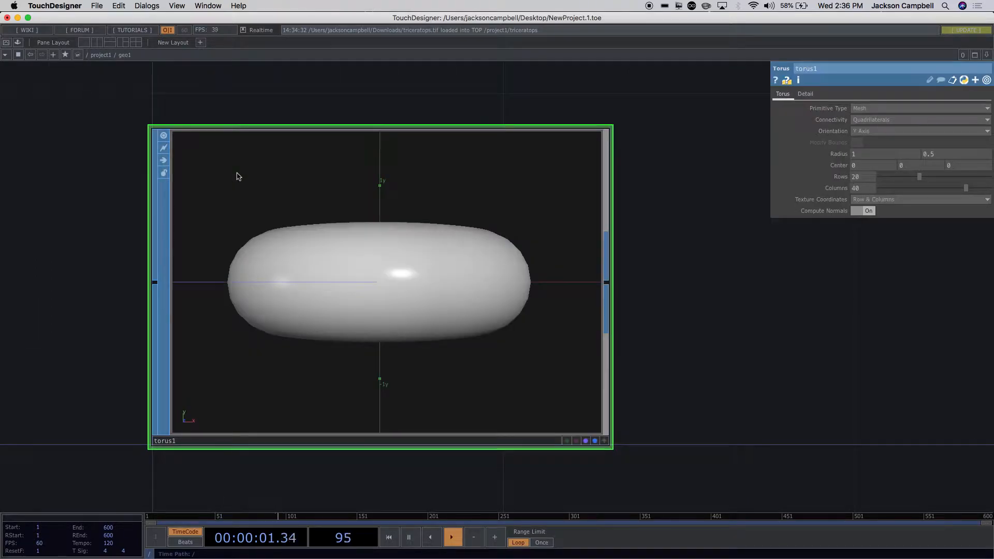
scroll(464, 286, down, 3)
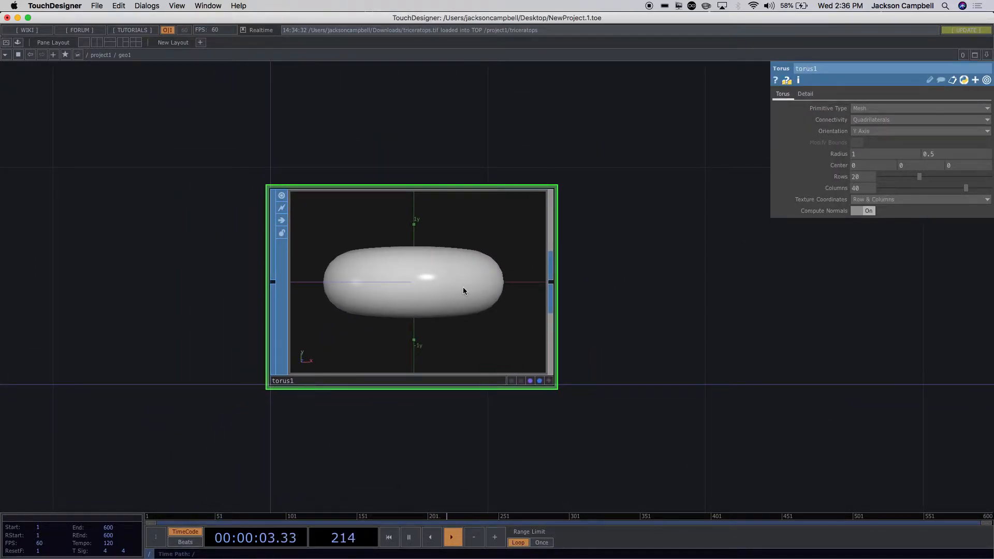
key(Delete)
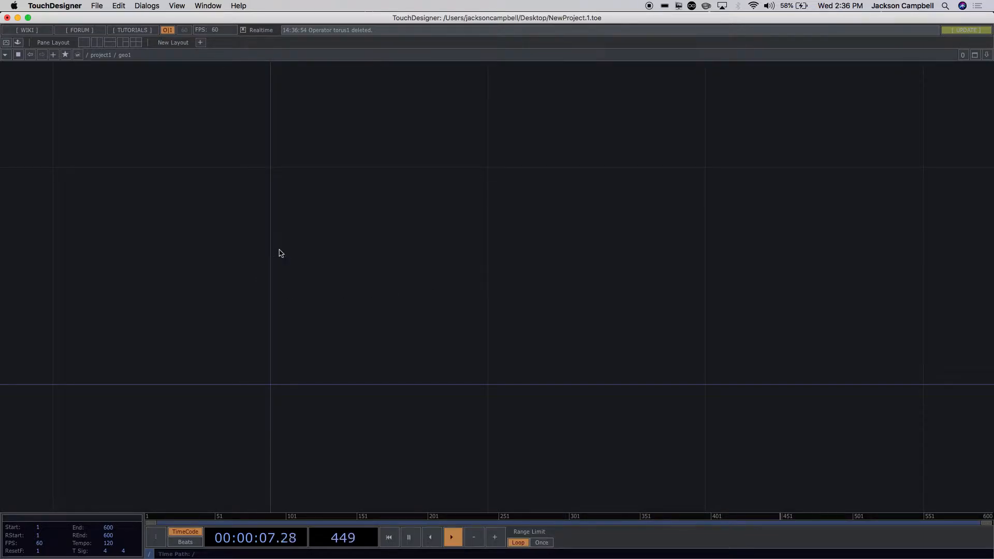
Add a Select SOP inside geo1 and open its SOP parameter for editing
key(Tab)
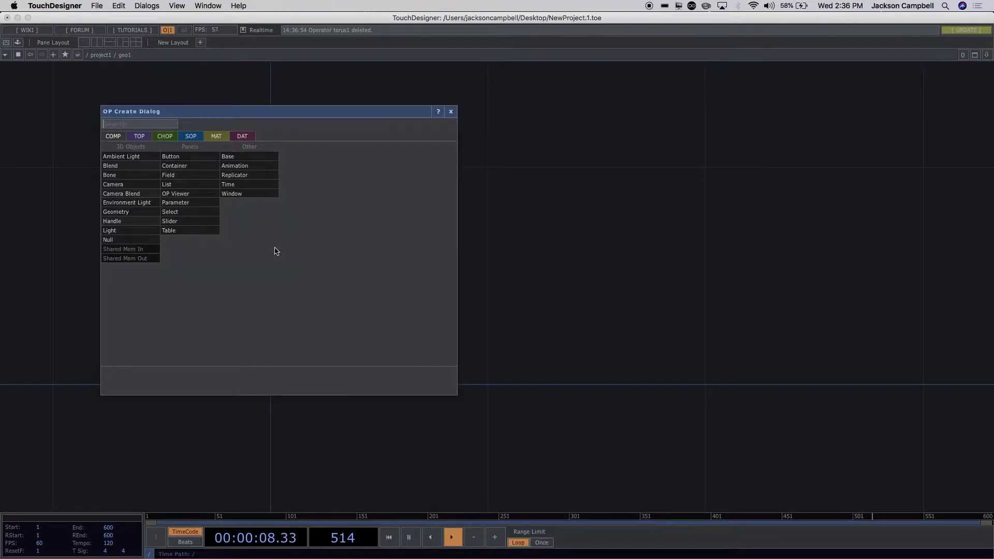
click(195, 138)
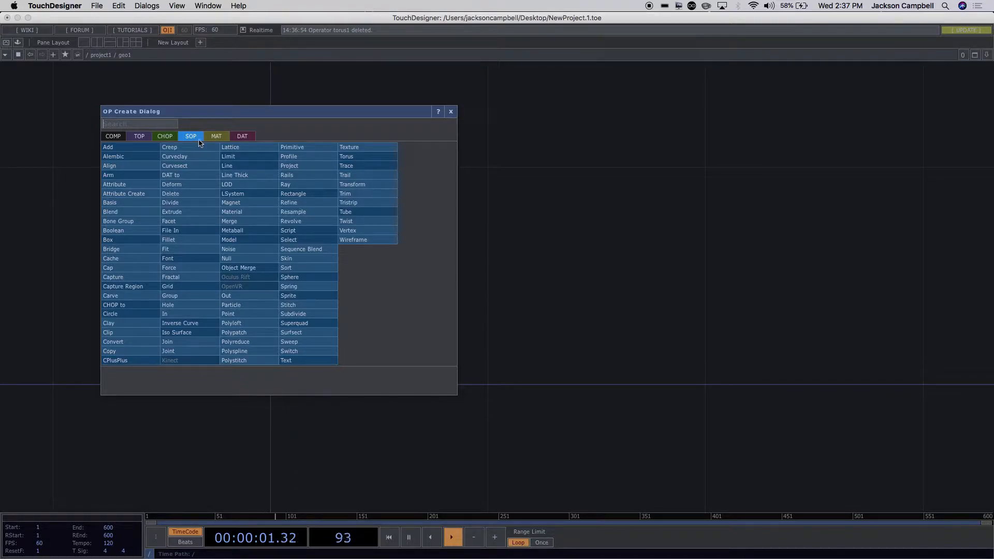
text(select)
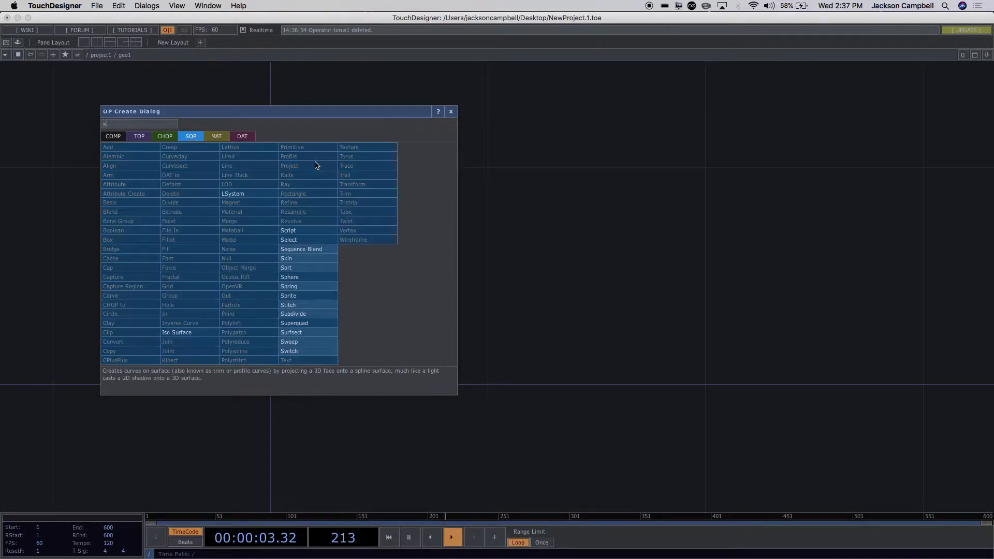
key(Return)
click(301, 287)
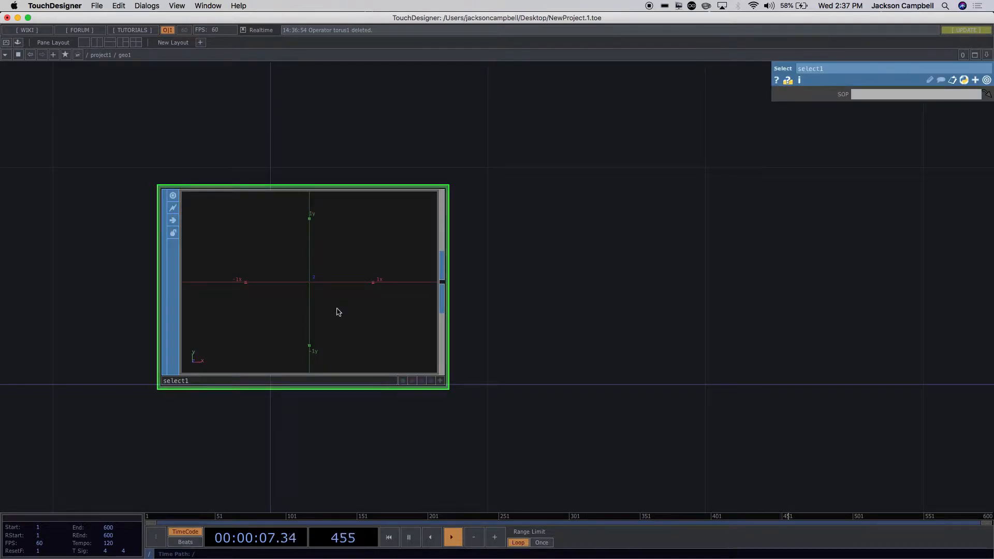
click(864, 98)
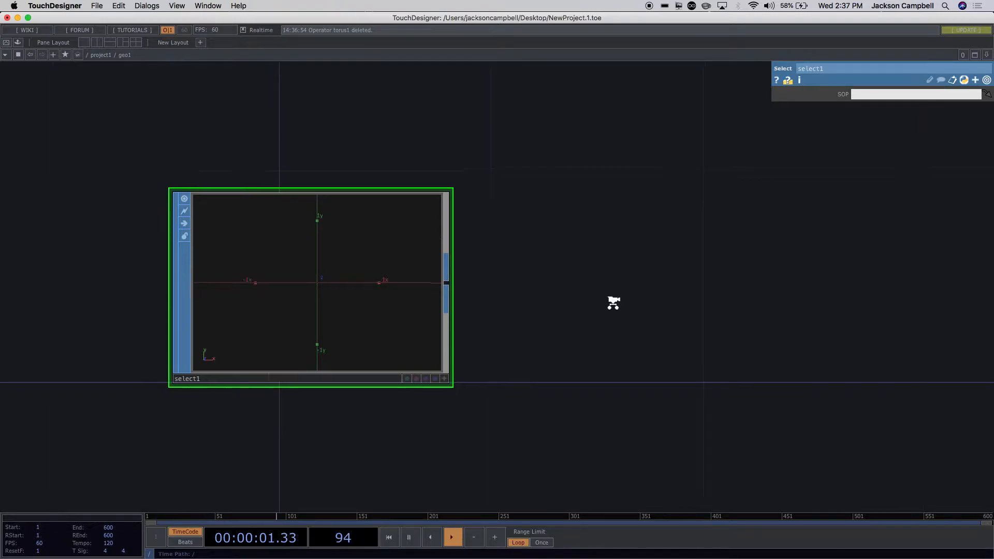
Return to the project1 network and append a Null SOP to the output of material1
scroll(611, 300, down, 8)
drag(818, 339, 599, 344)
scroll(599, 342, down, 6)
drag(646, 395, 496, 401)
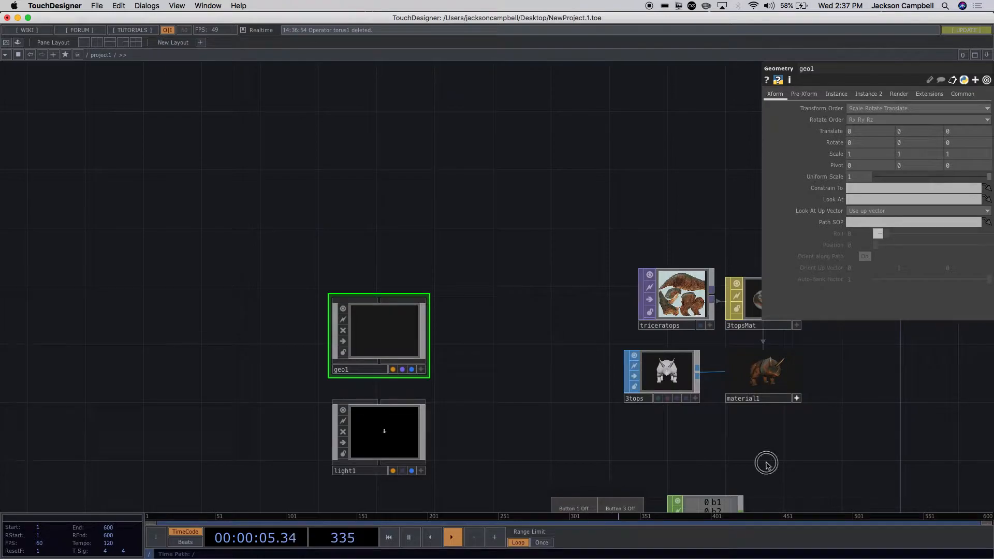
drag(767, 464, 588, 464)
scroll(652, 427, up, 8)
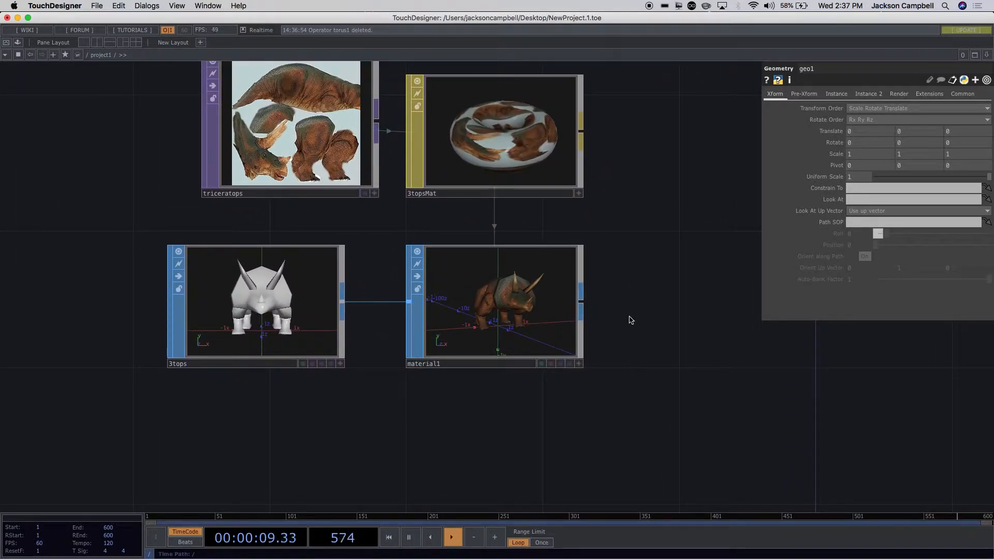
click(581, 306)
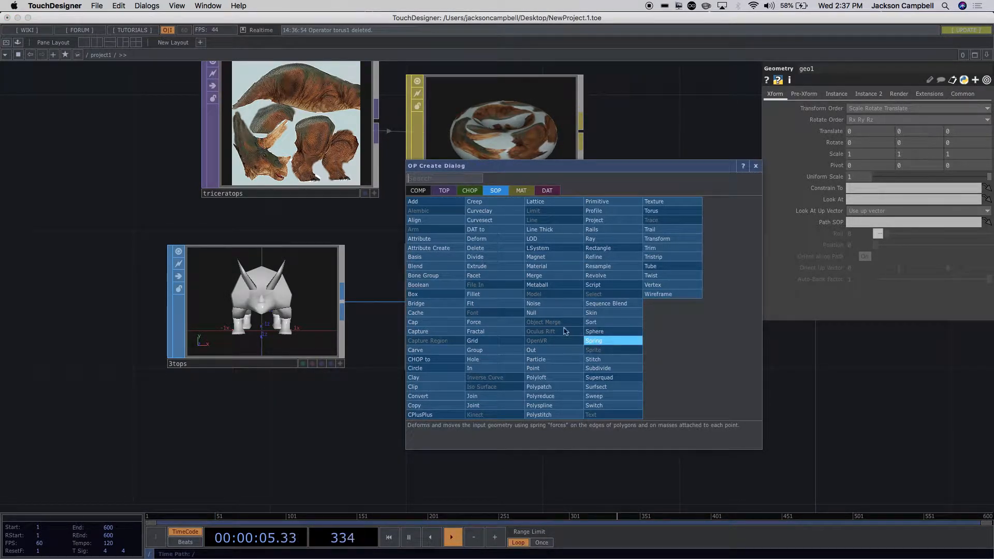
click(549, 313)
click(732, 318)
drag(741, 411, 675, 412)
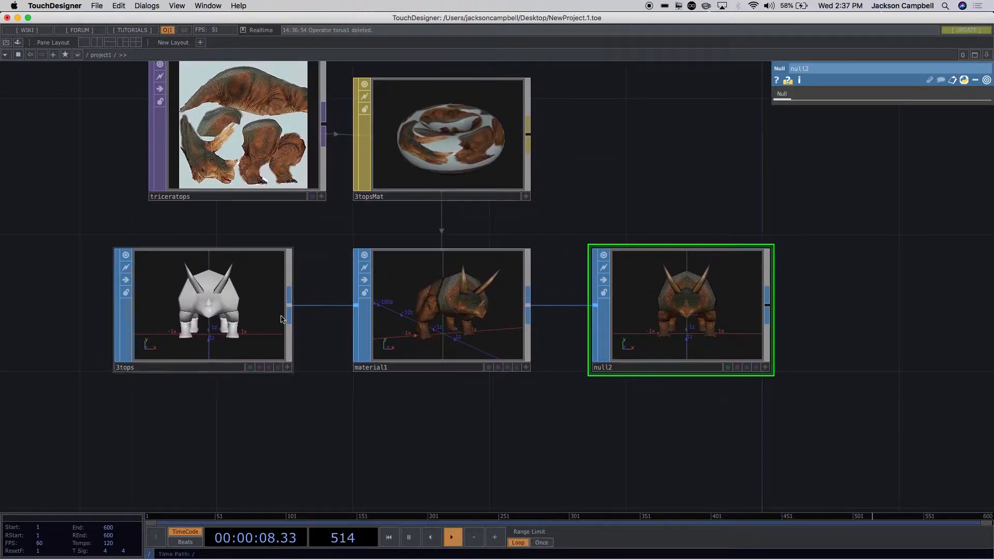
Rename the File In model node as 3topsMesh and the new Null as 3tops
click(136, 372)
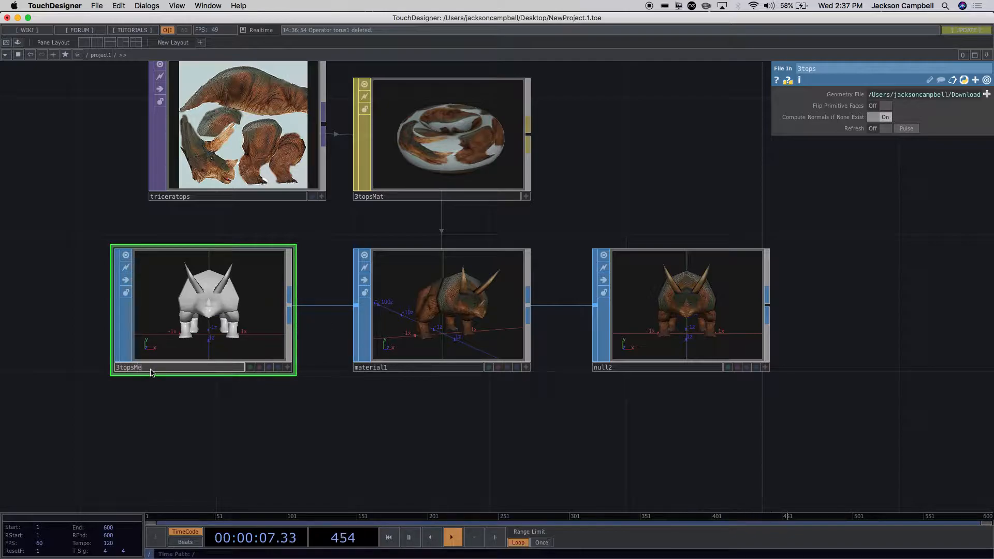
click(614, 369)
text(3tops)
key(Return)
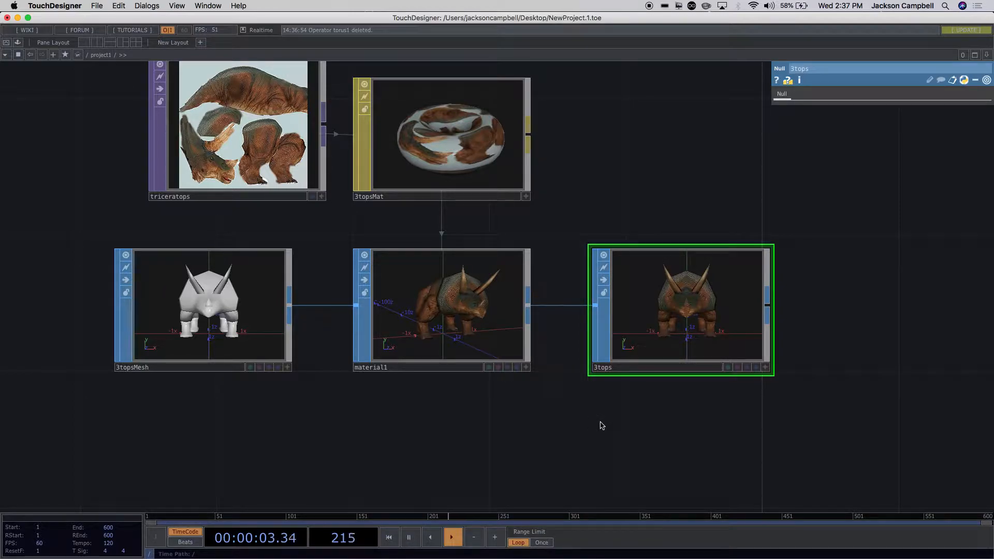
Go back inside geo1 and set select1's SOP parameter to 3tops
drag(321, 415, 404, 429)
scroll(435, 433, down, 5)
drag(228, 415, 425, 414)
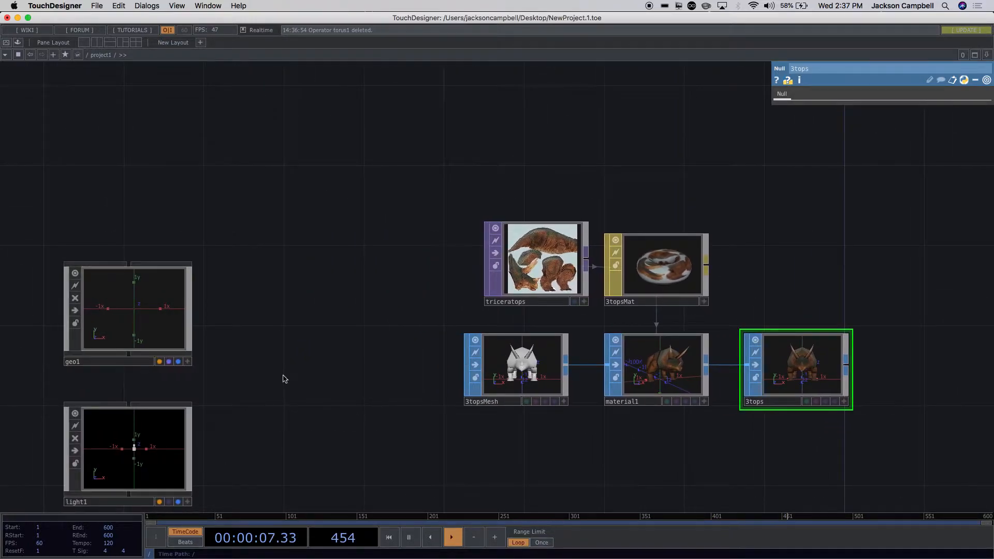
drag(284, 379, 422, 378)
click(292, 330)
scroll(291, 328, up, 10)
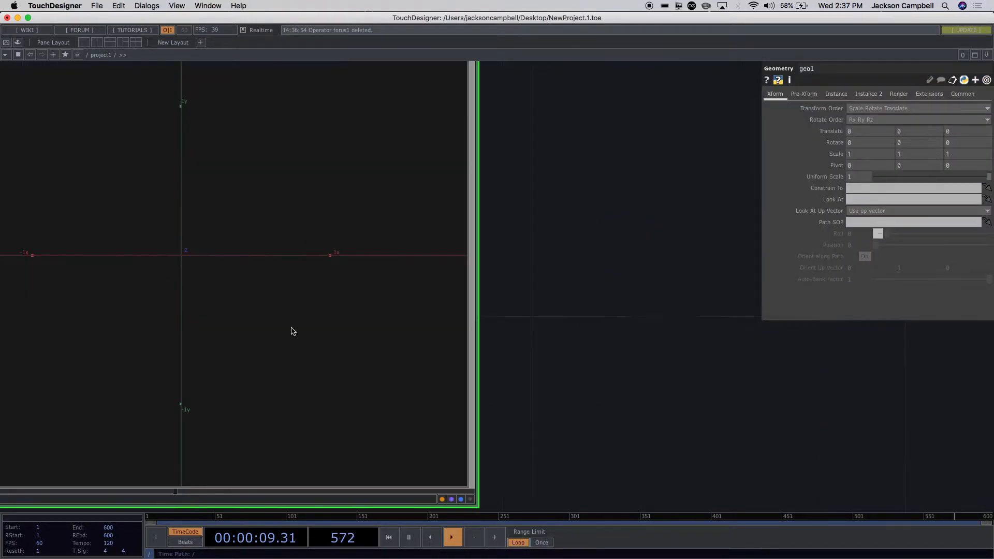
drag(684, 371, 648, 372)
click(859, 98)
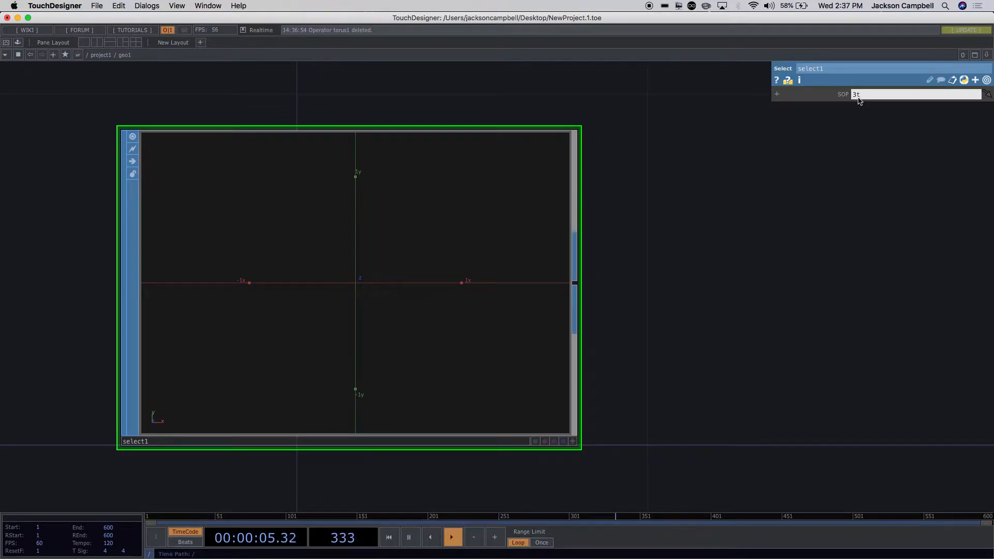
key(Return)
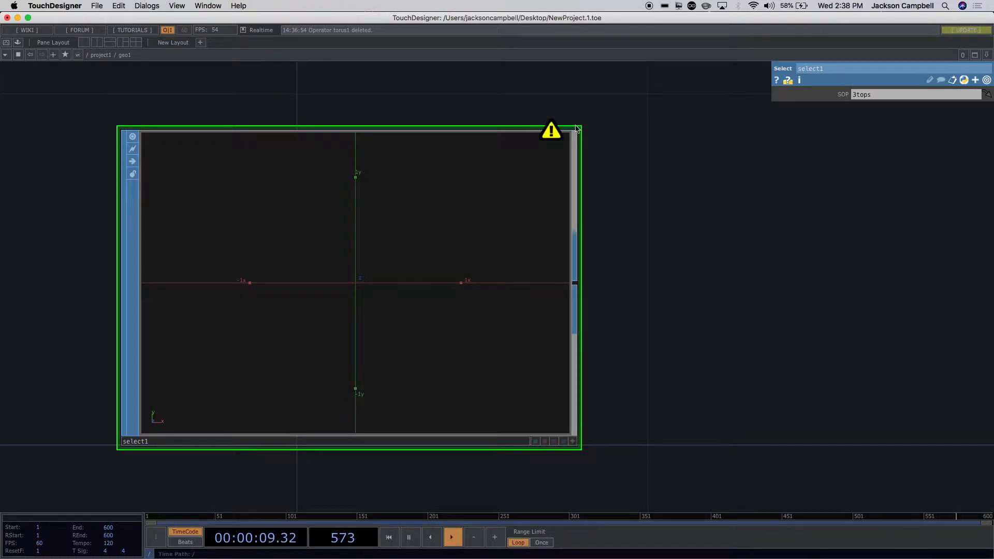
Change select1's SOP path to ../3tops so it references the node one level up
mouse_move(555, 137)
click(853, 98)
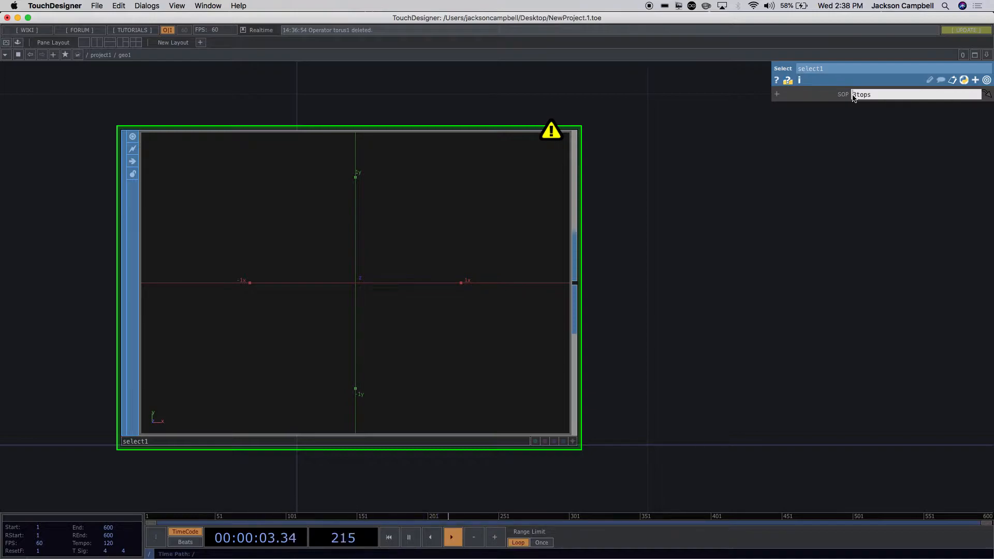
text(../)
key(Return)
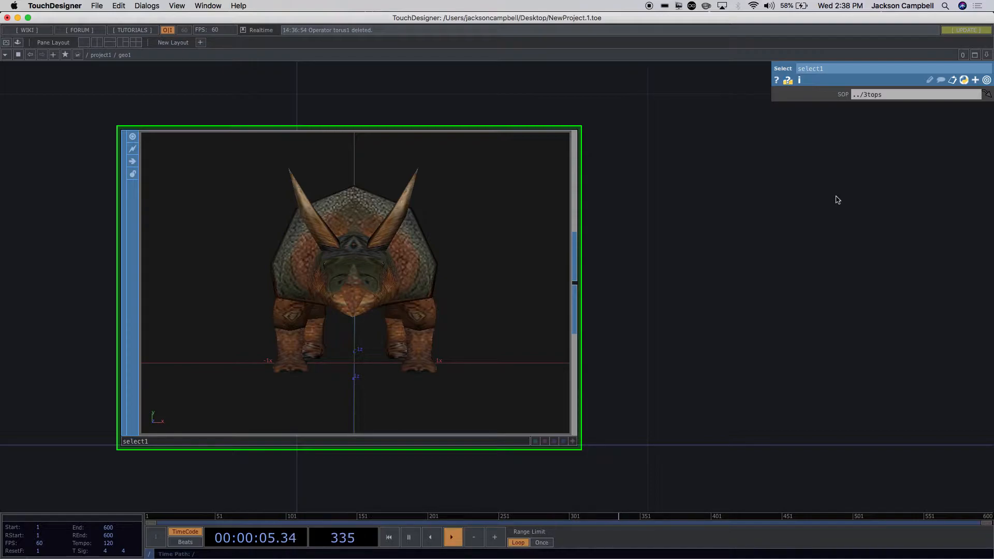
Turn on select1's render and display flags and return to the project1 network
scroll(733, 314, down, 3)
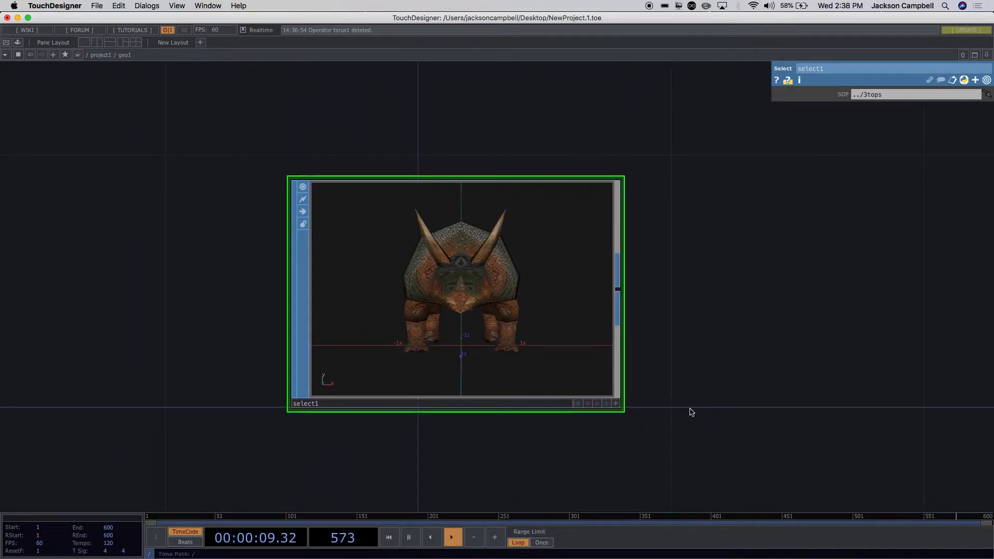
click(600, 405)
click(609, 406)
scroll(682, 383, down, 5)
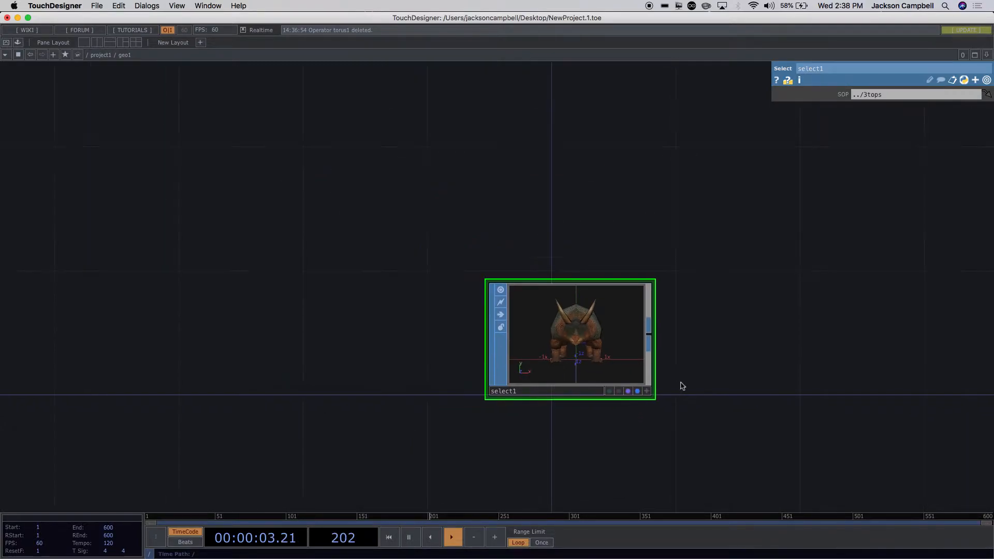
drag(884, 364, 534, 361)
scroll(533, 360, down, 5)
scroll(533, 360, down, 5)
Move cam1 closer below light1 so that geo1, light1 and cam1 are evenly spaced
drag(570, 422, 393, 307)
drag(385, 372, 406, 286)
scroll(406, 285, up, 5)
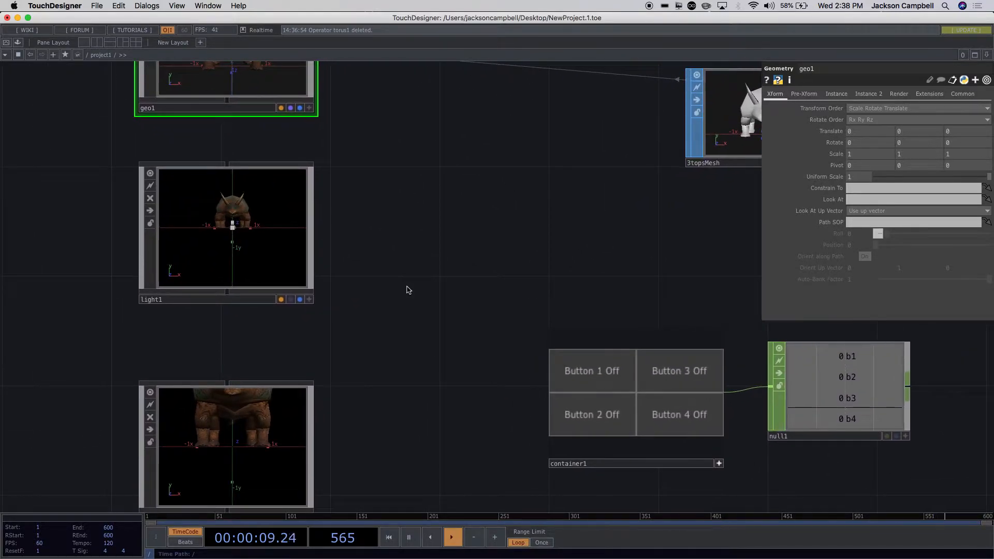
scroll(407, 286, up, 3)
scroll(407, 286, down, 7)
scroll(407, 317, up, 2)
scroll(408, 317, up, 2)
drag(406, 313, 413, 233)
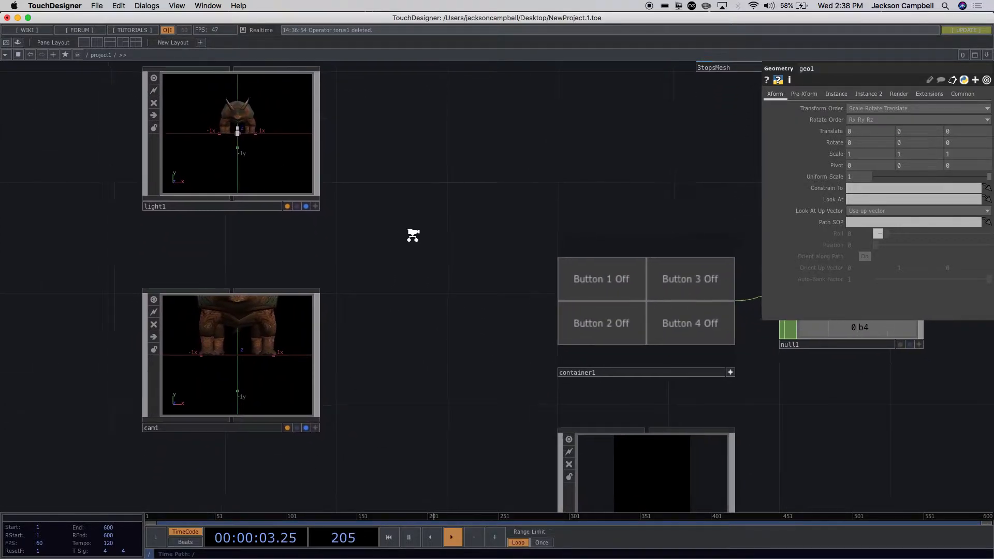
scroll(412, 235, down, 3)
scroll(412, 235, down, 1)
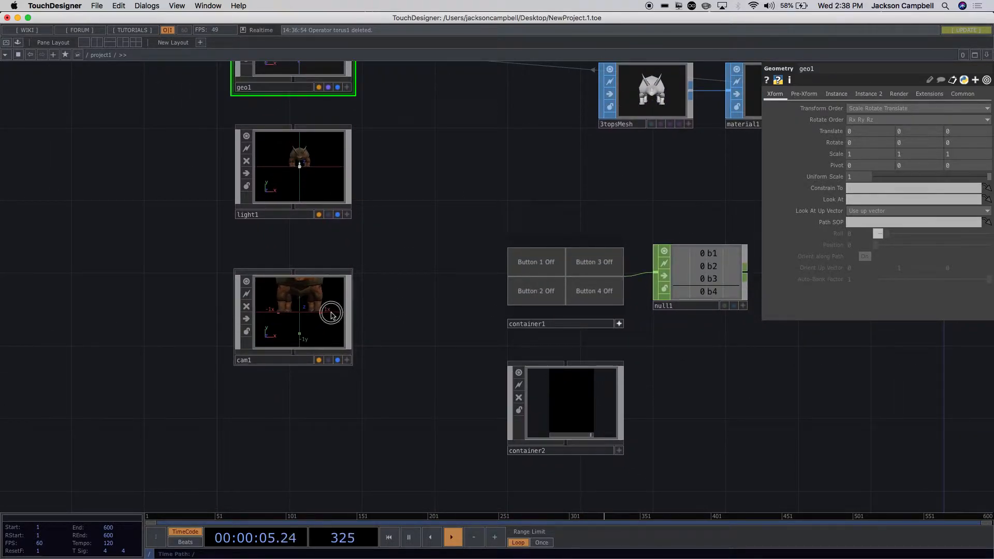
drag(330, 320, 329, 284)
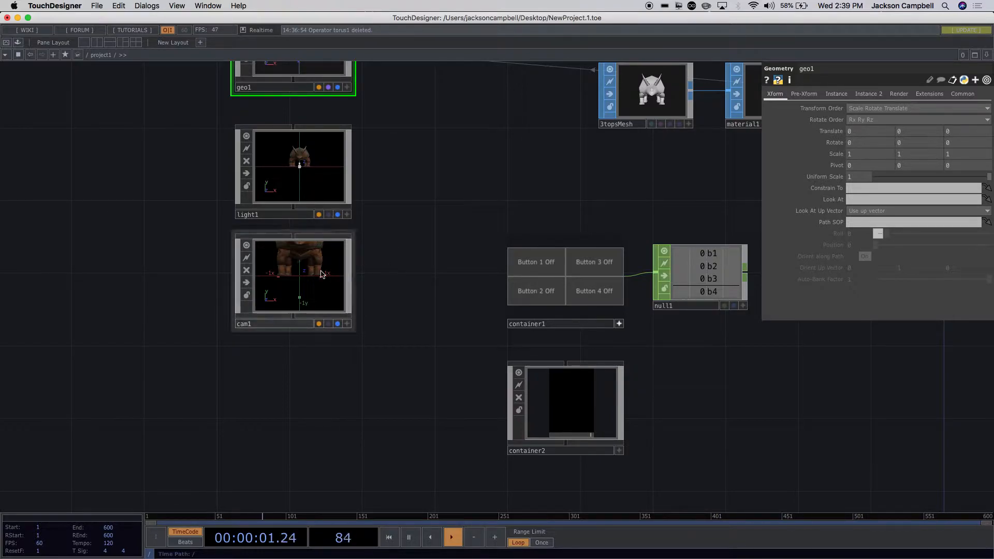
drag(295, 289, 296, 306)
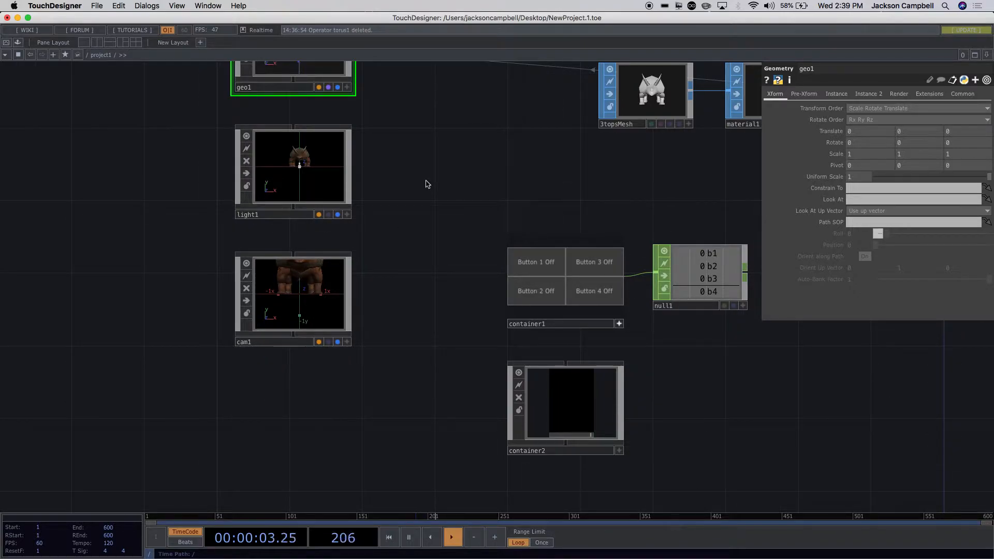
middle_drag(427, 184, 420, 266)
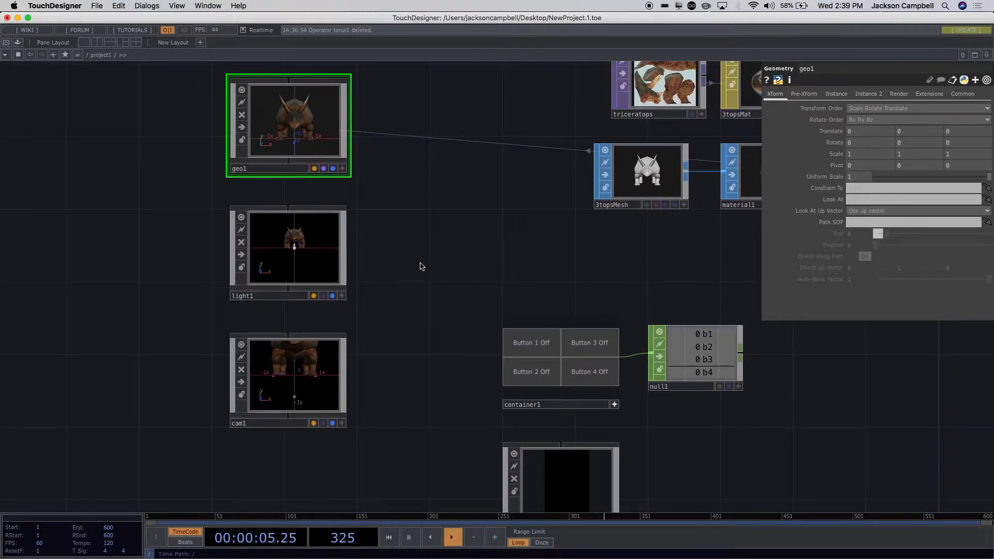
Add a Render TOP between the geo1, light1 and cam1 components and the 3topsMesh node
scroll(420, 266, down, 3)
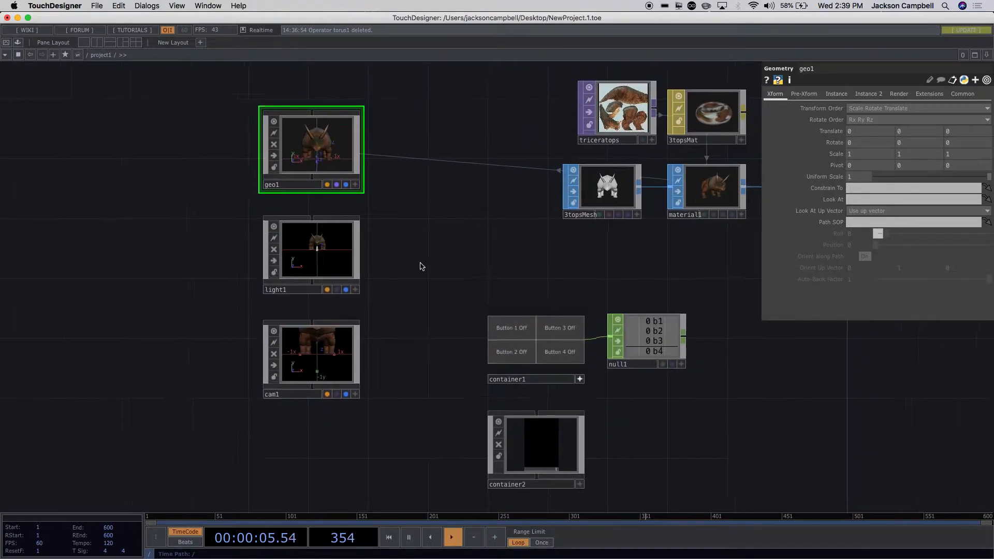
click(318, 396)
middle_drag(461, 269, 365, 268)
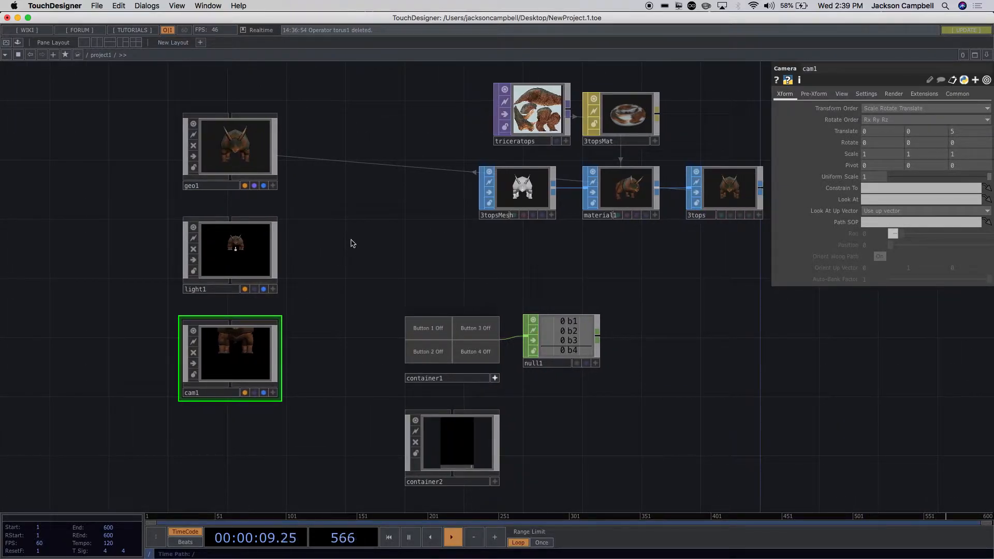
key(Tab)
click(202, 131)
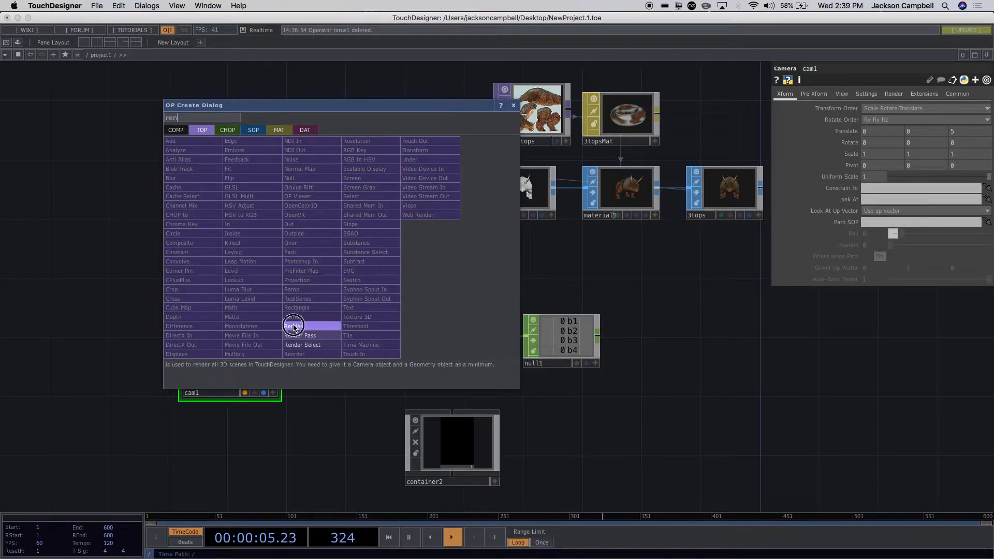
click(293, 327)
click(373, 266)
drag(374, 273, 388, 245)
scroll(388, 245, up, 3)
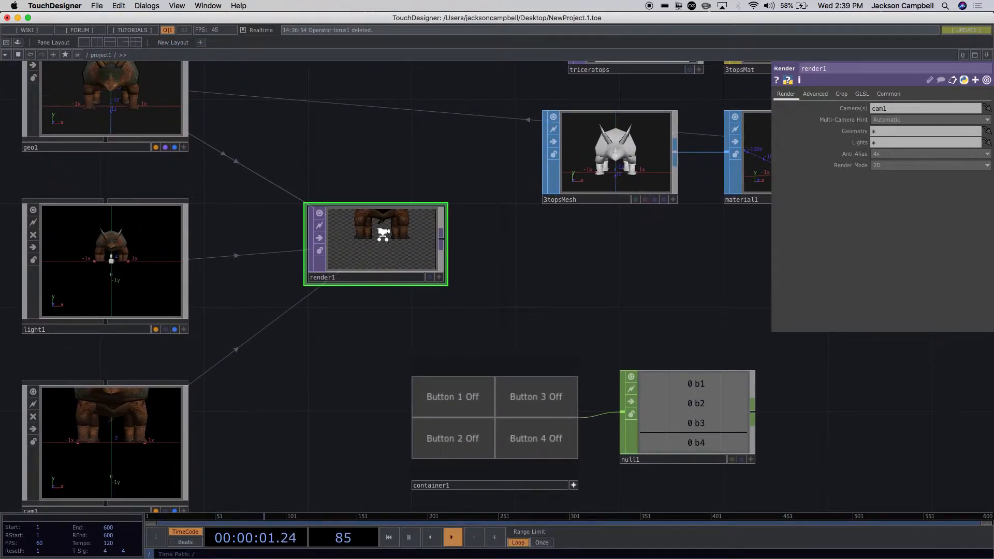
scroll(383, 234, down, 2)
scroll(383, 234, down, 1)
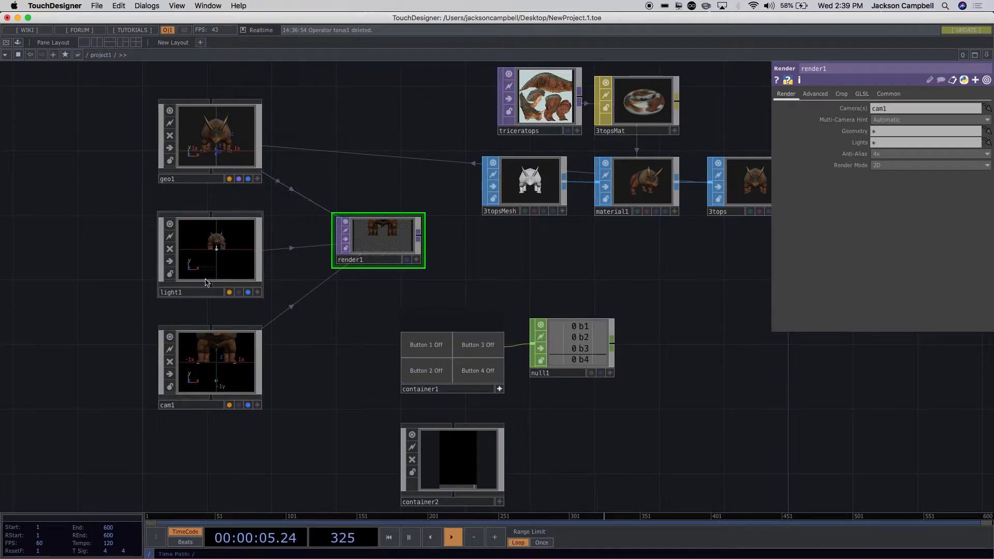
Set cam1's Look At parameter to geo1
click(213, 363)
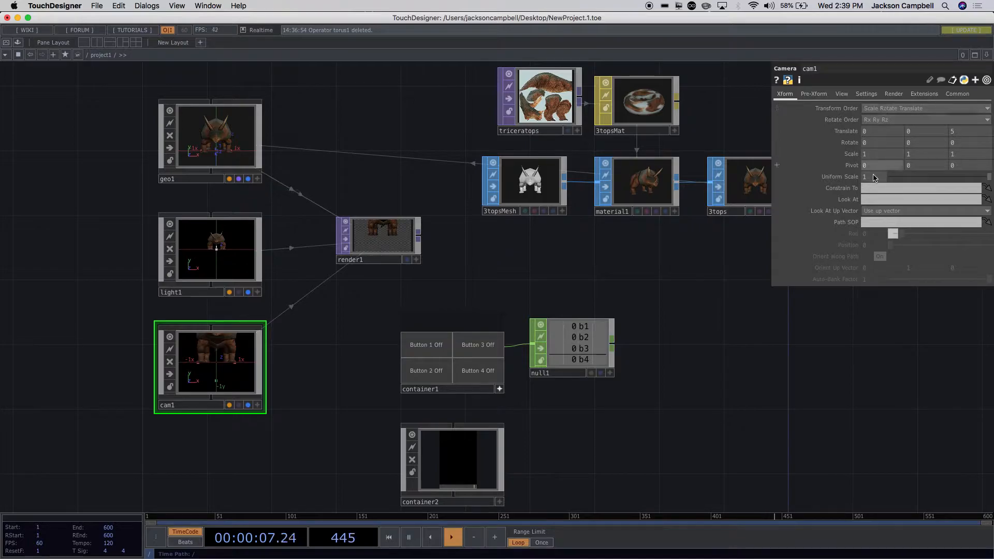
click(863, 200)
text(geo1)
click(729, 312)
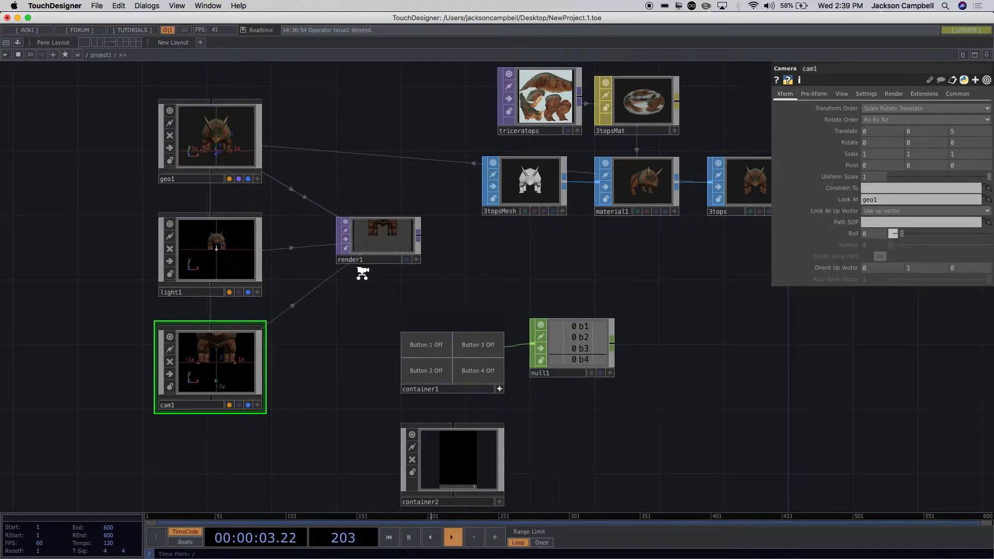
Examine how the triceratops is framed in render1's output compared with the light1 and cam1 previews
scroll(362, 266, up, 3)
click(369, 223)
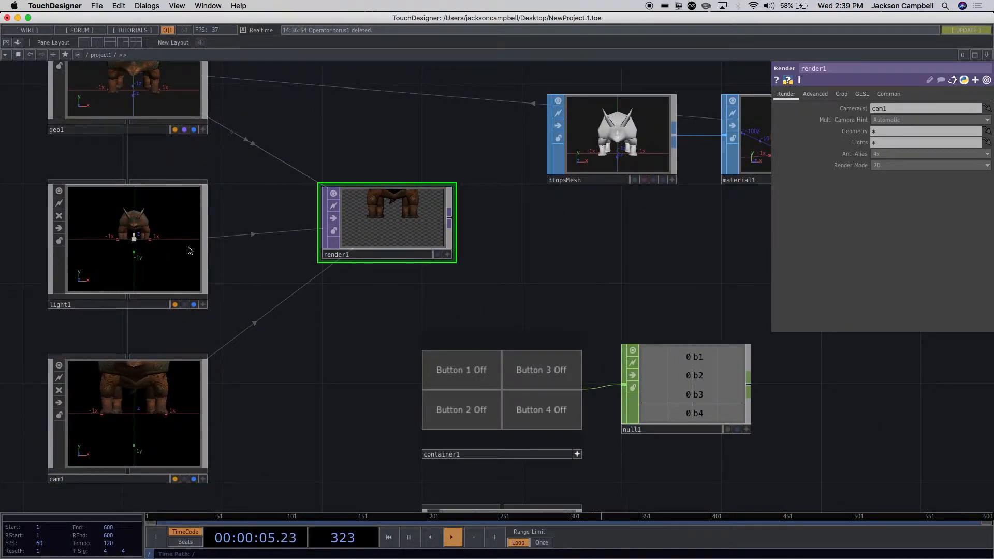
scroll(150, 243, up, 5)
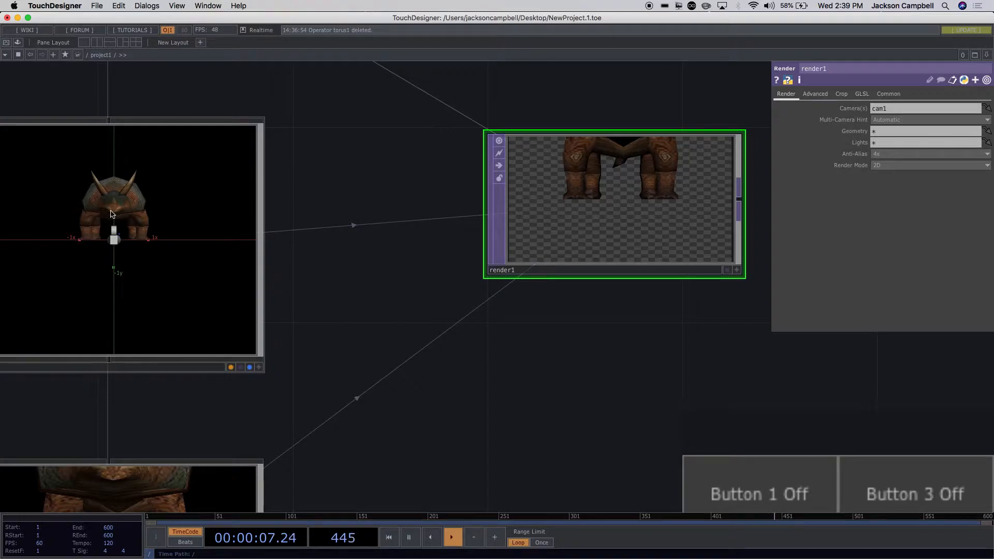
scroll(137, 224, down, 5)
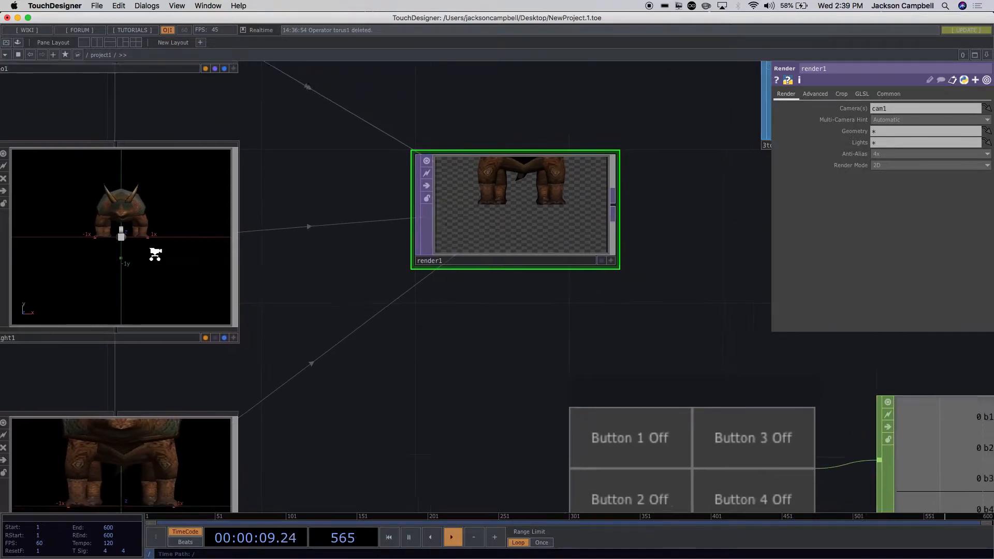
scroll(156, 257, up, 1)
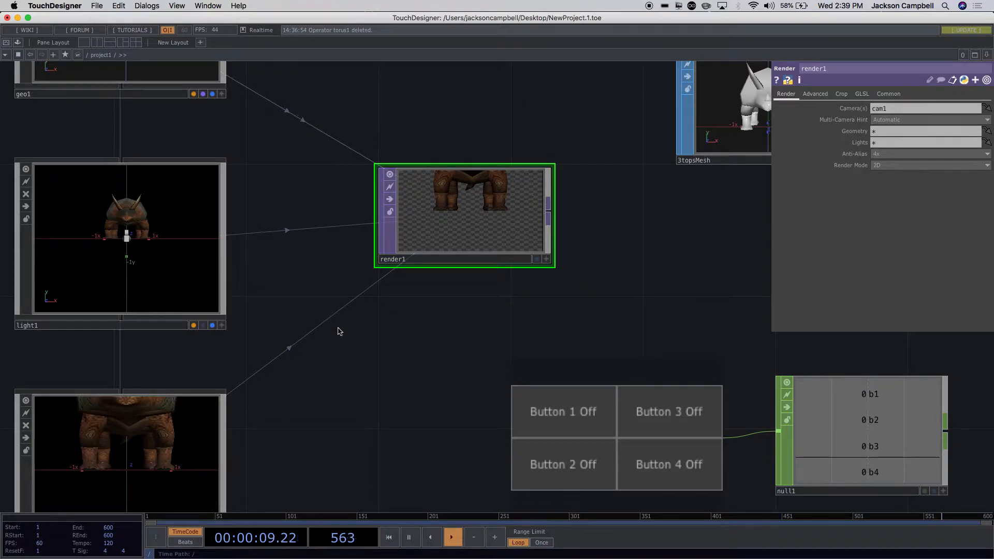
scroll(463, 174, up, 3)
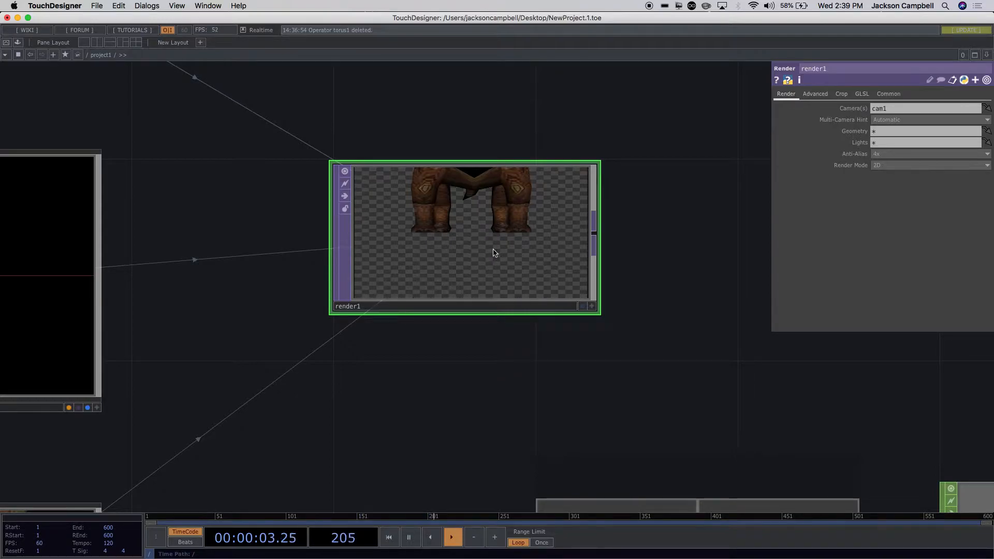
drag(454, 341, 499, 194)
scroll(480, 301, down, 5)
Raise cam1 by setting its Translate Y to 1 and check the framing in render1
click(339, 352)
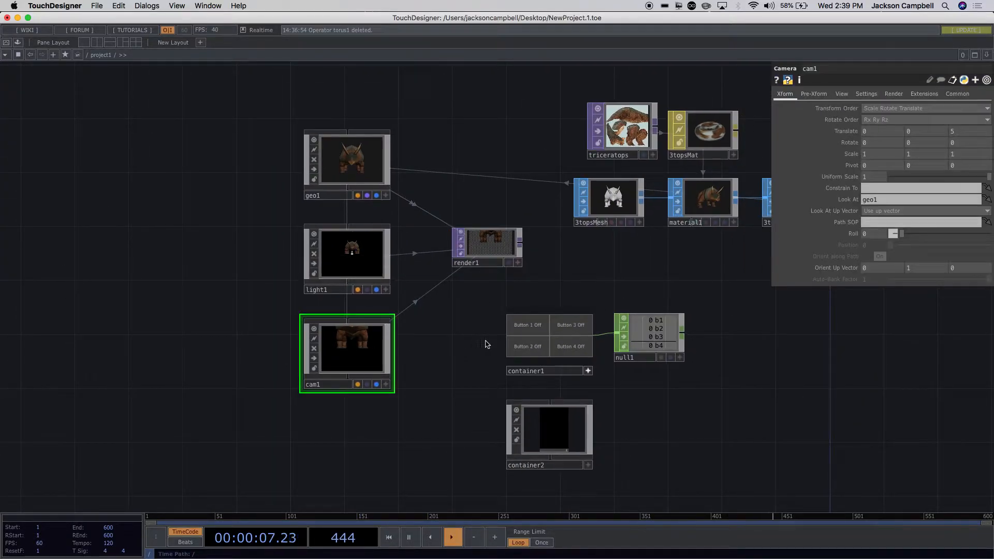
scroll(480, 345, up, 5)
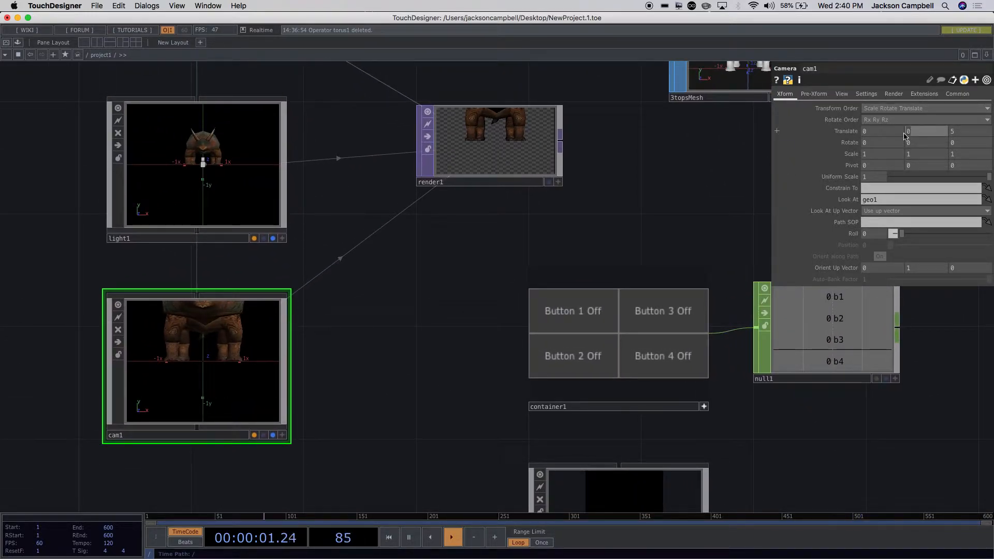
text(1)
key(Return)
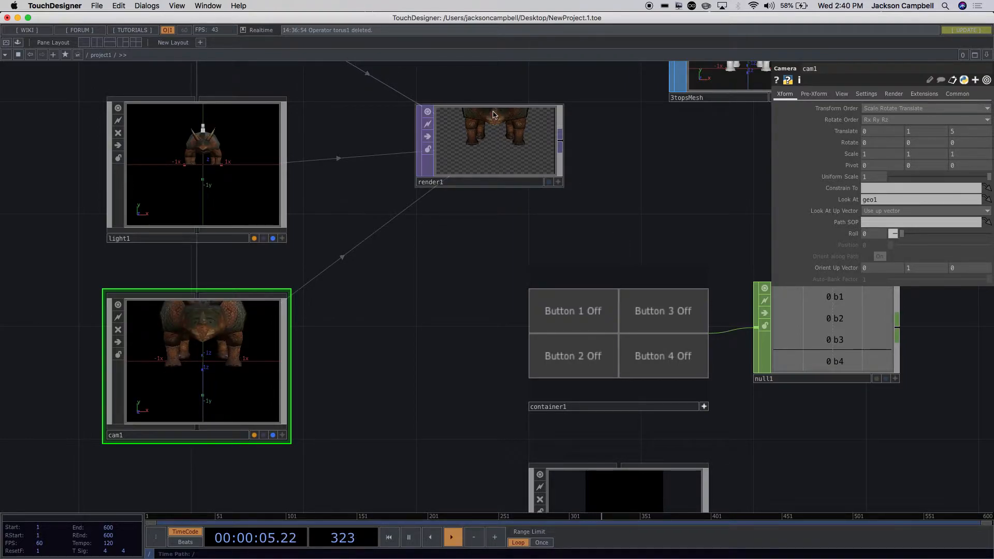
click(482, 147)
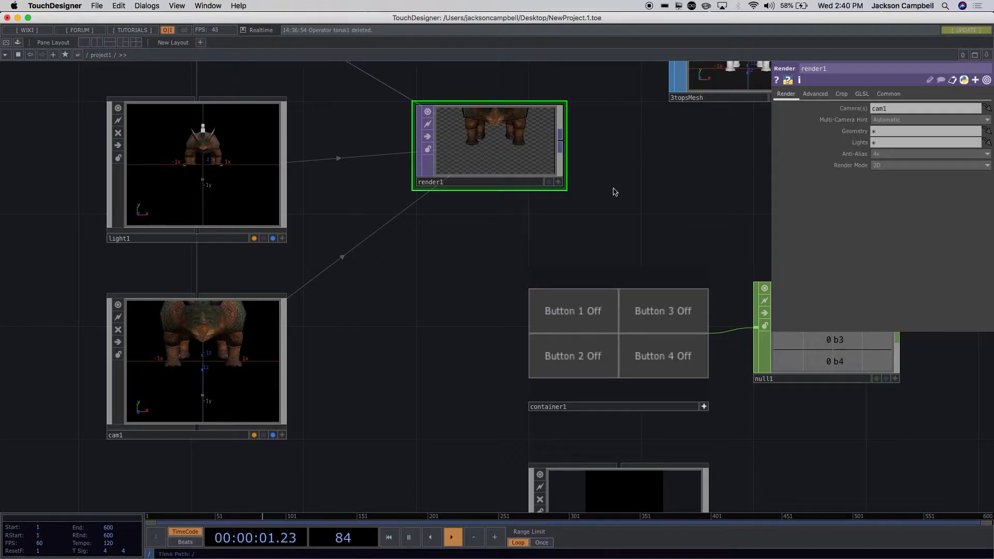
Set cam1's Translate Y to 10 and inspect render1's view of the triceratops from above
click(254, 311)
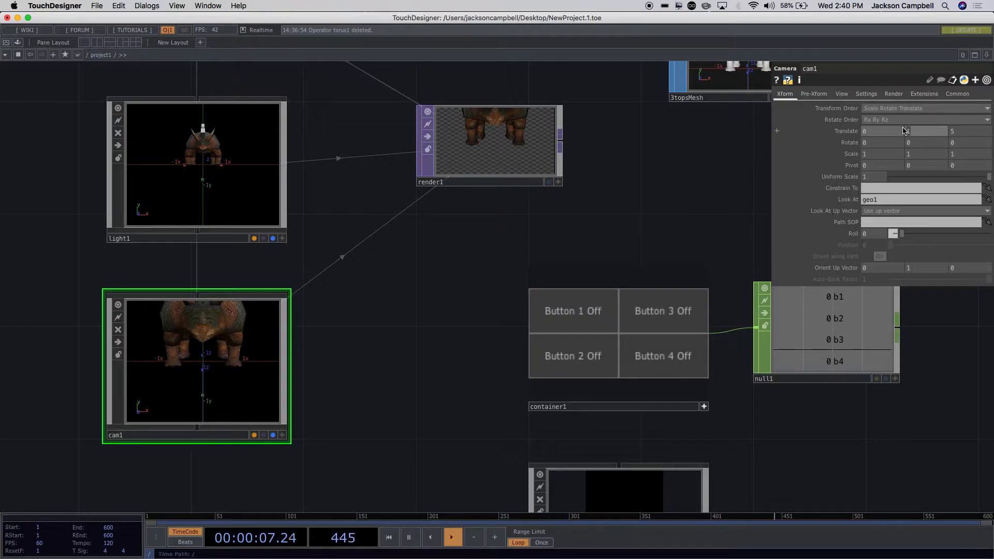
key(Return)
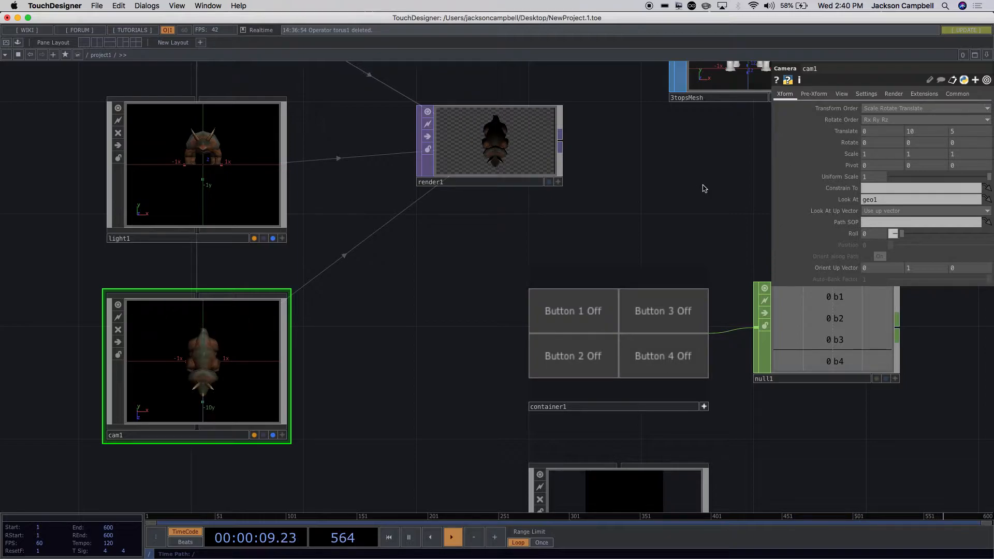
scroll(512, 152, up, 5)
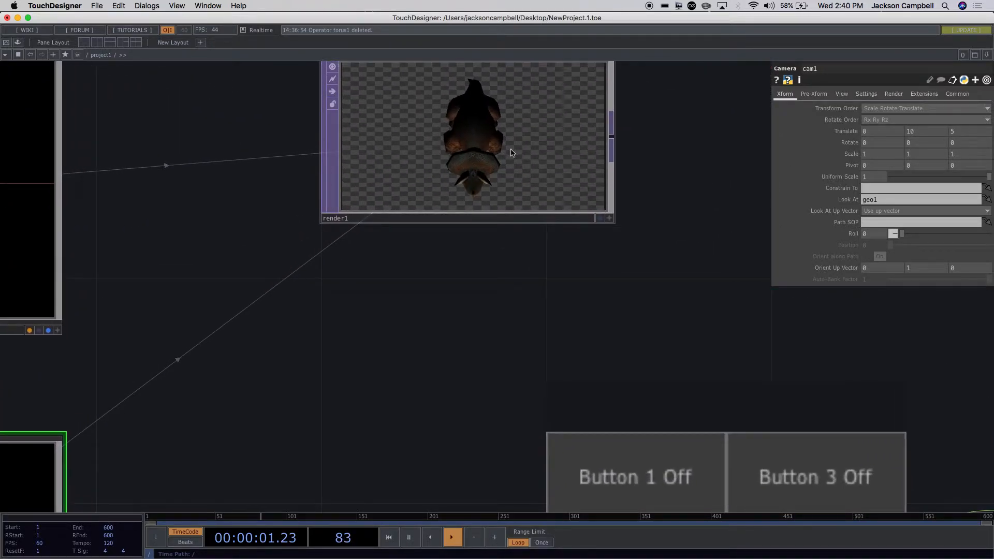
scroll(506, 165, down, 5)
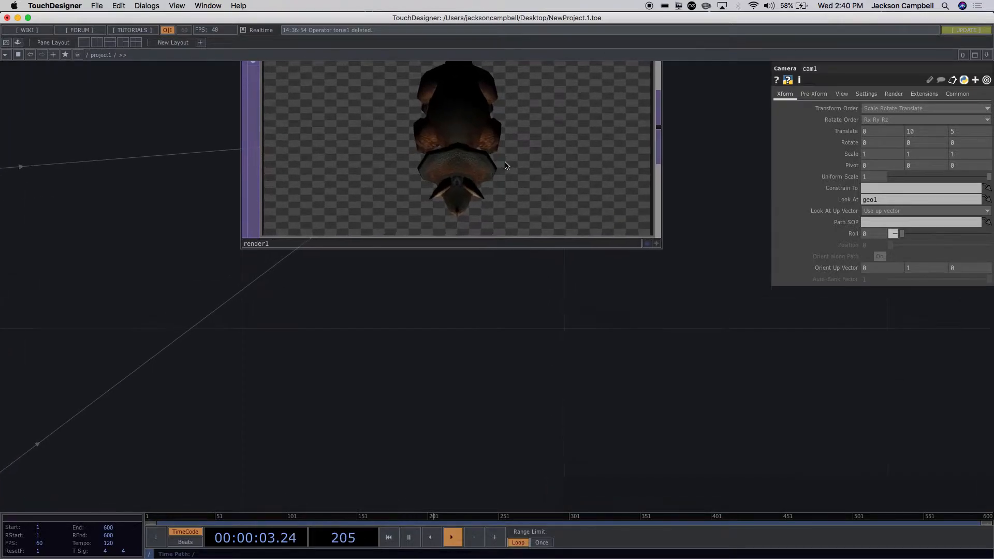
scroll(456, 293, down, 5)
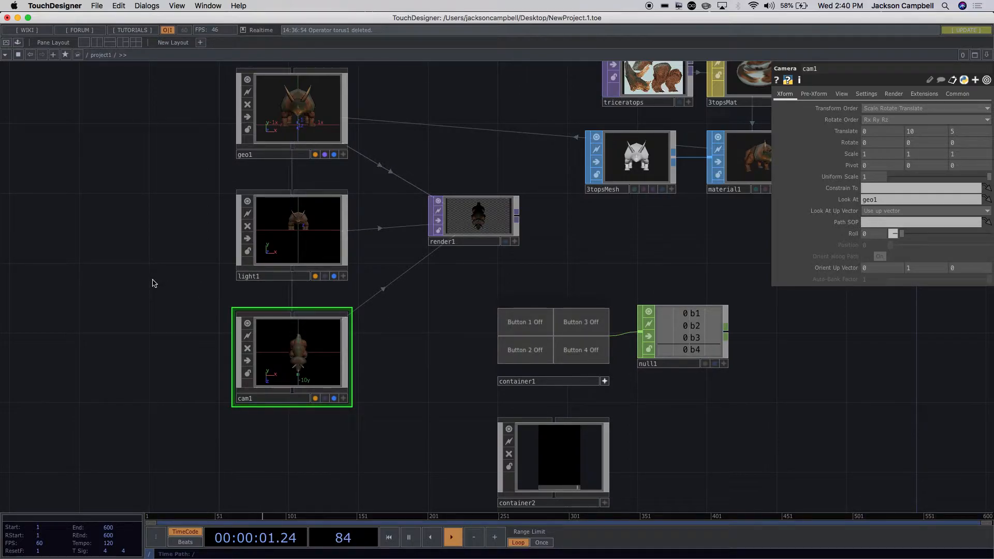
Add a Null component beside light1 and cam1, on the side away from render1
key(Tab)
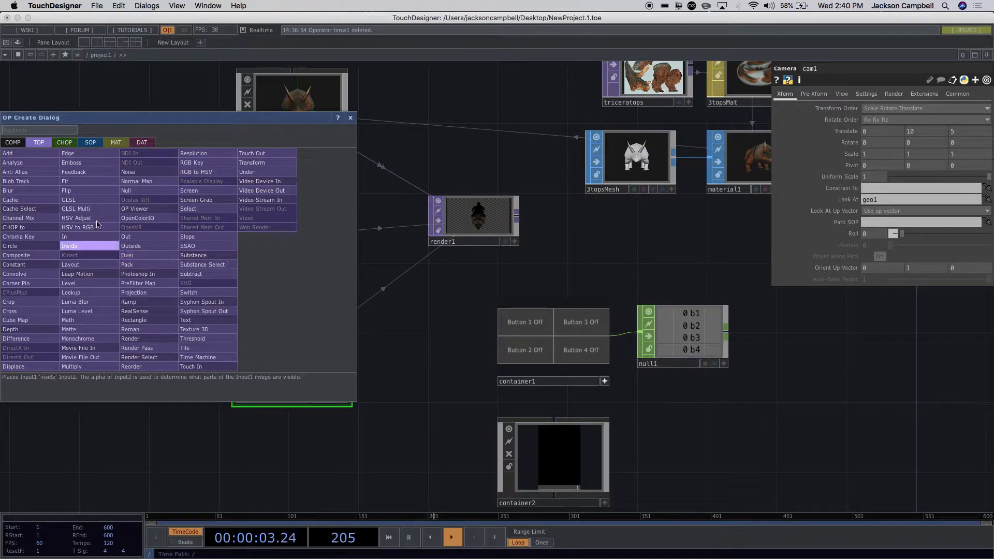
click(20, 144)
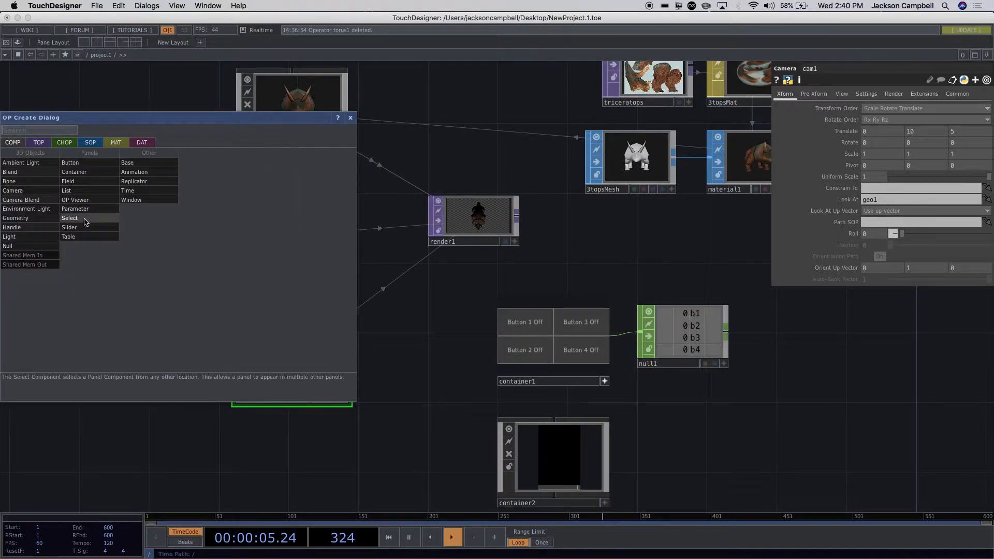
click(34, 246)
click(124, 304)
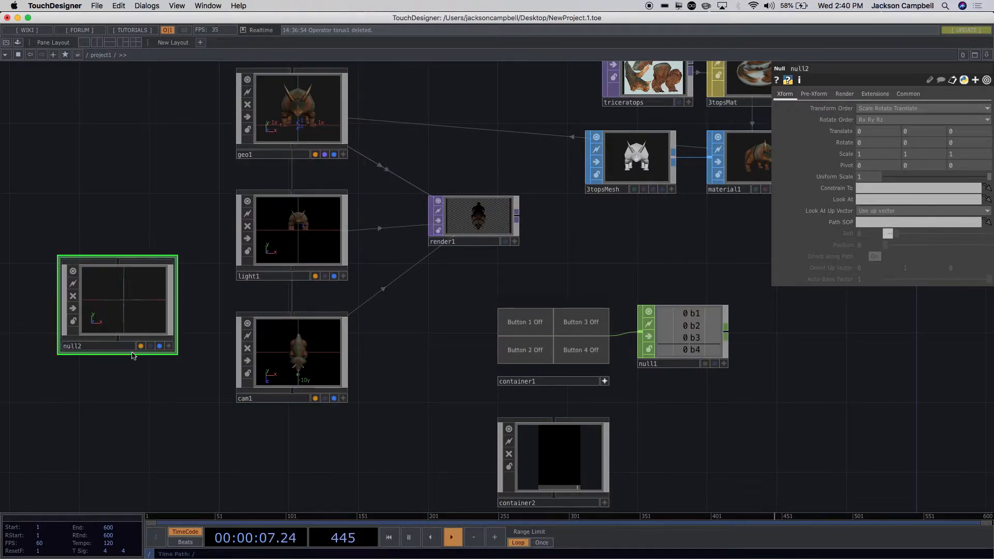
right_click(149, 427)
mouse_move(170, 395)
click(362, 370)
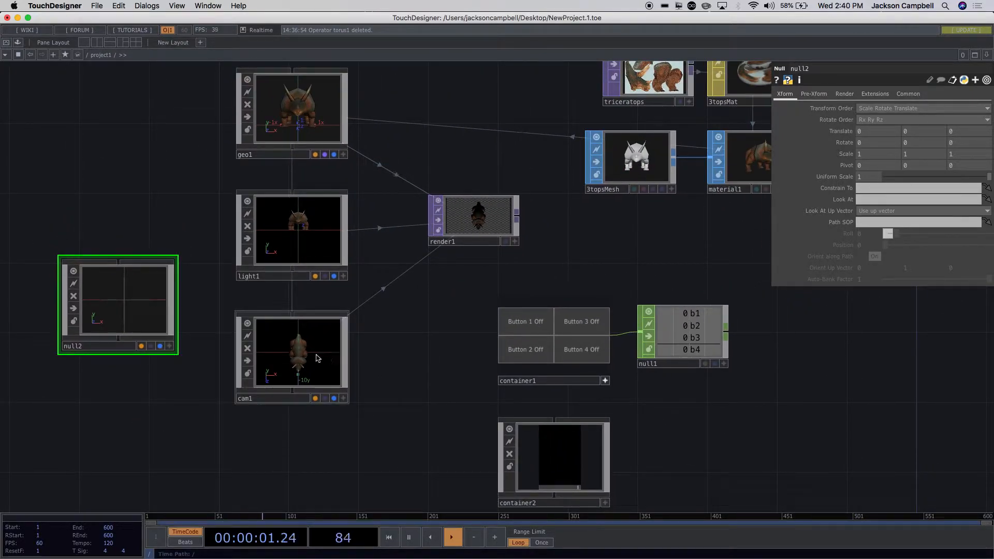
Change cam1's Look At target to null2 and check the result in render1
click(319, 352)
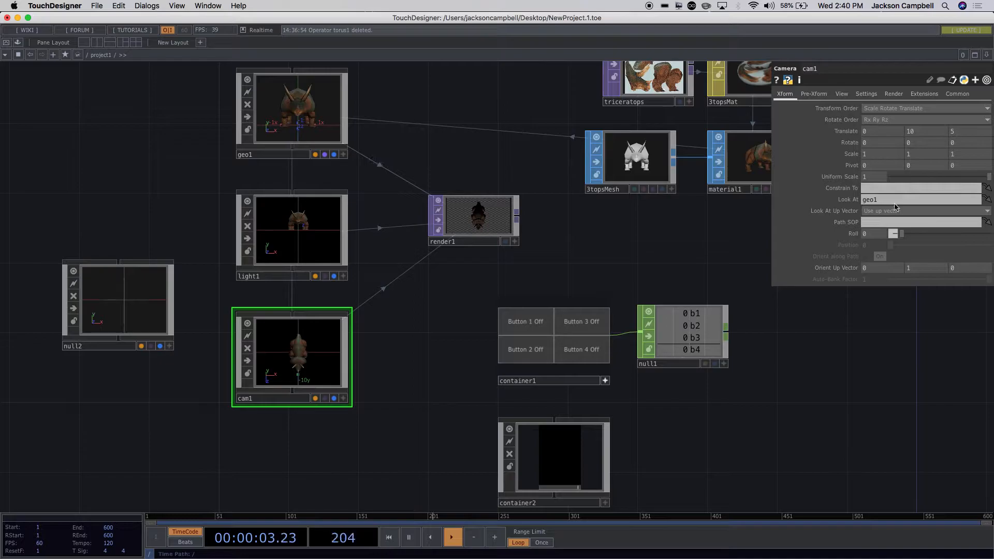
text(null2)
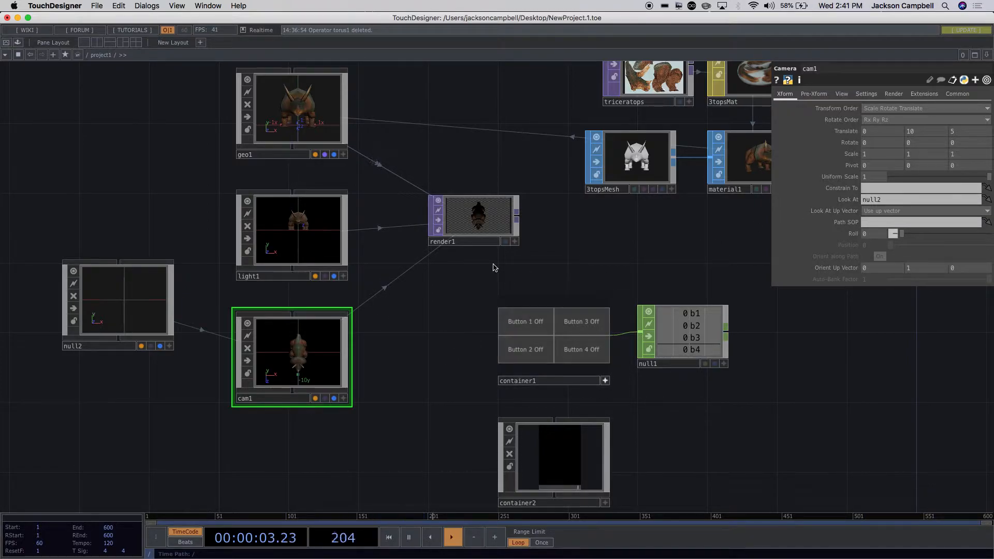
scroll(493, 268, up, 3)
scroll(466, 264, up, 1)
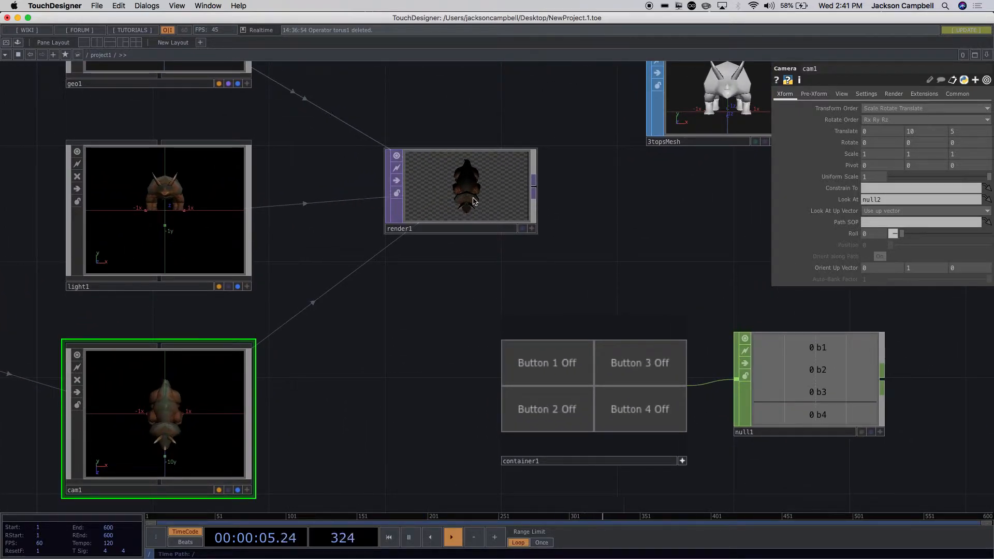
click(458, 188)
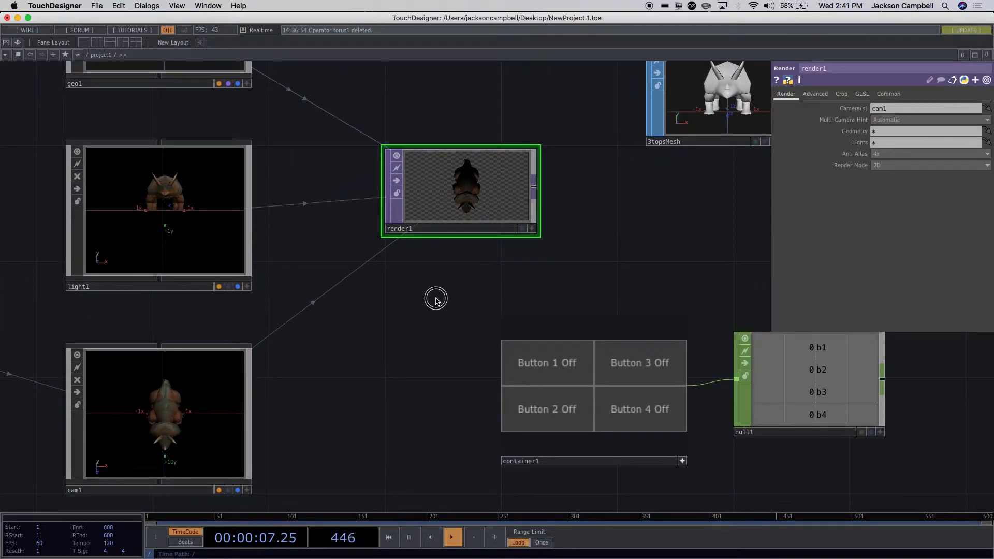
scroll(436, 300, down, 1)
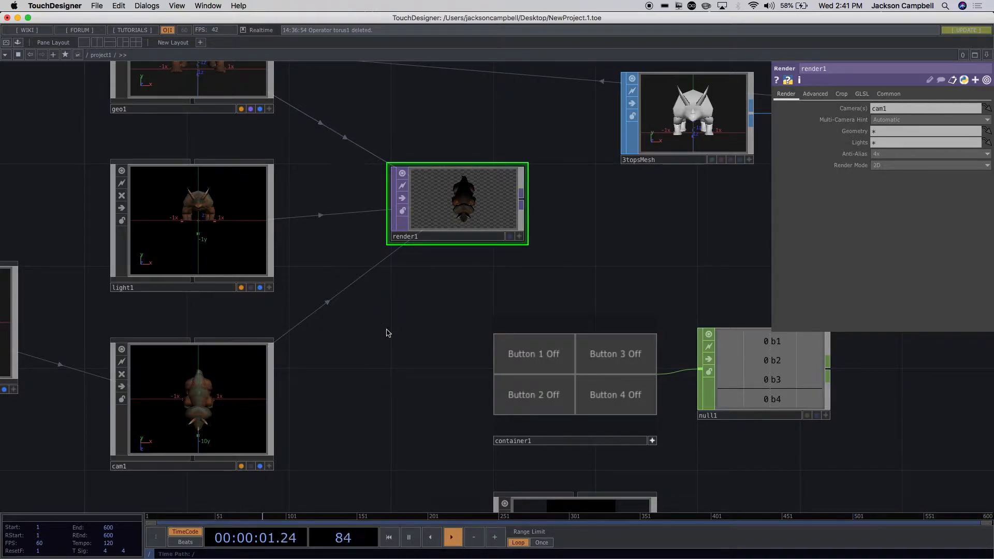
scroll(389, 332, down, 2)
Set geo1's Translate Y to 1 and check the triceratops's position in render1
click(256, 122)
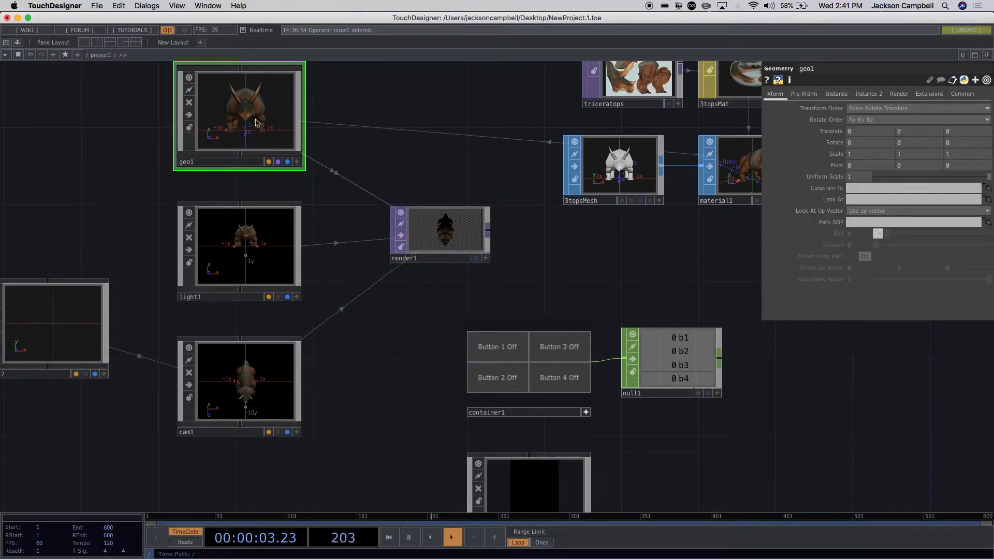
click(898, 136)
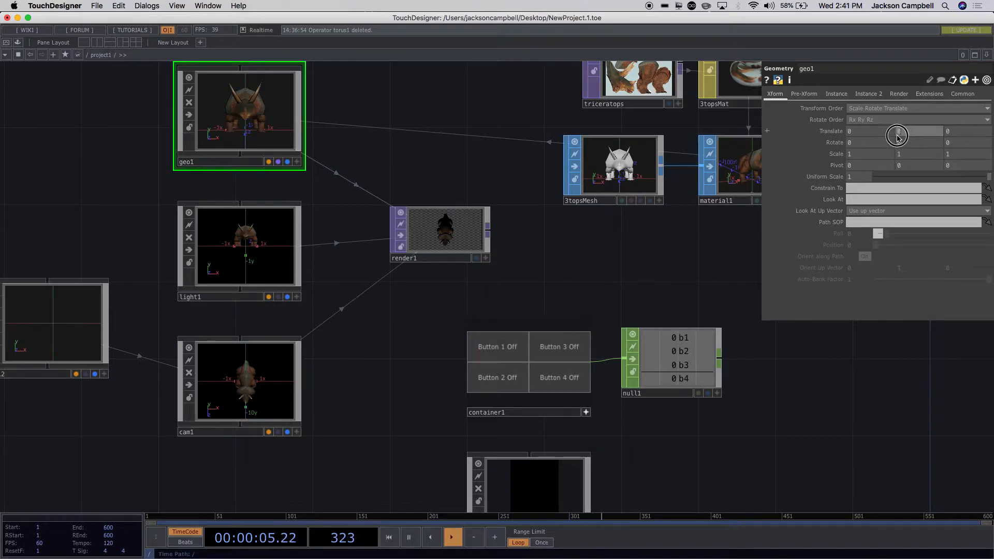
text(1)
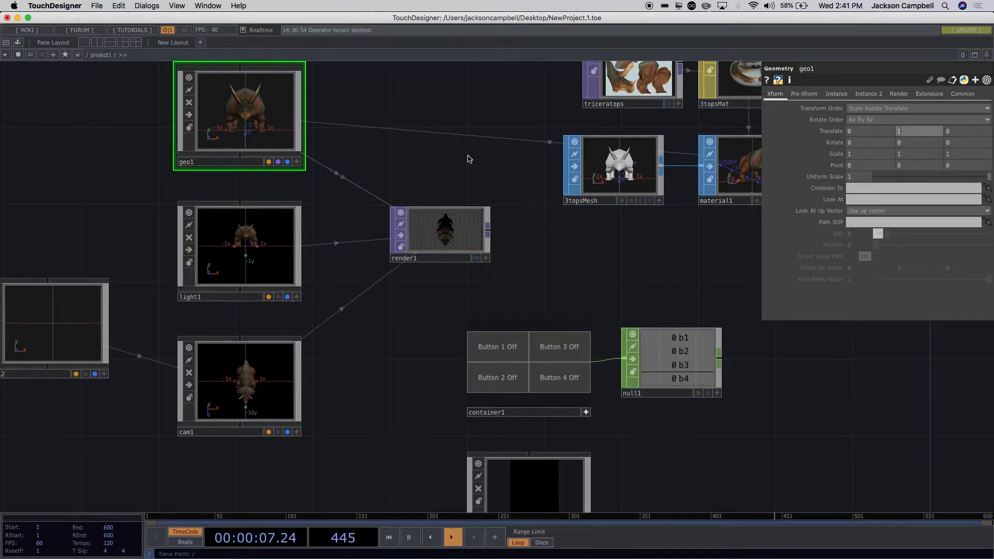
key(Return)
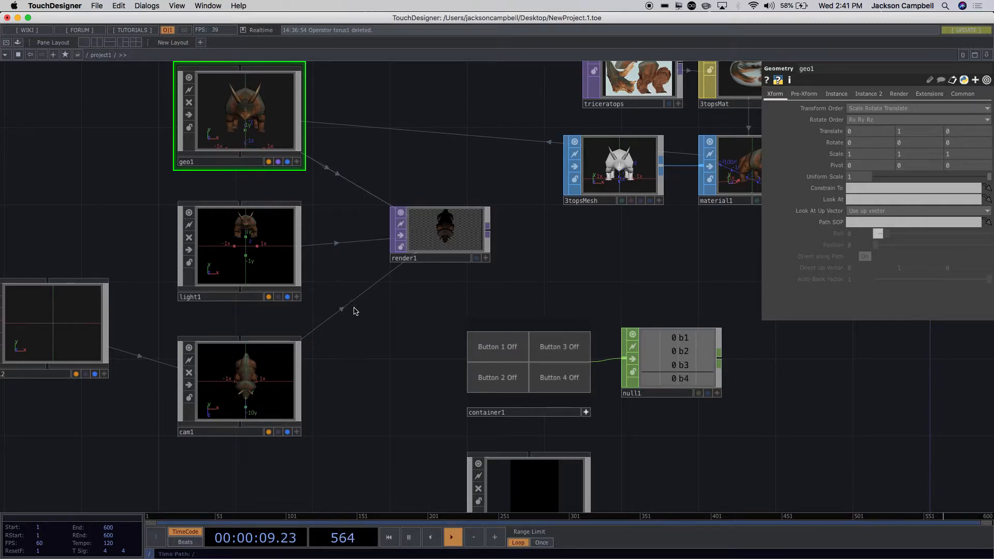
scroll(343, 319, up, 2)
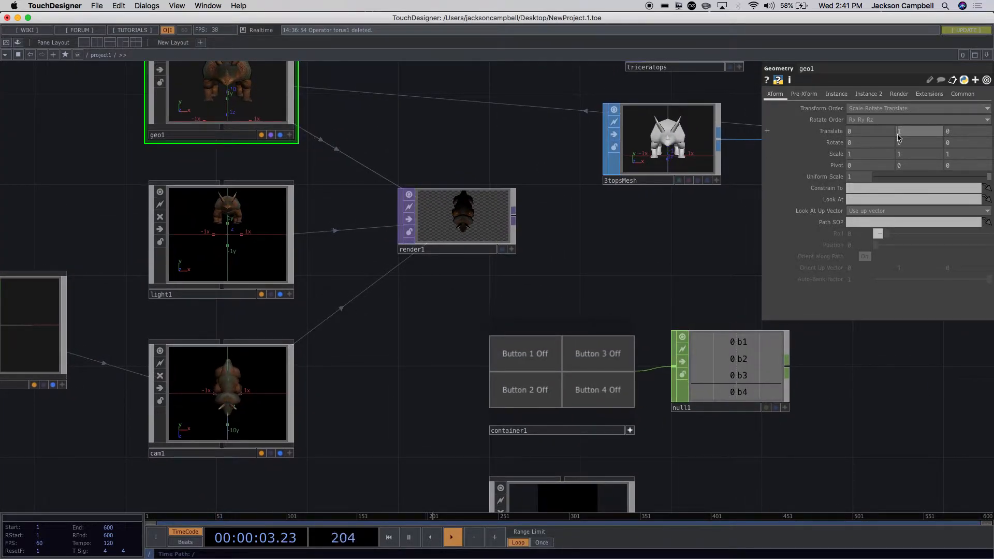
Set geo1's Translate Y to -1 and cam1's Translate Y to 0, and check the framing in render1
text(-)
key(Return)
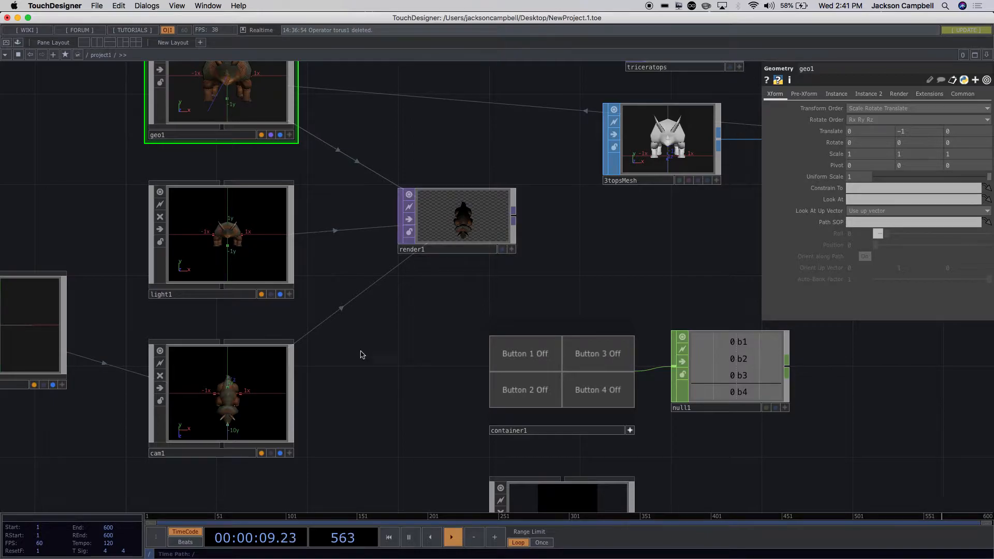
click(223, 424)
drag(918, 133, 905, 134)
text(0)
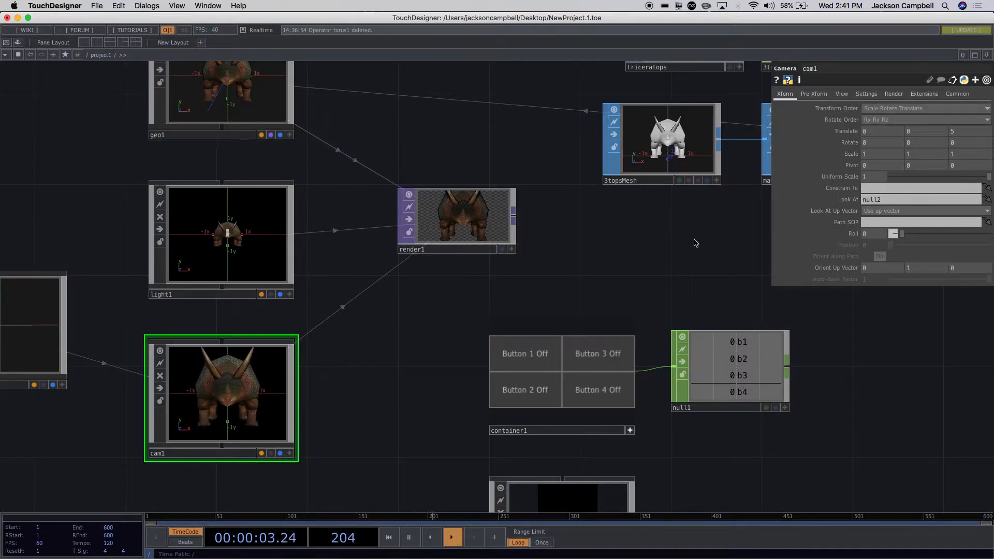
scroll(470, 221, up, 3)
scroll(472, 220, up, 4)
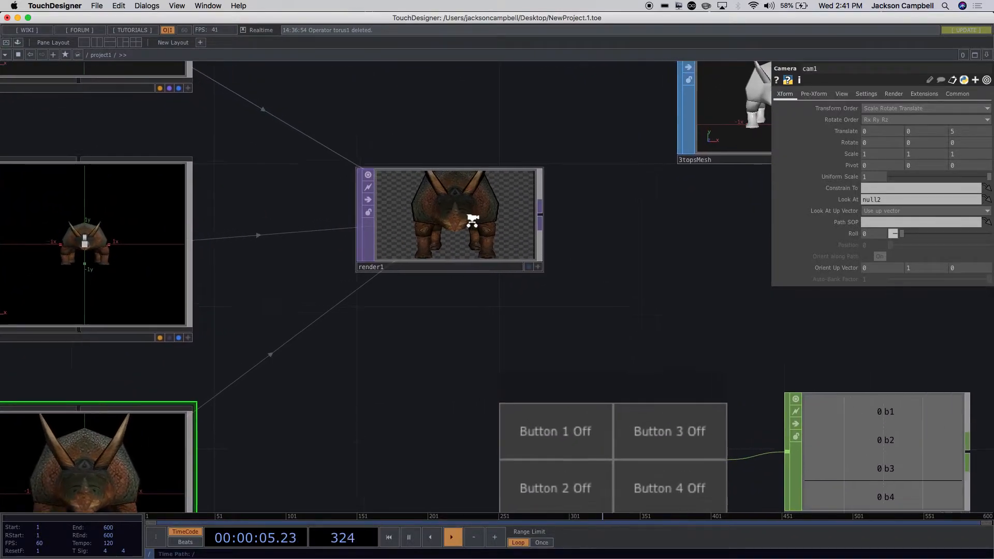
scroll(472, 222, up, 1)
scroll(472, 223, down, 2)
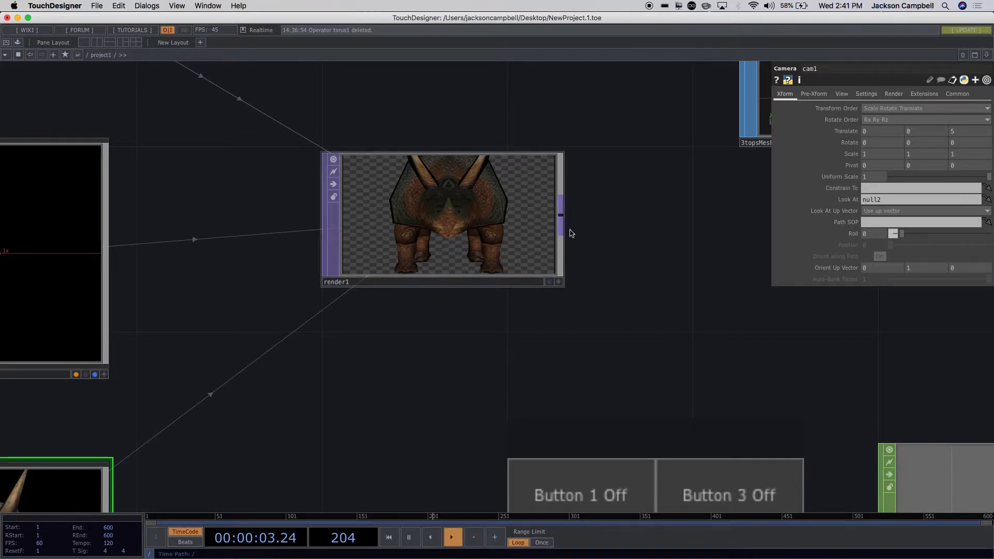
Set cam1's Translate Z to 7 and check that the whole triceratops fits in render1
click(953, 135)
text(7)
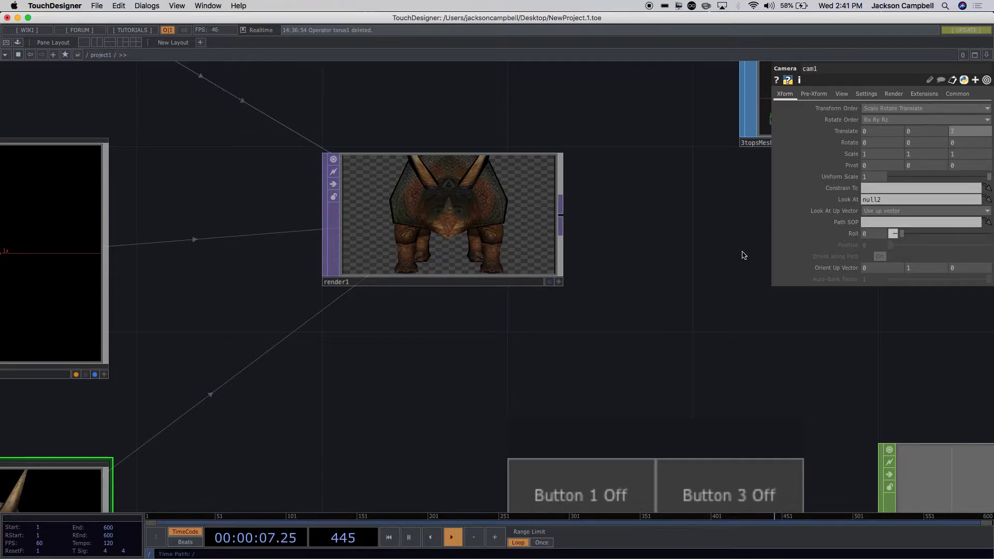
key(Return)
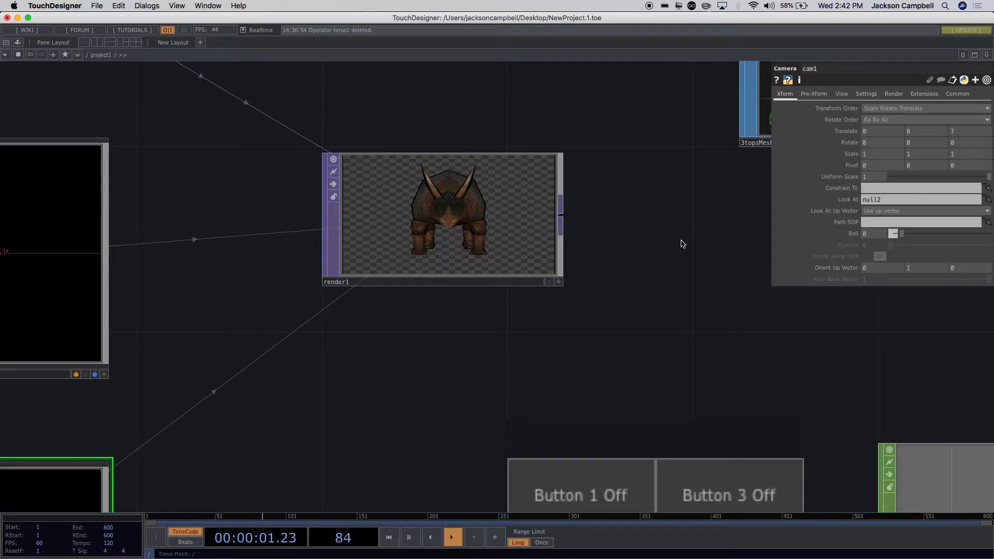
scroll(652, 288, down, 10)
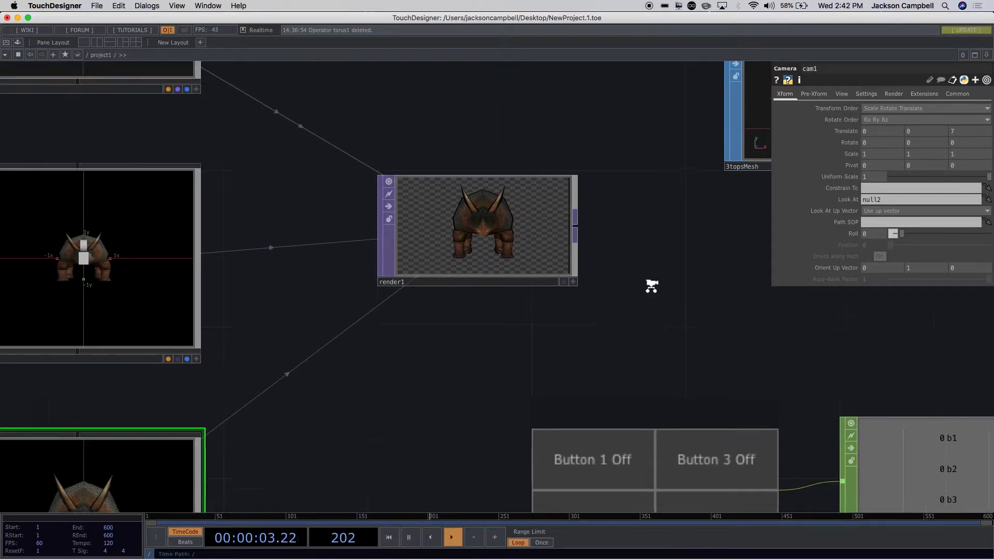
drag(517, 367, 516, 256)
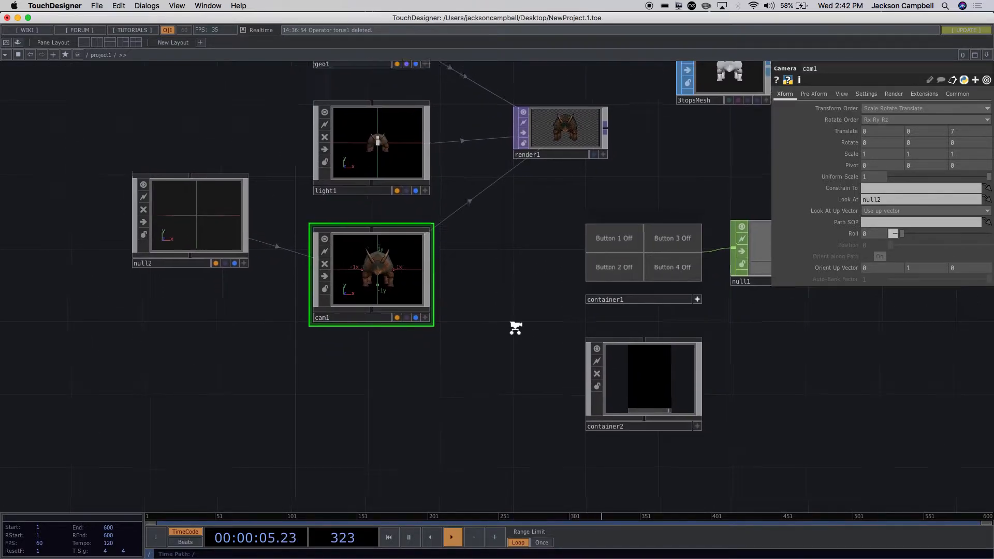
scroll(523, 329, down, 5)
scroll(649, 387, up, 10)
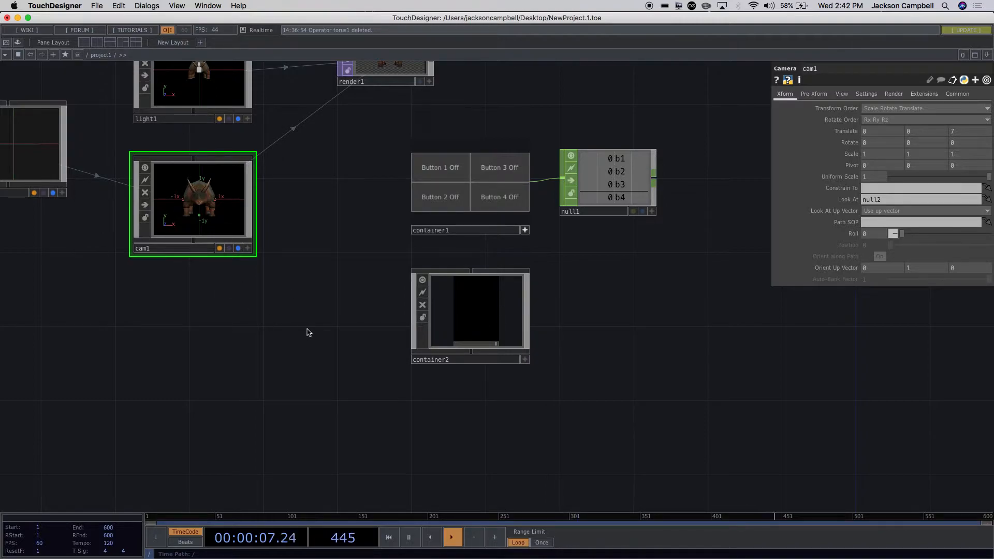
scroll(339, 307, down, 4)
scroll(340, 307, up, 2)
drag(341, 312, 413, 379)
drag(407, 294, 379, 398)
scroll(415, 369, up, 3)
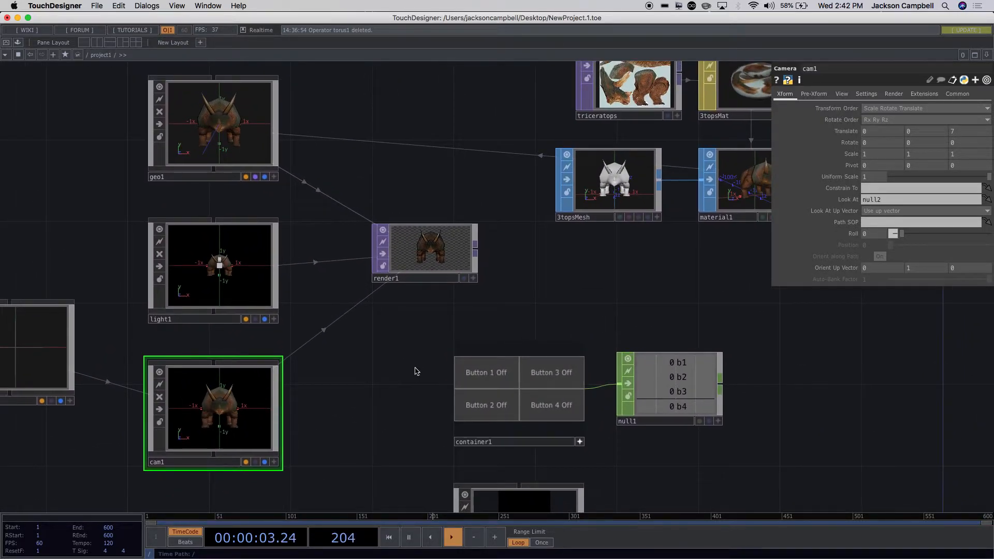
drag(415, 371, 338, 383)
scroll(337, 383, down, 3)
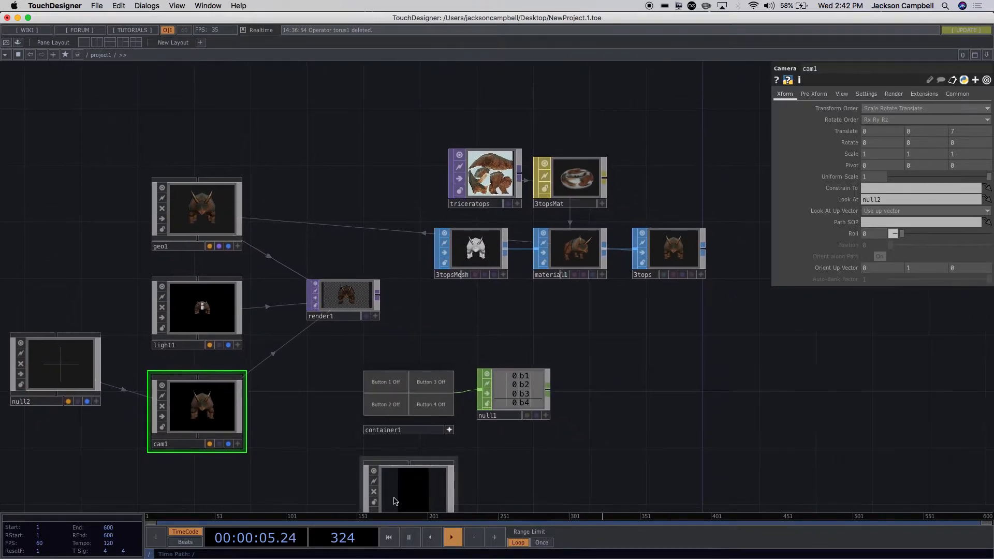
Resize container2 to a height of 20 and a width of 100
drag(448, 489, 511, 363)
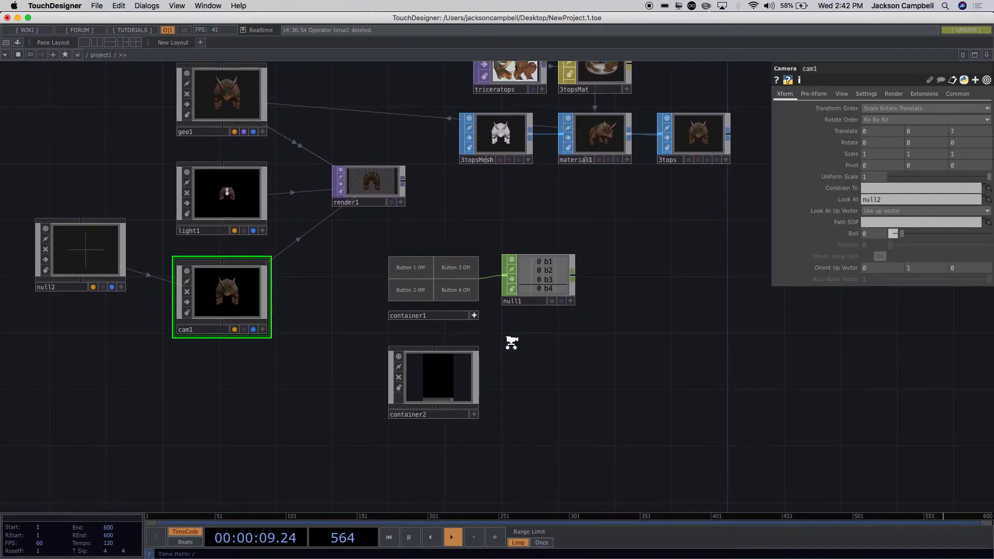
scroll(511, 340, down, 2)
right_click(455, 373)
click(440, 378)
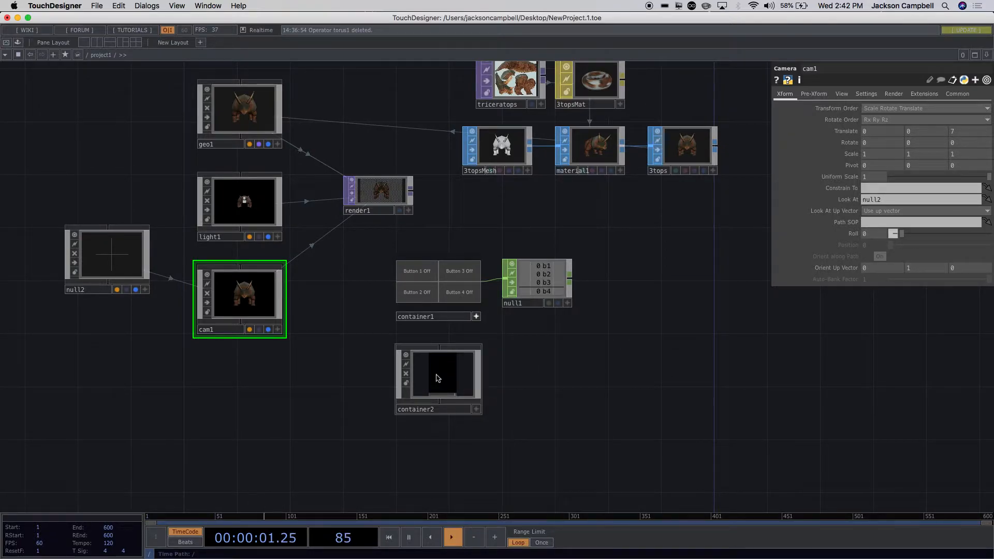
scroll(458, 384, up, 5)
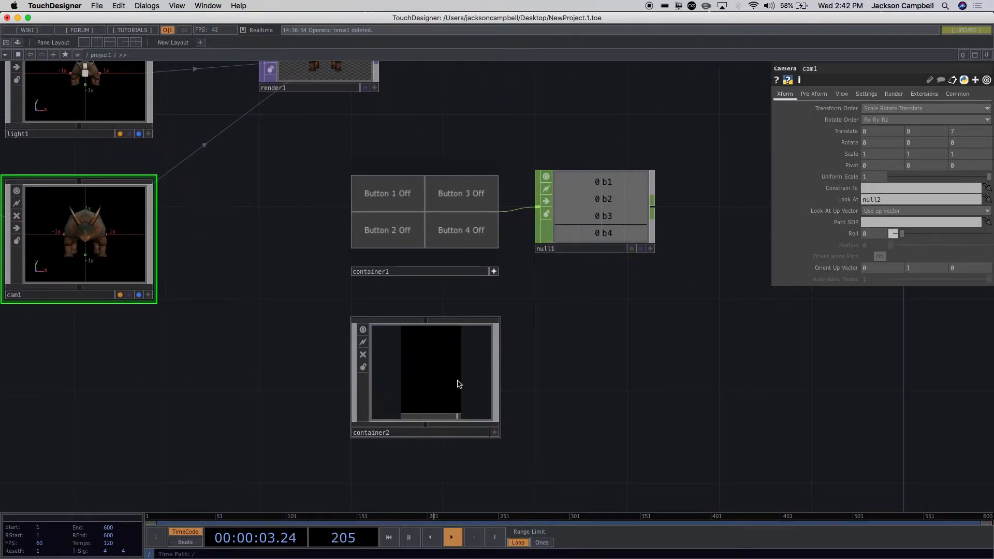
click(439, 386)
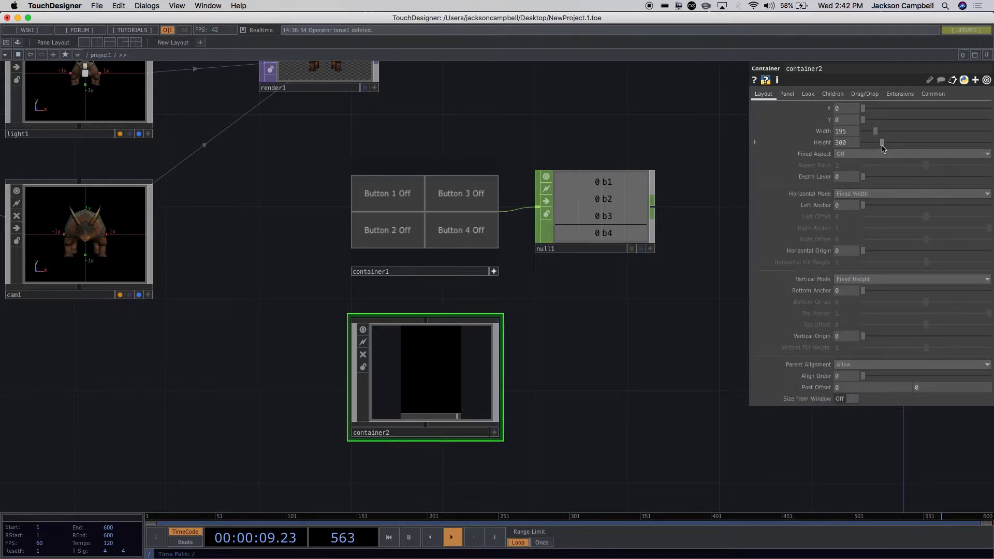
click(883, 147)
drag(883, 147, 864, 145)
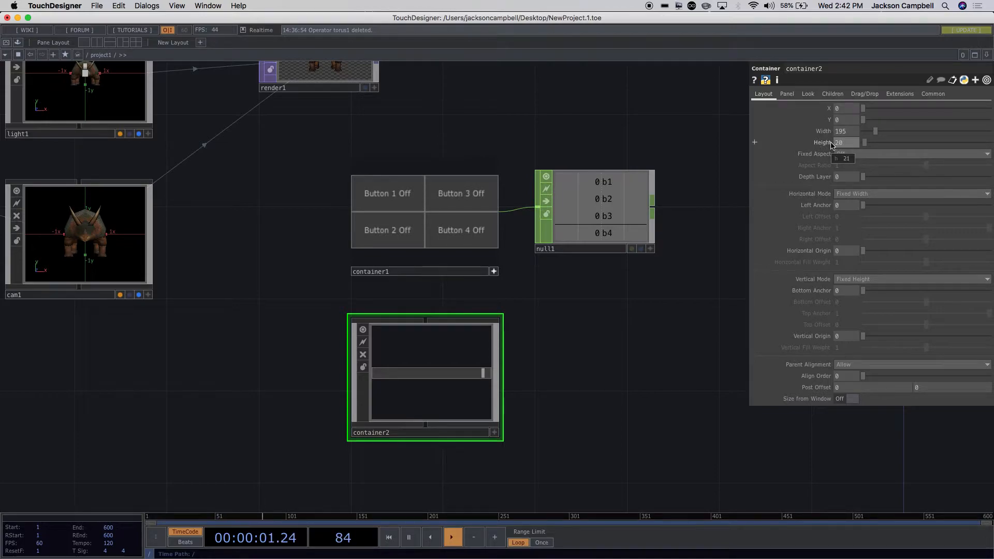
click(845, 133)
text(100)
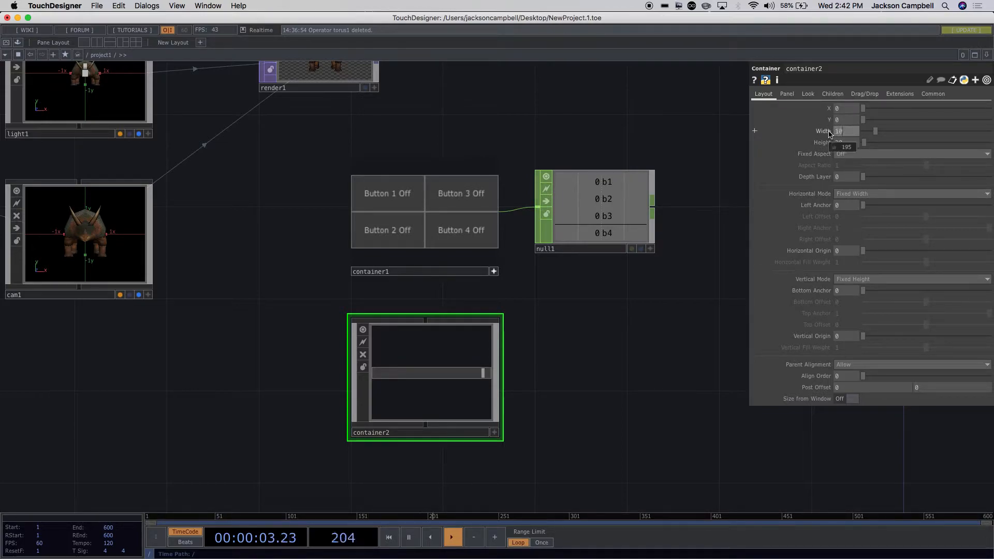
click(629, 329)
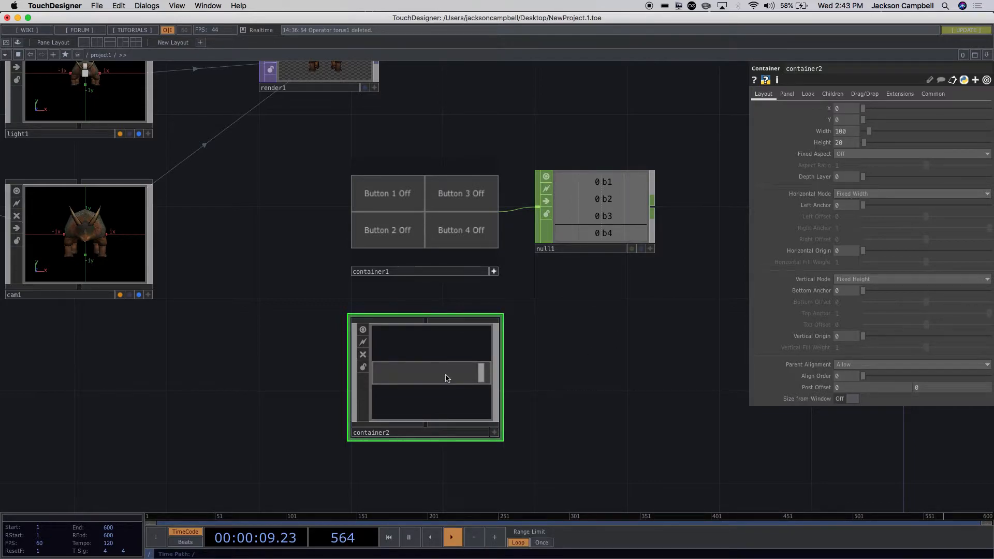
Go inside container2, inspect slider1's layout size parameters, and enter slider1's network
scroll(460, 395, up, 6)
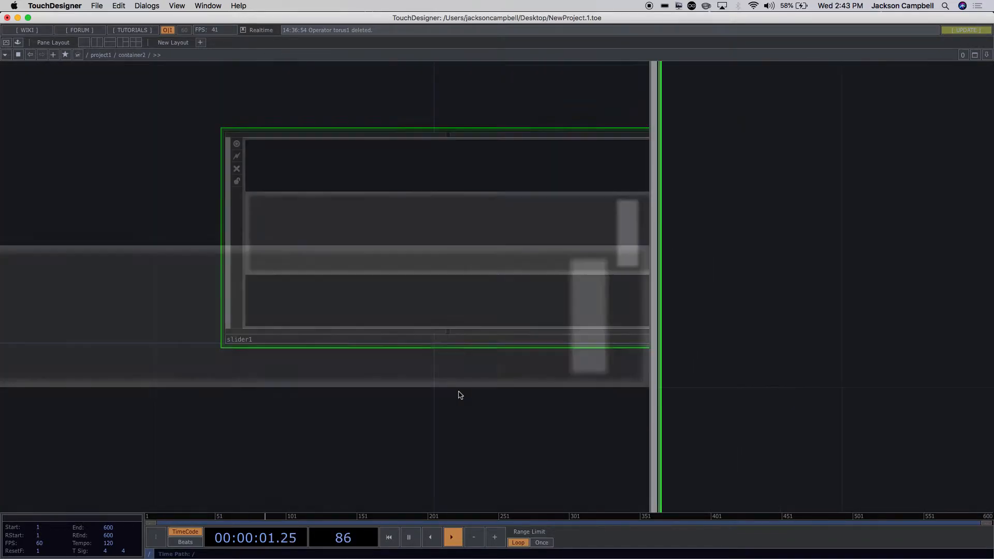
key(p)
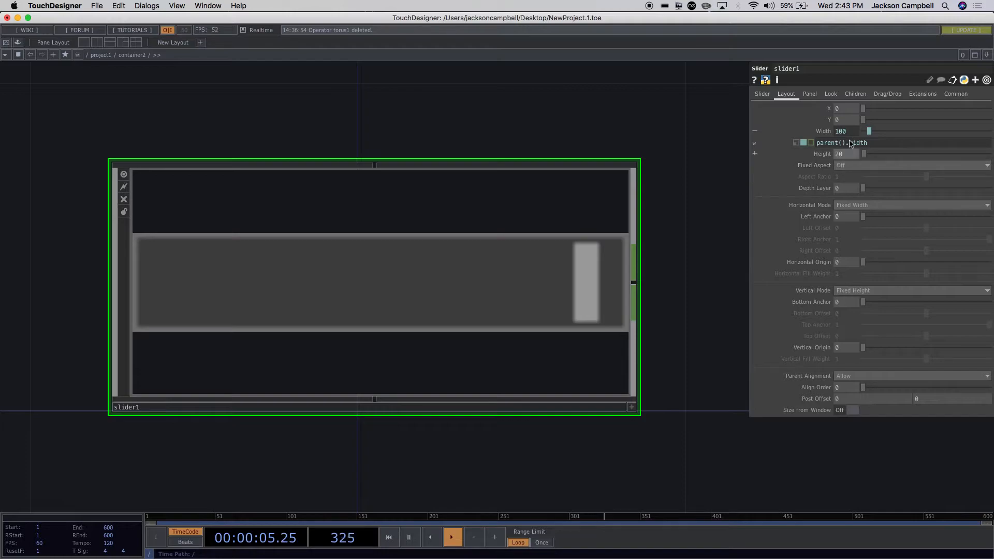
click(695, 208)
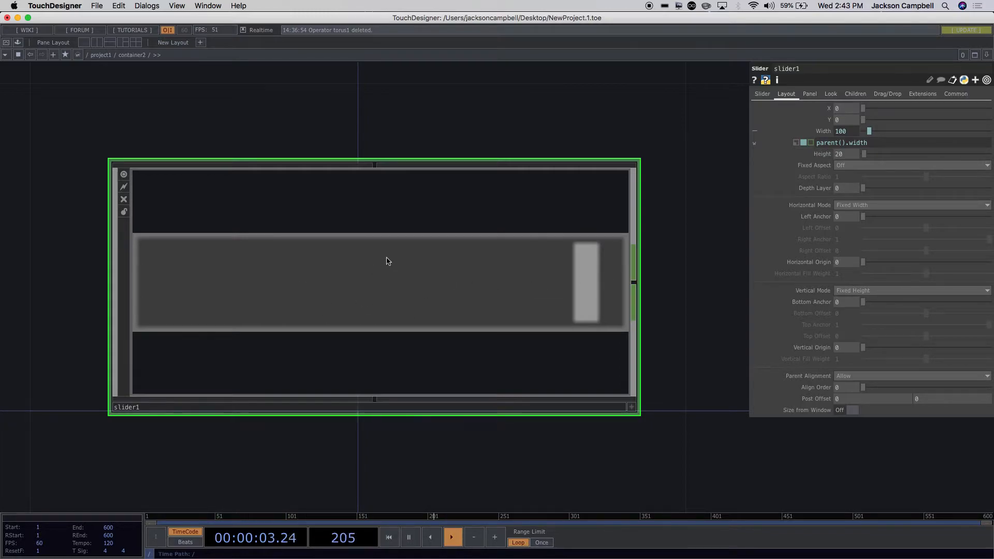
scroll(388, 260, up, 5)
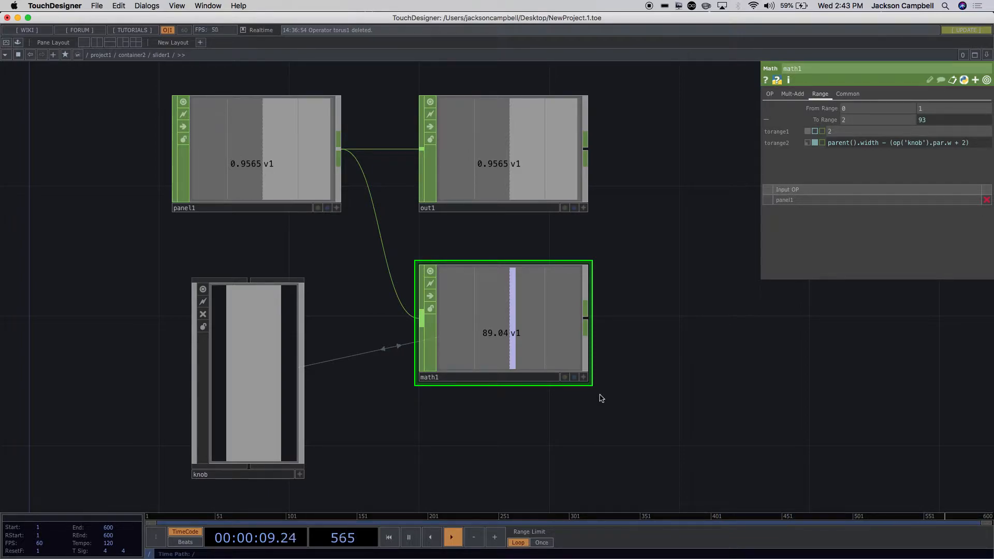
Add a Text TOP below math1 inside slider1
drag(584, 471, 572, 370)
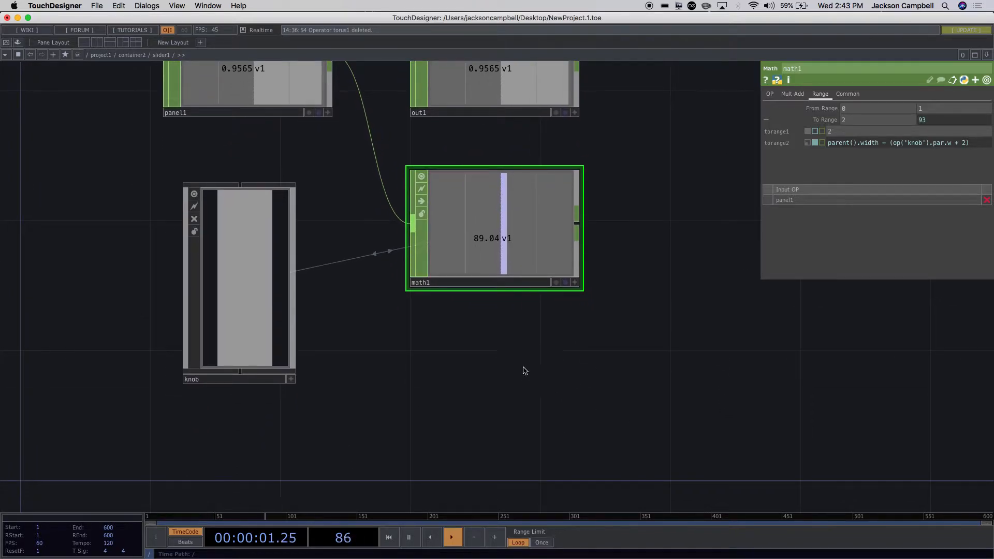
key(Tab)
click(377, 256)
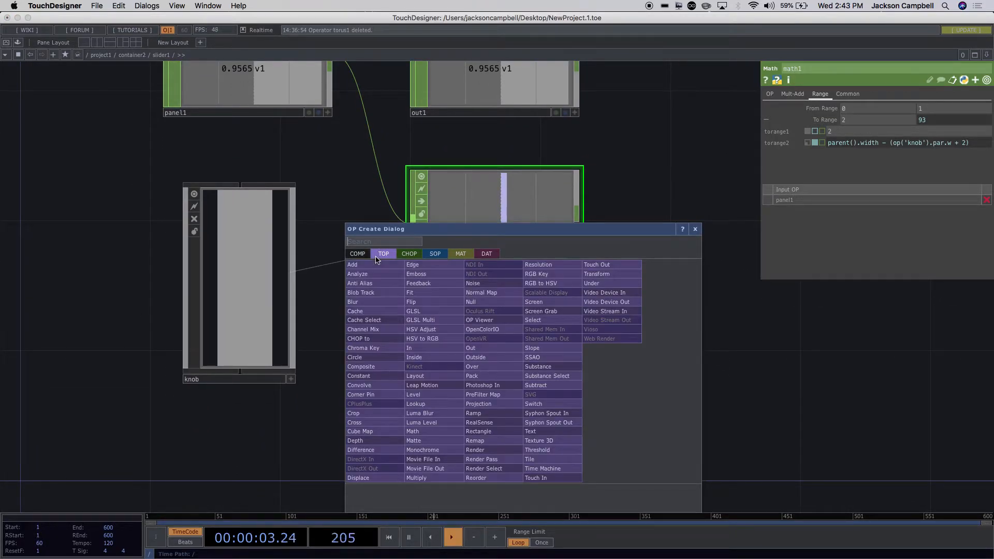
click(534, 431)
click(500, 383)
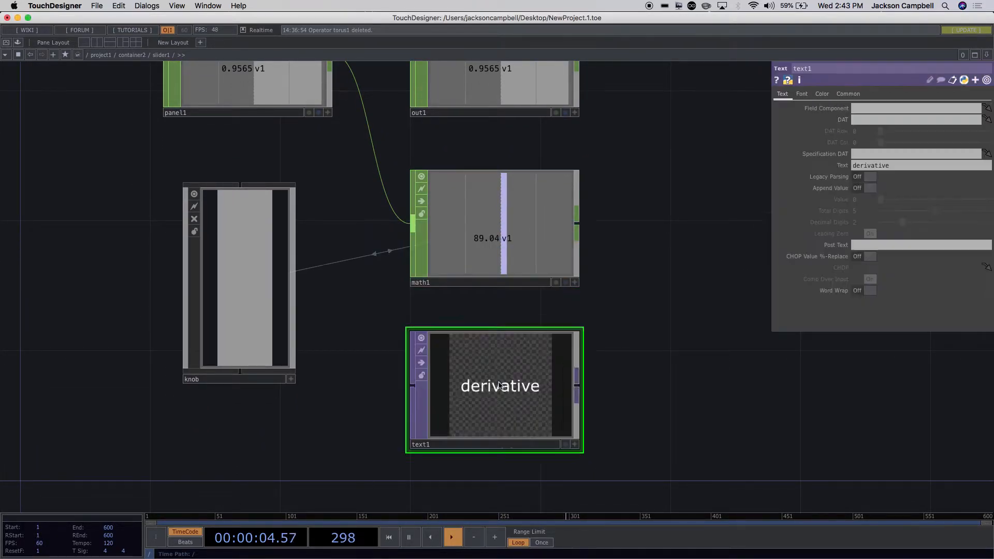
Set text1's text to "L/R Cam Position"
drag(895, 167, 795, 160)
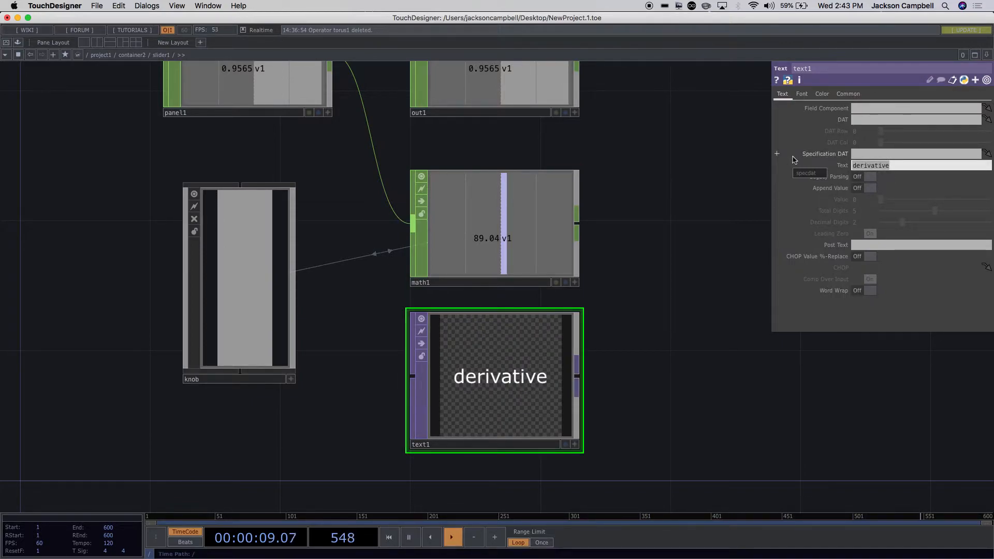
text(L)
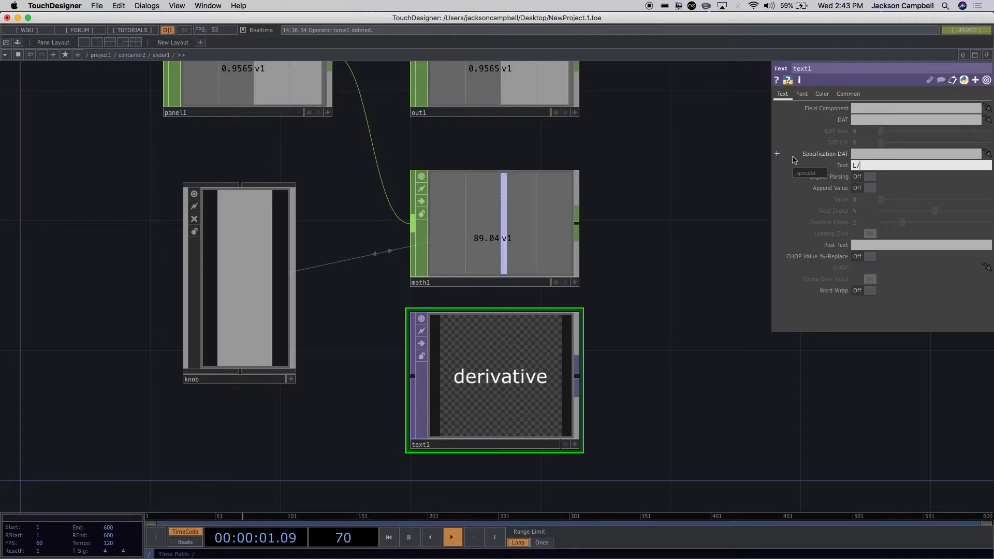
text(/R Cam Position)
click(680, 264)
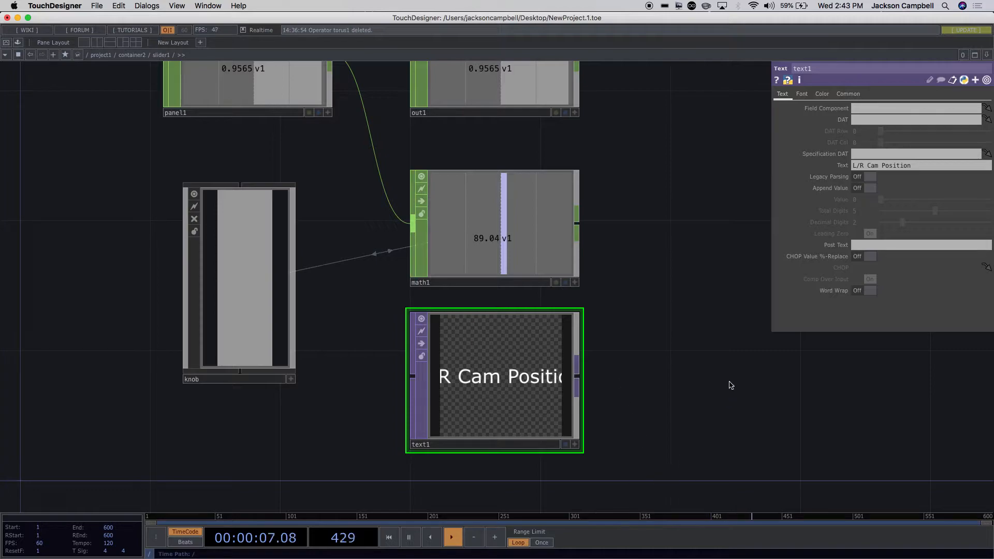
Drive text1's resolution height with the expression parent().height
click(849, 95)
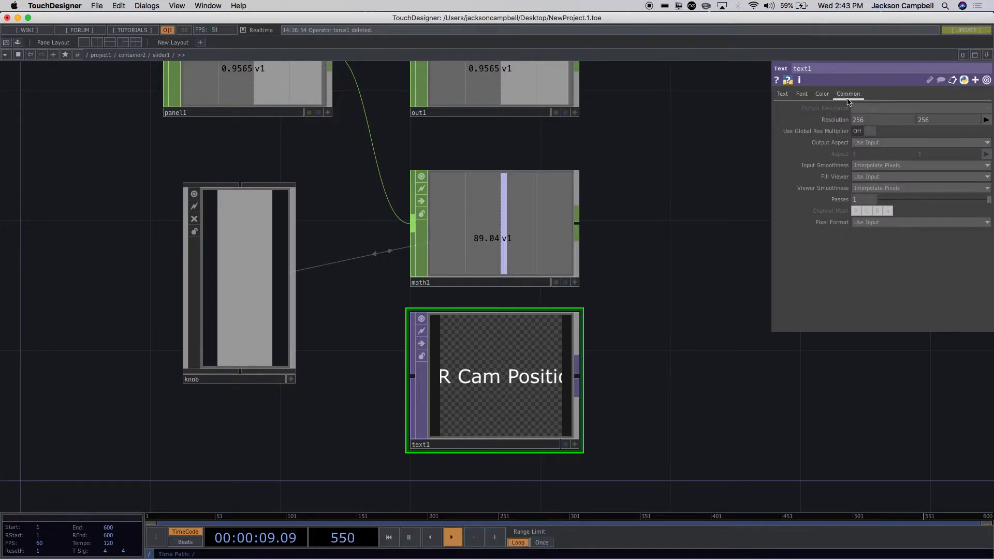
click(776, 120)
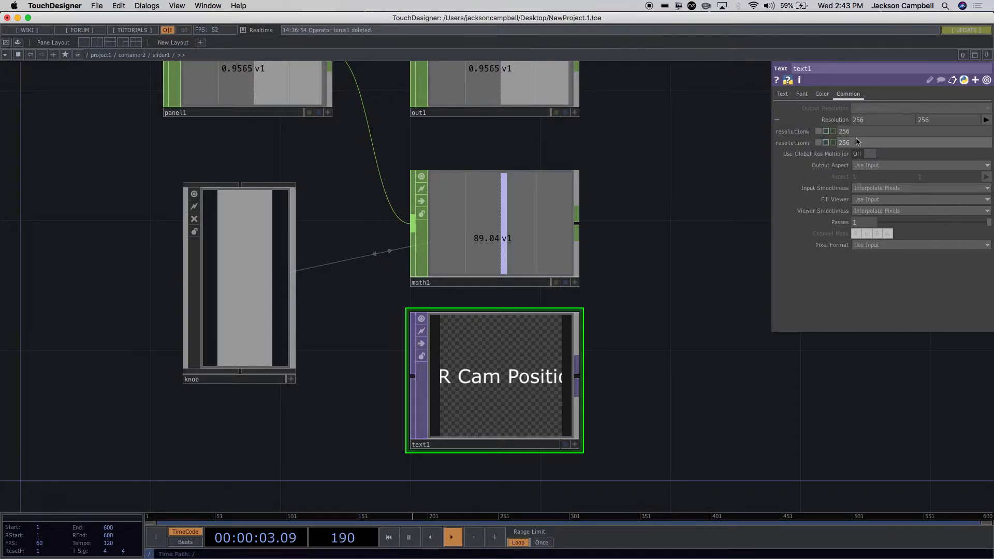
click(828, 143)
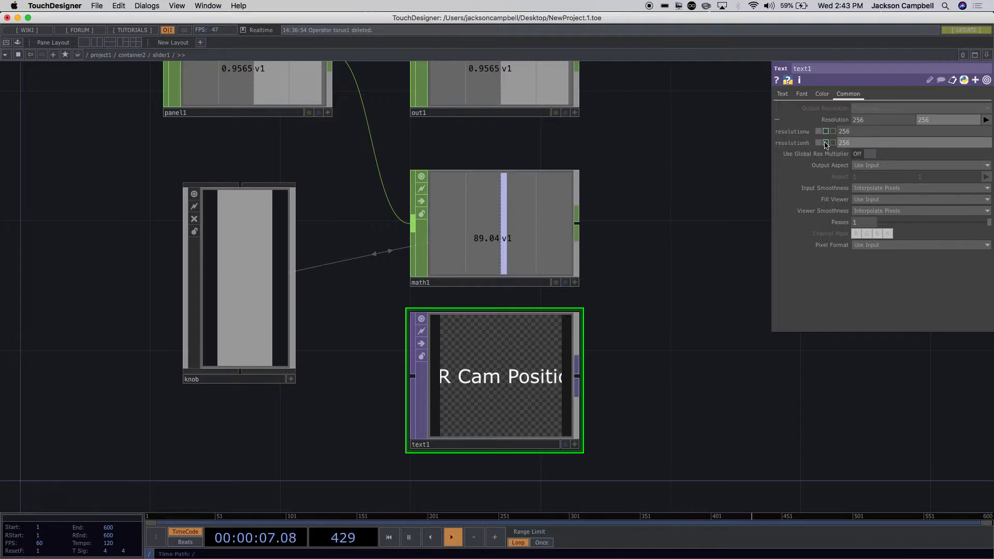
click(840, 144)
drag(855, 145, 839, 145)
text(parent().h)
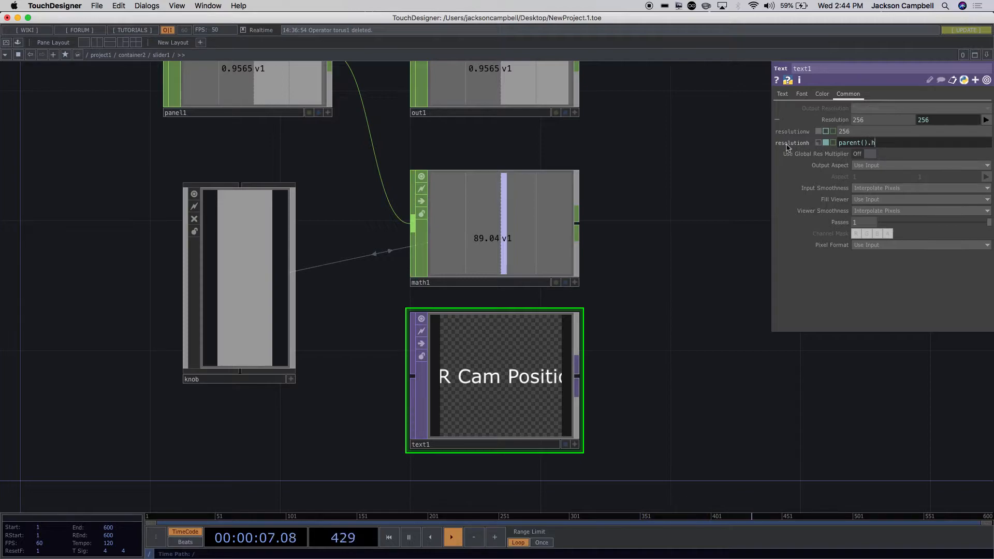
text(ight)
click(706, 174)
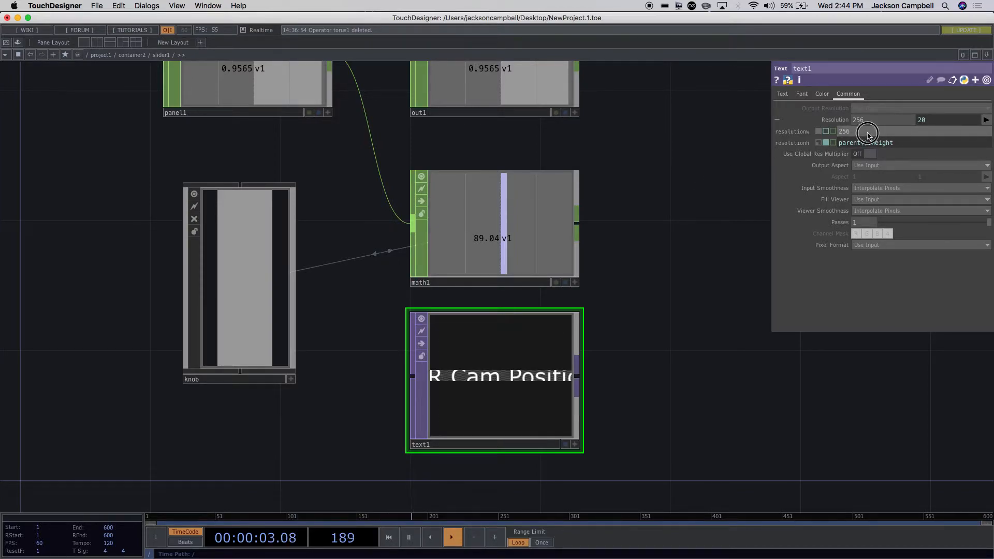
Drive text1's resolution width with the expression parent().width
click(817, 131)
text(p)
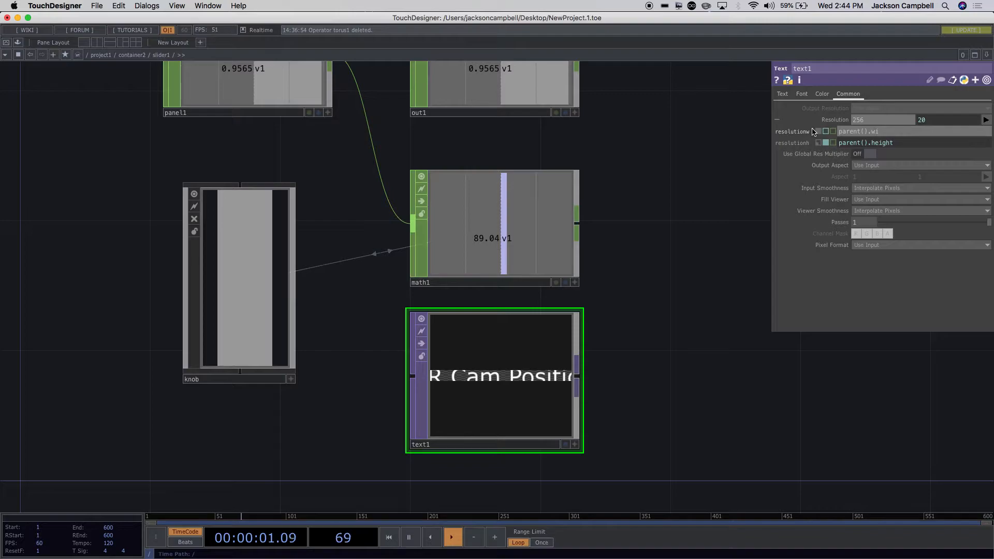
click(712, 169)
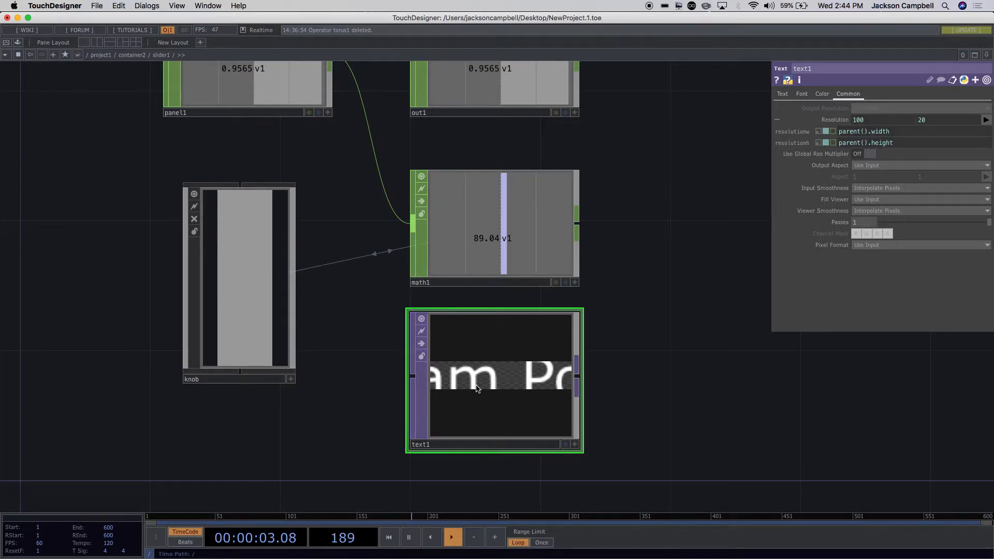
Reduce the horizontal font size of the text1 label to 8 so the whole label fits
scroll(477, 388, up, 2)
click(586, 450)
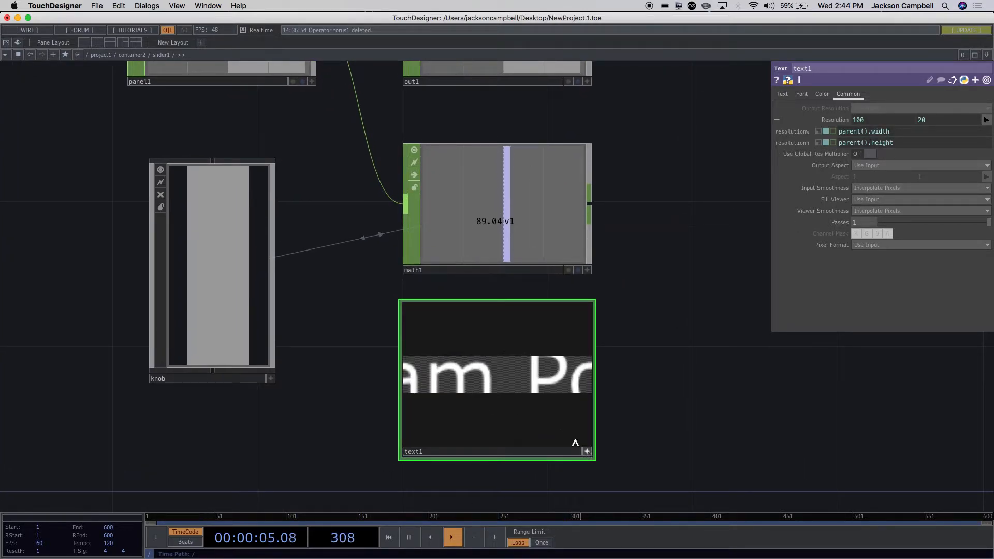
click(784, 96)
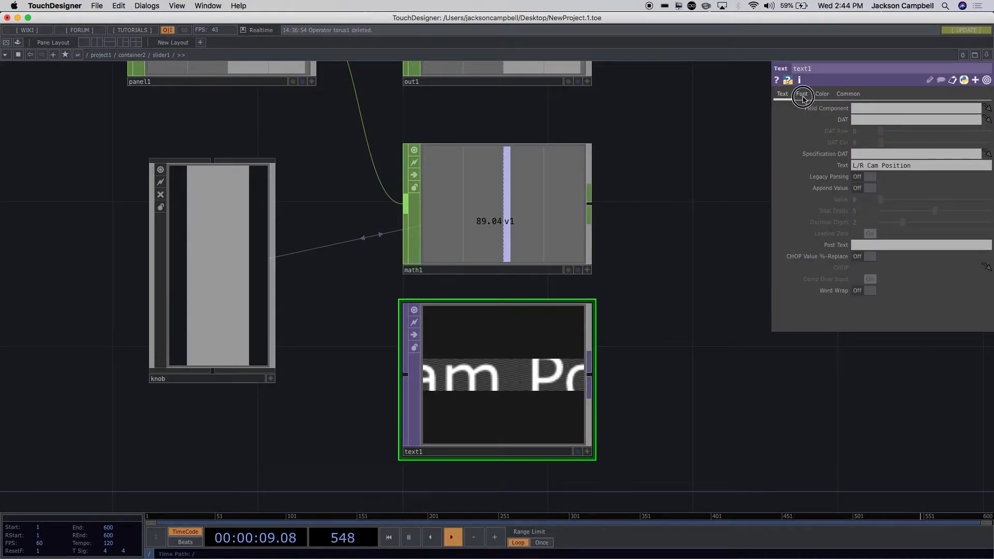
click(801, 95)
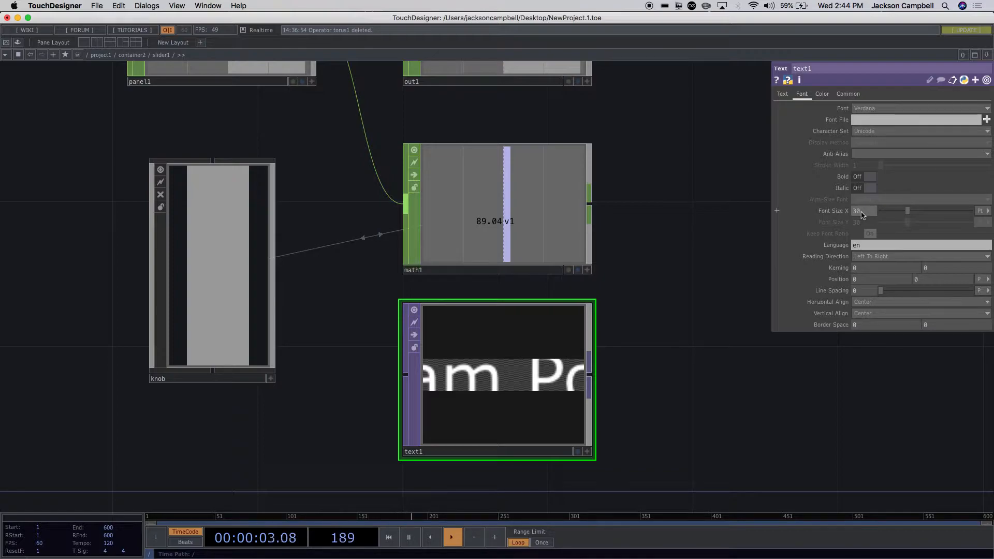
click(904, 216)
drag(904, 216, 843, 215)
text(11)
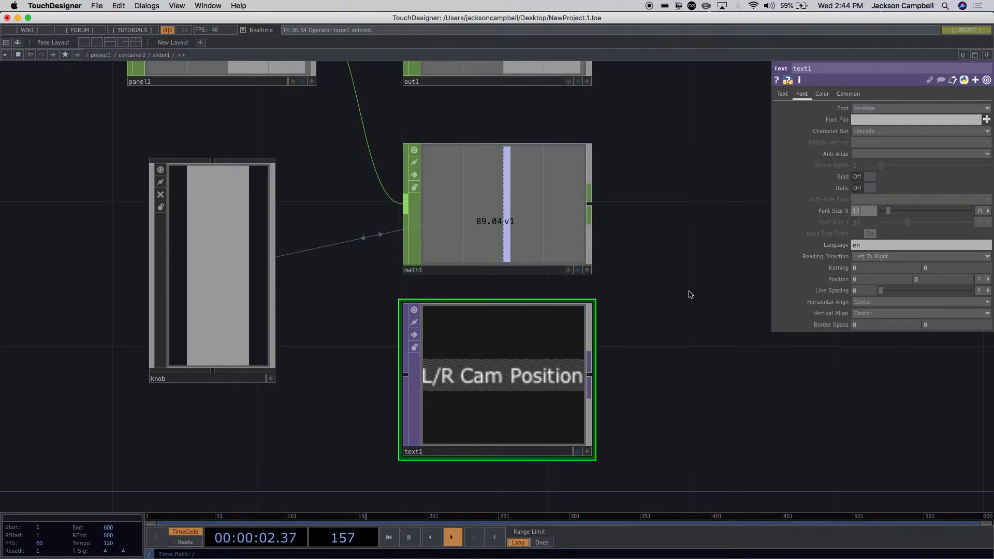
key(Return)
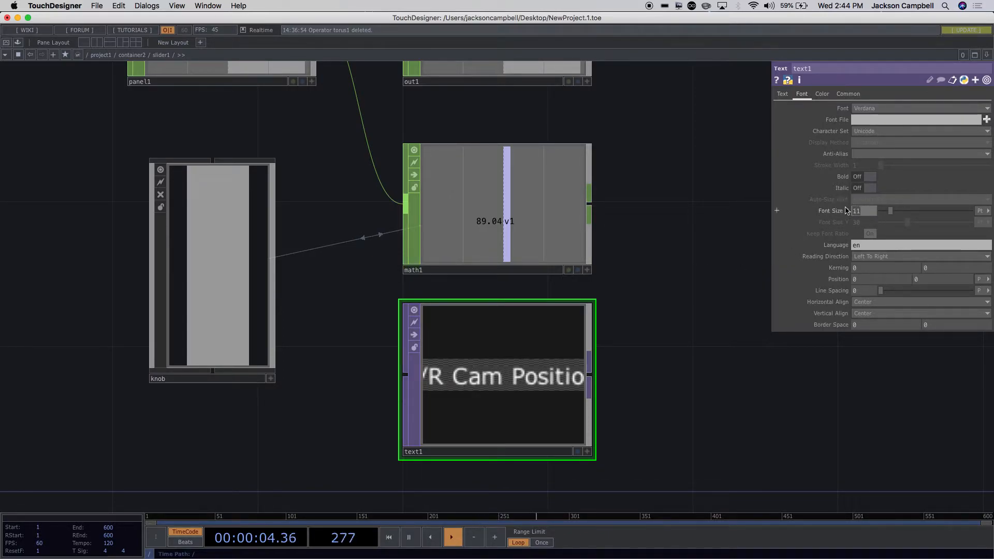
text(8)
key(Return)
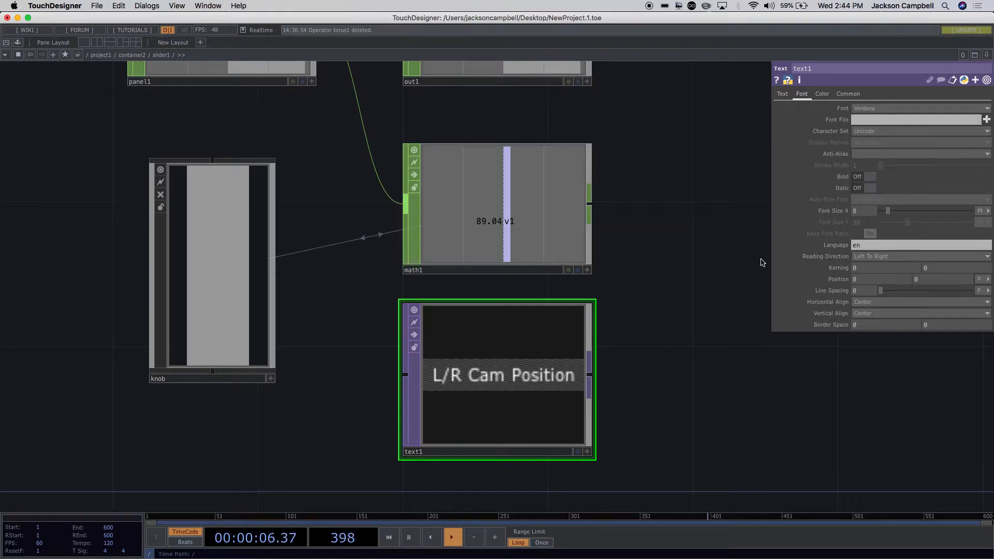
Rename the text1 TOP inside slider1 as bg
scroll(640, 346, down, 10)
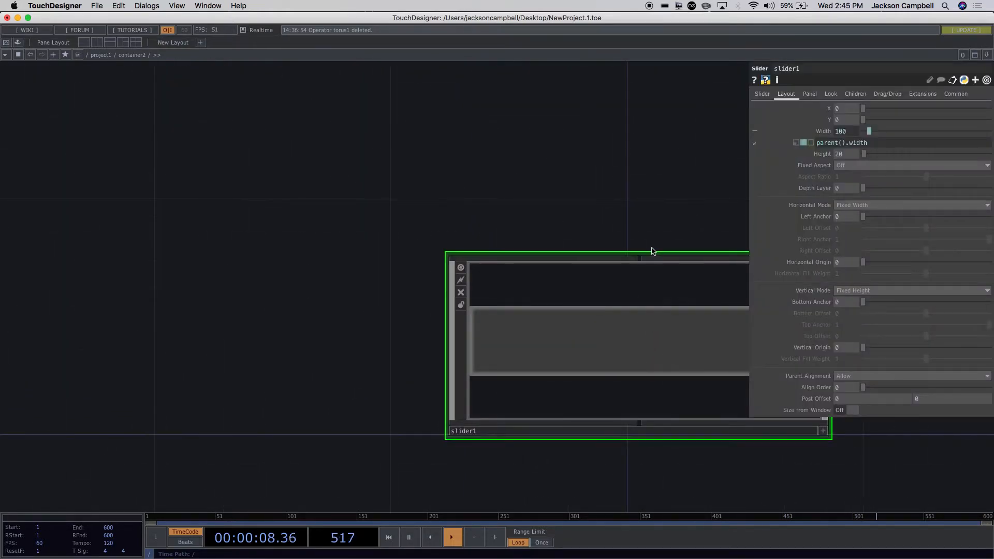
scroll(624, 306, up, 5)
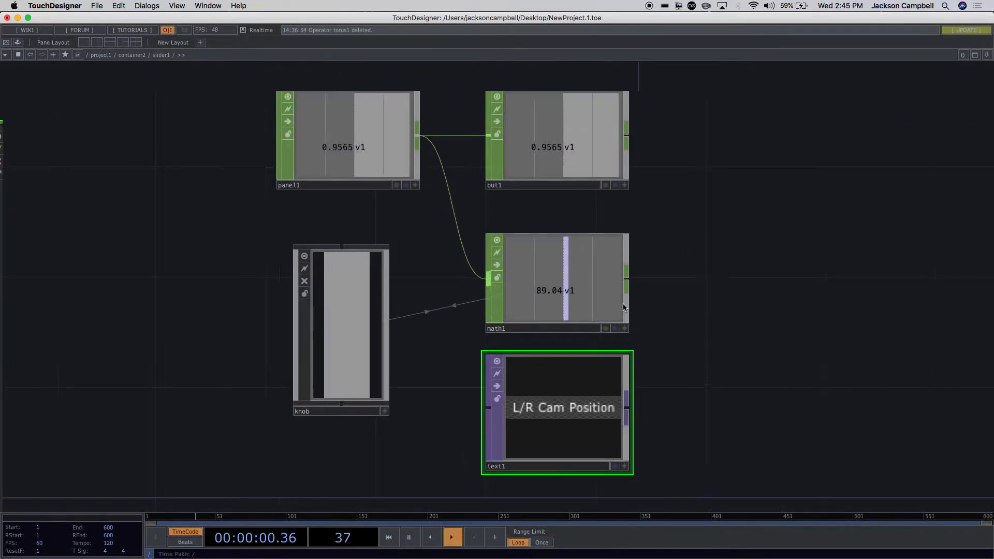
scroll(647, 380, down, 10)
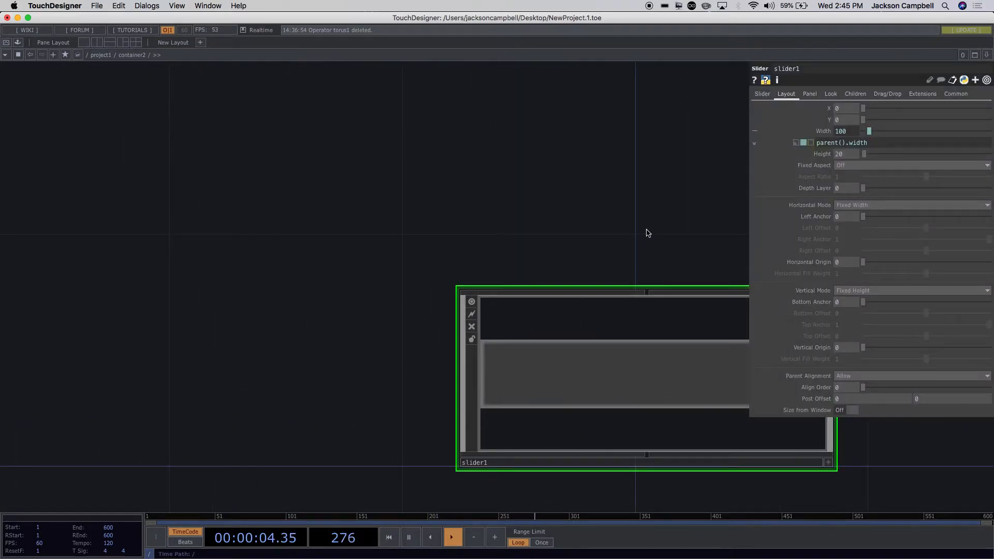
drag(646, 231, 436, 222)
scroll(435, 356, up, 10)
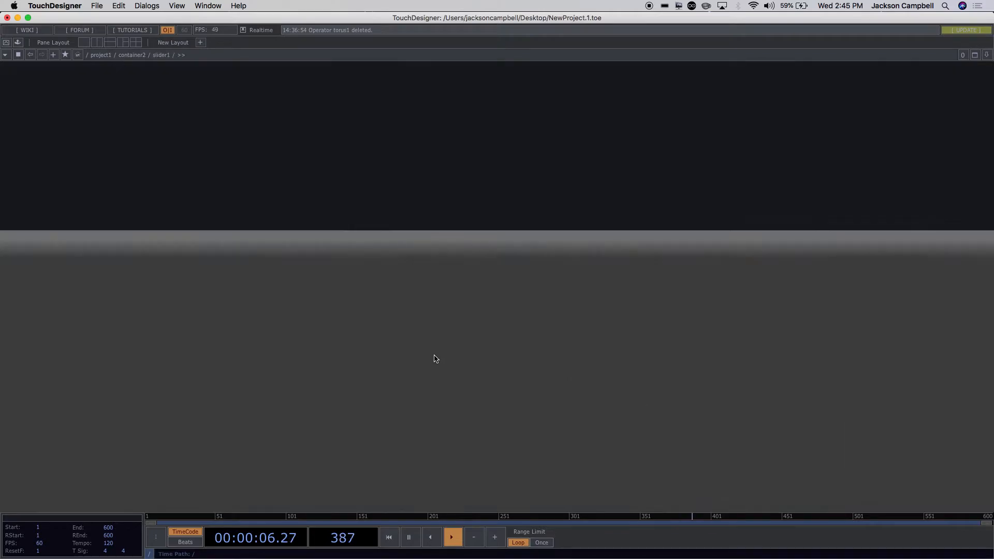
drag(587, 389, 576, 296)
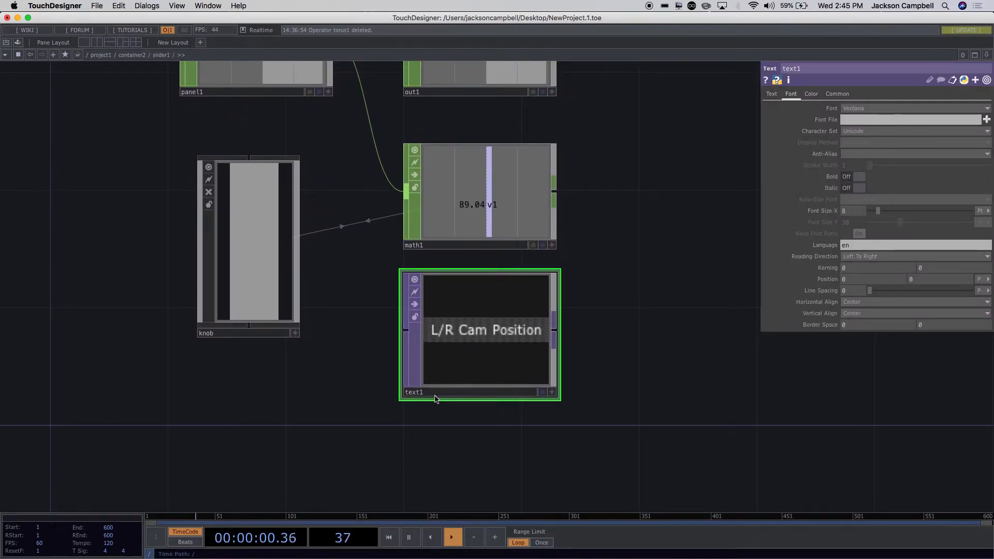
scroll(435, 399, up, 3)
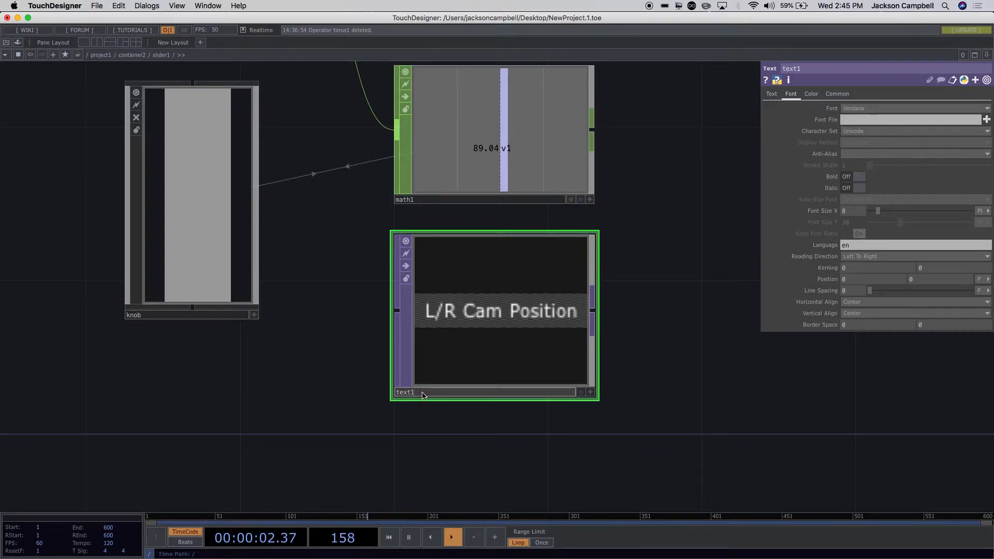
key(BackSpace)
key(BackSpace)
text(g)
key(Return)
Set slider1's Background TOP to ./bg in container2
scroll(432, 448, down, 5)
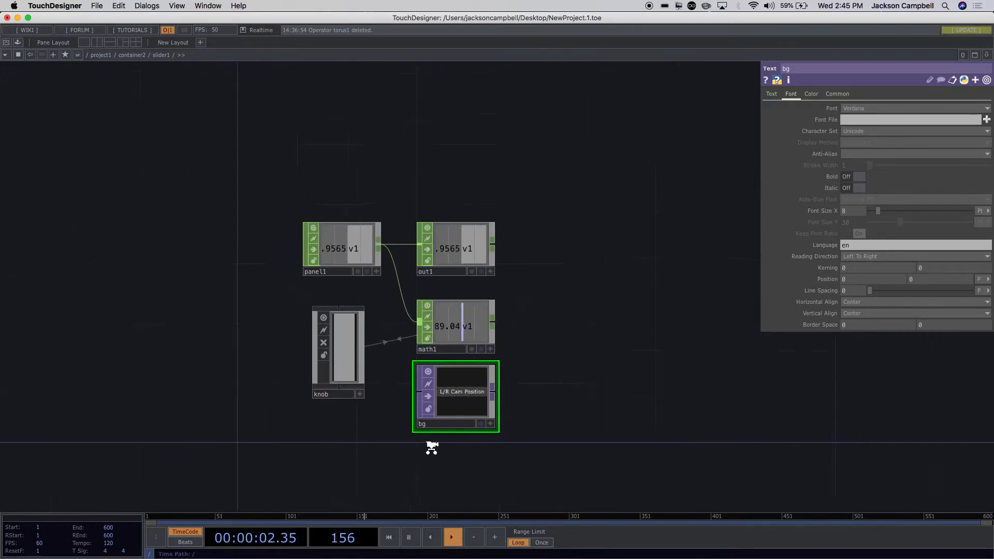
scroll(432, 448, down, 8)
drag(468, 265, 438, 135)
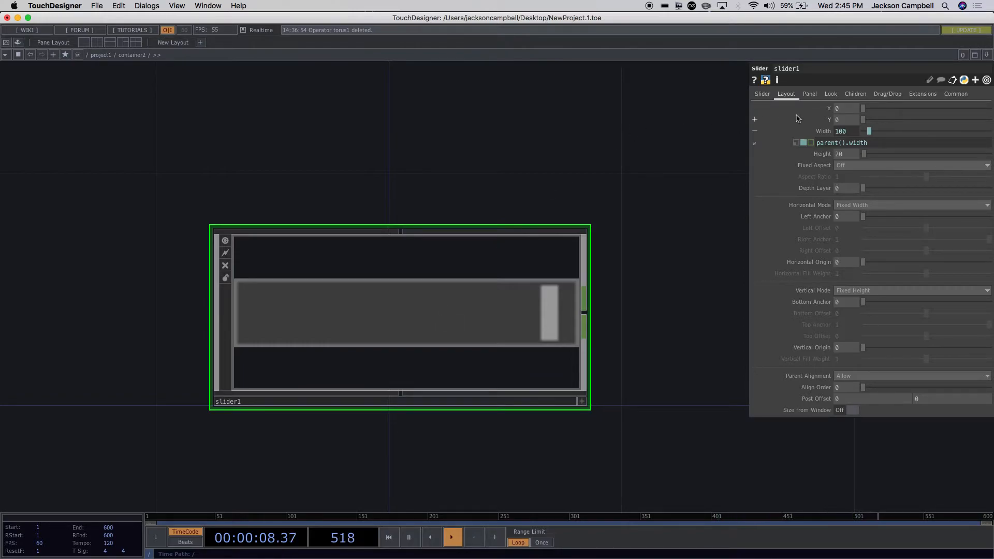
click(831, 95)
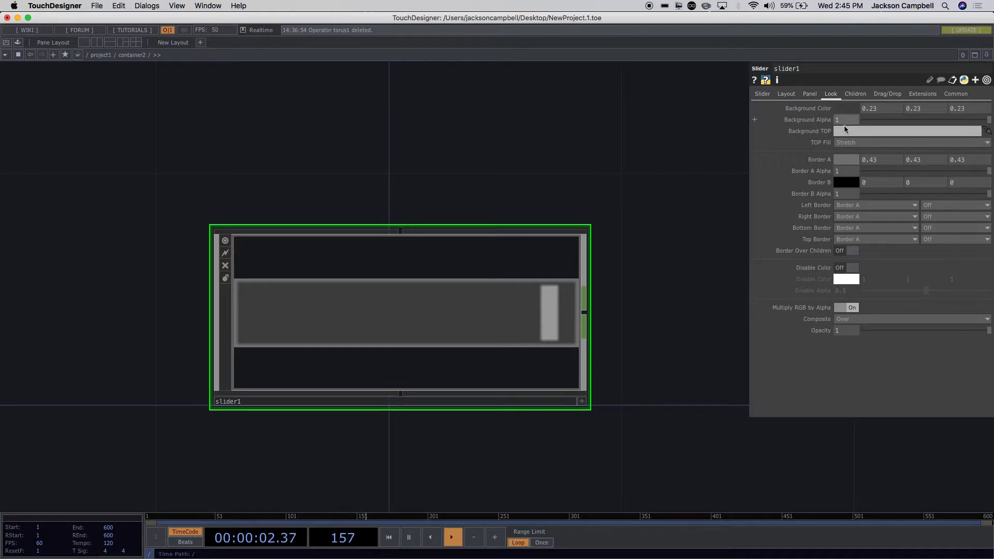
click(845, 133)
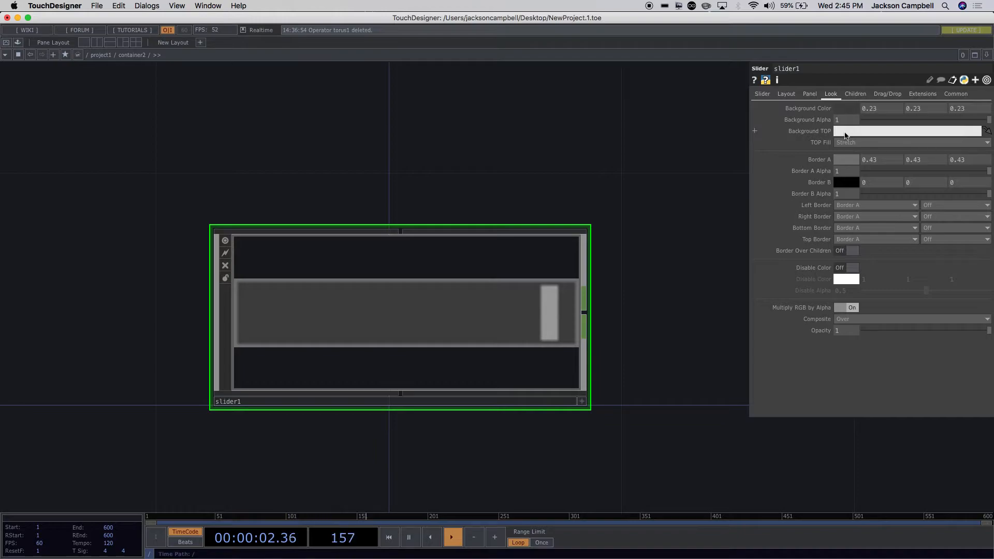
text(./bg)
key(Return)
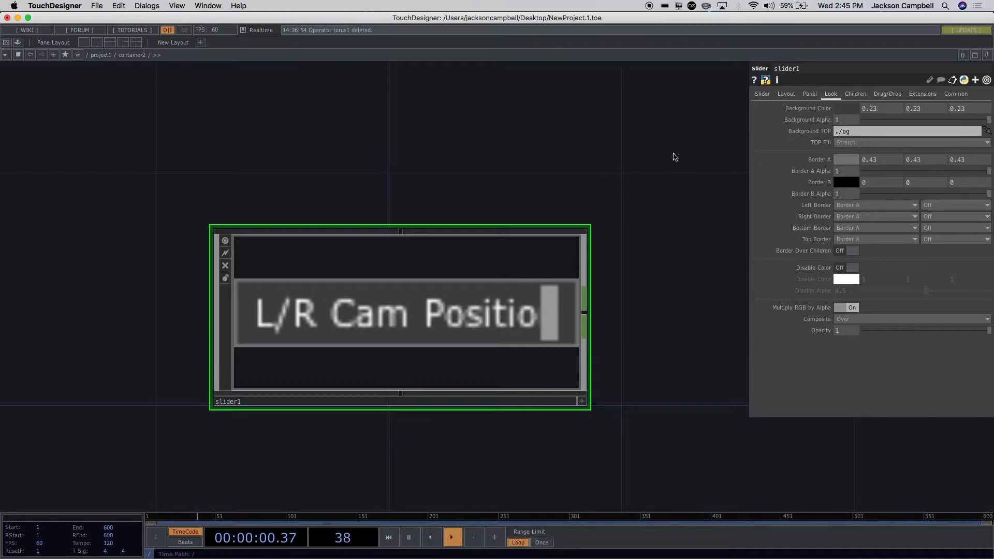
Test slider1 by moving its knob slightly left across the label in its active viewer
click(581, 401)
drag(560, 332, 555, 381)
click(581, 401)
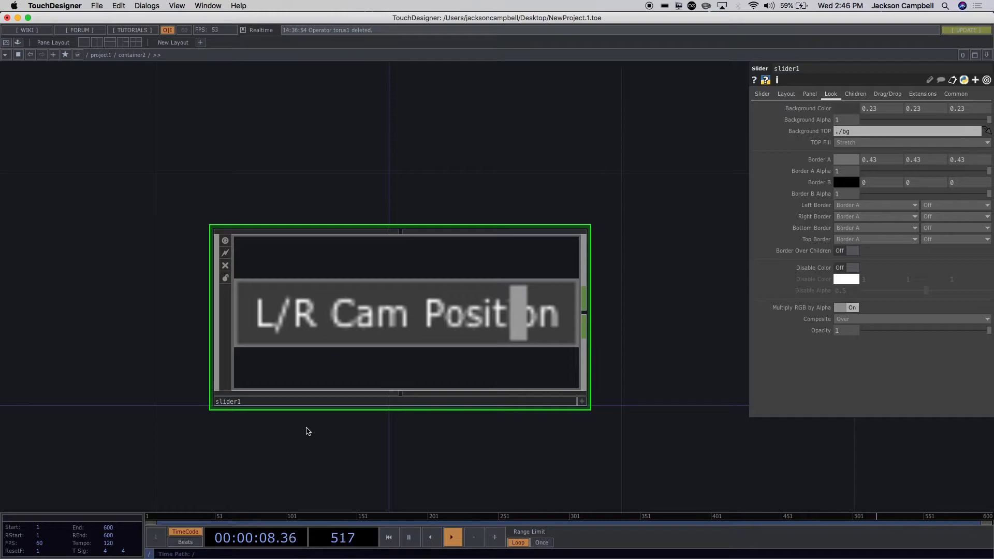
Add a Table DAT below the bg text operator inside slider1 and widen its node slightly
scroll(486, 368, down, 10)
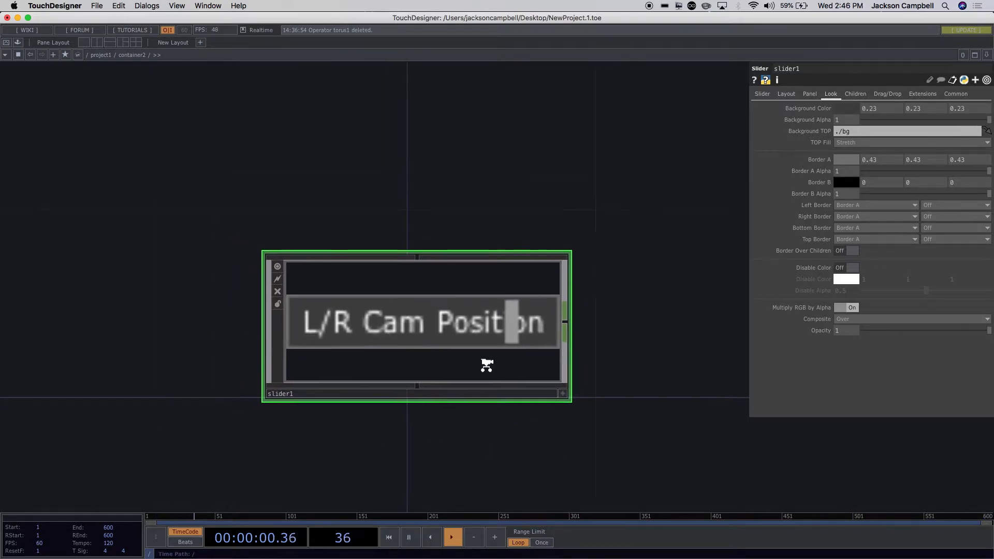
scroll(485, 368, down, 5)
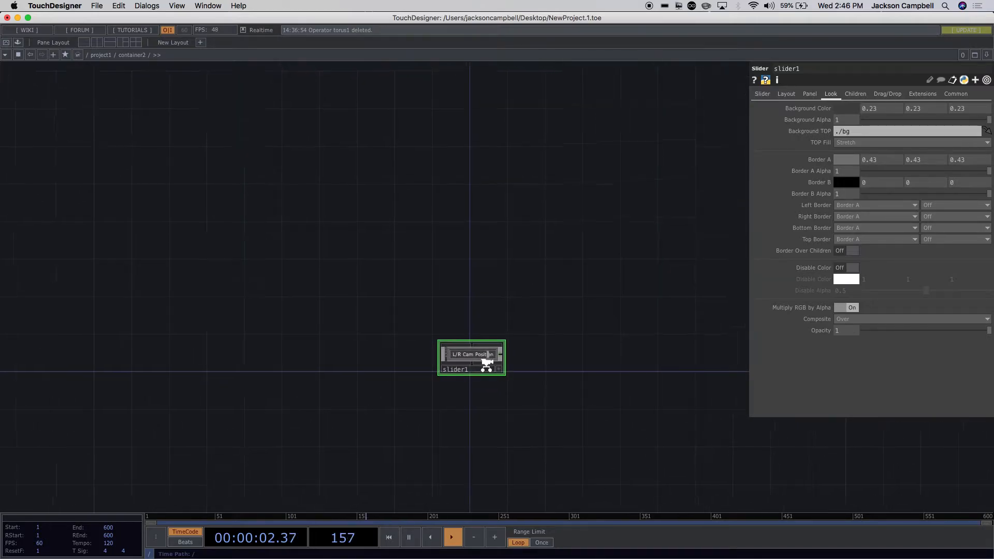
scroll(486, 368, up, 15)
key(p)
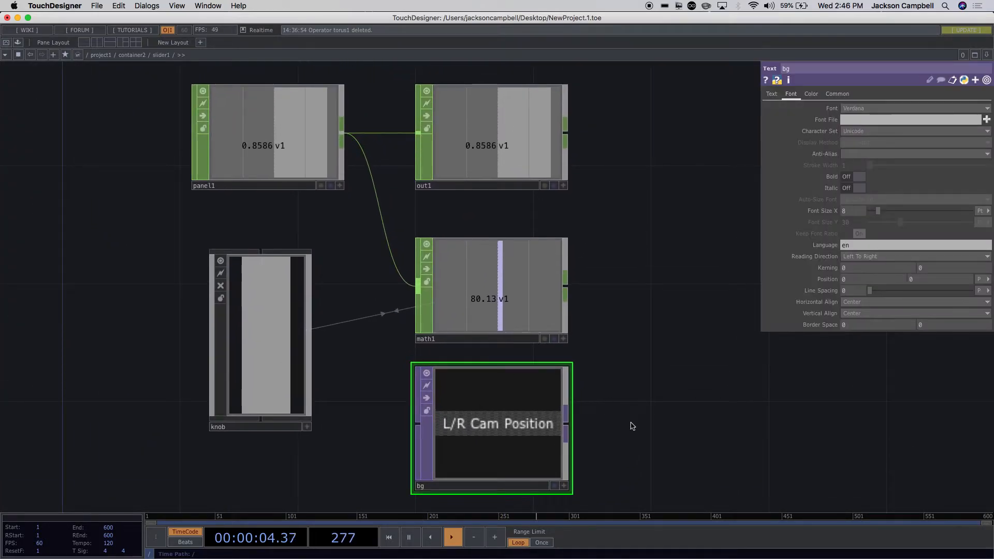
click(513, 414)
drag(609, 417, 604, 274)
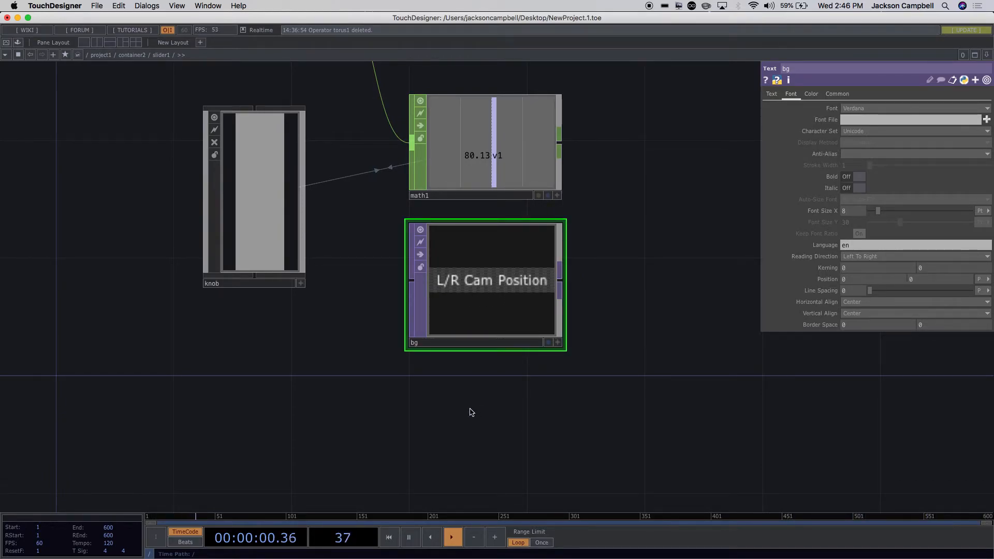
key(Tab)
click(430, 293)
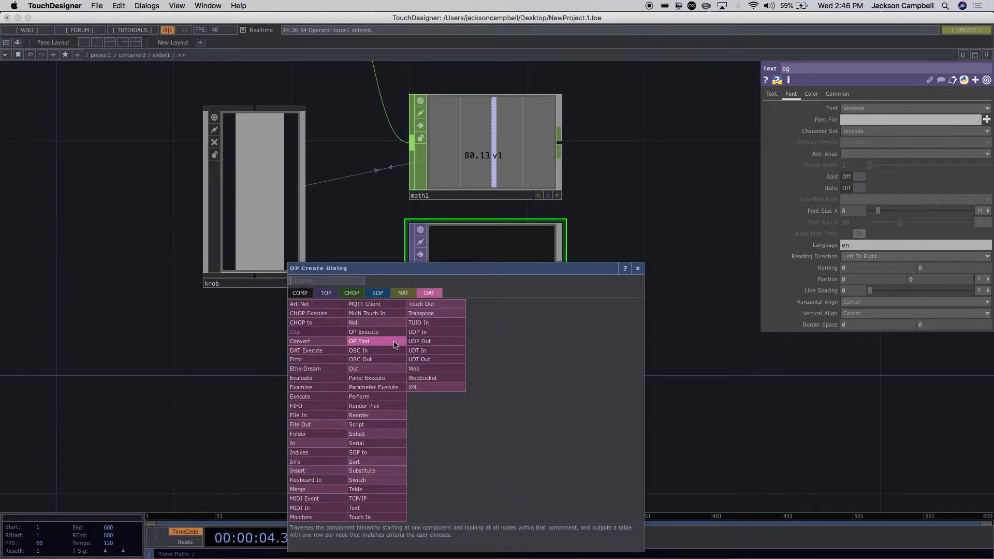
click(362, 490)
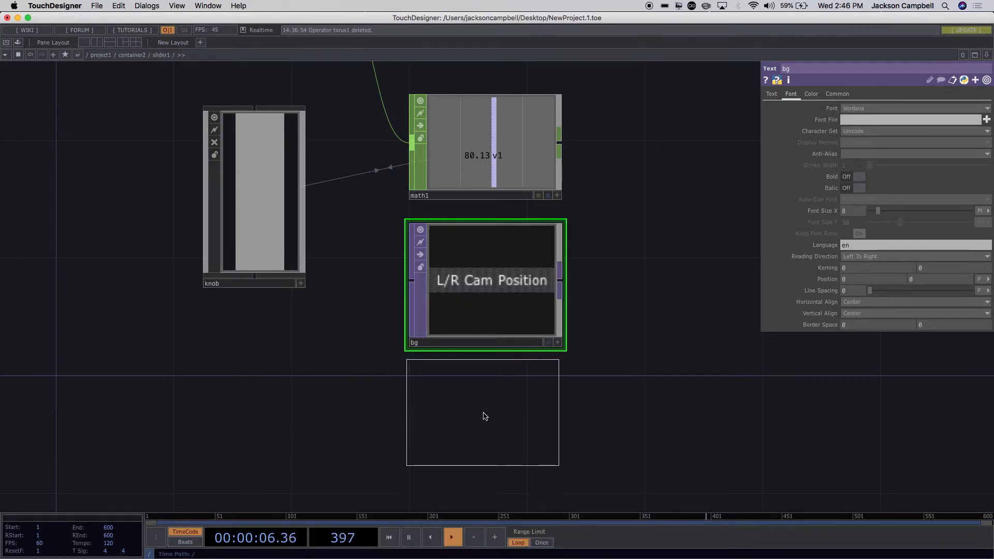
click(484, 416)
mouse_move(566, 462)
mouse_down()
mouse_move(628, 469)
mouse_move(578, 462)
mouse_up()
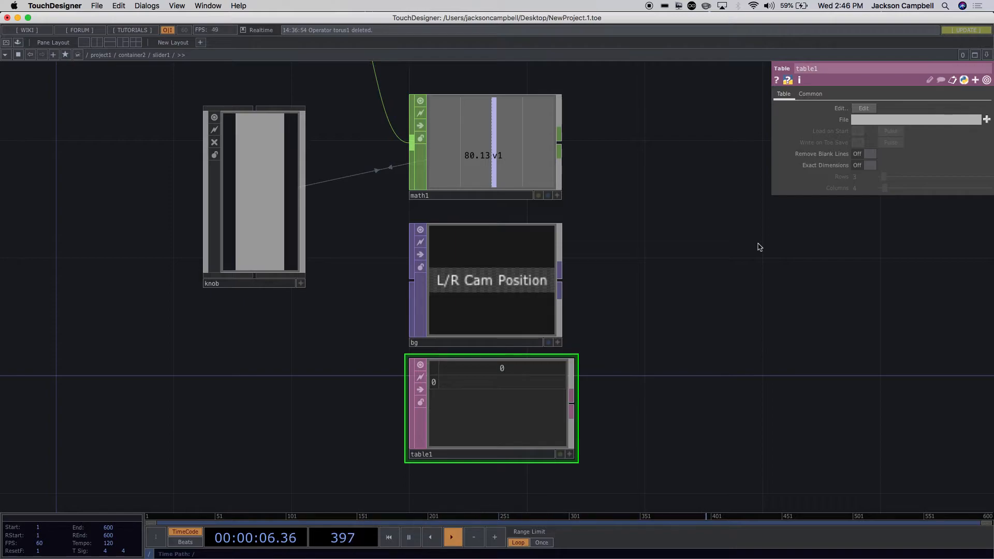
Enter "L/R Cam Position" in the first cell of table1
click(568, 456)
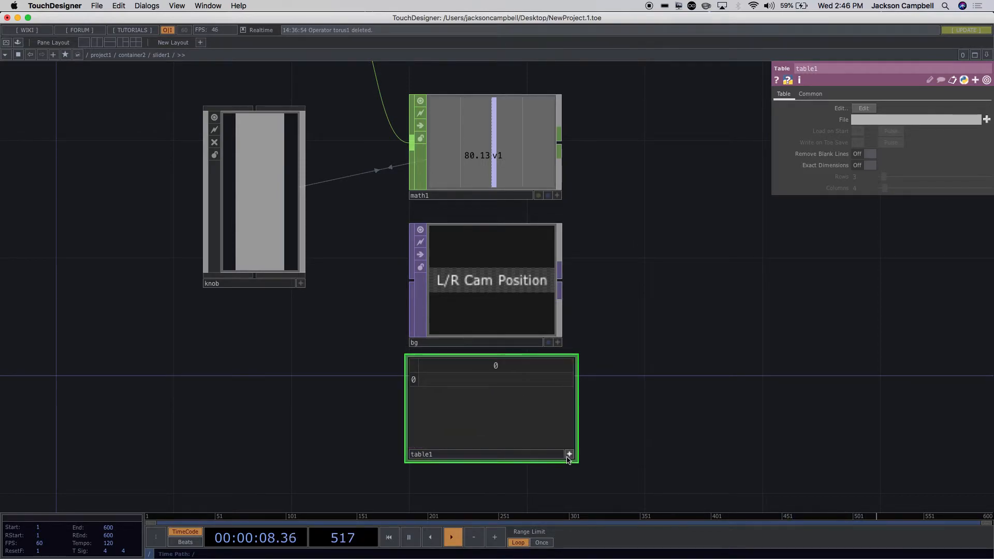
click(489, 382)
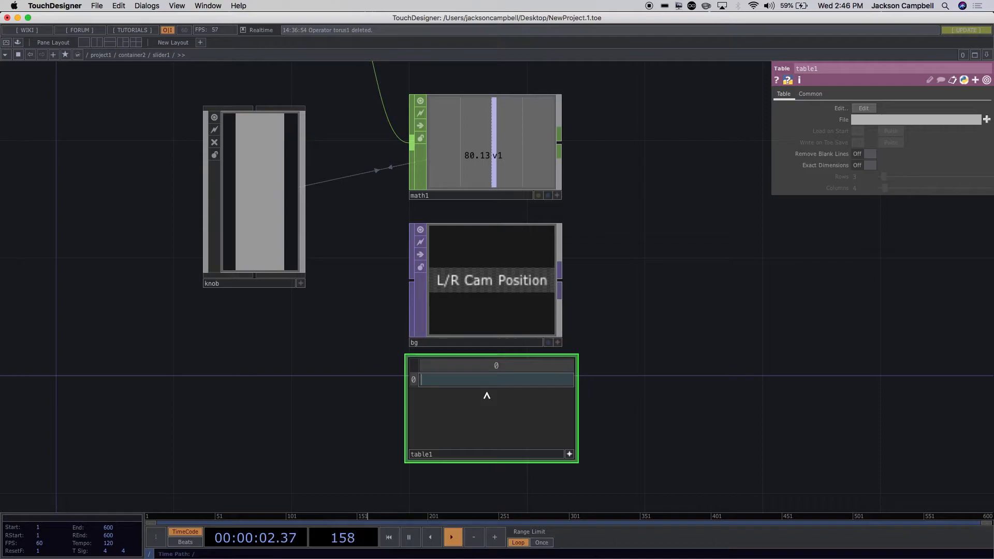
text(L/R Cam Position)
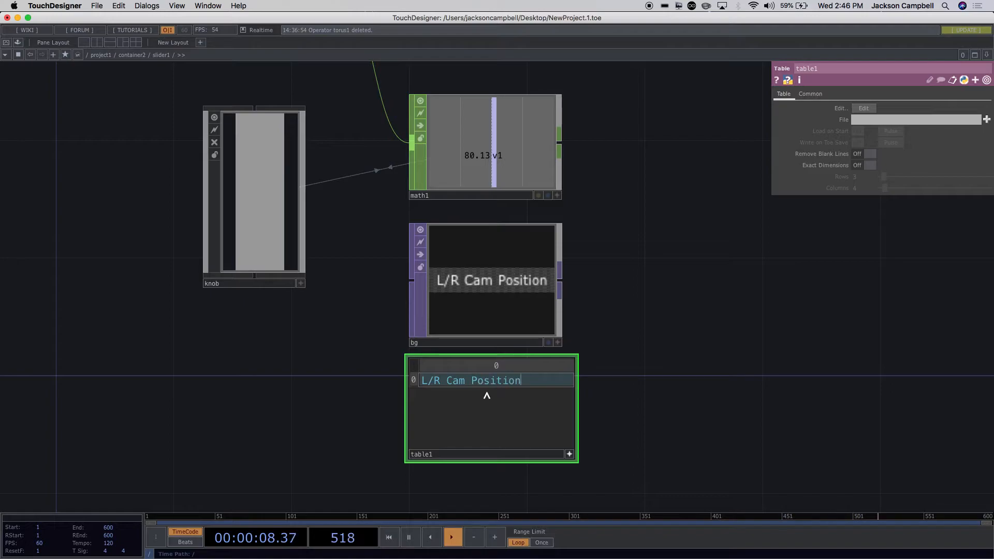
key(Return)
click(569, 454)
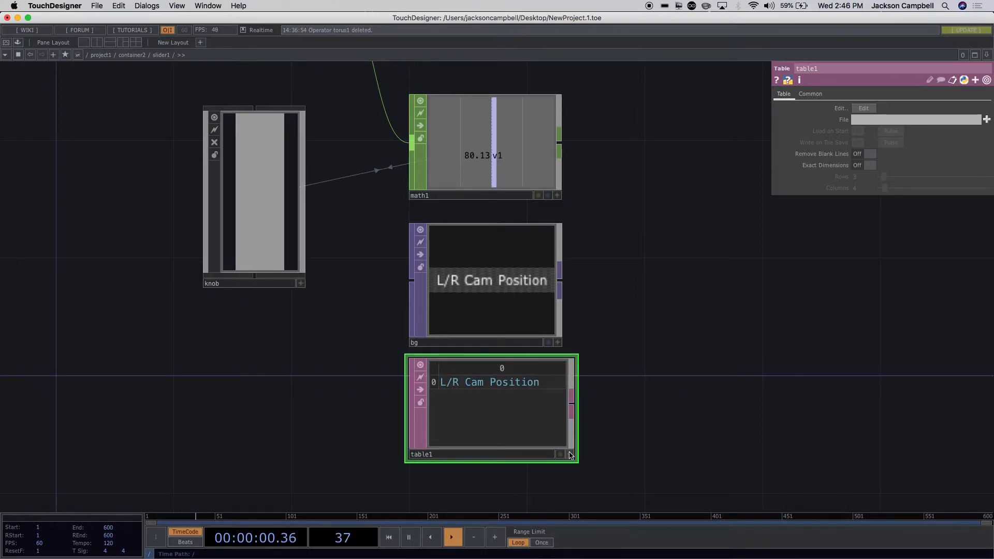
Clear the Text parameter of the bg text operator
click(527, 266)
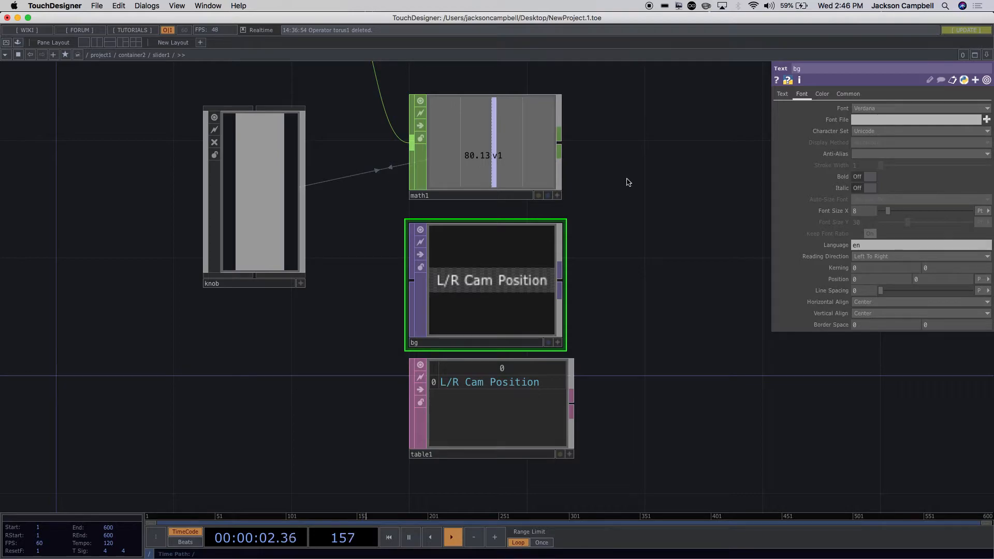
click(783, 95)
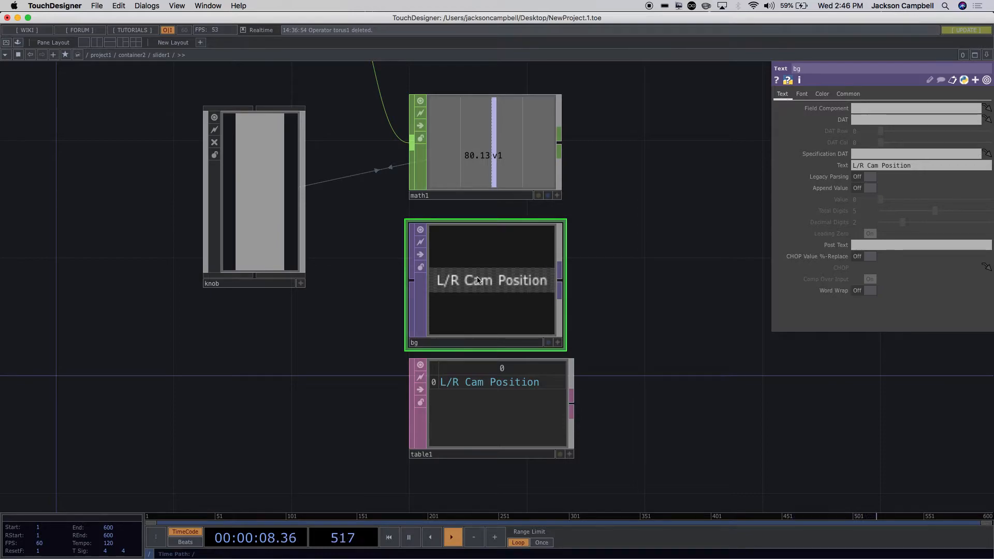
click(917, 165)
drag(918, 166, 738, 169)
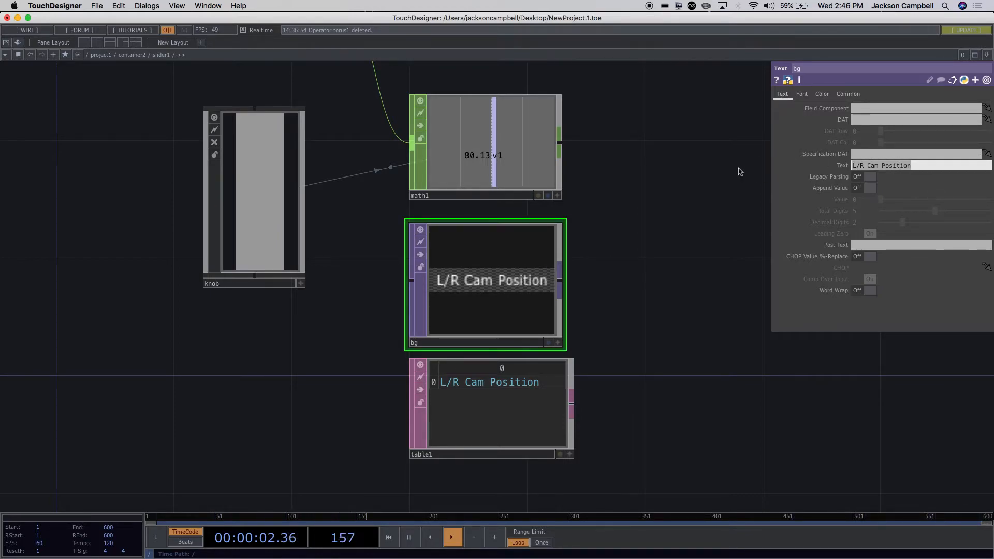
key(BackSpace)
key(Return)
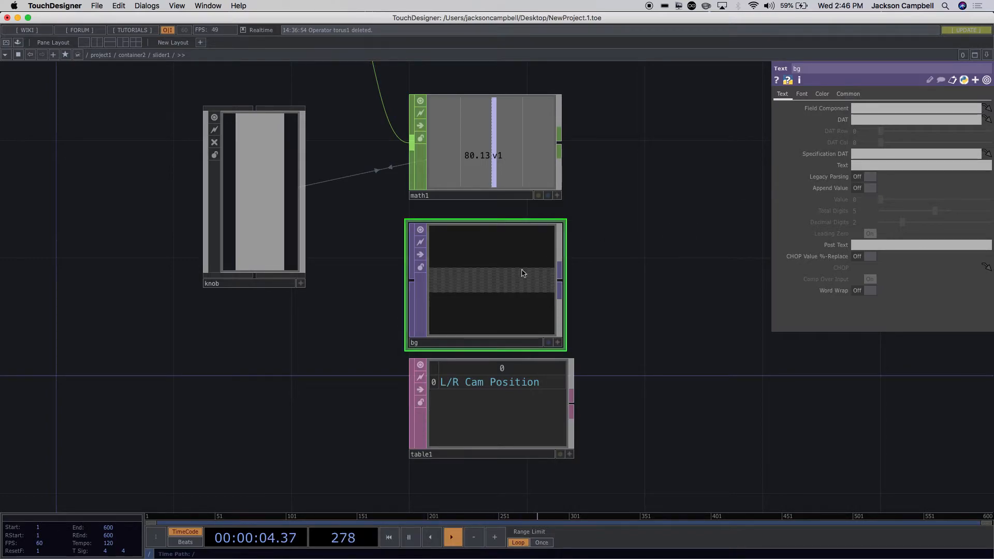
Set bg's DAT parameter to table1 so the label text comes from the table
click(859, 120)
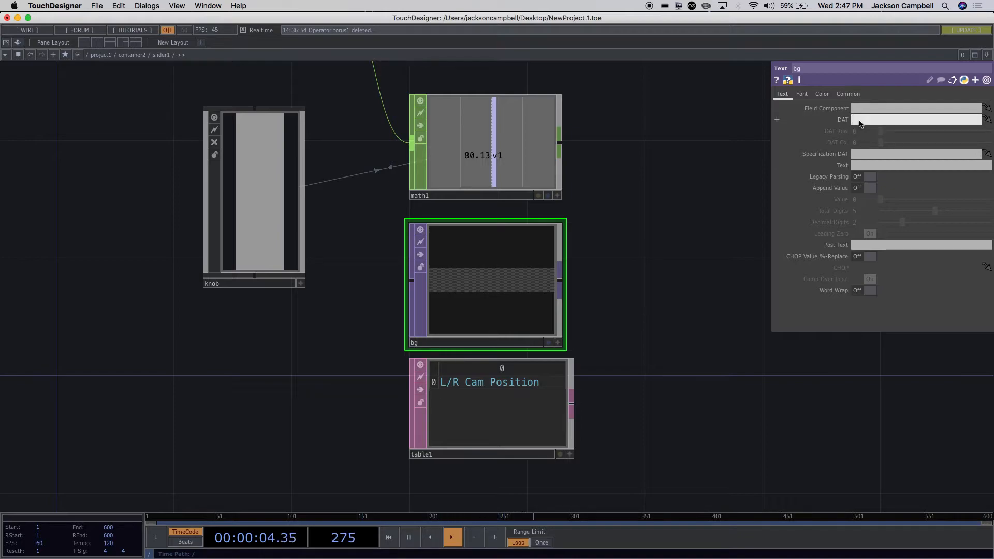
text(table1)
key(Return)
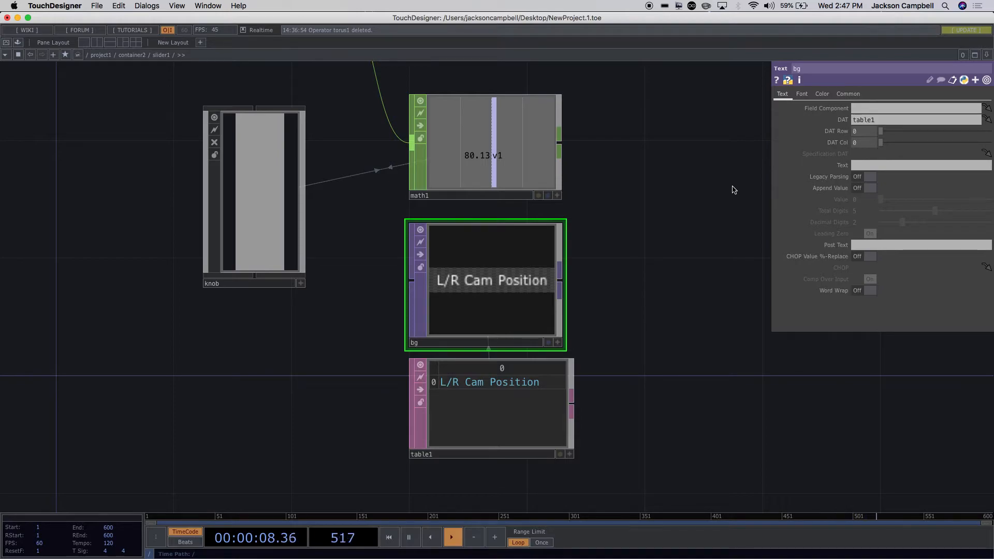
Leave slider1 for container2's network and review the slider's table-driven label there
scroll(486, 292, up, 3)
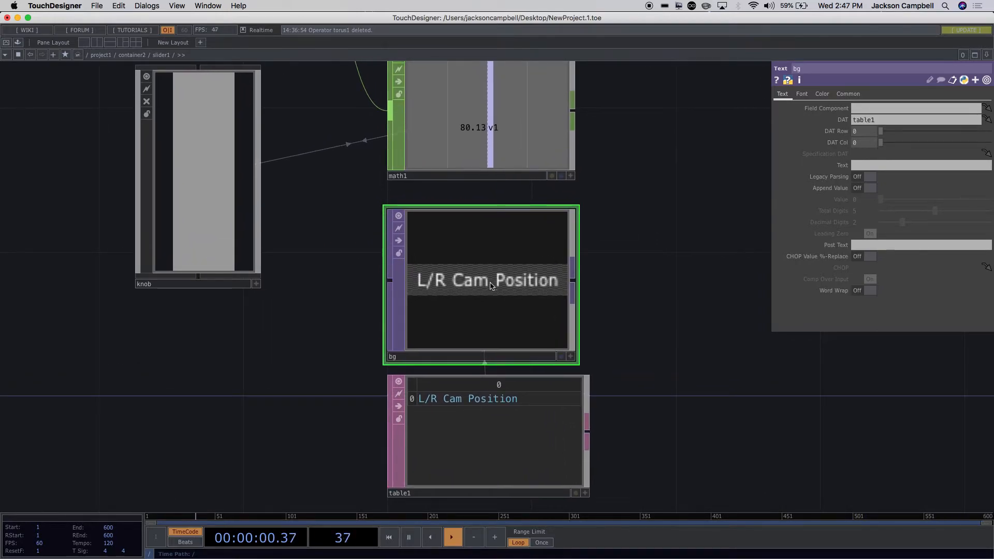
click(494, 407)
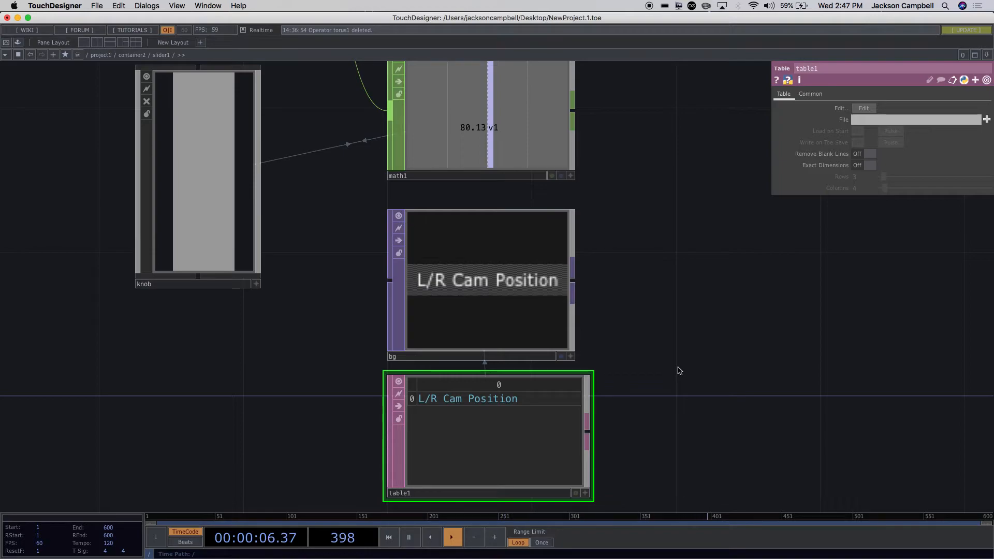
key(u)
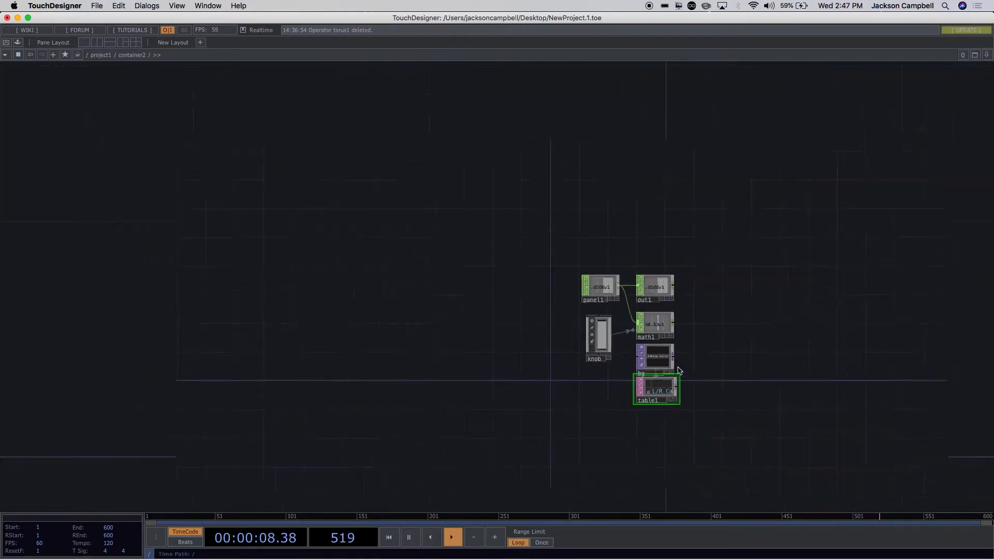
drag(649, 218, 366, 190)
scroll(370, 201, down, 3)
scroll(370, 201, down, 3)
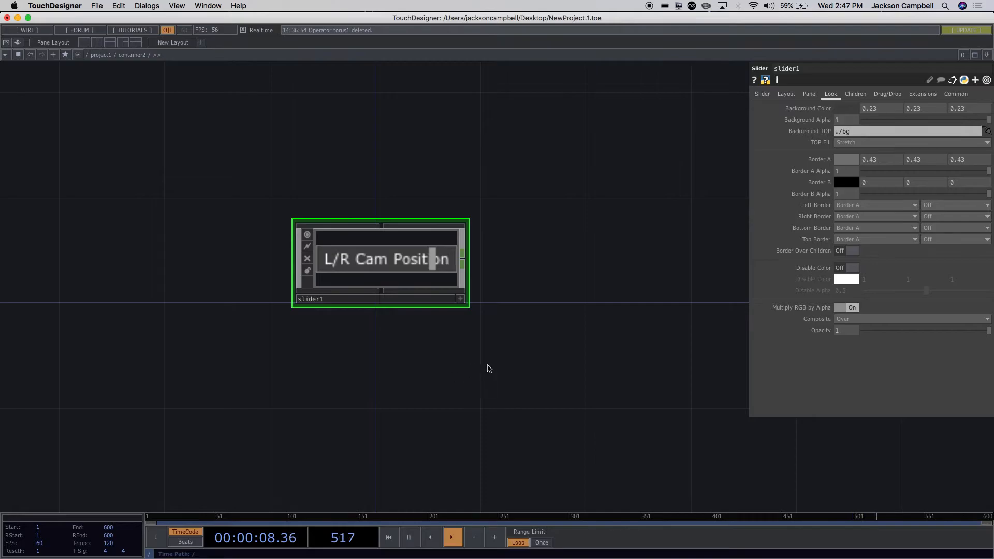
scroll(486, 363, down, 5)
scroll(513, 391, down, 5)
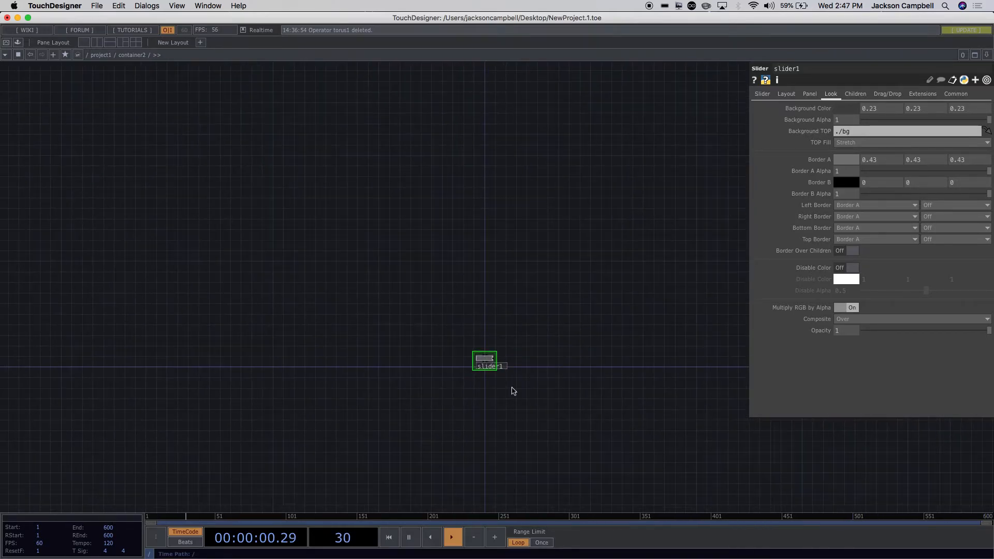
click(683, 392)
scroll(471, 318, up, 10)
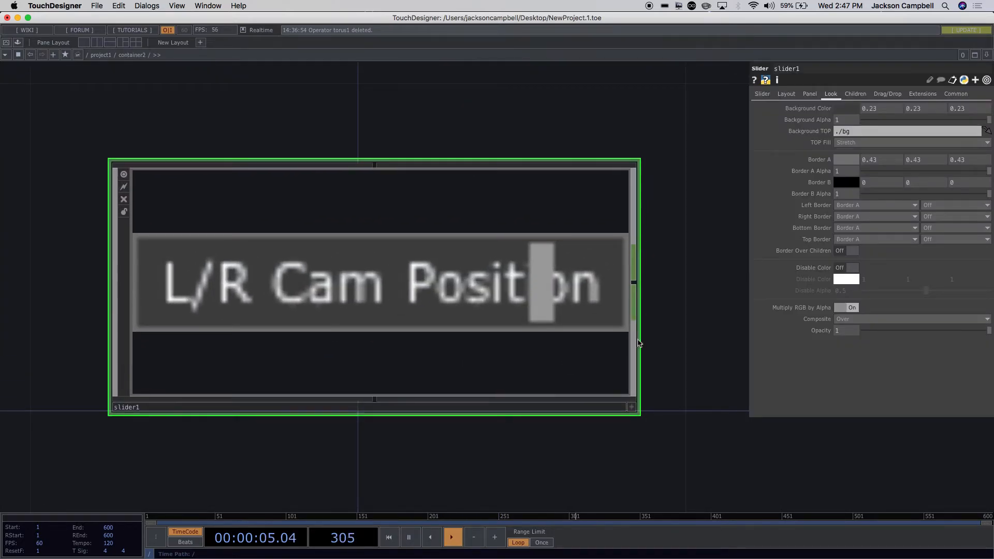
Add an Out CHOP beside slider1 in container2
drag(723, 301, 522, 315)
double_click(540, 276)
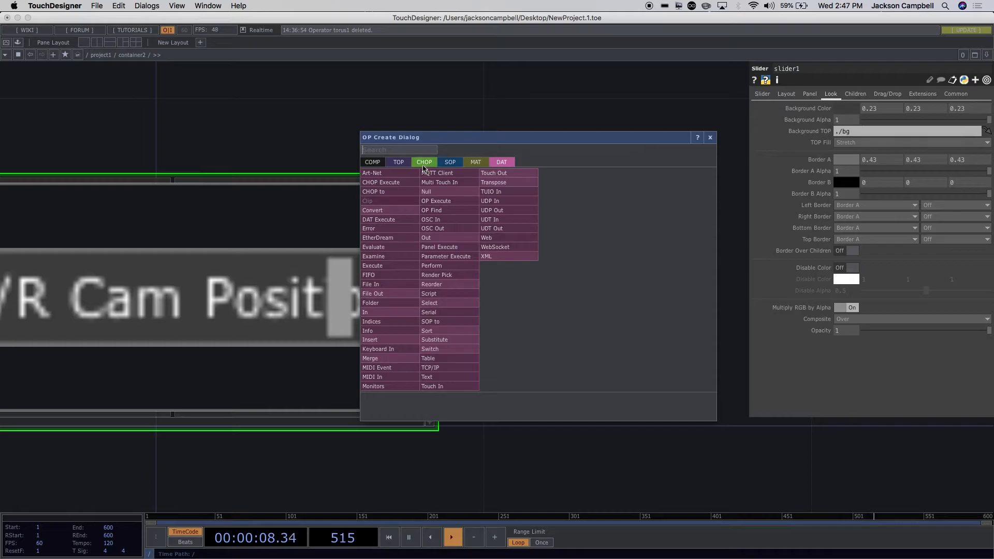
click(424, 164)
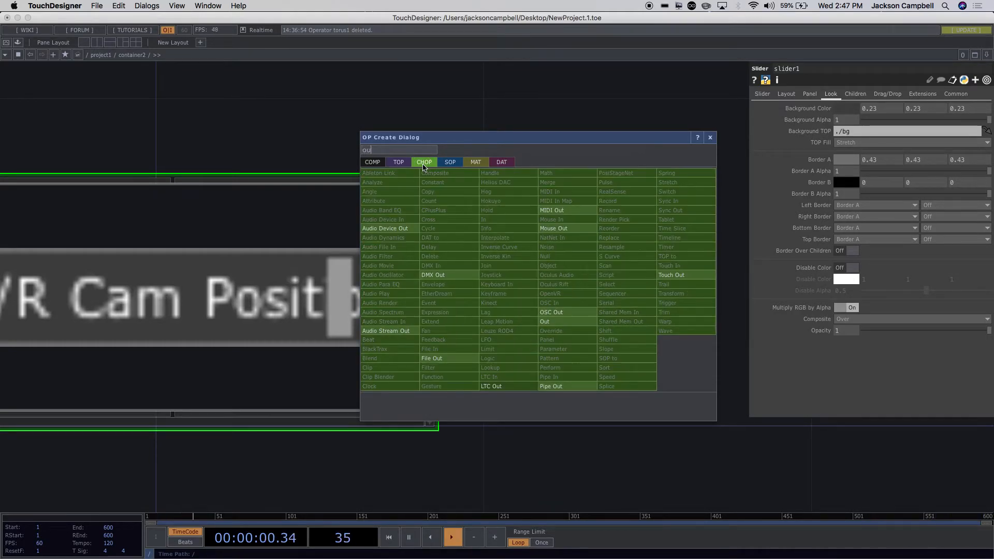
click(546, 323)
click(675, 322)
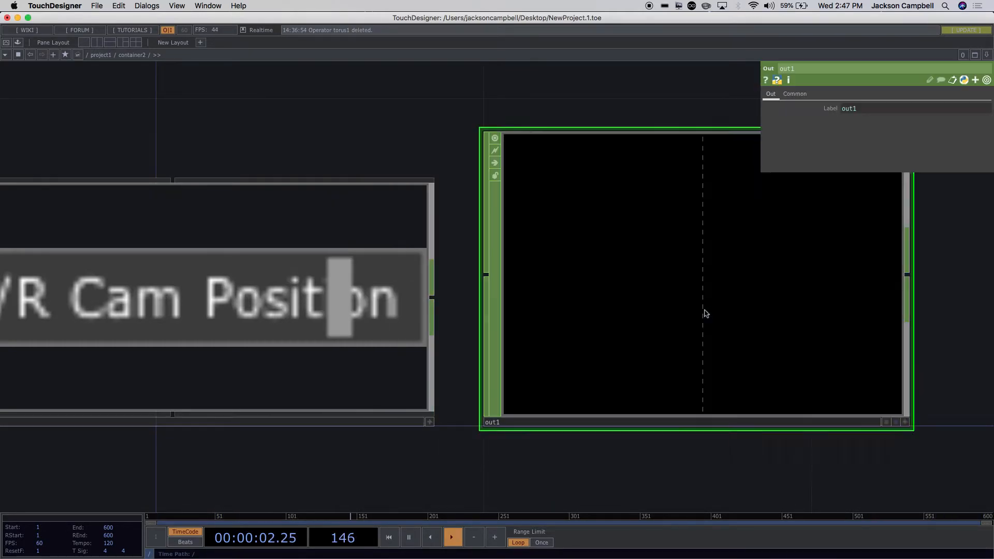
Wire slider1's output into the Out CHOP
scroll(573, 368, down, 5)
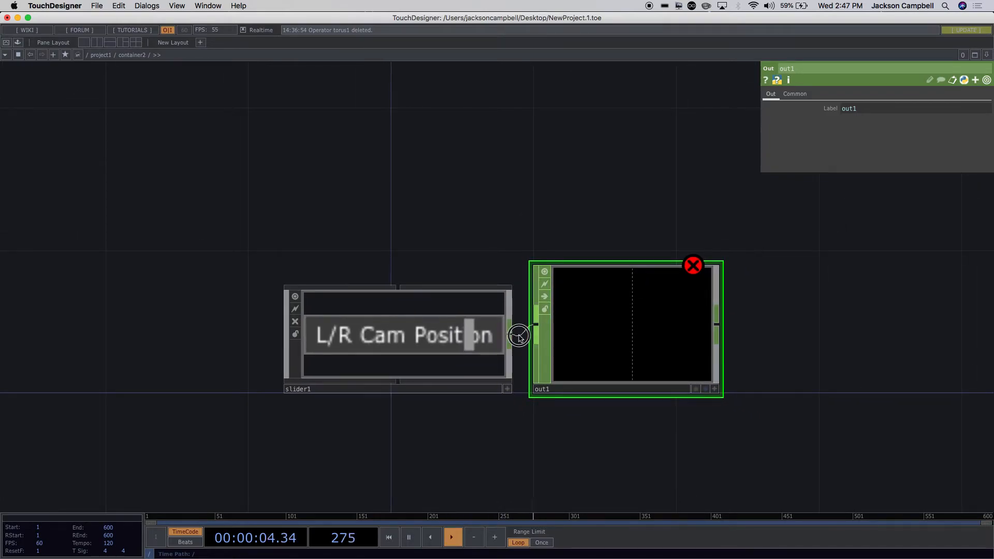
drag(512, 334, 536, 325)
scroll(763, 412, down, 1)
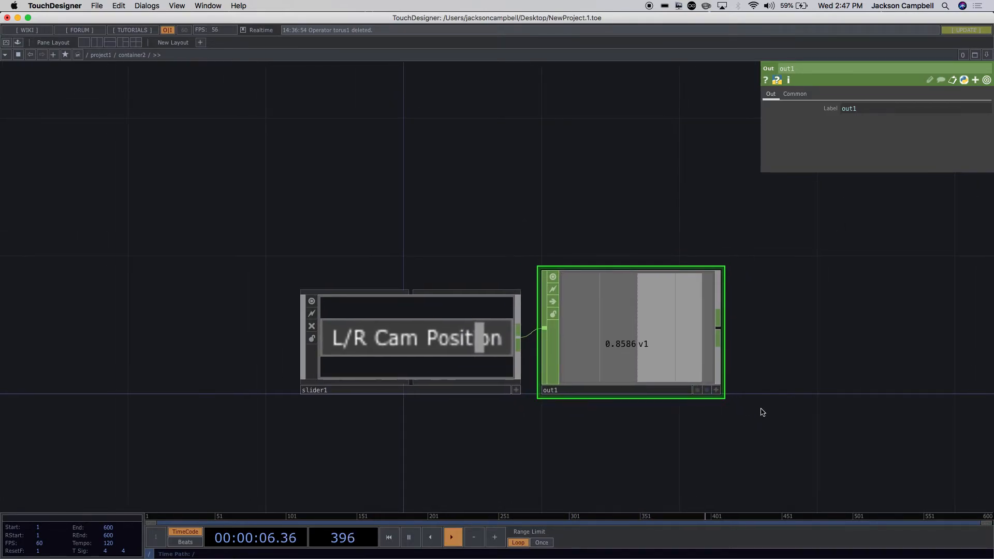
Return to project1 and add a Null CHOP connected to container2's output
scroll(763, 412, down, 5)
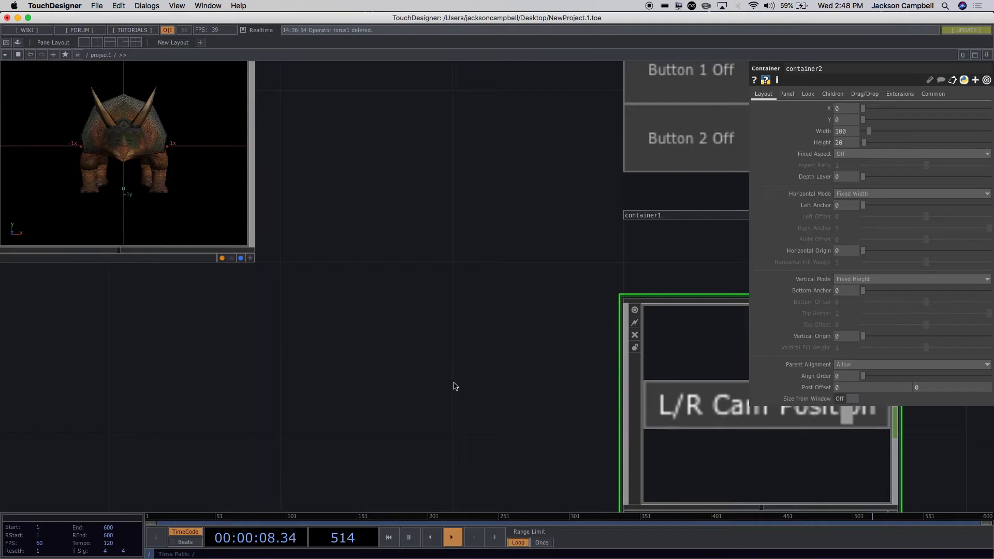
drag(240, 382, 154, 380)
drag(747, 444, 537, 400)
scroll(539, 404, down, 3)
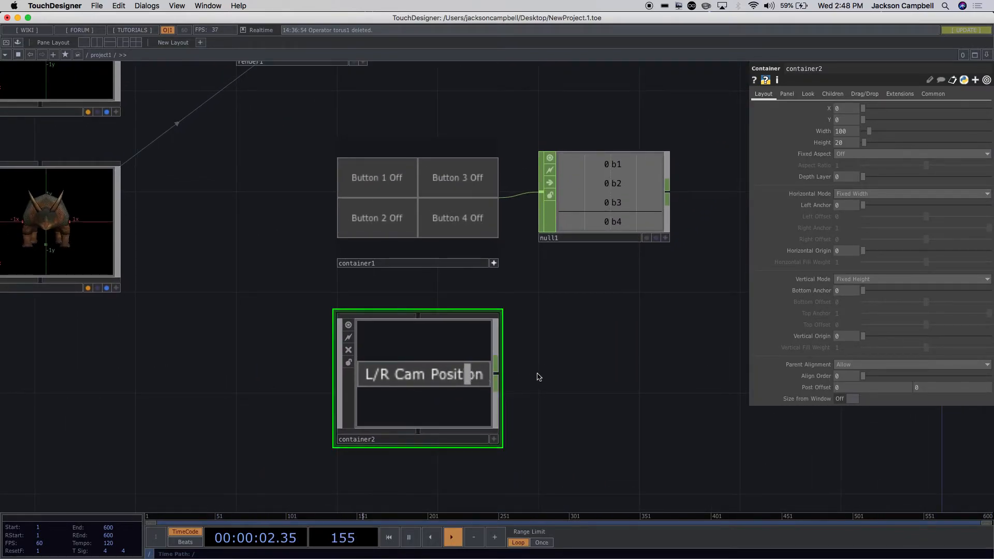
key(Tab)
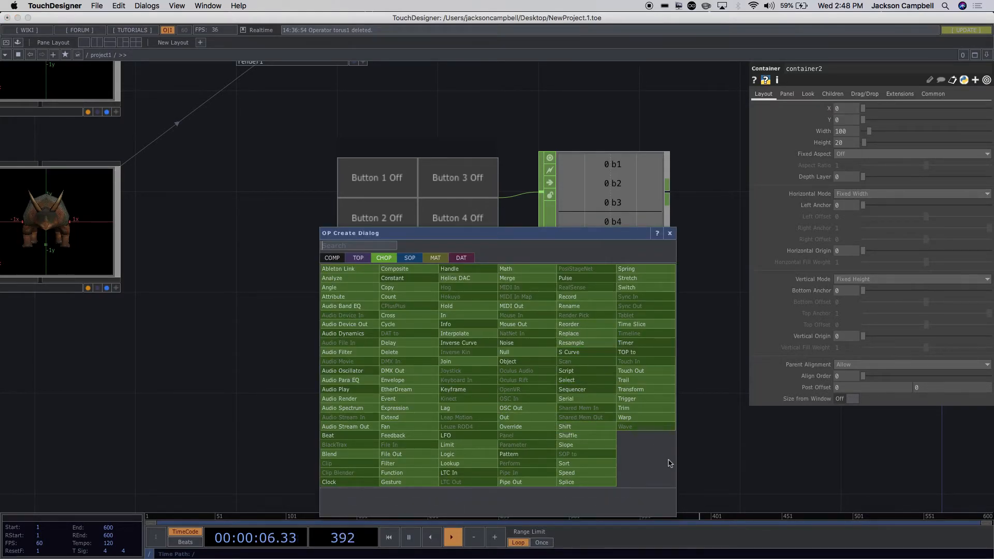
click(524, 353)
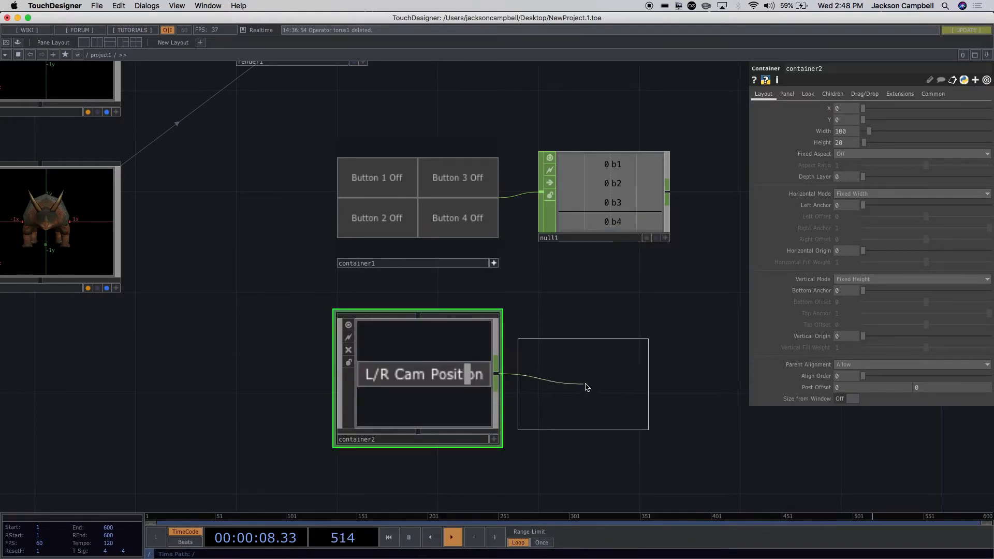
click(601, 387)
Drive cam1's Translate X from null3's v1 channel with a Relative CHOP Reference
scroll(633, 462, down, 5)
drag(669, 479, 546, 422)
scroll(545, 418, up, 5)
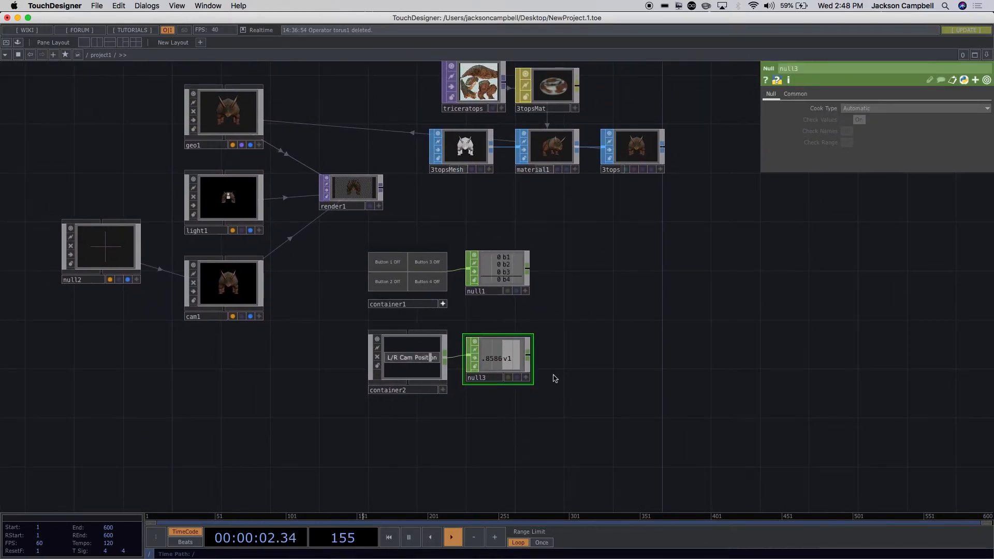
scroll(555, 378, up, 2)
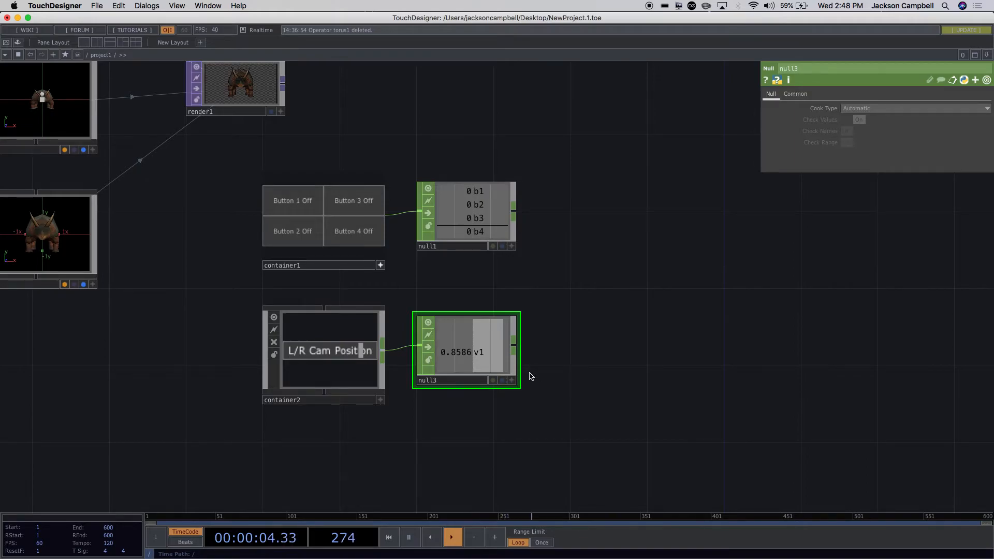
drag(555, 370, 621, 402)
scroll(293, 350, down, 3)
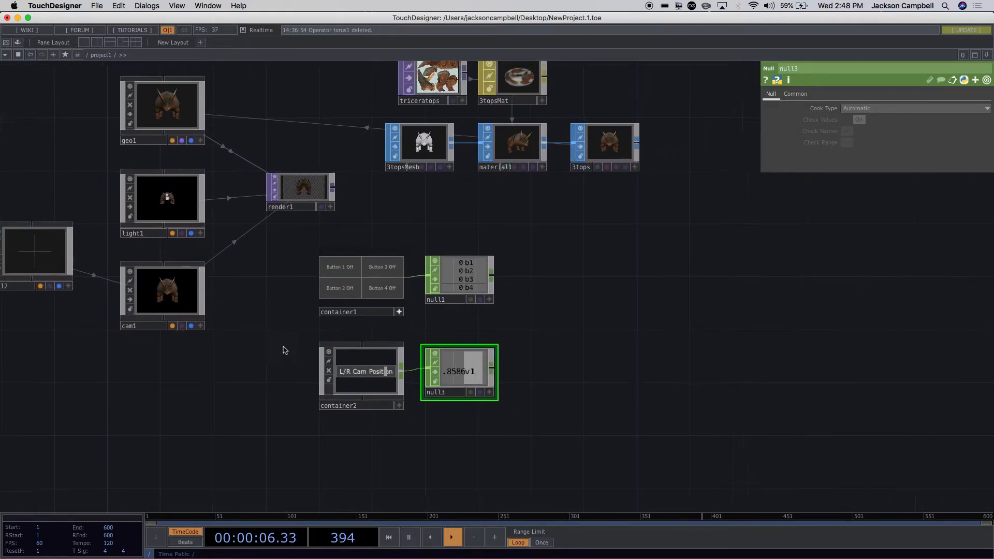
click(146, 296)
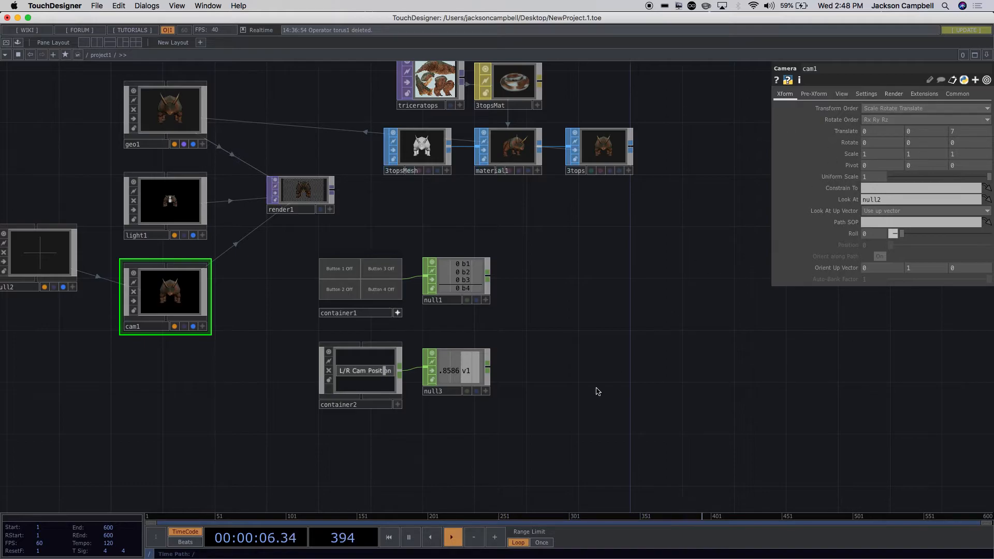
click(486, 392)
drag(469, 372, 880, 132)
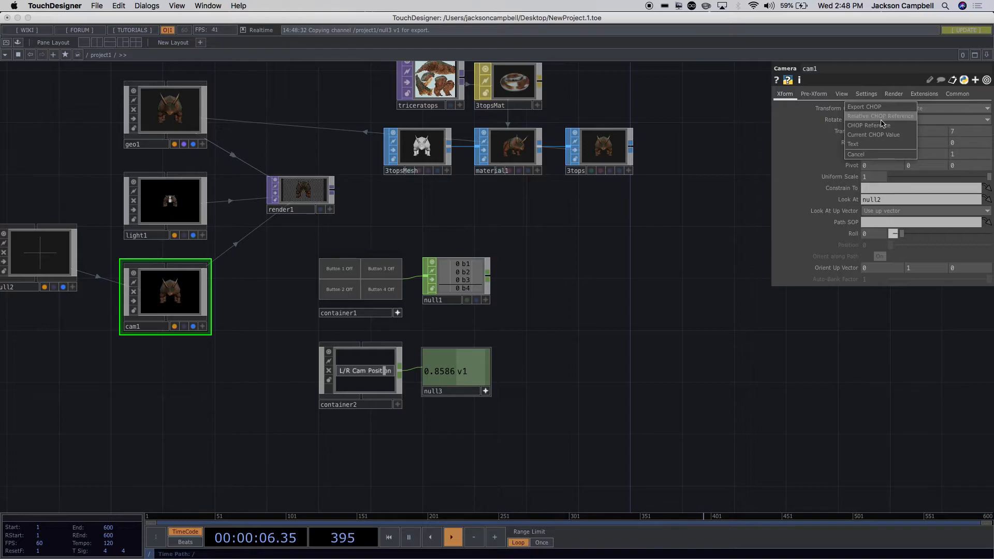
click(882, 118)
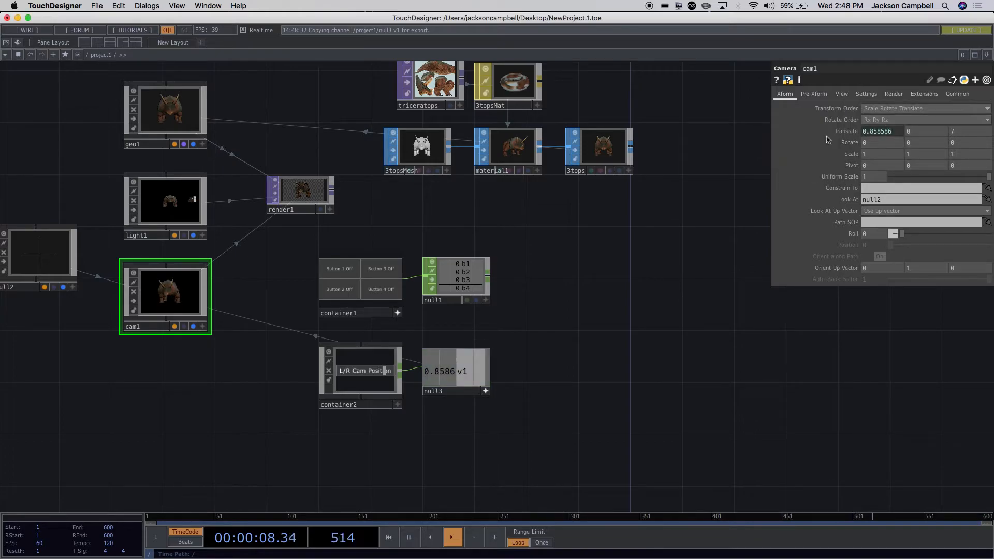
Expand cam1's Translate parameter and make container2 interactive to pull its L/R Cam Position slider to 0
click(777, 130)
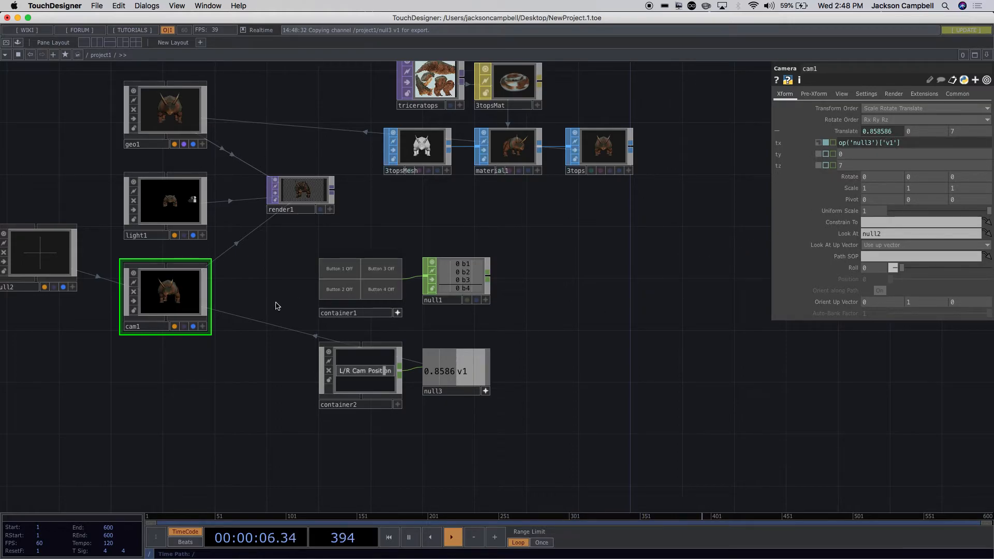
click(398, 404)
drag(389, 373, 233, 392)
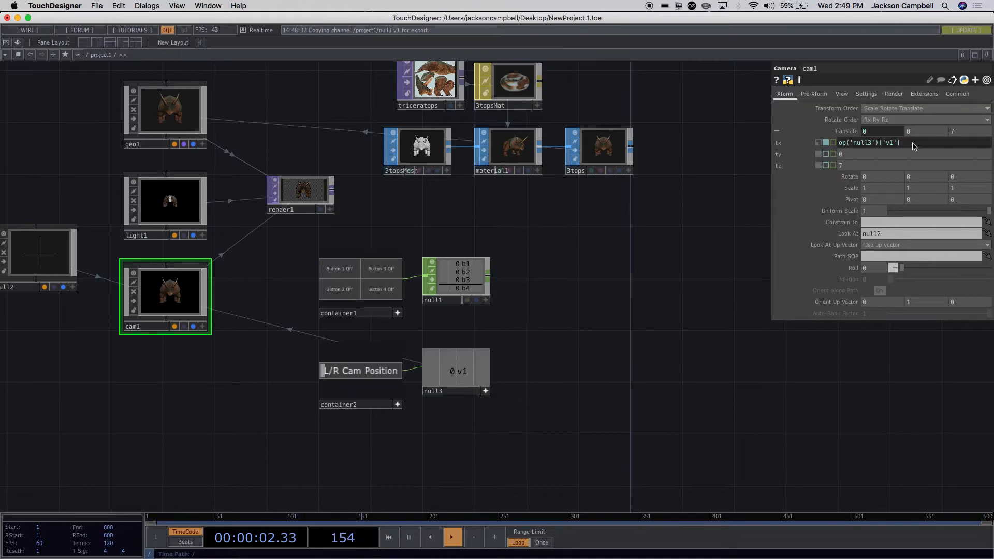
Multiply cam1's tx expression by 20, as op('null3')['v1']*20, and try the slider at its minimum
drag(905, 144, 820, 145)
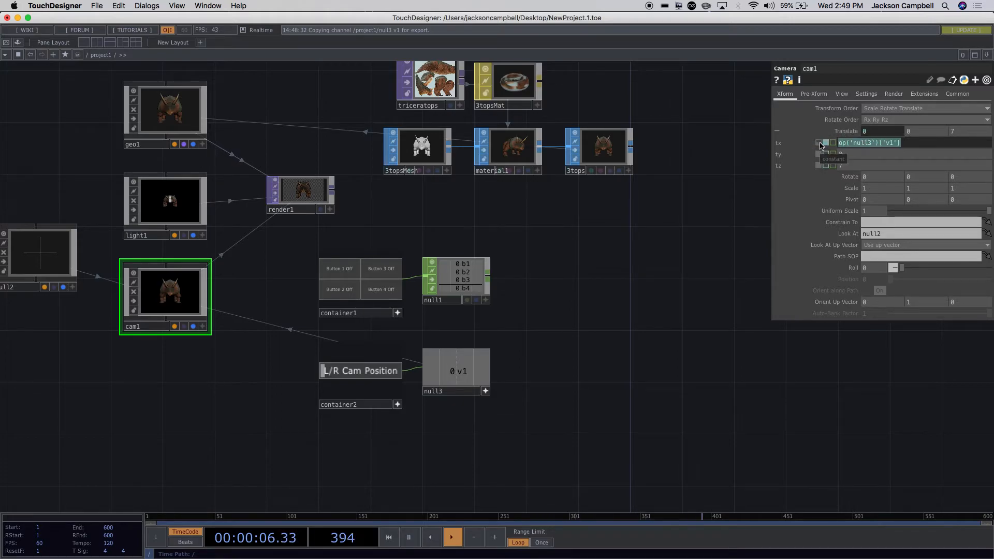
key(Right)
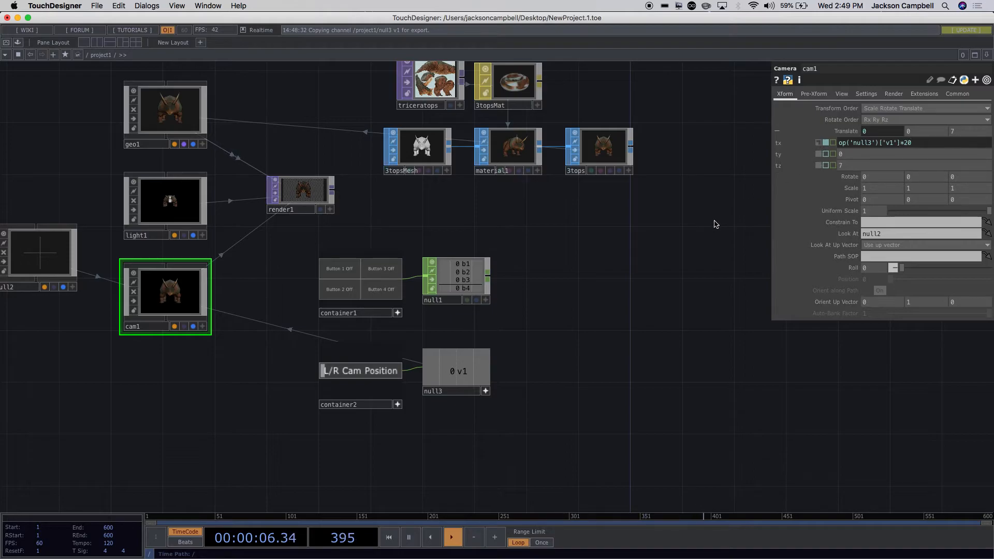
drag(325, 371, 295, 366)
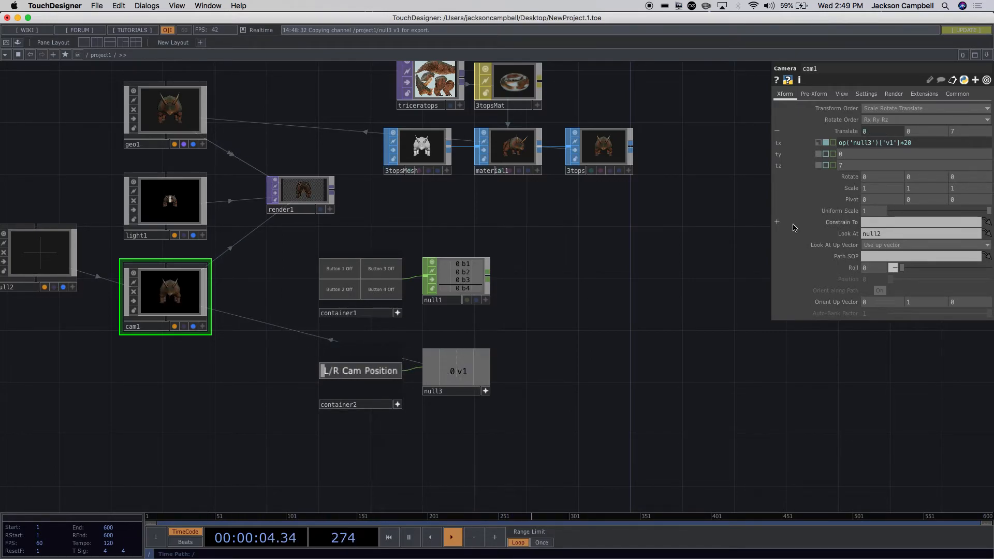
Append -10 to cam1's tx expression, giving op('null3')['v1']*20-10
click(927, 147)
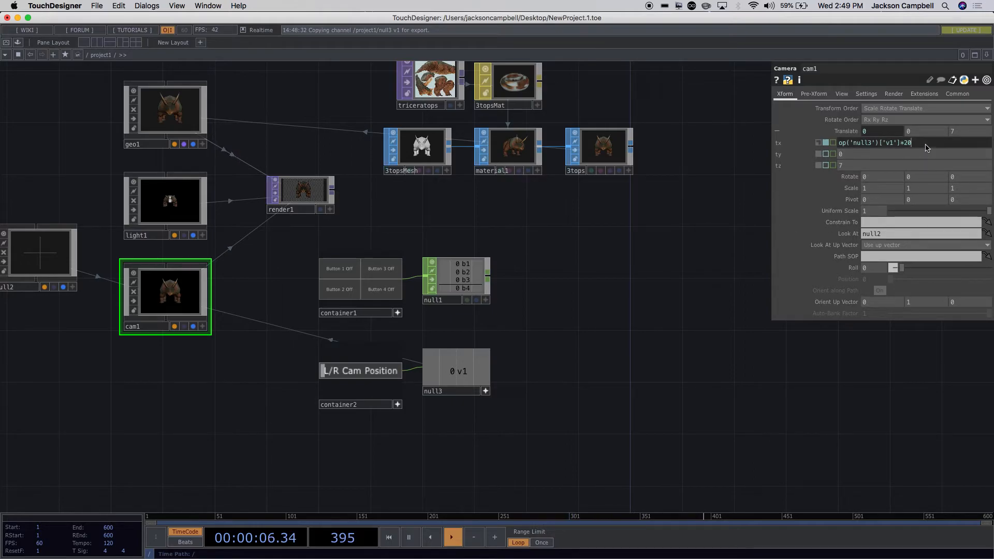
text(-10)
key(Return)
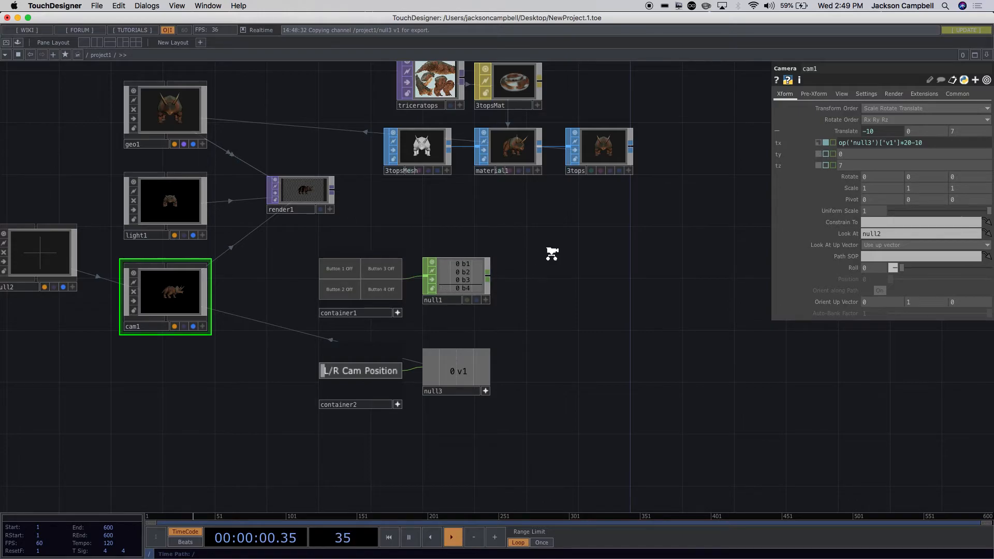
Move the L/R Cam Position slider to about 0.5 to bring the camera back near the centre
scroll(550, 254, up, 3)
drag(254, 408, 304, 420)
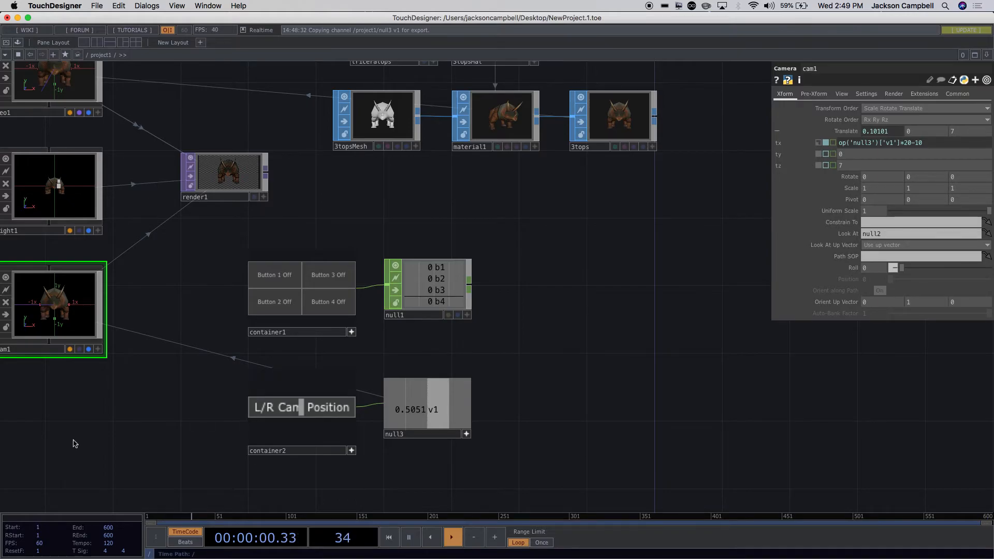
scroll(73, 439, down, 5)
drag(108, 229, 265, 174)
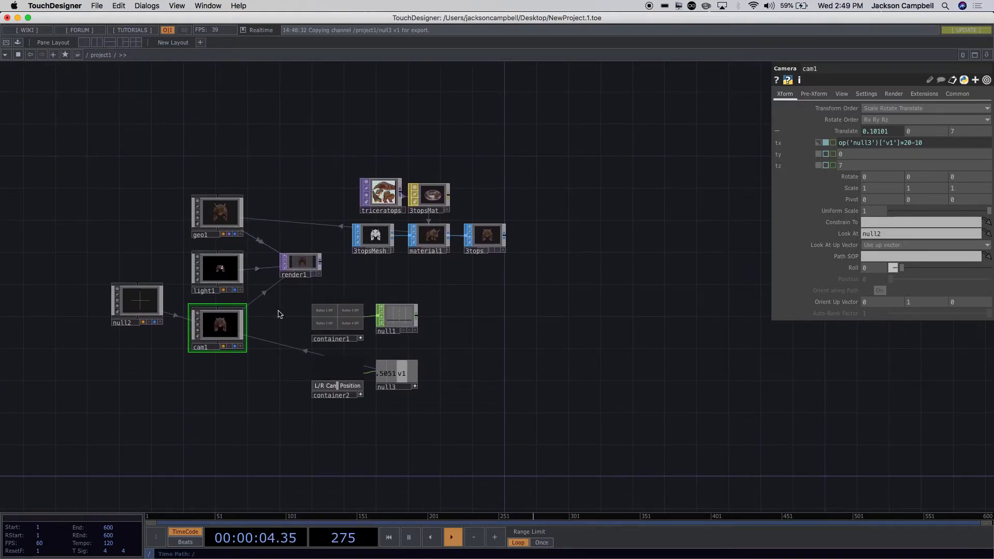
scroll(280, 314, up, 3)
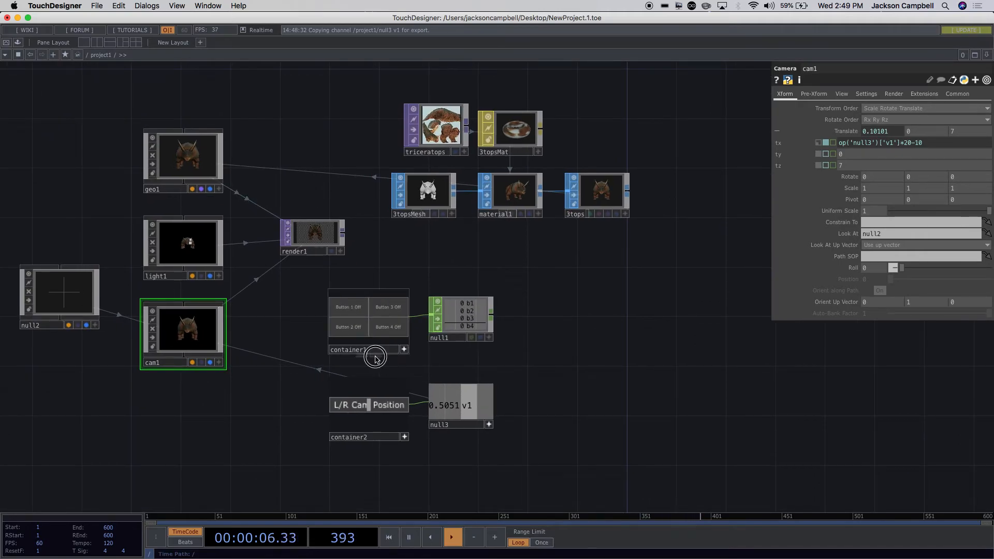
Select container1 with the four buttons and turn off its active viewer
click(381, 351)
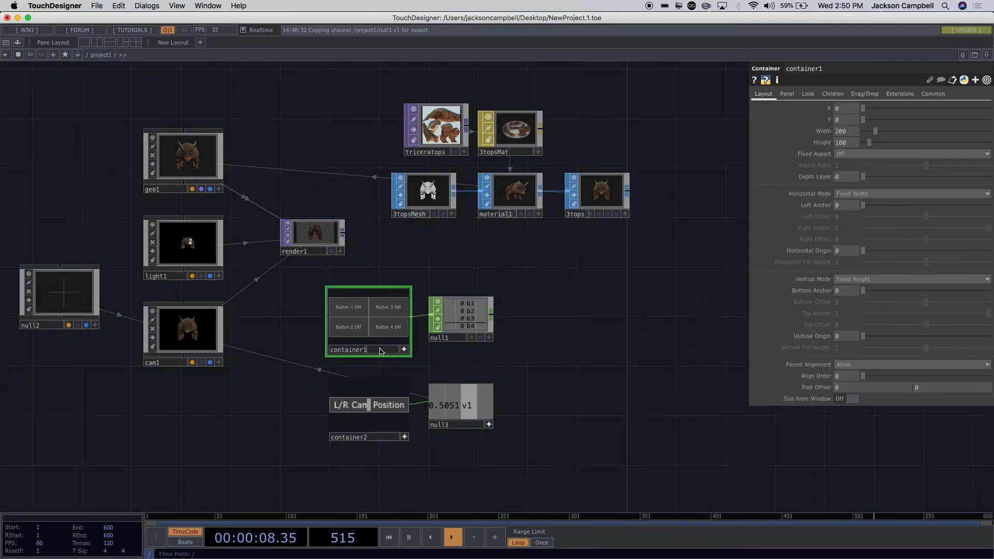
scroll(381, 351, up, 3)
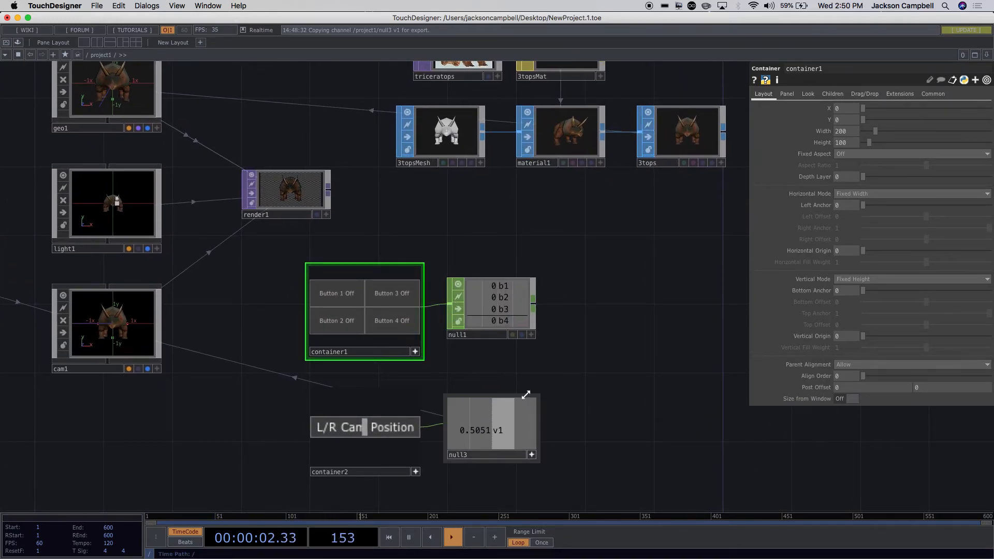
click(415, 352)
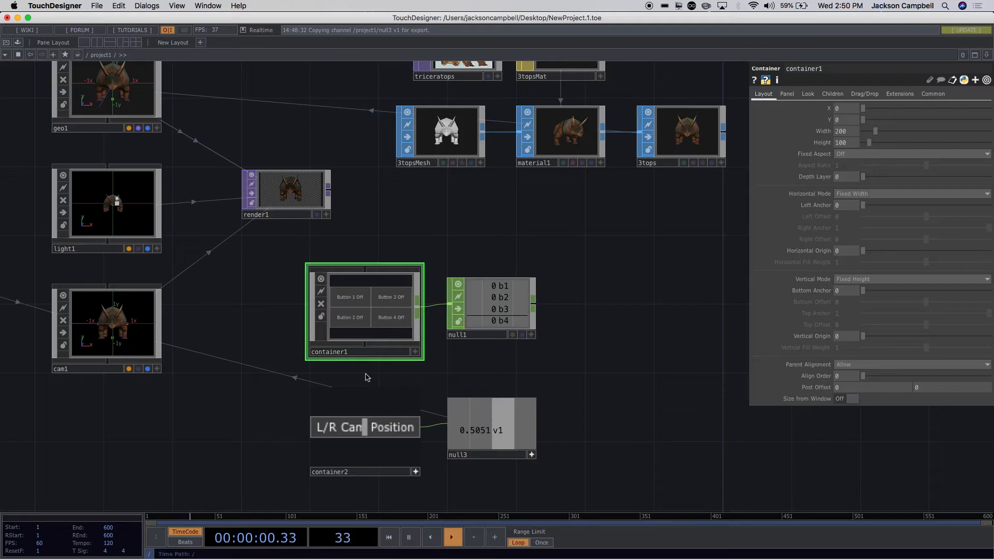
scroll(393, 351, down, 5)
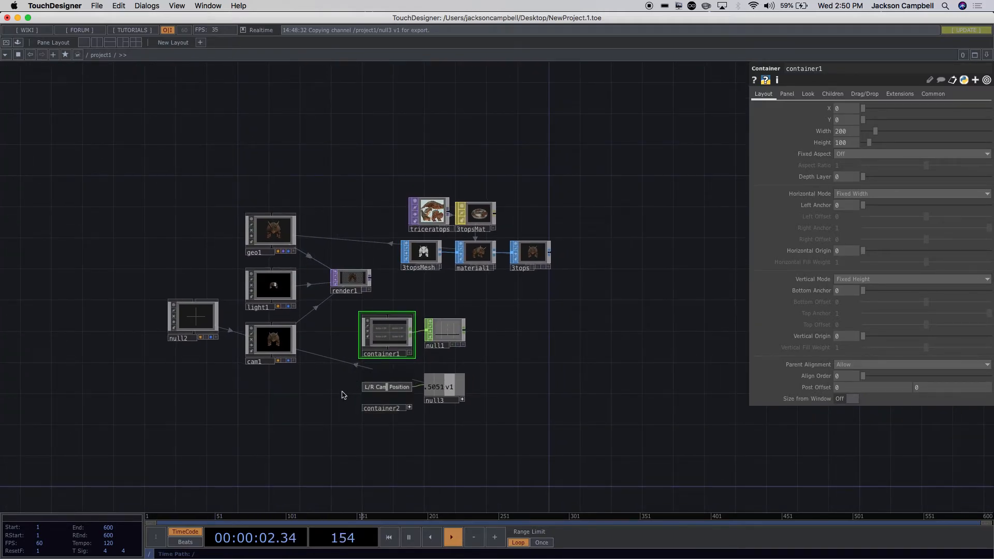
Preview the project's current output in perform mode, and return to the network editor
scroll(342, 395, up, 5)
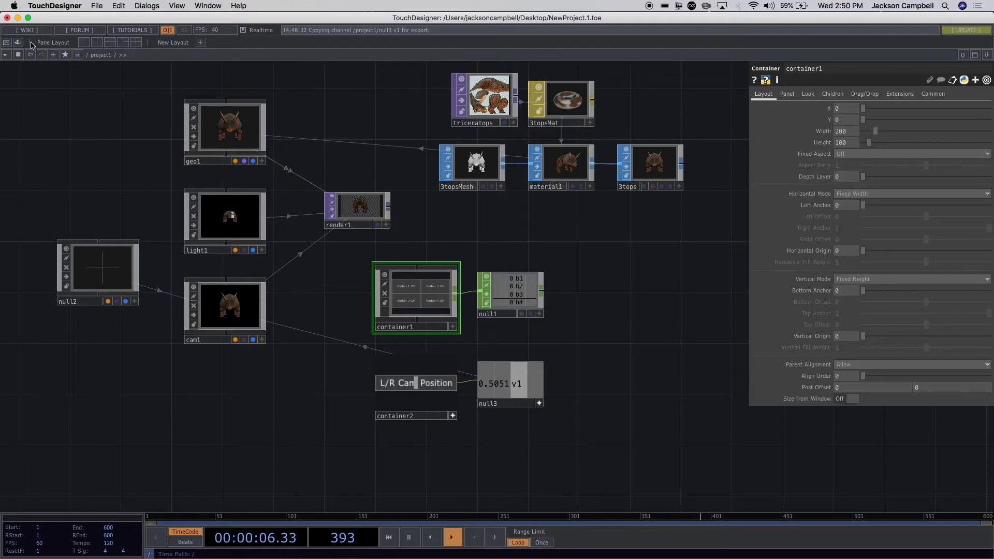
click(6, 45)
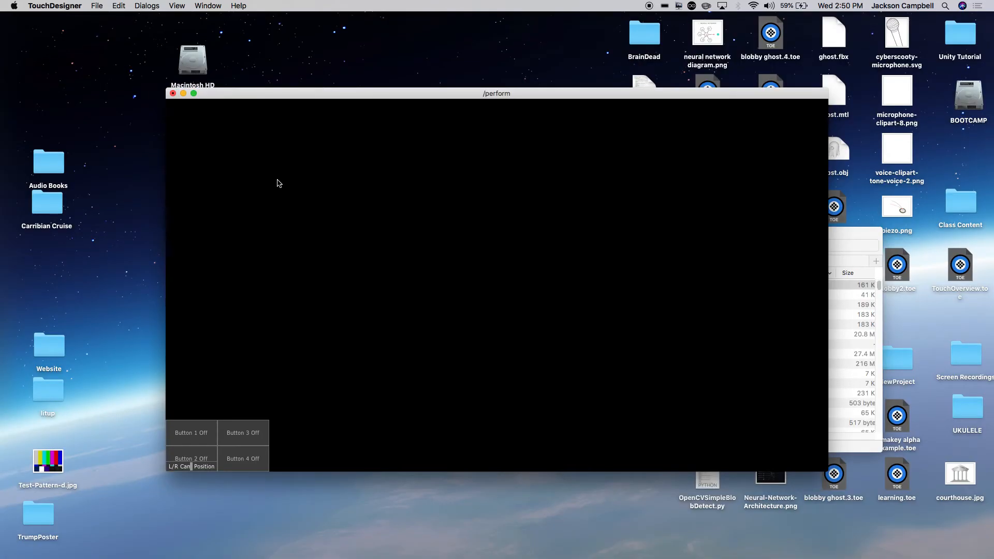
key(Escape)
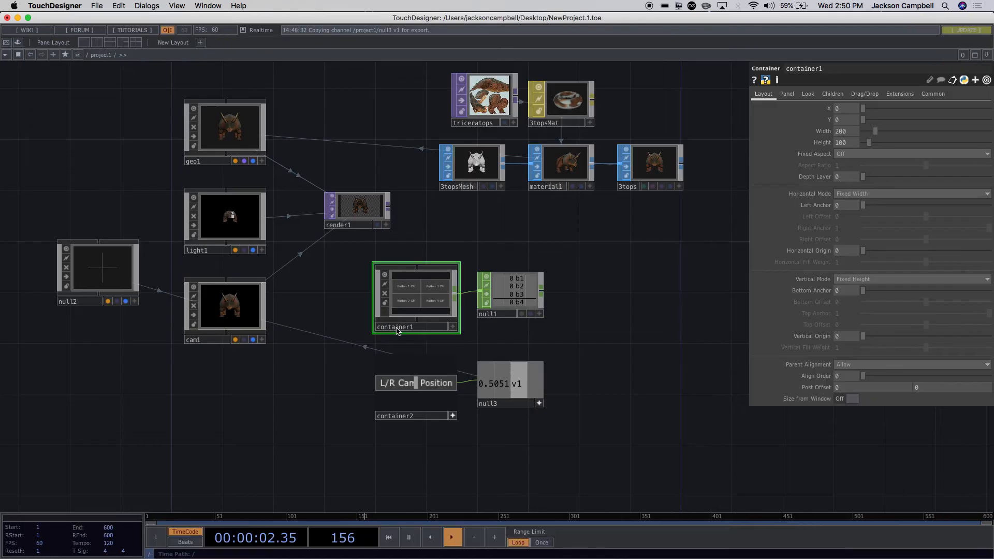
Add an Out TOP connected to render1's output and place it beside render1
drag(613, 408, 463, 419)
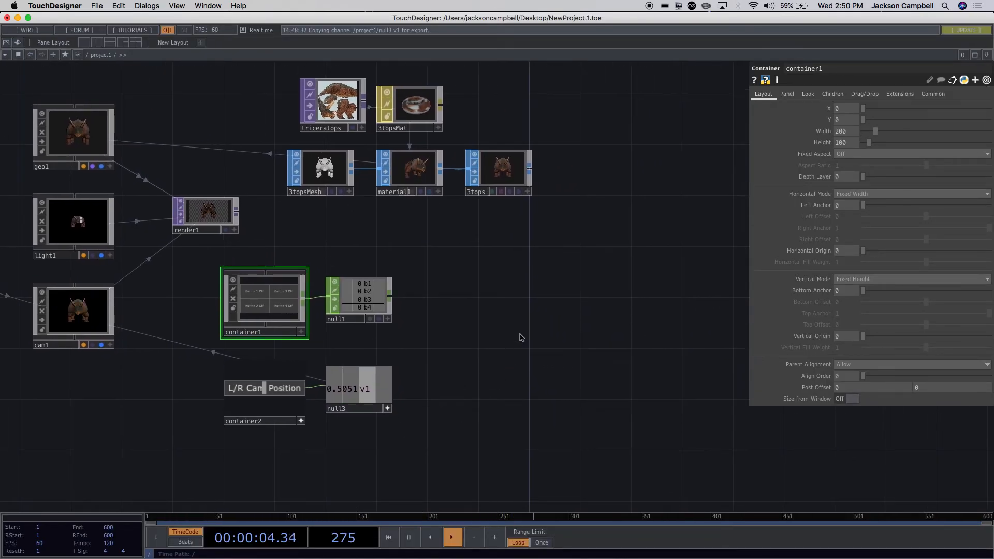
drag(584, 182, 555, 201)
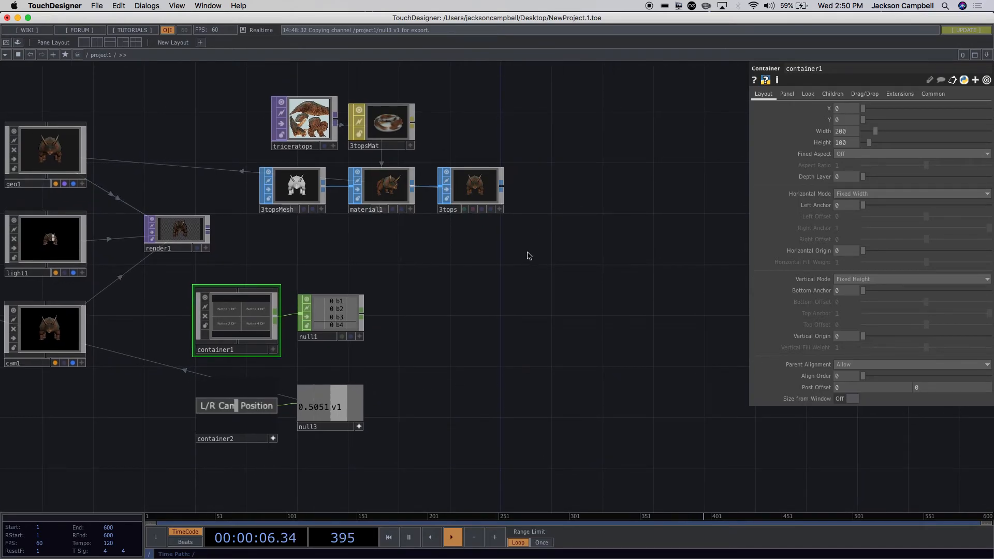
right_click(210, 232)
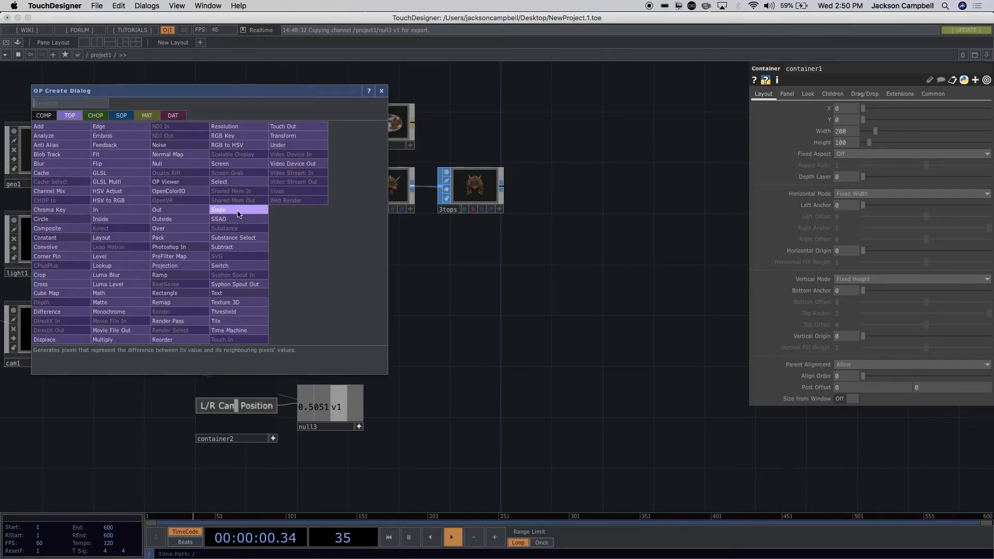
click(173, 210)
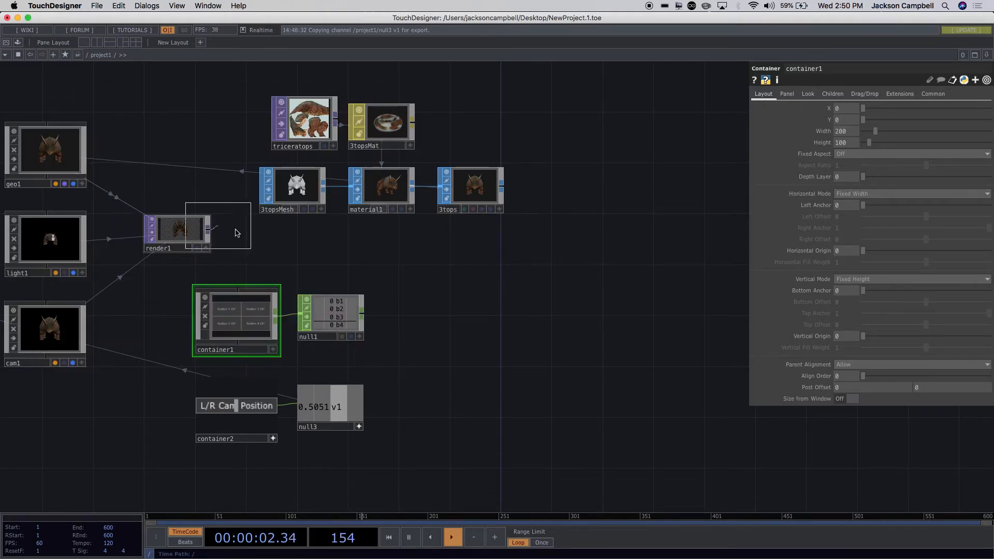
click(267, 244)
Check the render in perform mode, try the L/R Cam Position slider near its centre, and return to the network
click(18, 55)
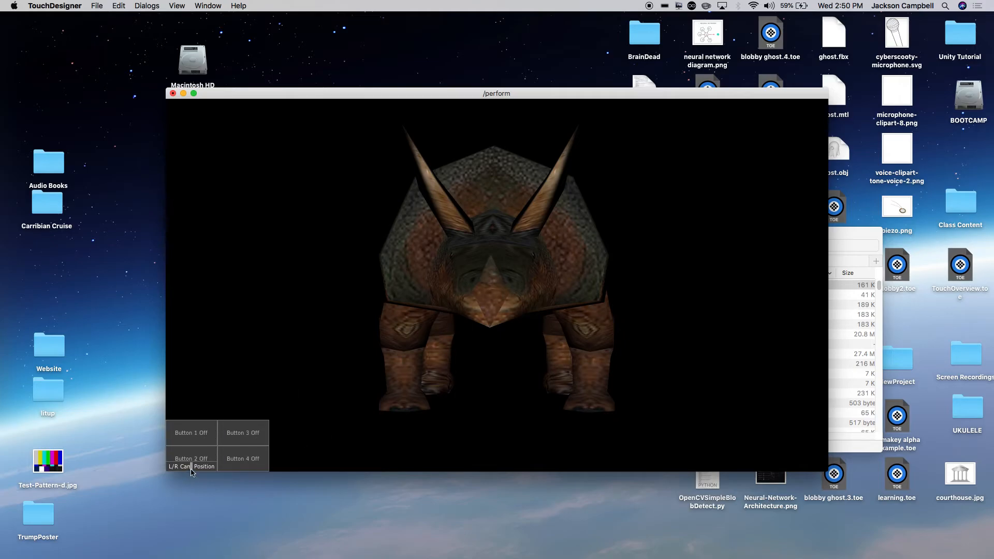
mouse_move(192, 469)
mouse_down()
mouse_move(168, 468)
mouse_move(220, 468)
mouse_move(172, 469)
mouse_move(191, 468)
mouse_up()
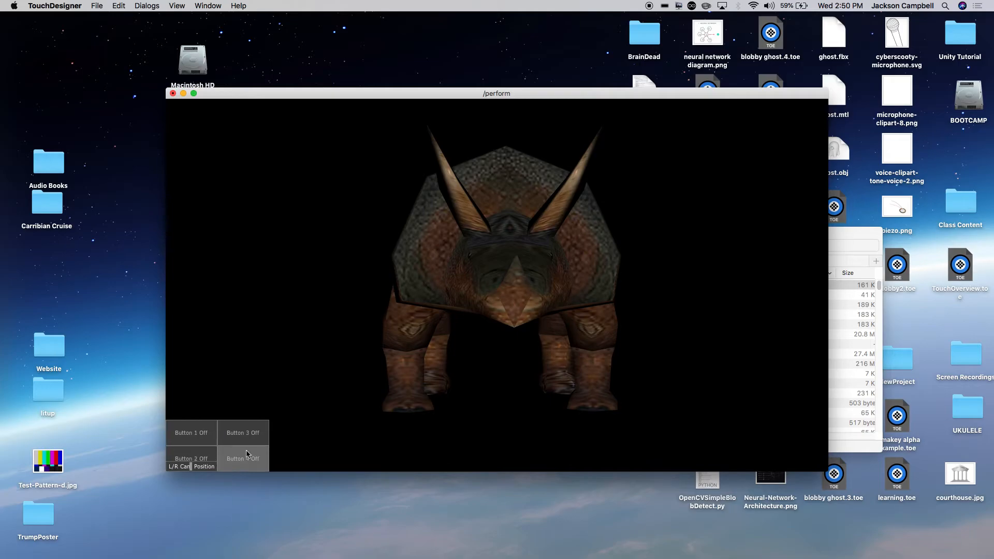
key(Escape)
Select container1 with the four buttons and set its X position to -100
scroll(419, 394, up, 3)
scroll(418, 391, down, 2)
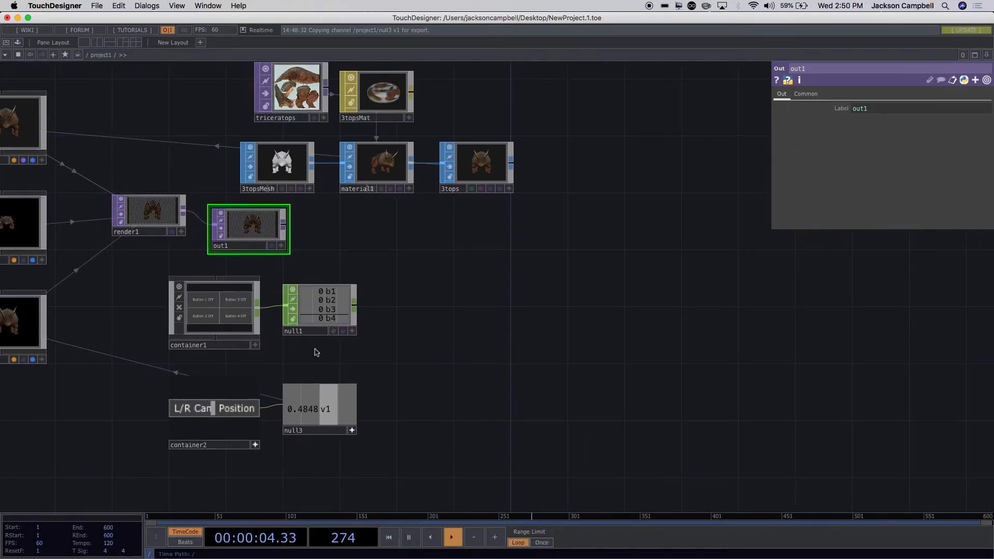
click(246, 323)
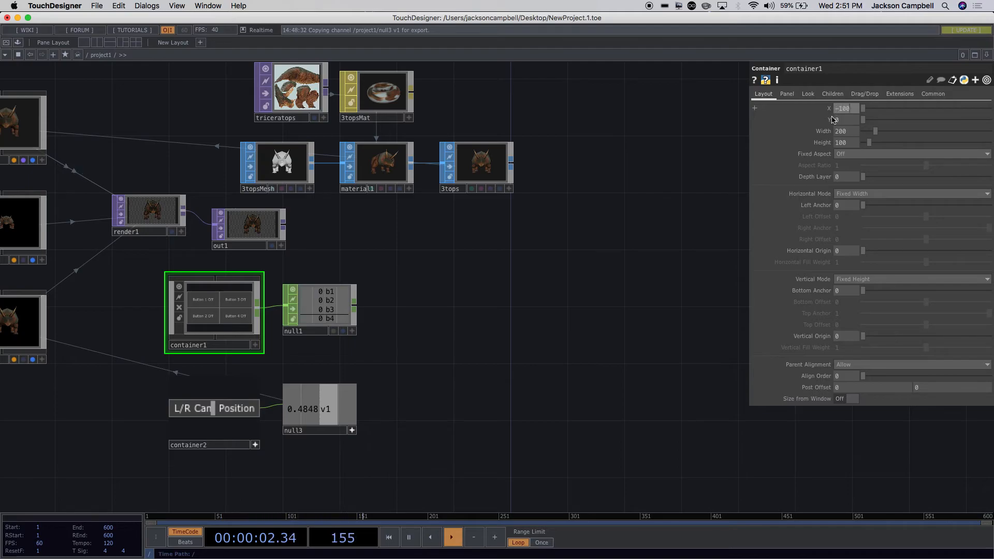
Widen container2 with the camera slider to about 297 and check the layout in perform mode
click(224, 408)
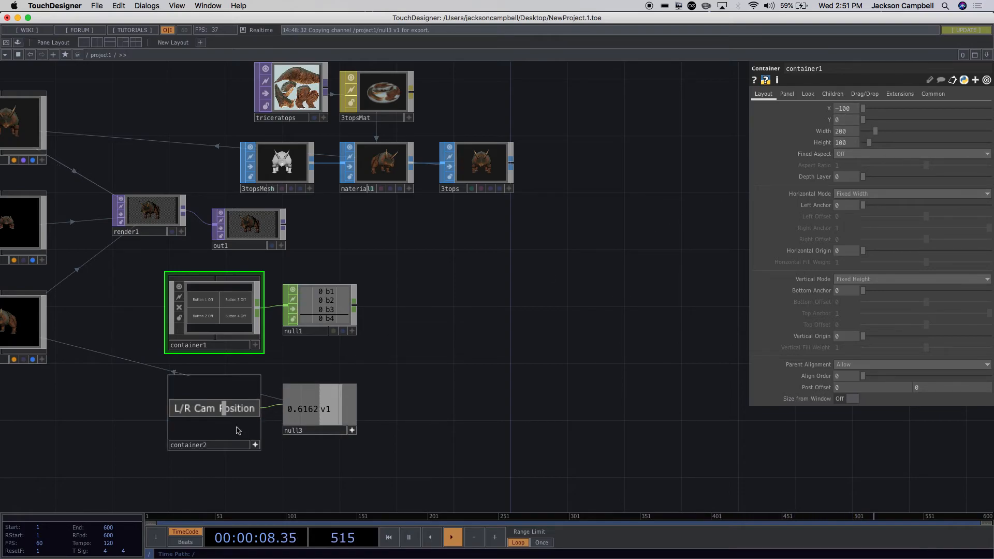
click(257, 404)
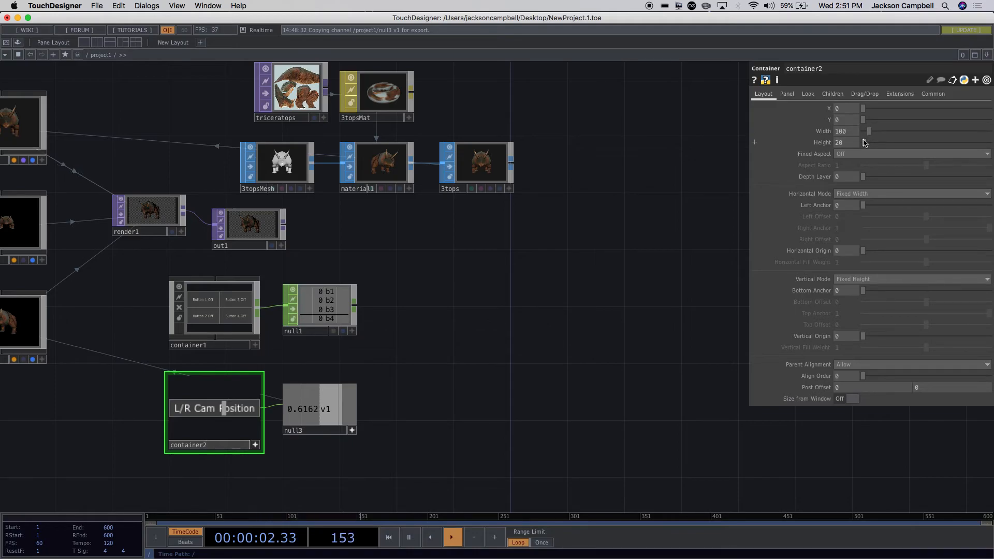
drag(869, 131, 883, 133)
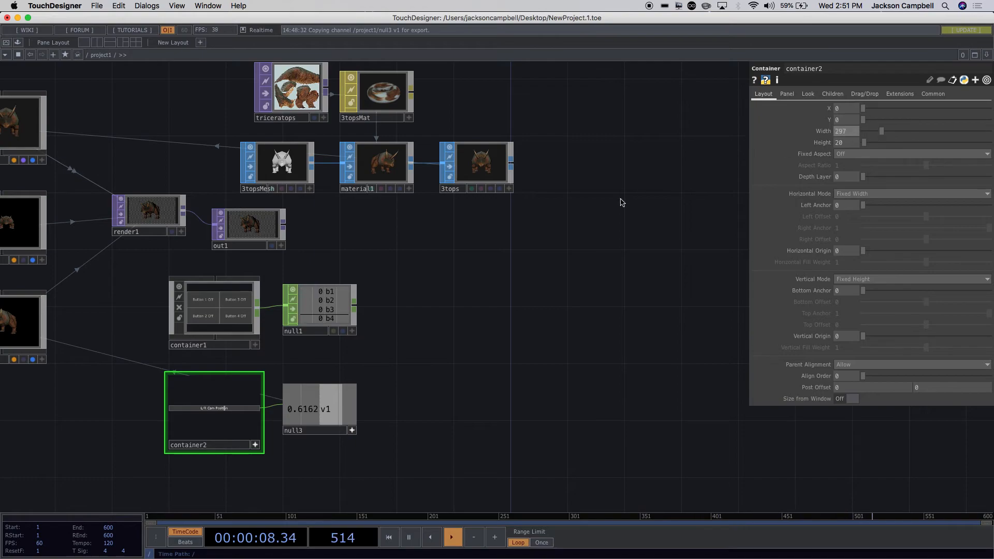
click(7, 42)
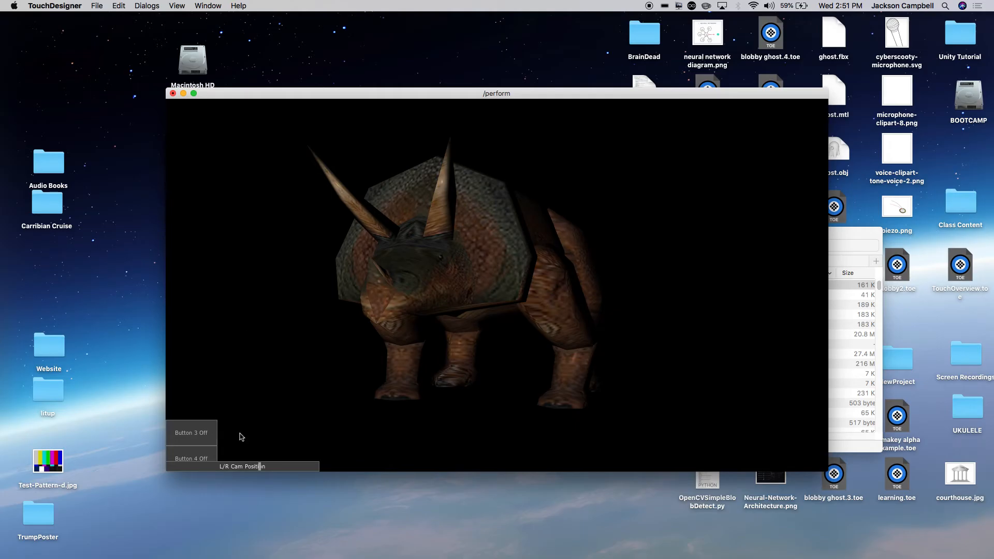
key(Escape)
Set container1's X position to -1000, and try the L/R Cam Position slider in perform mode, ending near its centre
click(220, 321)
drag(850, 110, 840, 110)
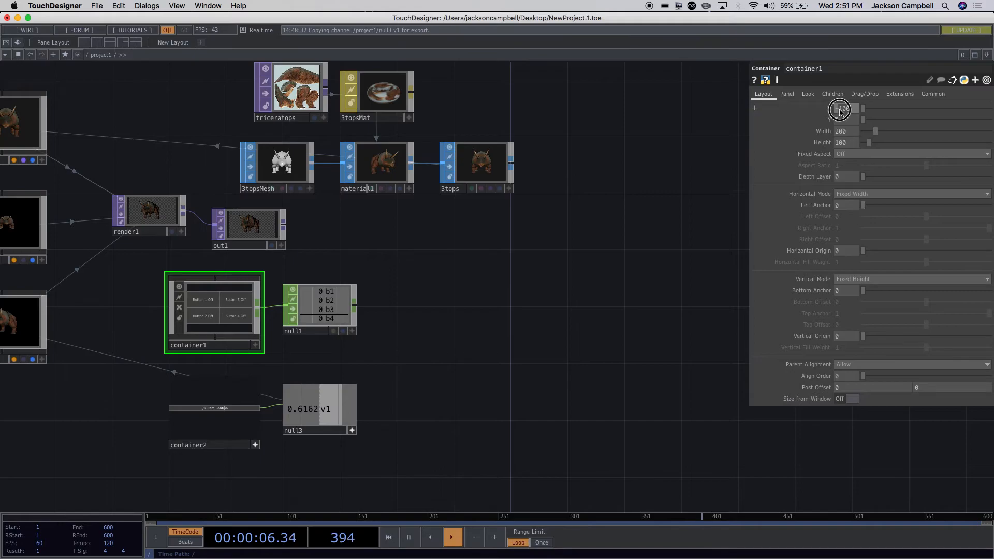
text(1000)
key(Return)
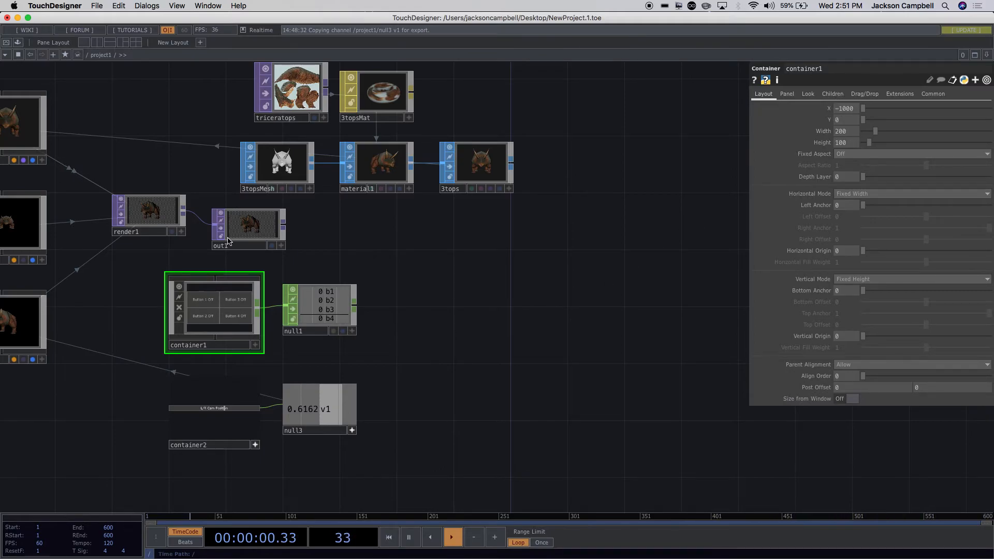
click(7, 44)
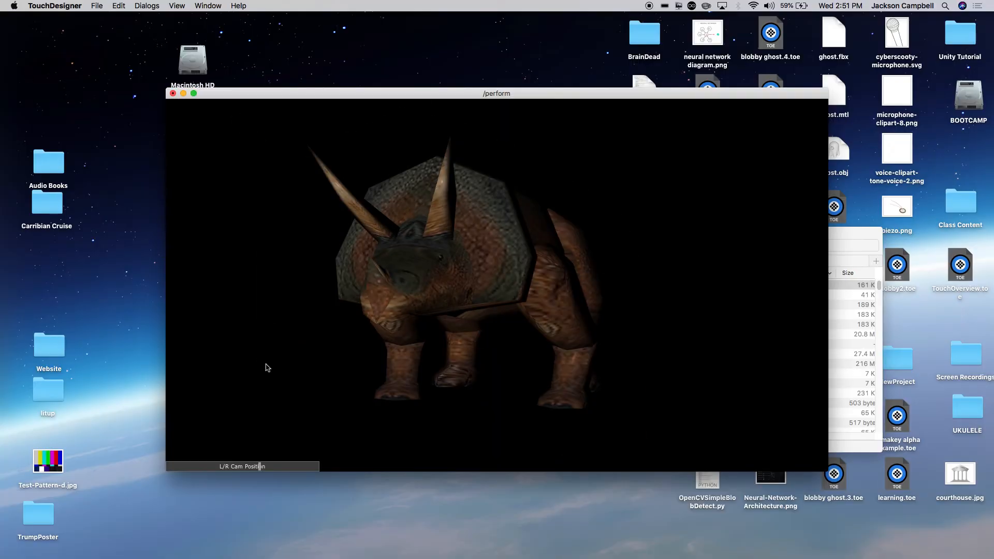
drag(269, 469, 247, 467)
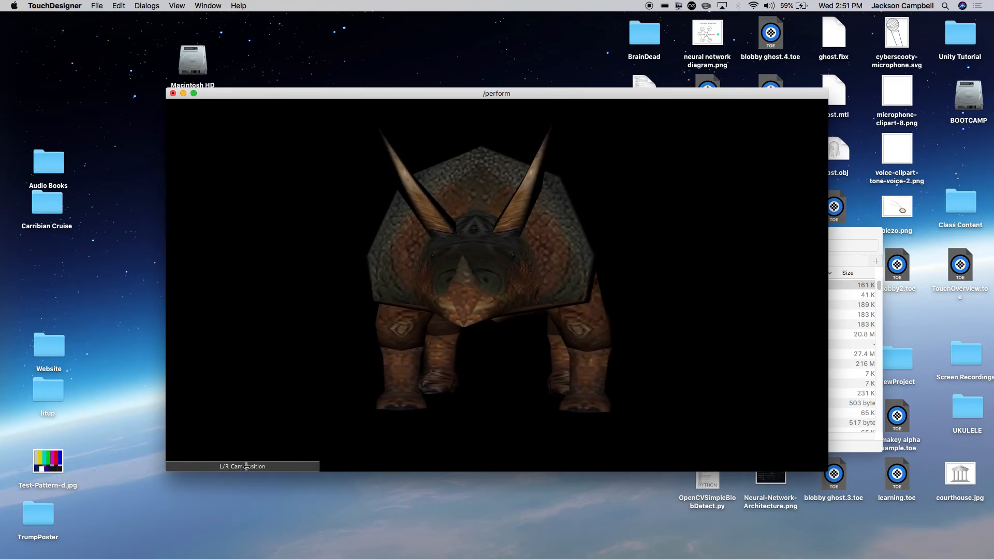
Switch to Google Chrome and open youtube.com
mouse_move(207, 555)
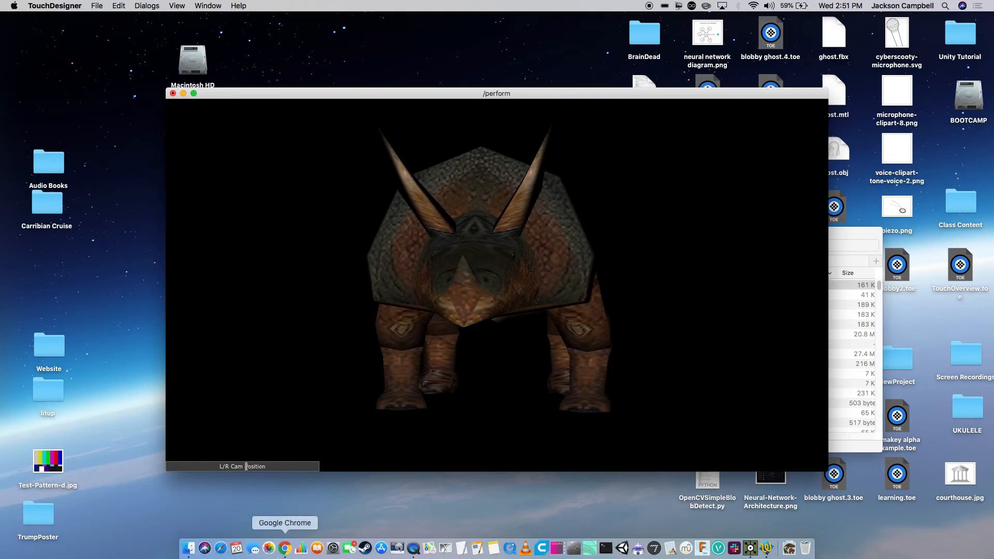
click(285, 549)
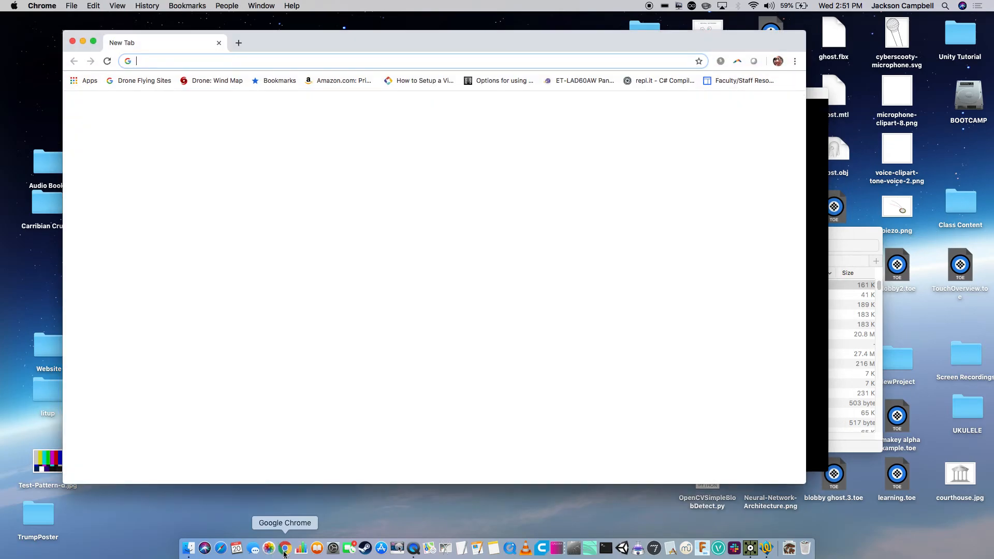
text(youtube.com)
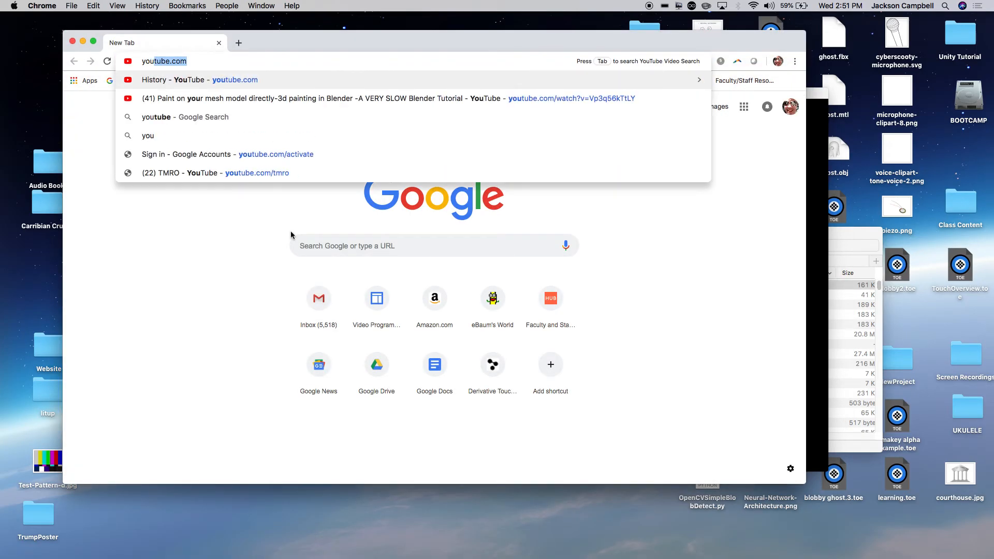
key(Return)
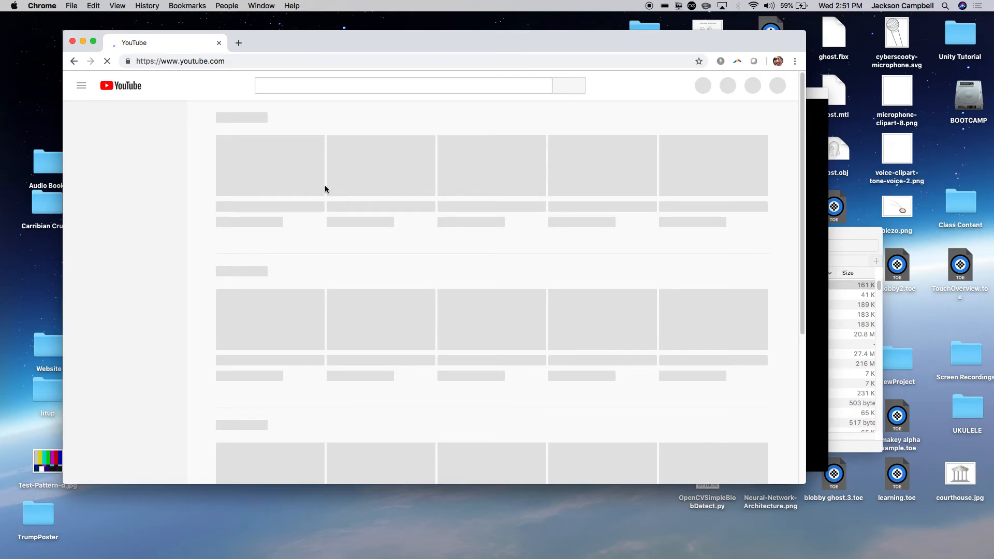
Search YouTube for "touchdesigner button"
click(307, 88)
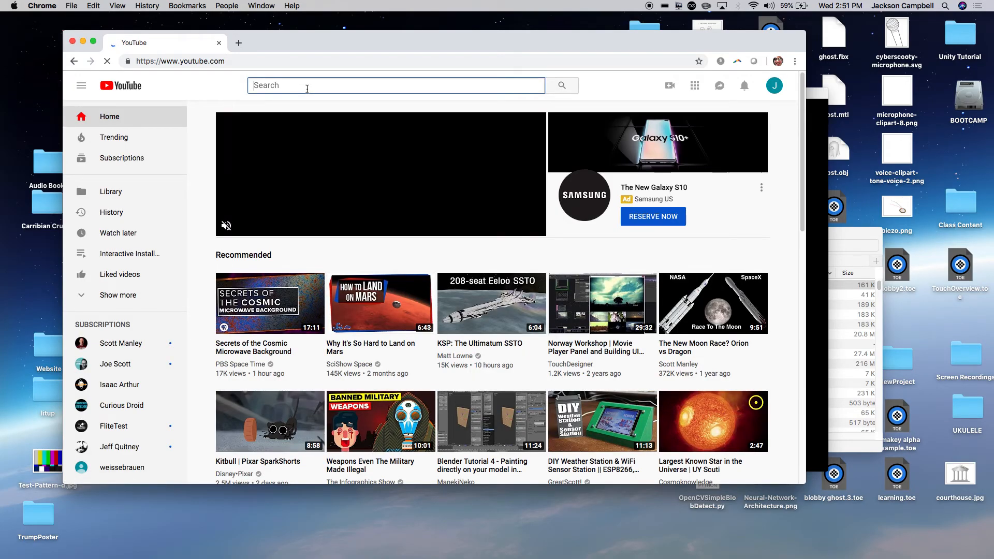
text(th)
key(BackSpace)
text(ouchdesigner)
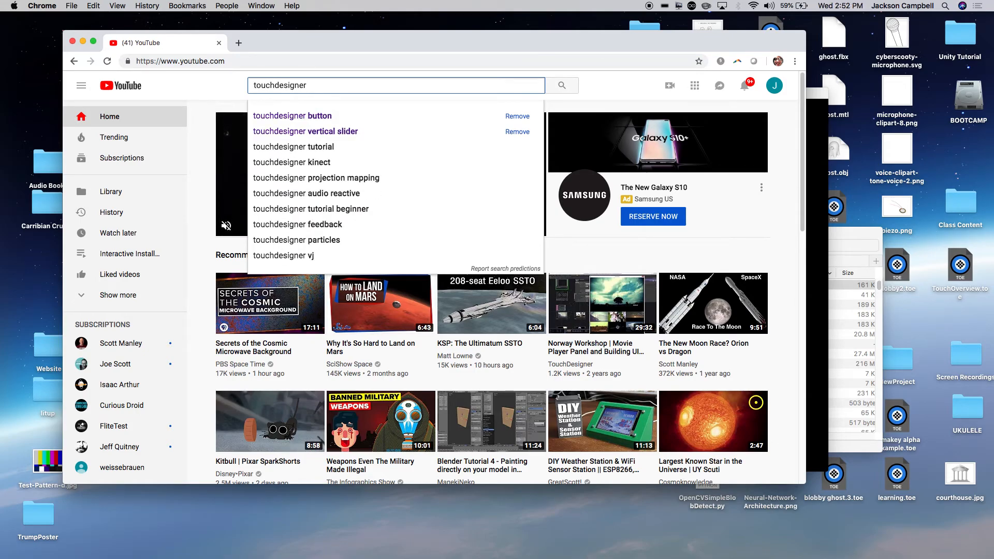
text( b)
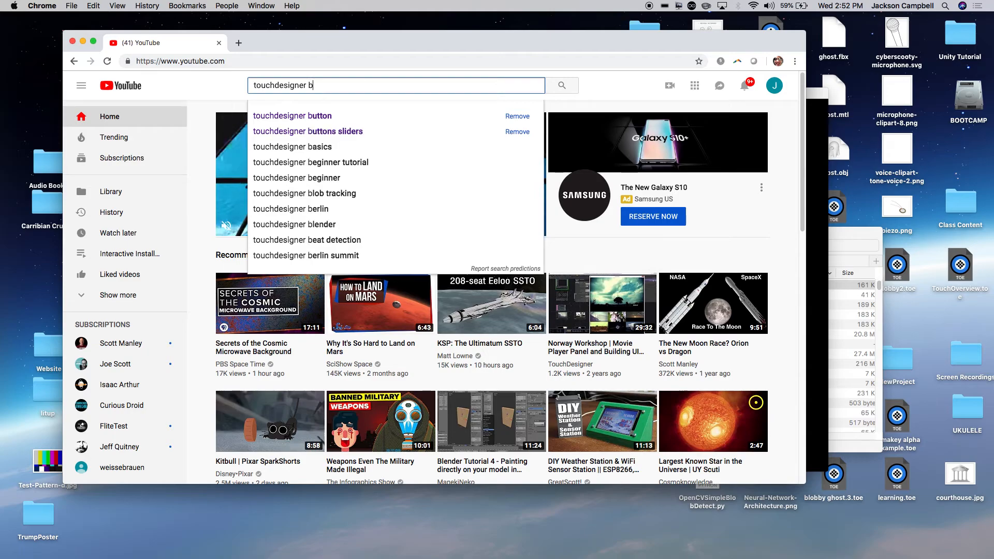
click(324, 115)
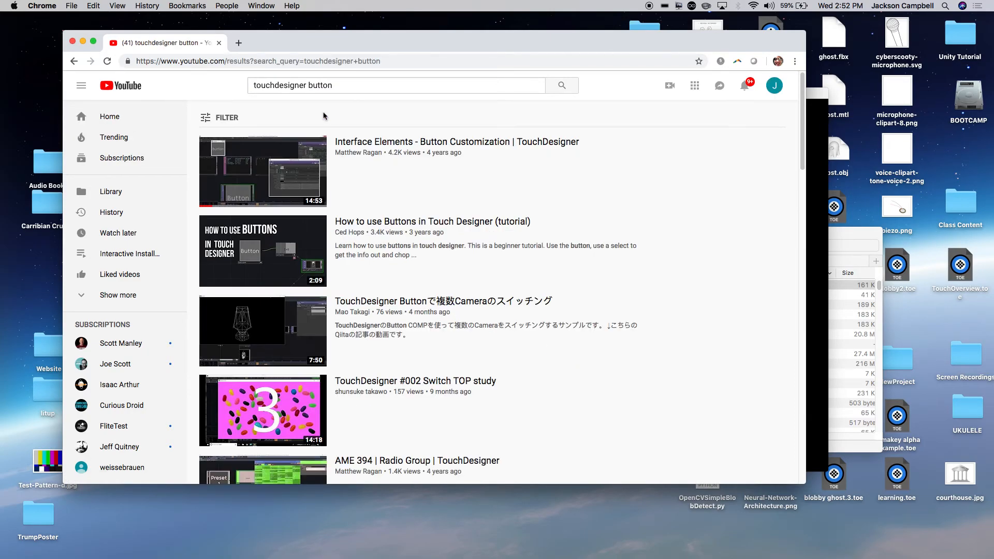
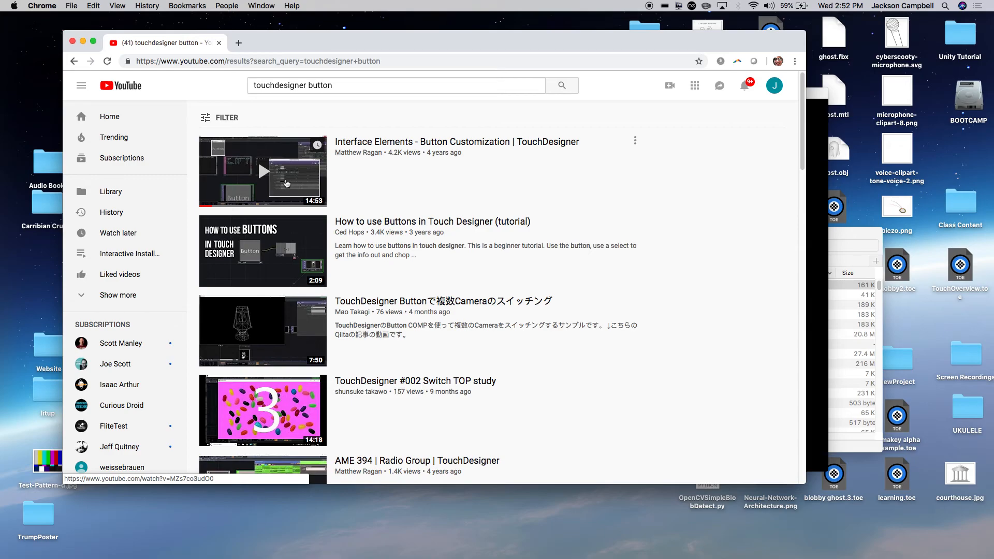
Change the YouTube search to "touchdesigner slider"
drag(333, 85, 309, 85)
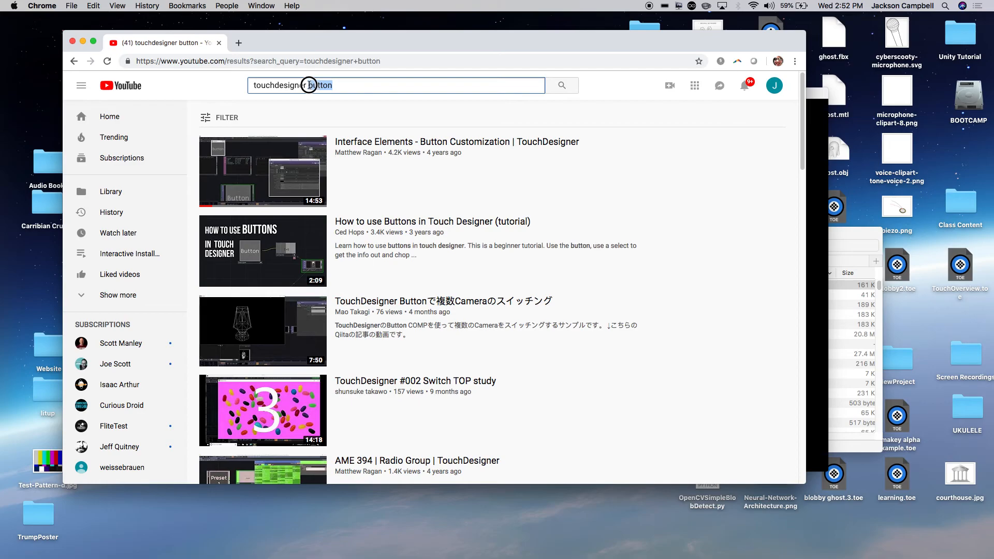
key(BackSpace)
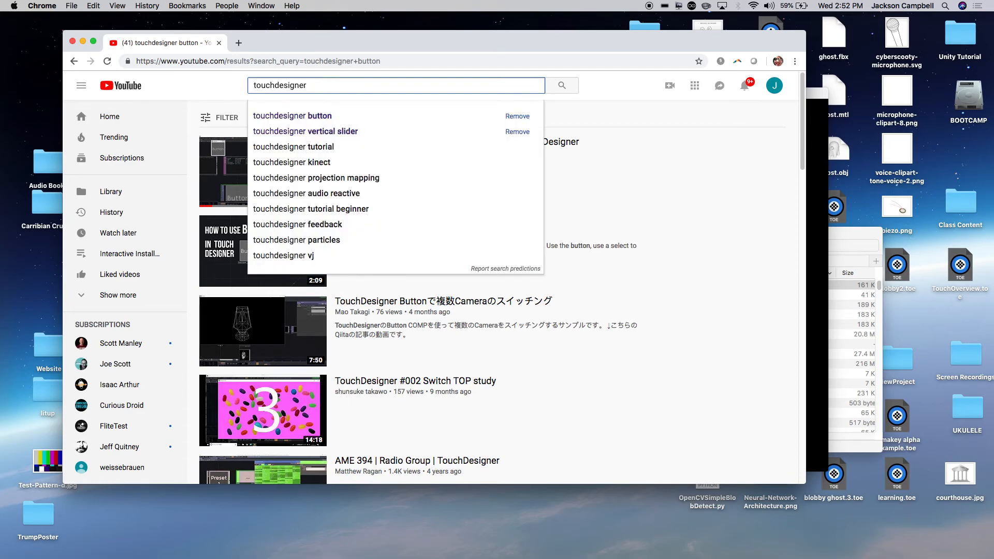
text(slider)
click(314, 132)
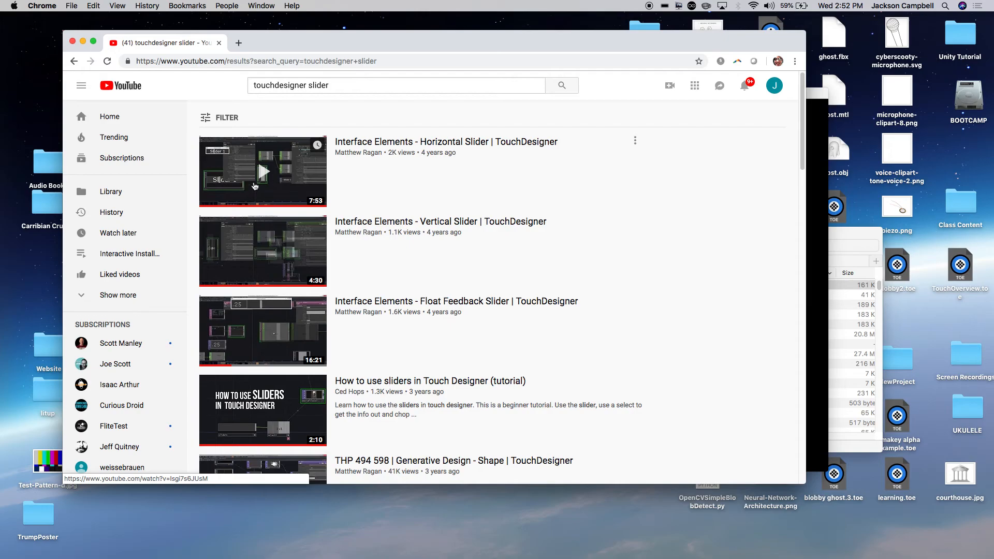
Refine the YouTube search to "touchdesigner vertical slider"
click(339, 84)
click(309, 86)
text(vertical)
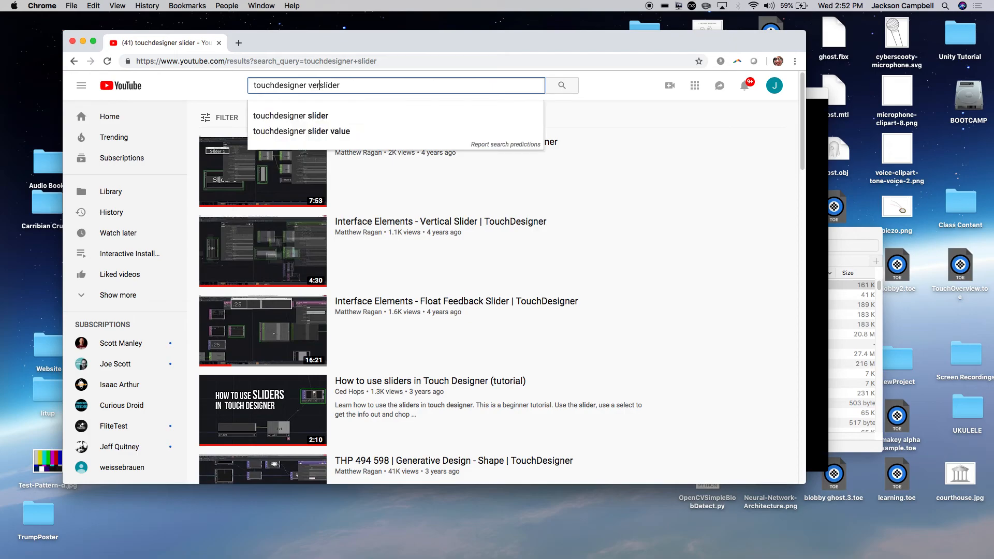
key(Return)
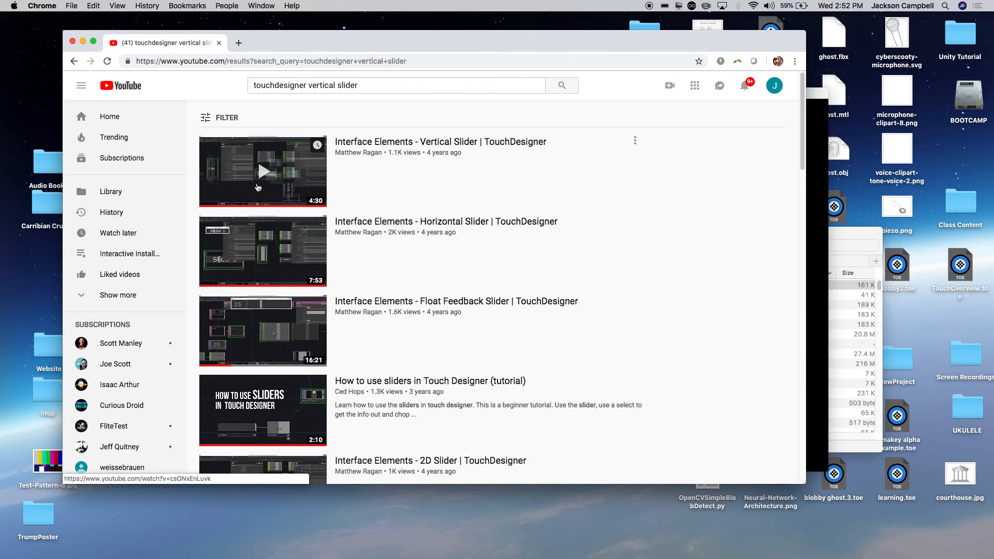
Try to change the YouTube search to "touchdesigner 2d slider", and return to the search results from the vertical slider video
click(818, 195)
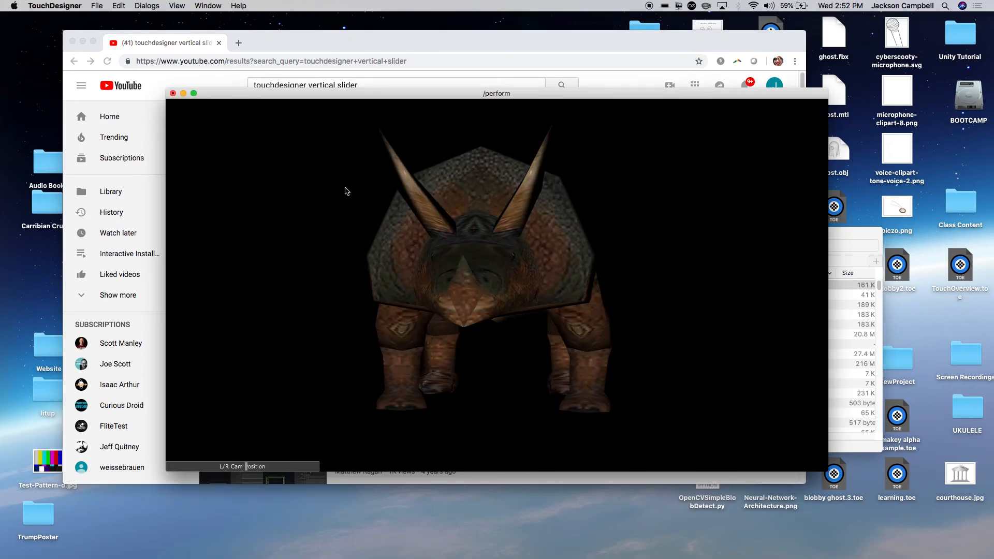
click(391, 81)
drag(391, 81, 337, 88)
key(BackSpace)
key(BackSpace)
key(BackSpace)
key(BackSpace)
key(BackSpace)
key(BackSpace)
key(BackSpace)
key(BackSpace)
key(BackSpace)
key(BackSpace)
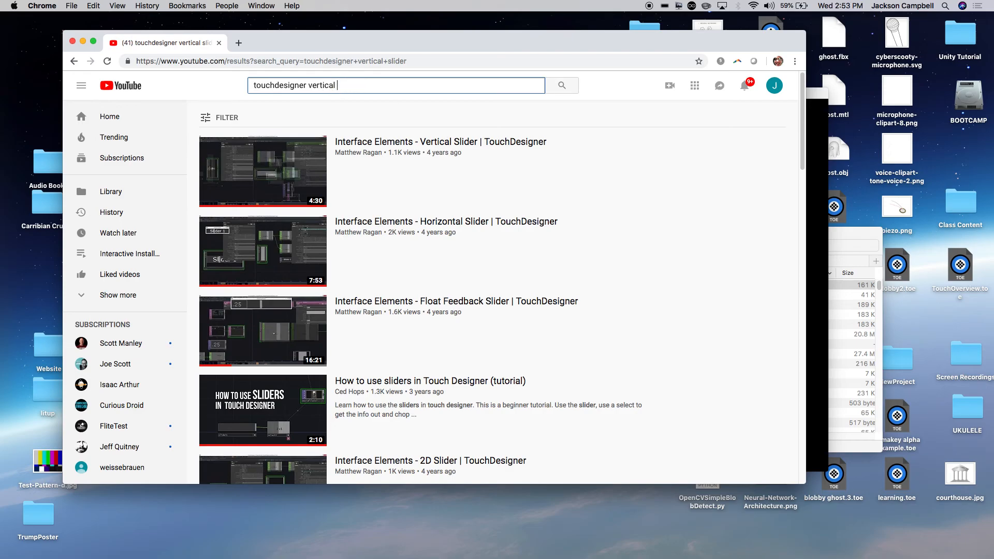
text(2)
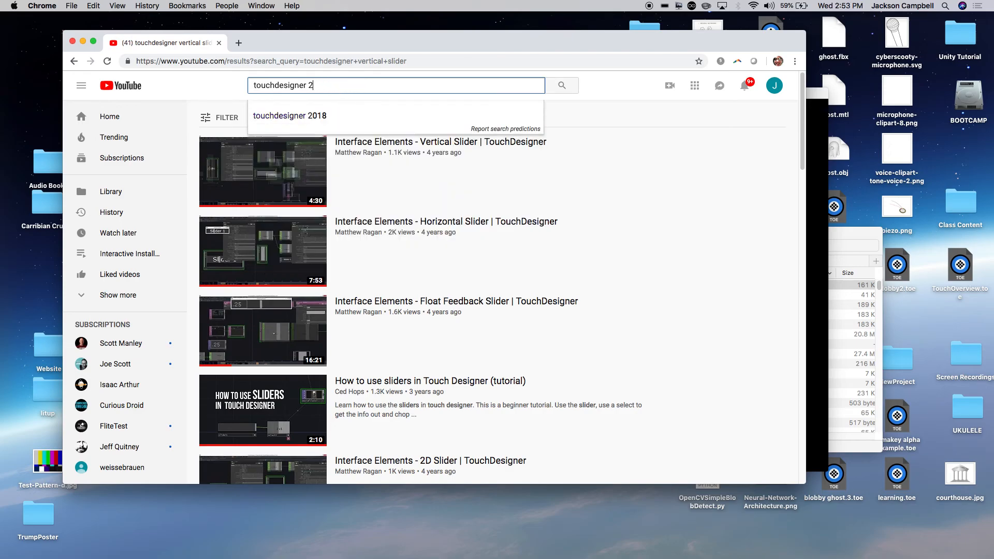
text(d slidee)
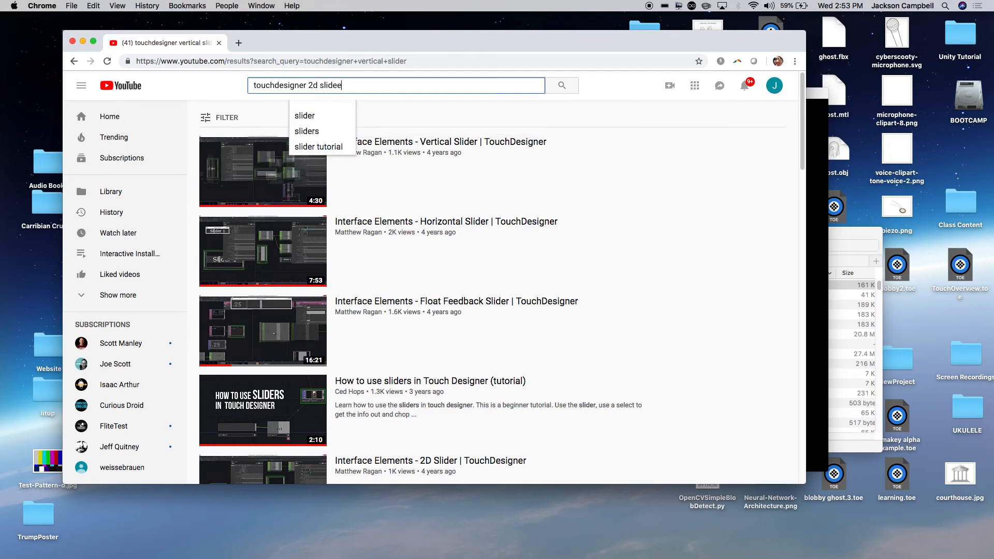
key(BackSpace)
text(r)
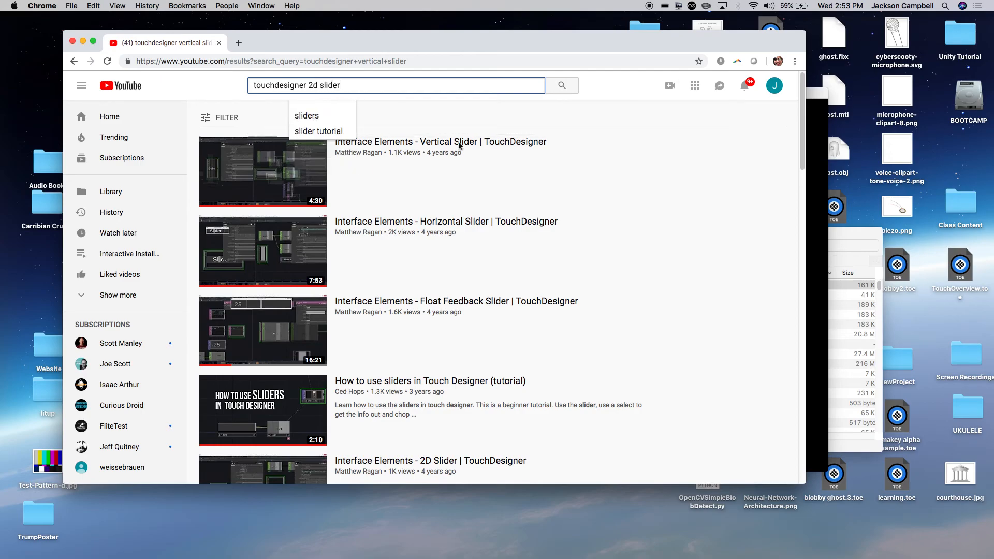
click(578, 199)
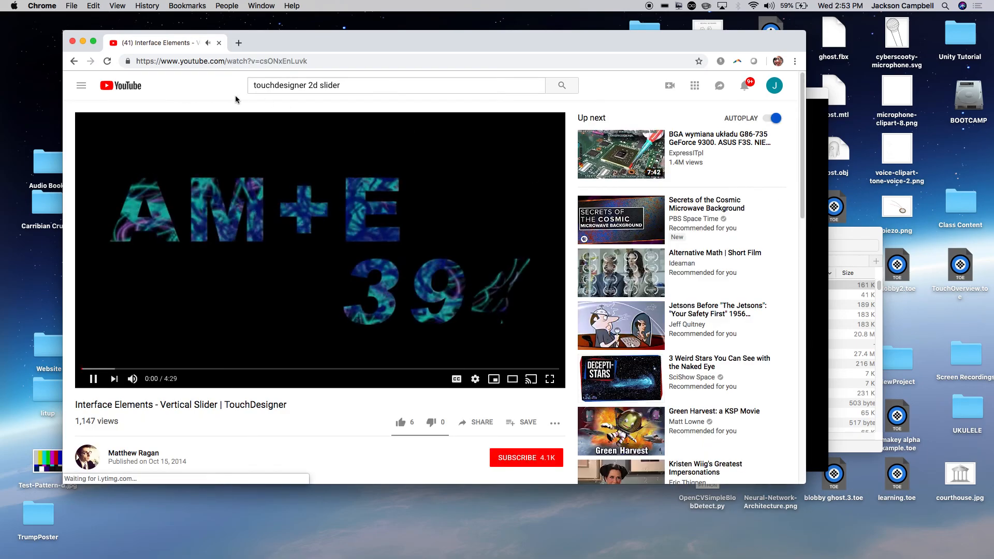
key(super+bracketleft)
Search YouTube for "touchdesigner 2d slider" in place of the vertical slider query
drag(364, 86, 310, 84)
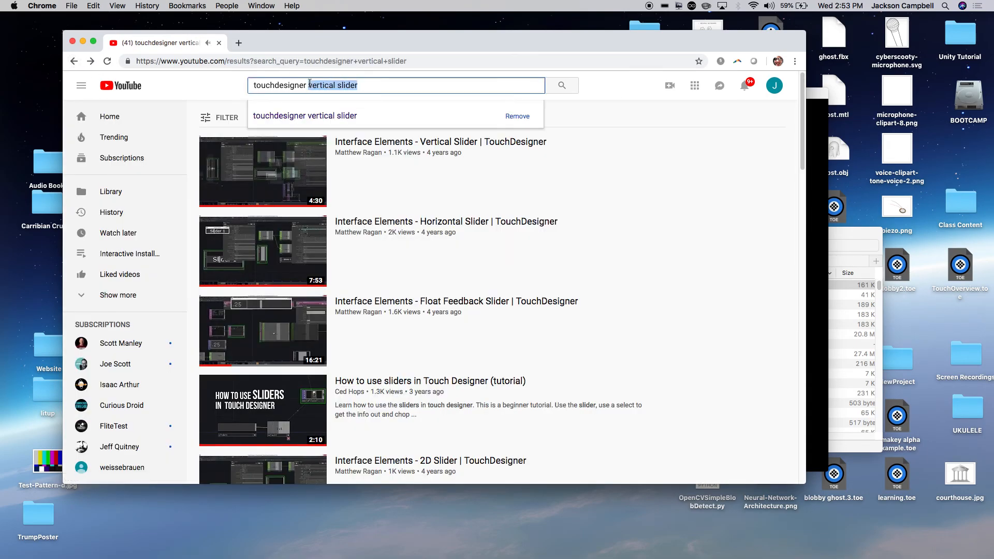
text(2d slider)
key(Return)
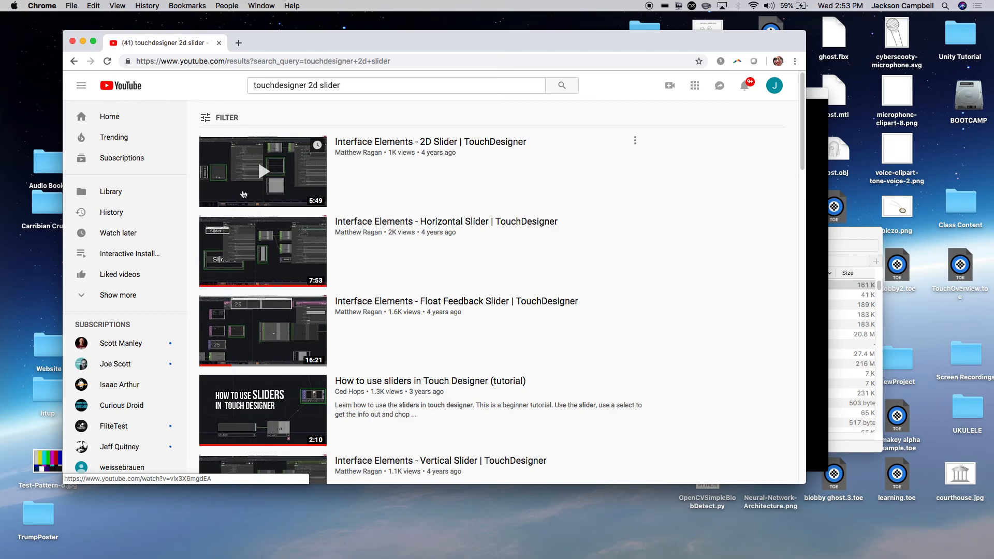
Switch to the TouchDesigner perform window and move the L/R Cam Position slider back and forth to view the triceratops from both sides
click(817, 198)
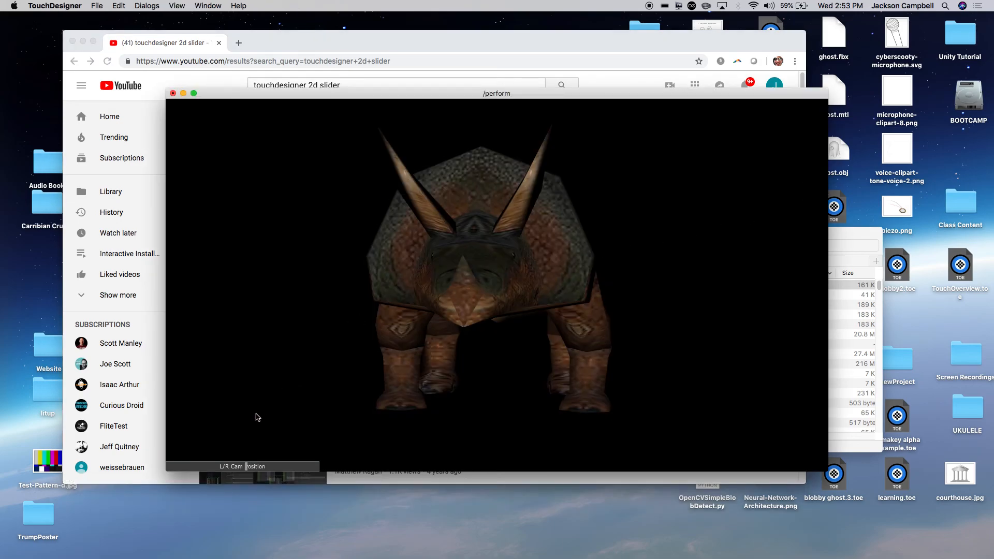
click(250, 467)
drag(250, 468, 275, 463)
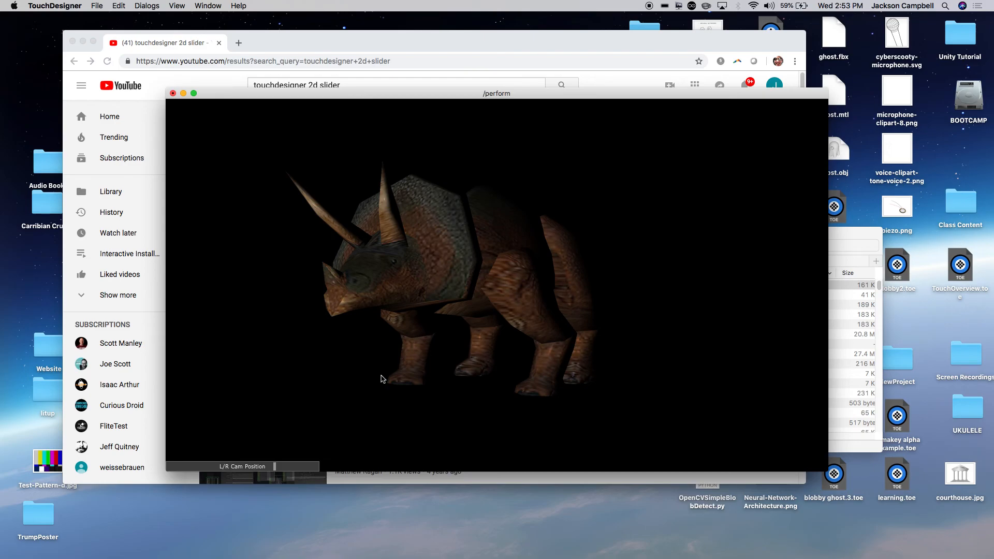
mouse_move(285, 557)
drag(276, 468, 228, 466)
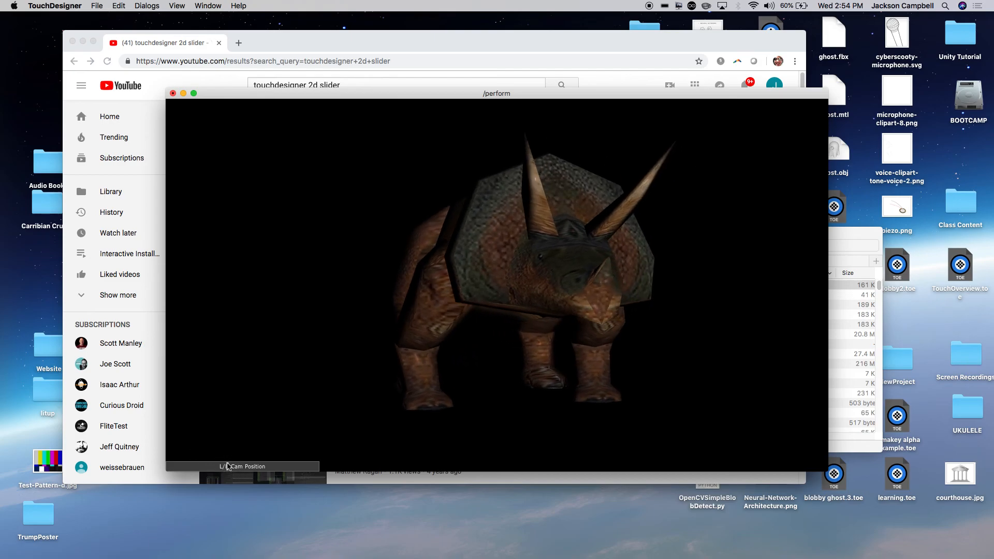
drag(227, 466, 258, 477)
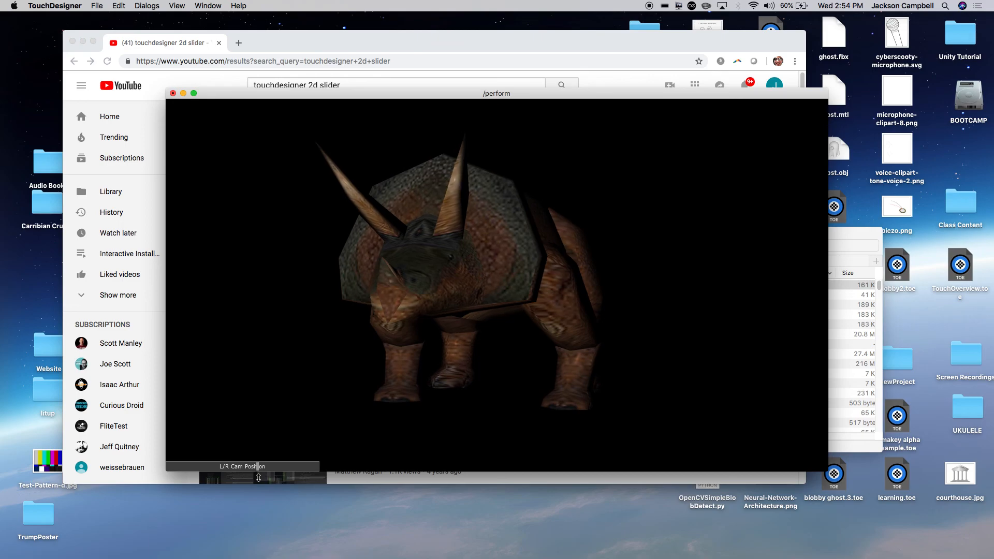